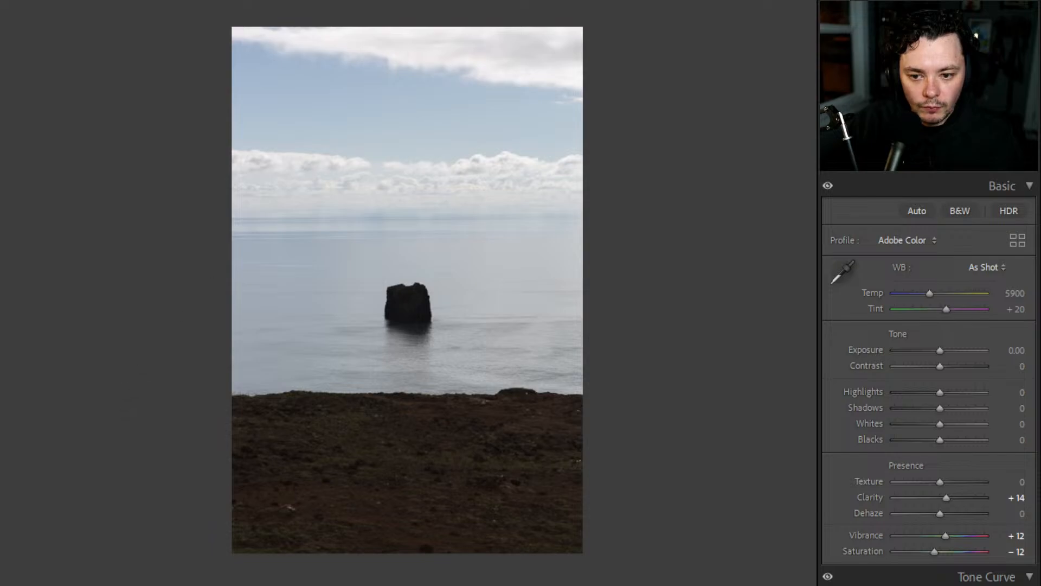
# - Browse the photo grid and open the dusk beach photo with the large sea rock, 2E9A7251.CR2, for developing
pyautogui.press('e')
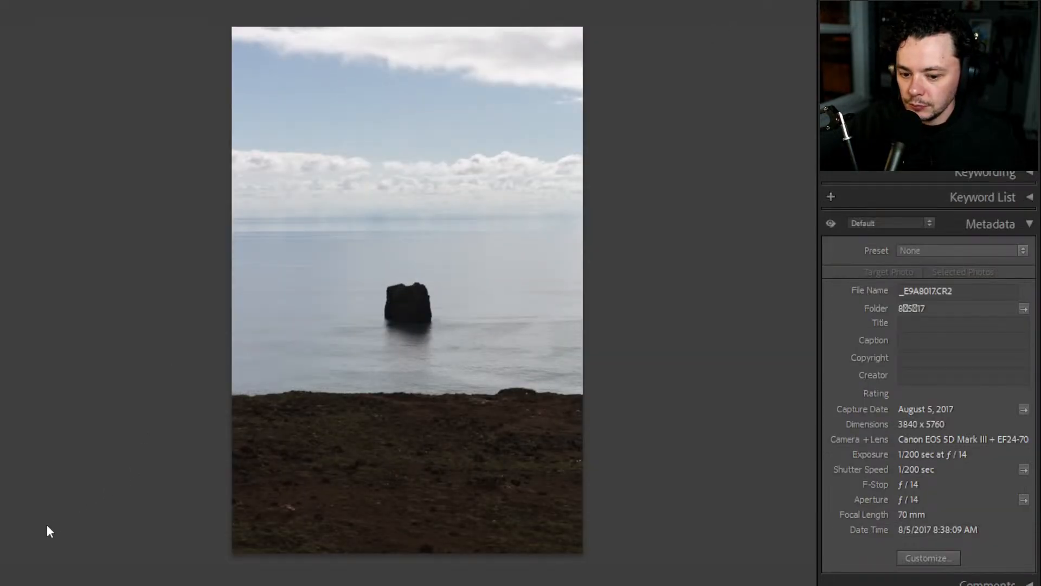
pyautogui.press('g')
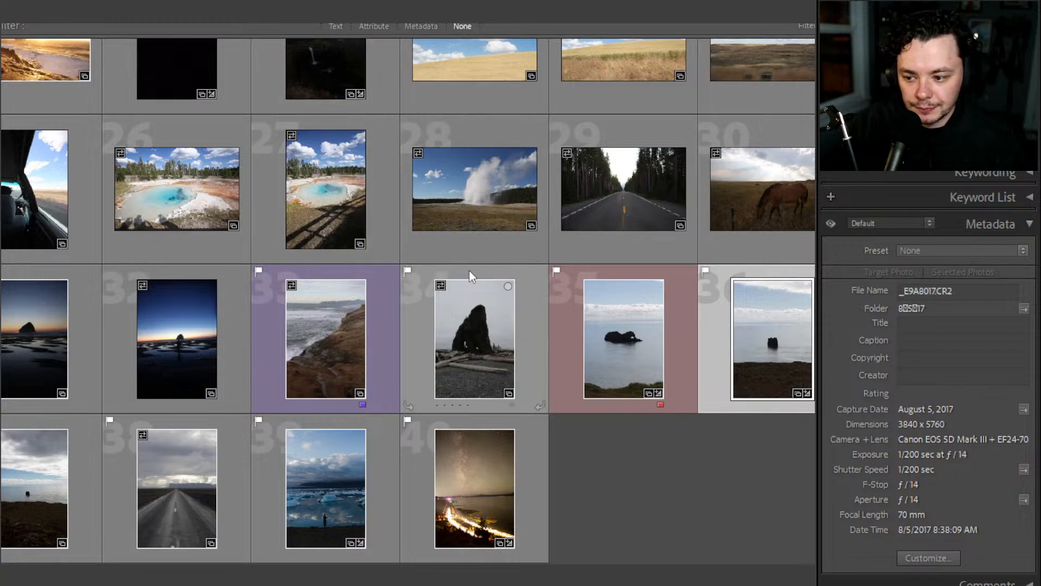
pyautogui.scroll(6, 477, 272)
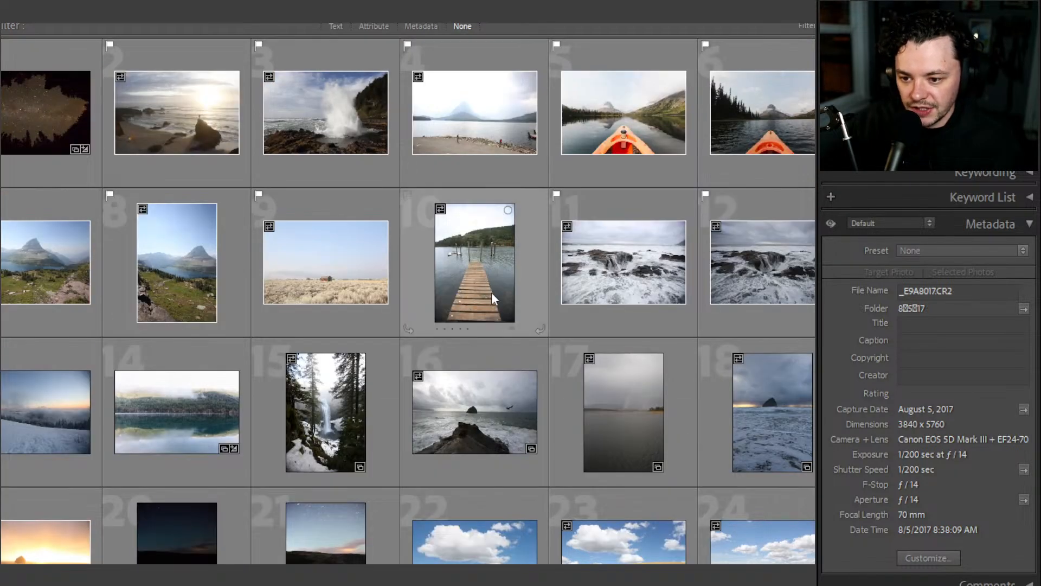
pyautogui.scroll(-6, 490, 275)
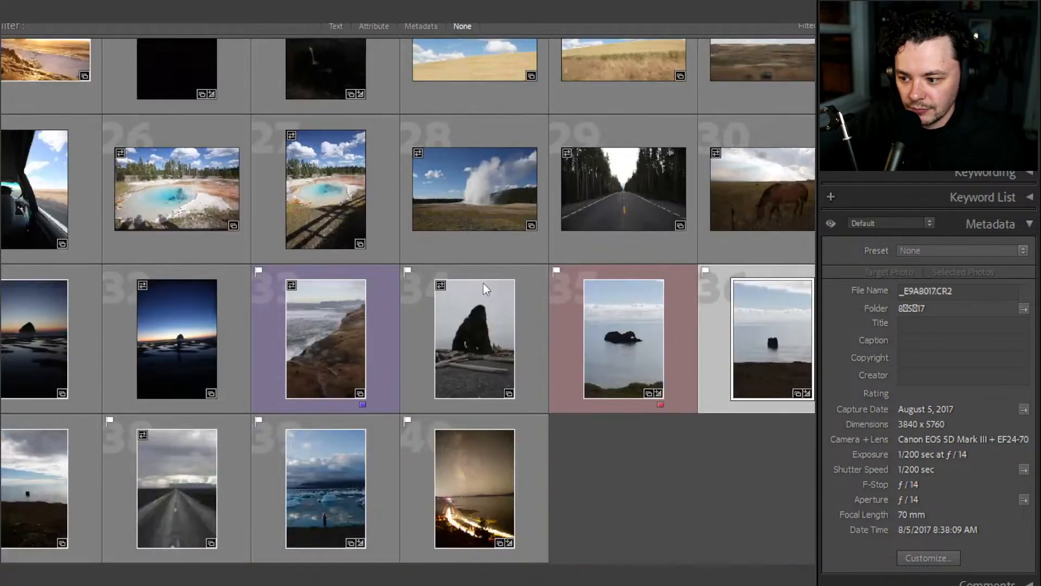
pyautogui.doubleClick(764, 325)
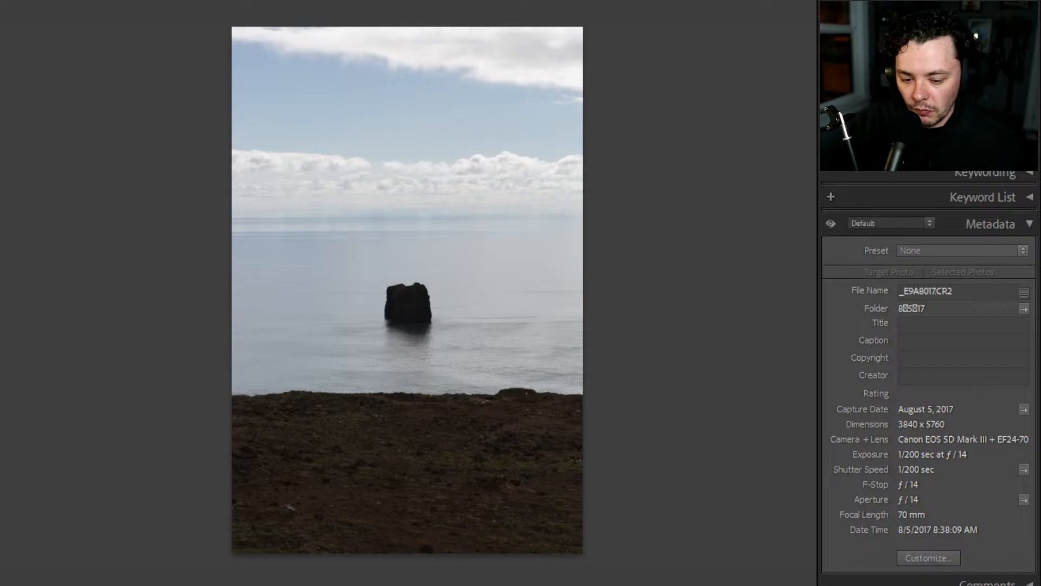
pyautogui.press('g')
pyautogui.doubleClick(177, 354)
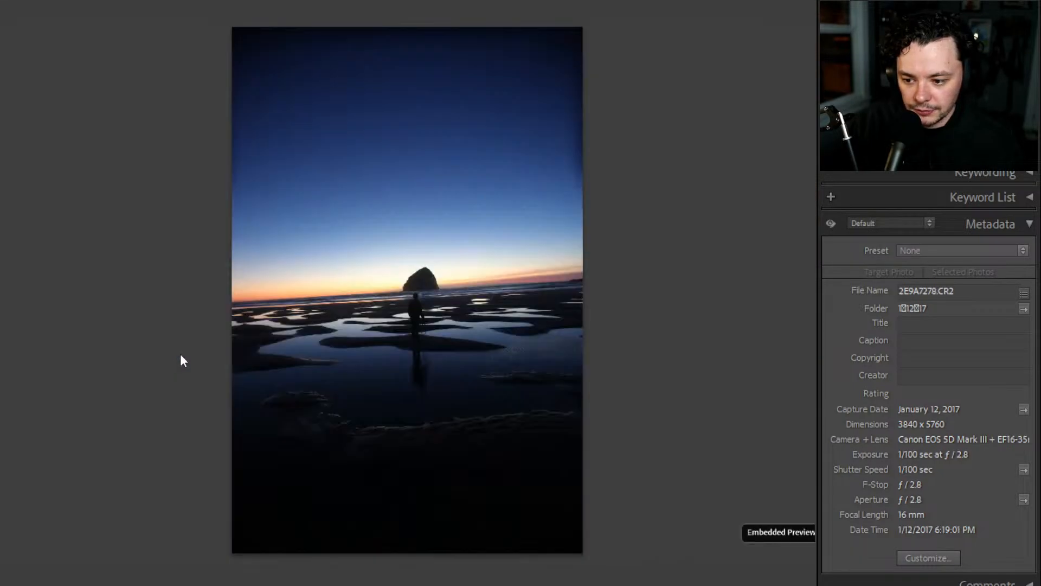
pyautogui.press('Left')
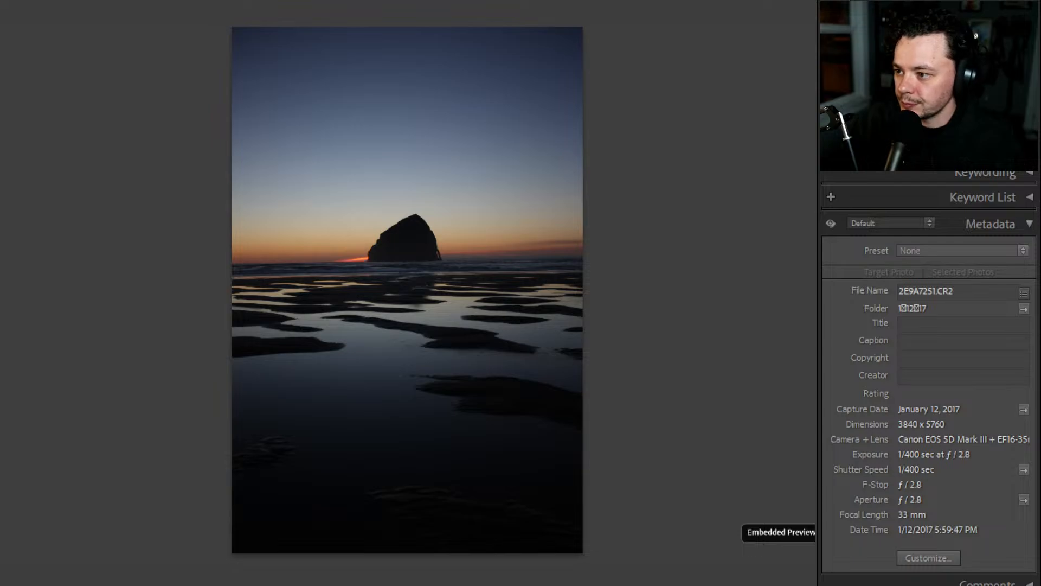
pyautogui.press('d')
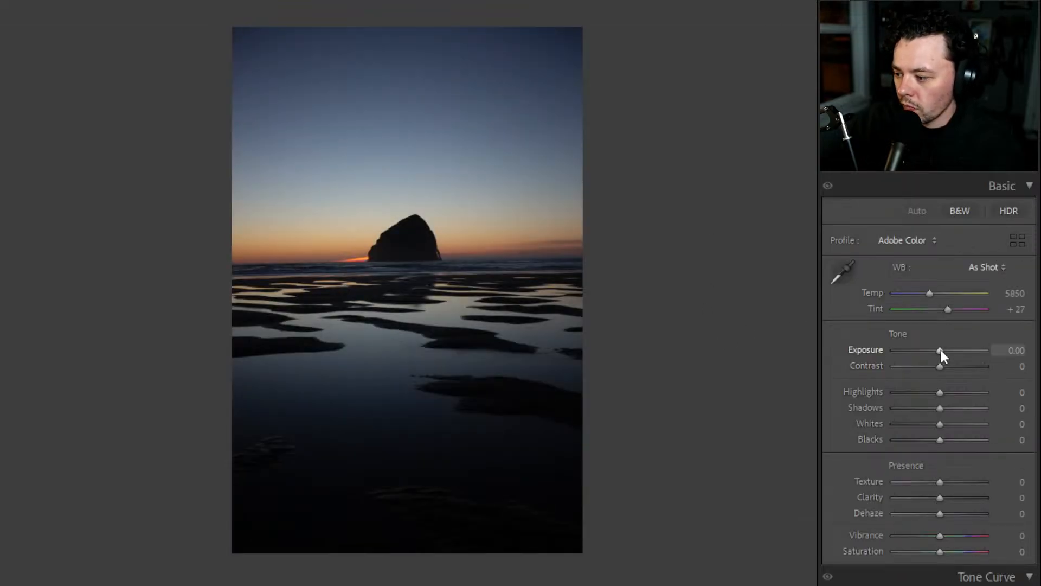
# - Give the beach photo a base look of Clarity +14, Vibrance +12 and Saturation −12, and set Exposure to +1.14
pyautogui.moveTo(939, 350); pyautogui.dragTo(949, 353)
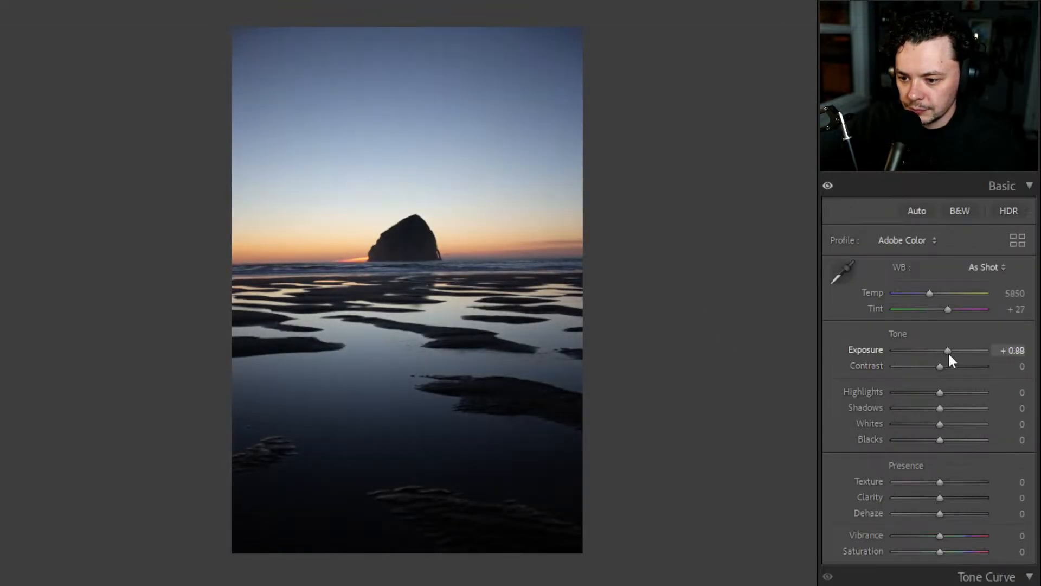
pyautogui.press('Right')
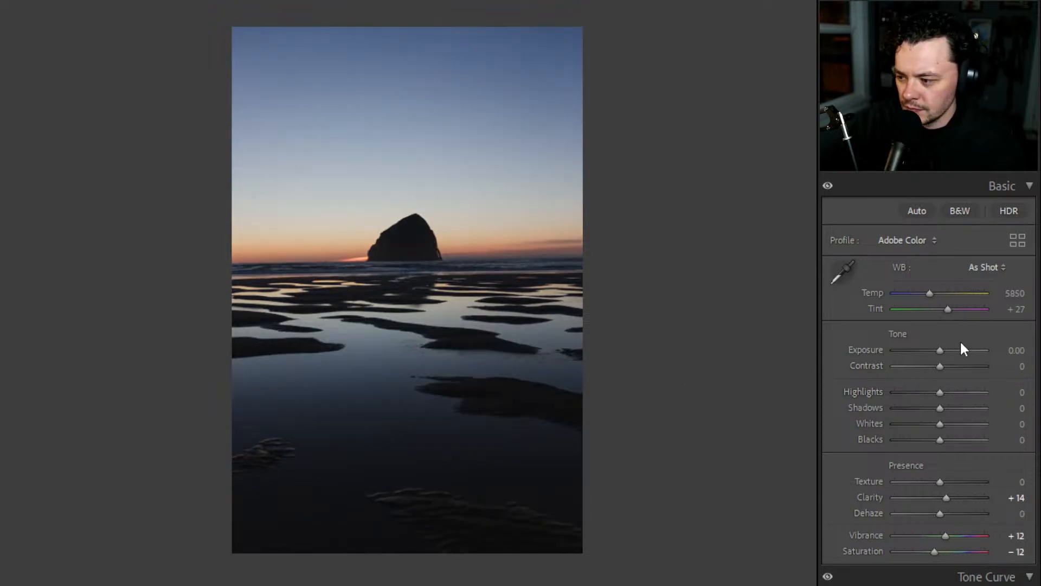
pyautogui.moveTo(939, 349); pyautogui.dragTo(948, 353)
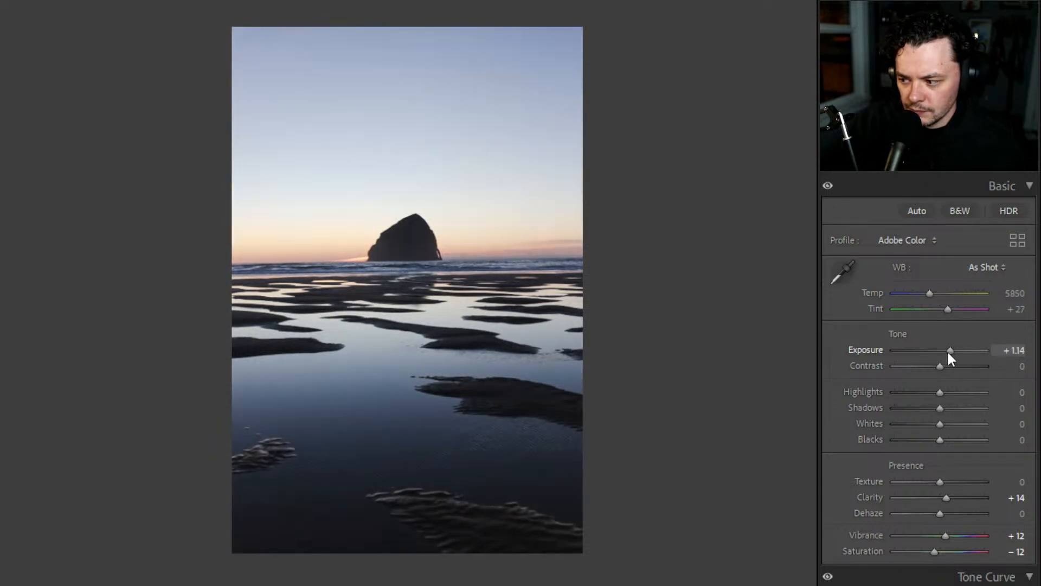
# - Straighten the horizon by rotating the crop to an angle of 1.14, keeping the original aspect ratio
pyautogui.press('r')
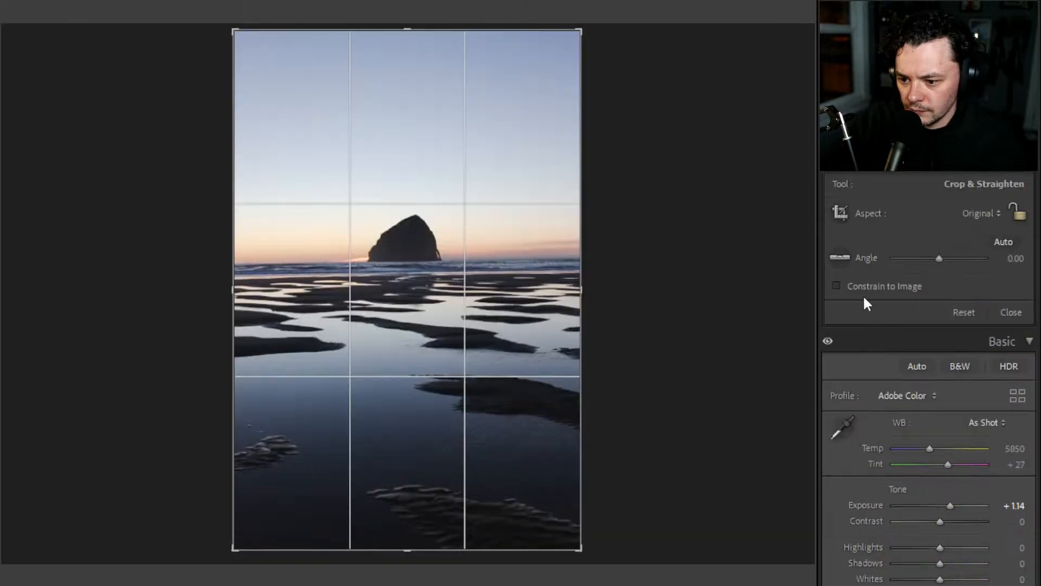
pyautogui.moveTo(1015, 261); pyautogui.dragTo(1028, 260)
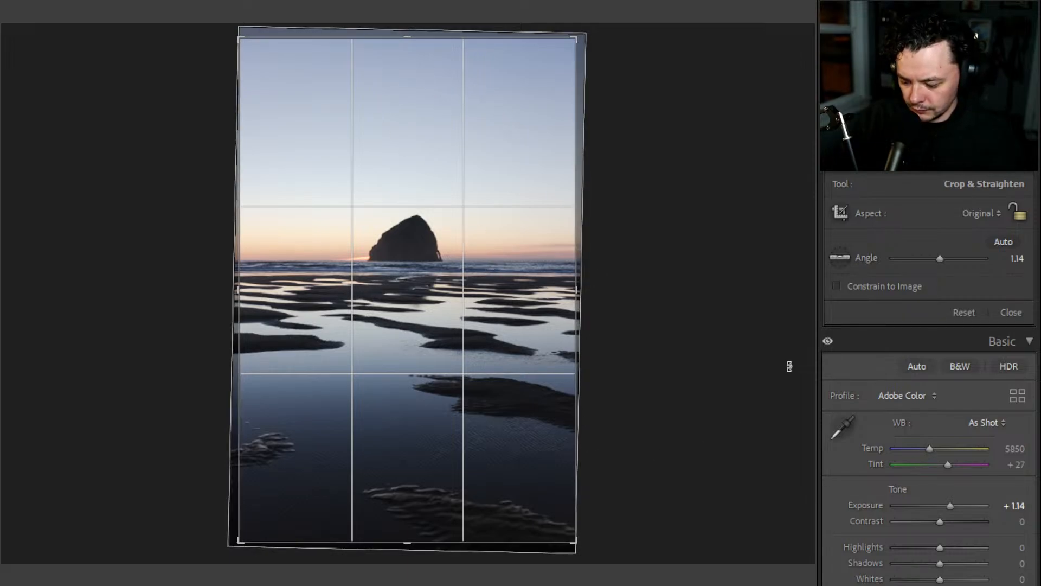
pyautogui.press('Return')
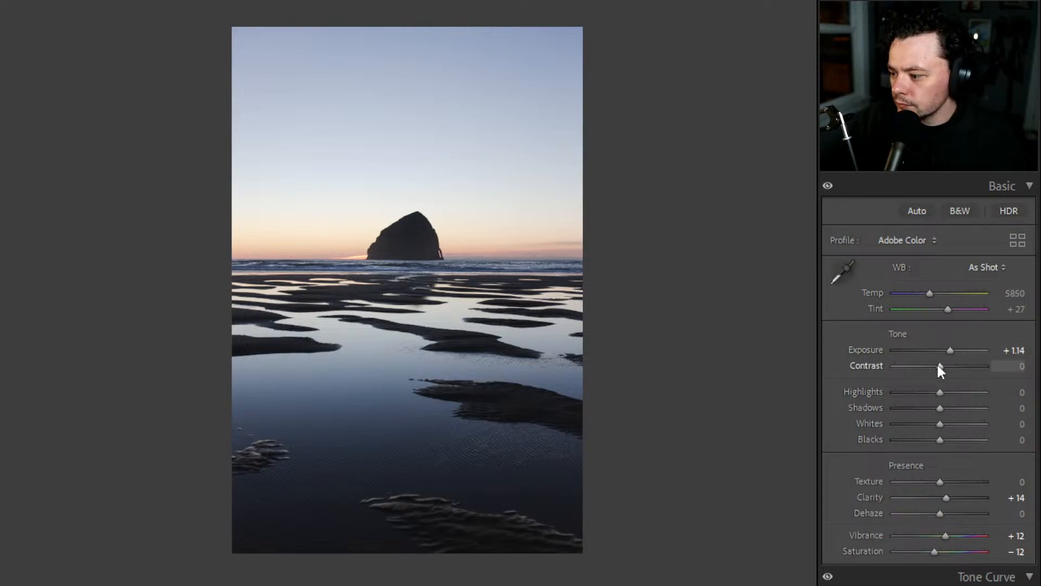
# - Balance the photo's tones with Contrast +16, Highlights −60, Shadows −26, Whites +28 and Blacks +47
pyautogui.moveTo(939, 365); pyautogui.dragTo(943, 412)
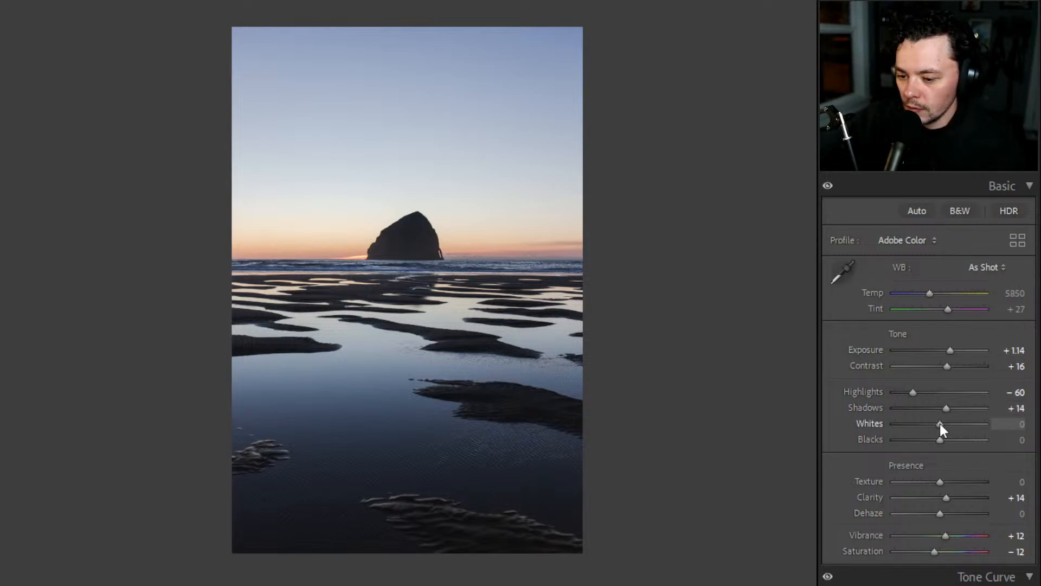
pyautogui.moveTo(940, 424)
pyautogui.mouseDown()
pyautogui.moveTo(969, 440)
pyautogui.moveTo(941, 440)
pyautogui.moveTo(971, 437)
pyautogui.moveTo(926, 441)
pyautogui.moveTo(947, 442)
pyautogui.mouseUp()
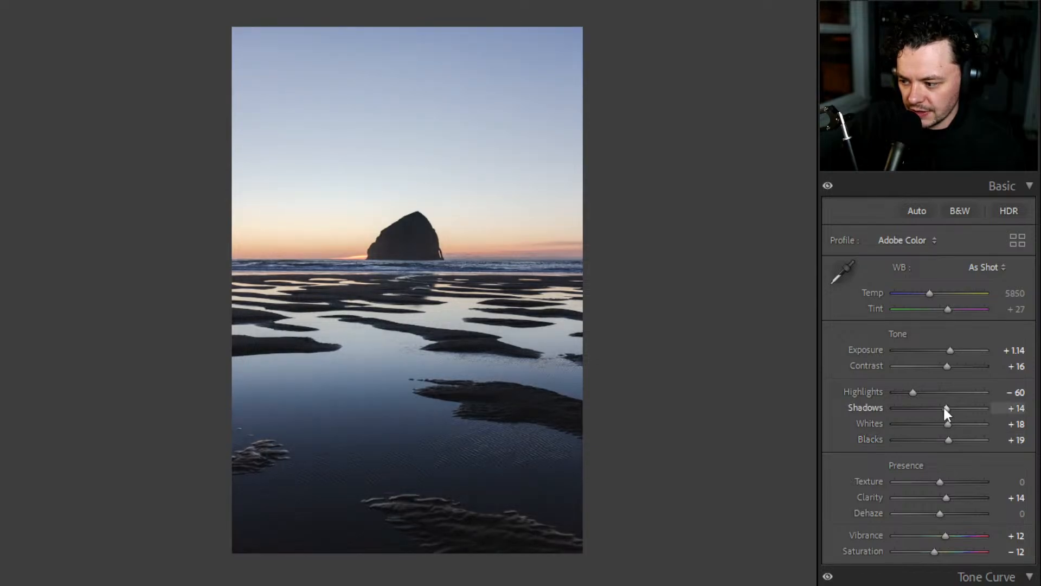
pyautogui.moveTo(945, 408); pyautogui.dragTo(963, 439)
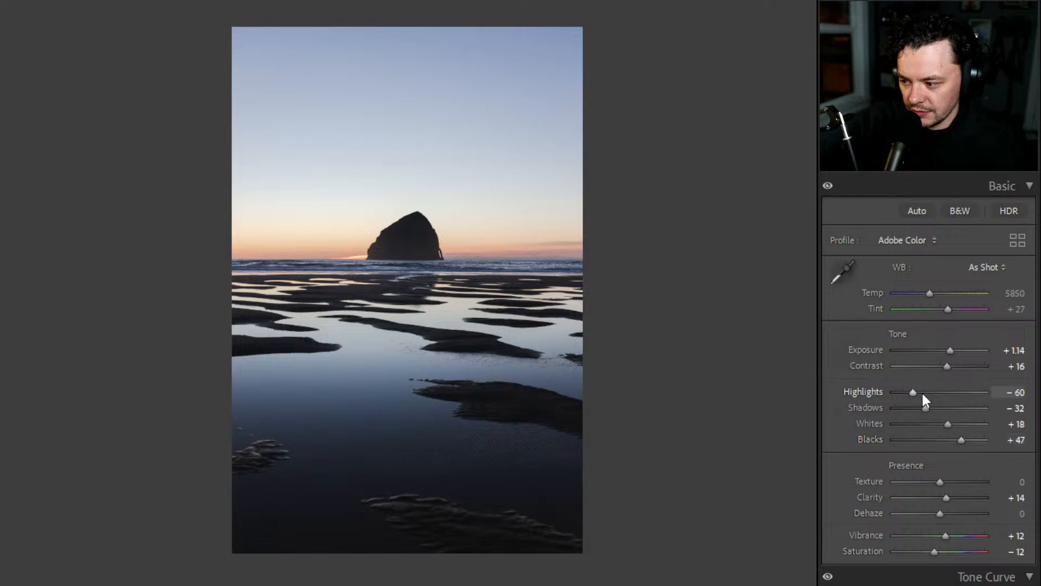
pyautogui.moveTo(926, 405); pyautogui.dragTo(953, 427)
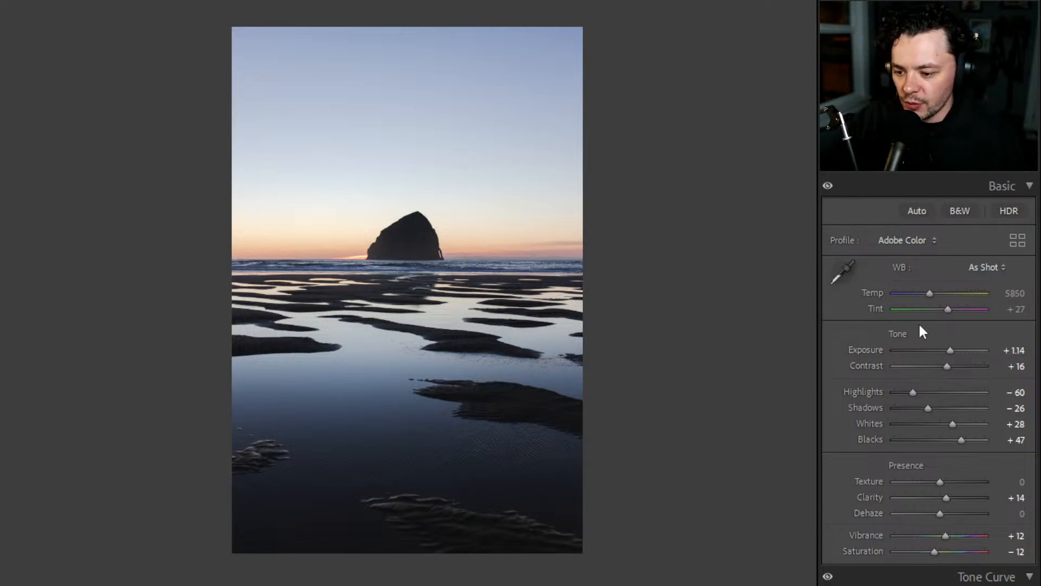
# - Set the photo's Dehaze to −7 and Saturation to −2
pyautogui.scroll(-5, 918, 331)
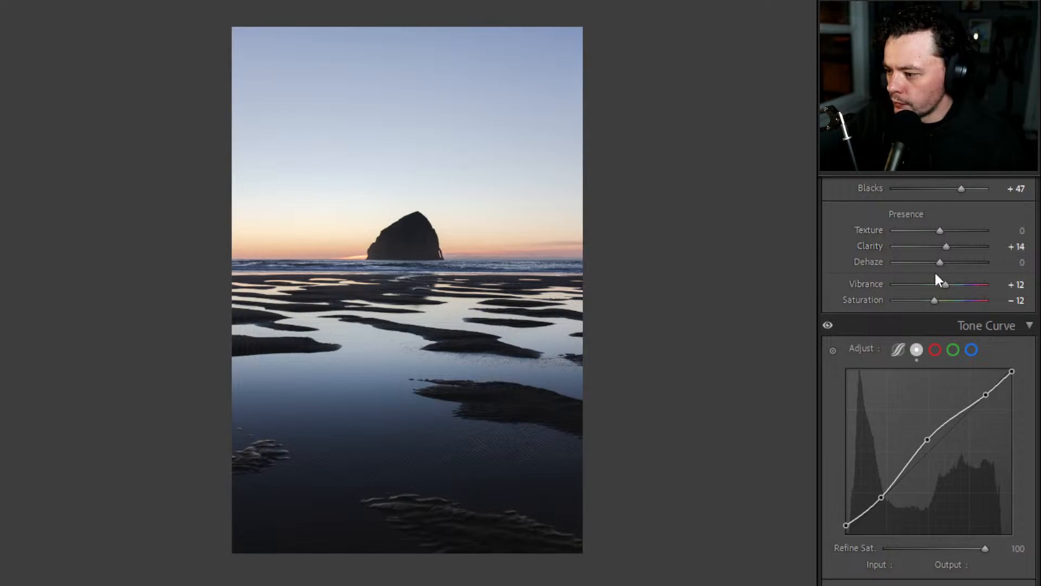
pyautogui.moveTo(942, 263)
pyautogui.mouseDown()
pyautogui.moveTo(897, 267)
pyautogui.moveTo(947, 275)
pyautogui.moveTo(929, 276)
pyautogui.moveTo(937, 282)
pyautogui.mouseUp()
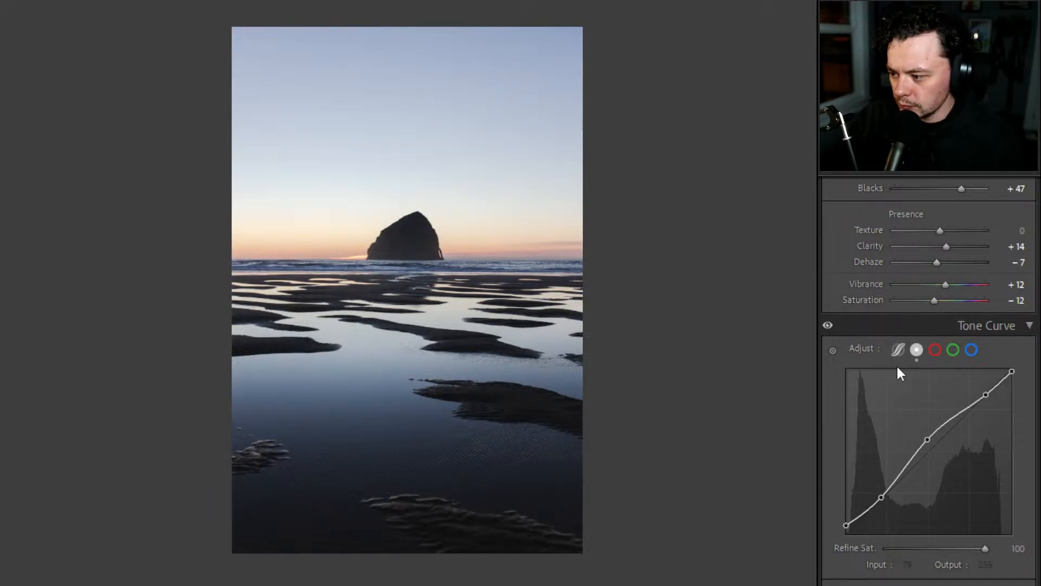
pyautogui.moveTo(933, 301)
pyautogui.mouseDown()
pyautogui.moveTo(945, 302)
pyautogui.moveTo(938, 306)
pyautogui.mouseUp()
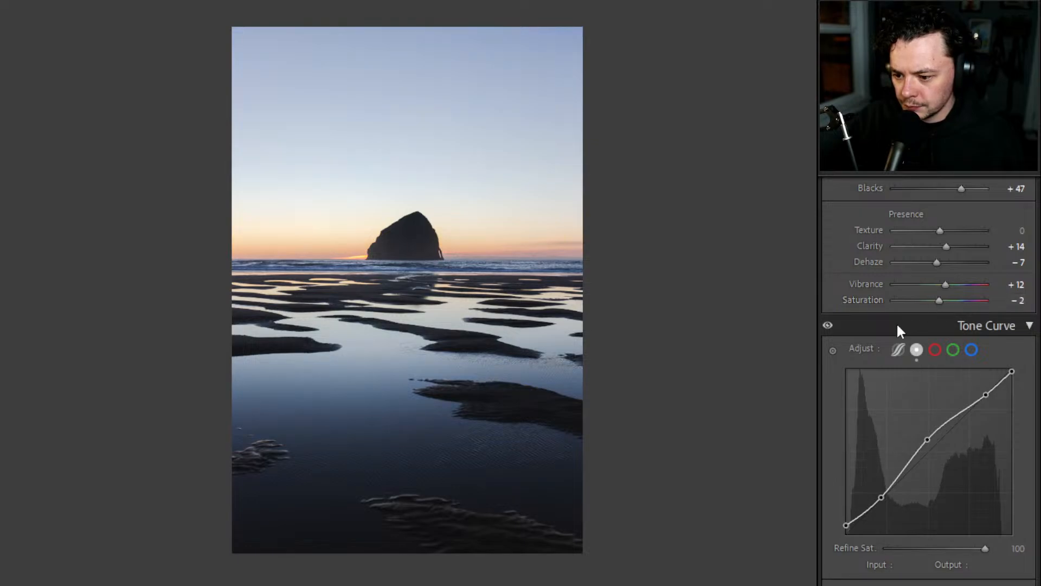
# - Reshape the point curve by adjusting the shadow point, lifting the black point to output 26, and moving the highlight point to input 233, output 235
pyautogui.scroll(-3, 889, 332)
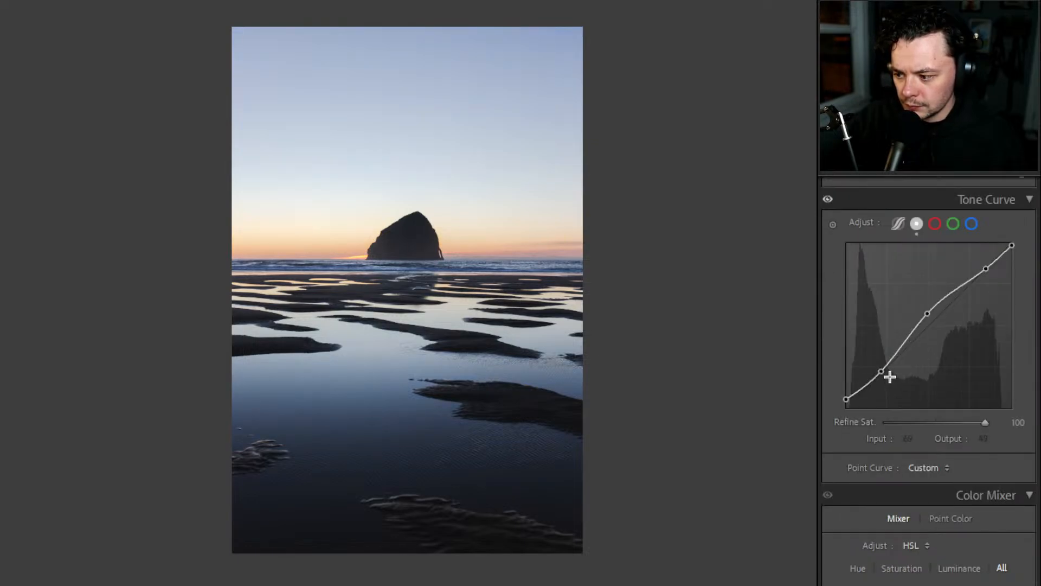
pyautogui.moveTo(880, 373); pyautogui.dragTo(878, 380)
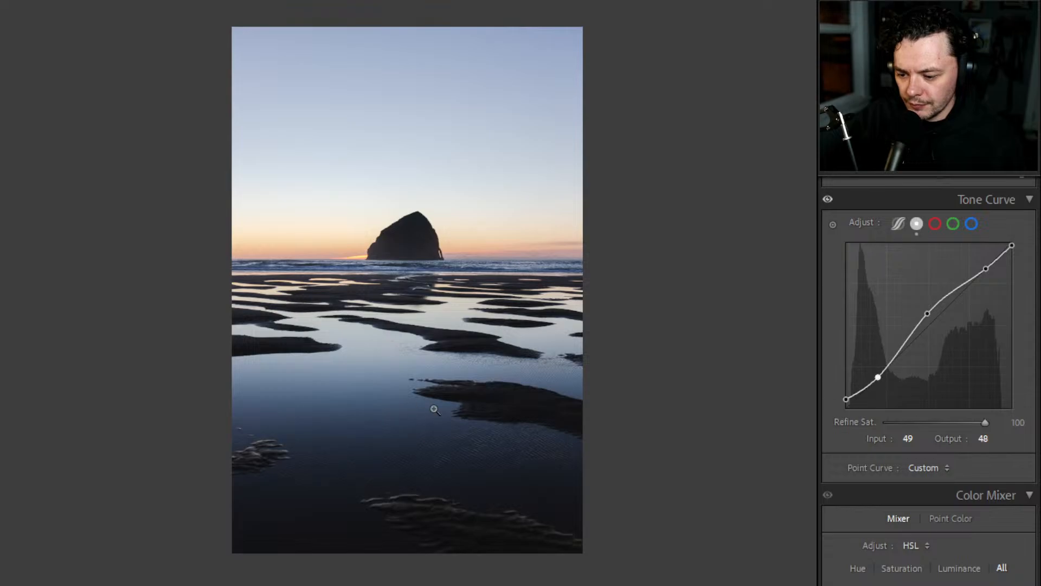
pyautogui.click(486, 398)
pyautogui.click(619, 439)
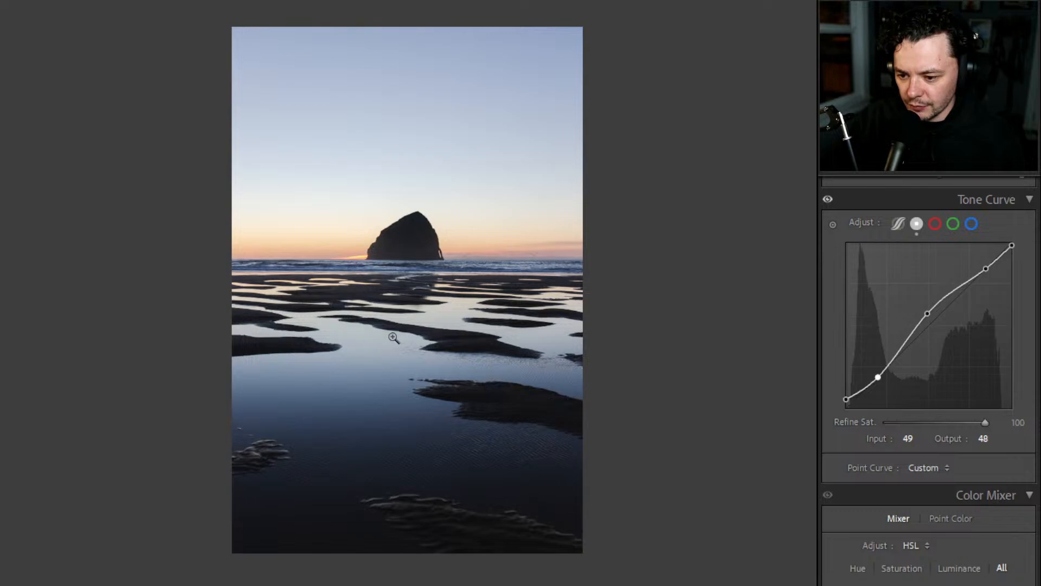
pyautogui.moveTo(878, 376); pyautogui.dragTo(885, 372)
pyautogui.moveTo(845, 400)
pyautogui.mouseDown()
pyautogui.moveTo(835, 381)
pyautogui.moveTo(839, 389)
pyautogui.mouseUp()
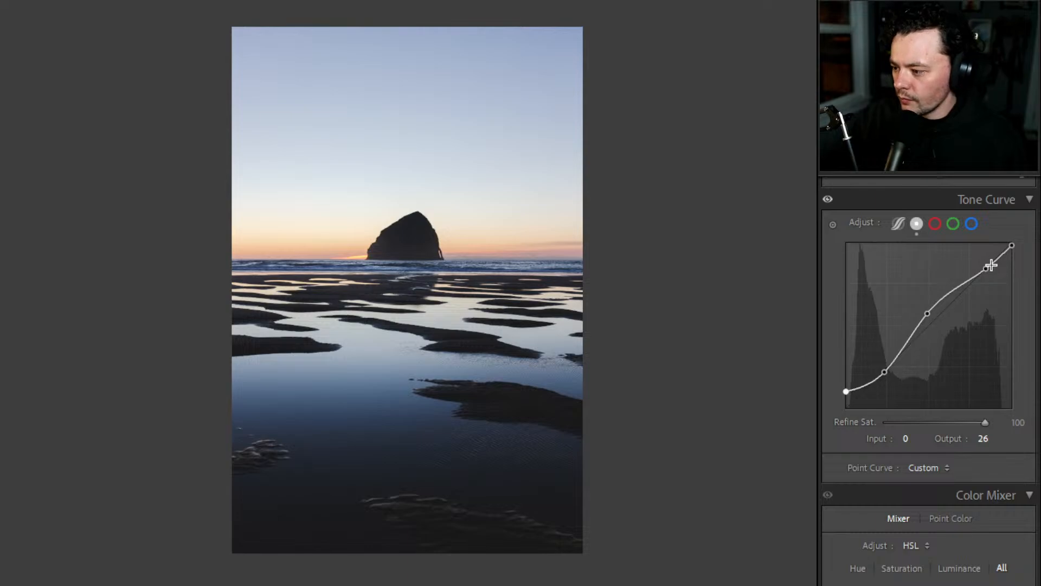
pyautogui.moveTo(986, 269); pyautogui.dragTo(1000, 256)
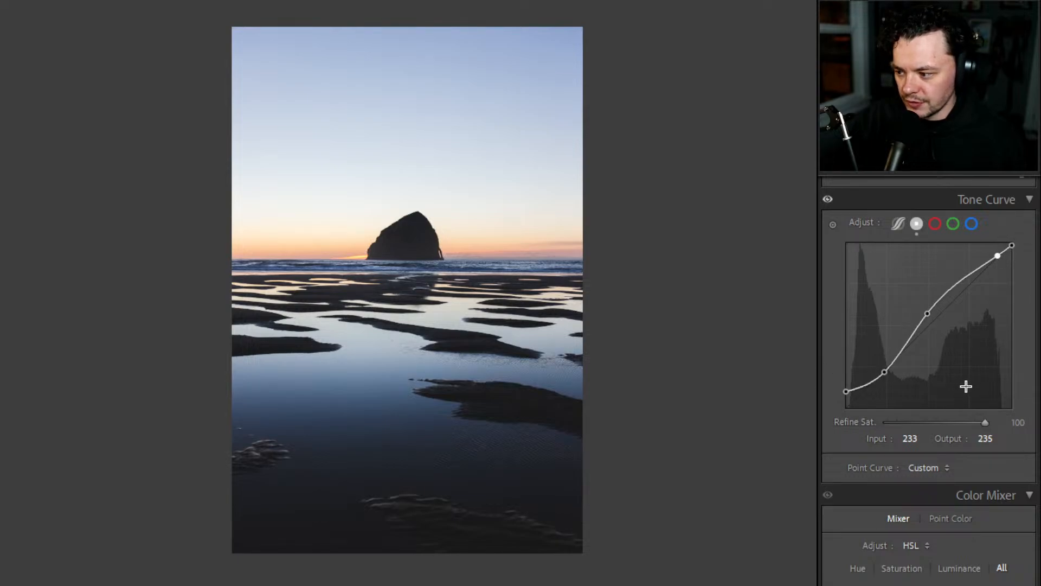
# - Shift the color mixer hues to Red −33, Orange −20, Yellow +22 and Blue −16
pyautogui.scroll(-3, 960, 401)
pyautogui.scroll(-6, 947, 325)
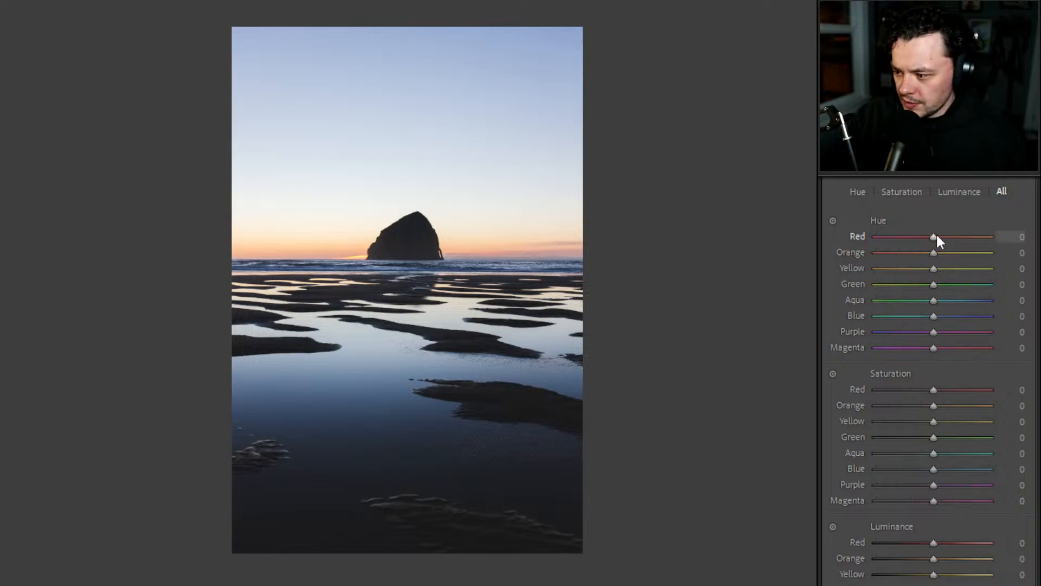
pyautogui.moveTo(934, 236); pyautogui.dragTo(946, 269)
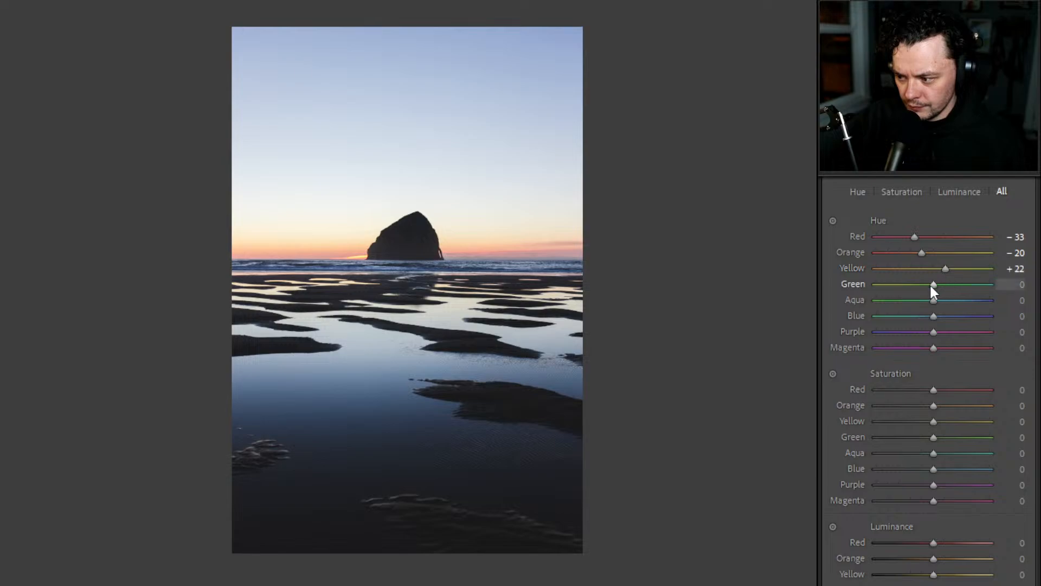
pyautogui.moveTo(931, 284)
pyautogui.mouseDown()
pyautogui.moveTo(882, 284)
pyautogui.moveTo(952, 286)
pyautogui.moveTo(928, 291)
pyautogui.mouseUp()
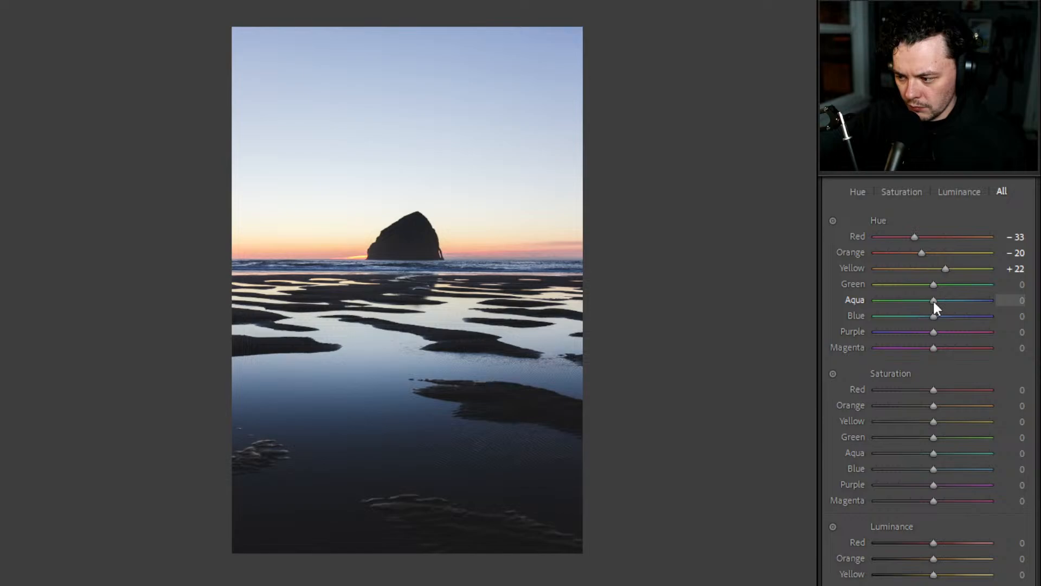
pyautogui.moveTo(933, 301)
pyautogui.mouseDown()
pyautogui.moveTo(906, 304)
pyautogui.moveTo(981, 304)
pyautogui.moveTo(911, 312)
pyautogui.moveTo(923, 316)
pyautogui.mouseUp()
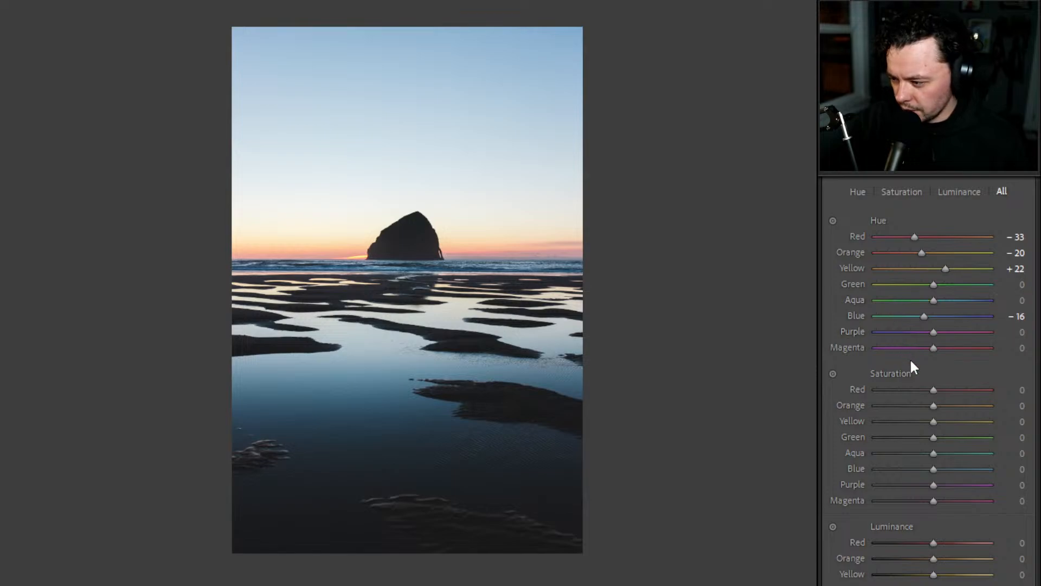
# - Set the color mixer saturation to Orange +12, Yellow +15 and Blue −30
pyautogui.scroll(-3, 878, 312)
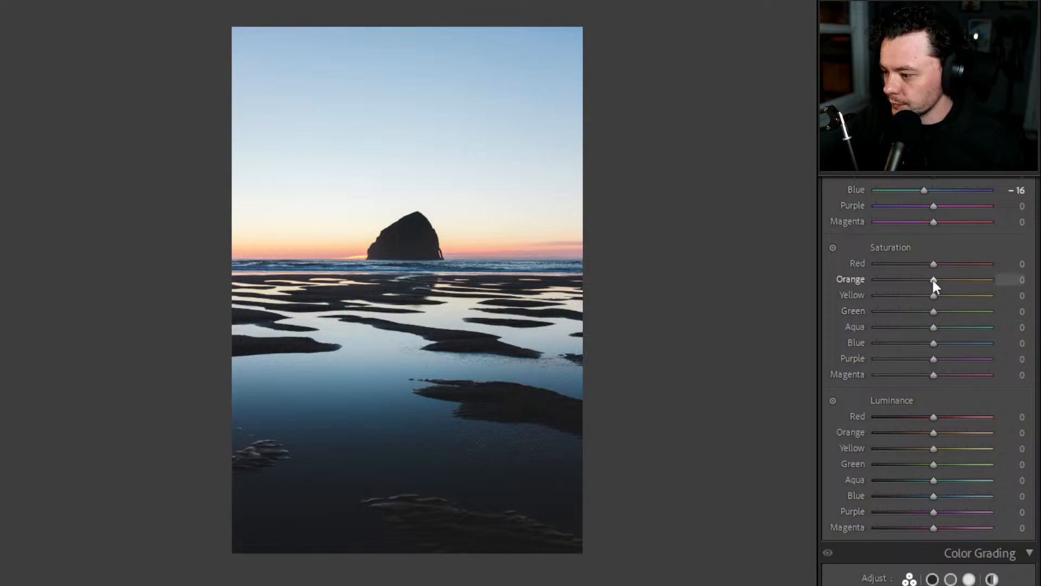
pyautogui.moveTo(933, 280)
pyautogui.mouseDown()
pyautogui.moveTo(956, 279)
pyautogui.moveTo(930, 279)
pyautogui.moveTo(957, 282)
pyautogui.moveTo(938, 286)
pyautogui.mouseUp()
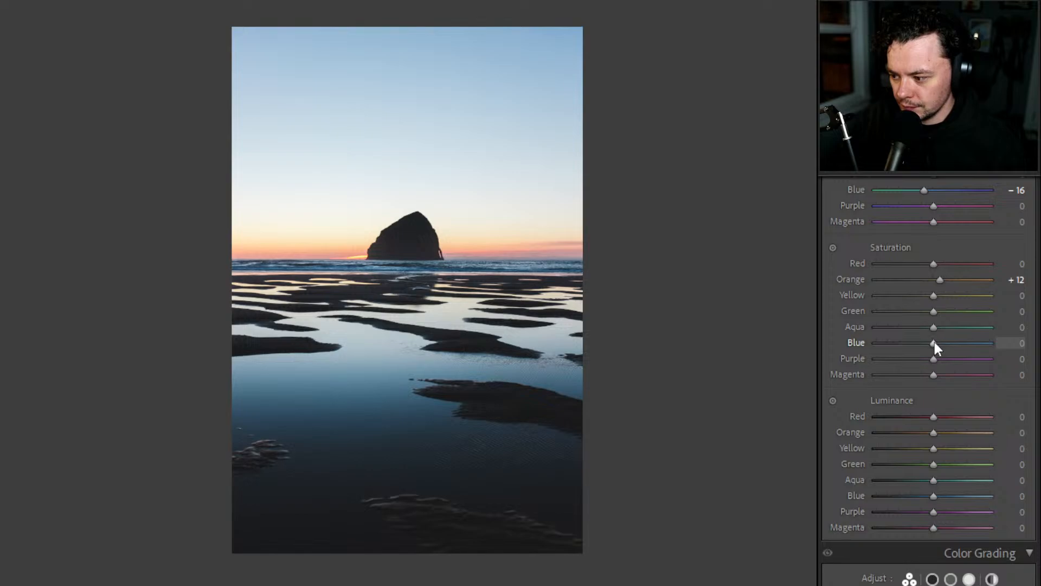
pyautogui.moveTo(934, 342); pyautogui.dragTo(916, 348)
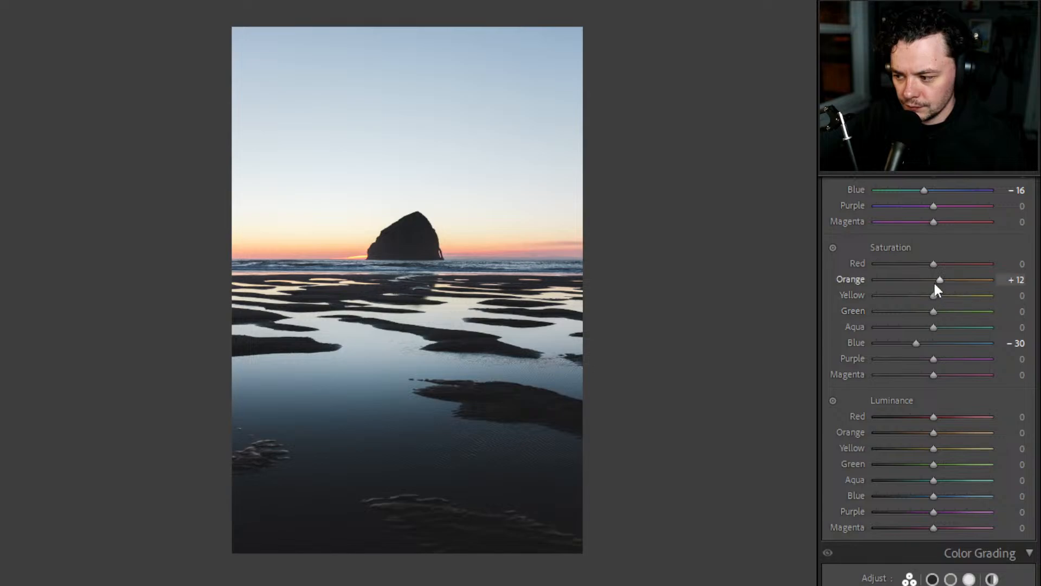
pyautogui.moveTo(935, 296)
pyautogui.mouseDown()
pyautogui.moveTo(953, 303)
pyautogui.moveTo(899, 308)
pyautogui.moveTo(942, 313)
pyautogui.mouseUp()
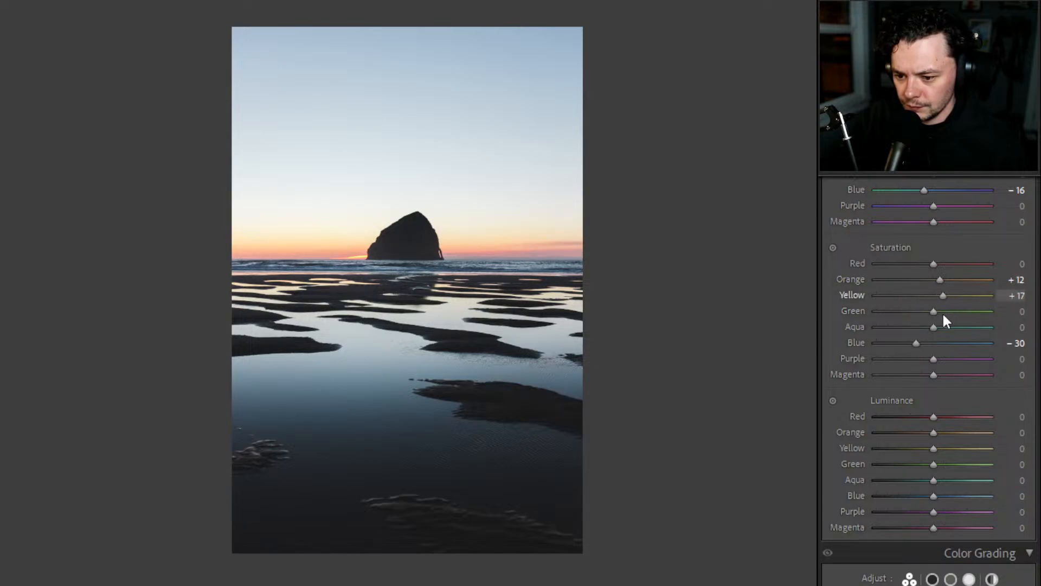
pyautogui.moveTo(933, 266); pyautogui.dragTo(939, 306)
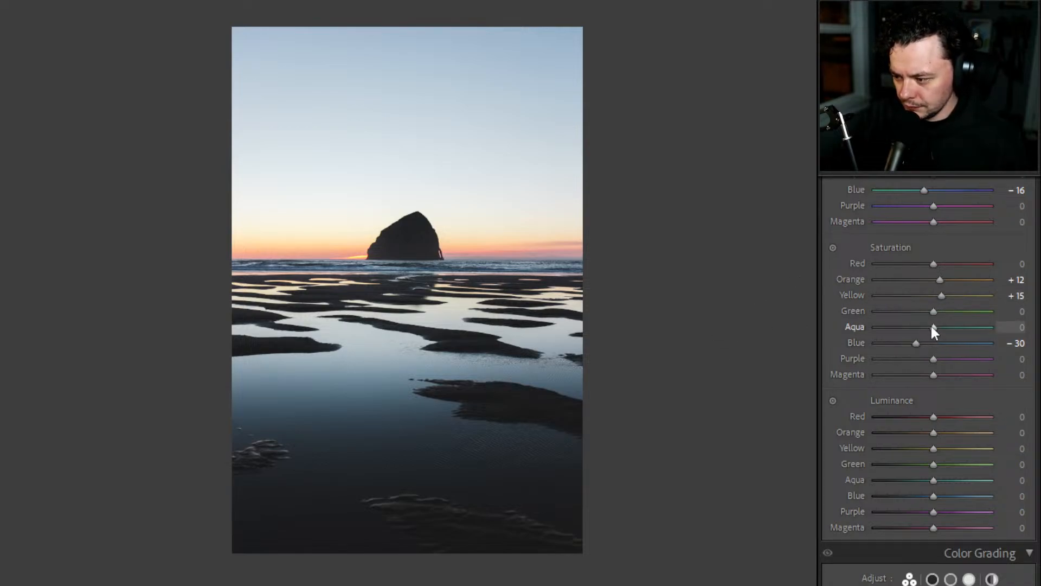
# - Set the color mixer's Blue saturation to −20 and its luminance to Orange −6, Yellow −10 and Blue +50
pyautogui.moveTo(916, 343)
pyautogui.mouseDown()
pyautogui.moveTo(947, 344)
pyautogui.moveTo(916, 344)
pyautogui.moveTo(918, 356)
pyautogui.moveTo(932, 355)
pyautogui.moveTo(922, 357)
pyautogui.mouseUp()
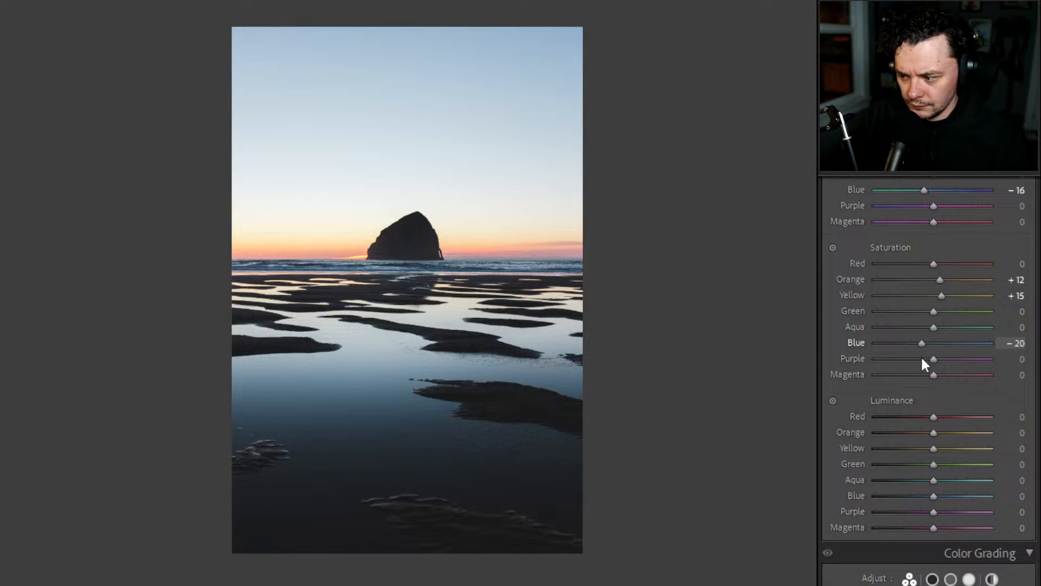
pyautogui.scroll(-3, 862, 399)
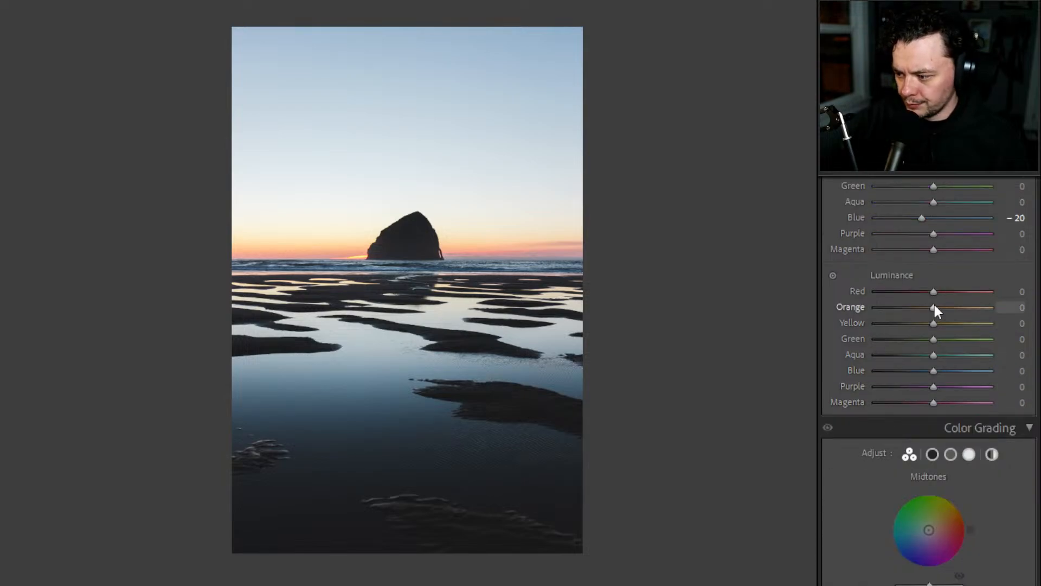
pyautogui.moveTo(935, 306); pyautogui.dragTo(963, 308)
pyautogui.moveTo(923, 312)
pyautogui.mouseDown()
pyautogui.moveTo(943, 316)
pyautogui.moveTo(910, 327)
pyautogui.moveTo(960, 324)
pyautogui.moveTo(912, 330)
pyautogui.moveTo(924, 330)
pyautogui.mouseUp()
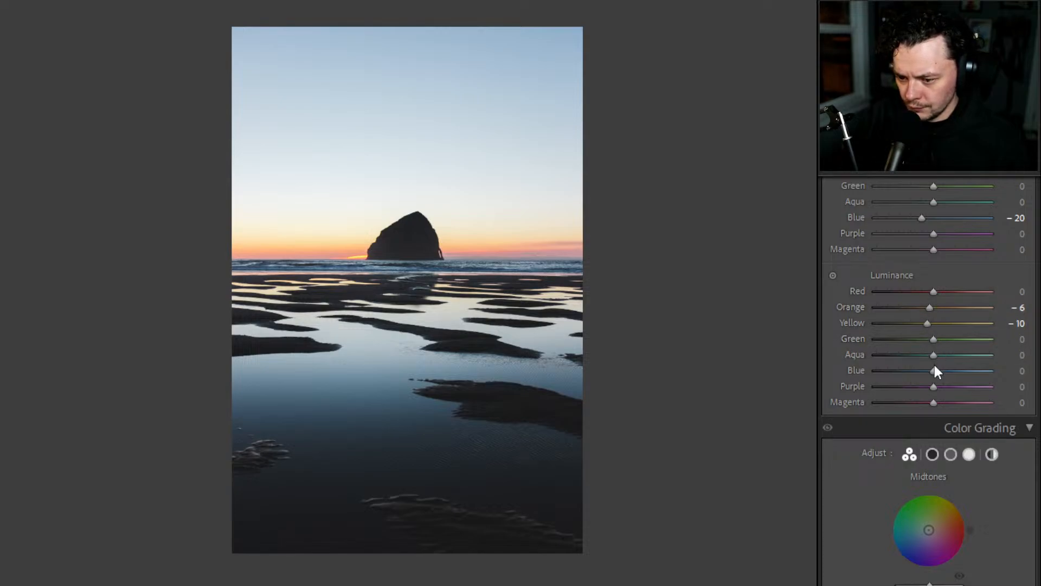
pyautogui.moveTo(932, 371); pyautogui.dragTo(959, 373)
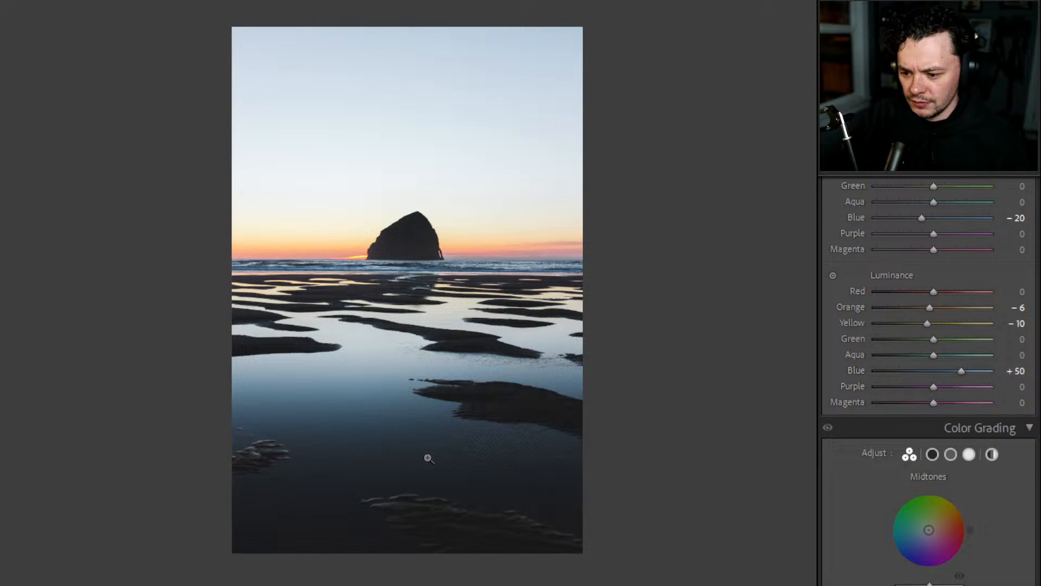
# - Try darkening the photo's Shadows to −35
pyautogui.scroll(-5, 920, 314)
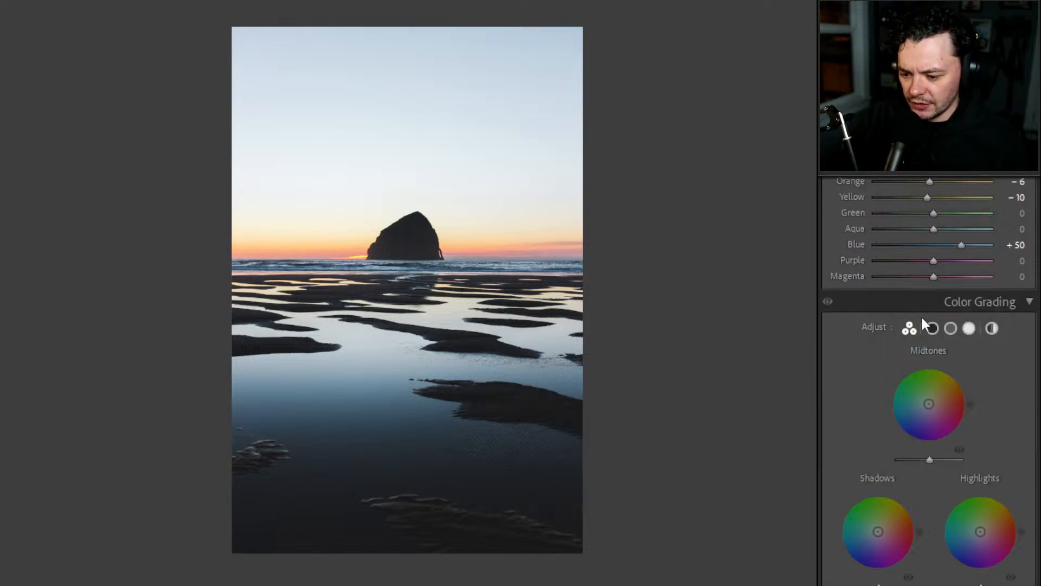
pyautogui.scroll(15, 913, 324)
pyautogui.scroll(-3, 913, 320)
pyautogui.scroll(12, 918, 320)
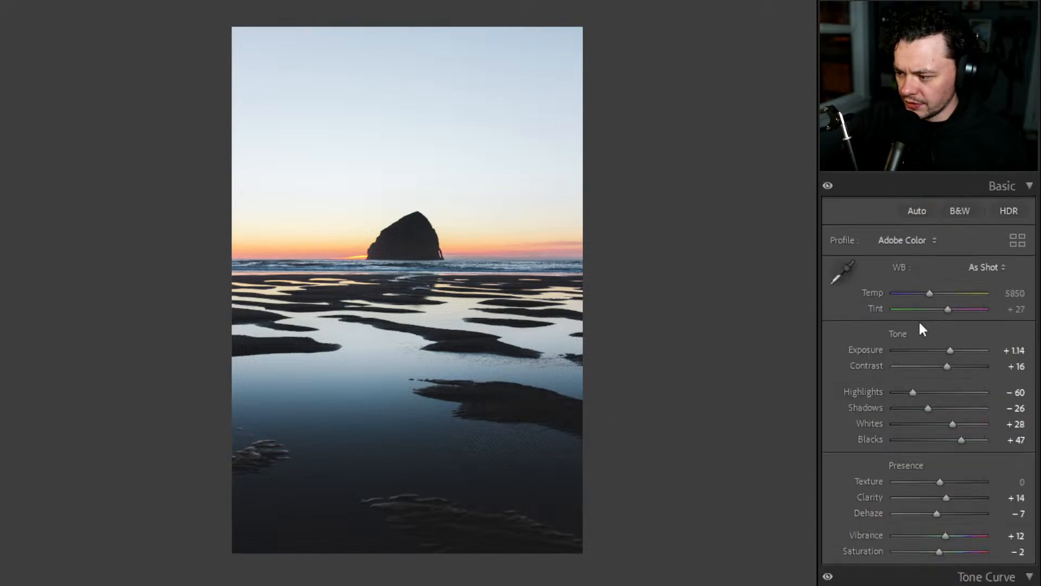
pyautogui.moveTo(929, 406); pyautogui.dragTo(923, 408)
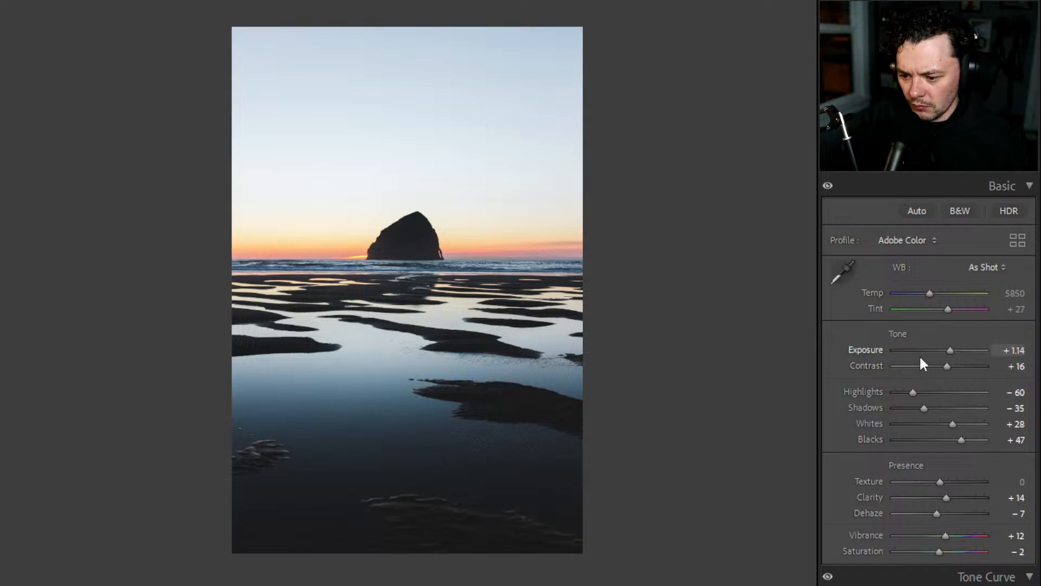
# - Zoom in and out on the wet sand and water in the foreground to examine the shadow detail
pyautogui.scroll(-5, 912, 374)
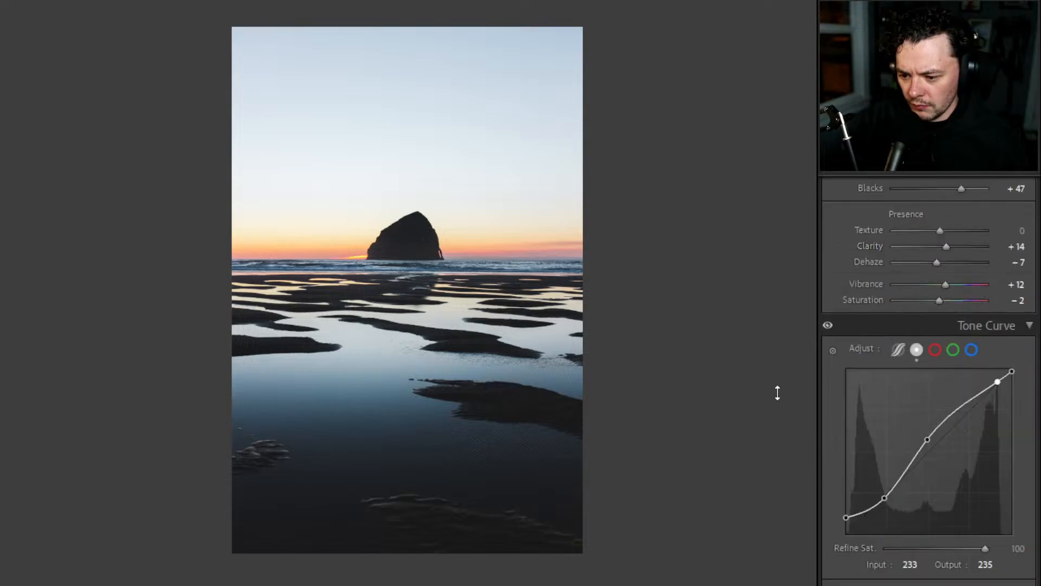
pyautogui.click(499, 408)
pyautogui.click(345, 443)
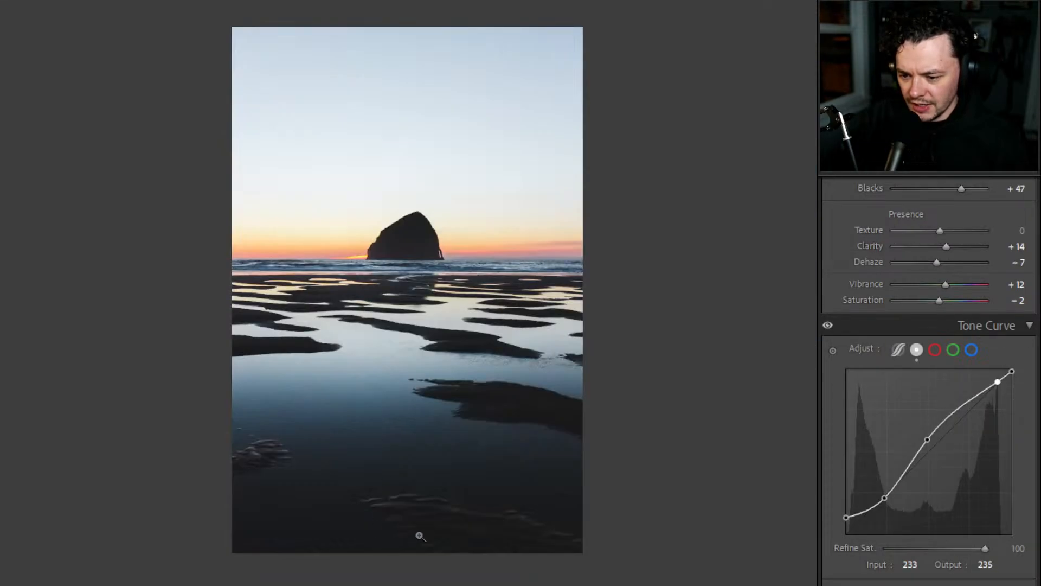
pyautogui.click(290, 350)
pyautogui.click(358, 343)
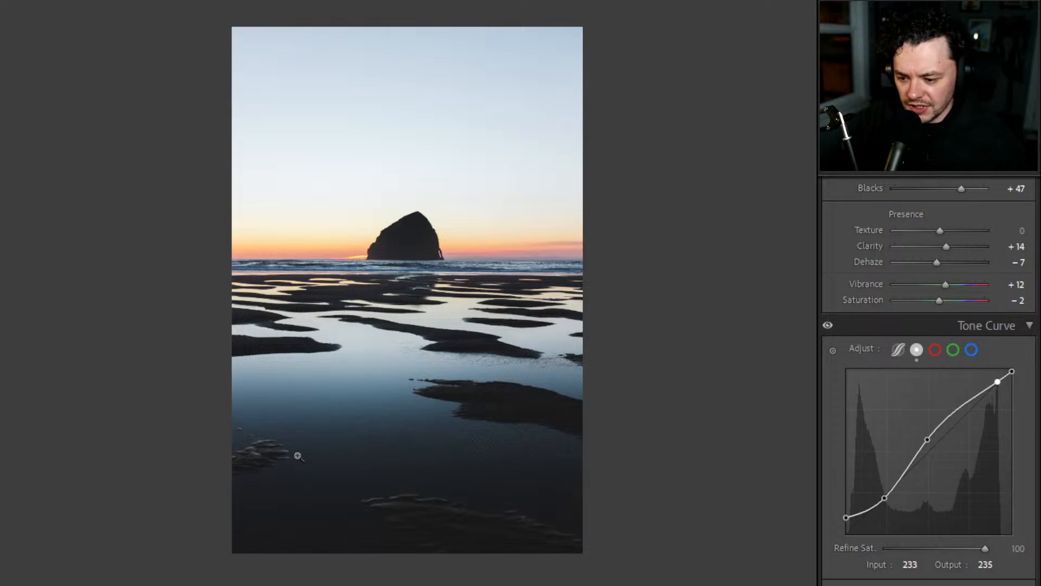
pyautogui.click(440, 536)
pyautogui.click(406, 378)
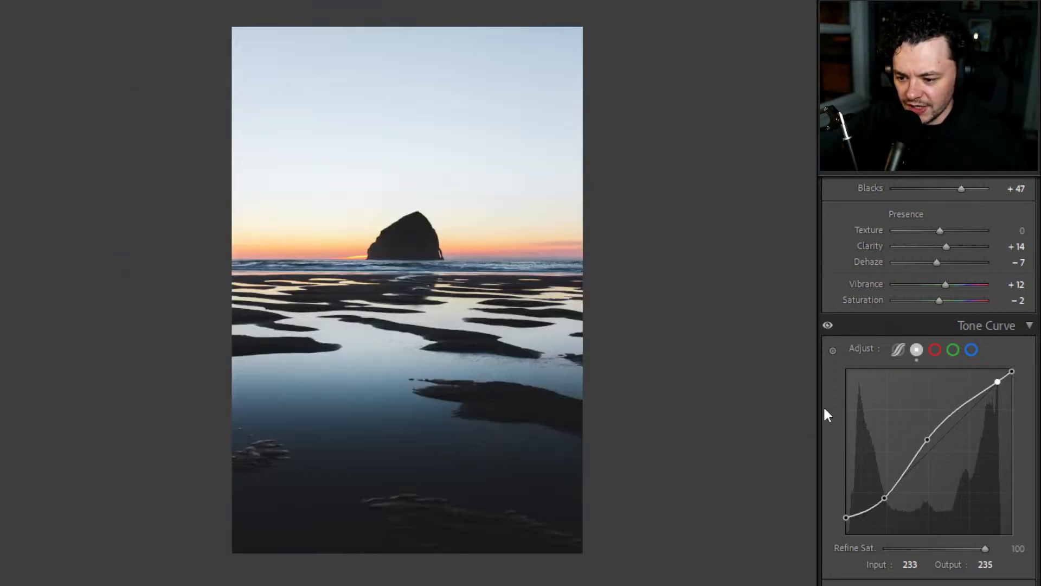
# - Set the photo's Shadows to −26
pyautogui.scroll(3, 914, 301)
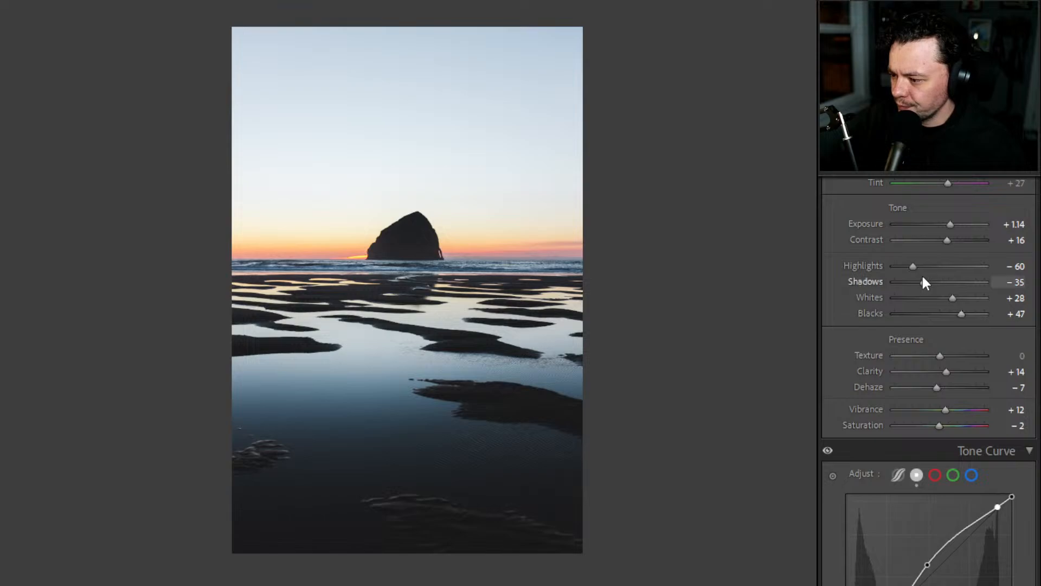
pyautogui.moveTo(929, 282)
pyautogui.mouseDown()
pyautogui.moveTo(939, 282)
pyautogui.moveTo(916, 283)
pyautogui.moveTo(928, 288)
pyautogui.mouseUp()
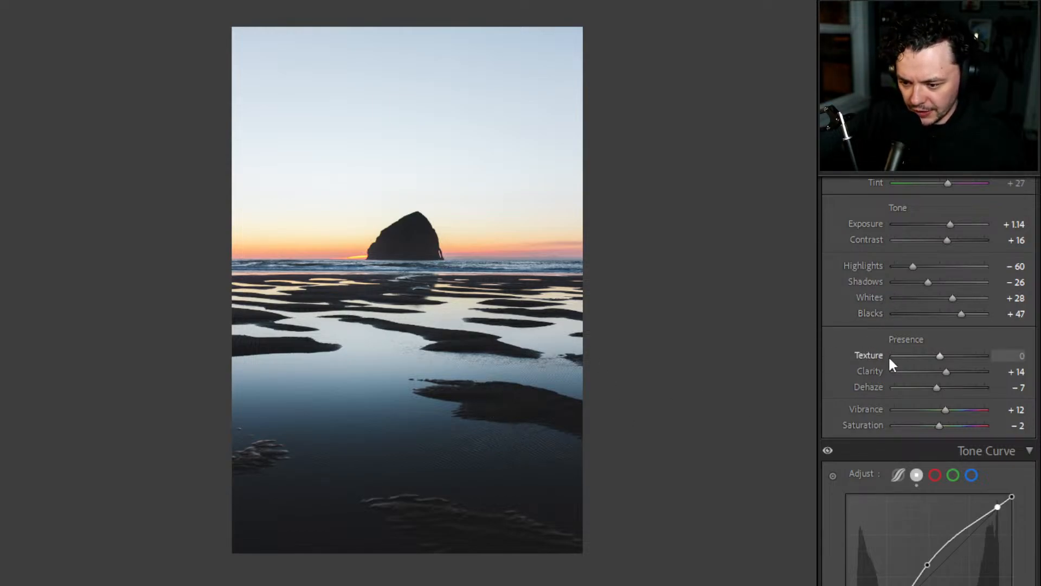
# - Color grade the shadows with a slight warm yellow tint and the midtones with cyan at hue 183, saturation 10
pyautogui.scroll(-15, 909, 312)
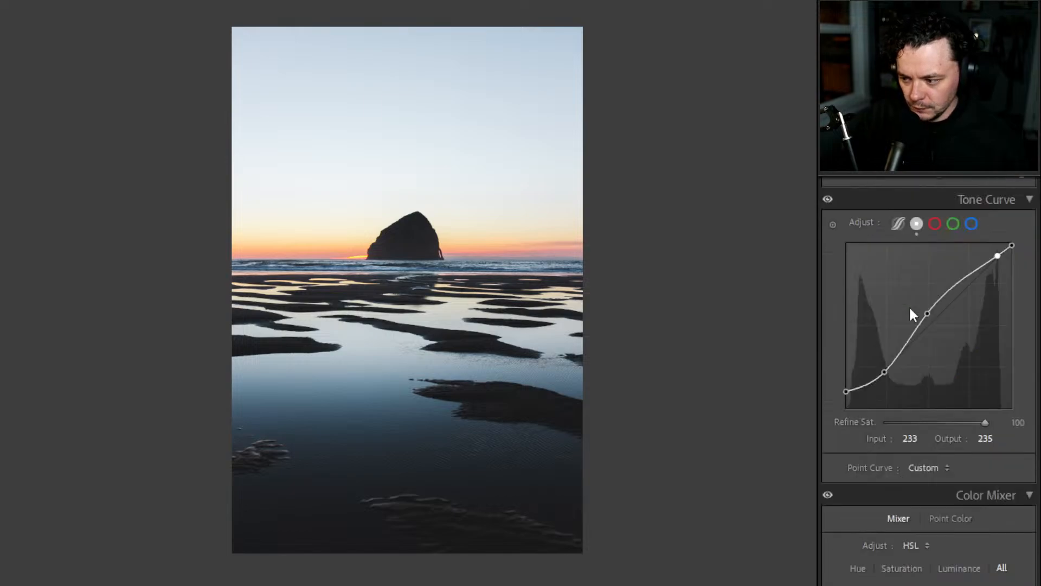
pyautogui.scroll(-3, 915, 349)
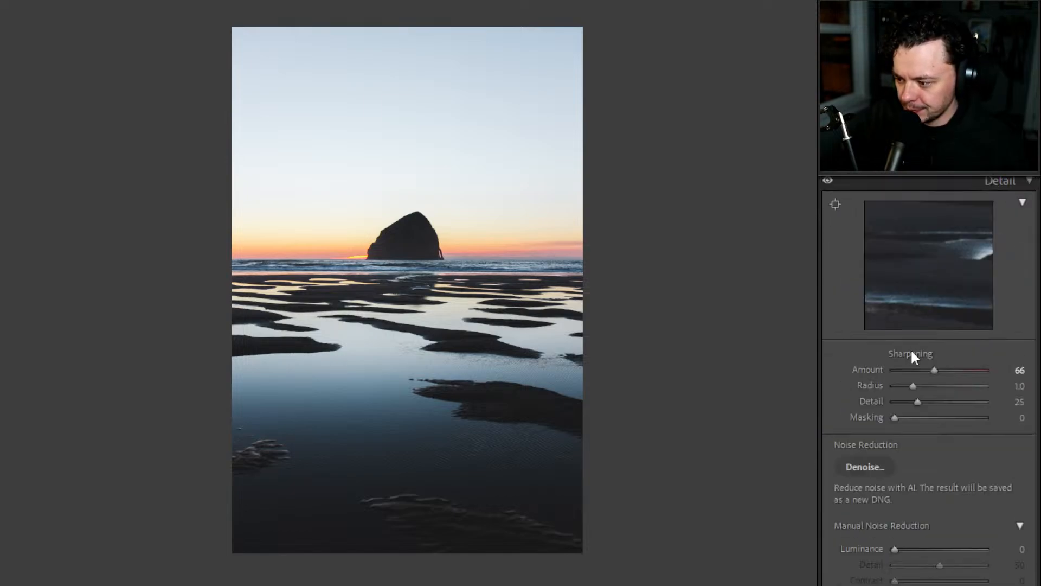
pyautogui.scroll(8, 915, 356)
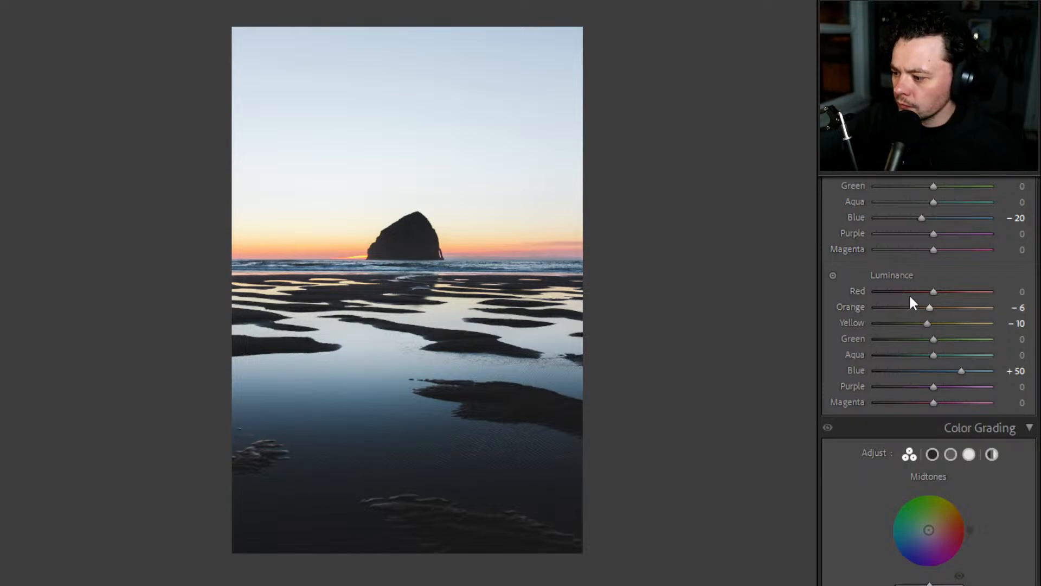
pyautogui.scroll(-5, 929, 312)
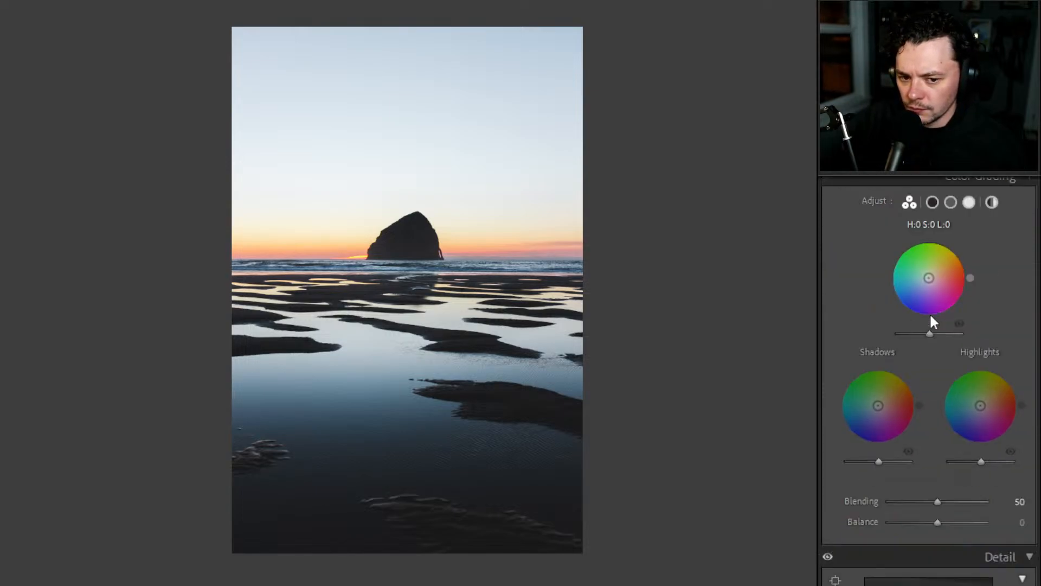
pyautogui.moveTo(867, 411)
pyautogui.mouseDown()
pyautogui.moveTo(884, 398)
pyautogui.moveTo(881, 419)
pyautogui.moveTo(861, 413)
pyautogui.moveTo(894, 395)
pyautogui.moveTo(882, 401)
pyautogui.mouseUp()
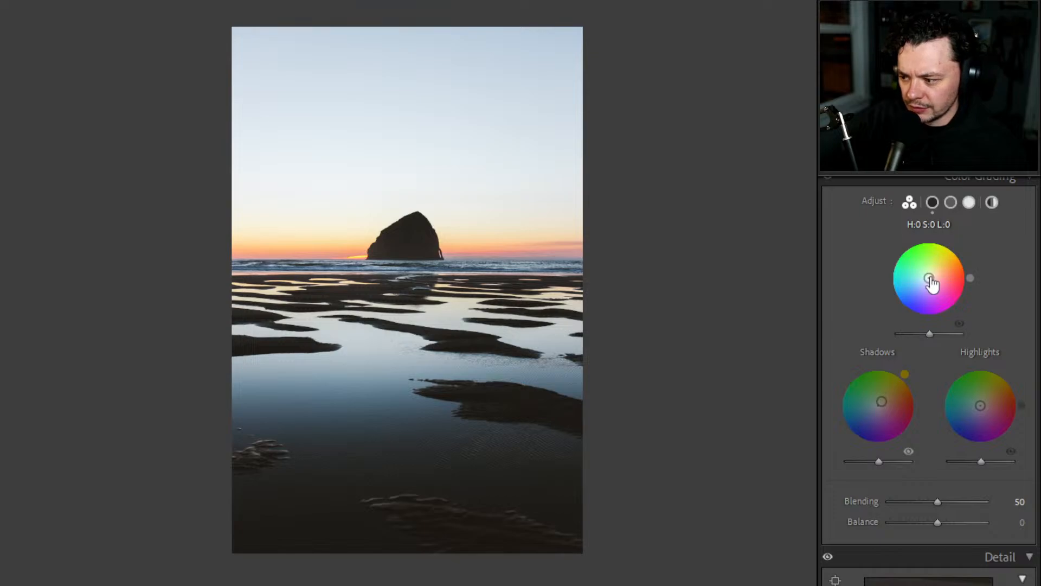
pyautogui.moveTo(929, 278)
pyautogui.mouseDown()
pyautogui.moveTo(918, 271)
pyautogui.moveTo(919, 285)
pyautogui.moveTo(925, 278)
pyautogui.mouseUp()
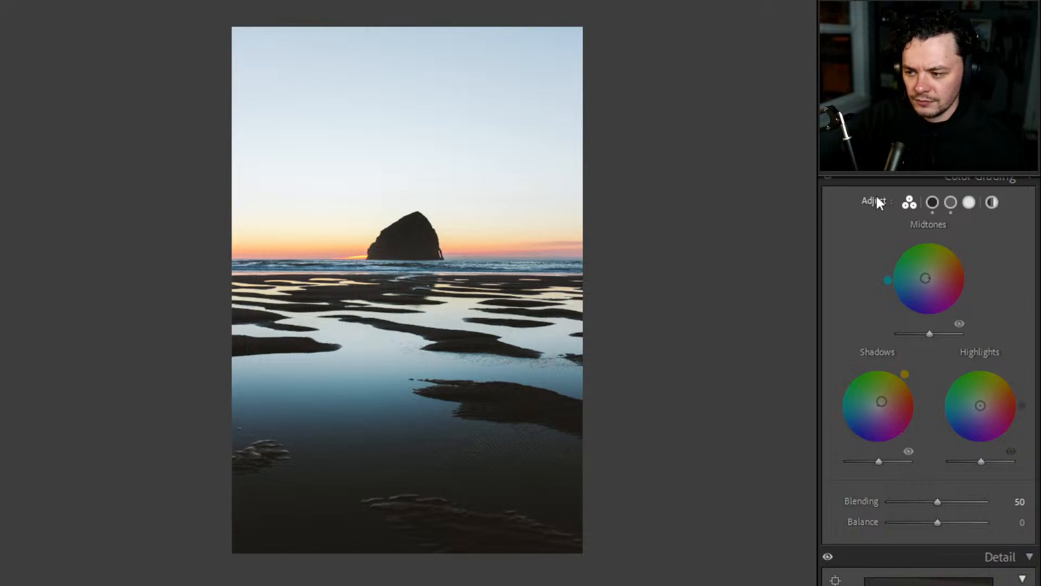
# - Try a slight warm yellow tint in the color grading highlights
pyautogui.scroll(3, 854, 258)
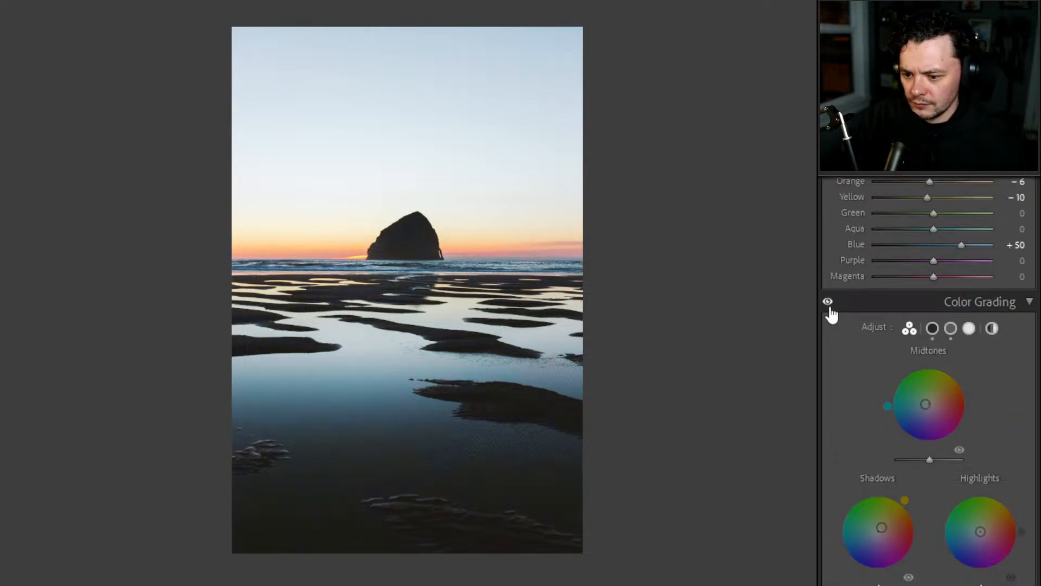
pyautogui.scroll(-2, 867, 375)
pyautogui.scroll(-2, 852, 347)
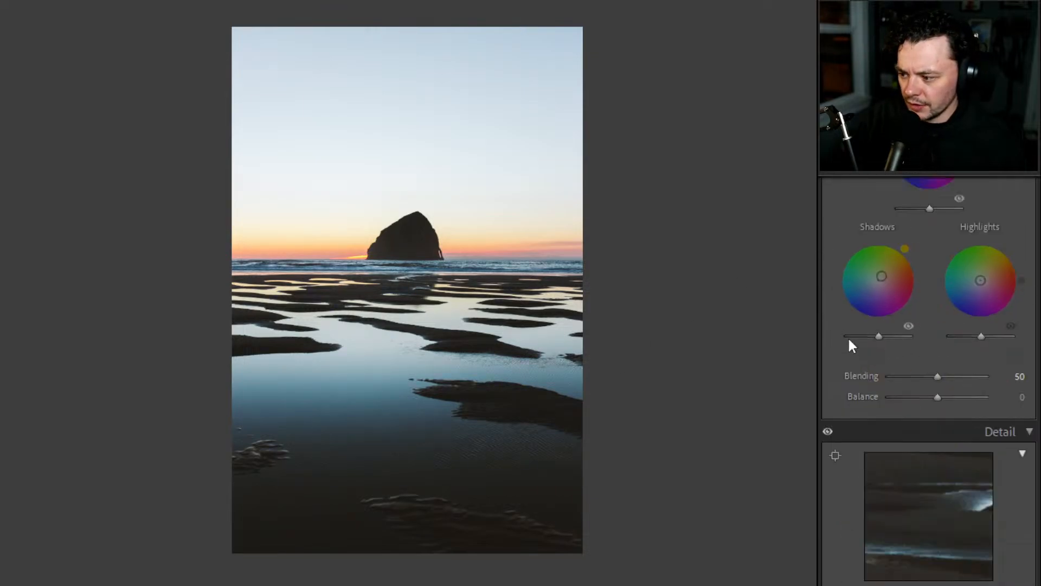
pyautogui.scroll(2, 871, 309)
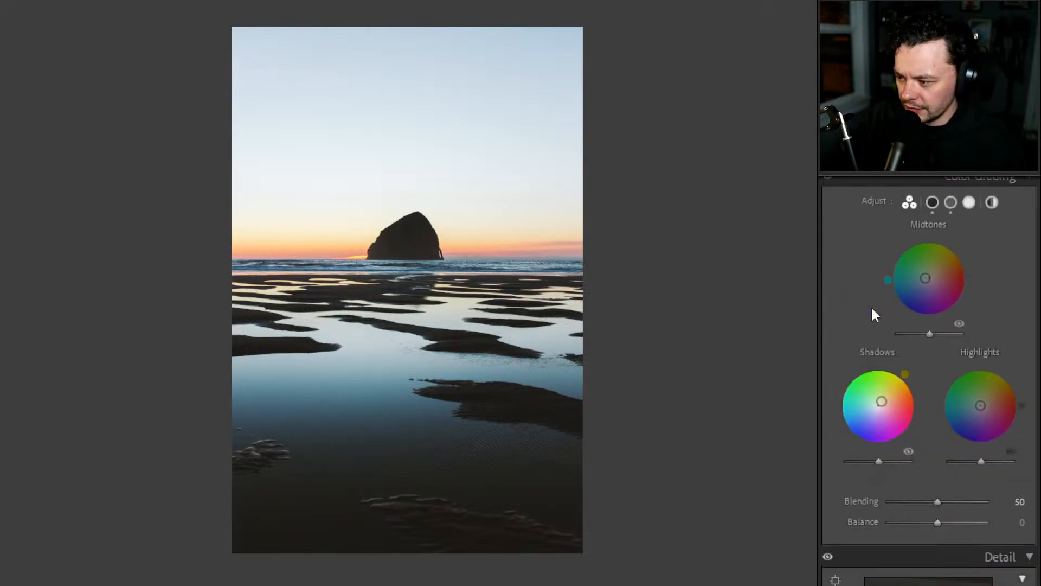
pyautogui.moveTo(994, 396)
pyautogui.mouseDown()
pyautogui.moveTo(981, 399)
pyautogui.moveTo(995, 405)
pyautogui.moveTo(998, 381)
pyautogui.moveTo(984, 402)
pyautogui.moveTo(992, 393)
pyautogui.moveTo(990, 415)
pyautogui.moveTo(973, 415)
pyautogui.moveTo(974, 401)
pyautogui.moveTo(996, 415)
pyautogui.moveTo(983, 395)
pyautogui.moveTo(995, 383)
pyautogui.moveTo(984, 400)
pyautogui.mouseUp()
pyautogui.doubleClick(987, 398)
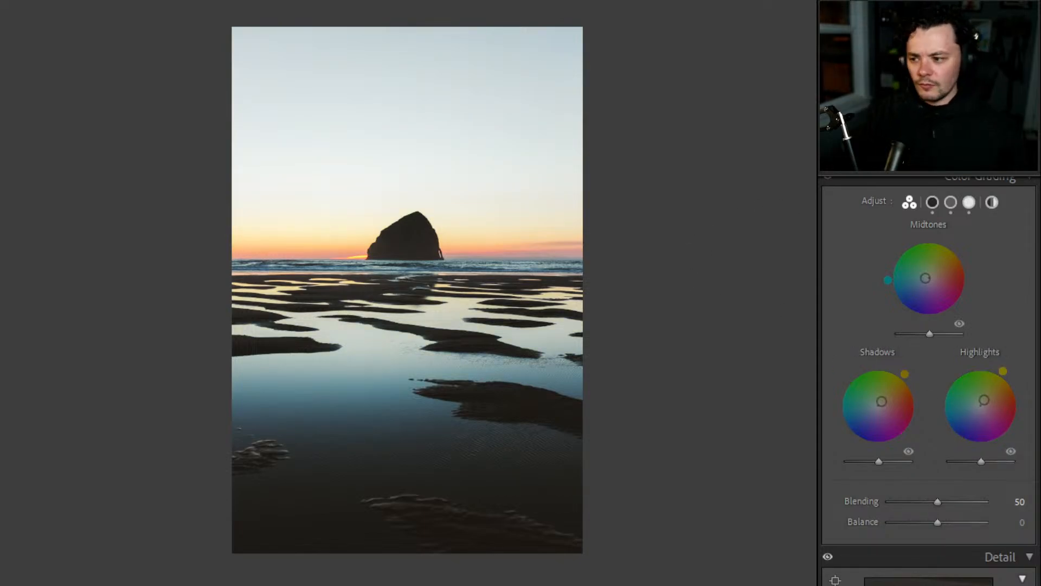
# - Compare the photo with and without the color grading by switching the grading off and back on
pyautogui.scroll(3, 834, 291)
pyautogui.click(828, 302)
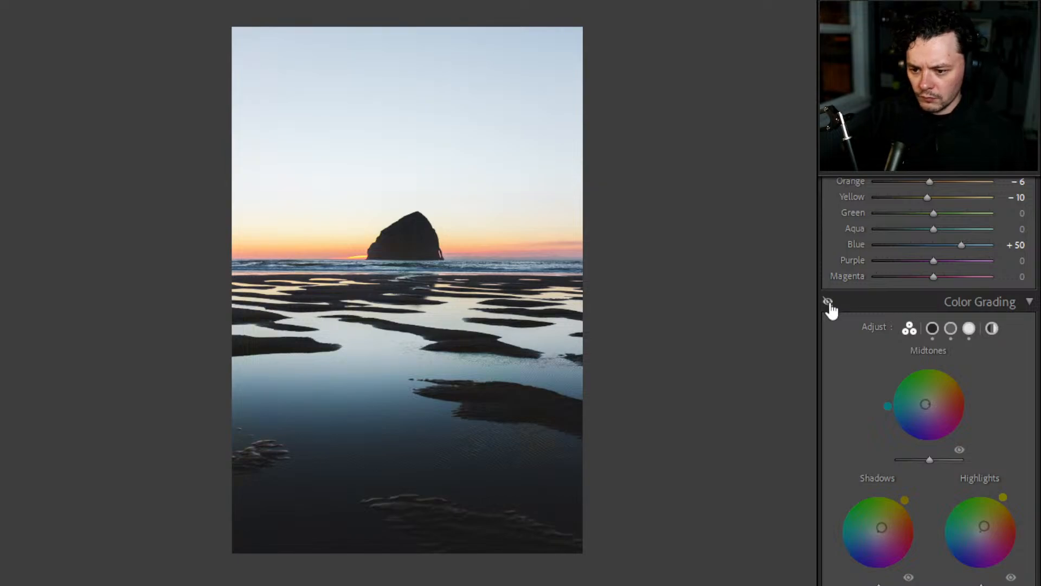
pyautogui.click(828, 302)
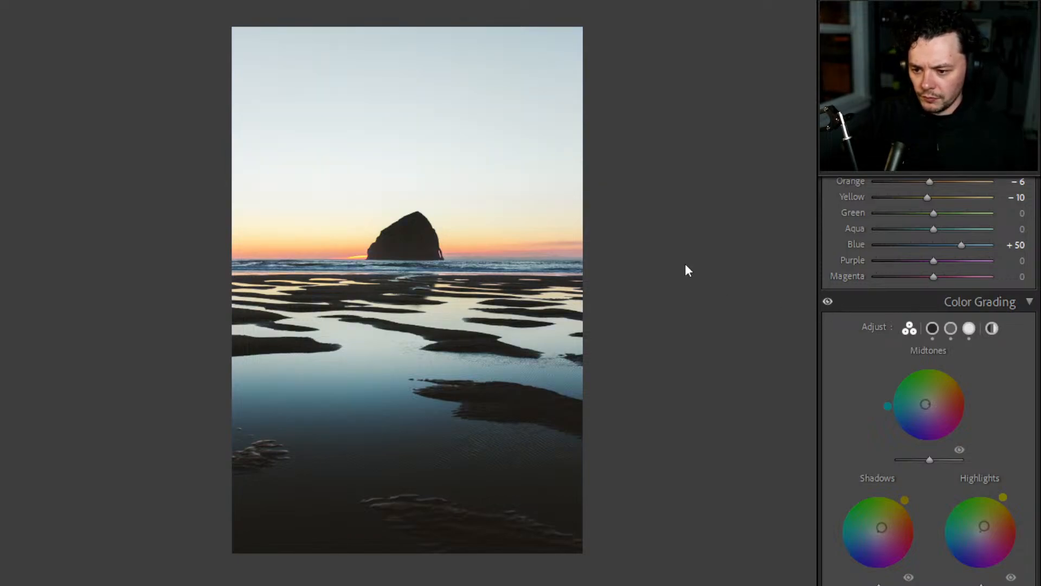
# - Reset the highlights' yellow tint and color grade the highlights blue at hue 222, saturation 24
pyautogui.scroll(-5, 937, 326)
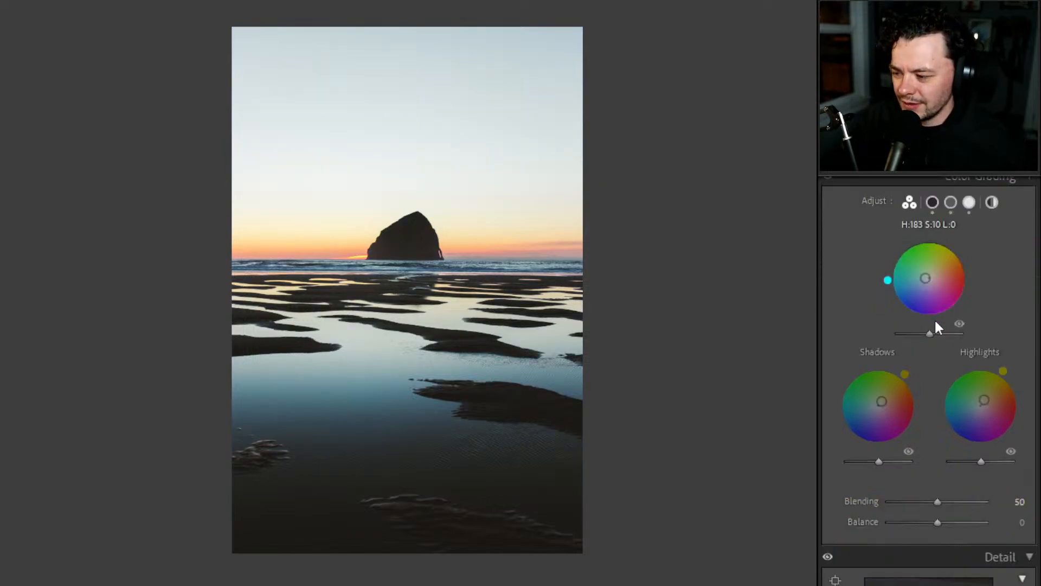
pyautogui.doubleClick(984, 277)
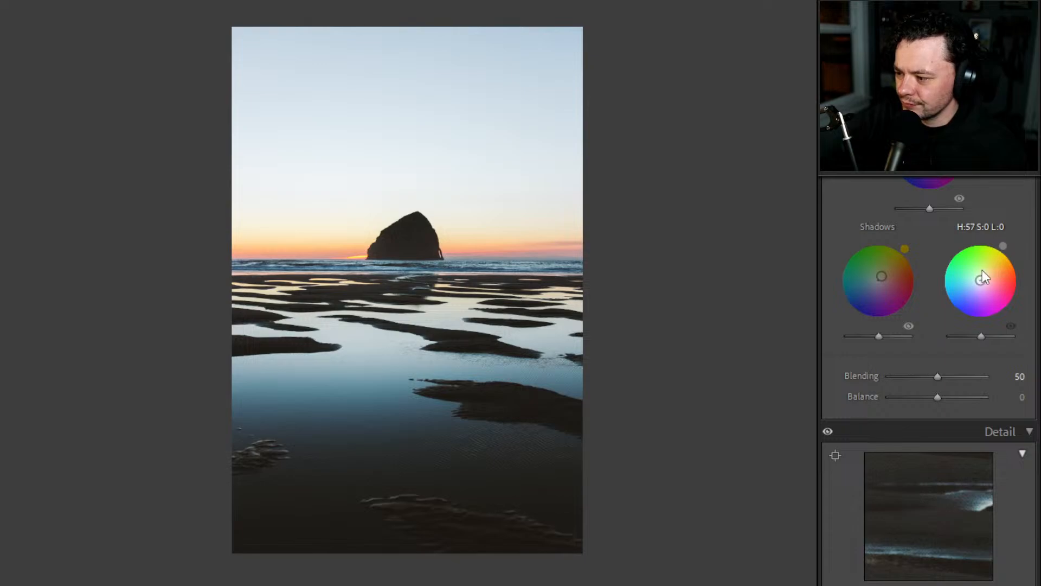
pyautogui.moveTo(982, 272)
pyautogui.mouseDown()
pyautogui.moveTo(971, 287)
pyautogui.moveTo(975, 271)
pyautogui.moveTo(975, 286)
pyautogui.moveTo(990, 291)
pyautogui.moveTo(968, 283)
pyautogui.mouseUp()
pyautogui.moveTo(971, 287); pyautogui.dragTo(974, 286)
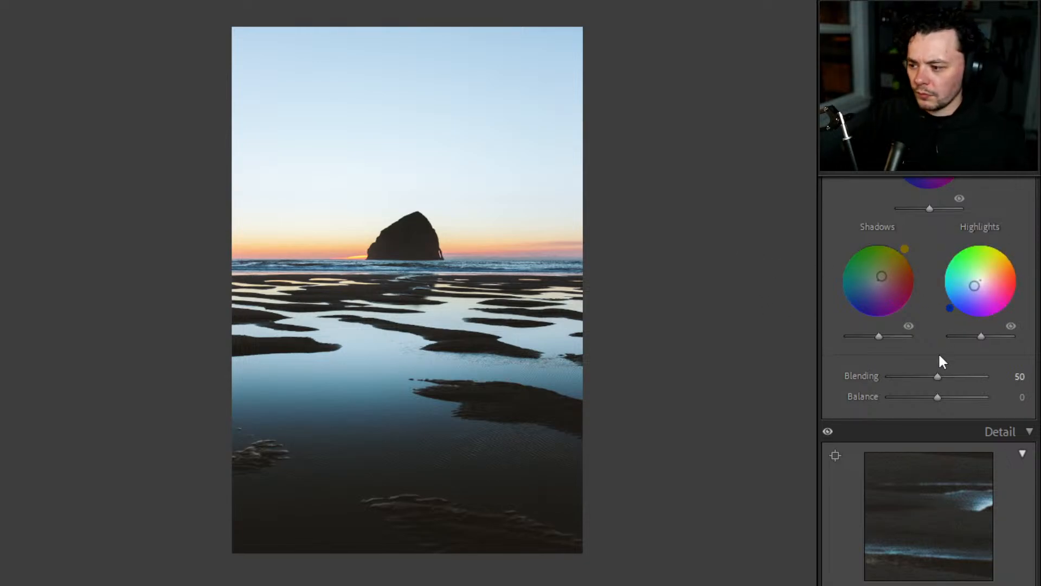
# - Raise the color grading highlights' luminance slightly and adjust the shadows' luminance
pyautogui.scroll(-3, 895, 327)
pyautogui.scroll(3, 969, 353)
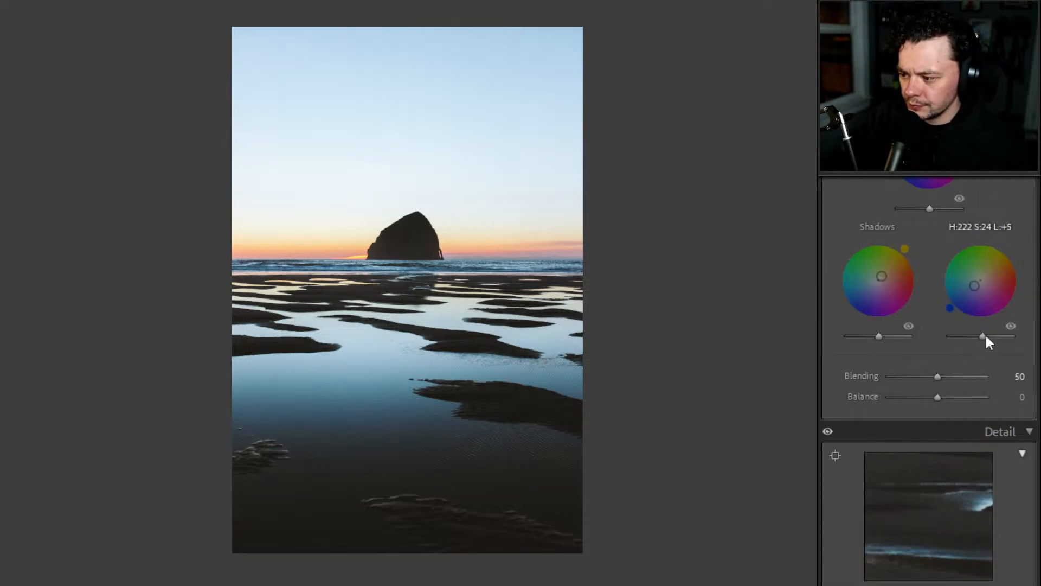
pyautogui.moveTo(983, 337)
pyautogui.mouseDown()
pyautogui.moveTo(996, 337)
pyautogui.moveTo(960, 337)
pyautogui.moveTo(1007, 337)
pyautogui.moveTo(982, 337)
pyautogui.mouseUp()
pyautogui.moveTo(879, 337); pyautogui.dragTo(933, 336)
pyautogui.scroll(3, 938, 309)
# - Zoom in on the wet sand and sea rock to examine noise and sharpness, and review the detail and lens correction settings
pyautogui.scroll(-6, 935, 340)
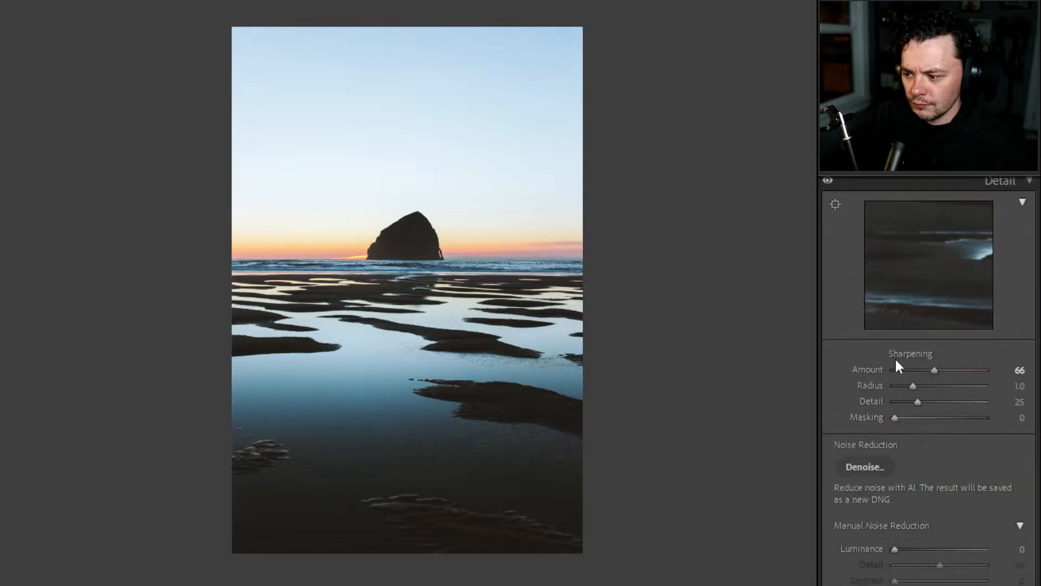
pyautogui.scroll(-4, 919, 398)
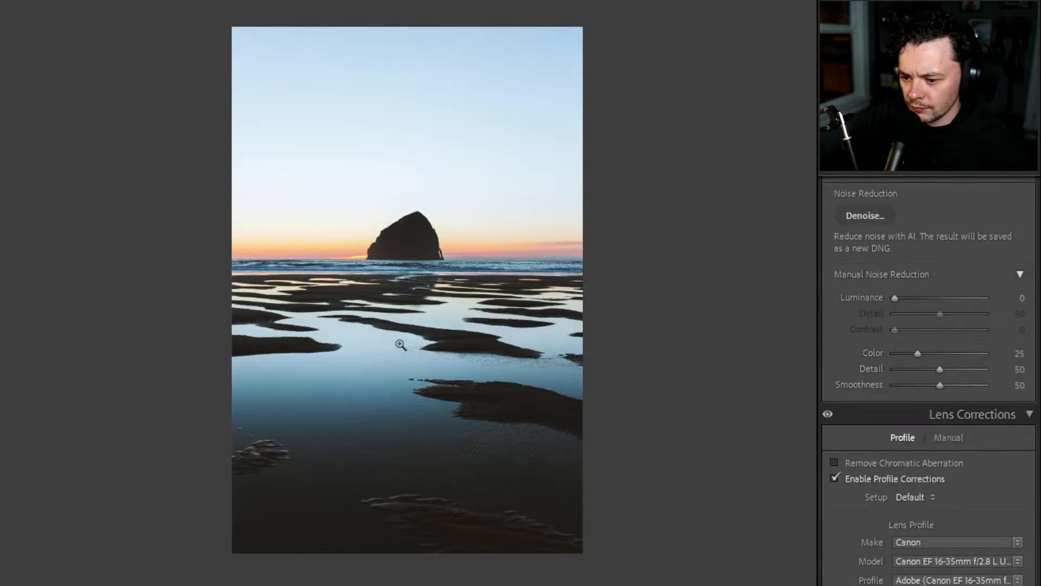
pyautogui.click(429, 328)
pyautogui.click(523, 404)
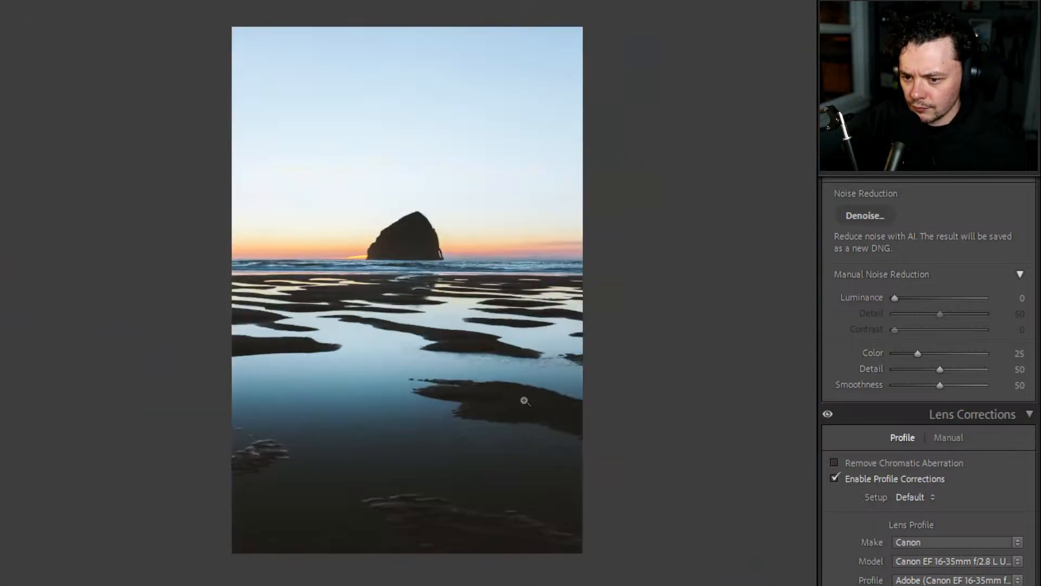
pyautogui.click(418, 240)
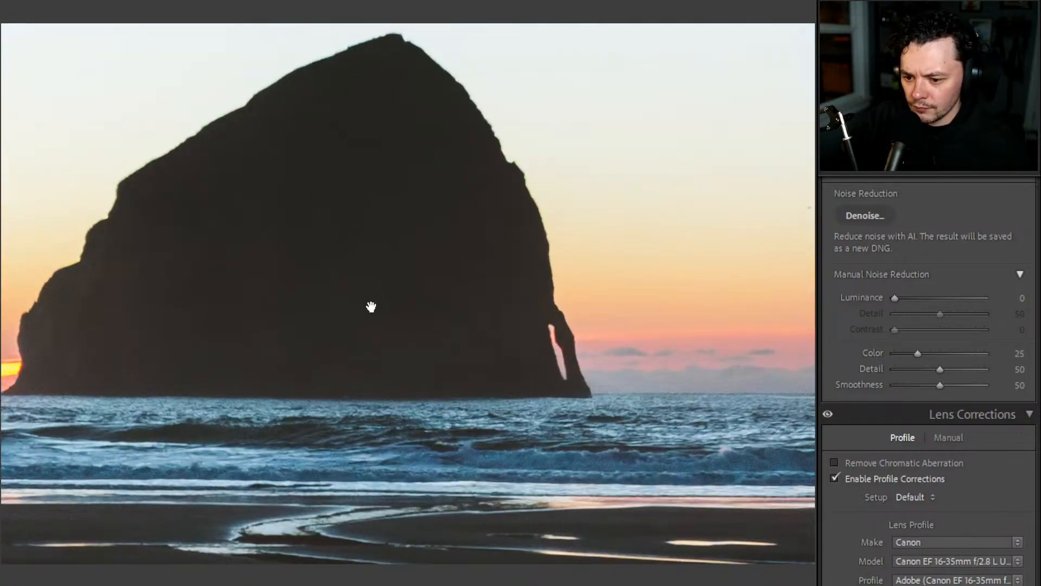
pyautogui.click(757, 375)
pyautogui.scroll(-2, 909, 356)
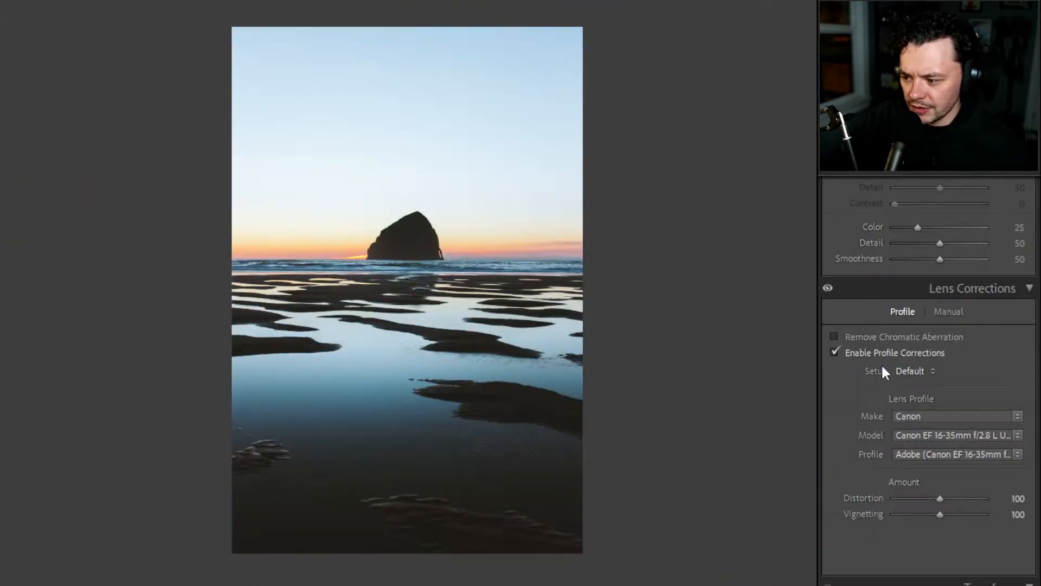
pyautogui.scroll(2, 883, 374)
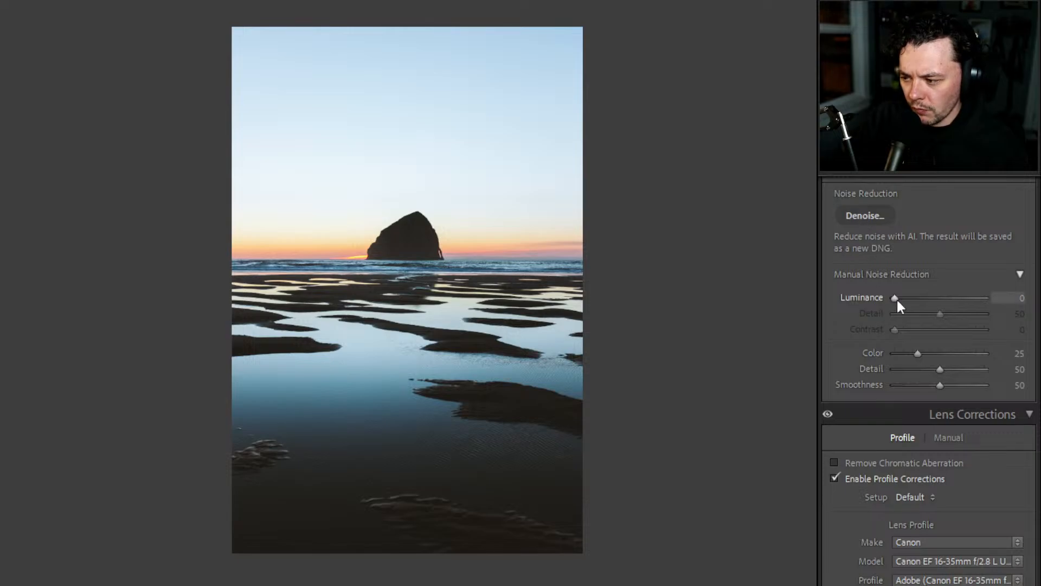
# - Set the manual luminance noise reduction to 20 and check its effect on the sea rock up close
pyautogui.moveTo(896, 298); pyautogui.dragTo(914, 298)
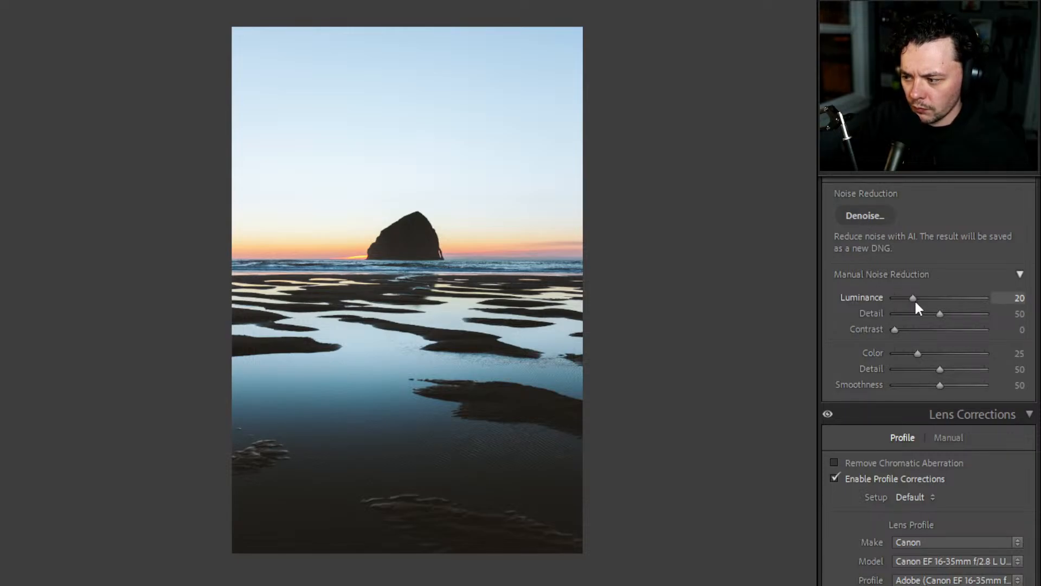
pyautogui.click(422, 258)
pyautogui.moveTo(410, 216); pyautogui.dragTo(418, 309)
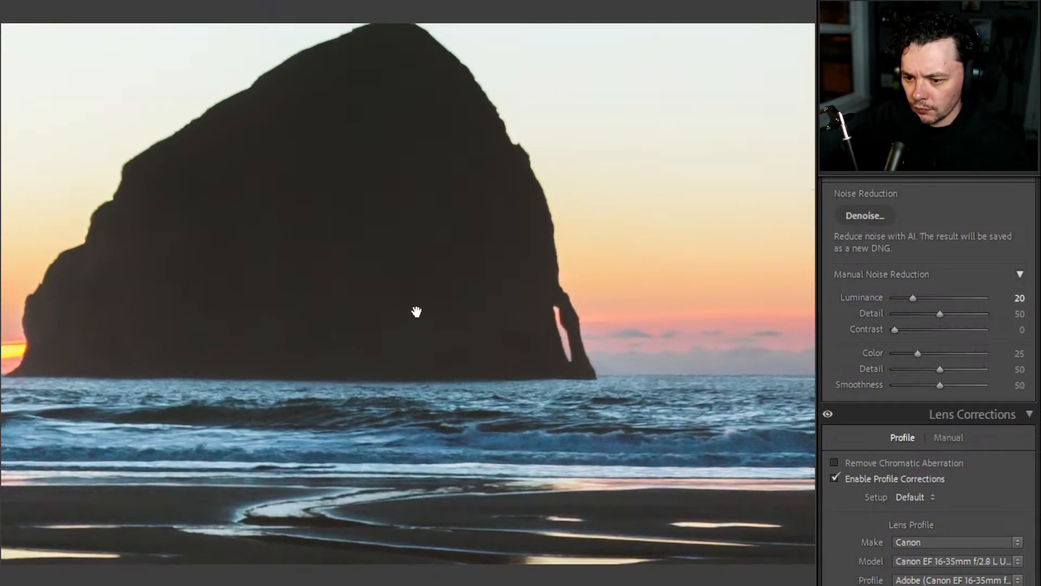
pyautogui.click(384, 350)
pyautogui.click(377, 423)
pyautogui.click(448, 379)
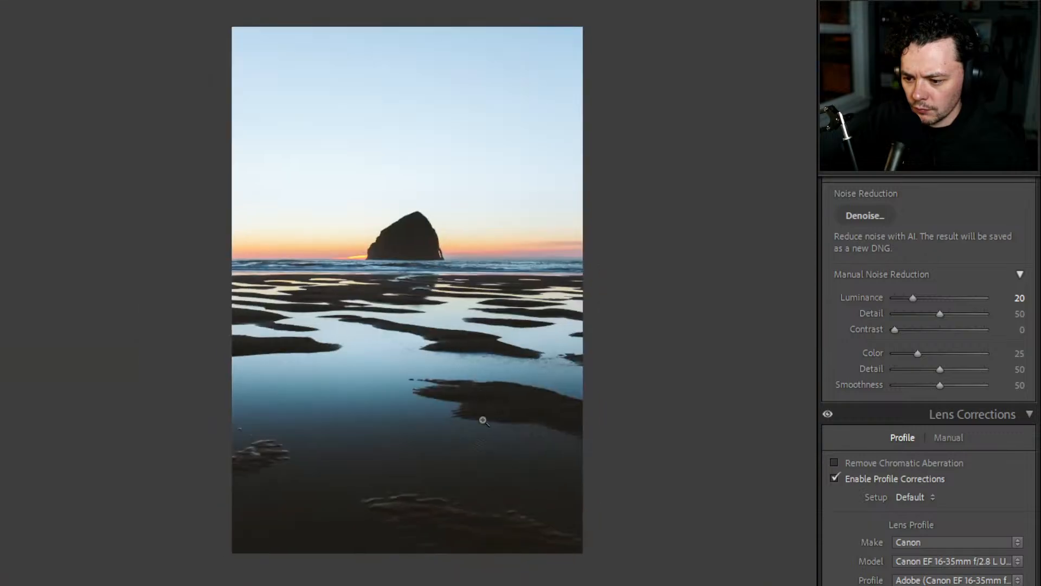
# - Inspect the dark foreground sand and set luminance noise reduction to 30, its detail to 40 and its contrast to 15
pyautogui.click(558, 539)
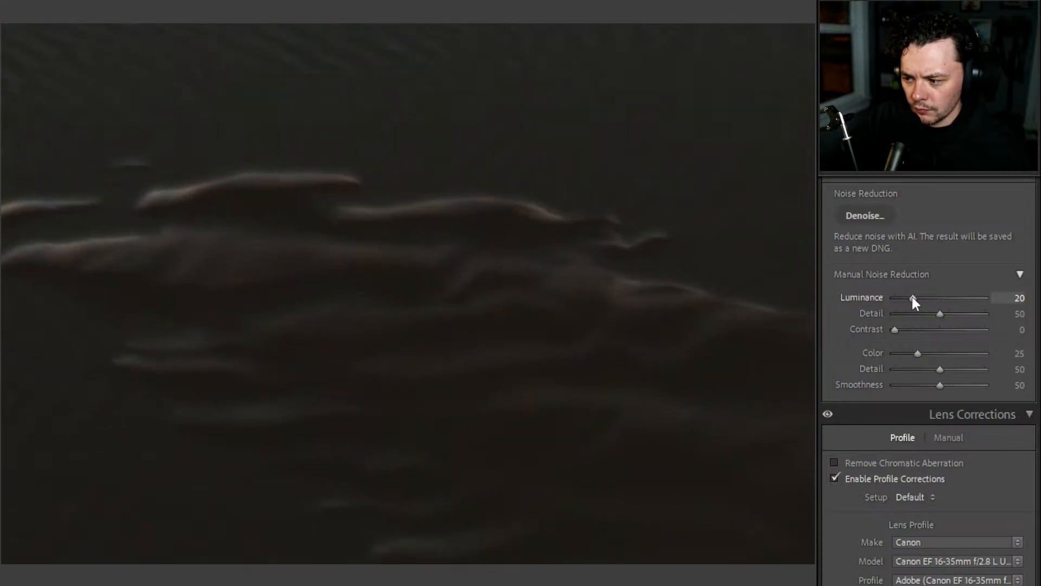
pyautogui.moveTo(912, 298); pyautogui.dragTo(909, 328)
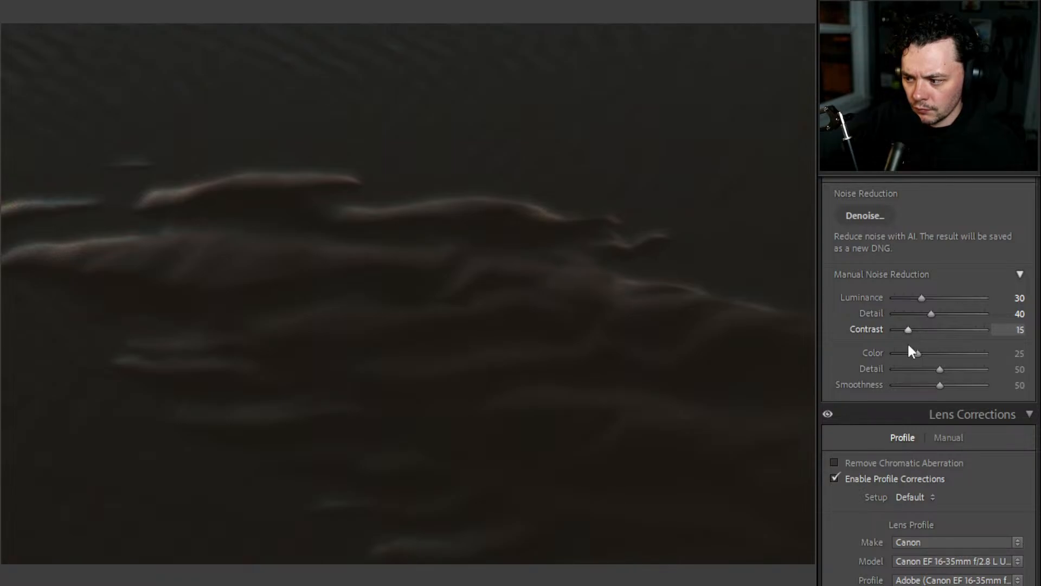
pyautogui.click(569, 278)
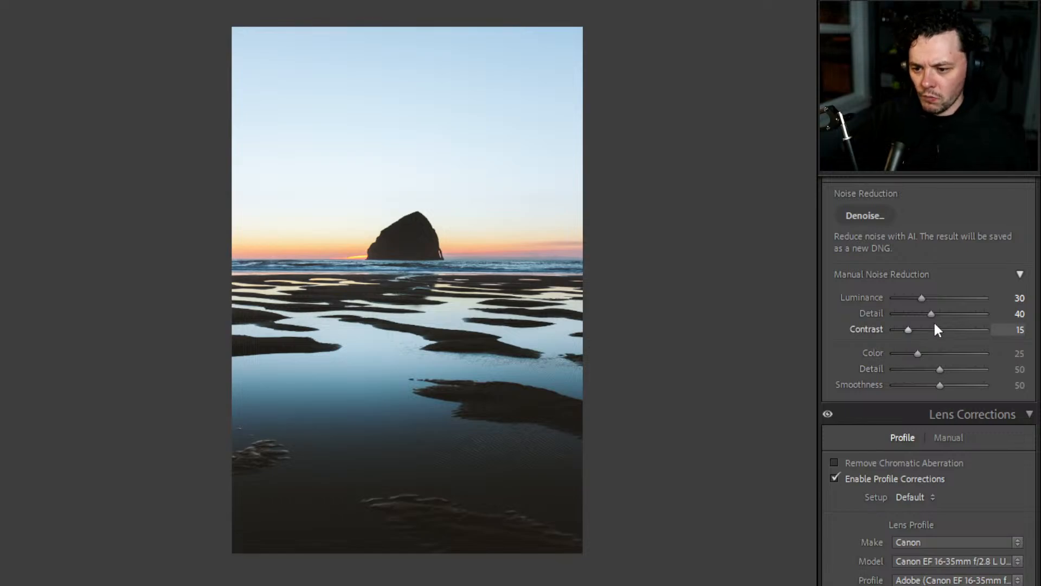
pyautogui.scroll(-3, 924, 287)
pyautogui.scroll(-6, 914, 407)
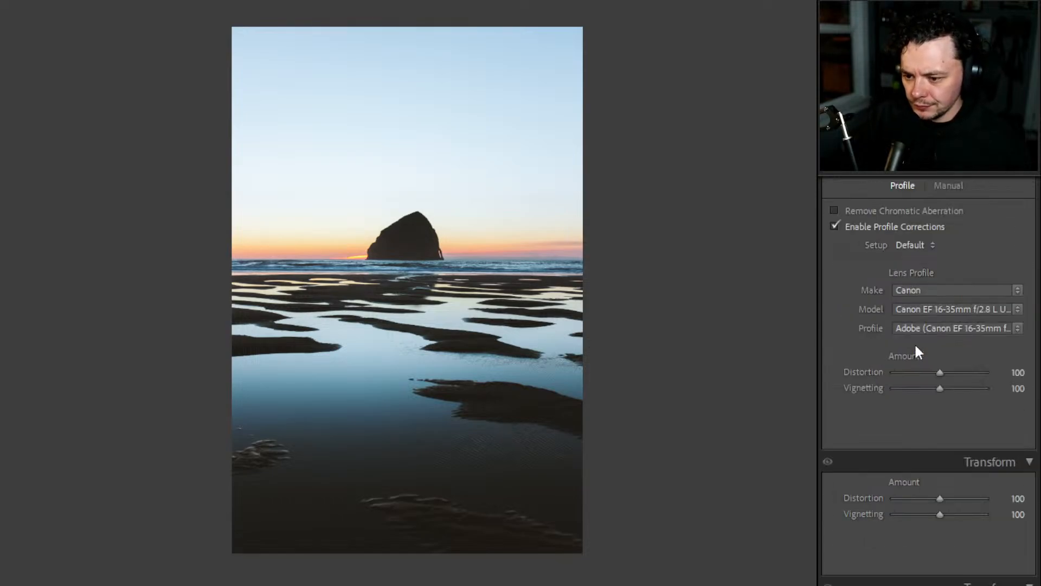
pyautogui.scroll(3, 890, 358)
pyautogui.scroll(-6, 854, 317)
pyautogui.scroll(-10, 868, 375)
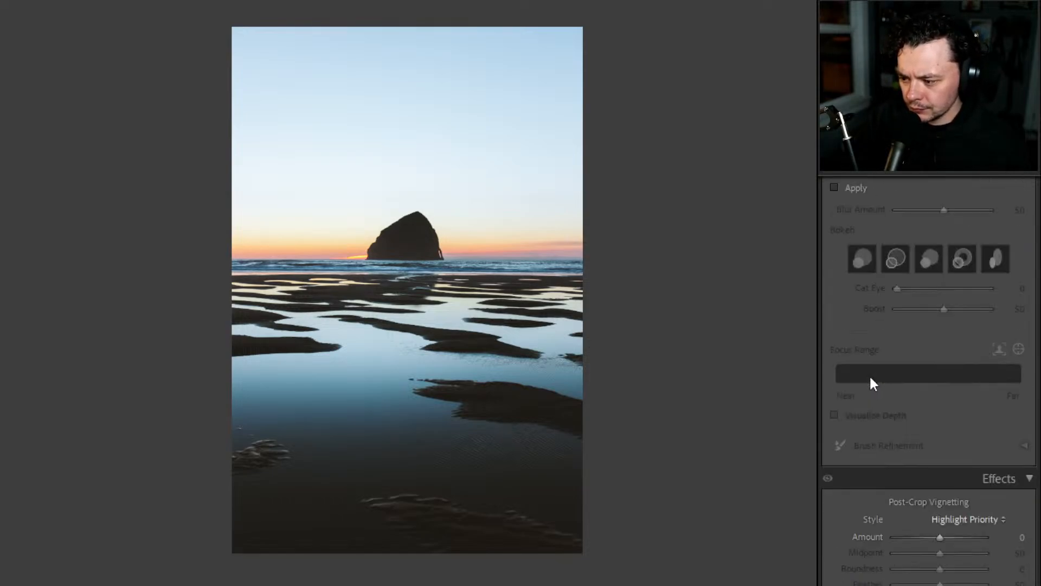
pyautogui.scroll(20, 902, 414)
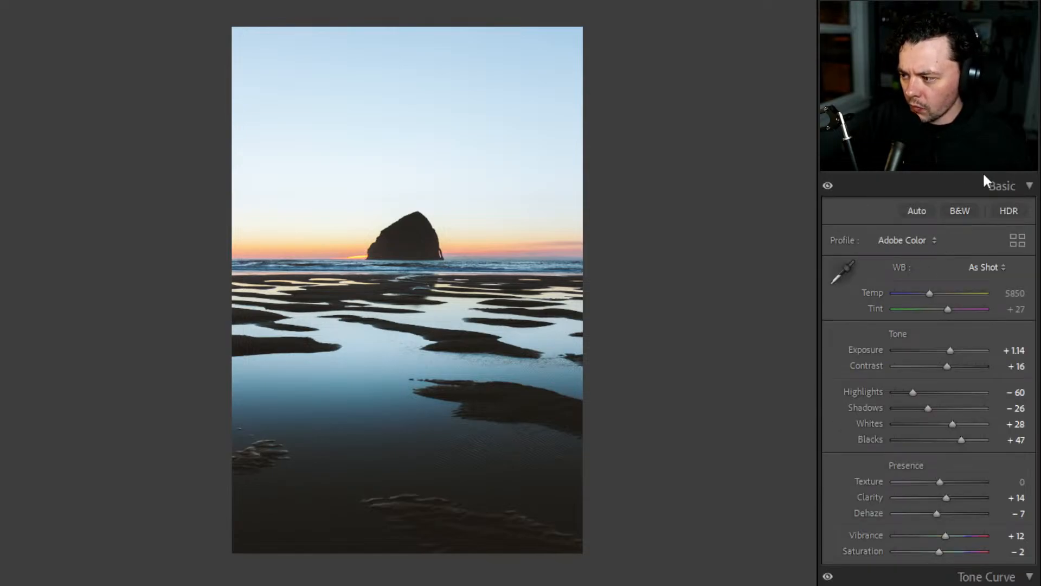
# - Mask the beach with a linear gradient from bottom edge to horizon: exposure 0.61, contrast 14, highlights 14, shadows -14, whites -42
pyautogui.hotkey('shift', 'w')
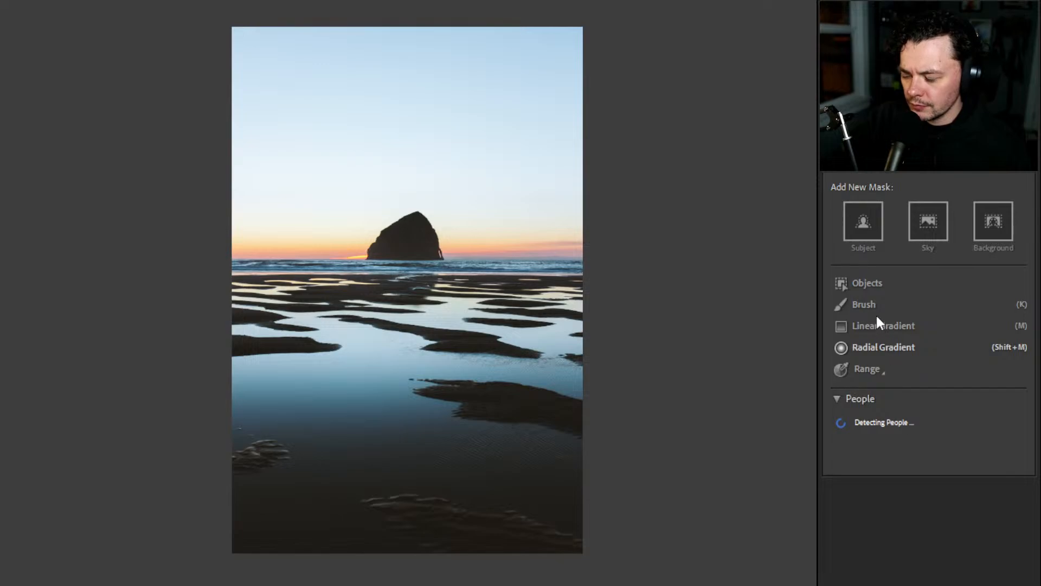
pyautogui.click(877, 322)
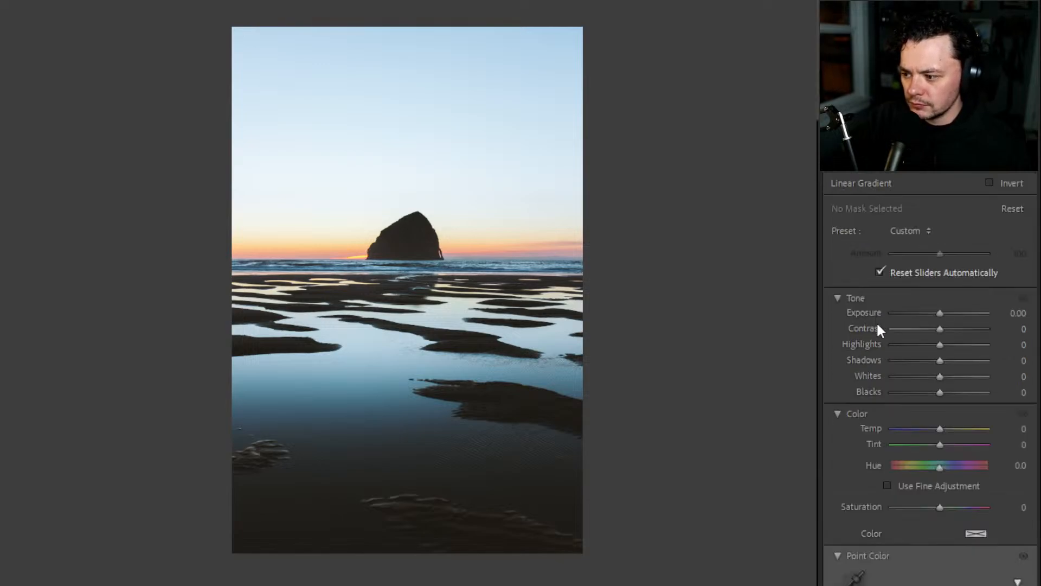
pyautogui.moveTo(409, 558); pyautogui.dragTo(411, 263)
pyautogui.moveTo(939, 311); pyautogui.dragTo(922, 383)
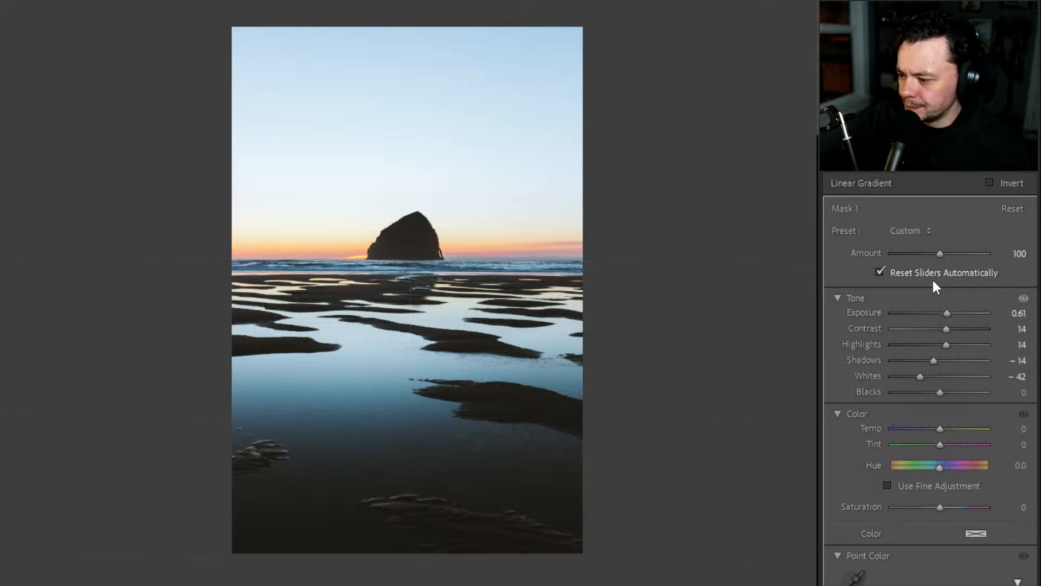
# - Warm the beach gradient mask with a temperature of 15 and lower its saturation to -14
pyautogui.scroll(-3, 917, 304)
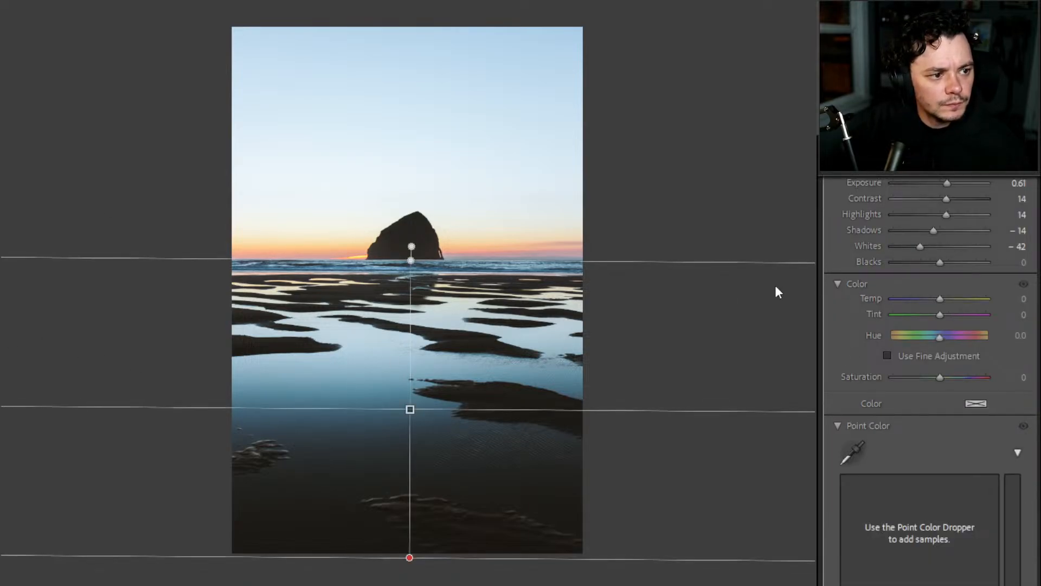
pyautogui.moveTo(939, 299)
pyautogui.mouseDown()
pyautogui.moveTo(960, 298)
pyautogui.moveTo(909, 300)
pyautogui.moveTo(974, 303)
pyautogui.moveTo(948, 310)
pyautogui.mouseUp()
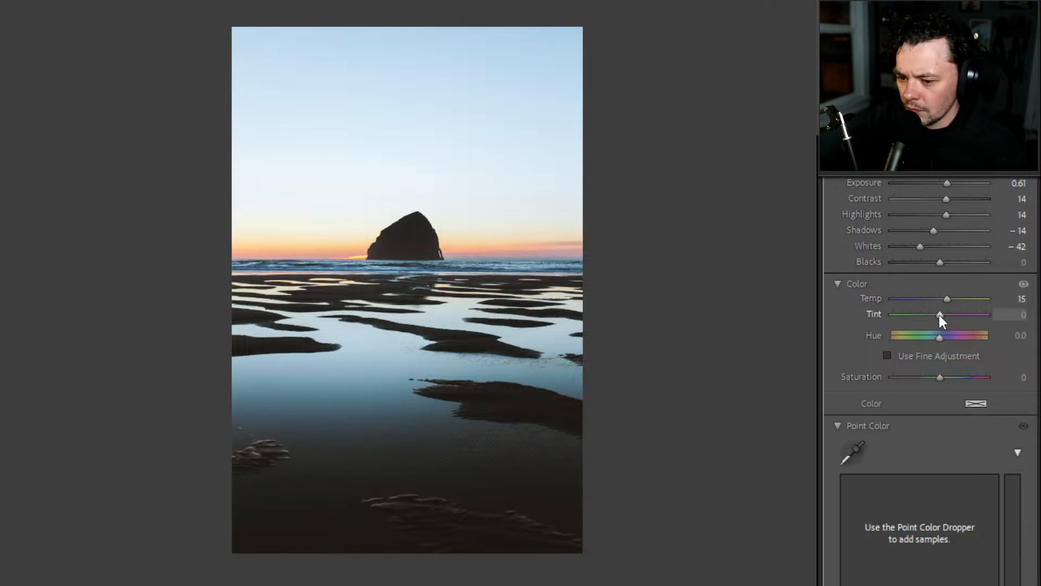
pyautogui.moveTo(938, 315)
pyautogui.mouseDown()
pyautogui.moveTo(965, 314)
pyautogui.moveTo(916, 319)
pyautogui.moveTo(937, 323)
pyautogui.mouseUp()
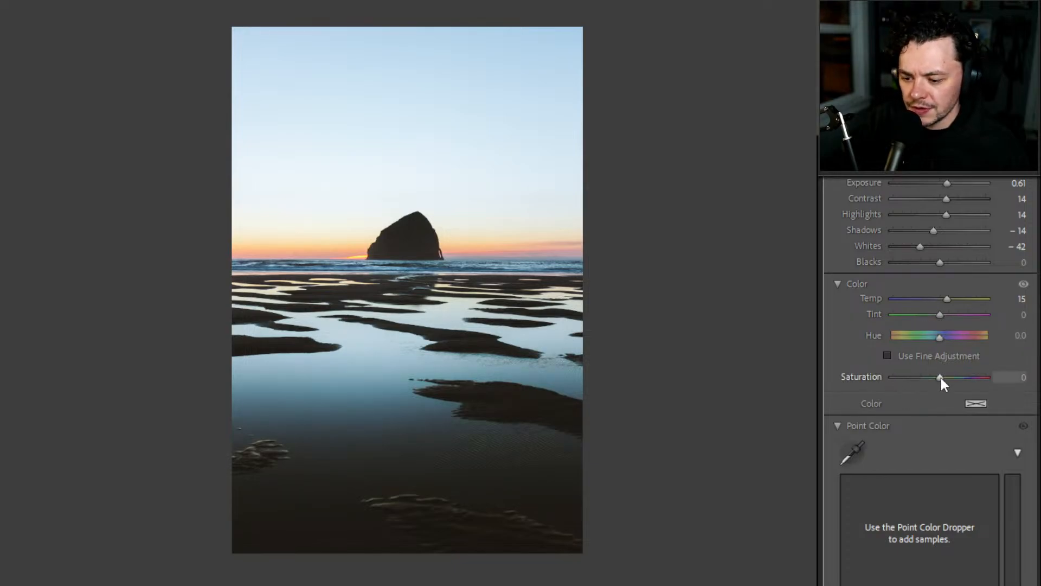
pyautogui.moveTo(941, 379)
pyautogui.mouseDown()
pyautogui.moveTo(908, 379)
pyautogui.moveTo(961, 379)
pyautogui.moveTo(934, 382)
pyautogui.mouseUp()
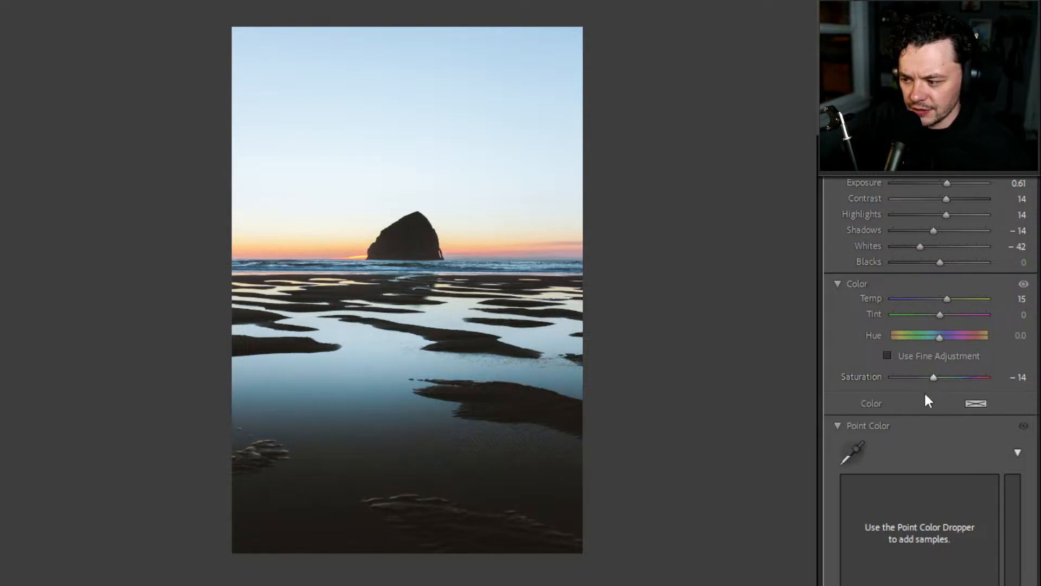
# - Add a midpoint to the beach mask's tone curve at input 127, output 128, and close the masking
pyautogui.scroll(-10, 911, 372)
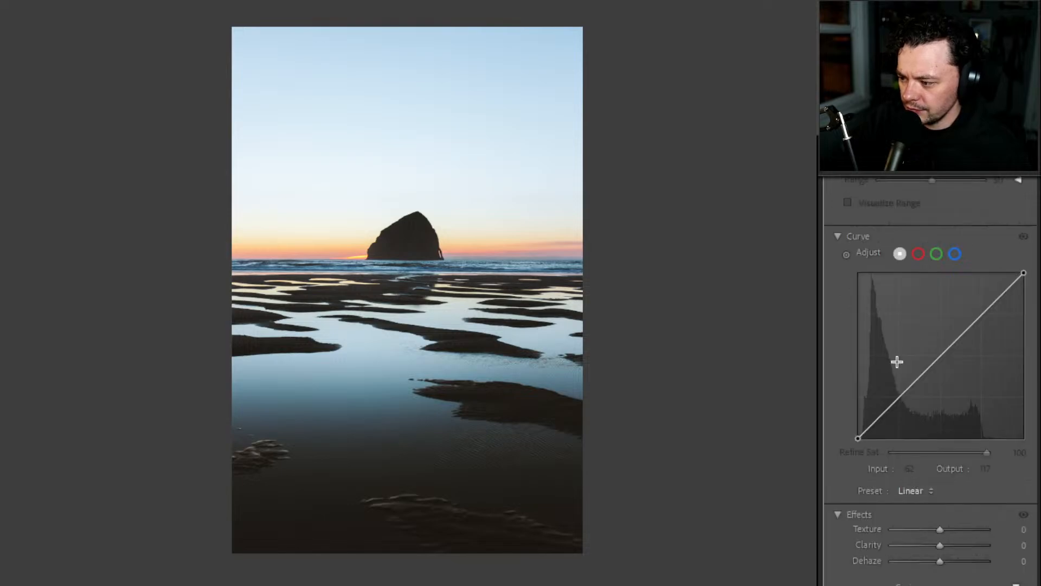
pyautogui.click(940, 360)
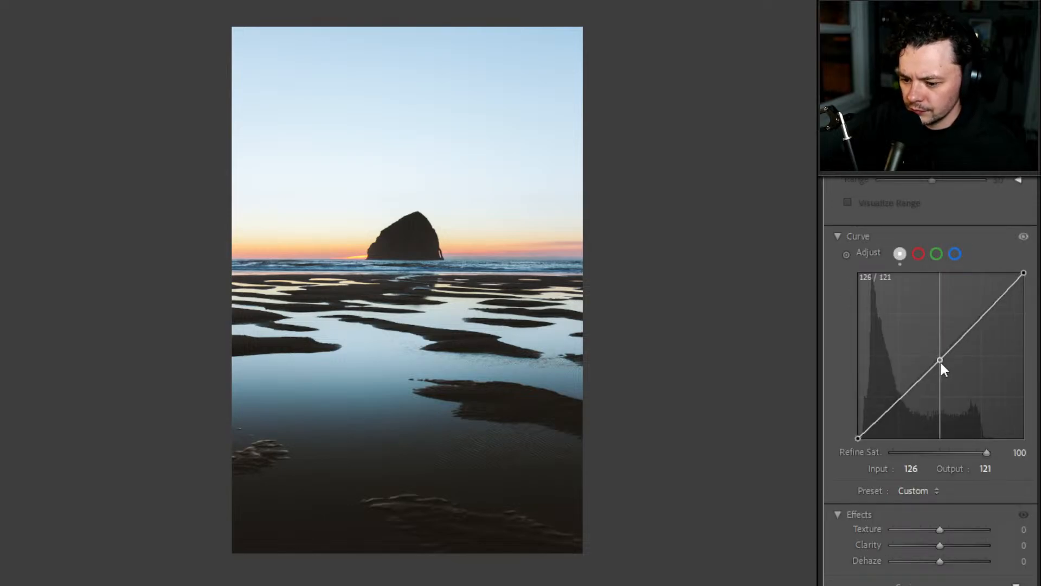
pyautogui.moveTo(940, 361)
pyautogui.mouseDown()
pyautogui.moveTo(957, 378)
pyautogui.moveTo(939, 348)
pyautogui.moveTo(950, 351)
pyautogui.moveTo(940, 356)
pyautogui.mouseUp()
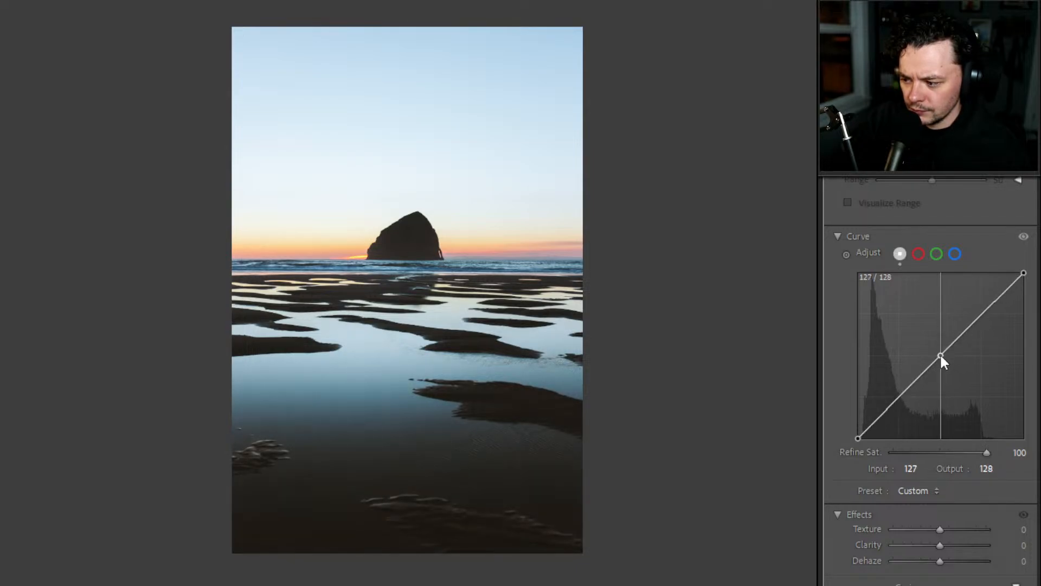
pyautogui.scroll(-6, 896, 332)
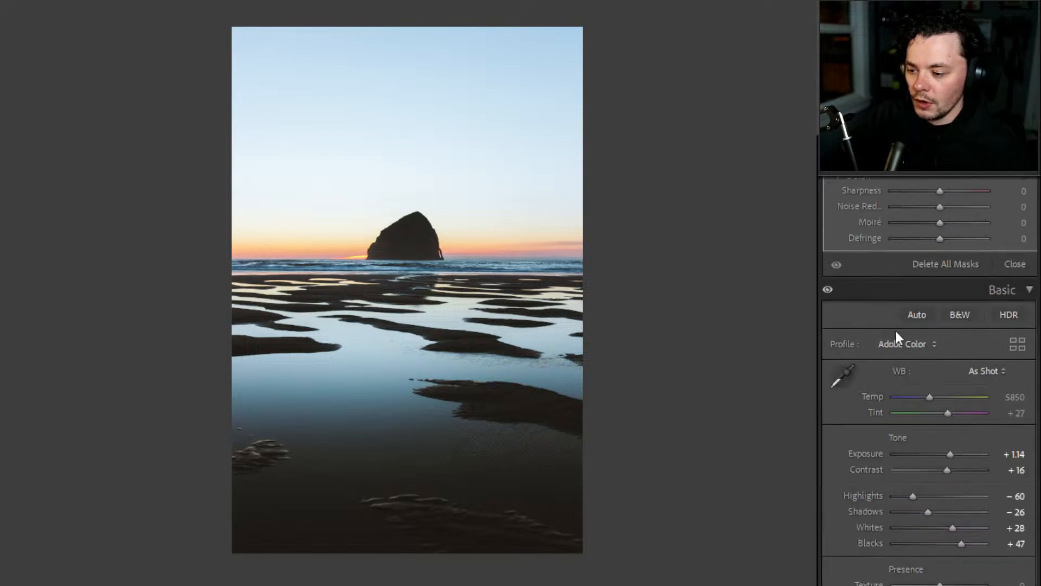
pyautogui.scroll(6, 895, 336)
pyautogui.click(1000, 176)
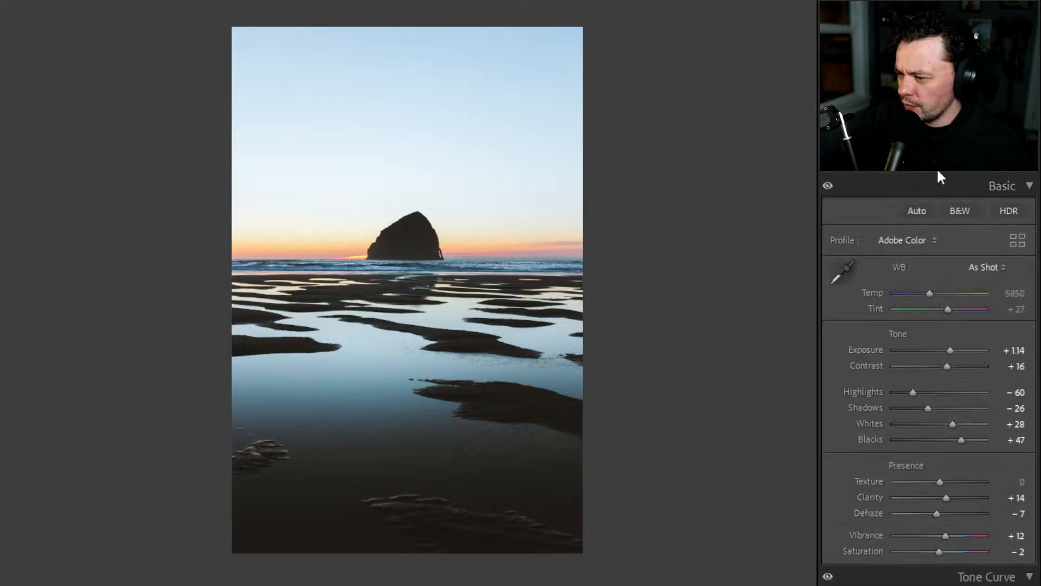
# - Add a second linear gradient mask over the sky from the photo's top edge down to the horizon
pyautogui.click(1002, 162)
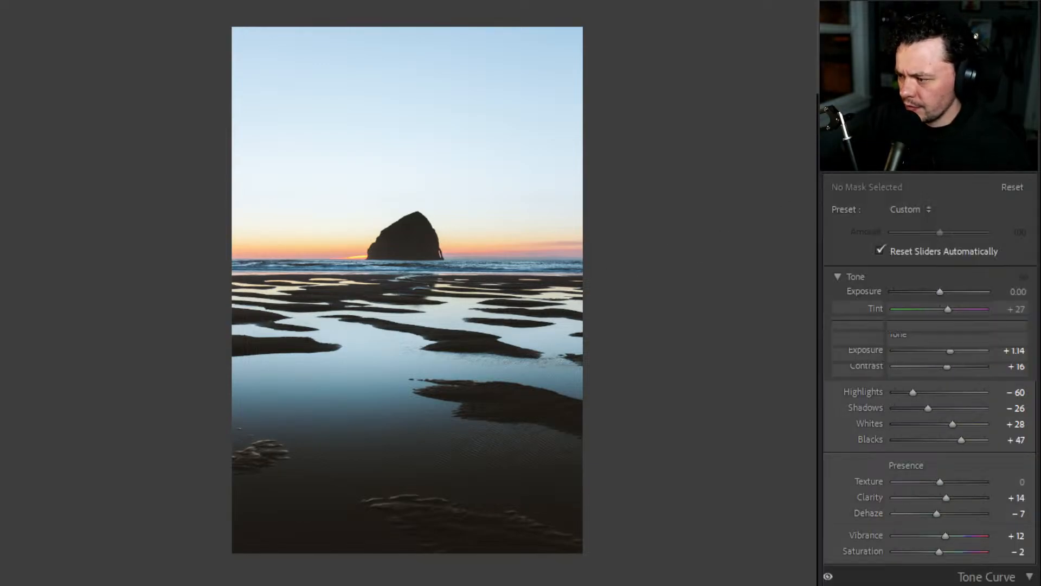
pyautogui.click(781, 26)
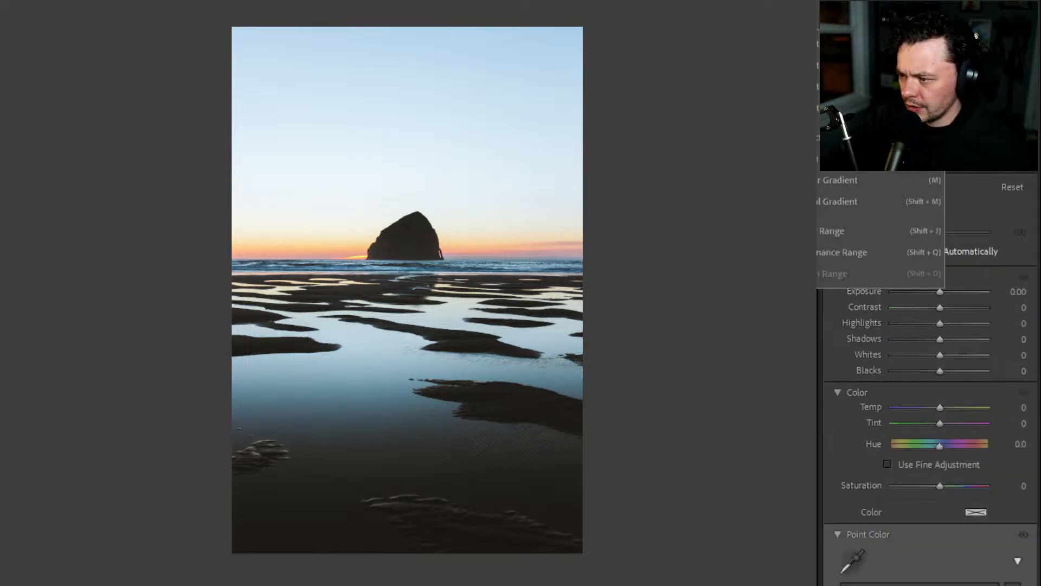
pyautogui.click(826, 184)
pyautogui.moveTo(406, 24)
pyautogui.mouseDown()
pyautogui.moveTo(392, 159)
pyautogui.moveTo(410, 259)
pyautogui.mouseUp()
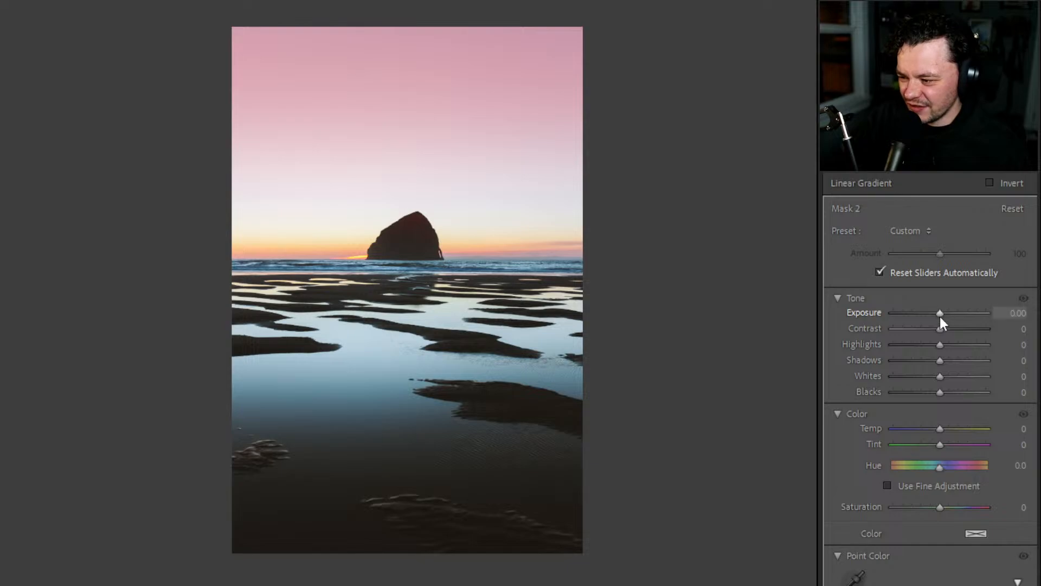
# - Darken the sky mask with exposure -0.27, contrast 5, highlights -7, shadows -7, whites -2 and blacks -2, and close the masking
pyautogui.moveTo(940, 318)
pyautogui.mouseDown()
pyautogui.moveTo(927, 316)
pyautogui.moveTo(974, 323)
pyautogui.moveTo(936, 325)
pyautogui.mouseUp()
pyautogui.moveTo(943, 329); pyautogui.dragTo(870, 375)
pyautogui.press('Up')
pyautogui.press('Up')
pyautogui.press('Up')
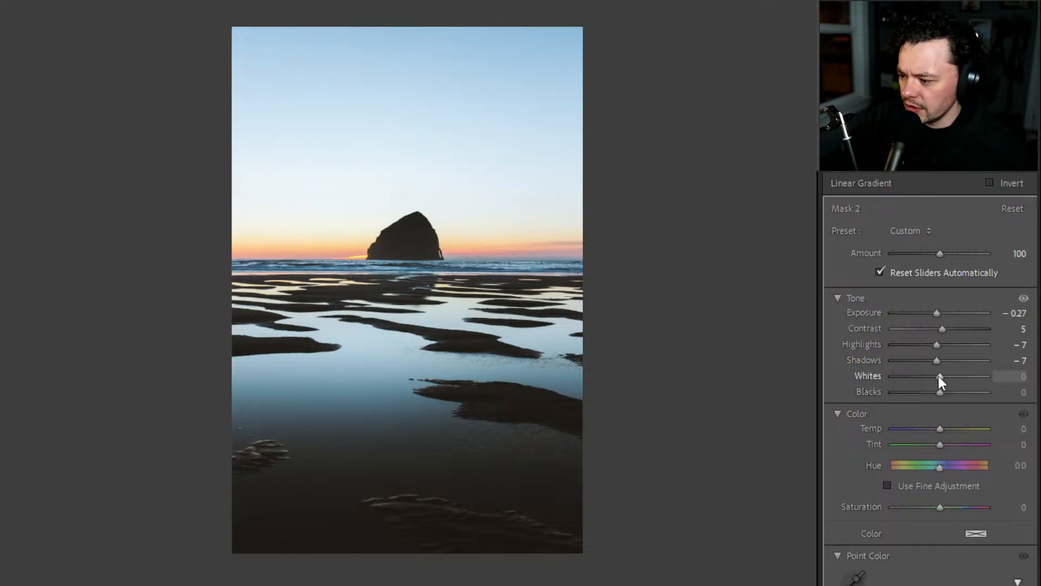
pyautogui.moveTo(938, 376)
pyautogui.mouseDown()
pyautogui.moveTo(951, 379)
pyautogui.moveTo(902, 388)
pyautogui.moveTo(942, 402)
pyautogui.moveTo(937, 393)
pyautogui.moveTo(953, 393)
pyautogui.moveTo(925, 393)
pyautogui.moveTo(946, 395)
pyautogui.moveTo(935, 392)
pyautogui.mouseUp()
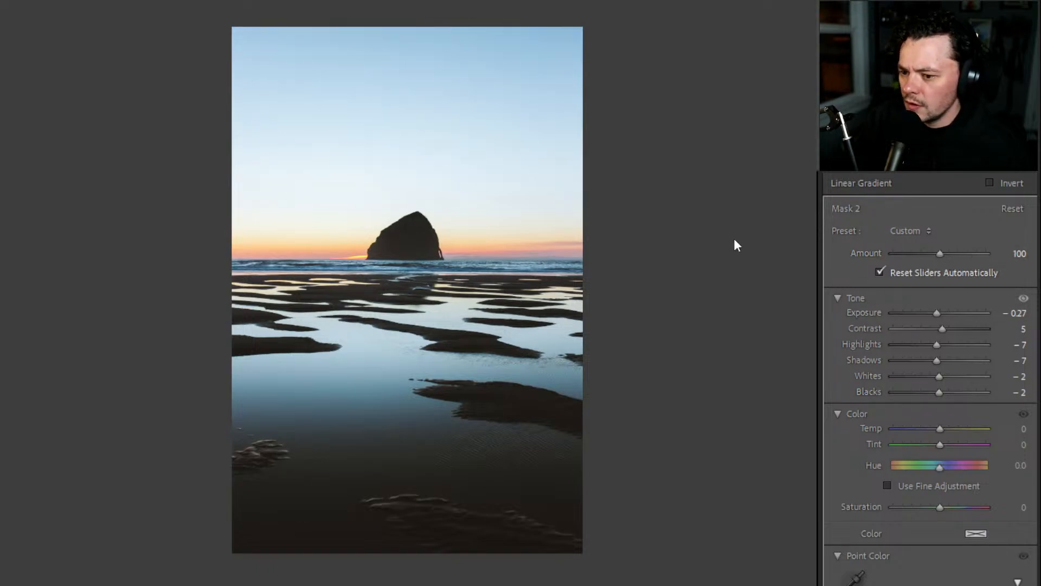
pyautogui.click(1020, 159)
# - Return to the library grid and look through the photo collection for another picture to edit
pyautogui.click(705, 1)
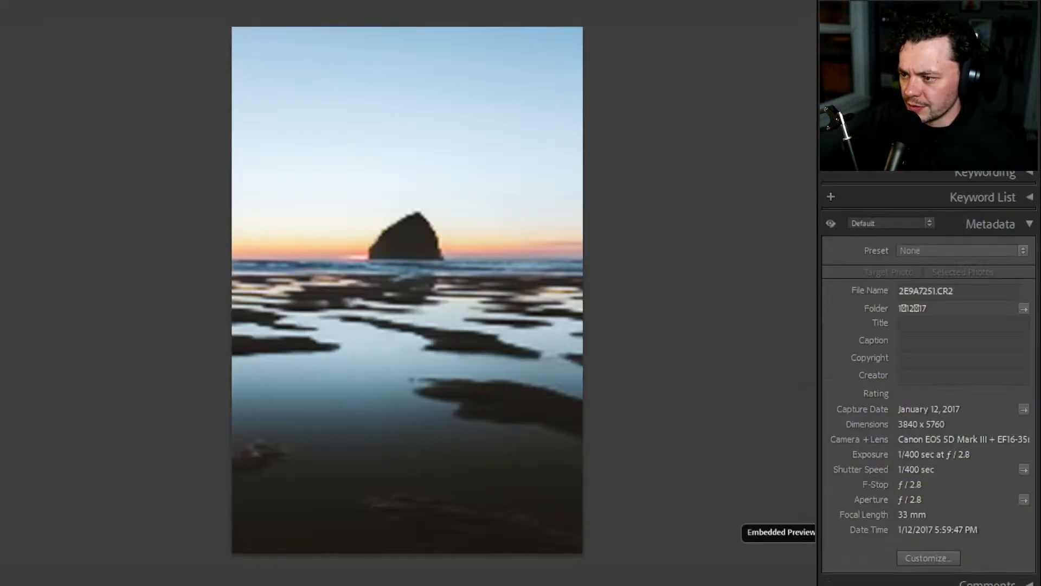
pyautogui.press('g')
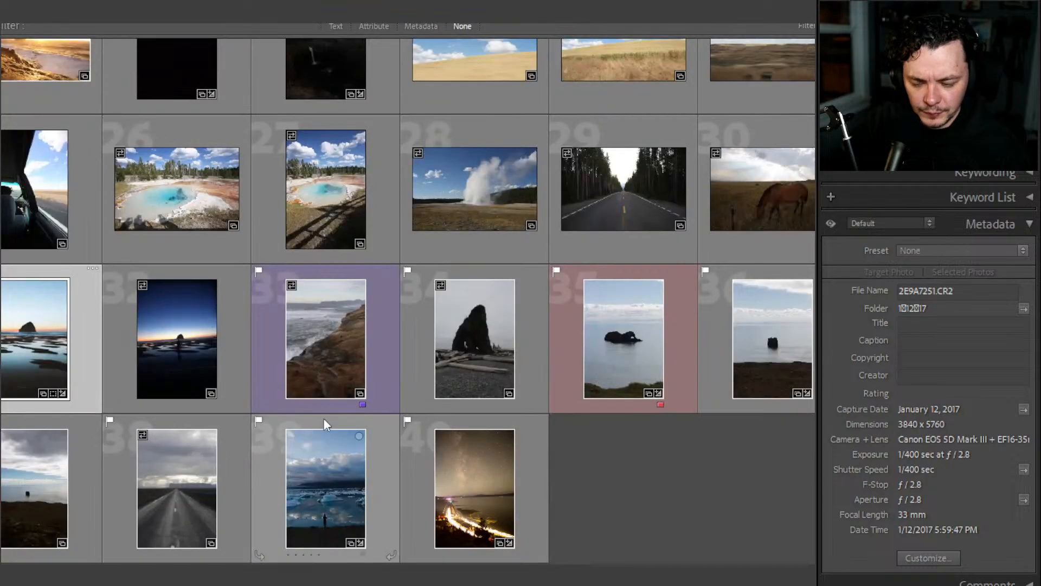
pyautogui.click(627, 460)
pyautogui.scroll(5, 482, 408)
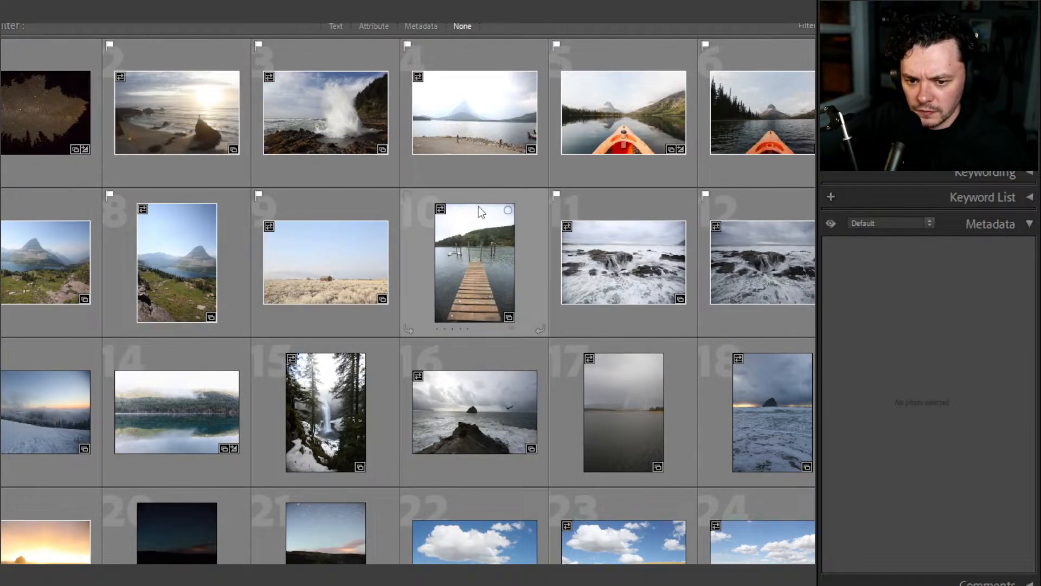
pyautogui.scroll(-5, 492, 298)
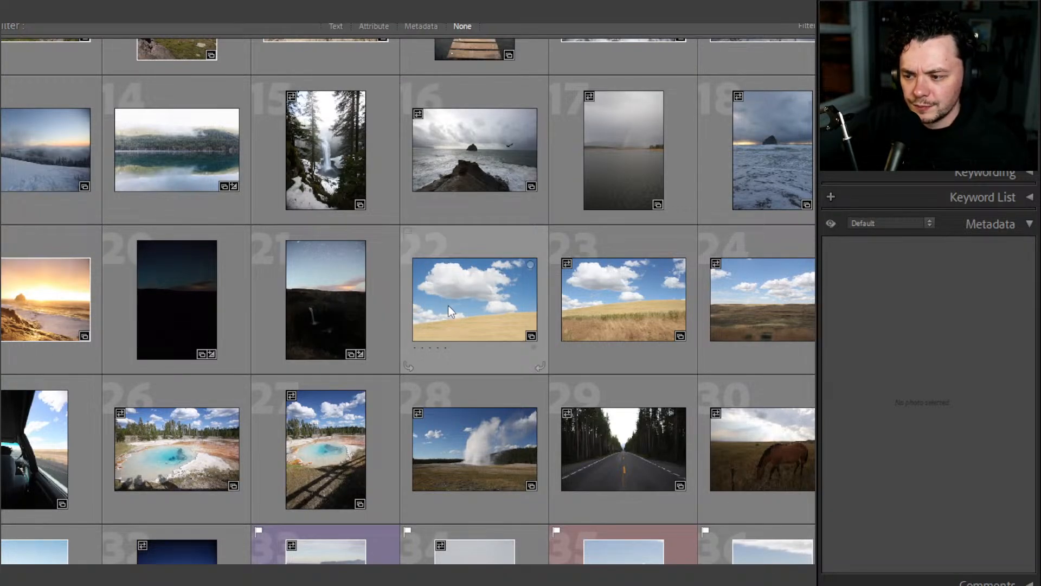
pyautogui.scroll(-3, 455, 319)
pyautogui.scroll(-2, 479, 339)
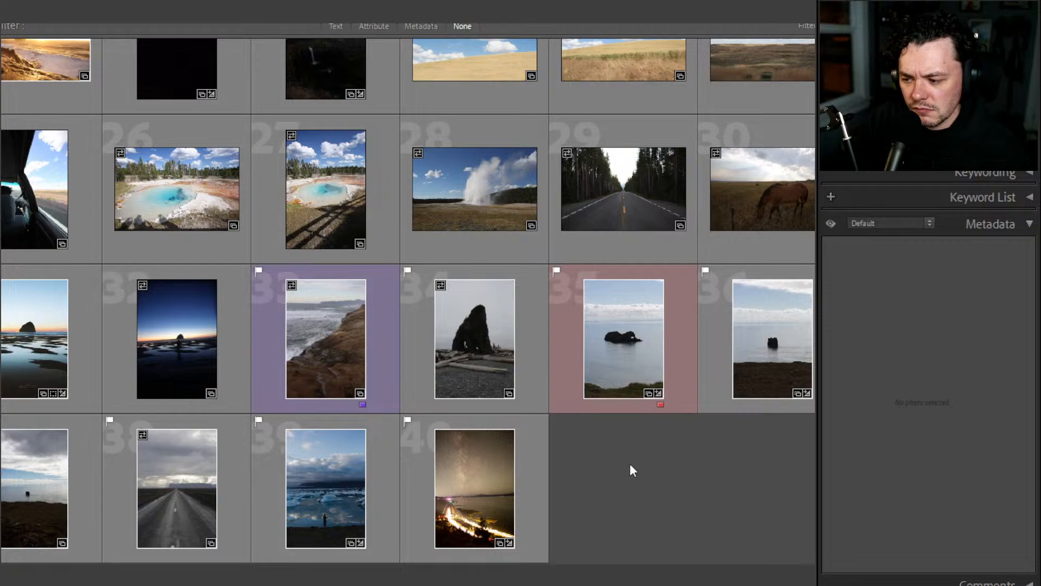
# - View the sea stack photo _E9A8017.CR2 enlarged and in the editing view, and compare it with the following photo
pyautogui.doubleClick(749, 355)
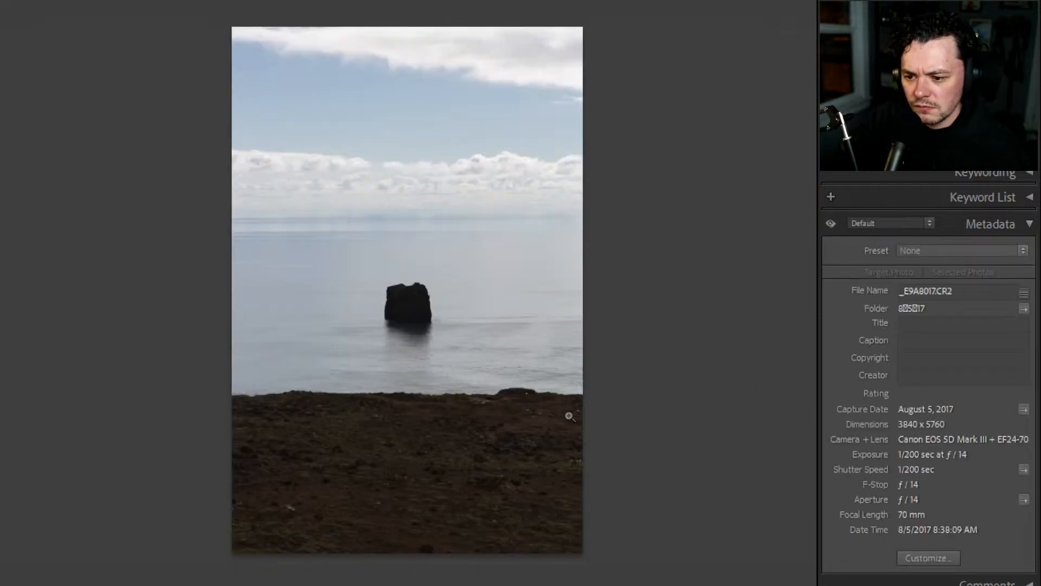
pyautogui.press('d')
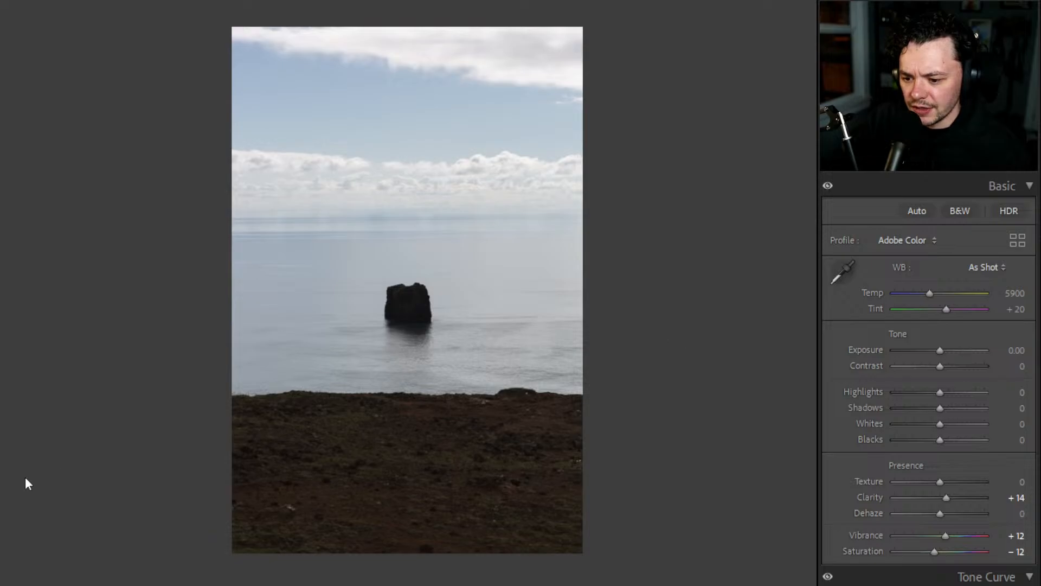
pyautogui.press('e')
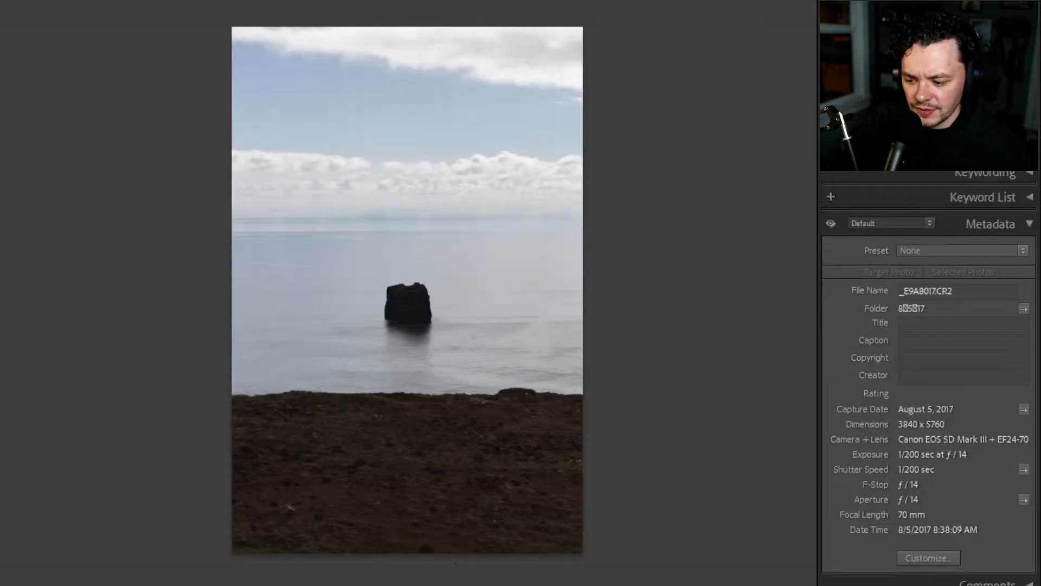
pyautogui.press('Right')
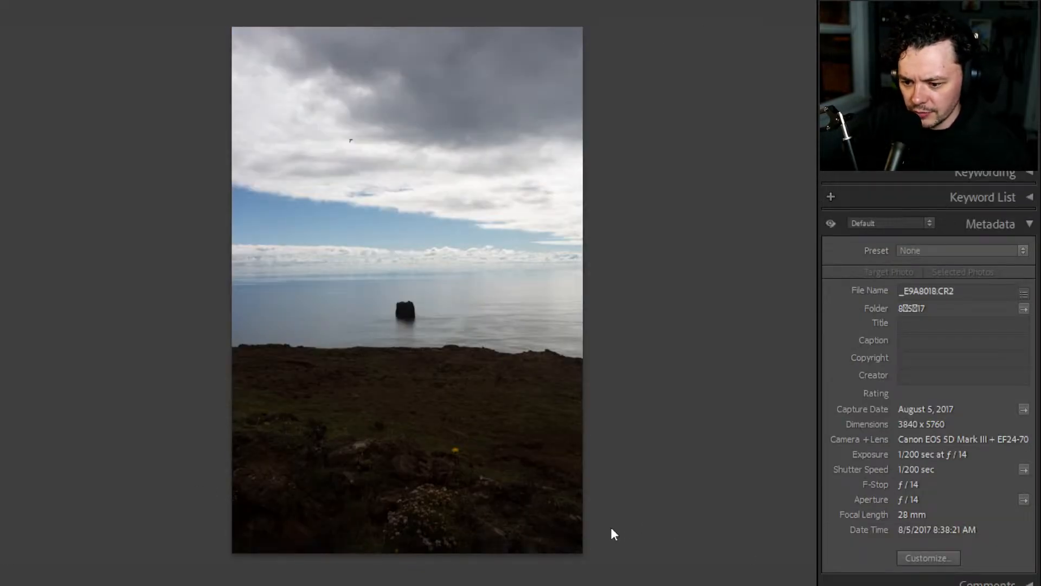
# - Check the yellow flower in the foreground and the bird in the sky of photo _E9A8018.CR2
pyautogui.click(456, 453)
pyautogui.click(455, 452)
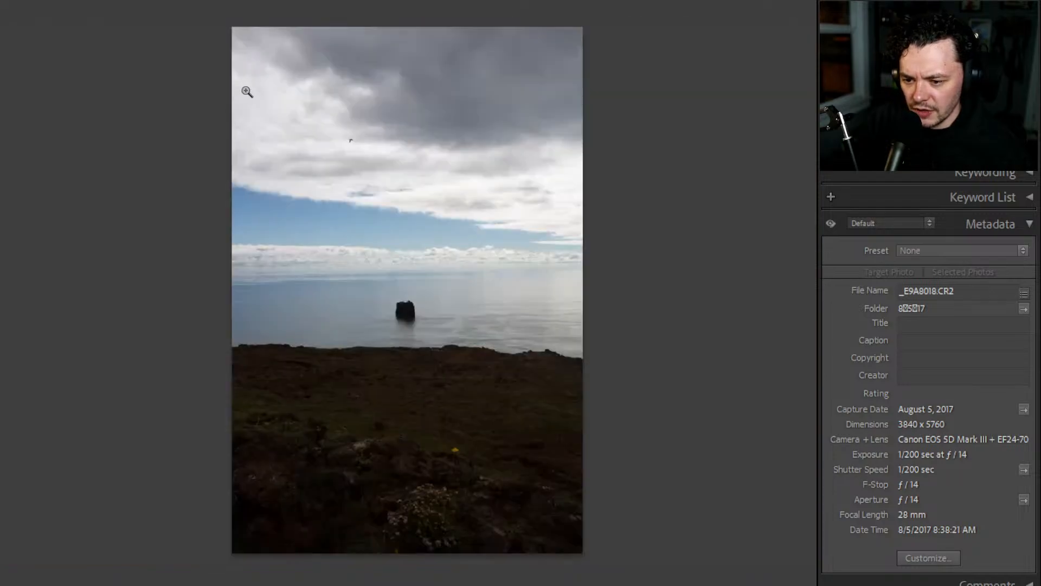
pyautogui.click(350, 145)
pyautogui.click(354, 134)
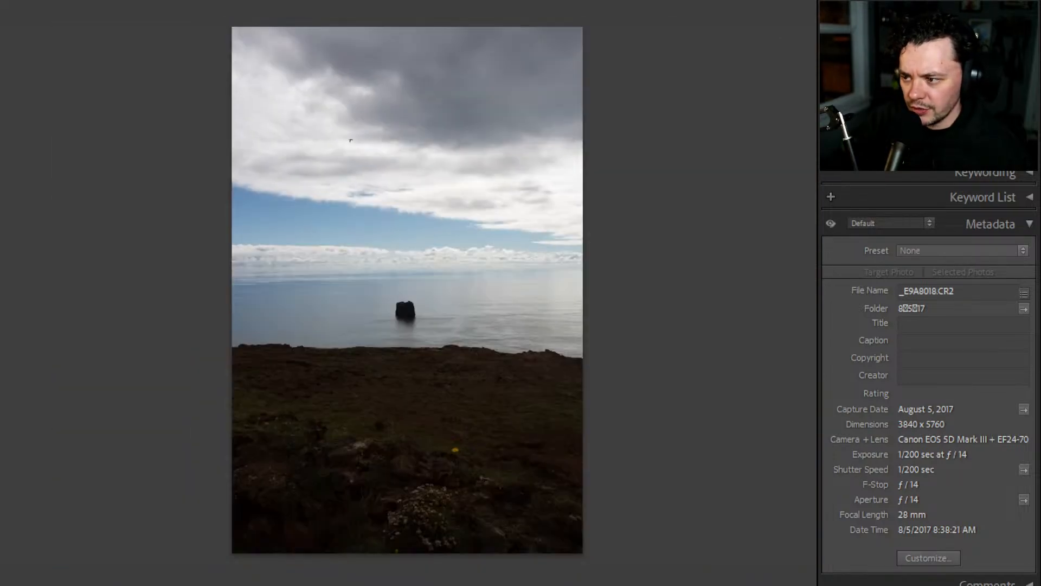
pyautogui.click(786, 4)
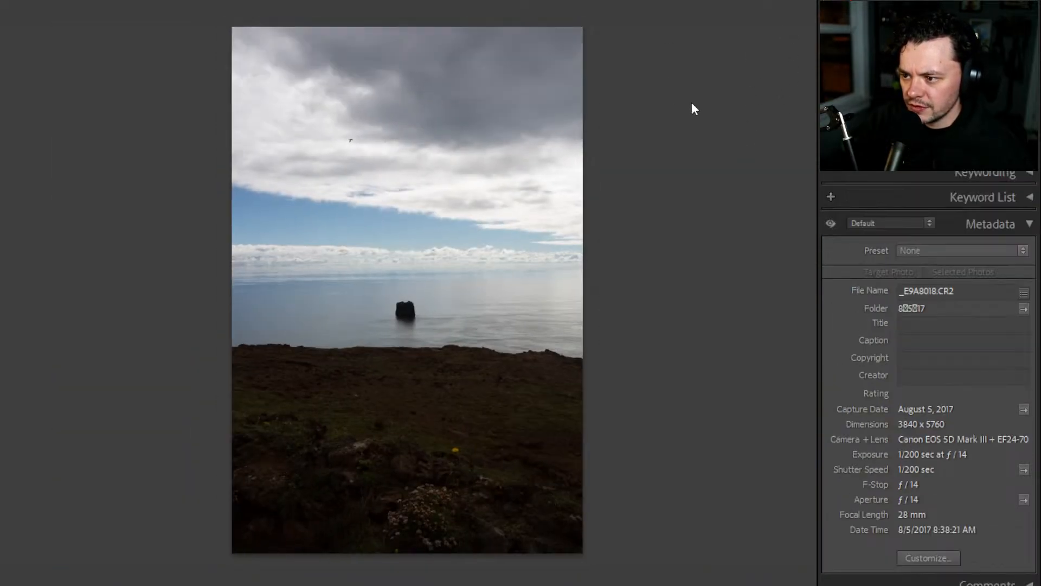
# - Bring photo _E9A8018.CR2 into the editing view and raise its exposure to +0.88
pyautogui.press('d')
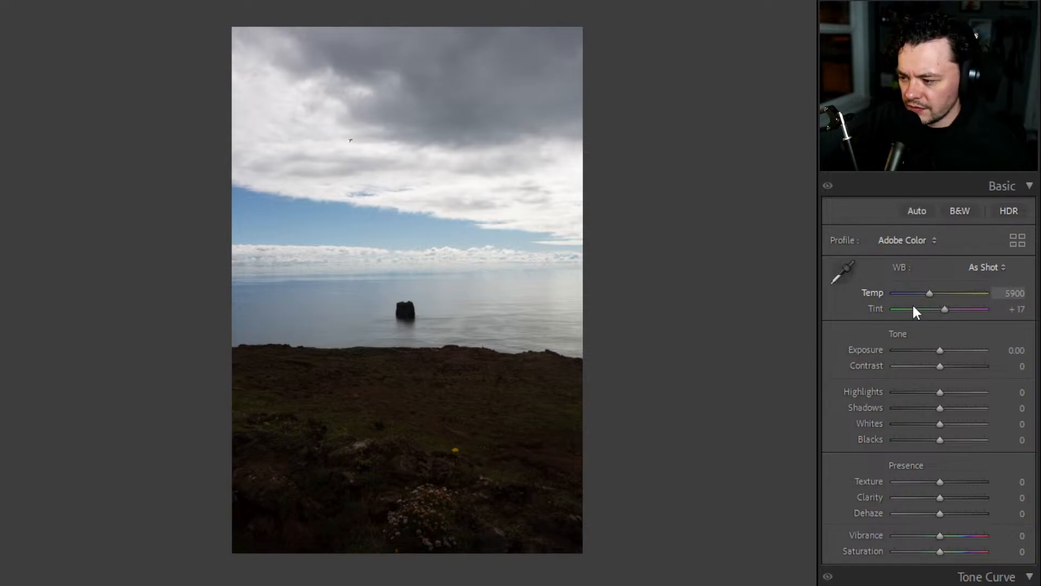
pyautogui.moveTo(944, 352); pyautogui.dragTo(945, 357)
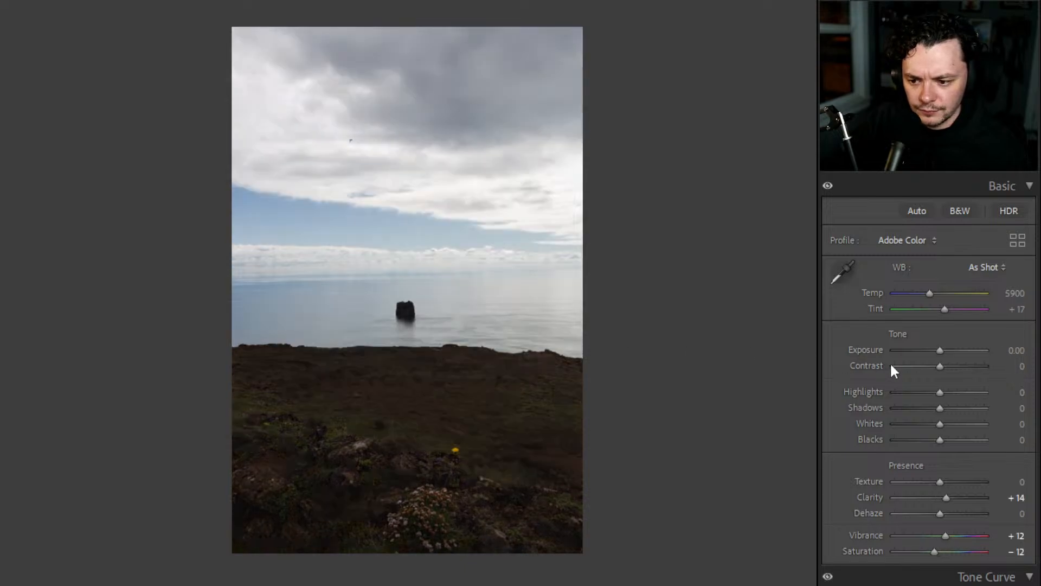
pyautogui.moveTo(940, 351); pyautogui.dragTo(948, 351)
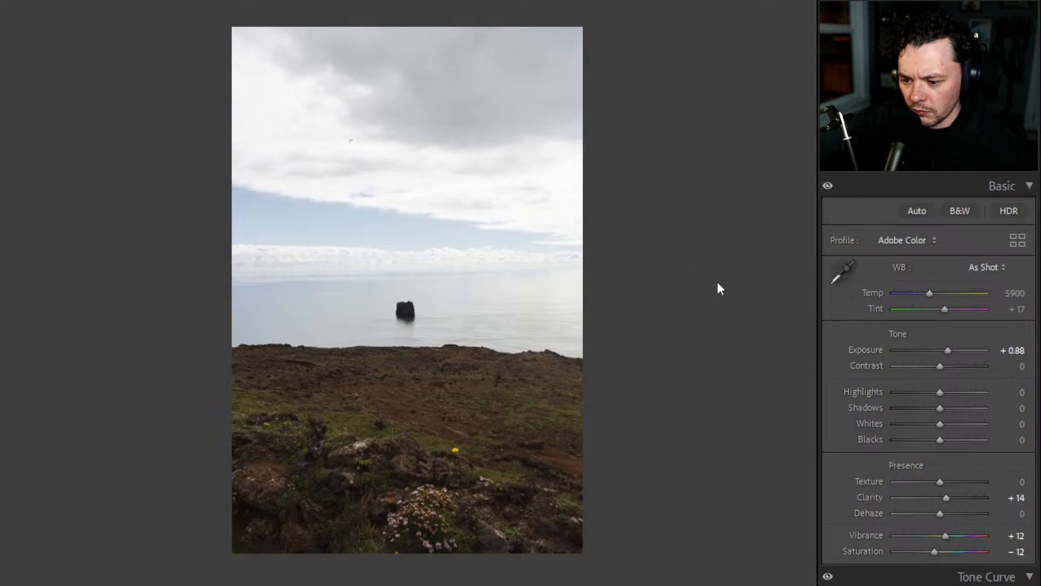
# - Try a tighter crop around the sea stack and foreground flowers, removing the upper sky and both sides, and review it in the library
pyautogui.press('r')
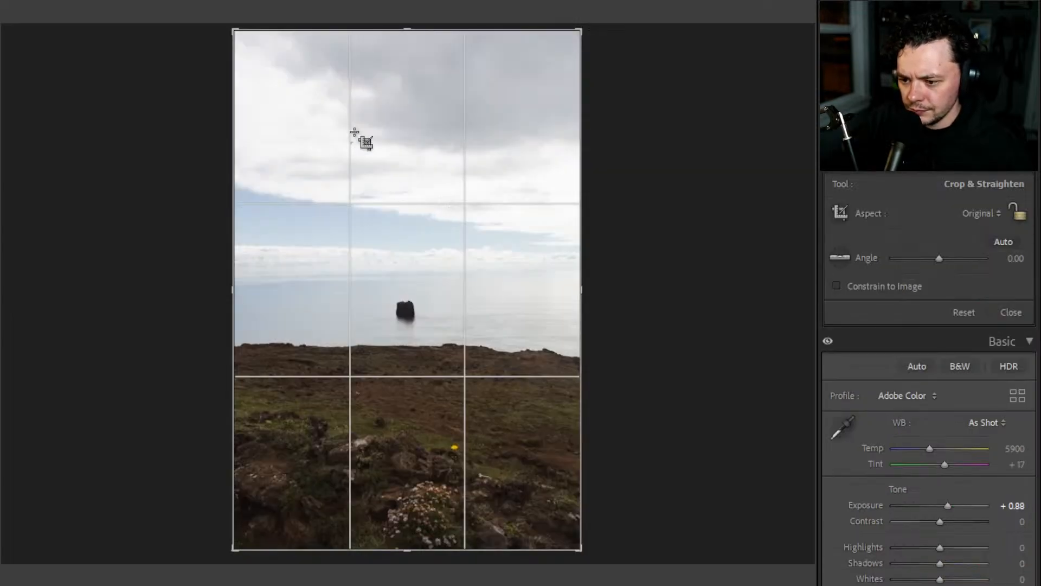
pyautogui.moveTo(413, 27); pyautogui.dragTo(409, 116)
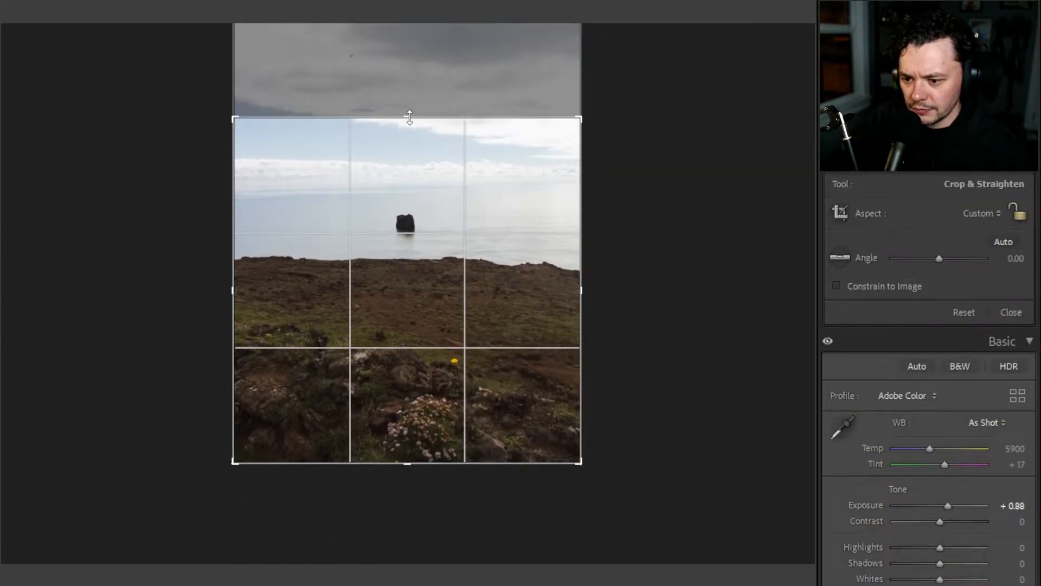
pyautogui.moveTo(233, 290); pyautogui.dragTo(267, 298)
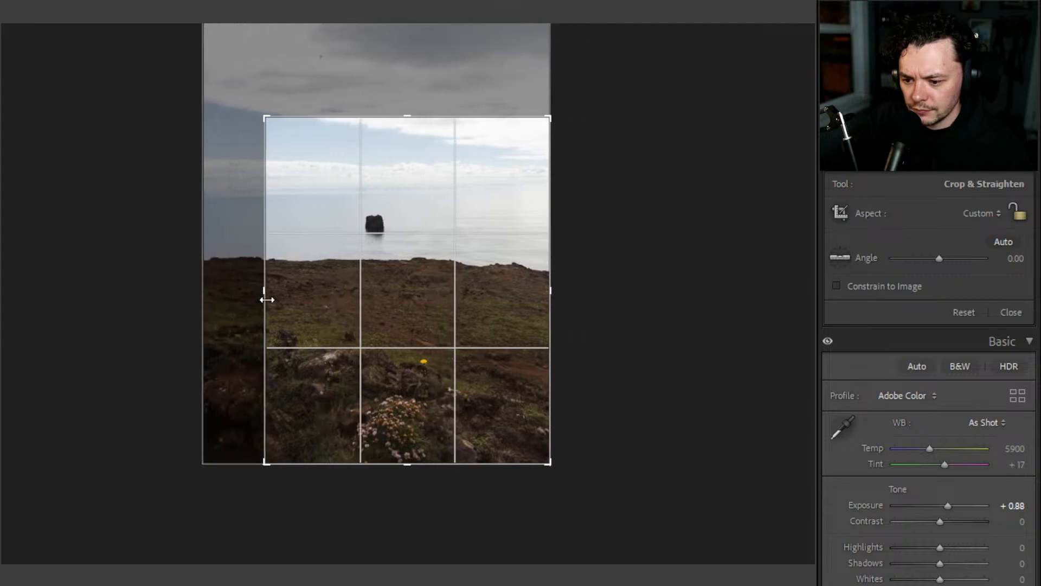
pyautogui.moveTo(546, 295); pyautogui.dragTo(512, 301)
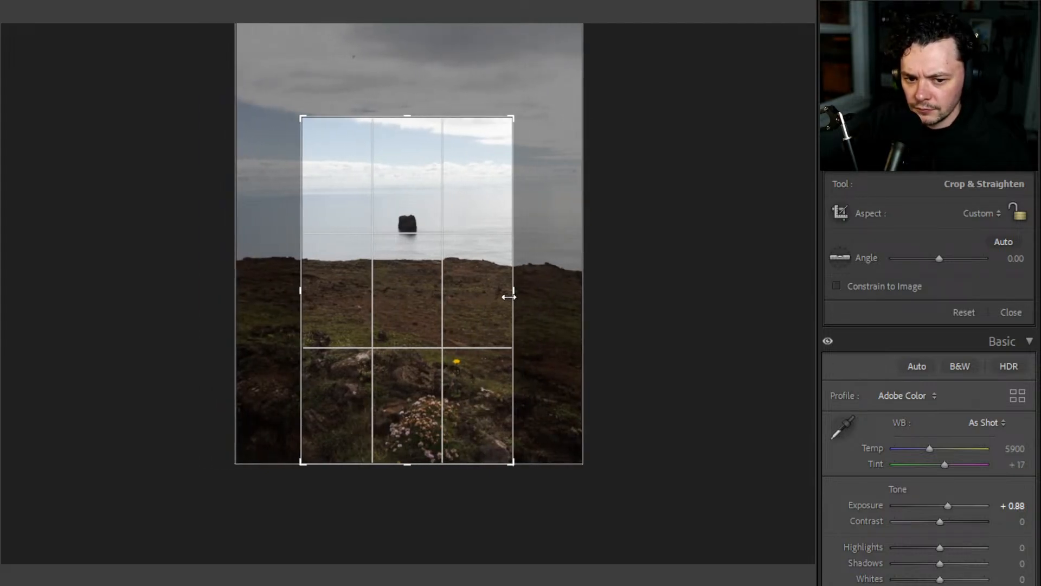
pyautogui.moveTo(514, 296); pyautogui.dragTo(527, 298)
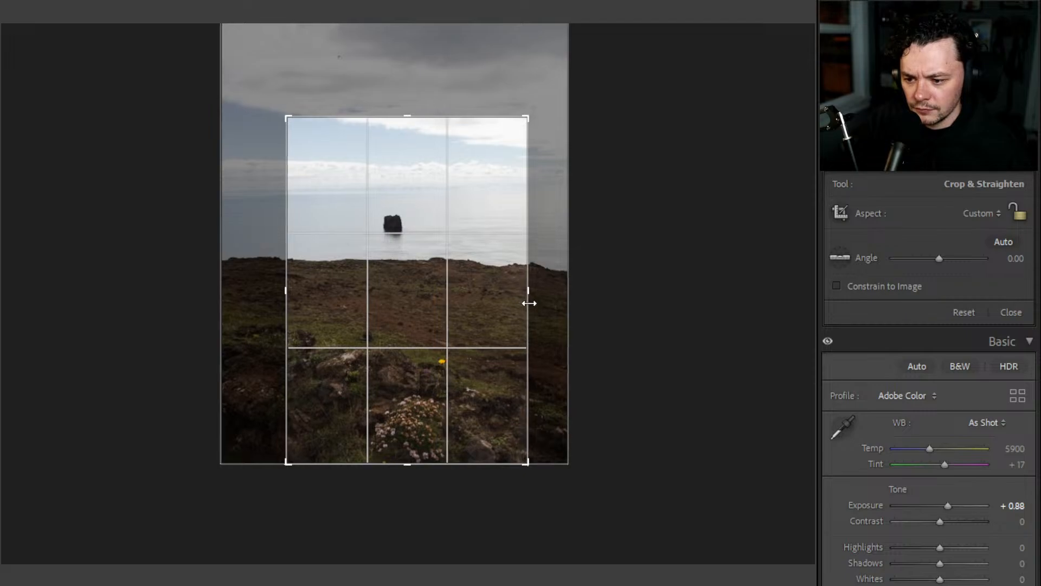
pyautogui.moveTo(289, 293); pyautogui.dragTo(274, 291)
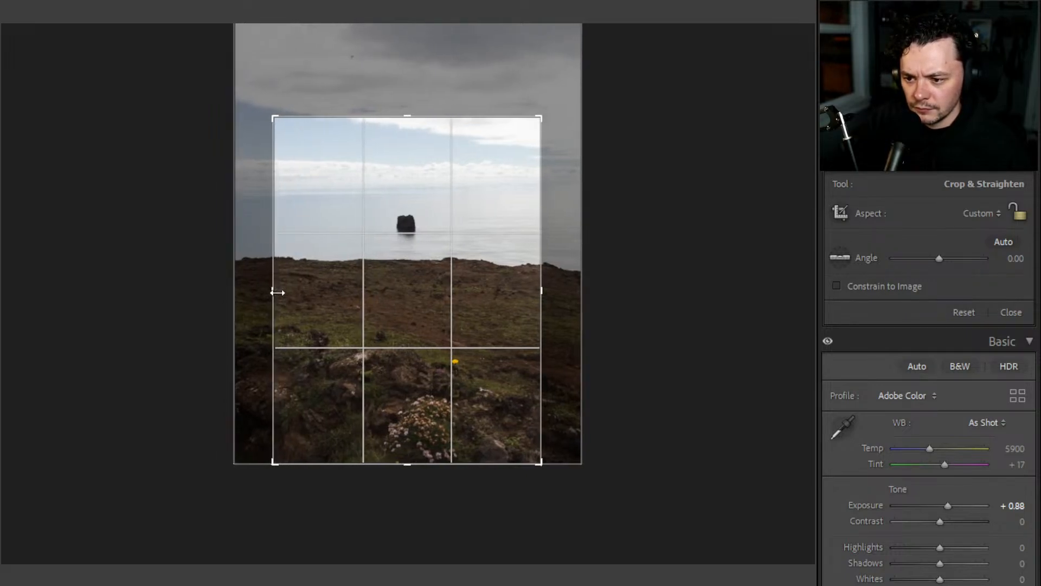
pyautogui.press('Return')
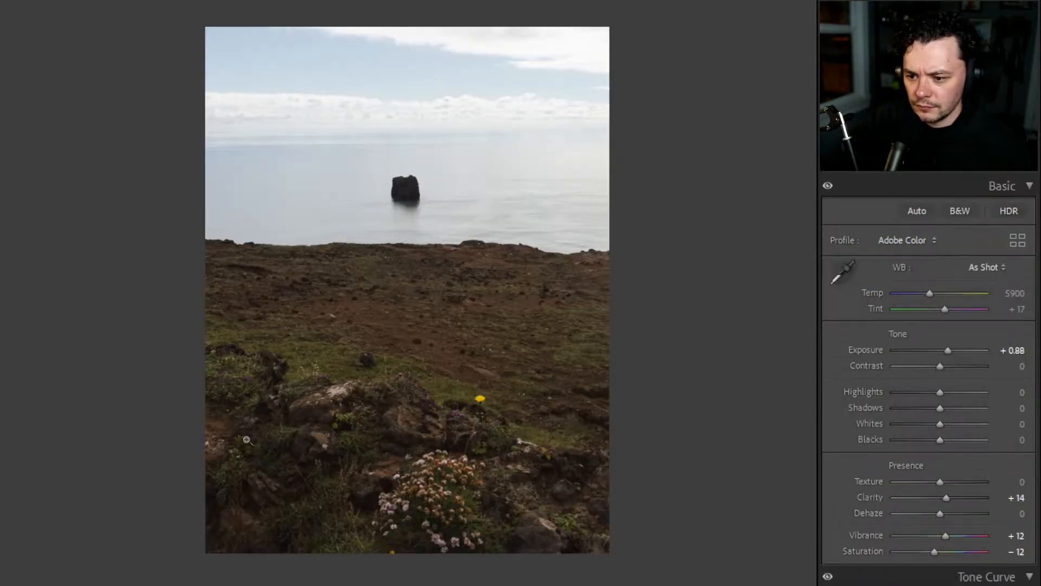
pyautogui.press('e')
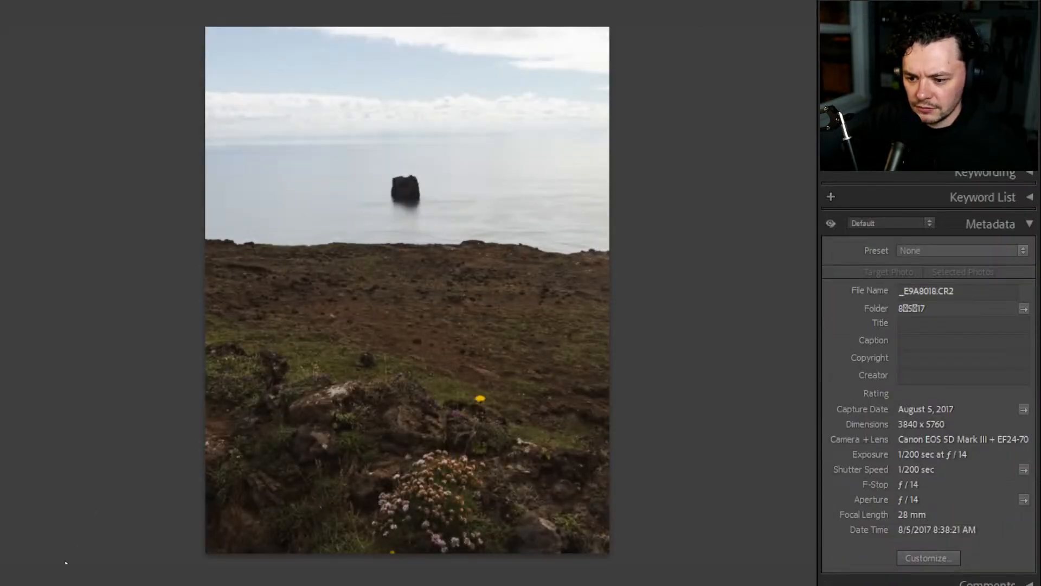
pyautogui.press('g')
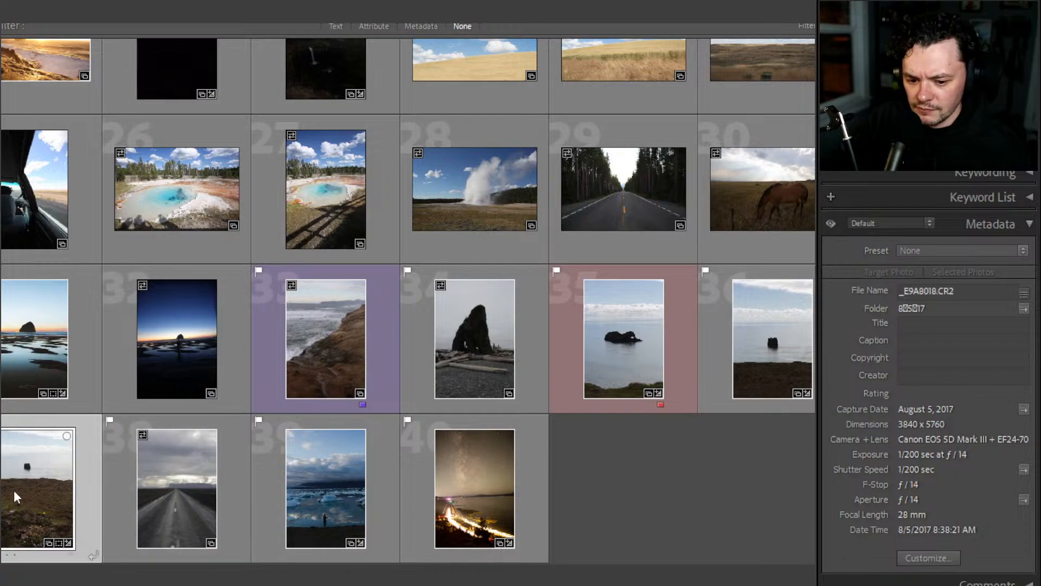
# - Reopen the crop of _E9A8018.CR2 and extend it back to the full original frame
pyautogui.press('e')
pyautogui.press('d')
pyautogui.press('r')
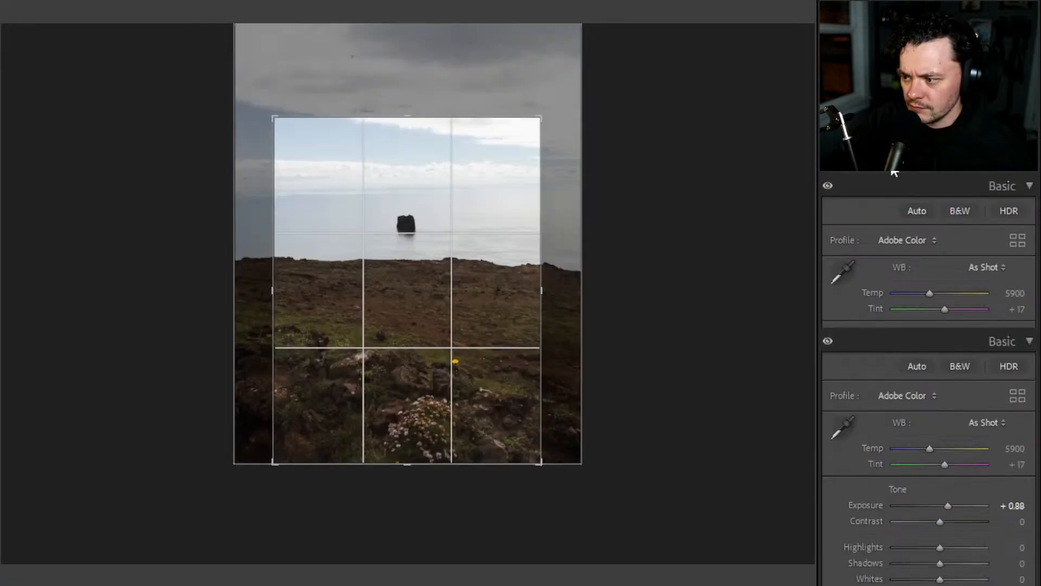
pyautogui.moveTo(408, 119); pyautogui.dragTo(408, 23)
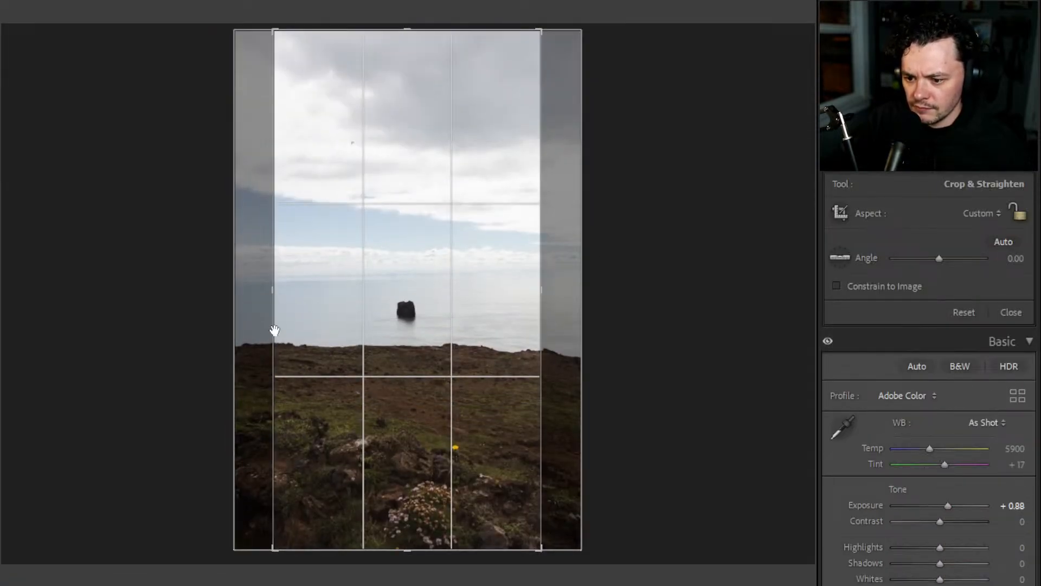
pyautogui.moveTo(274, 297); pyautogui.dragTo(227, 292)
pyautogui.moveTo(562, 289); pyautogui.dragTo(603, 289)
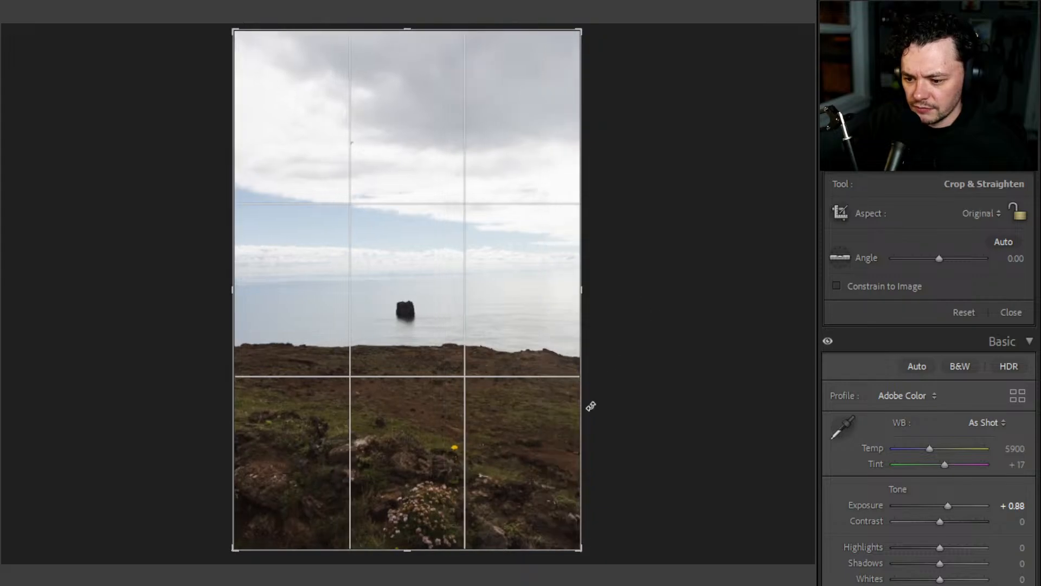
pyautogui.moveTo(408, 550)
pyautogui.mouseDown()
pyautogui.moveTo(409, 511)
pyautogui.moveTo(407, 549)
pyautogui.mouseUp()
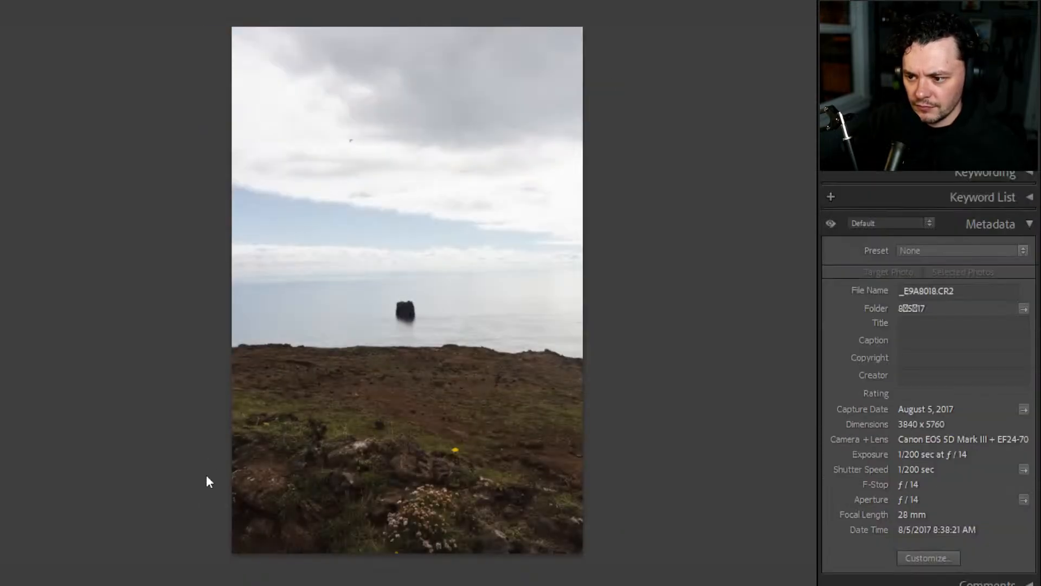
# - Return to the library grid and open photo 36, the closer sea stack view over a dark shore, for editing
pyautogui.press('g')
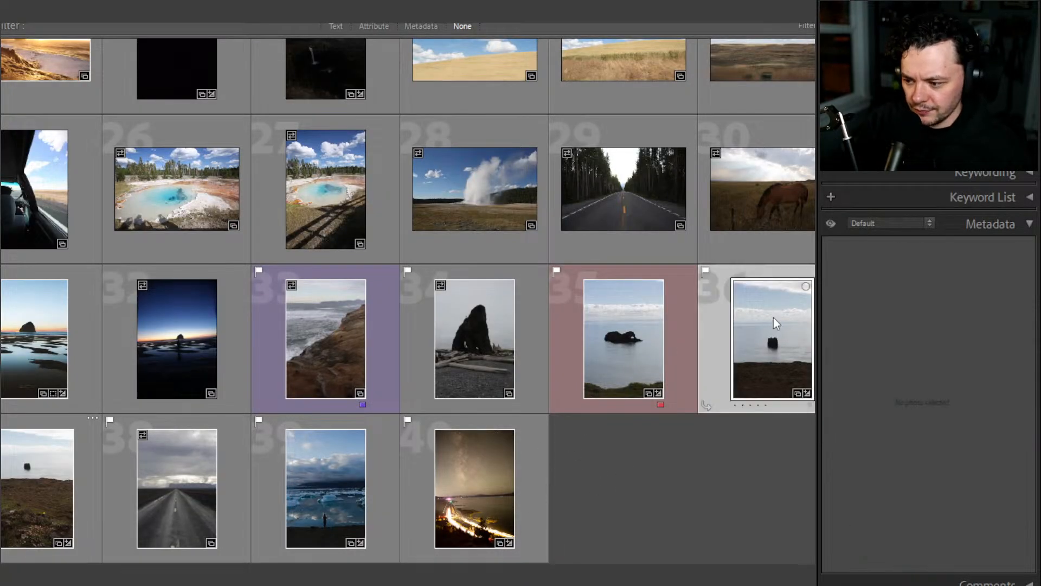
pyautogui.doubleClick(774, 317)
pyautogui.press('d')
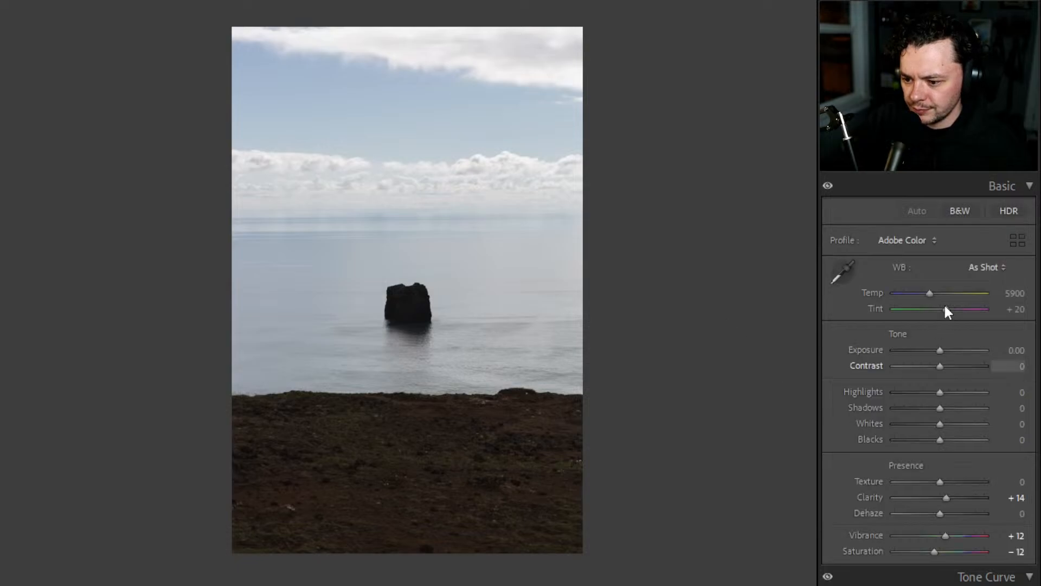
pyautogui.moveTo(940, 352); pyautogui.dragTo(942, 353)
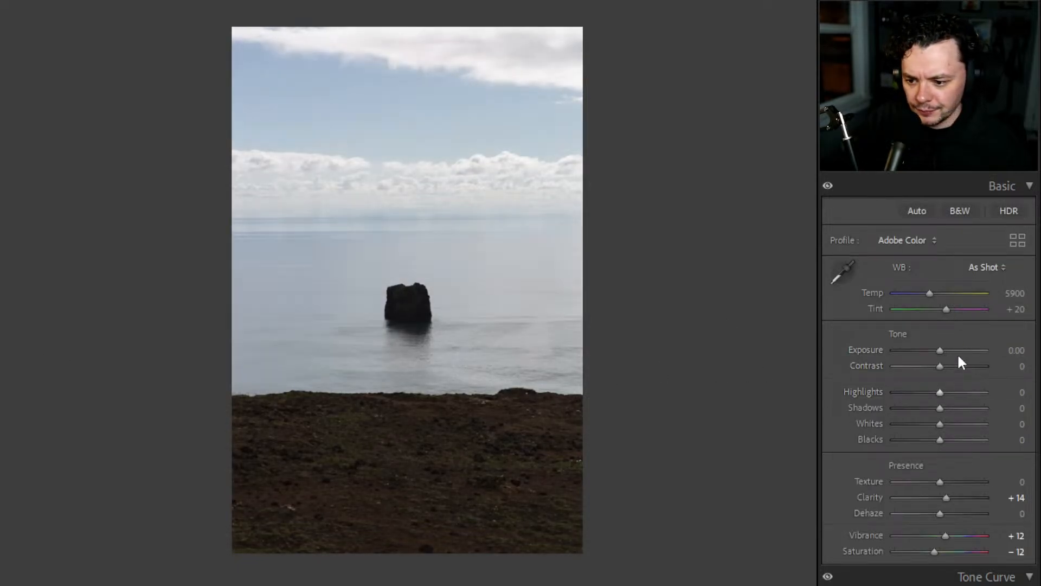
pyautogui.moveTo(941, 353); pyautogui.dragTo(942, 361)
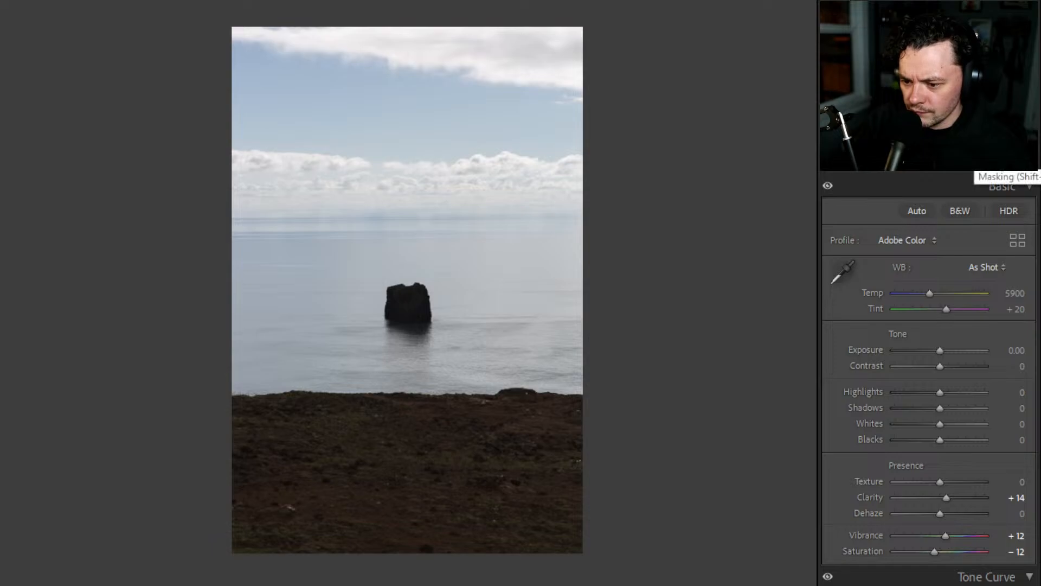
pyautogui.click(977, 164)
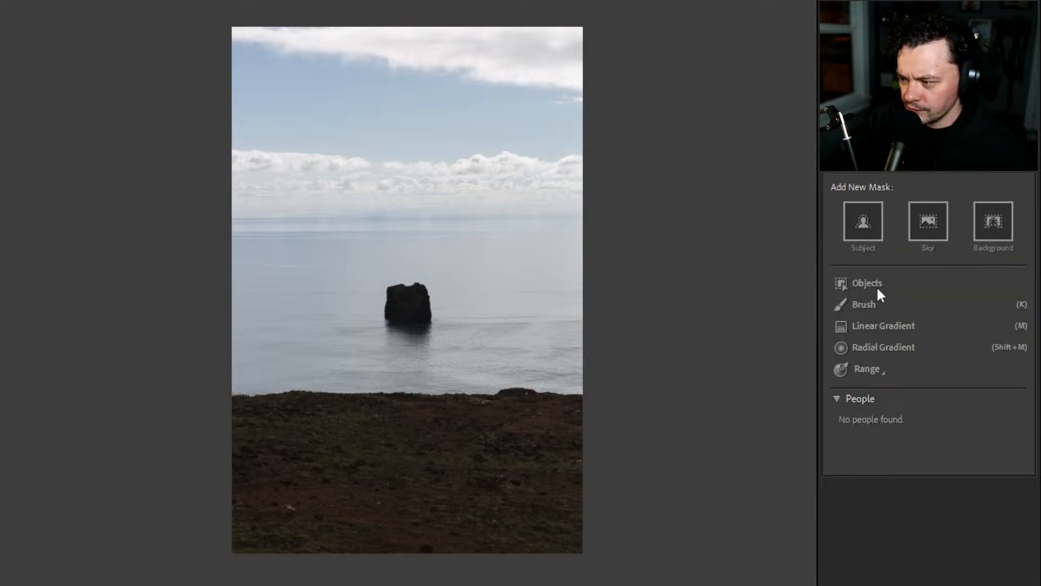
pyautogui.hotkey('shift', 'w')
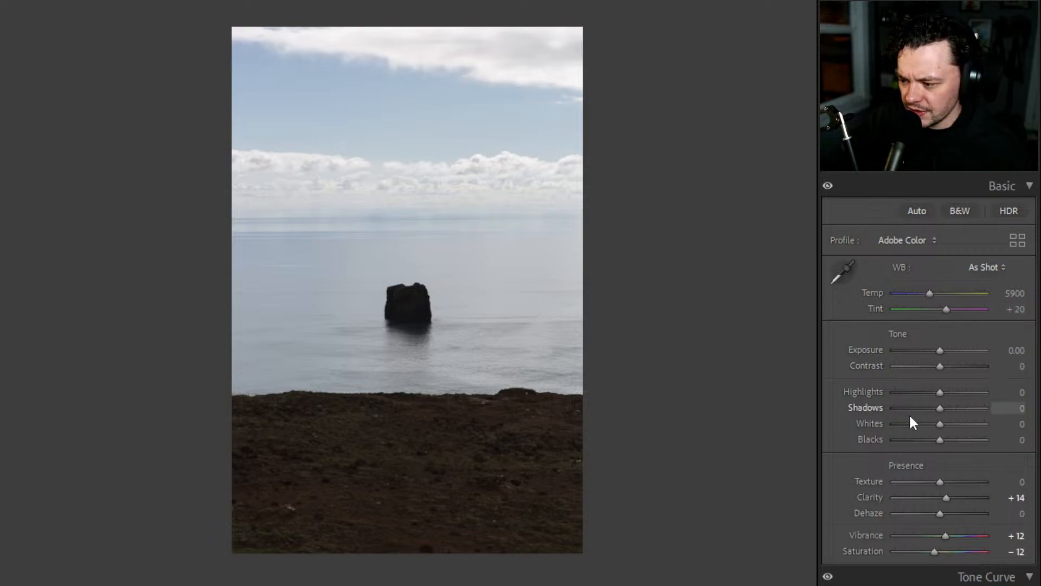
# - Balance the photo's light with shadows +58, highlights -84 and exposure +0.70
pyautogui.moveTo(945, 407)
pyautogui.mouseDown()
pyautogui.moveTo(973, 408)
pyautogui.moveTo(964, 408)
pyautogui.mouseUp()
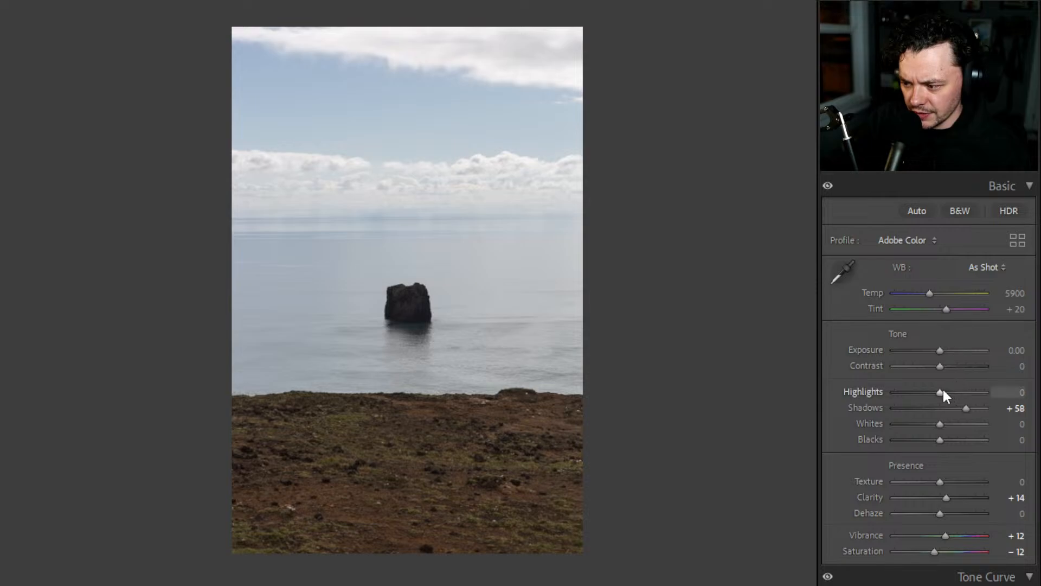
pyautogui.moveTo(943, 392); pyautogui.dragTo(907, 419)
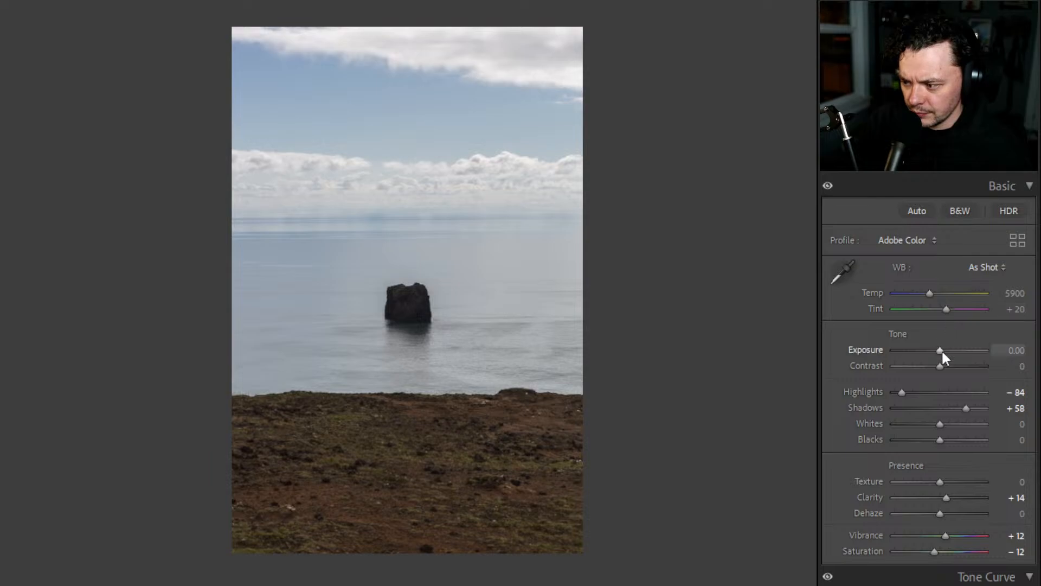
pyautogui.moveTo(941, 351); pyautogui.dragTo(949, 358)
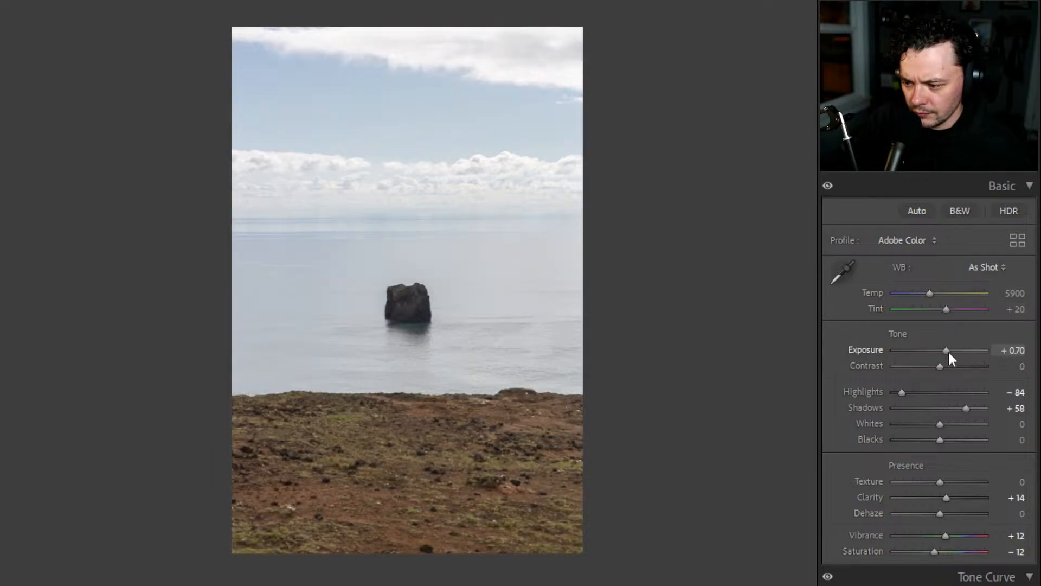
# - Refine the tone and presence with whites +25, blacks -4, contrast +44, dehaze +19 and texture -23
pyautogui.moveTo(939, 424)
pyautogui.mouseDown()
pyautogui.moveTo(895, 428)
pyautogui.moveTo(962, 417)
pyautogui.moveTo(910, 440)
pyautogui.moveTo(930, 440)
pyautogui.mouseUp()
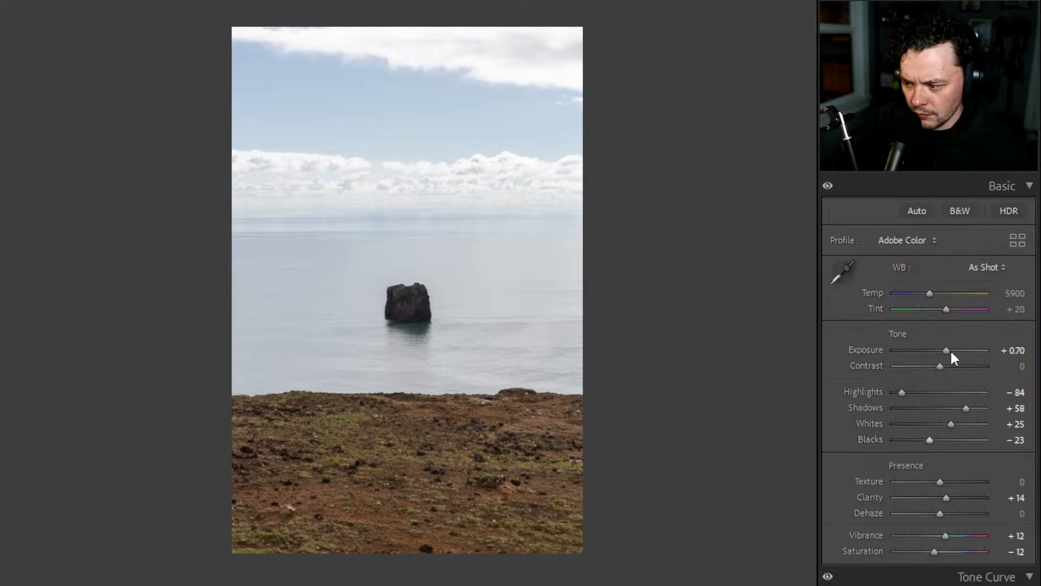
pyautogui.moveTo(941, 366); pyautogui.dragTo(961, 366)
pyautogui.moveTo(929, 440); pyautogui.dragTo(937, 440)
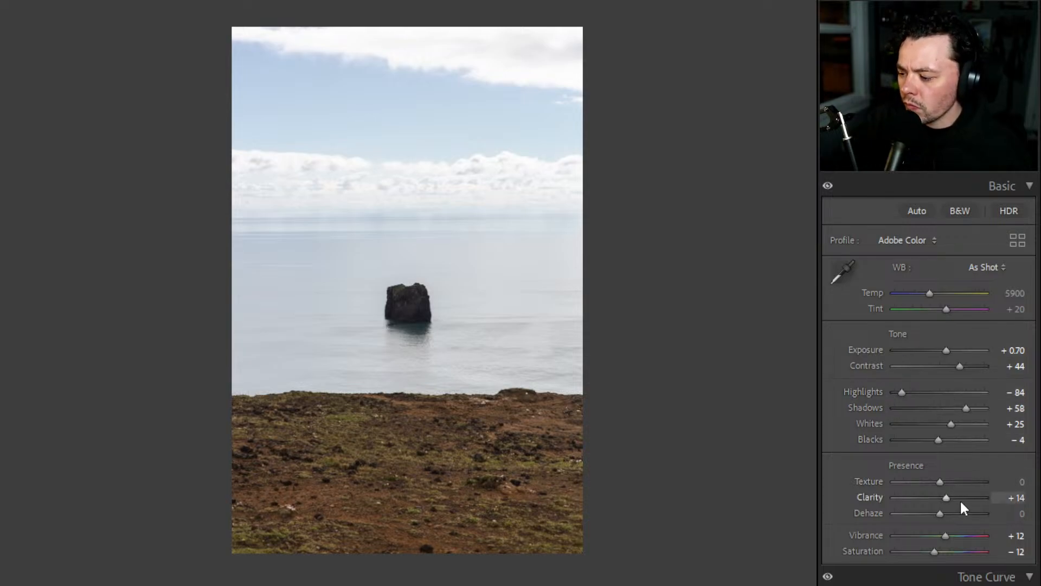
pyautogui.moveTo(940, 513); pyautogui.dragTo(929, 495)
pyautogui.moveTo(496, 336); pyautogui.dragTo(312, 354)
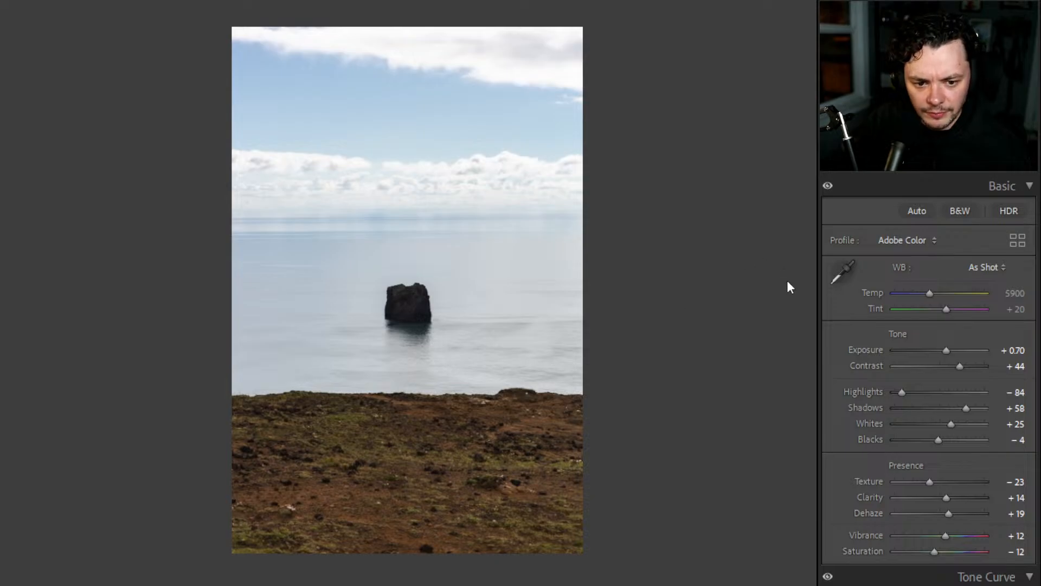
# - Crop the small sea stack photo by trimming the upper cloud strip and a sliver of the foreground ground
pyautogui.press('r')
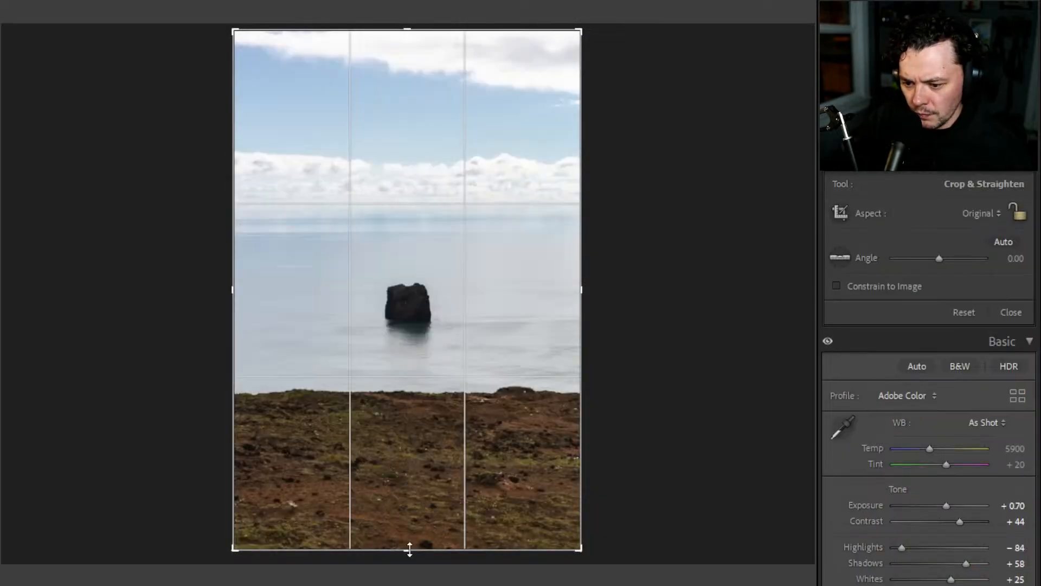
pyautogui.moveTo(410, 549); pyautogui.dragTo(408, 519)
pyautogui.moveTo(408, 515); pyautogui.dragTo(407, 514)
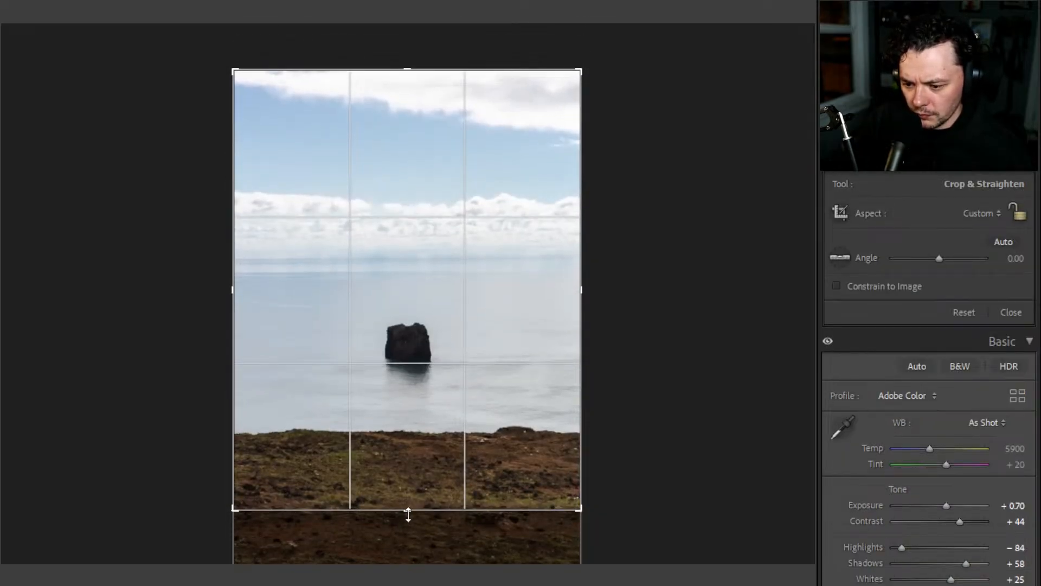
pyautogui.moveTo(406, 71); pyautogui.dragTo(414, 102)
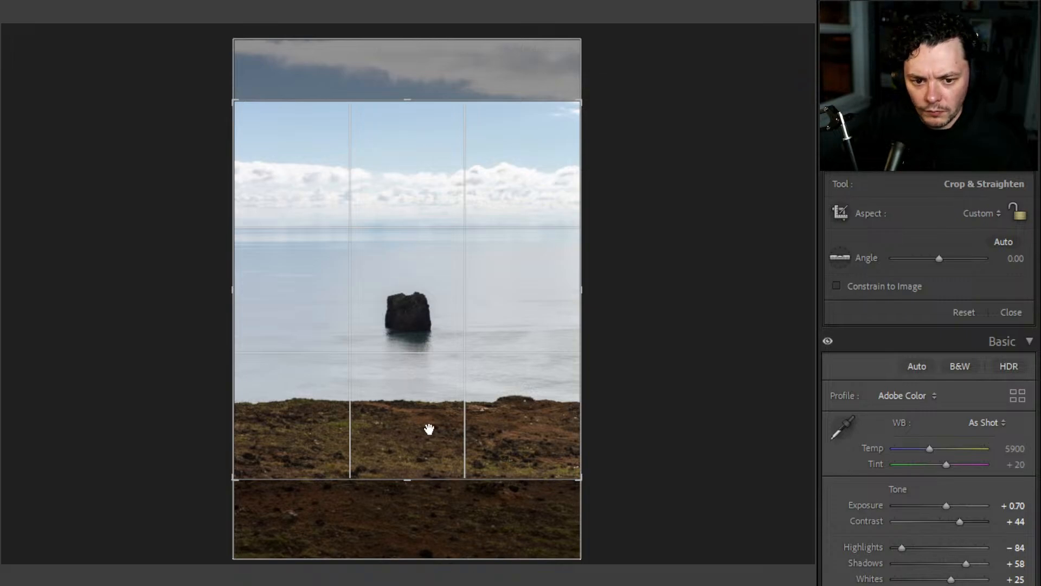
pyautogui.moveTo(413, 479); pyautogui.dragTo(430, 506)
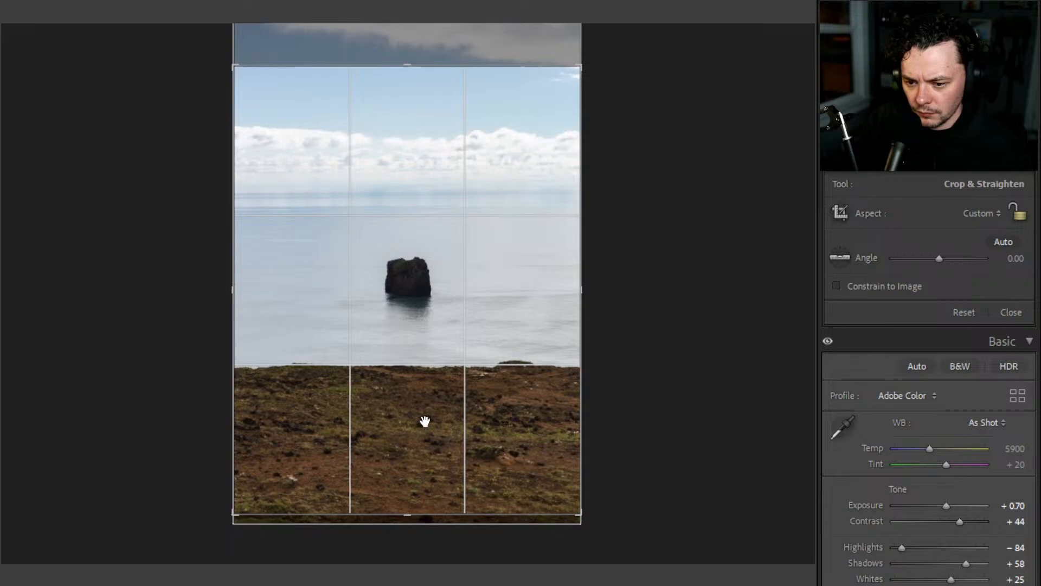
pyautogui.press('Return')
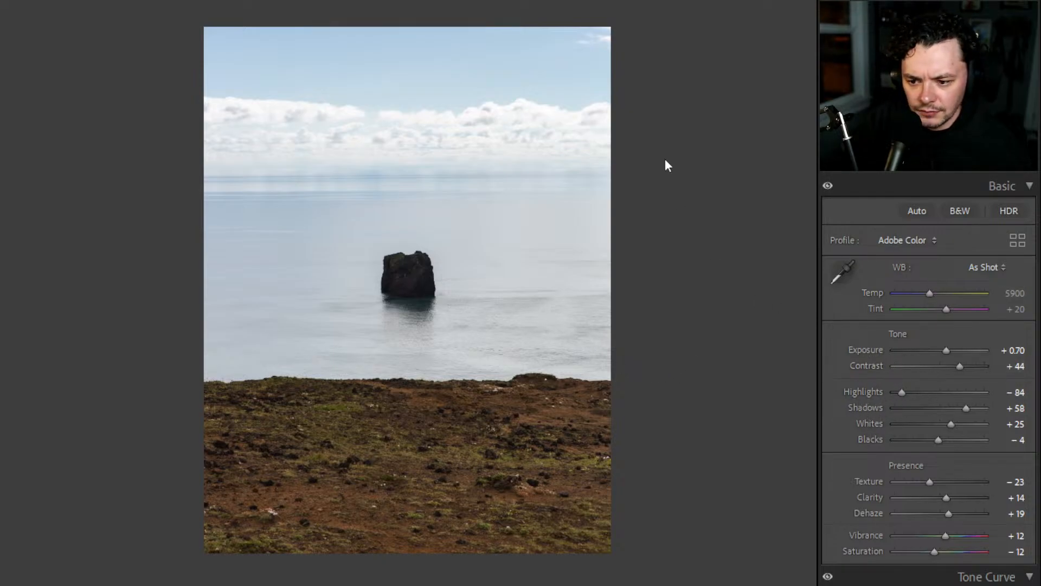
# - Return to the library grid and open photo 35, the arched rock in calm sea (_E9A7972.CR2), for editing
pyautogui.press('e')
pyautogui.press('g')
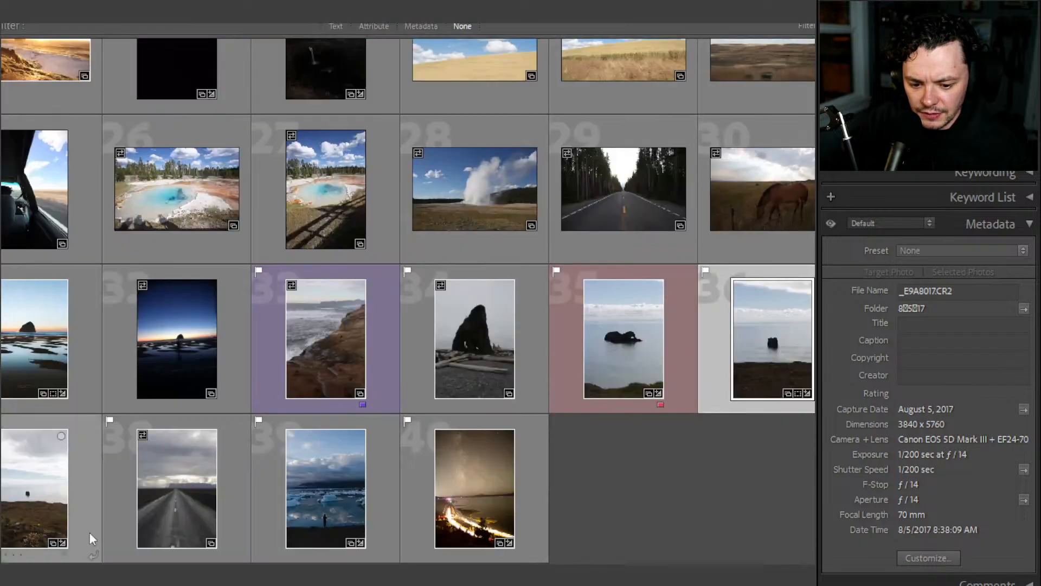
pyautogui.doubleClick(623, 352)
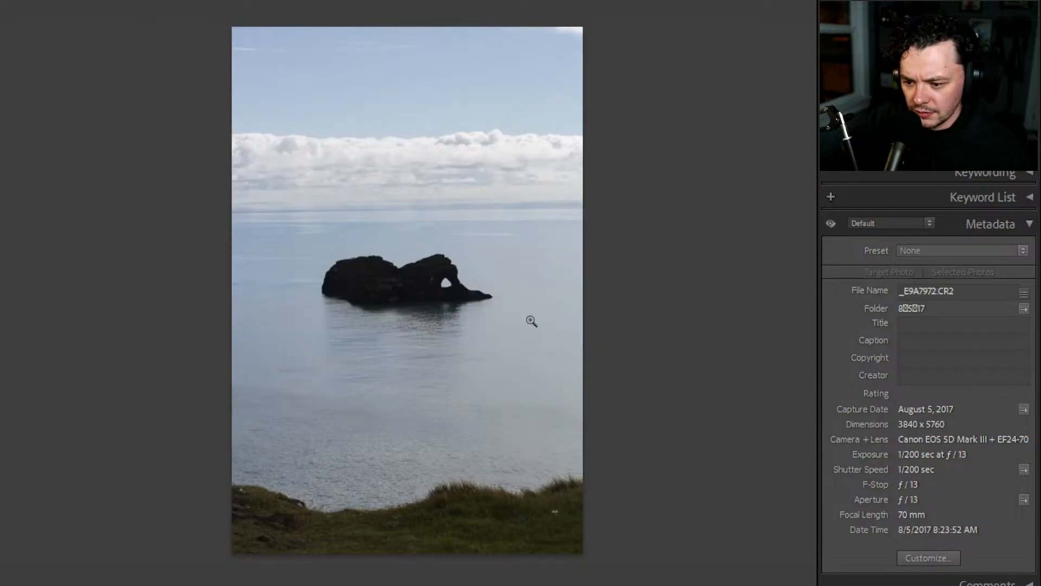
pyautogui.press('d')
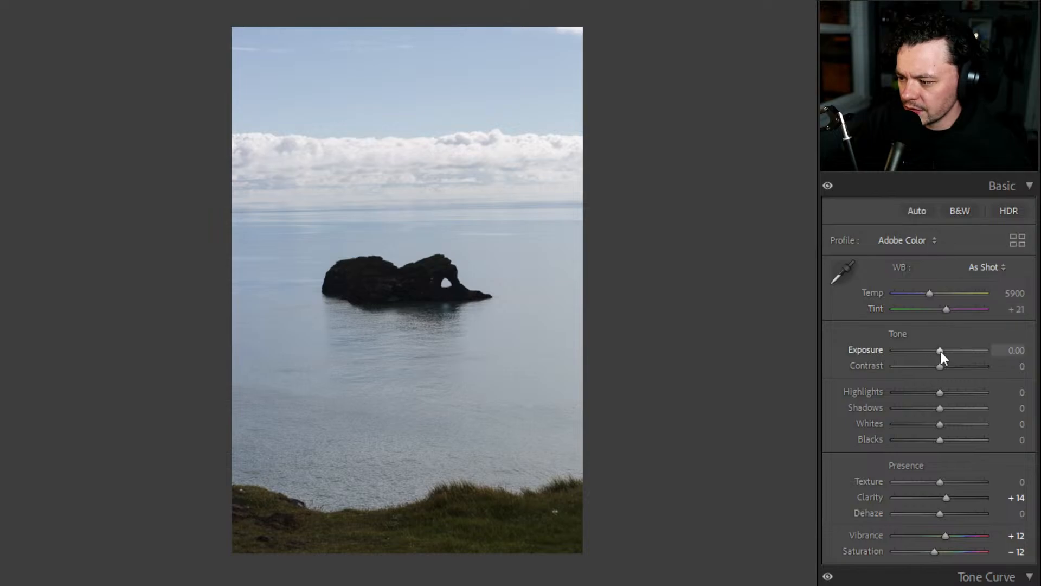
# - Set exposure +0.70, contrast +18, highlights -47, shadows -11, whites +16, blacks +63 and white balance temperature 5650
pyautogui.moveTo(941, 351)
pyautogui.mouseDown()
pyautogui.moveTo(958, 359)
pyautogui.moveTo(932, 352)
pyautogui.moveTo(942, 349)
pyautogui.moveTo(958, 367)
pyautogui.moveTo(948, 369)
pyautogui.mouseUp()
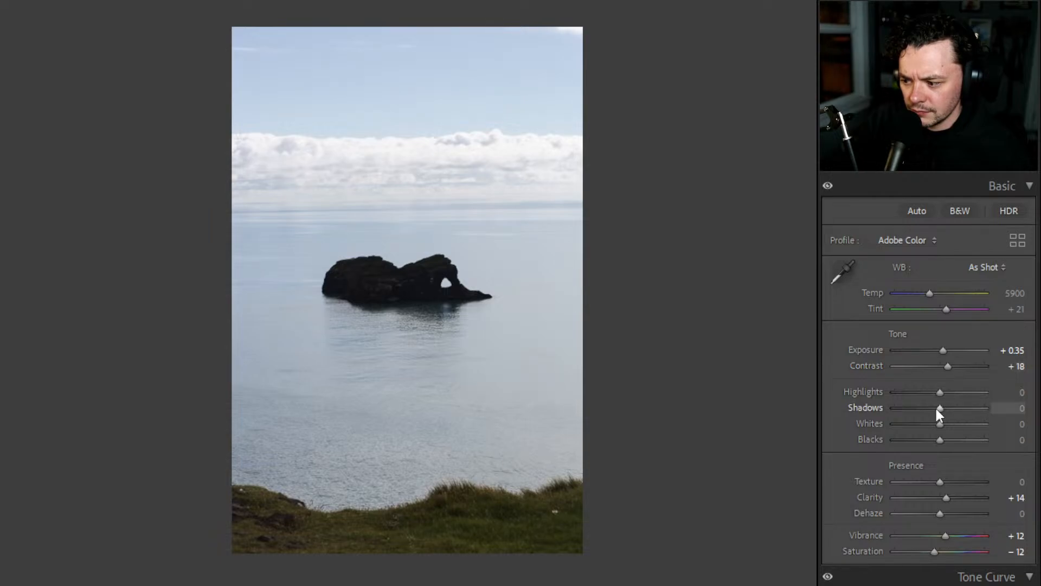
pyautogui.moveTo(936, 408); pyautogui.dragTo(968, 440)
pyautogui.moveTo(930, 405)
pyautogui.mouseDown()
pyautogui.moveTo(946, 418)
pyautogui.moveTo(937, 417)
pyautogui.mouseUp()
pyautogui.moveTo(943, 350); pyautogui.dragTo(946, 353)
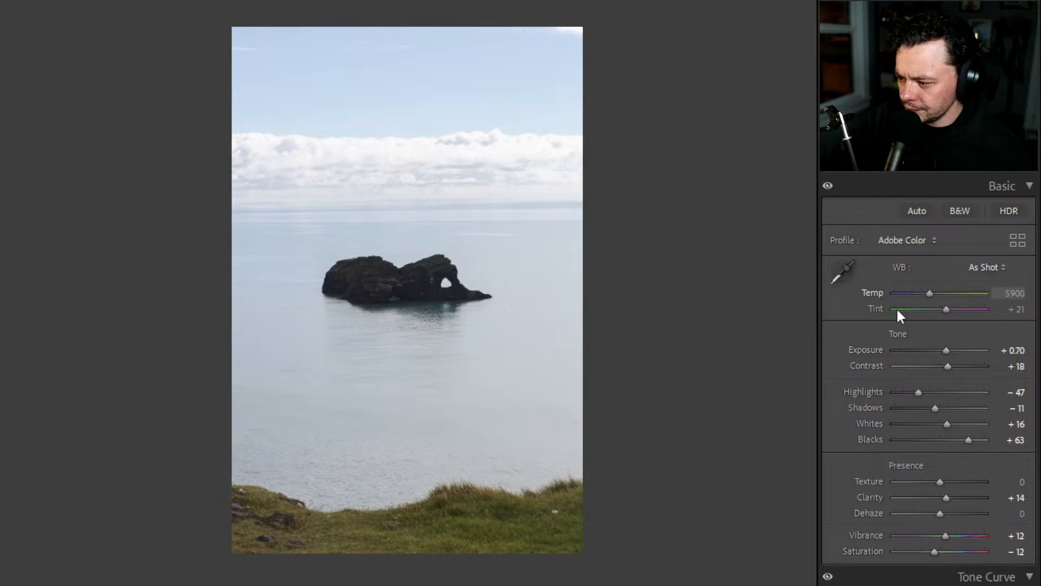
pyautogui.moveTo(1015, 294); pyautogui.dragTo(1015, 295)
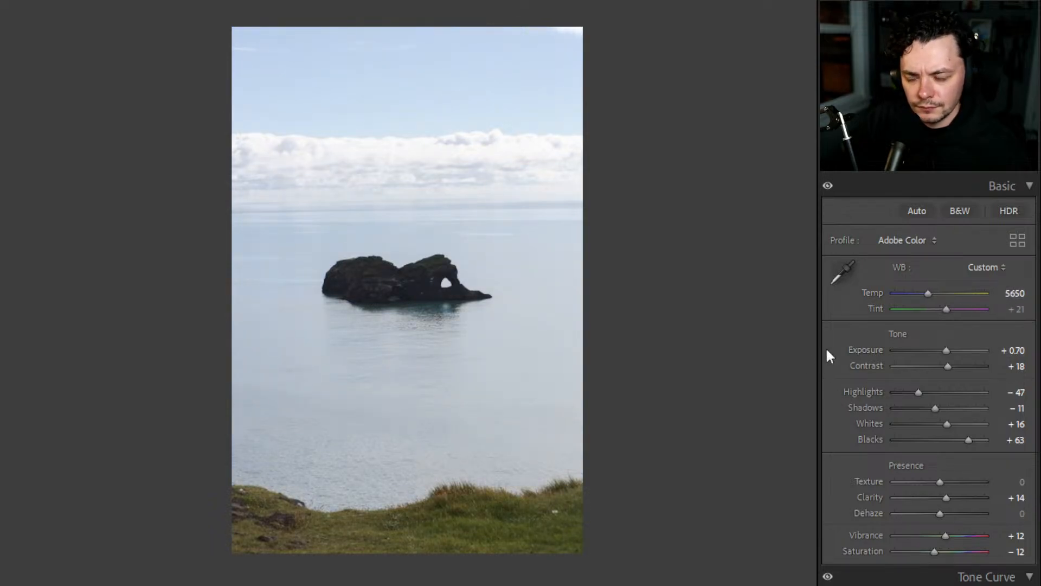
# - Refine the presence of the arched rock photo with dehaze +16, texture -5 and stronger vibrance
pyautogui.scroll(-3, 900, 380)
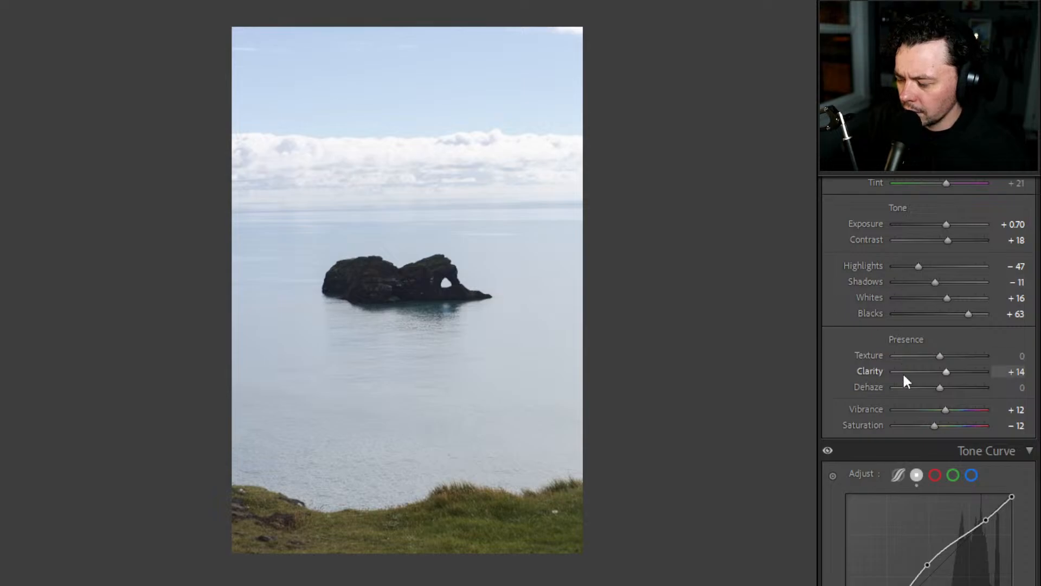
pyautogui.moveTo(939, 390)
pyautogui.mouseDown()
pyautogui.moveTo(925, 390)
pyautogui.moveTo(967, 390)
pyautogui.moveTo(947, 393)
pyautogui.mouseUp()
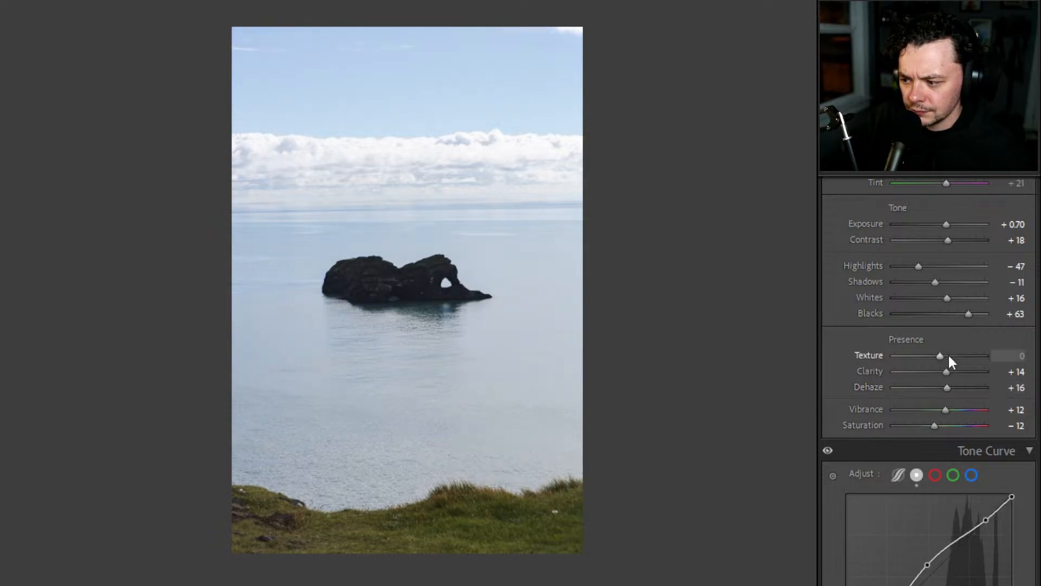
pyautogui.moveTo(938, 355)
pyautogui.mouseDown()
pyautogui.moveTo(894, 362)
pyautogui.moveTo(958, 364)
pyautogui.moveTo(936, 369)
pyautogui.mouseUp()
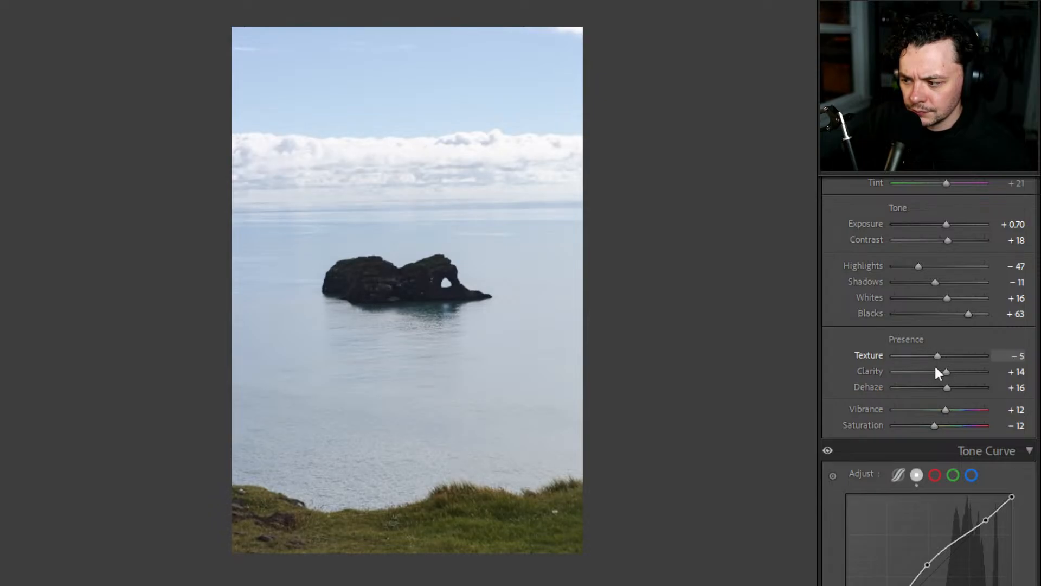
pyautogui.scroll(-3, 850, 368)
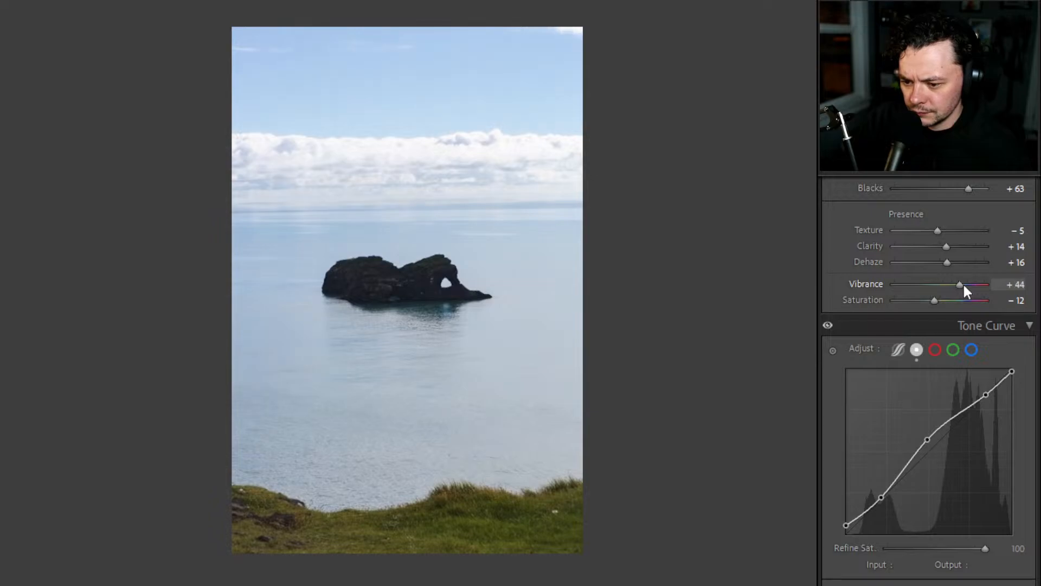
pyautogui.moveTo(964, 287); pyautogui.dragTo(936, 307)
# - Reshape the tone curve with the black point at output 20, shadows 57/60, midtones 117/125 and highlights 226/224
pyautogui.scroll(-3, 873, 363)
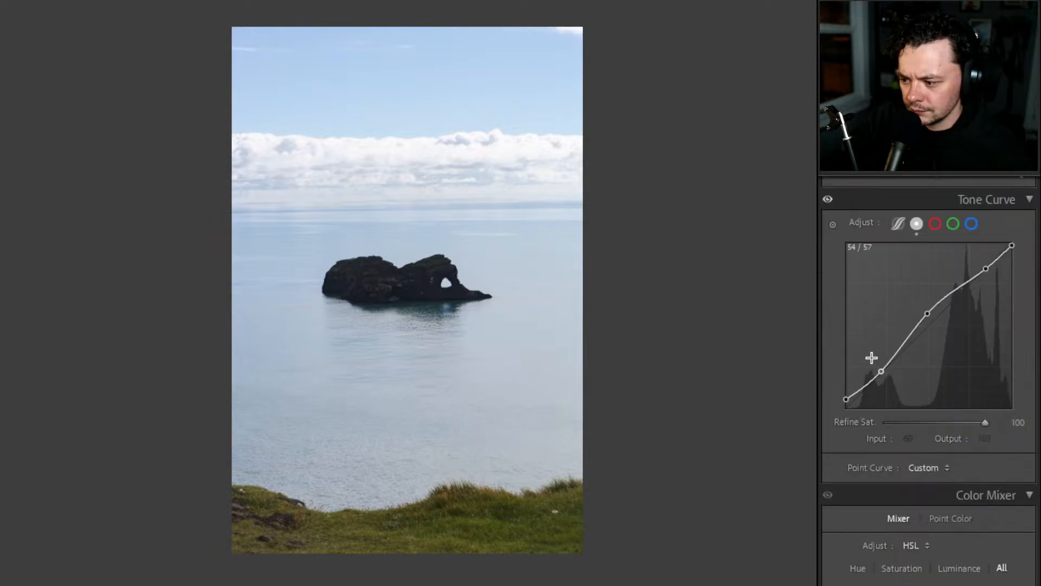
pyautogui.moveTo(846, 399)
pyautogui.mouseDown()
pyautogui.moveTo(845, 385)
pyautogui.moveTo(837, 395)
pyautogui.mouseUp()
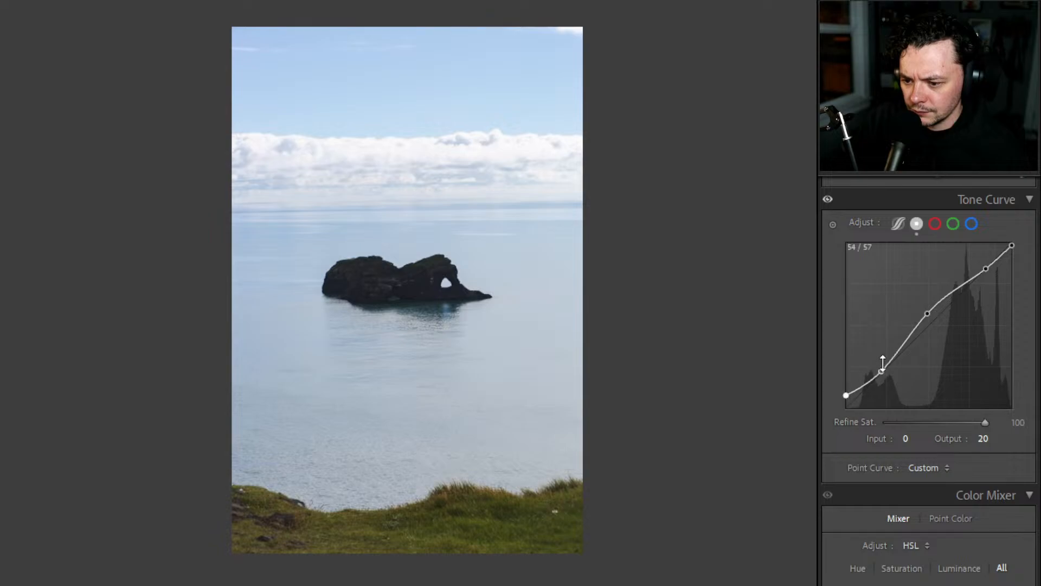
pyautogui.moveTo(883, 366); pyautogui.dragTo(883, 369)
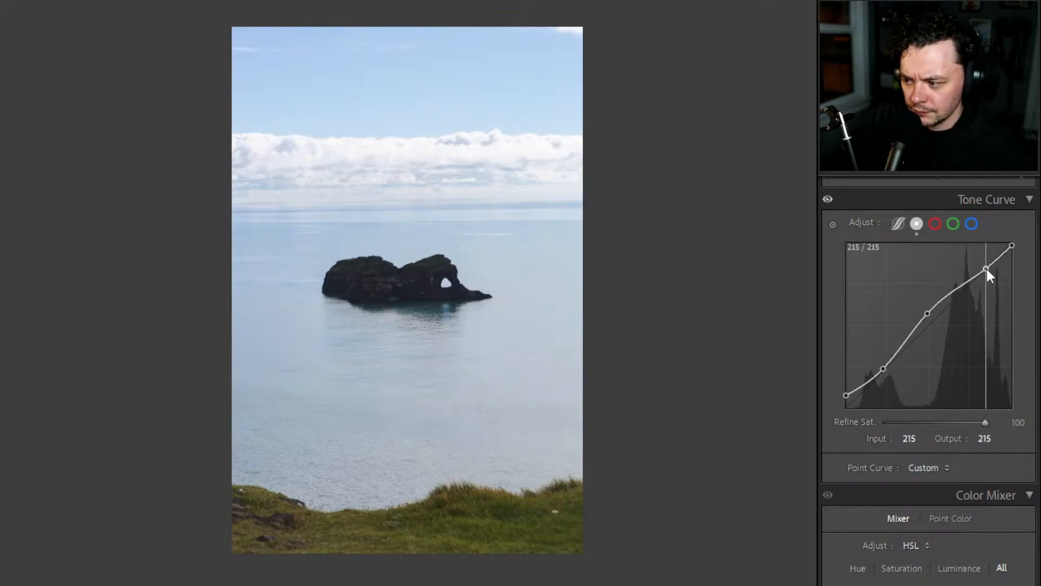
pyautogui.moveTo(985, 269)
pyautogui.mouseDown()
pyautogui.moveTo(986, 257)
pyautogui.moveTo(994, 263)
pyautogui.mouseUp()
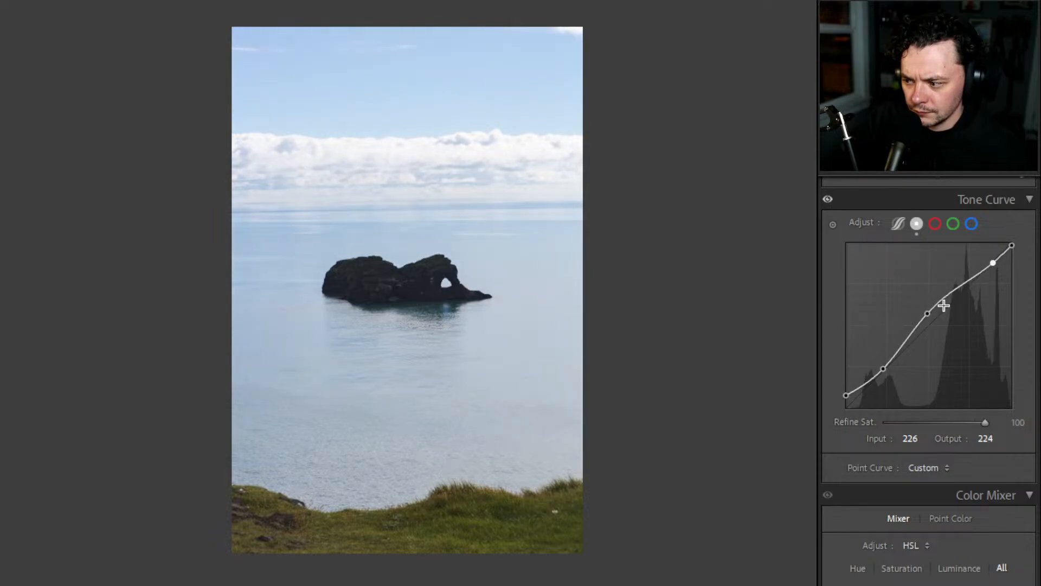
pyautogui.moveTo(927, 313)
pyautogui.mouseDown()
pyautogui.moveTo(928, 326)
pyautogui.moveTo(916, 322)
pyautogui.moveTo(926, 336)
pyautogui.moveTo(922, 327)
pyautogui.mouseUp()
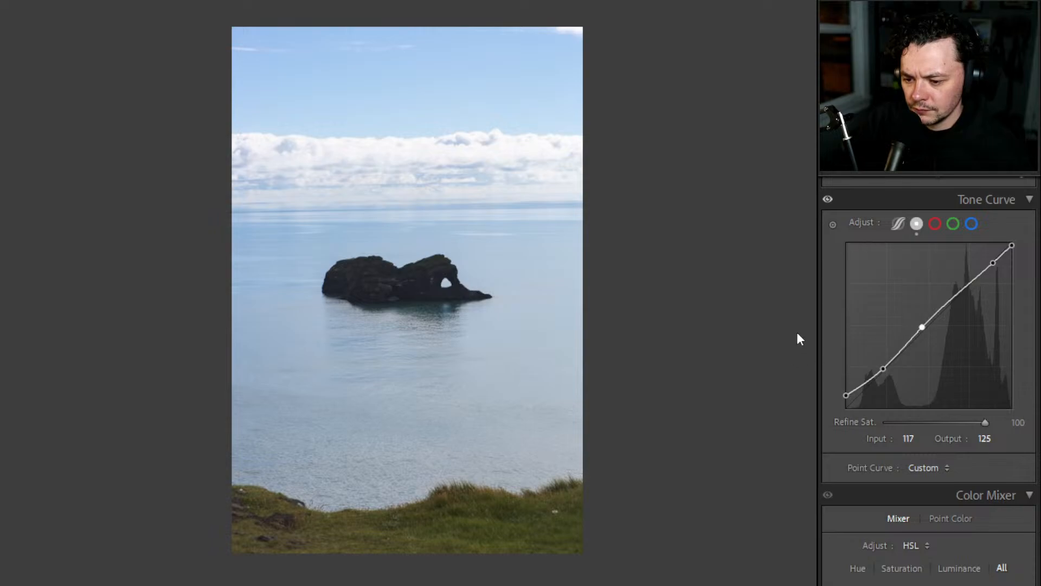
pyautogui.moveTo(883, 368); pyautogui.dragTo(883, 371)
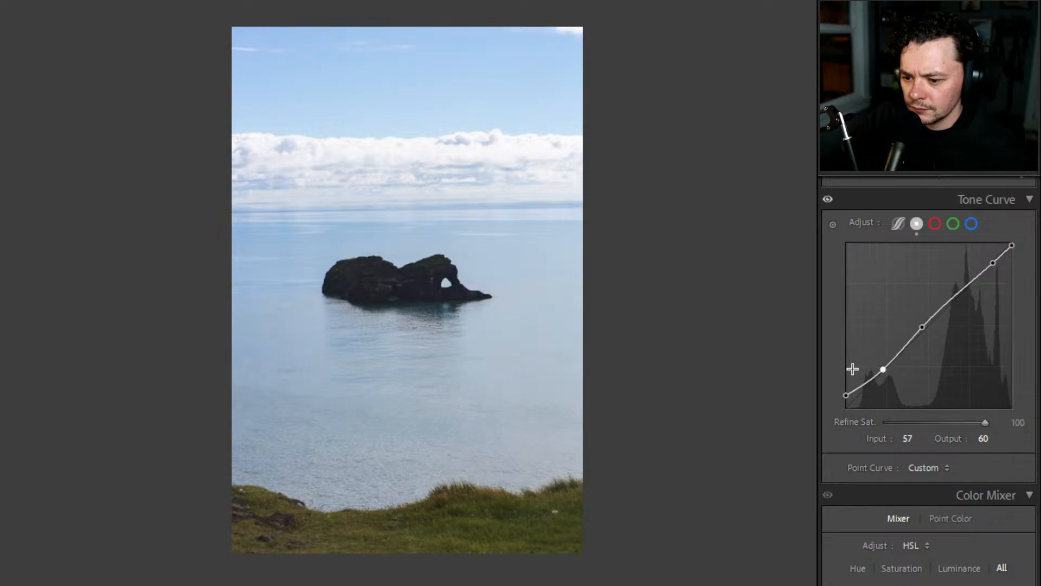
# - Straighten the arched rock photo with a crop angle of 1.84
pyautogui.press('r')
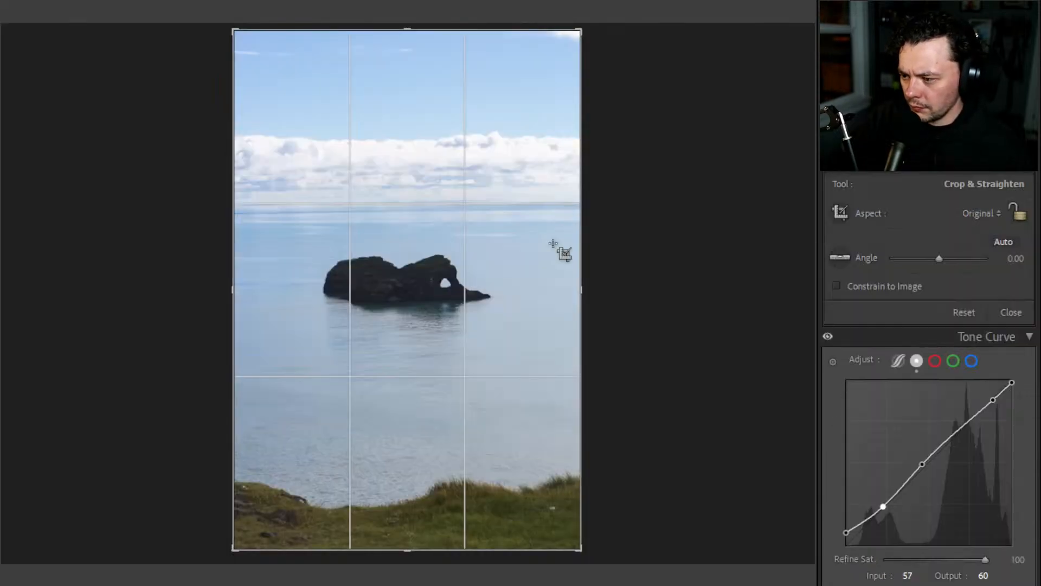
pyautogui.moveTo(1019, 259); pyautogui.dragTo(1032, 259)
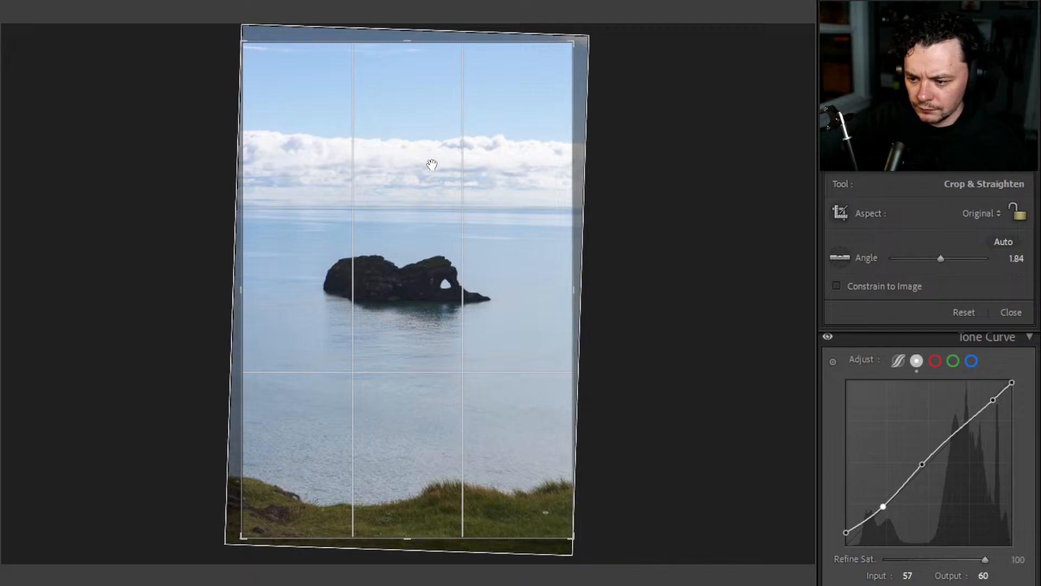
pyautogui.press('Return')
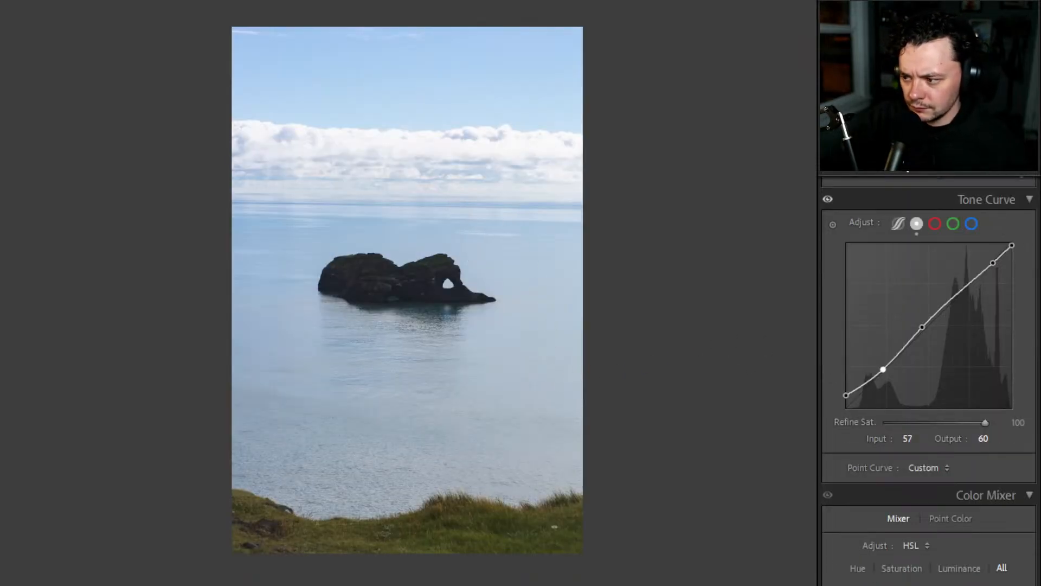
# - Crop a strip of sky off the photo's upper edge and fine-tune the lower and side crop edges
pyautogui.press('r')
pyautogui.moveTo(404, 32); pyautogui.dragTo(404, 48)
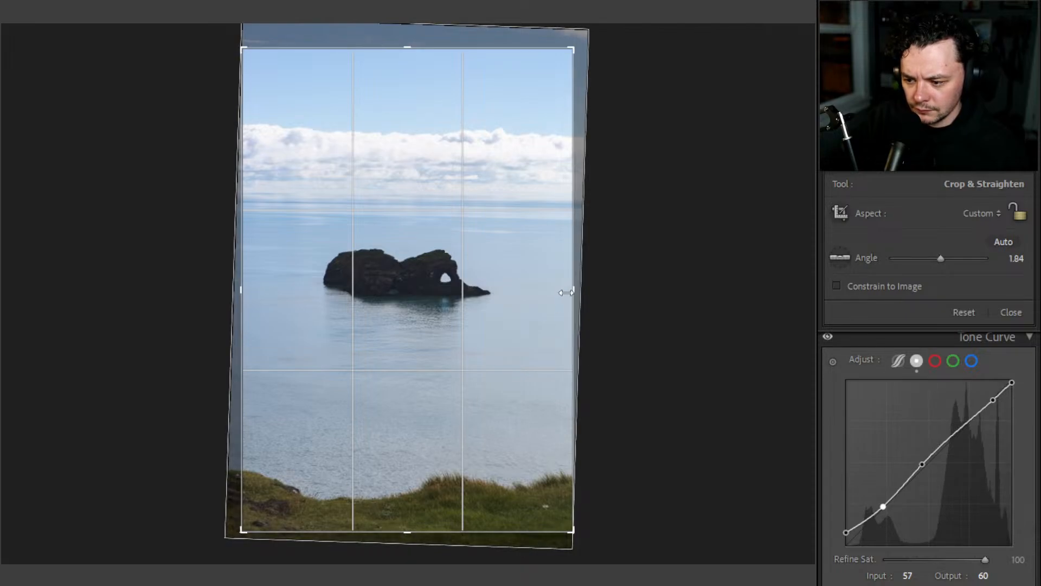
pyautogui.moveTo(576, 290); pyautogui.dragTo(571, 289)
pyautogui.moveTo(408, 535); pyautogui.dragTo(409, 550)
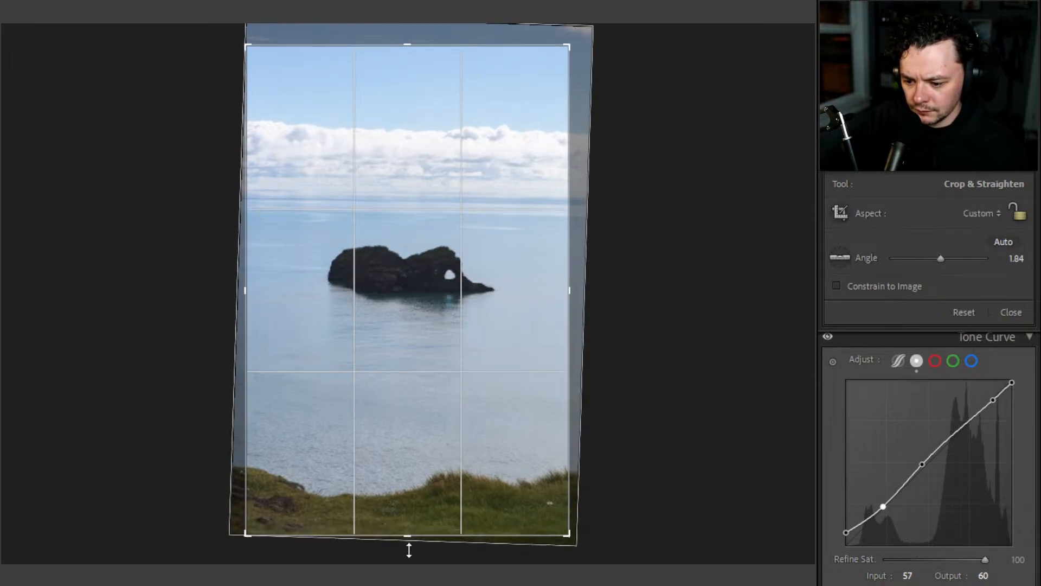
pyautogui.moveTo(569, 302); pyautogui.dragTo(578, 302)
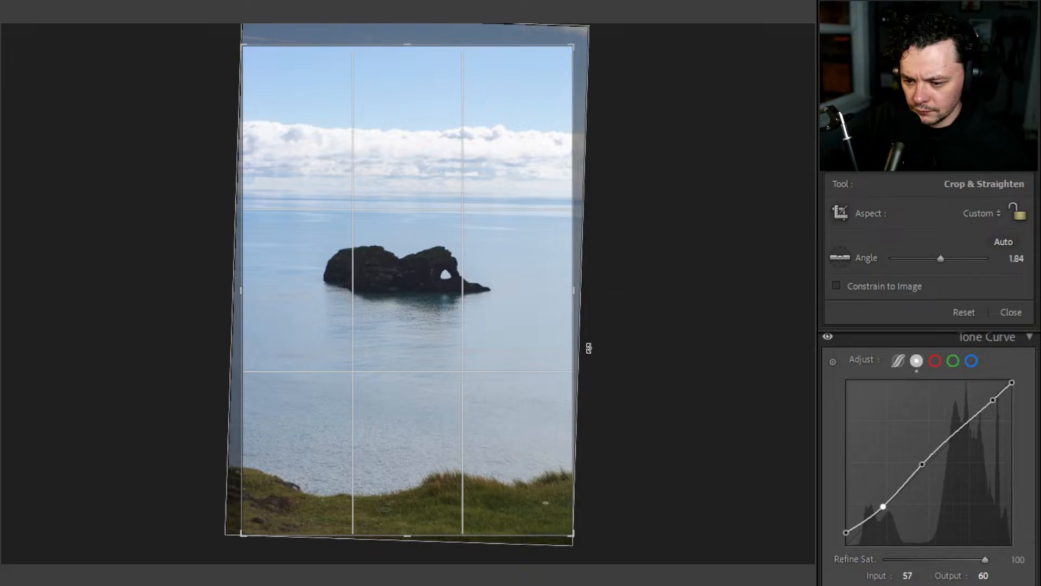
pyautogui.press('Return')
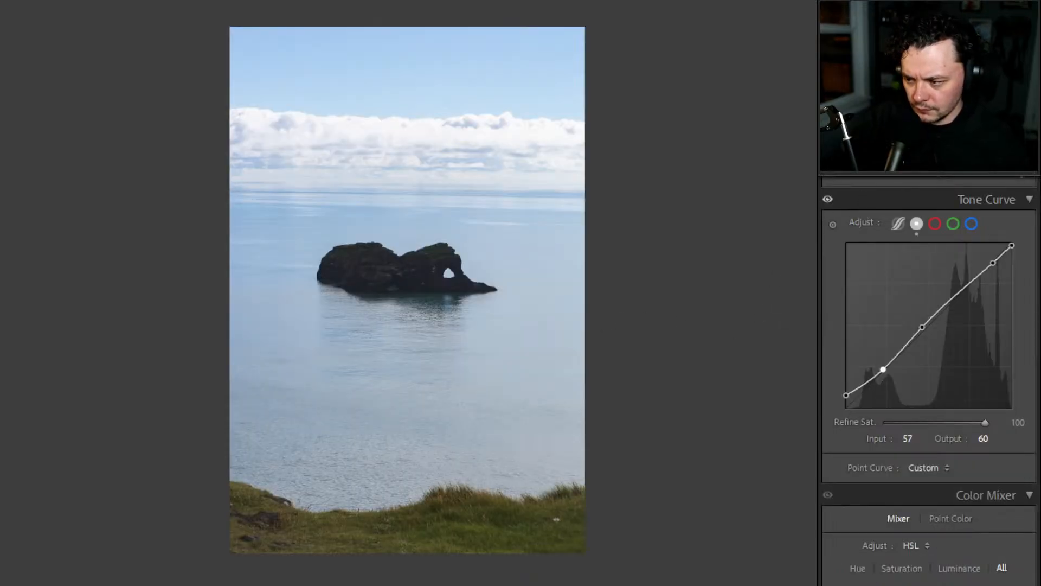
# - Reopen the crop and set its straightening angle to 1.04
pyautogui.press('r')
pyautogui.moveTo(1014, 259); pyautogui.dragTo(1004, 260)
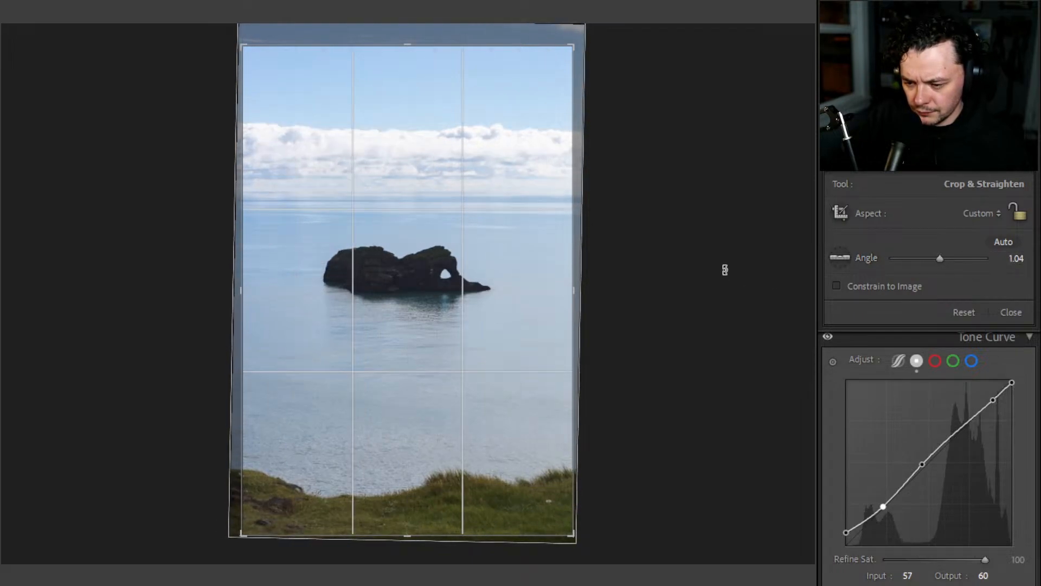
pyautogui.press('Return')
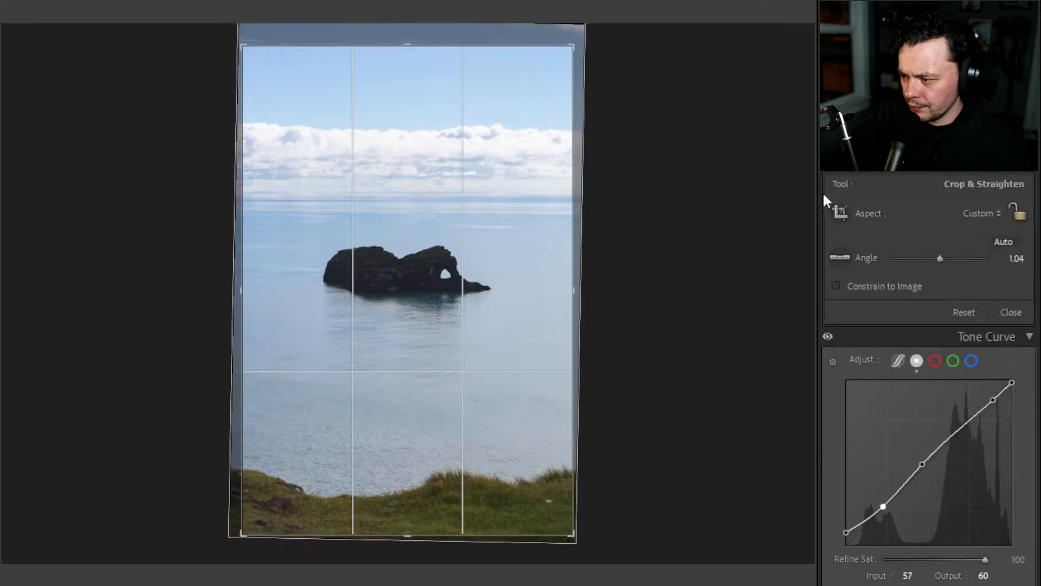
# - Extend the crop's lower and side edges out to the limits of the straightened image and apply it
pyautogui.press('r')
pyautogui.moveTo(407, 533); pyautogui.dragTo(412, 559)
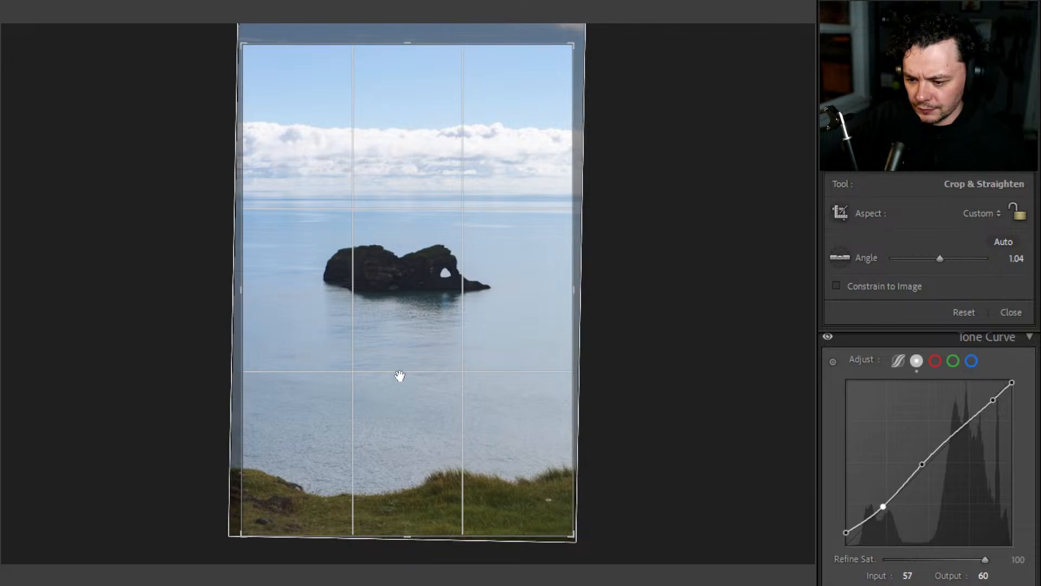
pyautogui.moveTo(579, 289); pyautogui.dragTo(586, 289)
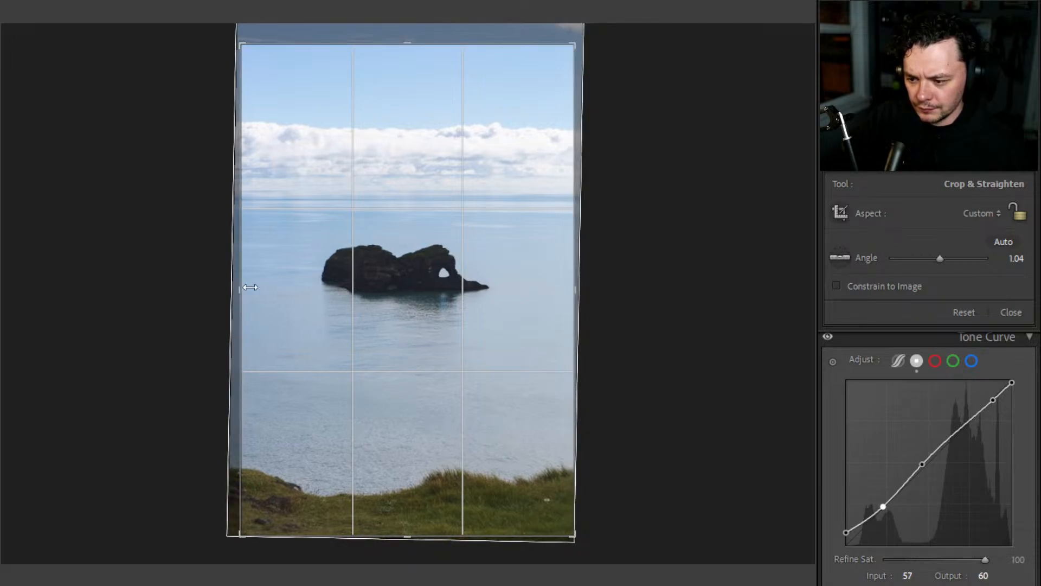
pyautogui.moveTo(243, 290); pyautogui.dragTo(231, 288)
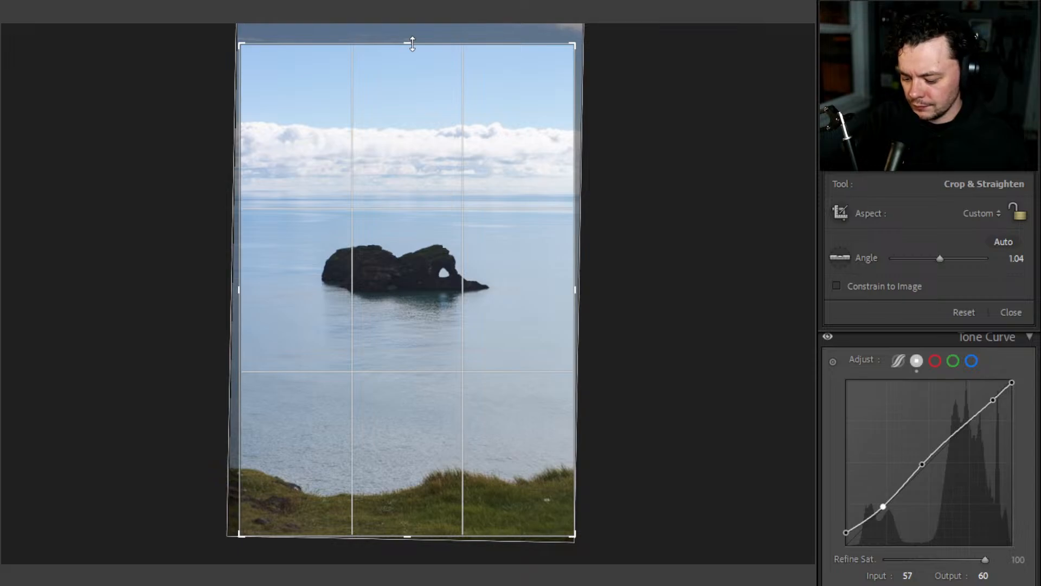
pyautogui.press('Return')
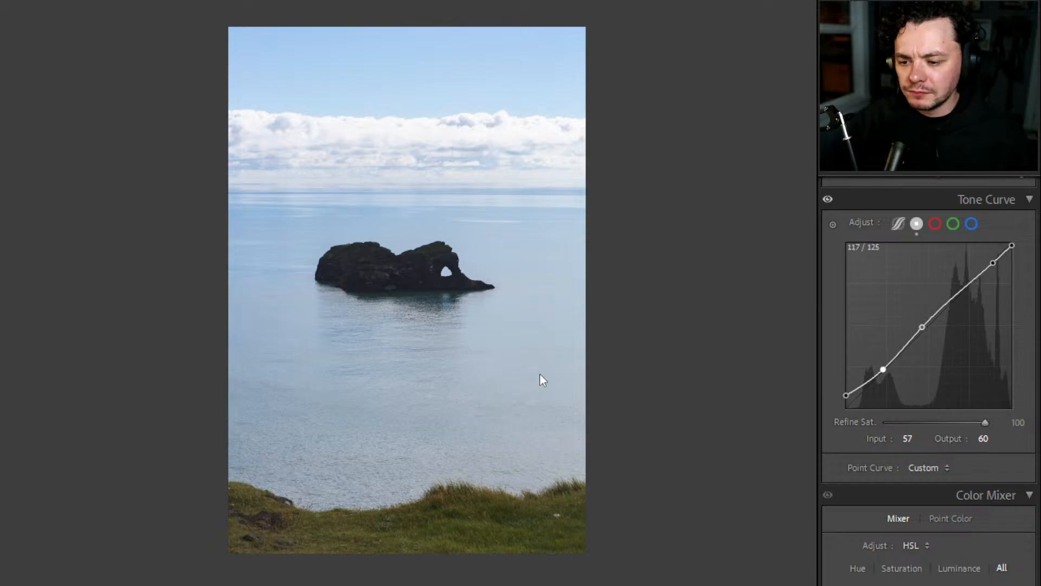
# - Inspect the white spot in the grass and try cropping the grassy foreground out of the photo
pyautogui.click(553, 523)
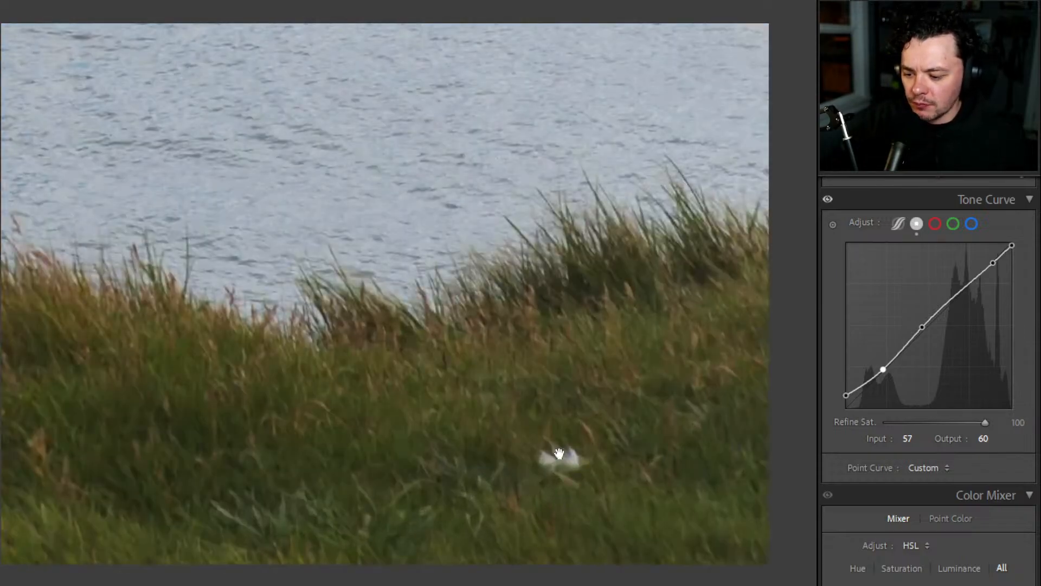
pyautogui.click(560, 458)
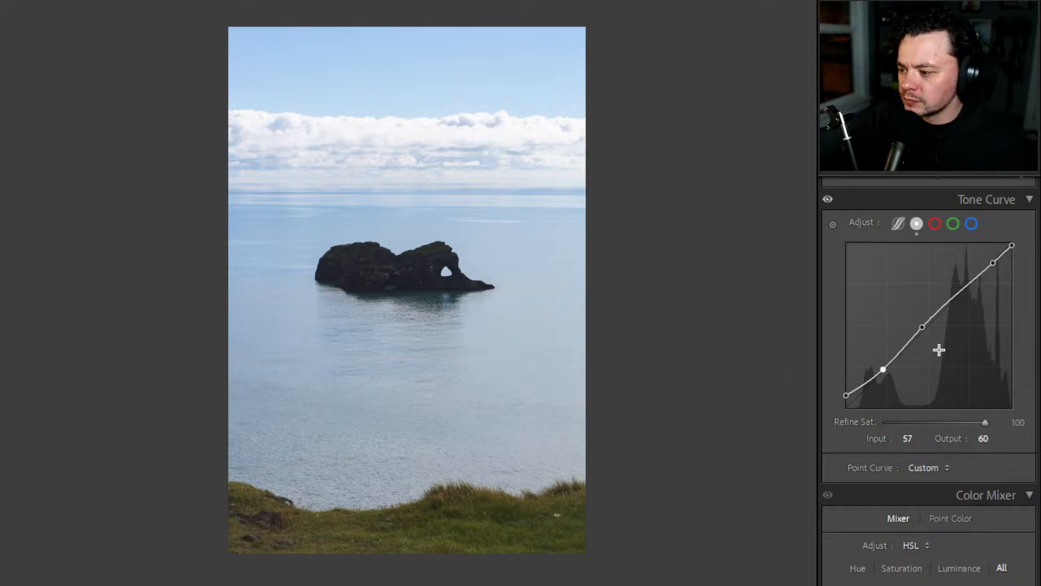
pyautogui.press('r')
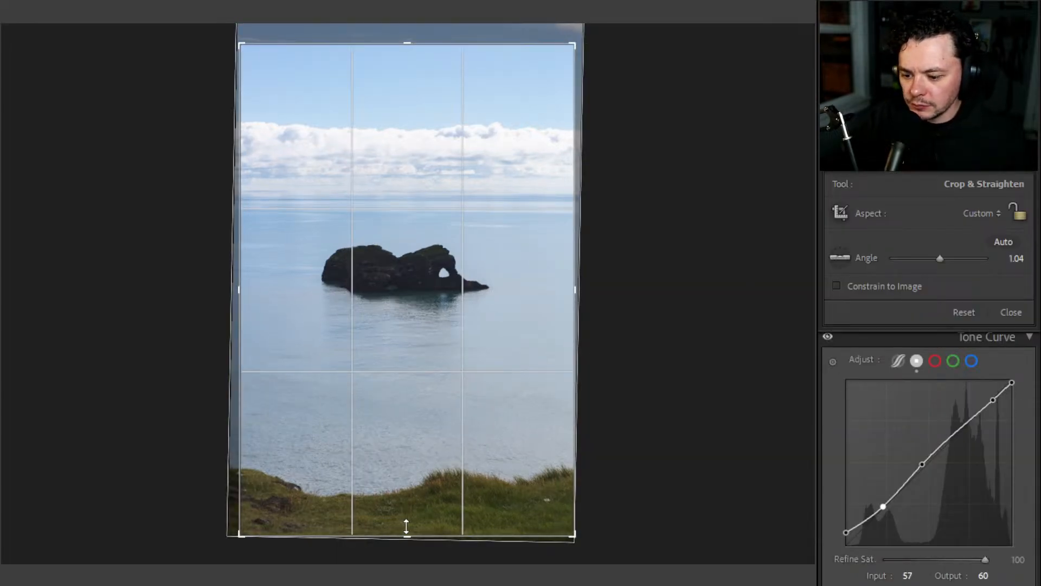
pyautogui.moveTo(405, 525); pyautogui.dragTo(399, 557)
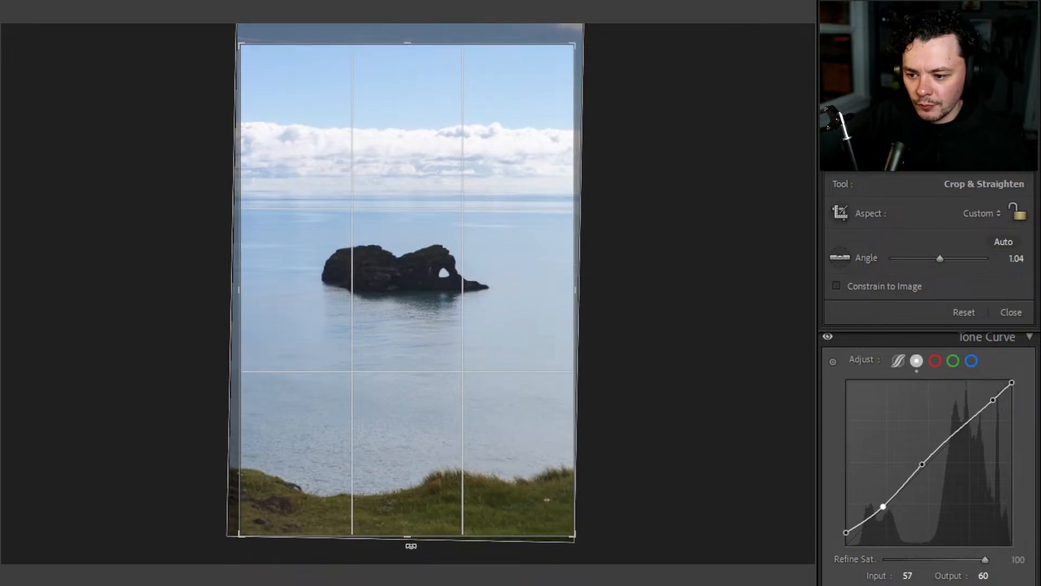
pyautogui.moveTo(407, 511); pyautogui.dragTo(410, 498)
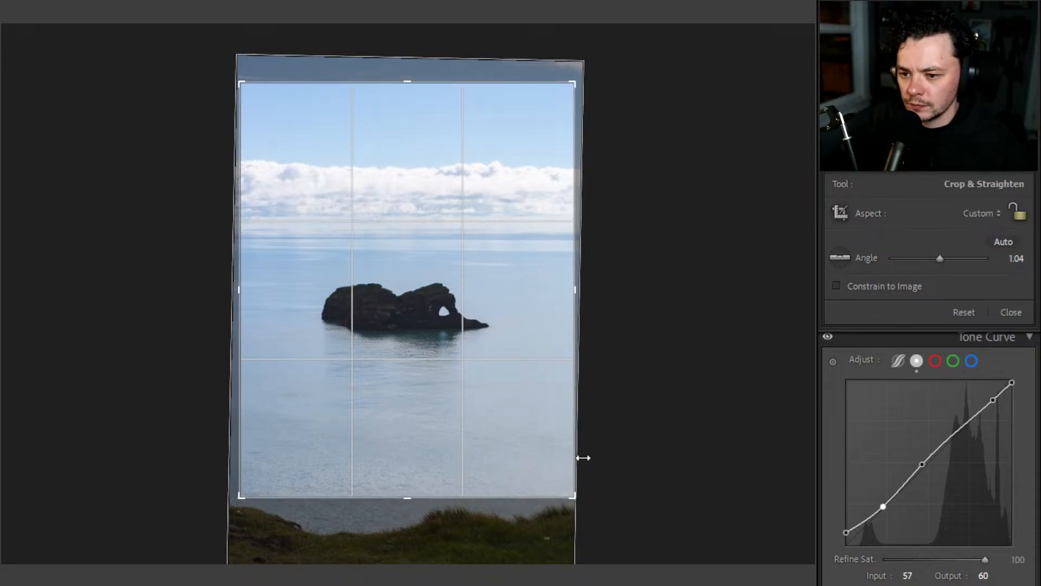
pyautogui.press('Return')
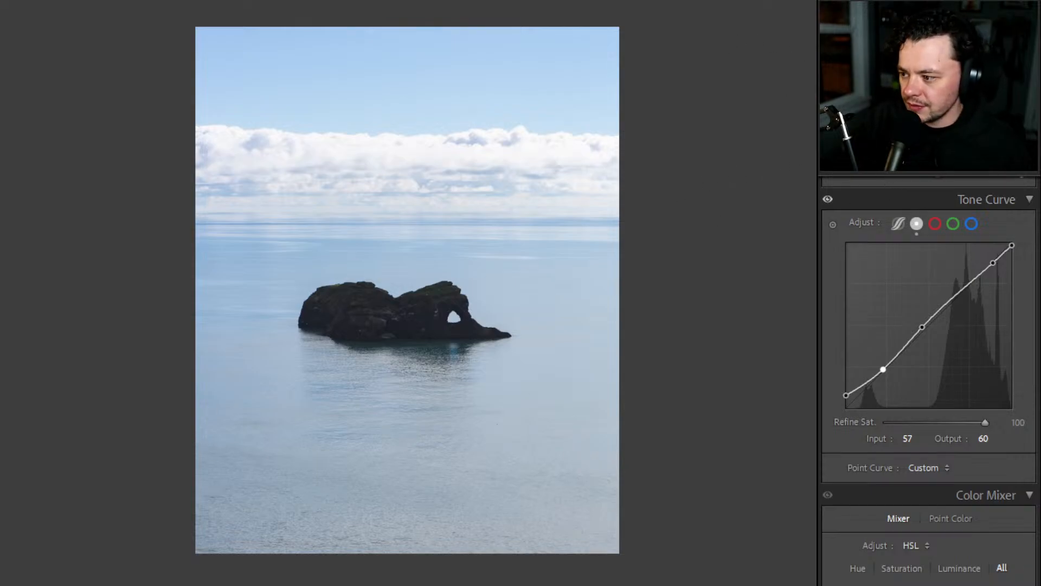
# - Extend the crop's lower edge back to include the whole grassy foreground and apply it
pyautogui.press('r')
pyautogui.moveTo(395, 495); pyautogui.dragTo(398, 555)
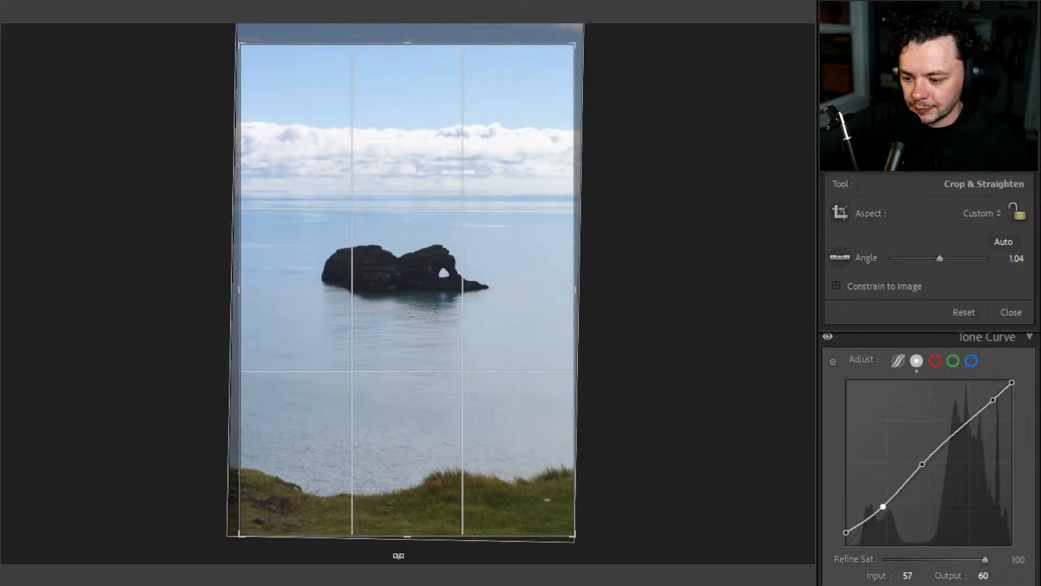
pyautogui.press('Return')
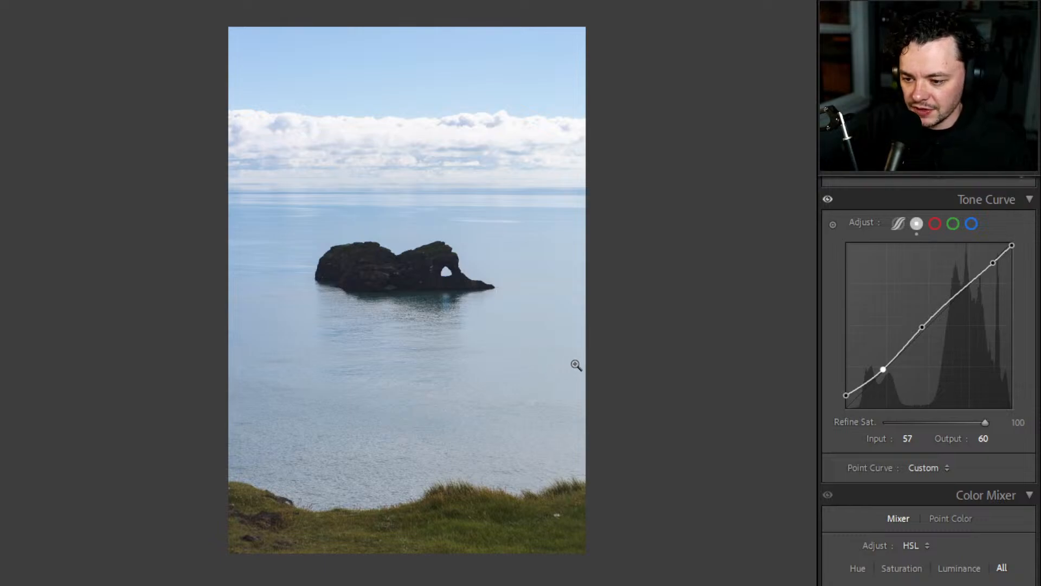
# - Set the Color Mixer hues to Yellow −3 and Green +12, keeping Orange at 0 after testing it
pyautogui.scroll(-3, 955, 439)
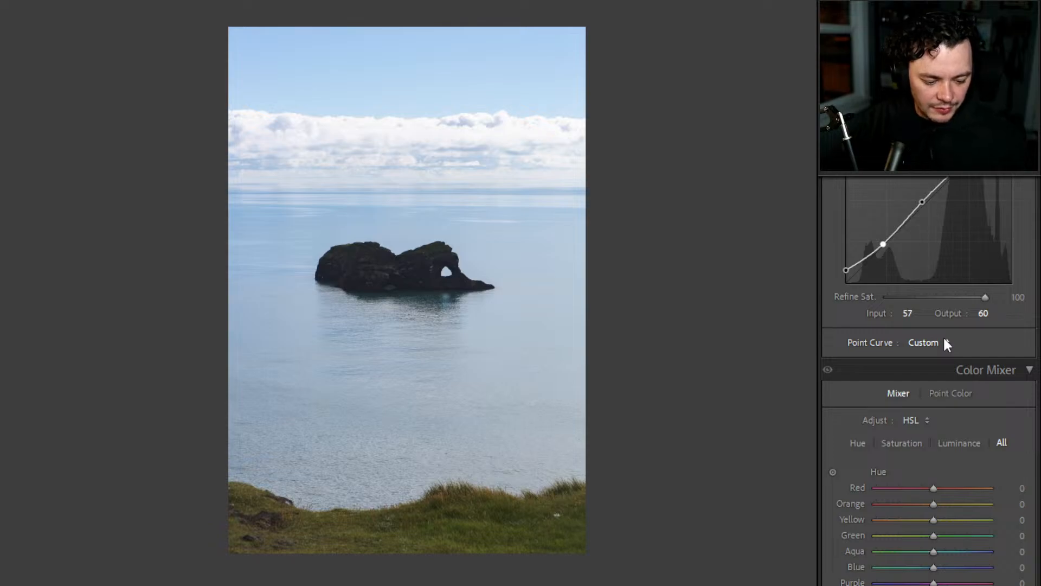
pyautogui.scroll(-6, 904, 418)
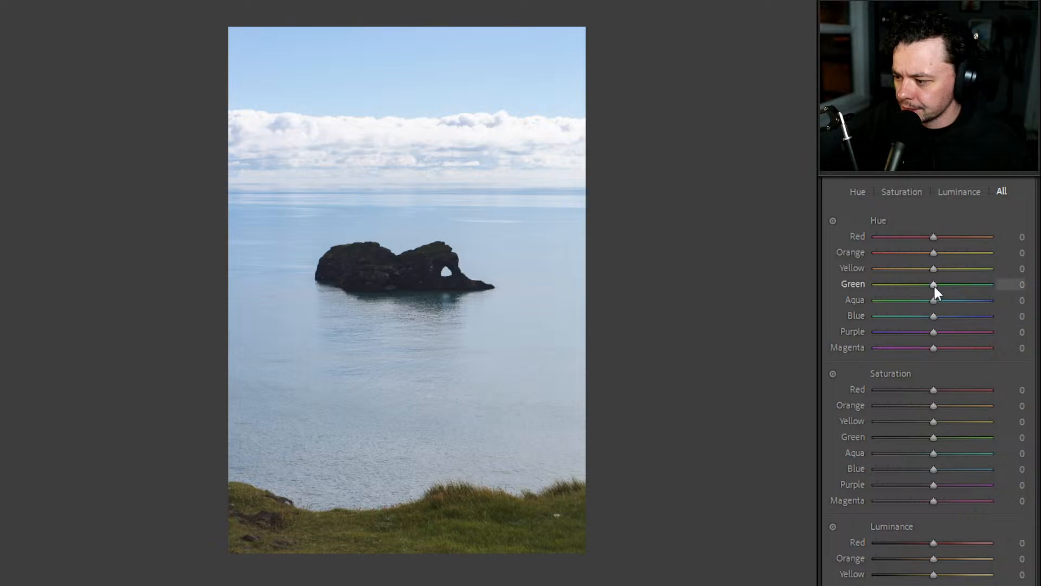
pyautogui.moveTo(934, 285)
pyautogui.mouseDown()
pyautogui.moveTo(889, 286)
pyautogui.moveTo(967, 285)
pyautogui.moveTo(911, 271)
pyautogui.moveTo(955, 269)
pyautogui.moveTo(936, 272)
pyautogui.moveTo(941, 281)
pyautogui.moveTo(930, 270)
pyautogui.mouseUp()
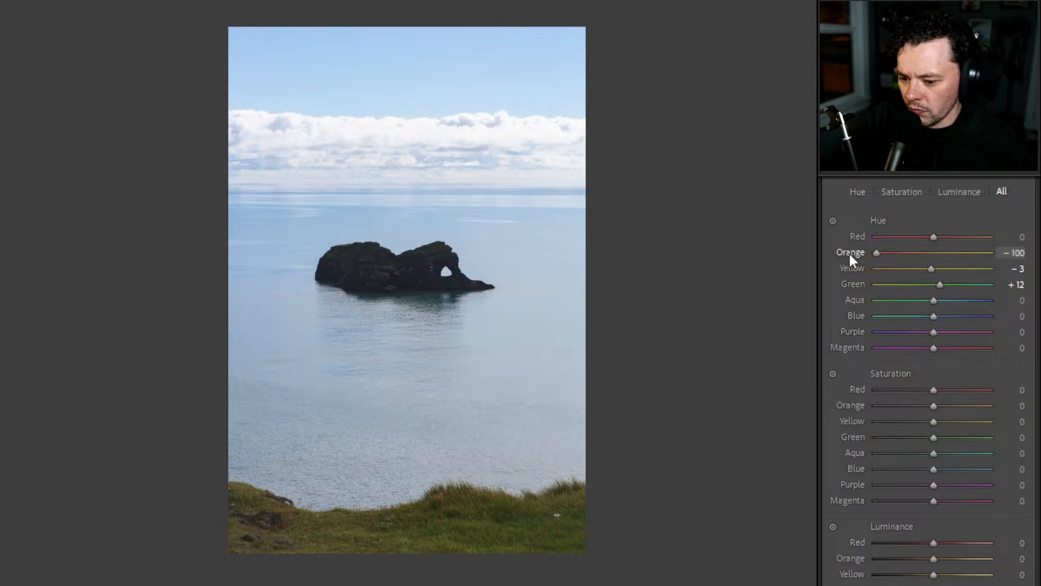
pyautogui.moveTo(933, 253)
pyautogui.mouseDown()
pyautogui.moveTo(955, 250)
pyautogui.moveTo(910, 252)
pyautogui.moveTo(931, 259)
pyautogui.mouseUp()
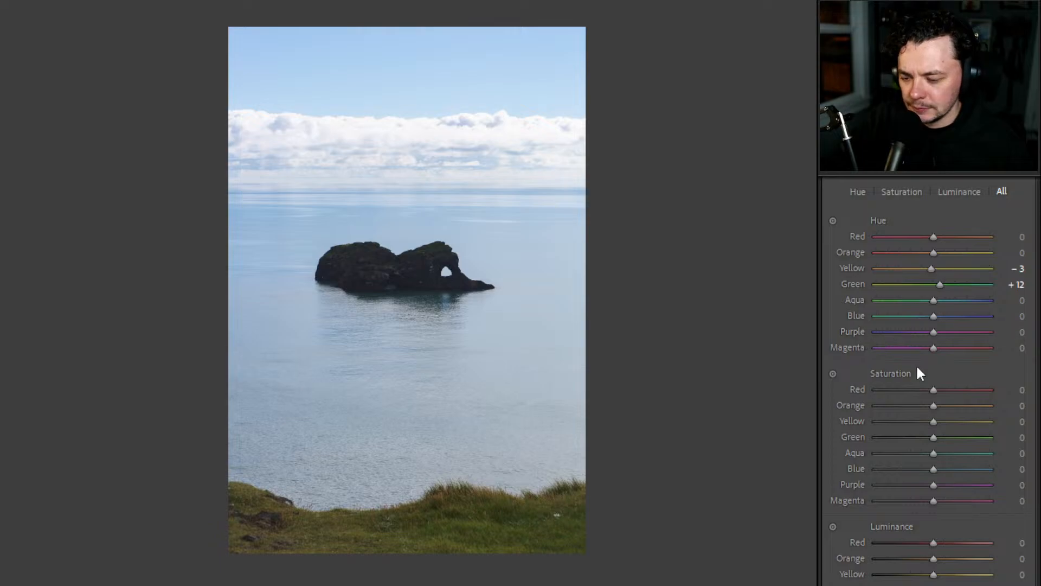
pyautogui.scroll(-3, 883, 323)
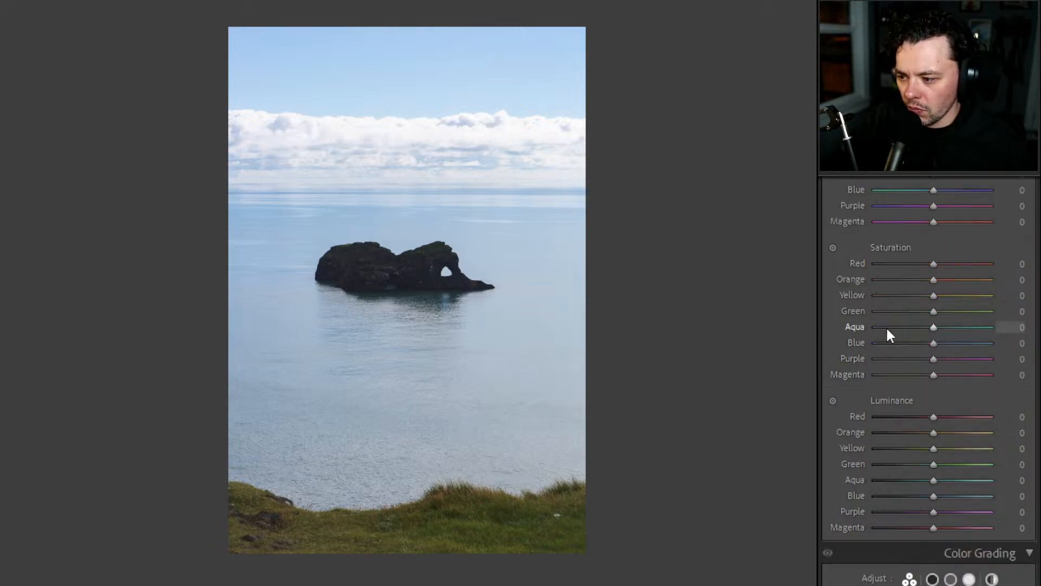
# - Set the tone values to Exposure +0.88, Shadows +72, Blacks −12, Highlights −9 and Whites −63
pyautogui.scroll(3, 886, 326)
pyautogui.scroll(10, 913, 249)
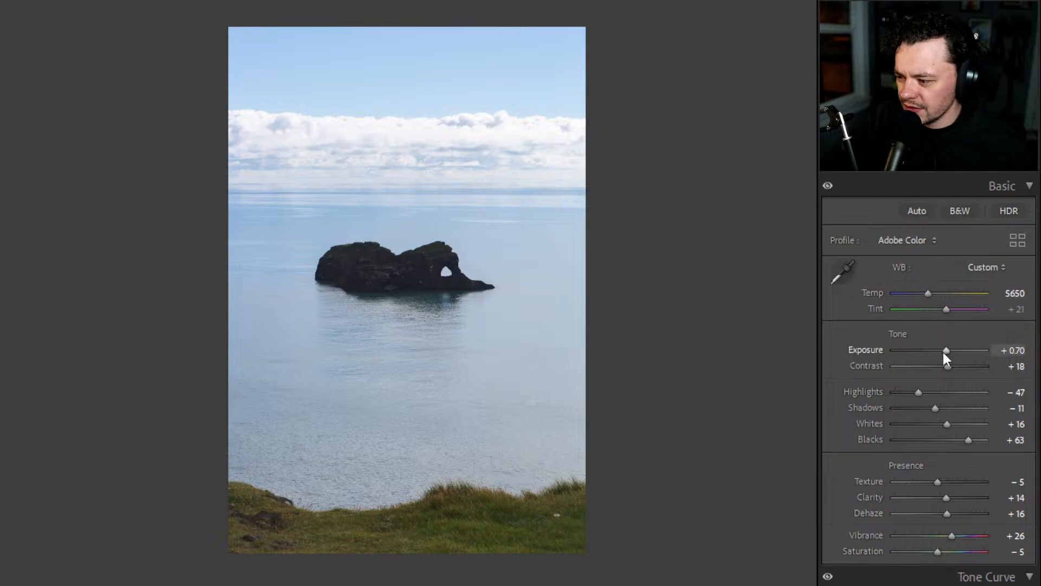
pyautogui.moveTo(948, 354); pyautogui.dragTo(950, 351)
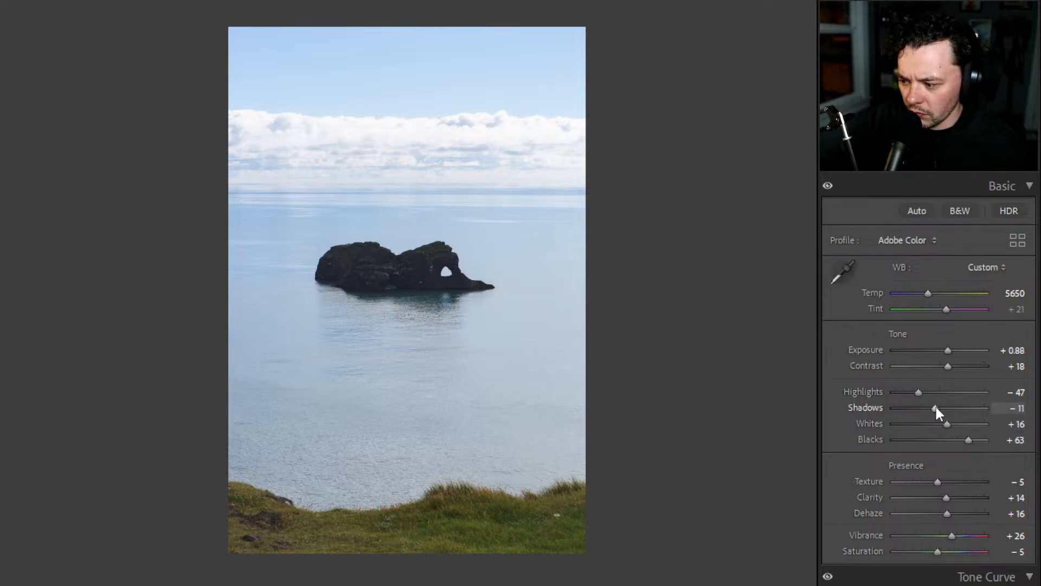
pyautogui.moveTo(936, 407); pyautogui.dragTo(970, 414)
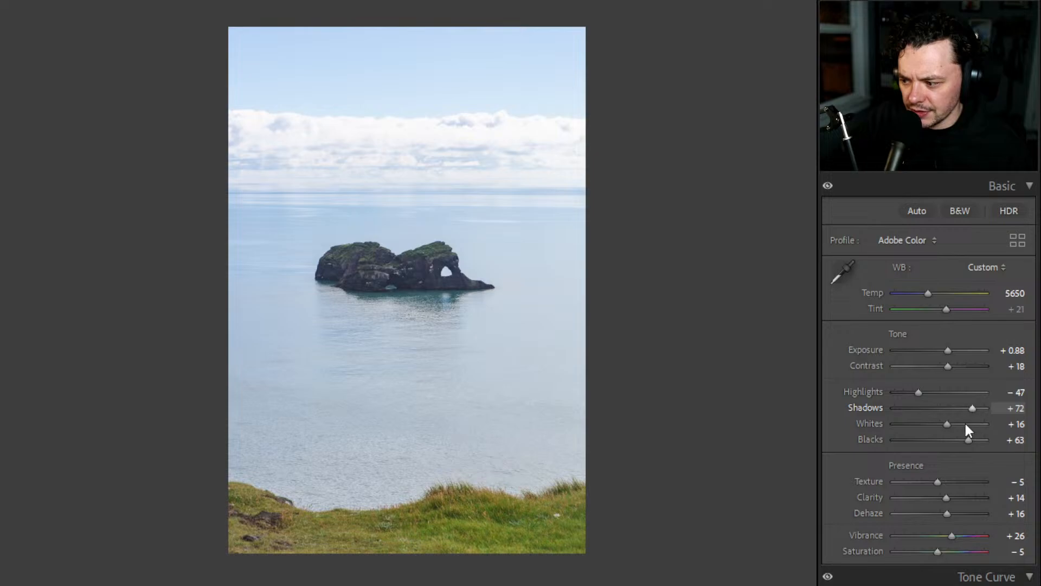
pyautogui.moveTo(966, 440); pyautogui.dragTo(931, 448)
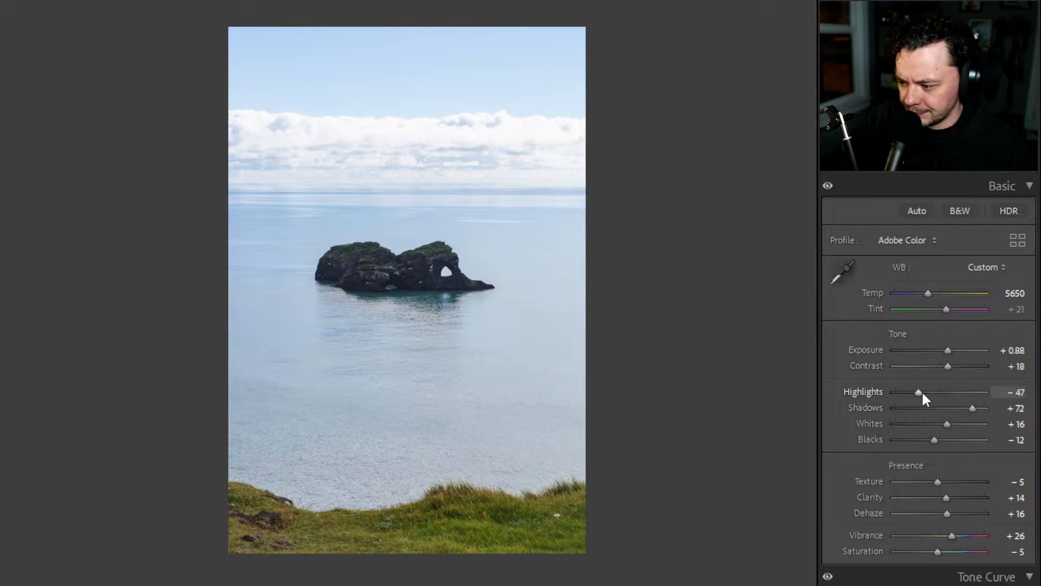
pyautogui.moveTo(918, 392); pyautogui.dragTo(939, 396)
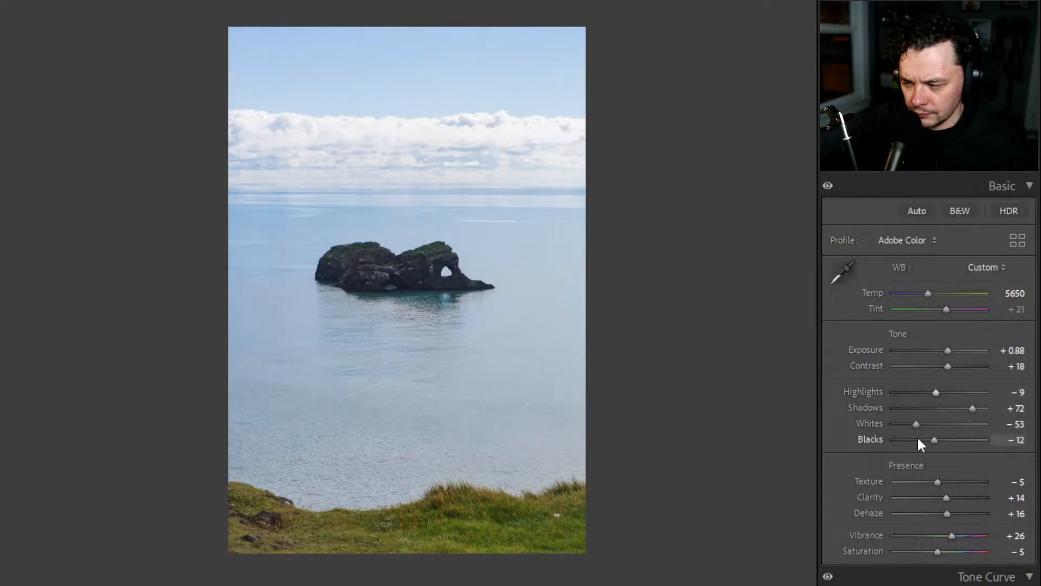
pyautogui.moveTo(916, 425)
pyautogui.mouseDown()
pyautogui.moveTo(933, 424)
pyautogui.moveTo(894, 422)
pyautogui.moveTo(913, 424)
pyautogui.mouseUp()
# - Against a white workspace background, set Exposure to +1.32, Contrast +25, Shadows +96, Highlights +4 and Whites −70
pyautogui.rightClick(631, 231)
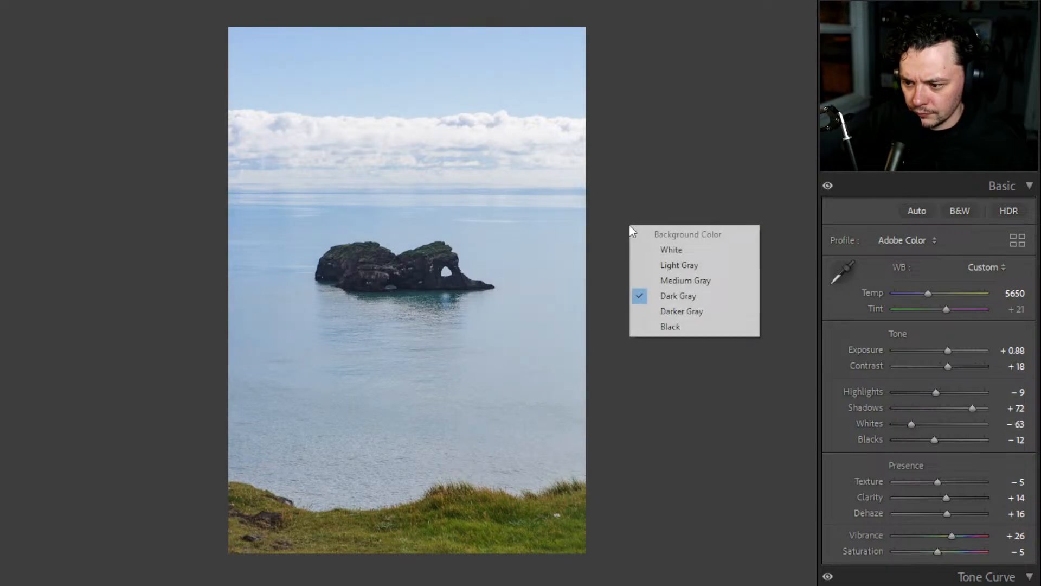
pyautogui.click(665, 257)
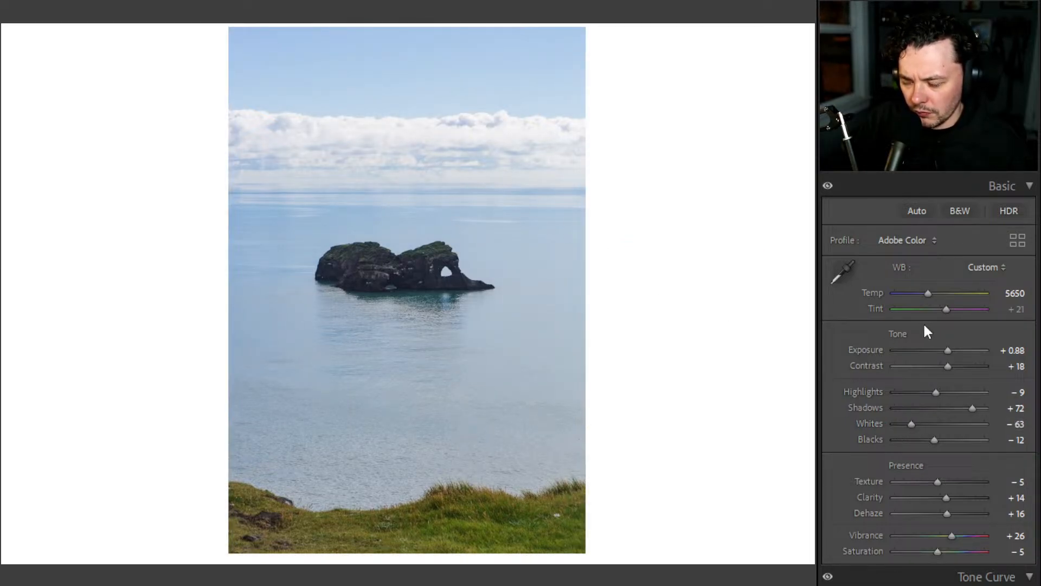
pyautogui.moveTo(948, 350); pyautogui.dragTo(949, 353)
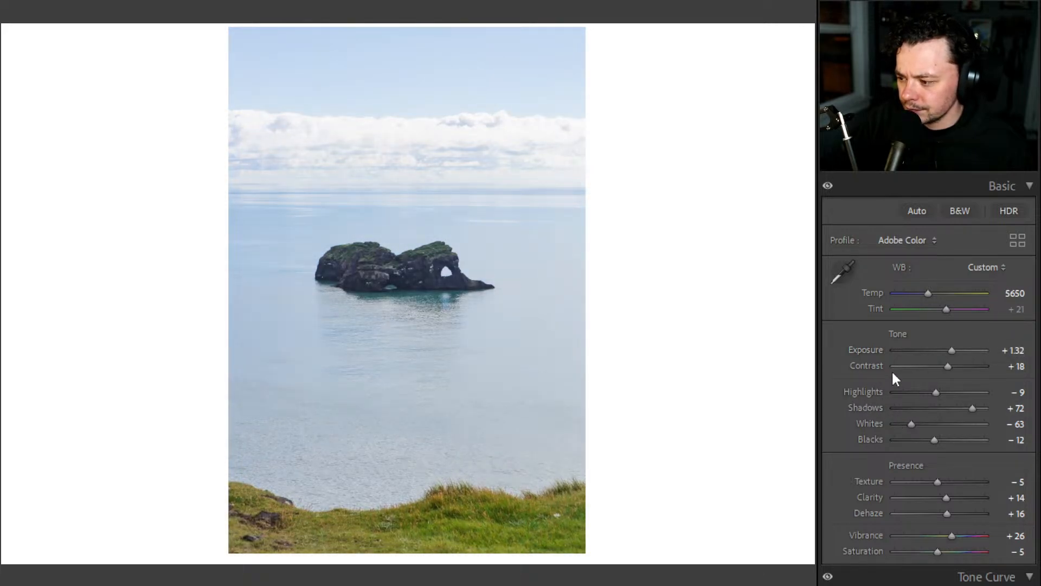
pyautogui.moveTo(947, 362); pyautogui.dragTo(949, 366)
pyautogui.moveTo(973, 408)
pyautogui.mouseDown()
pyautogui.moveTo(954, 408)
pyautogui.moveTo(985, 408)
pyautogui.mouseUp()
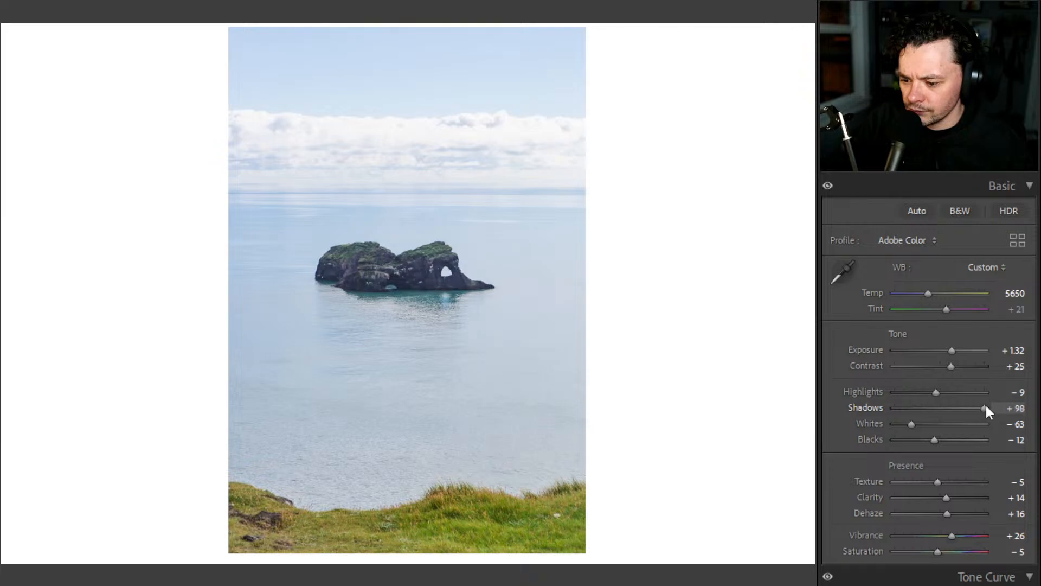
pyautogui.moveTo(914, 423)
pyautogui.mouseDown()
pyautogui.moveTo(932, 421)
pyautogui.moveTo(914, 424)
pyautogui.mouseUp()
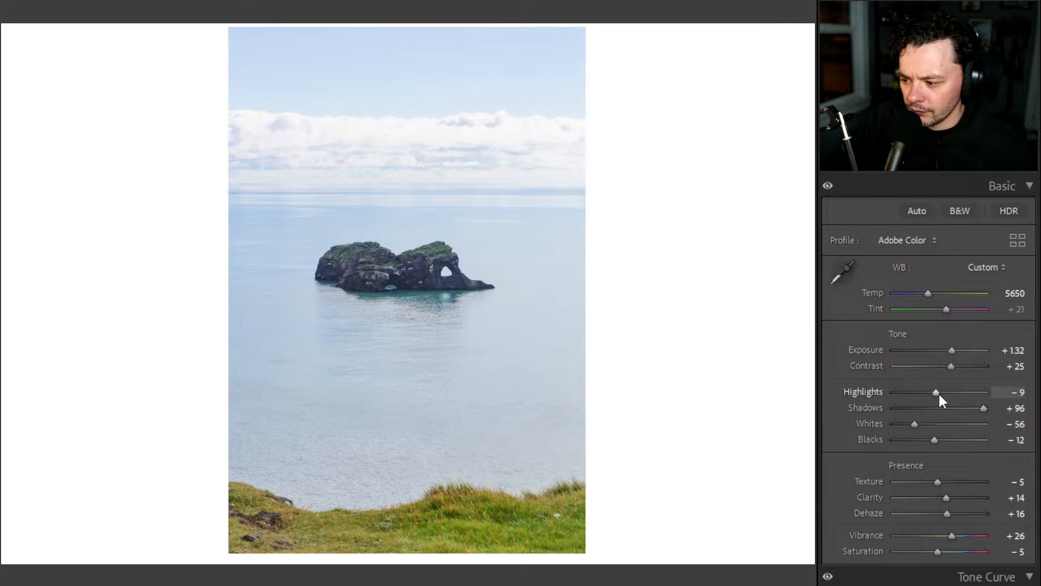
pyautogui.moveTo(935, 395); pyautogui.dragTo(908, 424)
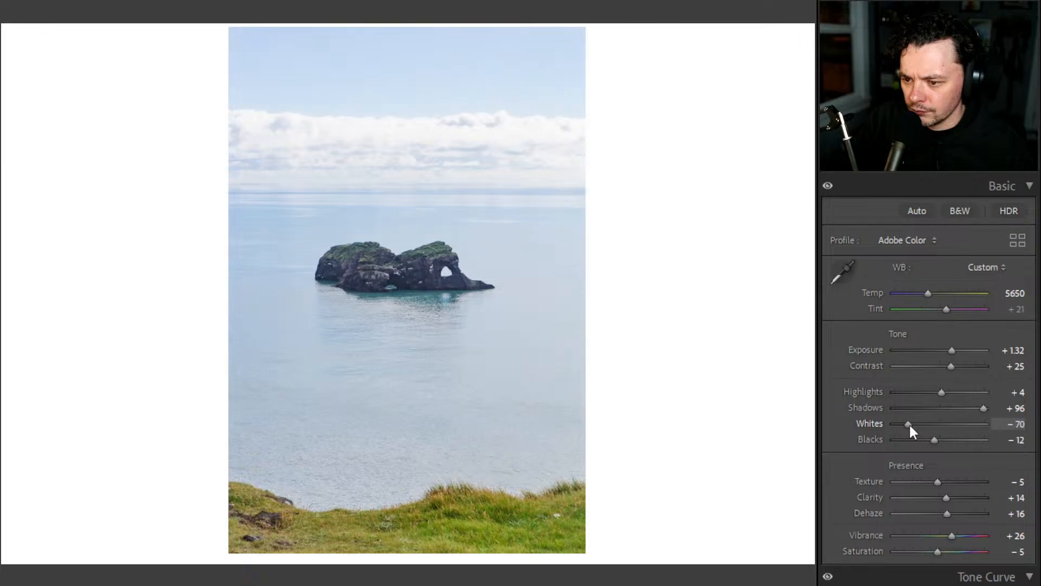
# - Return the workspace background to Dark Gray and set Shadows to +26 and Blacks to −4
pyautogui.rightClick(648, 217)
pyautogui.click(698, 285)
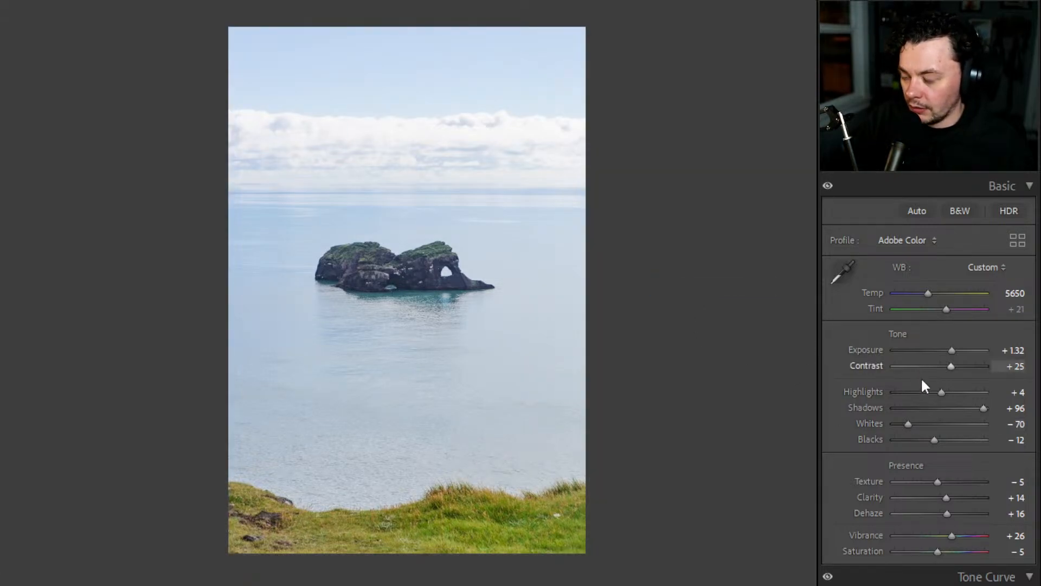
pyautogui.moveTo(983, 408); pyautogui.dragTo(937, 438)
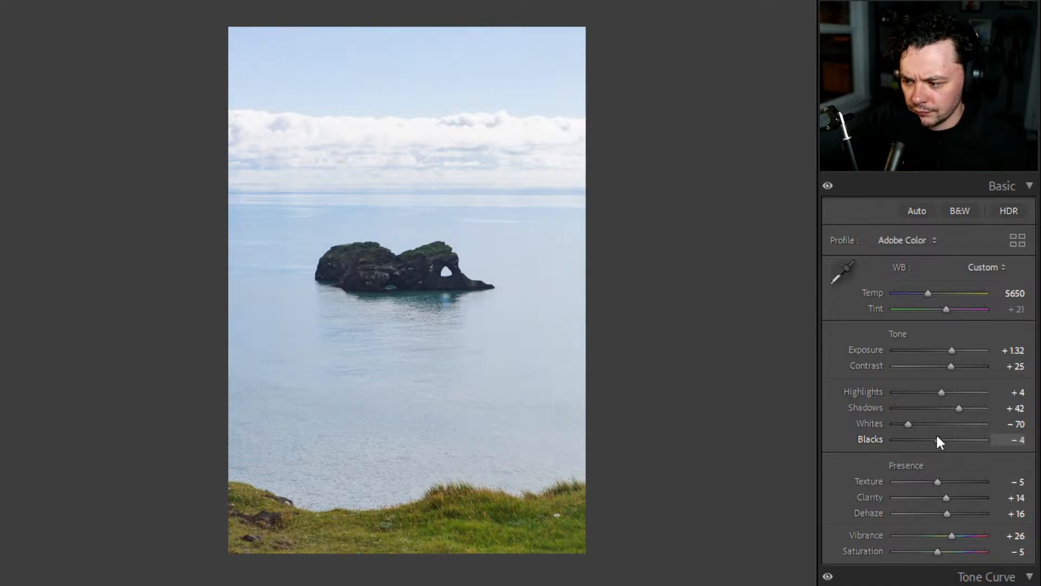
pyautogui.moveTo(968, 408)
pyautogui.mouseDown()
pyautogui.moveTo(930, 408)
pyautogui.moveTo(954, 408)
pyautogui.mouseUp()
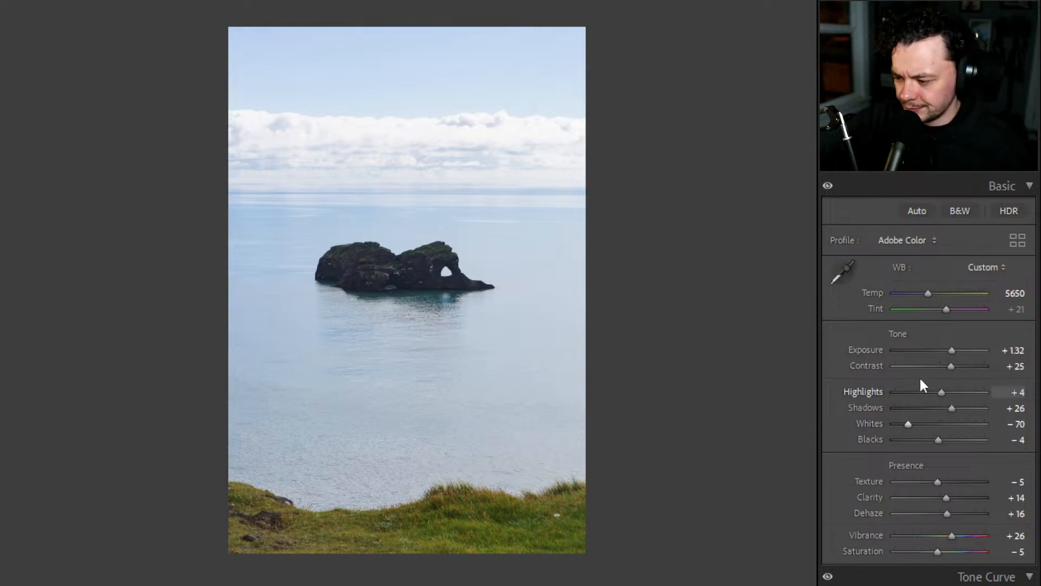
# - Reshape the tone curve by moving the highlight point to 219/206, lowering the midpoint and raising the black point's output to 26
pyautogui.scroll(-3, 911, 382)
pyautogui.scroll(-4, 911, 356)
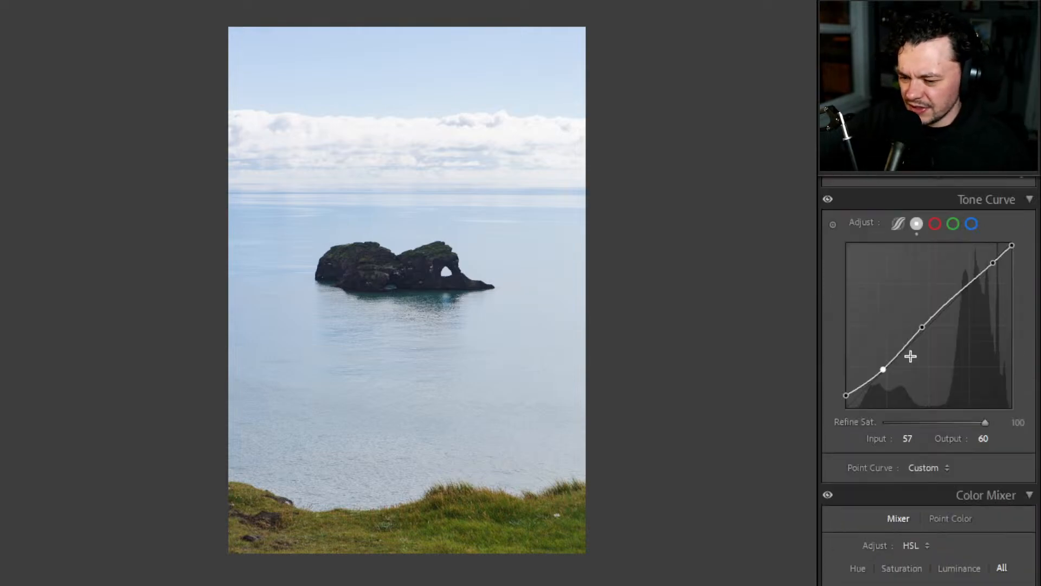
pyautogui.scroll(2, 906, 367)
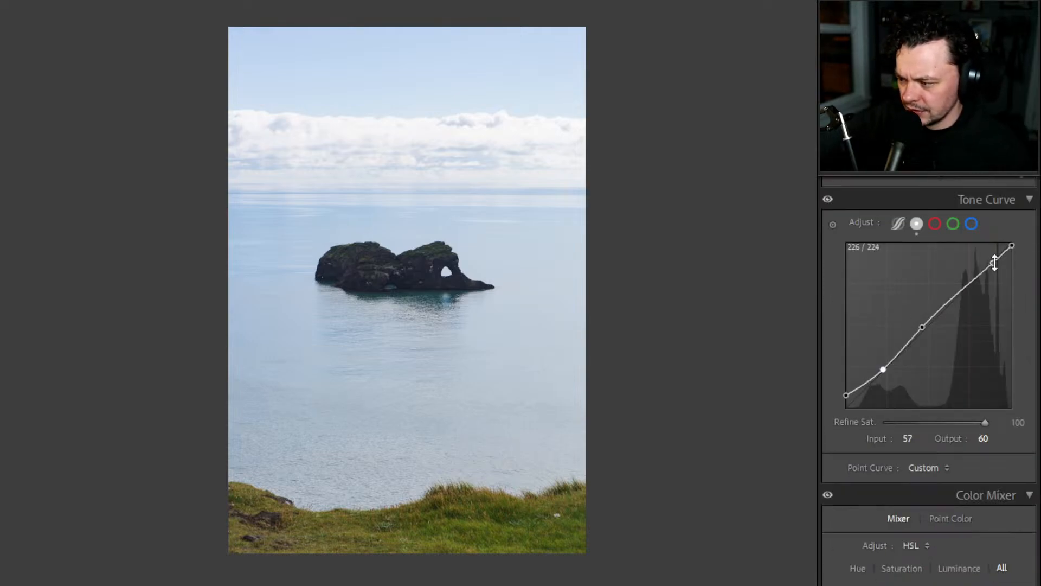
pyautogui.moveTo(993, 262)
pyautogui.mouseDown()
pyautogui.moveTo(982, 265)
pyautogui.moveTo(990, 274)
pyautogui.mouseUp()
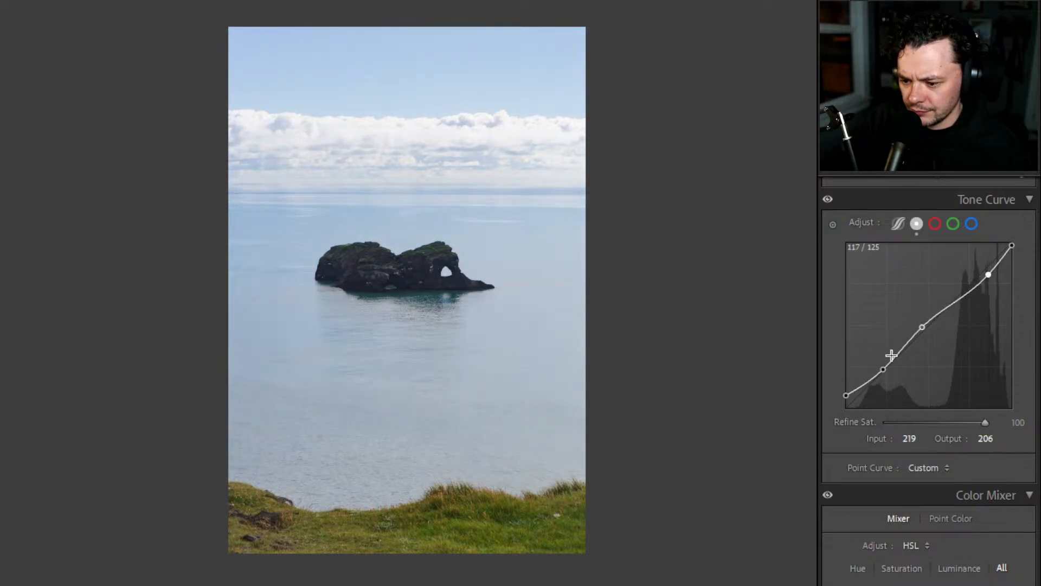
pyautogui.click(923, 328)
pyautogui.moveTo(923, 328); pyautogui.dragTo(836, 394)
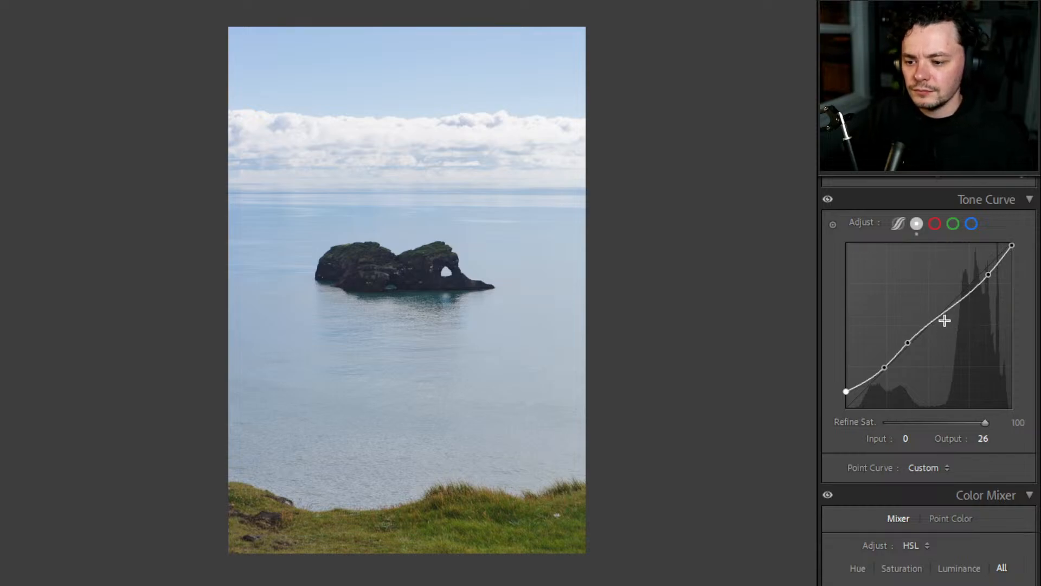
# - Set the Color Mixer saturation to Aqua +15 and Blue +50, and the Blue hue to −5
pyautogui.scroll(-3, 878, 382)
pyautogui.scroll(-3, 868, 249)
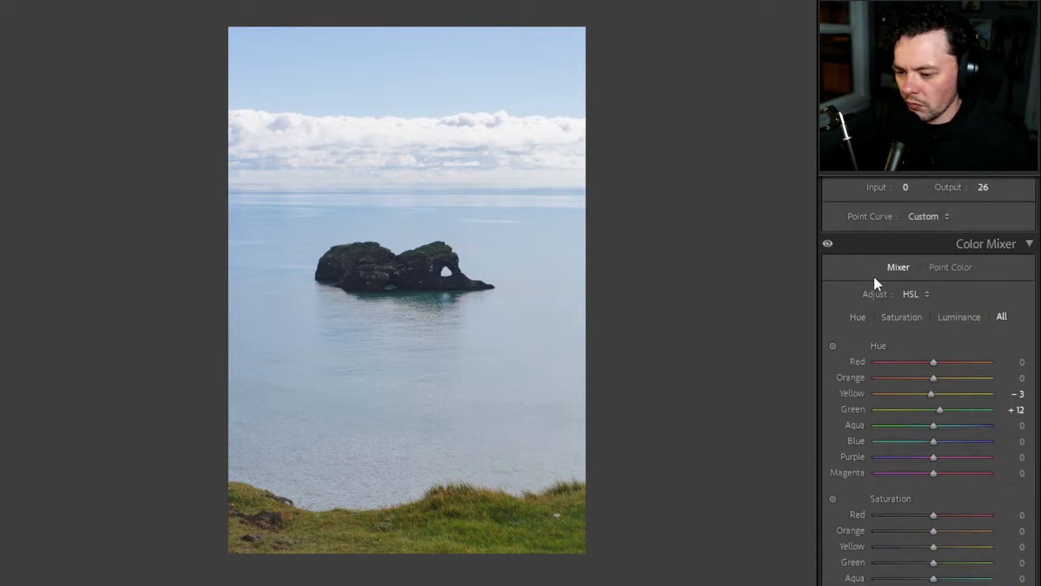
pyautogui.scroll(-3, 884, 314)
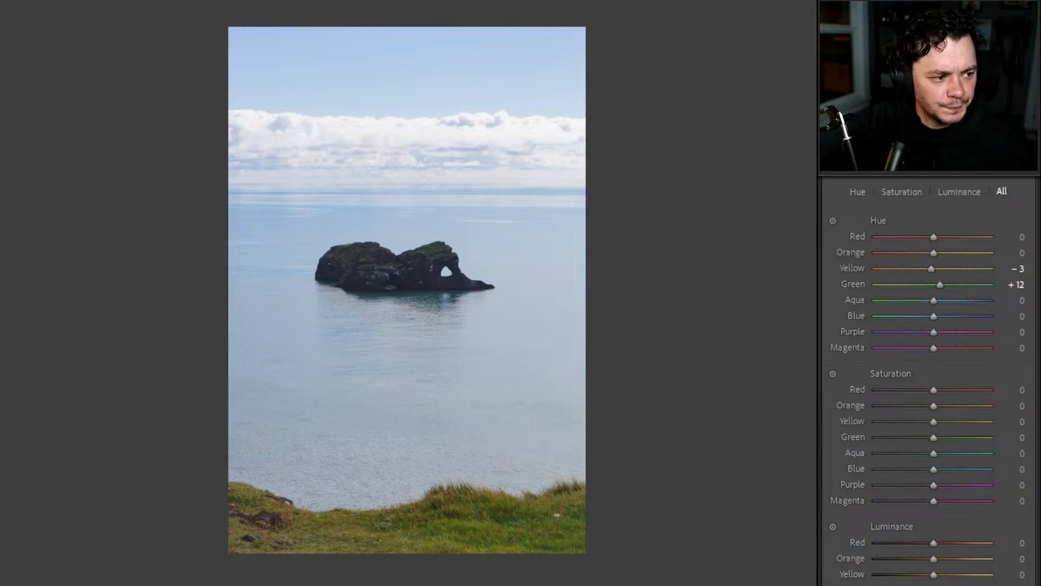
pyautogui.scroll(-3, 901, 388)
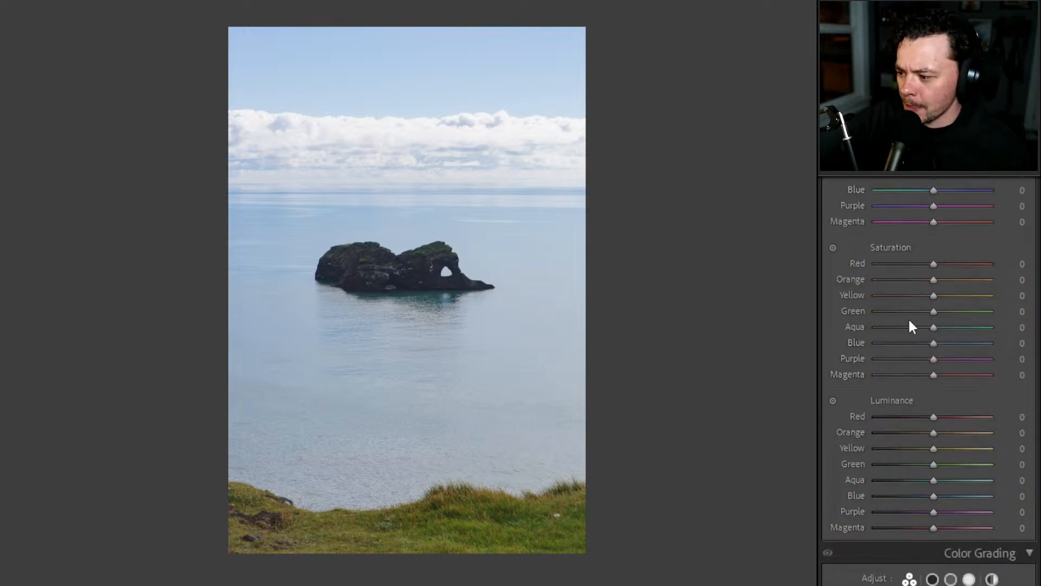
pyautogui.moveTo(934, 342)
pyautogui.mouseDown()
pyautogui.moveTo(897, 342)
pyautogui.moveTo(966, 346)
pyautogui.moveTo(931, 329)
pyautogui.moveTo(966, 329)
pyautogui.moveTo(911, 329)
pyautogui.moveTo(939, 333)
pyautogui.moveTo(923, 318)
pyautogui.moveTo(941, 325)
pyautogui.moveTo(930, 326)
pyautogui.mouseUp()
pyautogui.scroll(3, 918, 284)
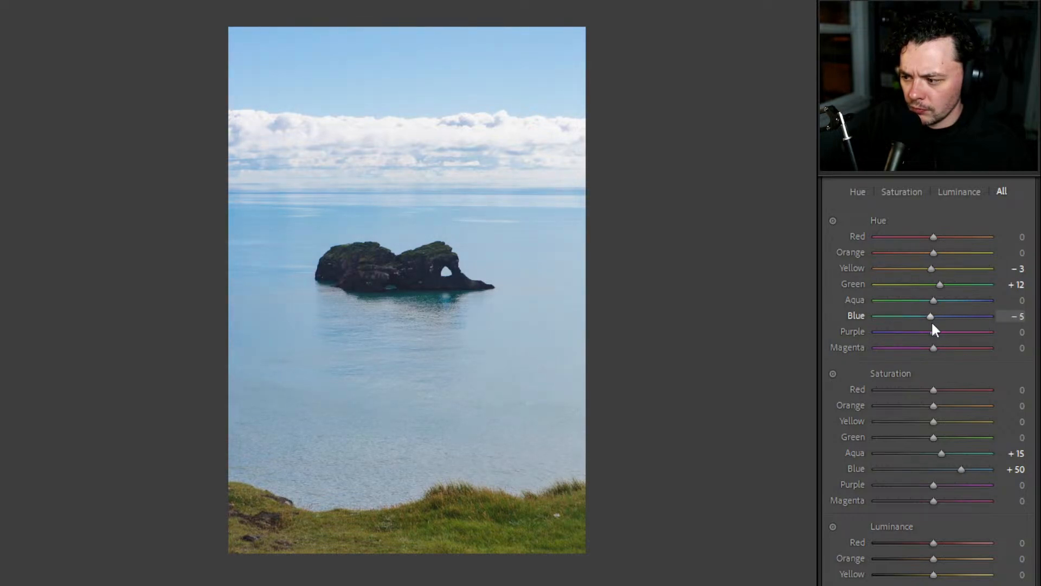
# - Set the Color Mixer's Aqua hue to +10 and saturation to Orange +23, Yellow −15 and Green −79
pyautogui.moveTo(932, 300)
pyautogui.mouseDown()
pyautogui.moveTo(919, 301)
pyautogui.moveTo(946, 303)
pyautogui.moveTo(914, 305)
pyautogui.moveTo(960, 307)
pyautogui.moveTo(938, 307)
pyautogui.mouseUp()
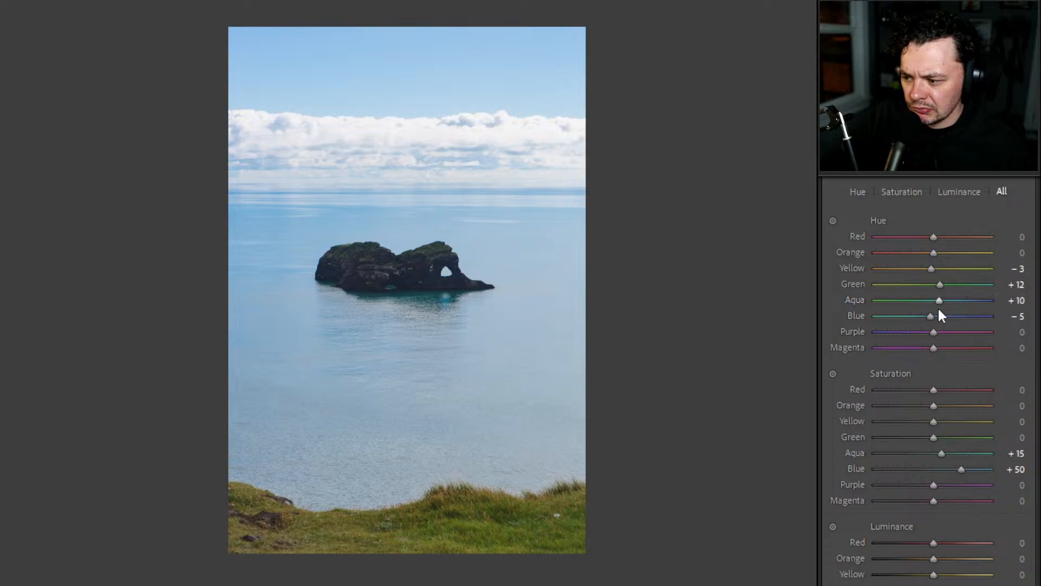
pyautogui.scroll(-2, 900, 325)
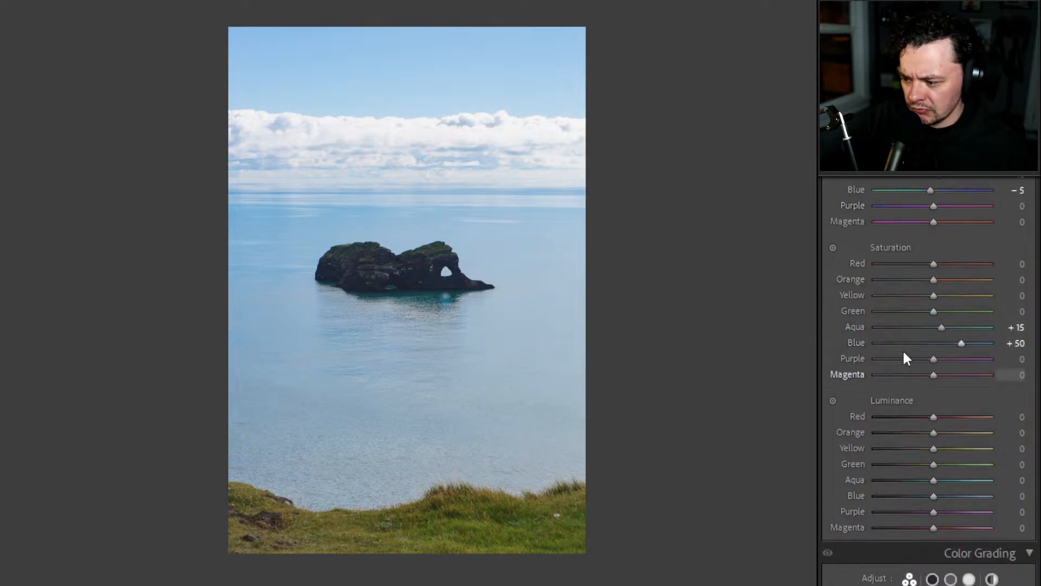
pyautogui.moveTo(867, 316); pyautogui.dragTo(926, 296)
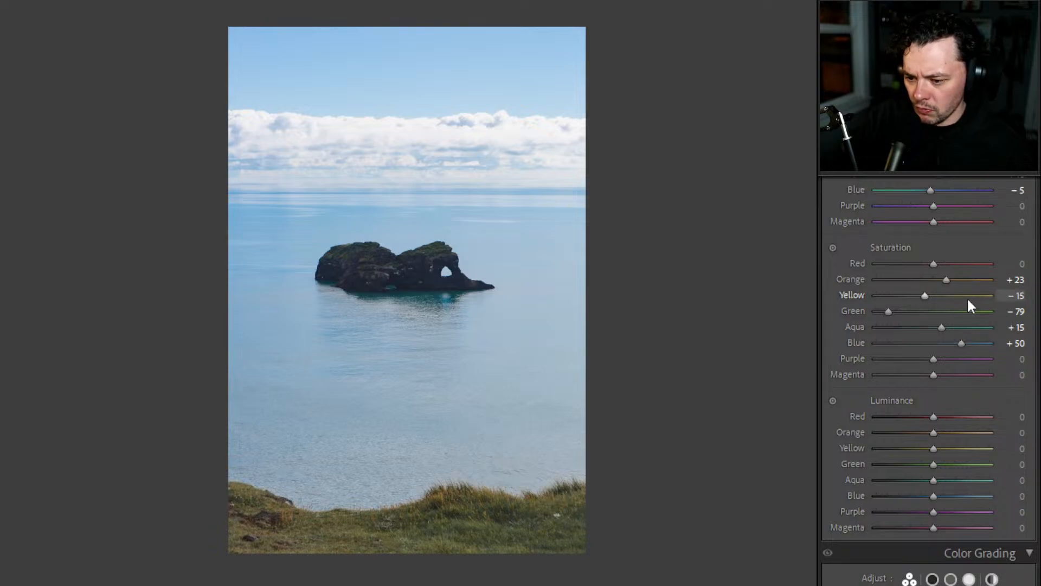
# - Set the Color Mixer luminance to Orange +16, Yellow +24, Green −33 and Blue +10
pyautogui.scroll(-3, 968, 297)
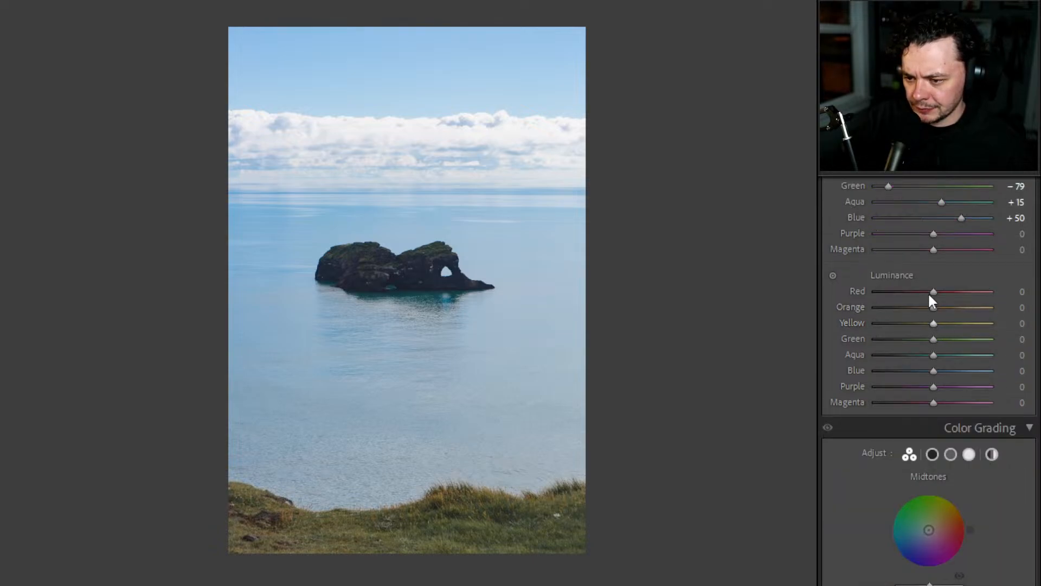
pyautogui.scroll(-3, 929, 292)
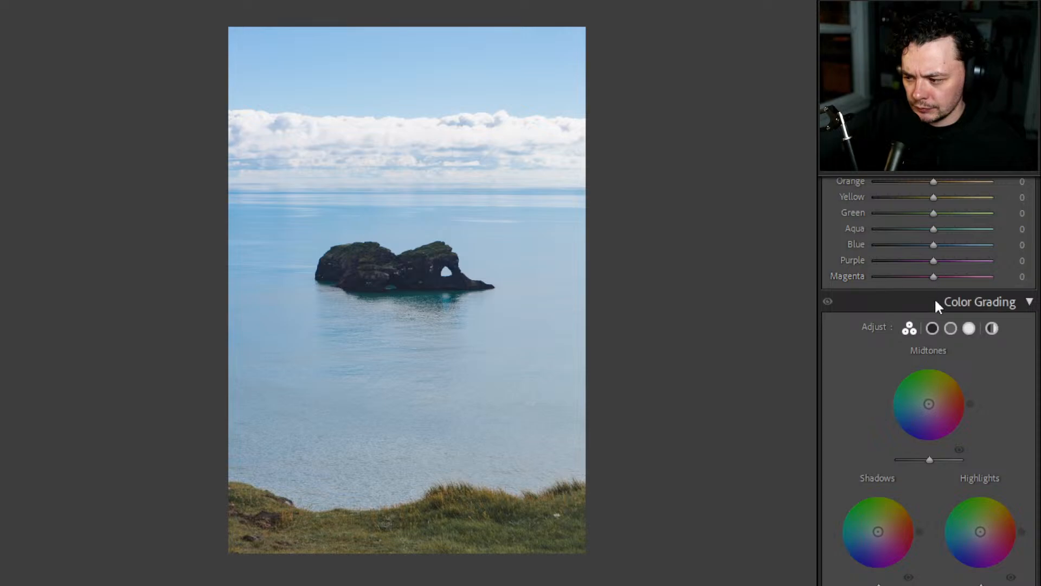
pyautogui.scroll(3, 935, 298)
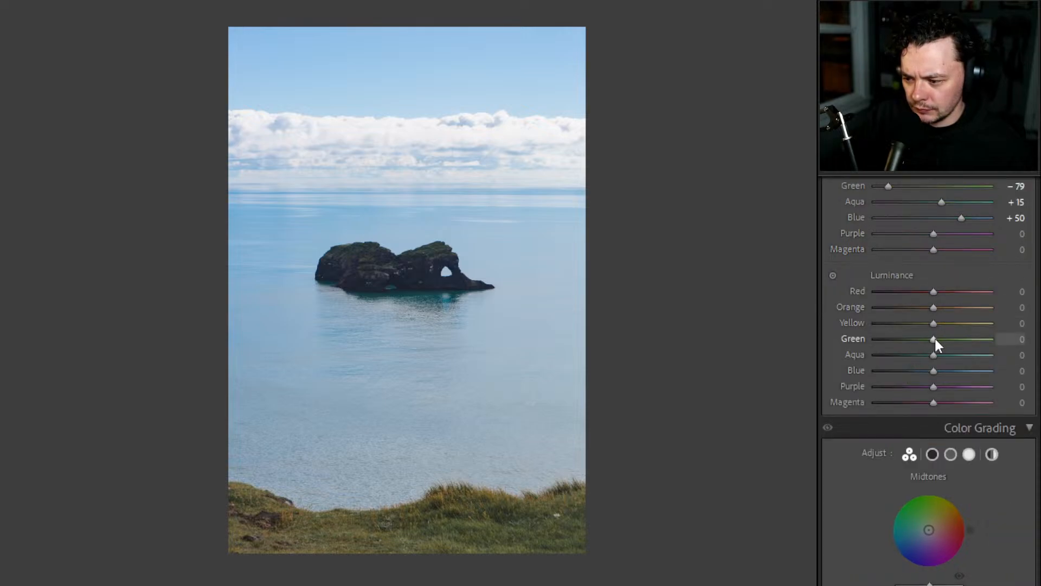
pyautogui.moveTo(934, 339)
pyautogui.mouseDown()
pyautogui.moveTo(978, 340)
pyautogui.moveTo(880, 344)
pyautogui.moveTo(943, 343)
pyautogui.moveTo(914, 346)
pyautogui.moveTo(934, 325)
pyautogui.moveTo(978, 324)
pyautogui.moveTo(933, 329)
pyautogui.moveTo(953, 335)
pyautogui.moveTo(960, 316)
pyautogui.moveTo(923, 326)
pyautogui.moveTo(938, 327)
pyautogui.mouseUp()
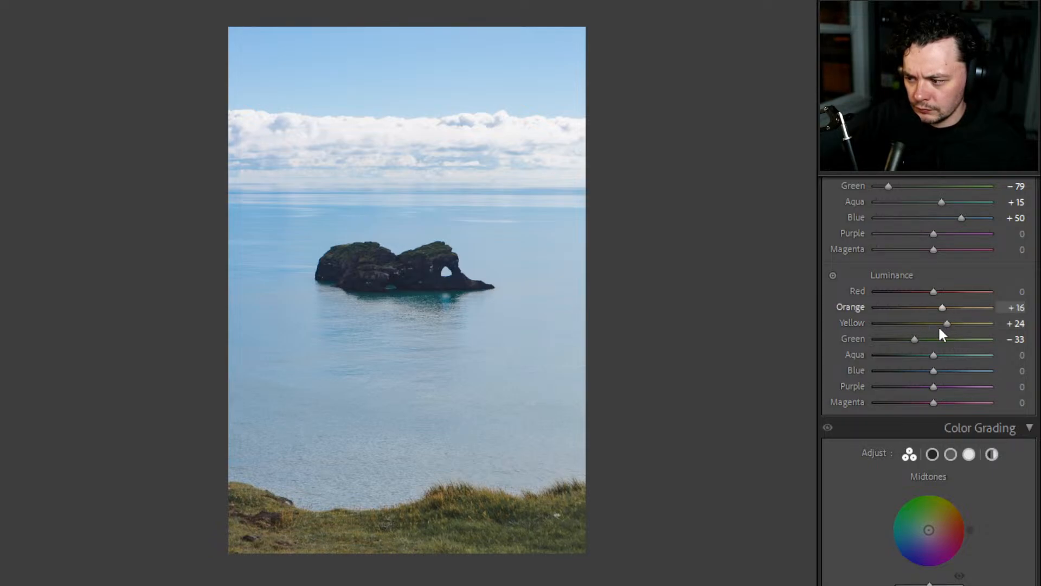
pyautogui.moveTo(932, 370)
pyautogui.mouseDown()
pyautogui.moveTo(897, 369)
pyautogui.moveTo(937, 378)
pyautogui.mouseUp()
# - Examine the water around and below the arched rock up close, including its open area beside the reflection
pyautogui.click(443, 350)
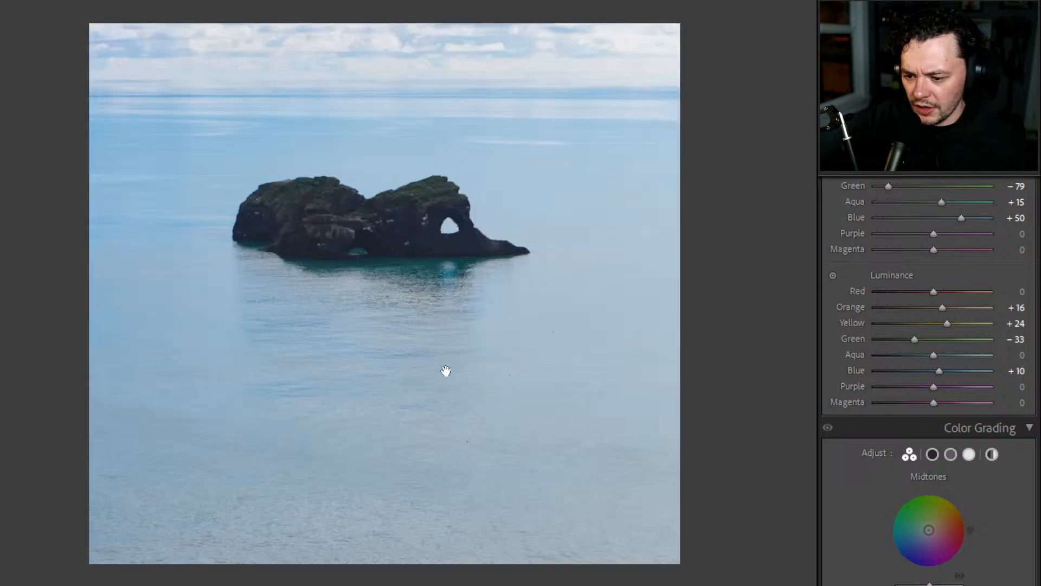
pyautogui.click(456, 353)
pyautogui.click(518, 407)
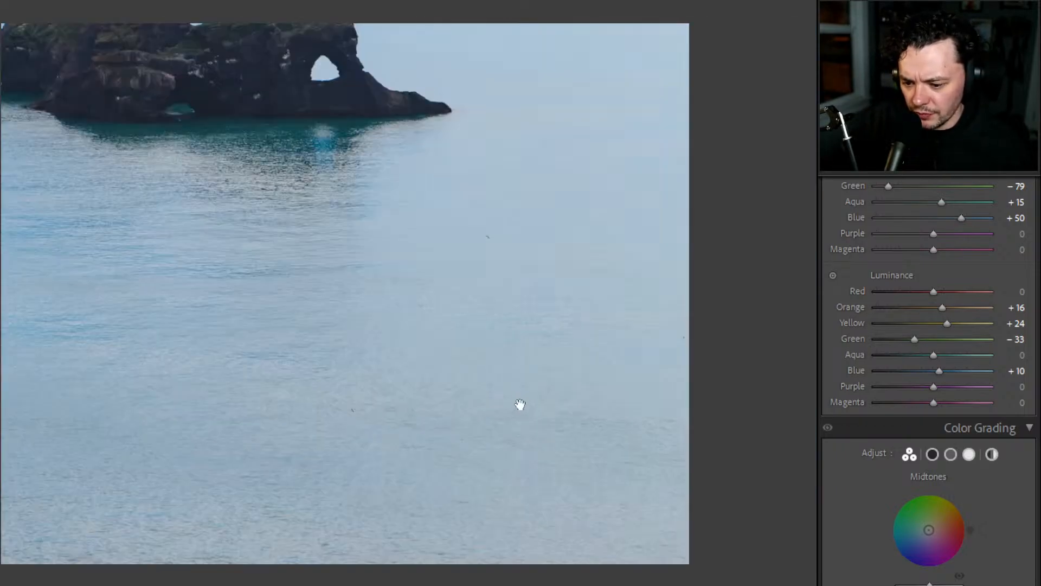
pyautogui.moveTo(520, 404); pyautogui.dragTo(450, 354)
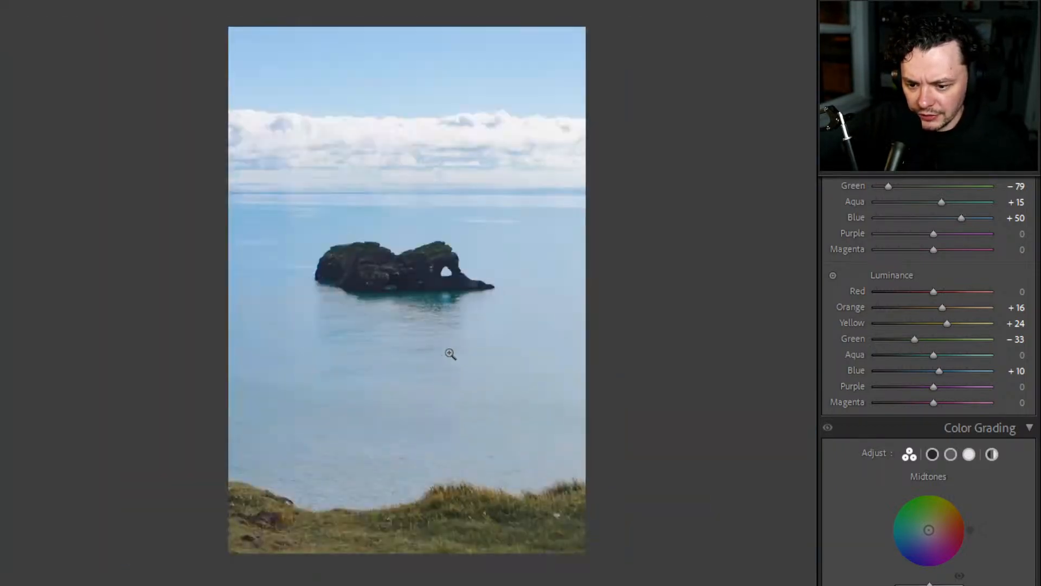
pyautogui.click(540, 332)
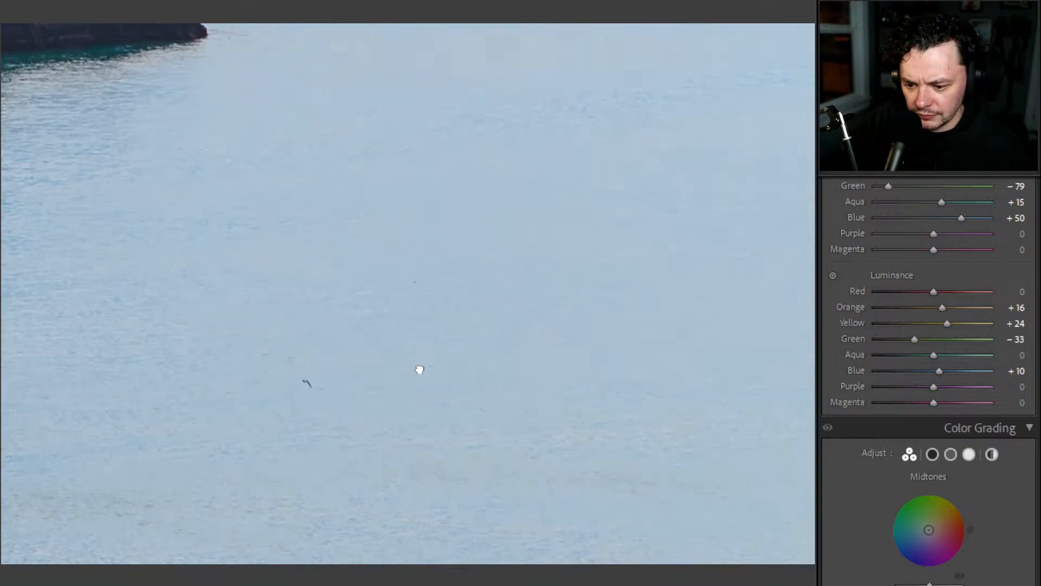
pyautogui.click(420, 369)
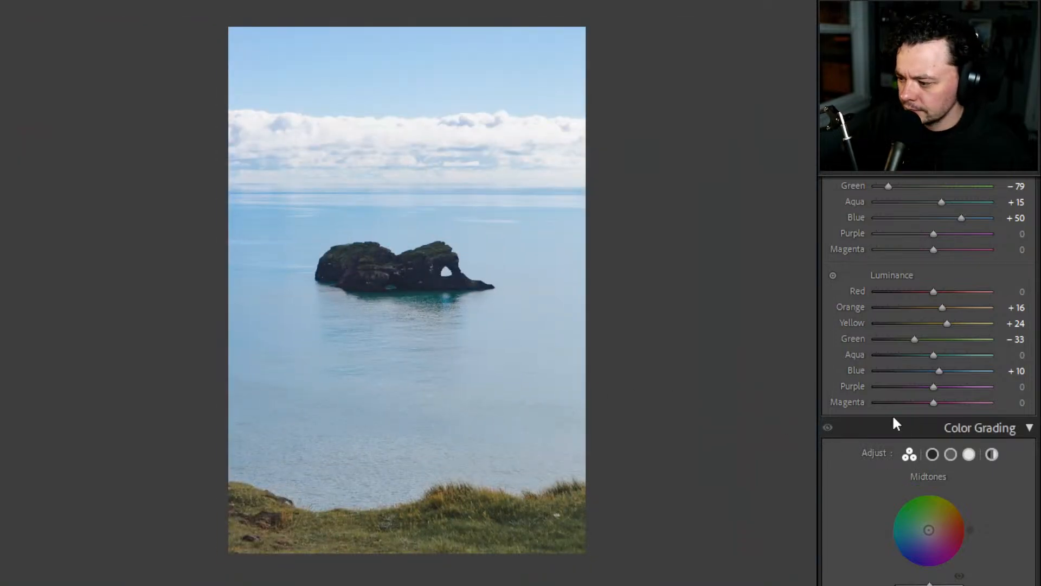
# - Color grade with a slight yellow tint and brighter luminance in the shadows, slightly darker midtones and highlight luminance of +11
pyautogui.scroll(-6, 884, 415)
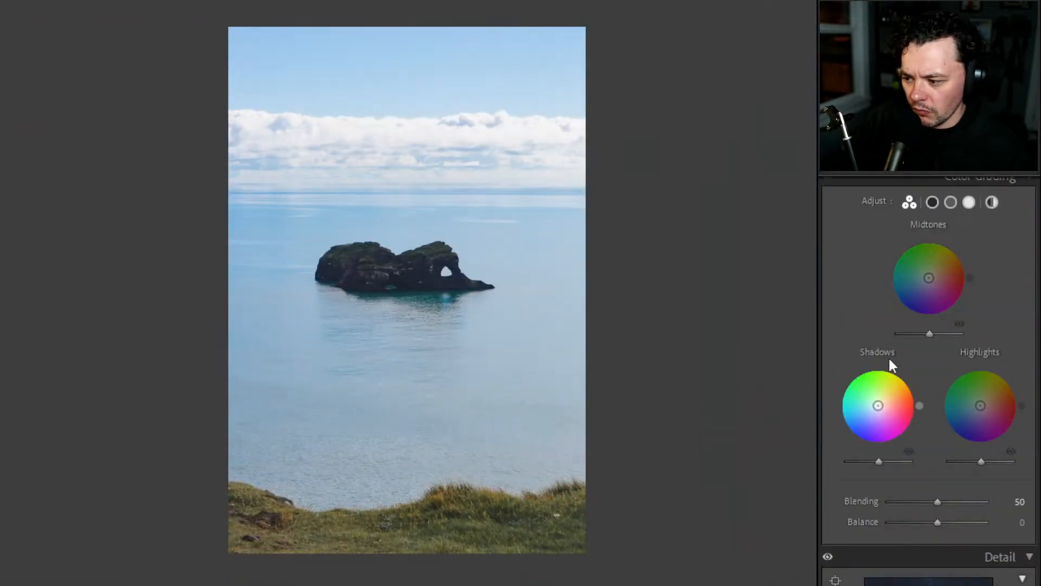
pyautogui.moveTo(878, 406)
pyautogui.mouseDown()
pyautogui.moveTo(877, 397)
pyautogui.moveTo(890, 400)
pyautogui.moveTo(881, 412)
pyautogui.moveTo(865, 405)
pyautogui.moveTo(888, 398)
pyautogui.moveTo(879, 404)
pyautogui.moveTo(886, 386)
pyautogui.moveTo(883, 397)
pyautogui.mouseUp()
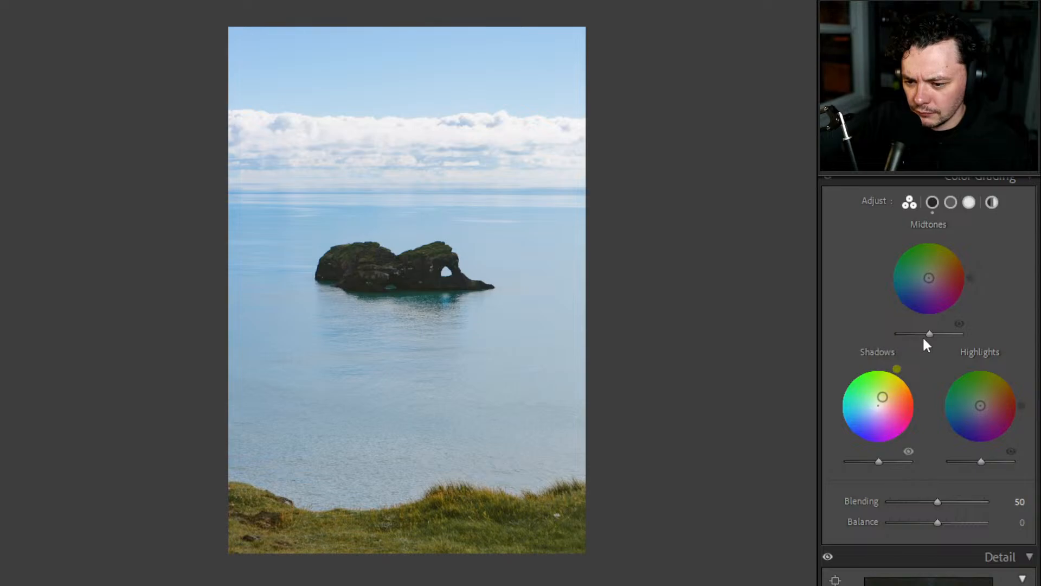
pyautogui.moveTo(929, 277)
pyautogui.mouseDown()
pyautogui.moveTo(940, 278)
pyautogui.moveTo(925, 290)
pyautogui.moveTo(910, 283)
pyautogui.moveTo(938, 271)
pyautogui.moveTo(941, 253)
pyautogui.moveTo(929, 278)
pyautogui.mouseUp()
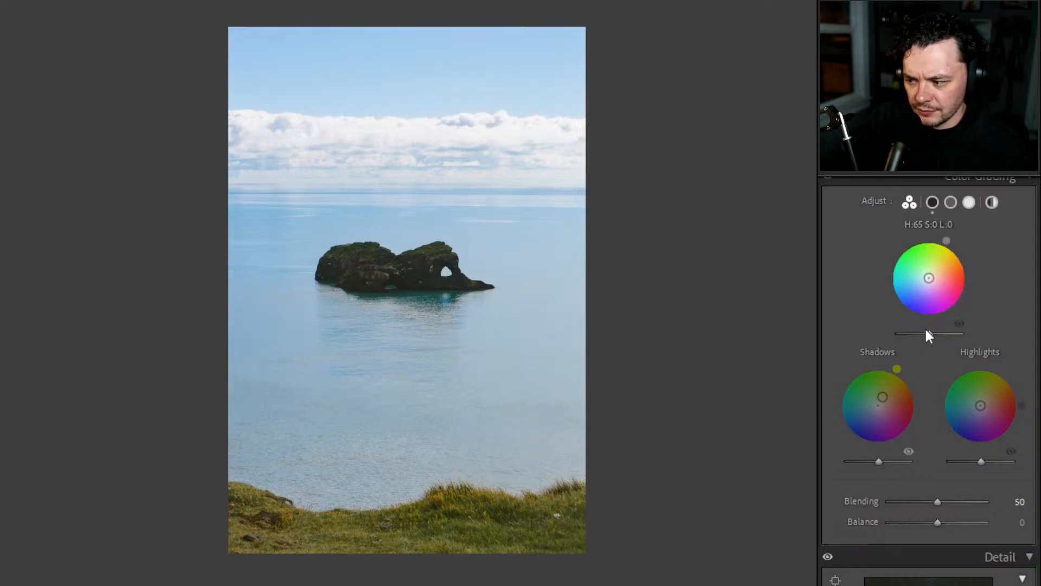
pyautogui.moveTo(929, 334)
pyautogui.mouseDown()
pyautogui.moveTo(896, 342)
pyautogui.moveTo(929, 342)
pyautogui.mouseUp()
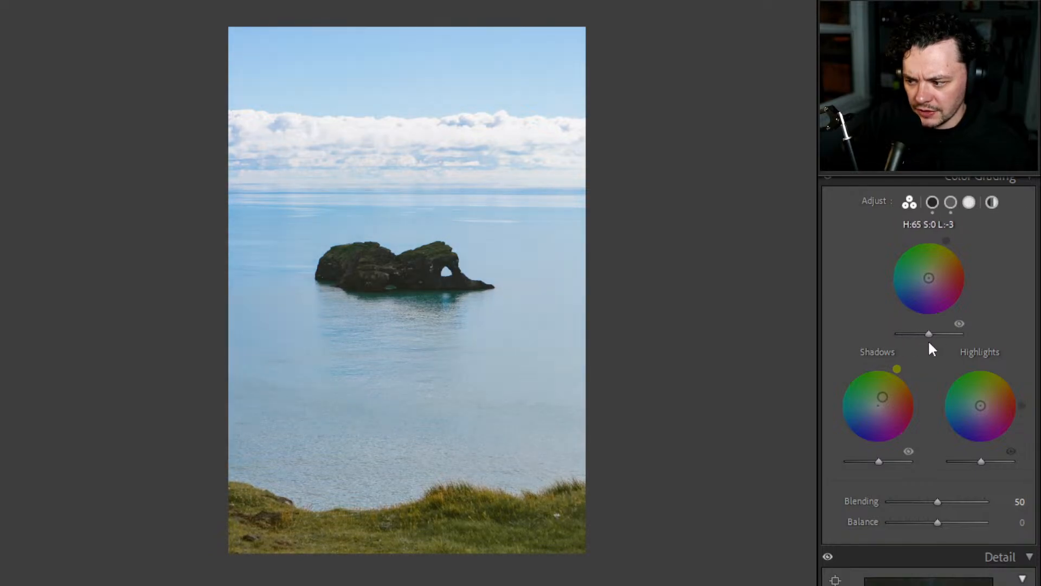
pyautogui.moveTo(878, 461)
pyautogui.mouseDown()
pyautogui.moveTo(860, 465)
pyautogui.moveTo(882, 465)
pyautogui.mouseUp()
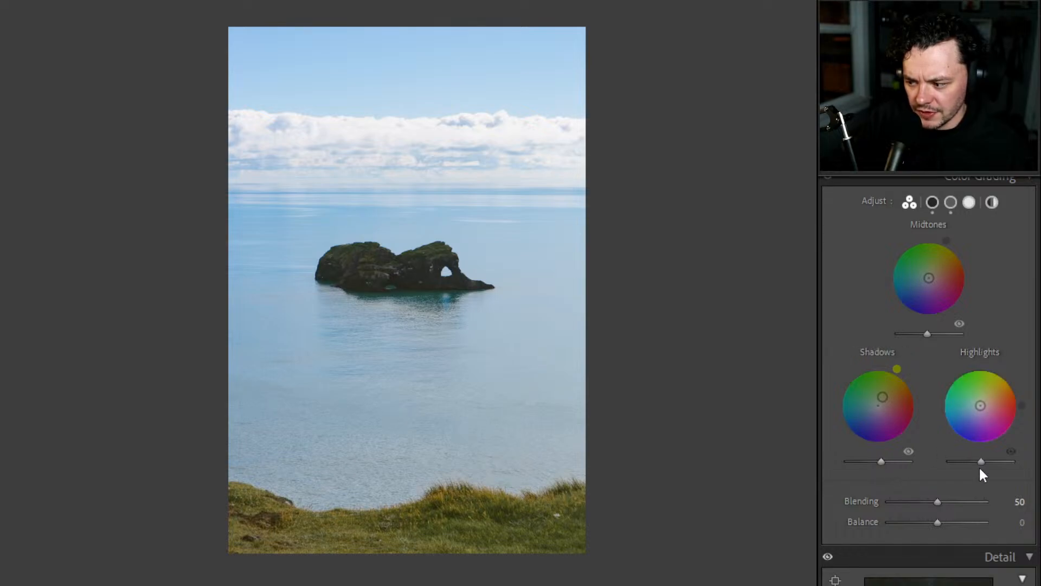
pyautogui.moveTo(981, 461)
pyautogui.mouseDown()
pyautogui.moveTo(995, 462)
pyautogui.moveTo(962, 462)
pyautogui.moveTo(997, 462)
pyautogui.moveTo(984, 464)
pyautogui.mouseUp()
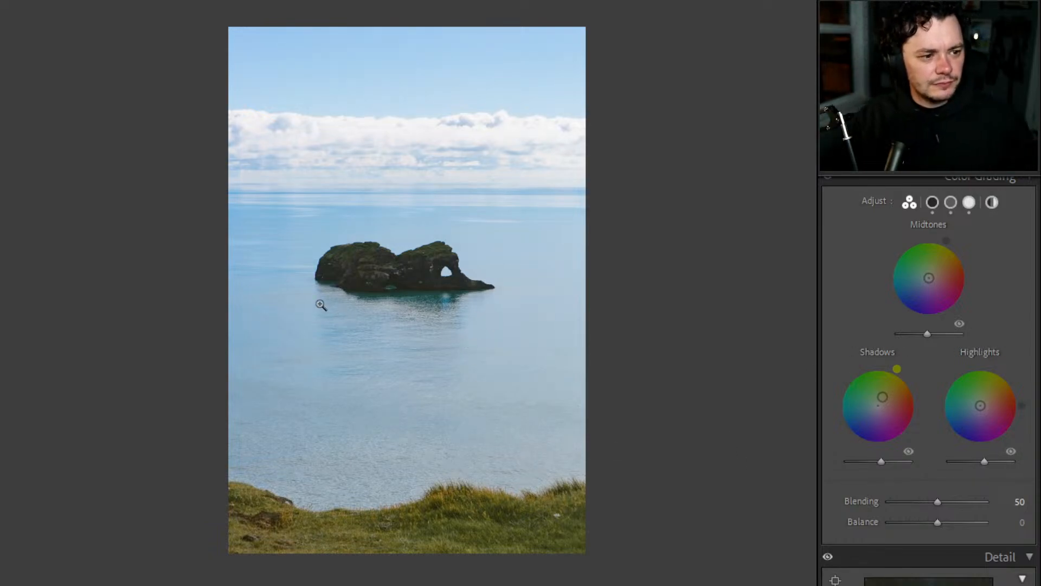
pyautogui.scroll(3, 1000, 364)
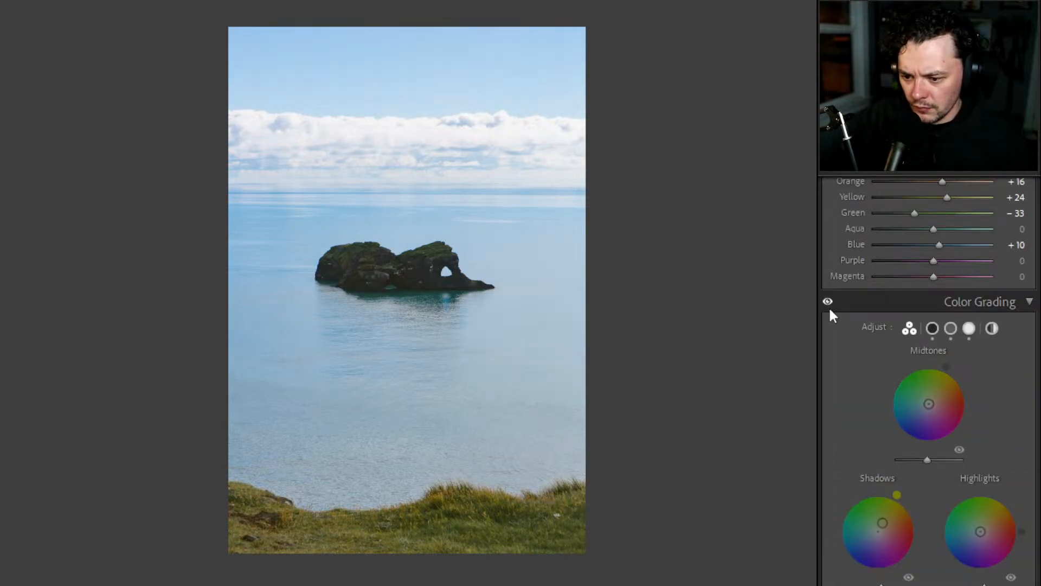
pyautogui.scroll(-3, 833, 320)
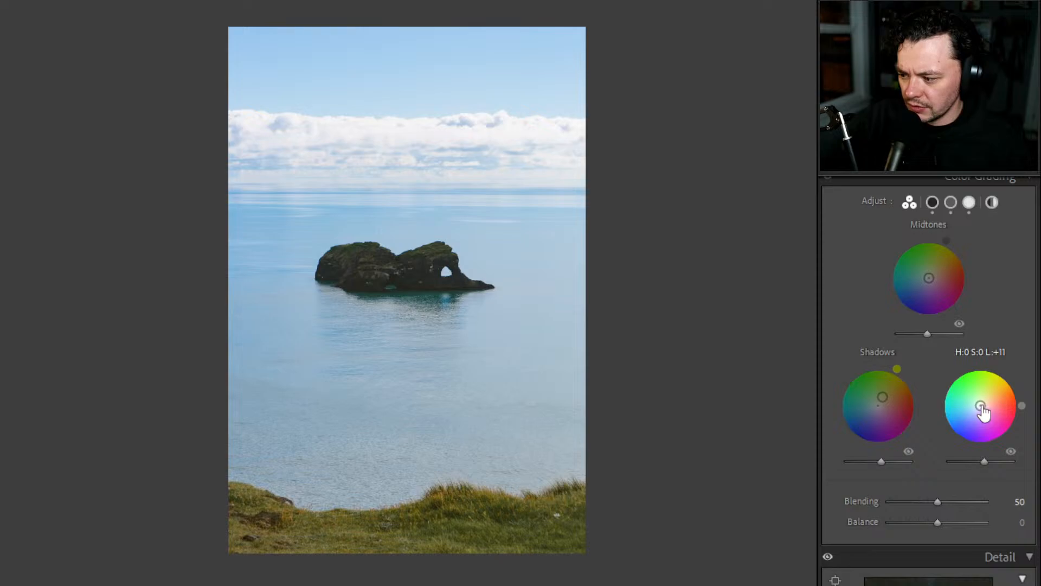
# - Try an orange tint in the color grading highlights at hue 27 and saturation 33, and reset it
pyautogui.moveTo(981, 406)
pyautogui.mouseDown()
pyautogui.moveTo(949, 380)
pyautogui.moveTo(986, 396)
pyautogui.moveTo(991, 407)
pyautogui.moveTo(968, 416)
pyautogui.moveTo(967, 401)
pyautogui.moveTo(998, 393)
pyautogui.moveTo(984, 412)
pyautogui.moveTo(990, 400)
pyautogui.mouseUp()
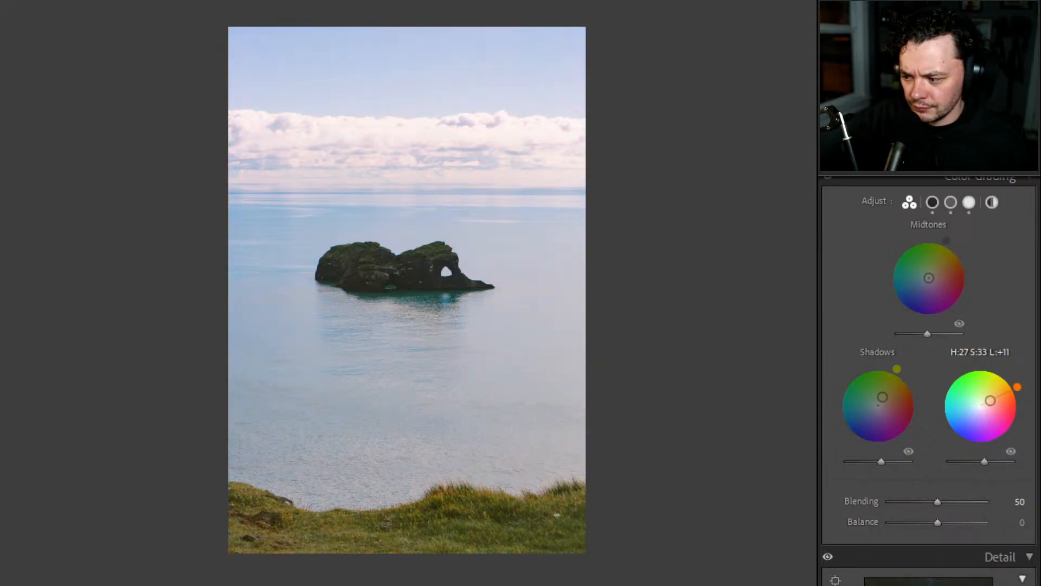
pyautogui.doubleClick(992, 400)
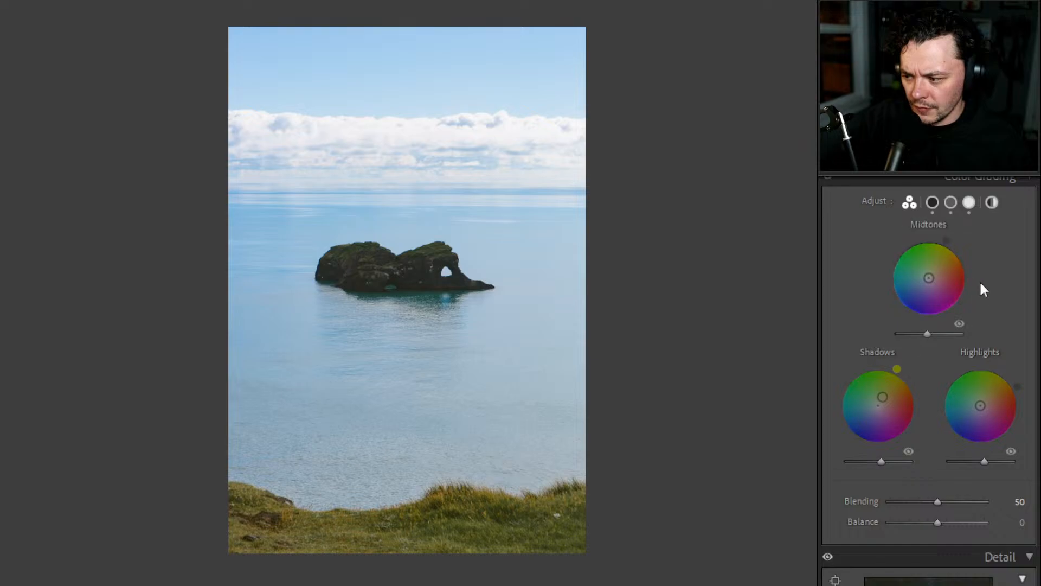
pyautogui.scroll(3, 917, 245)
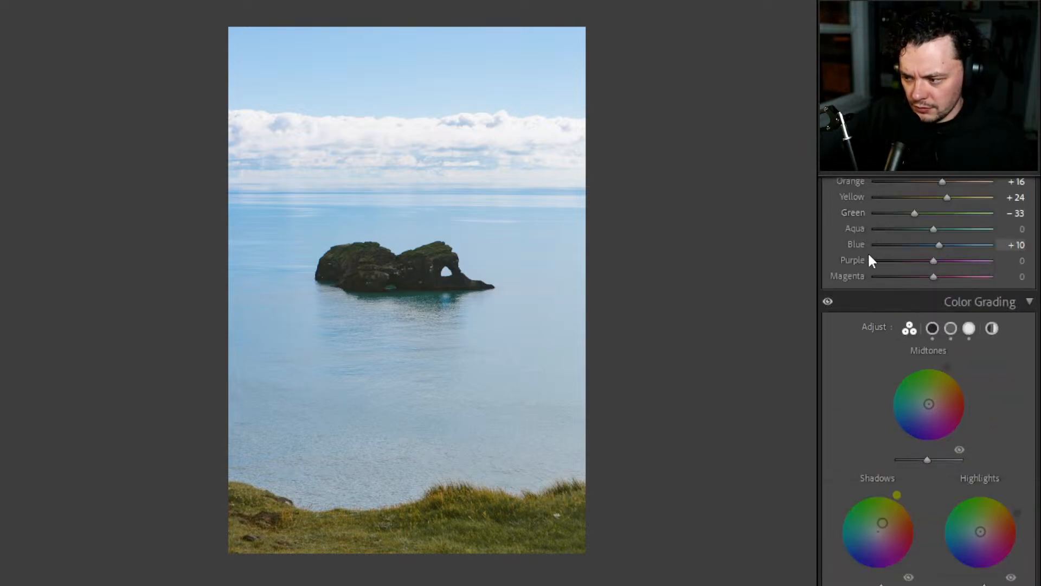
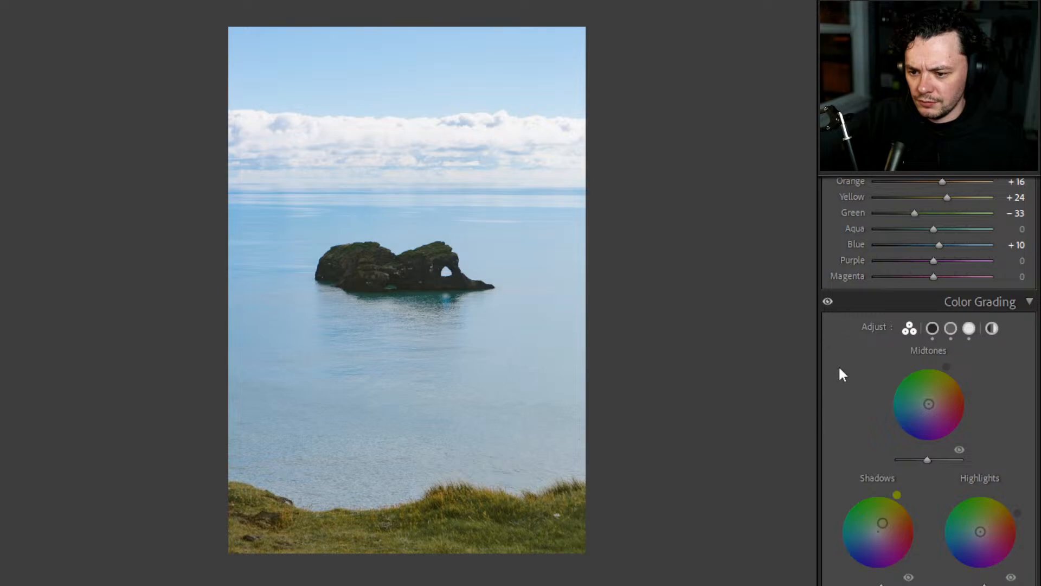
# - Adjust the Blending amount between the color grading's tonal ranges
pyautogui.scroll(-9, 862, 350)
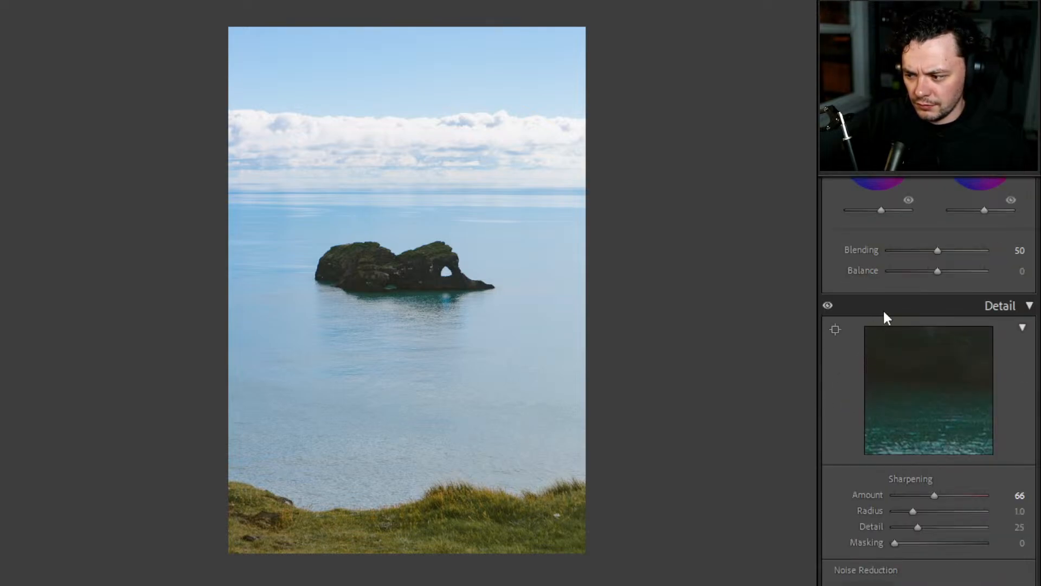
pyautogui.scroll(3, 883, 308)
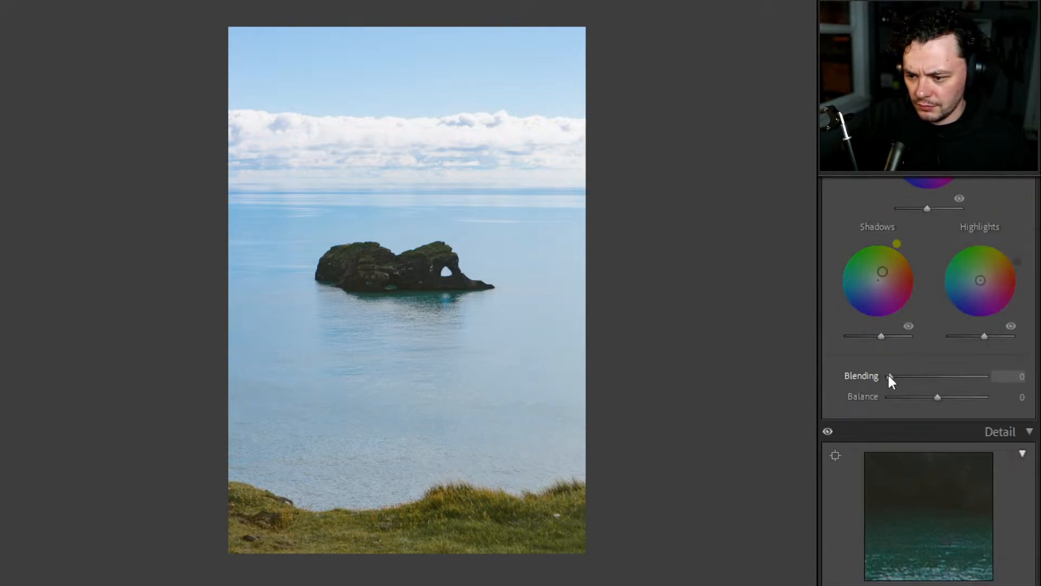
pyautogui.moveTo(881, 380); pyautogui.dragTo(910, 387)
# - Examine the fine detail and noise in the water, horizon and rock at high magnification
pyautogui.scroll(-5, 890, 380)
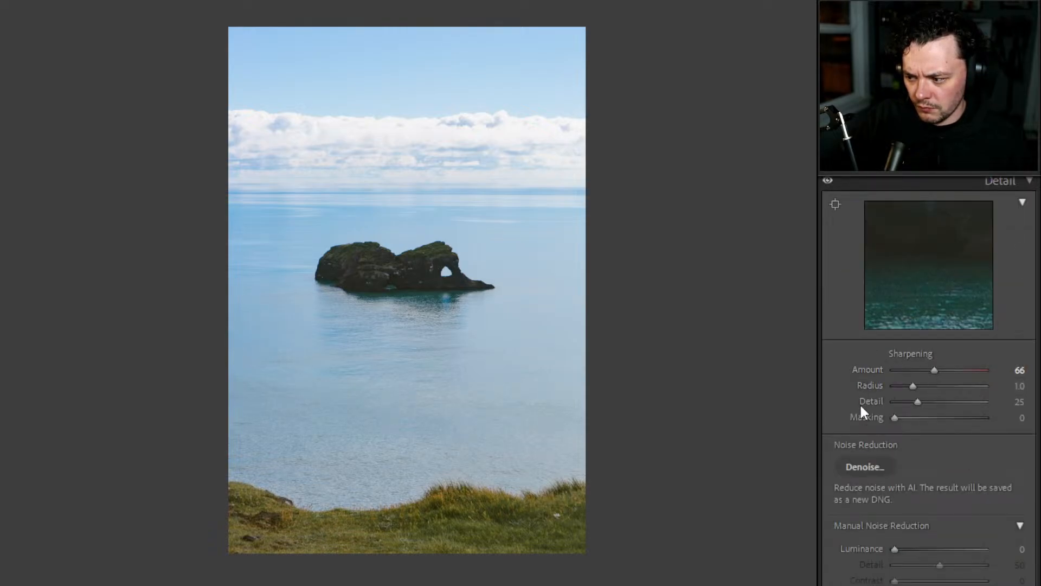
pyautogui.scroll(-2, 862, 404)
pyautogui.click(434, 367)
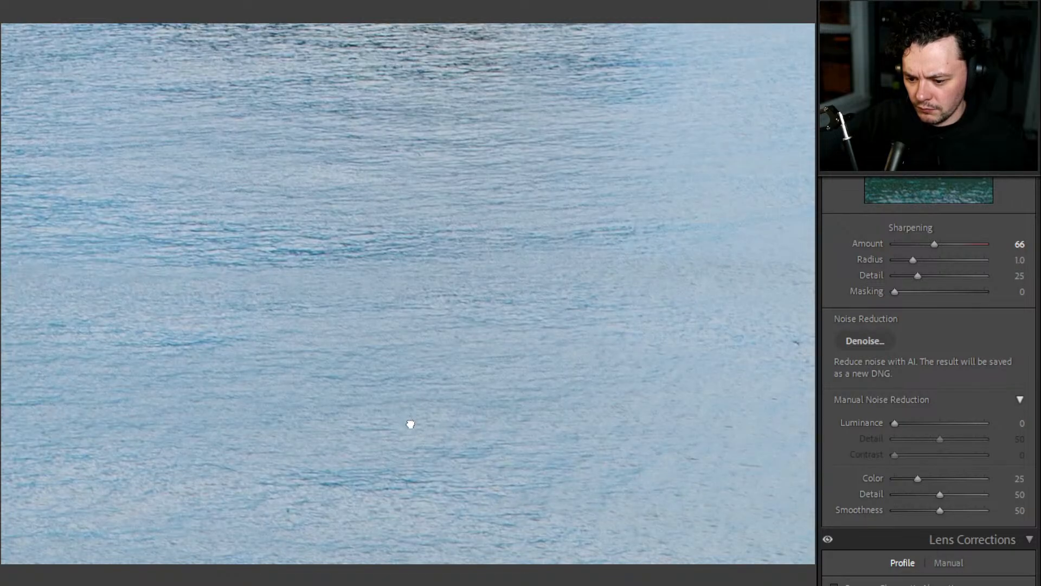
pyautogui.click(409, 423)
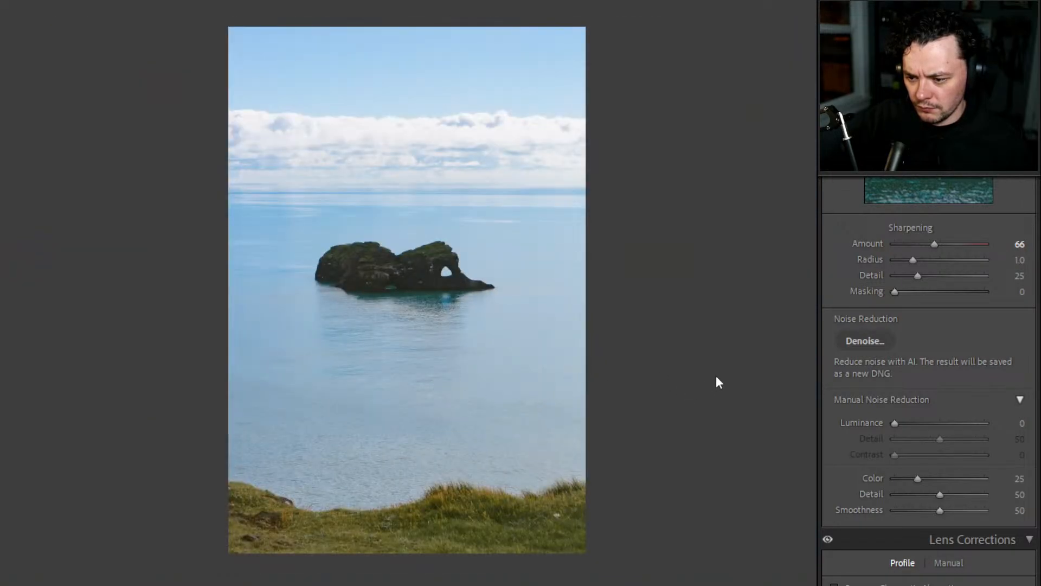
pyautogui.click(388, 202)
pyautogui.click(338, 188)
pyautogui.click(406, 272)
pyautogui.click(406, 273)
# - Enable Remove Chromatic Aberration in the lens corrections and check the edges of the arched rock up close
pyautogui.scroll(-5, 933, 378)
pyautogui.click(874, 336)
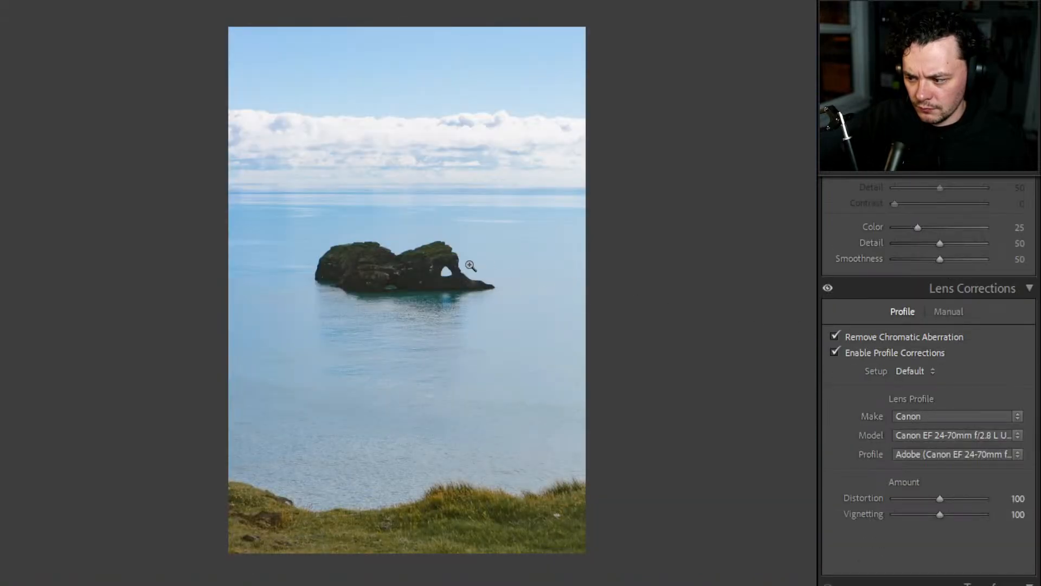
pyautogui.click(430, 249)
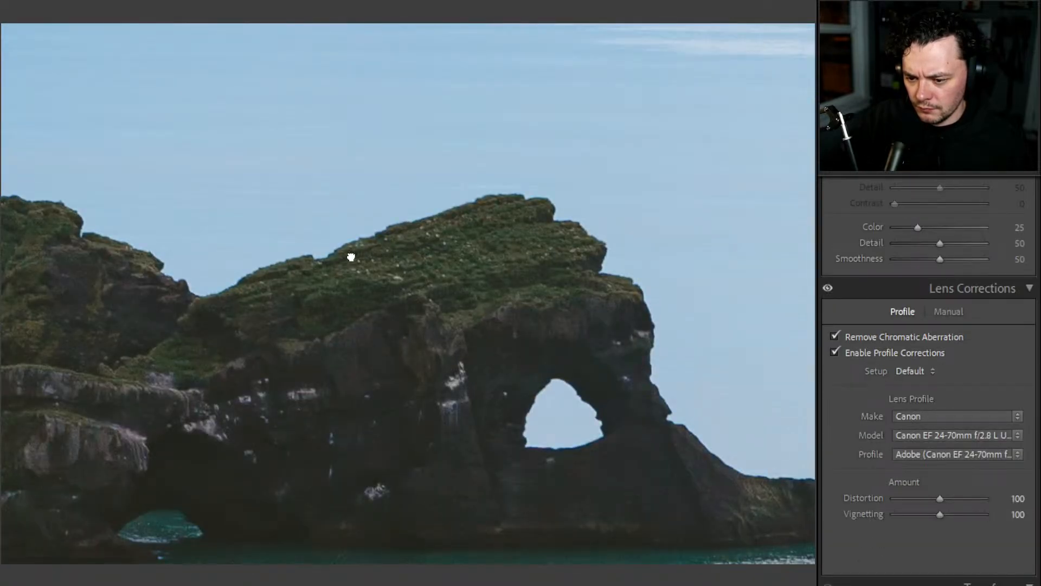
pyautogui.click(351, 257)
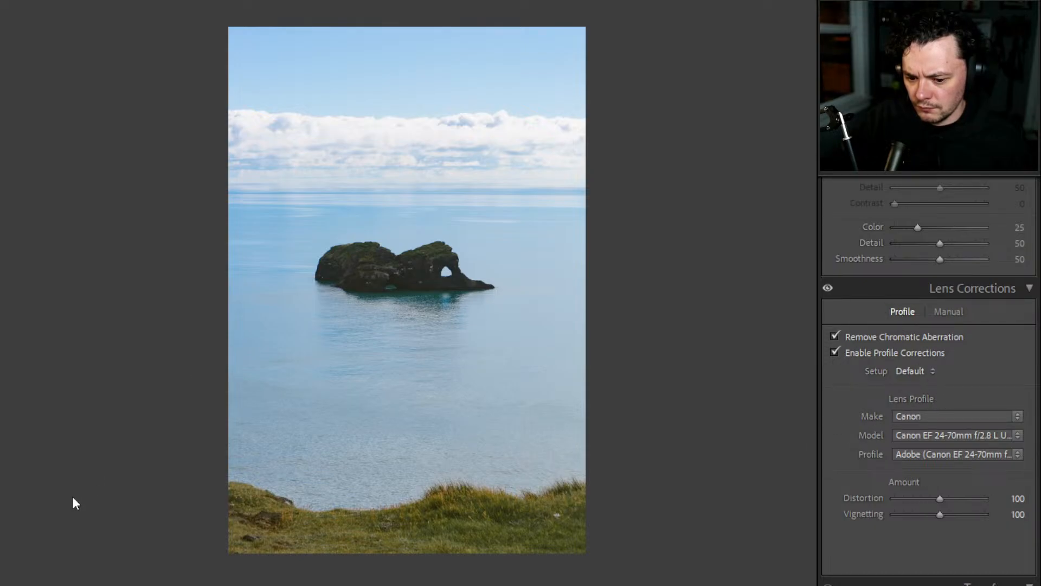
# - Compare the seascape side by side before and after the edits, and bring up the Transform settings
pyautogui.press('y')
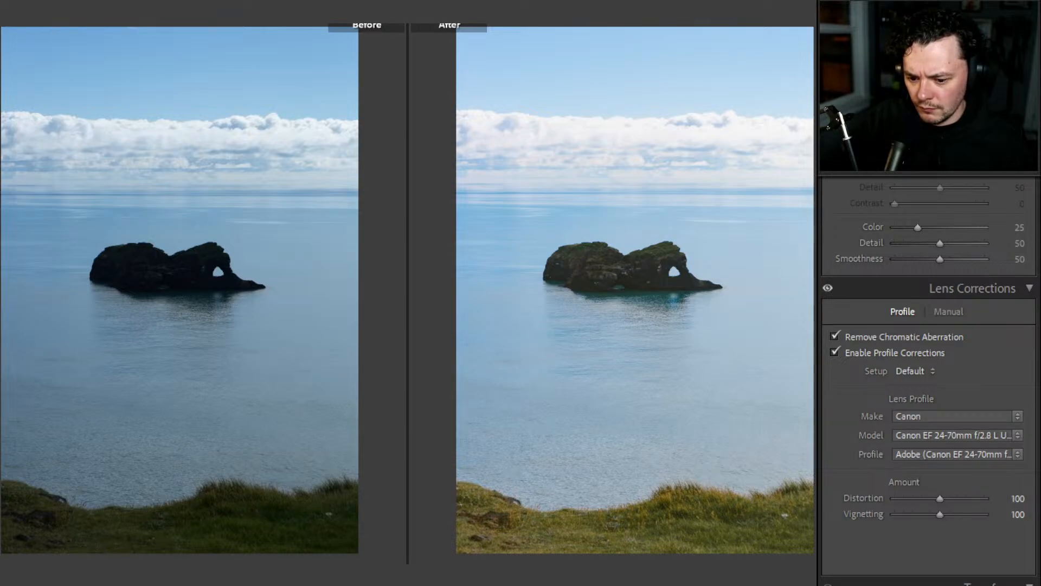
pyautogui.press('y')
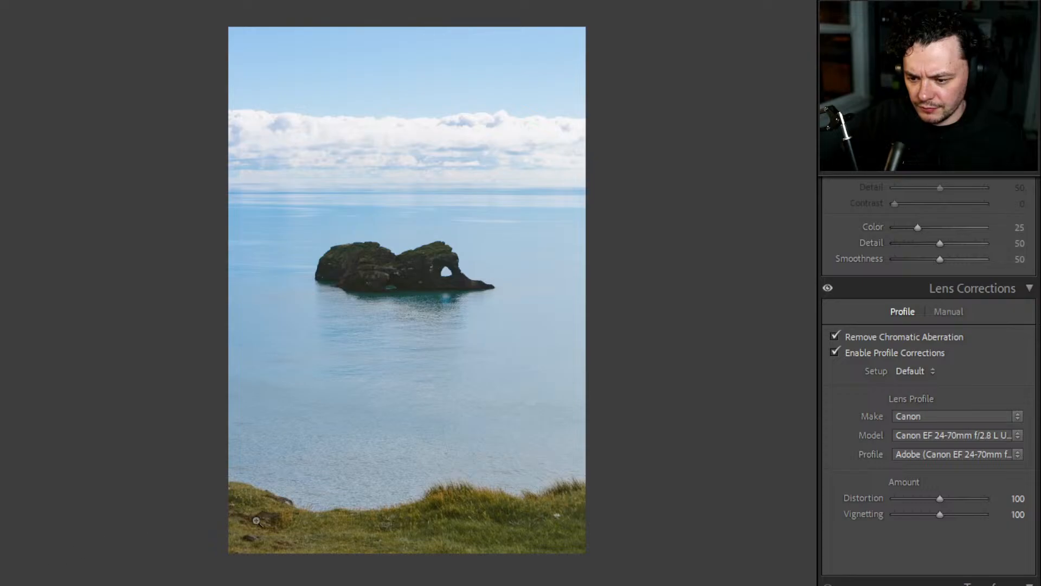
pyautogui.scroll(-6, 930, 337)
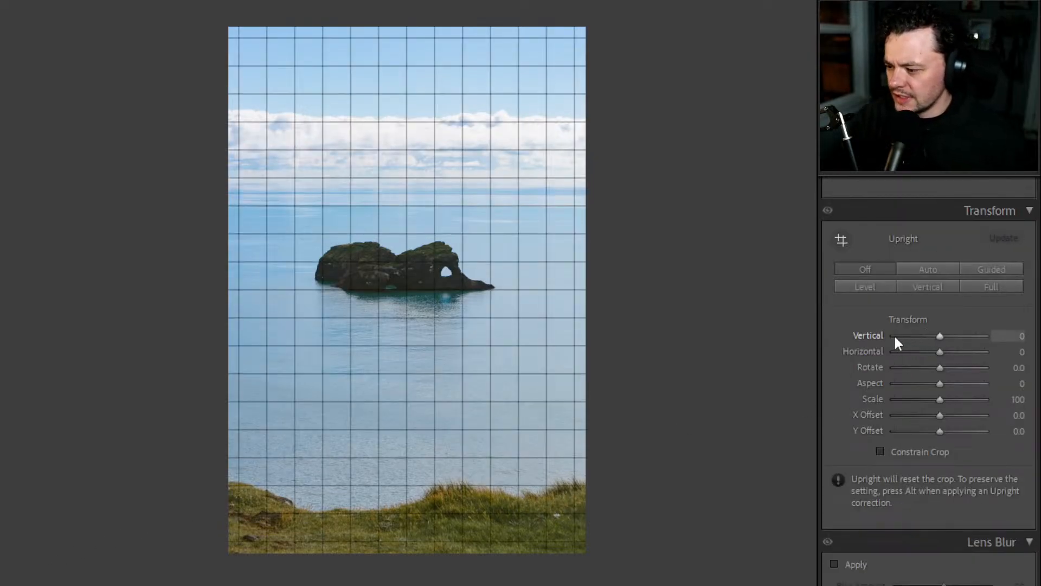
# - Look over the Effects and Calibration settings, return to the library grid and deselect the arched rock seascape
pyautogui.scroll(-4, 895, 337)
pyautogui.scroll(-5, 919, 340)
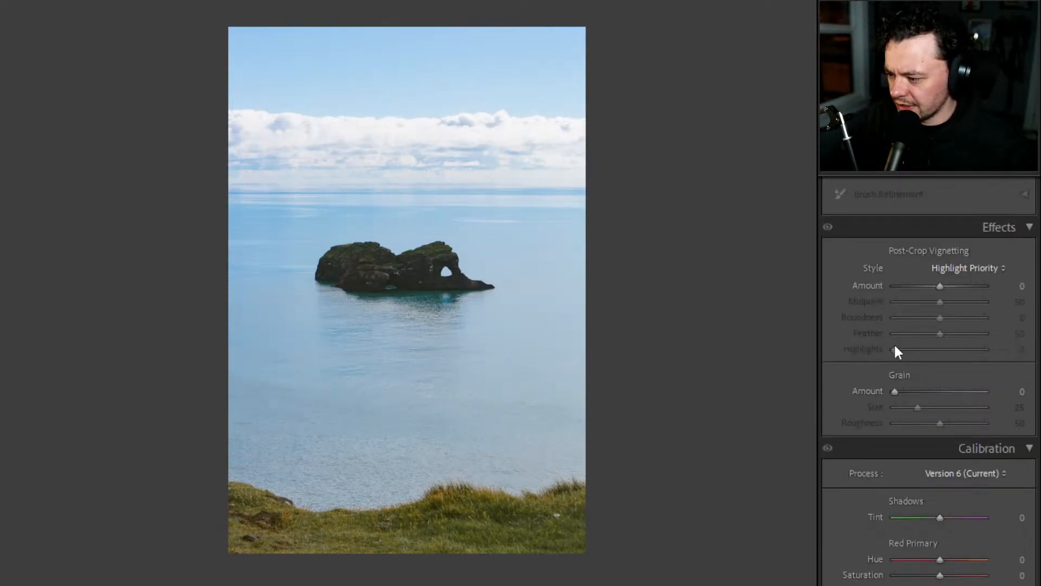
pyautogui.scroll(10, 895, 347)
pyautogui.scroll(12, 889, 363)
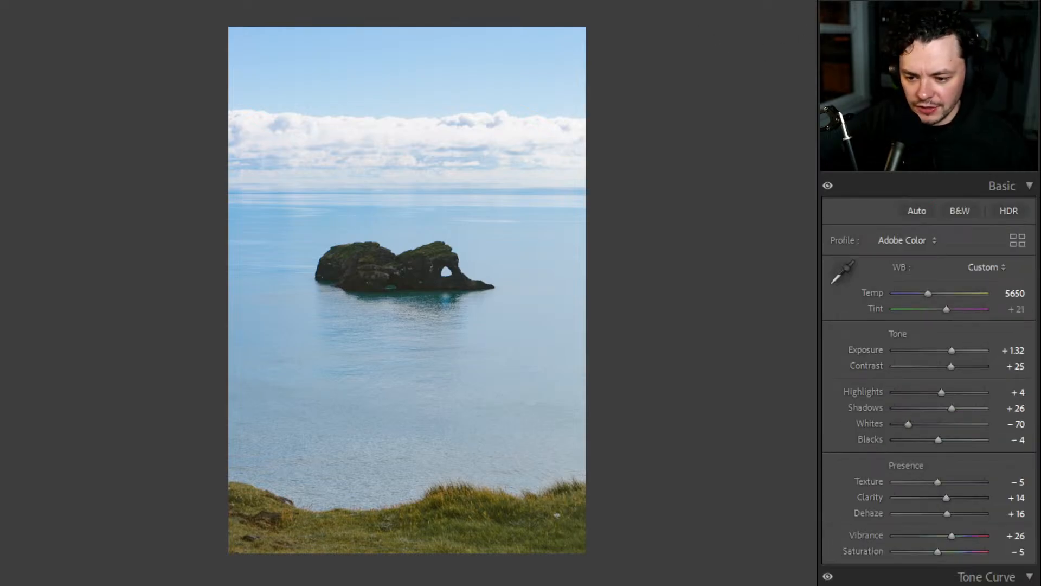
pyautogui.press('e')
pyautogui.press('g')
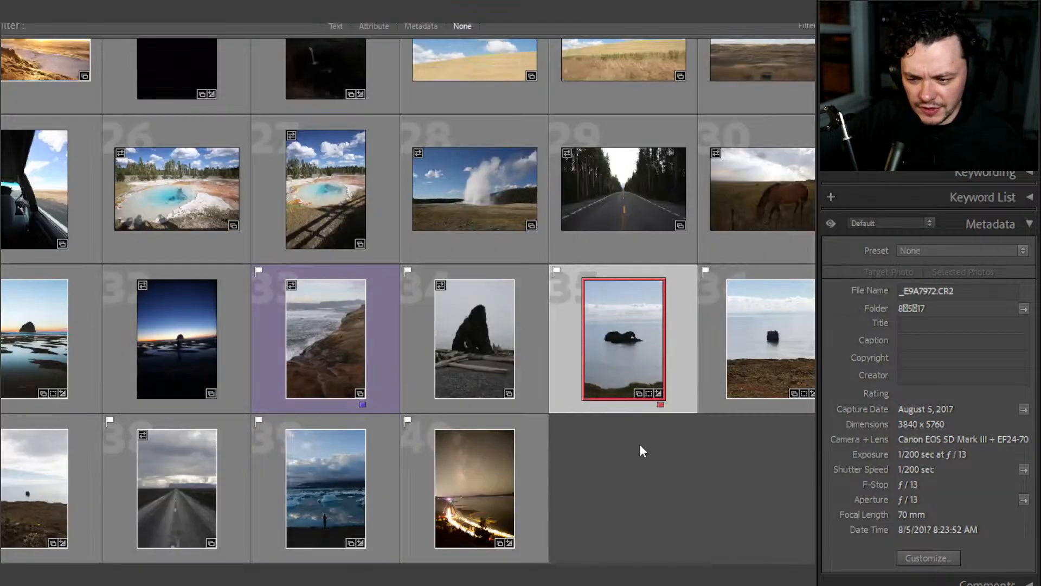
pyautogui.click(643, 458)
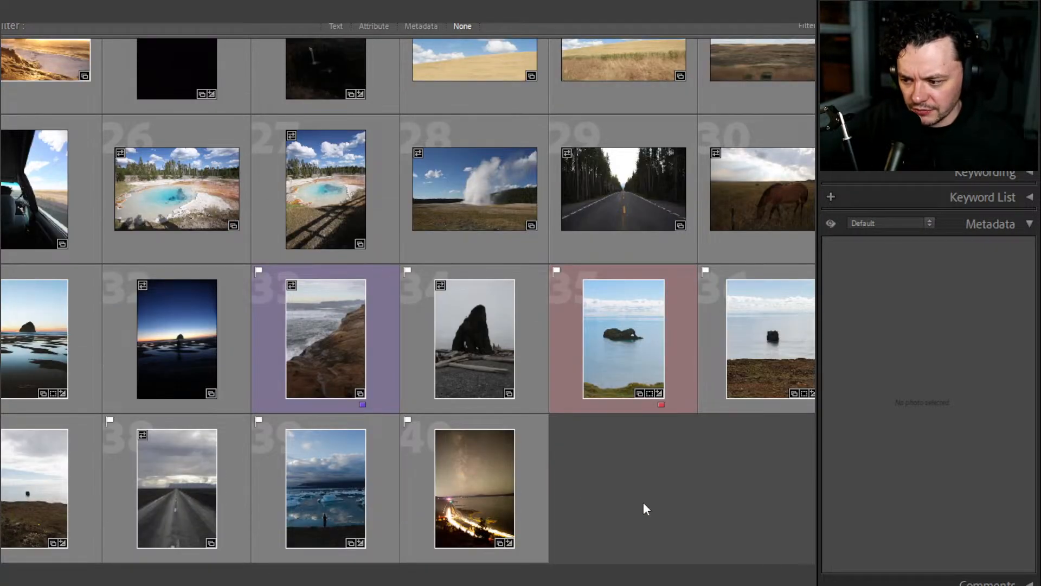
# - Preview the cliff-top photo with the distant sea stack, and browse the earlier photos in the grid
pyautogui.doubleClick(38, 485)
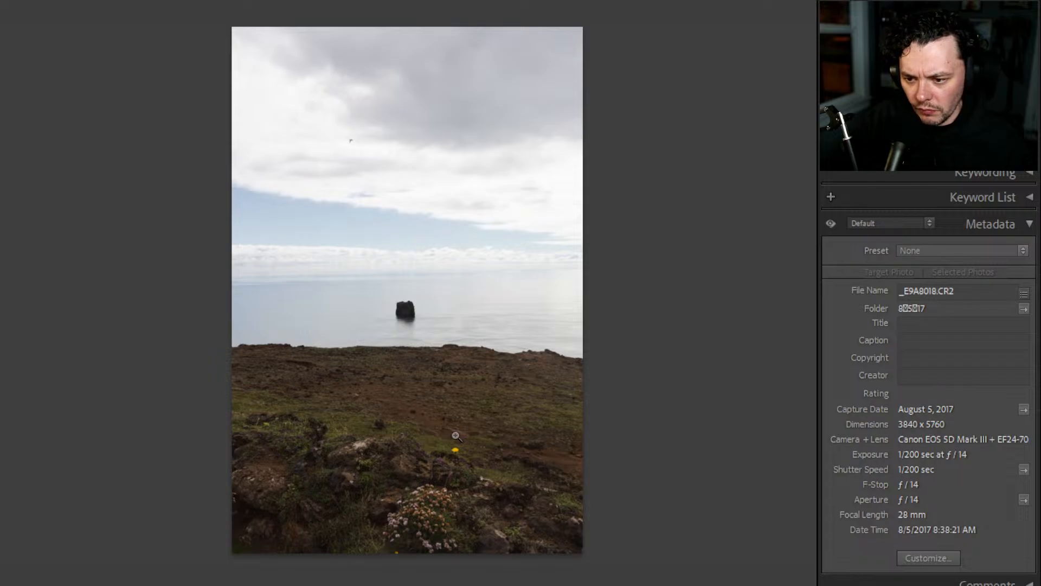
pyautogui.press('g')
pyautogui.click(660, 476)
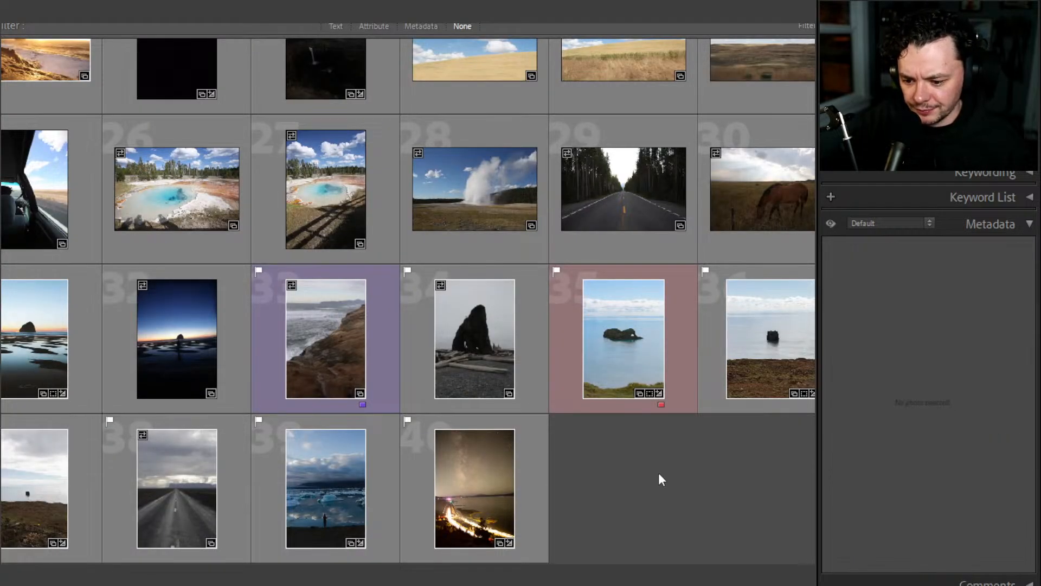
pyautogui.scroll(1, 601, 426)
pyautogui.scroll(1, 601, 428)
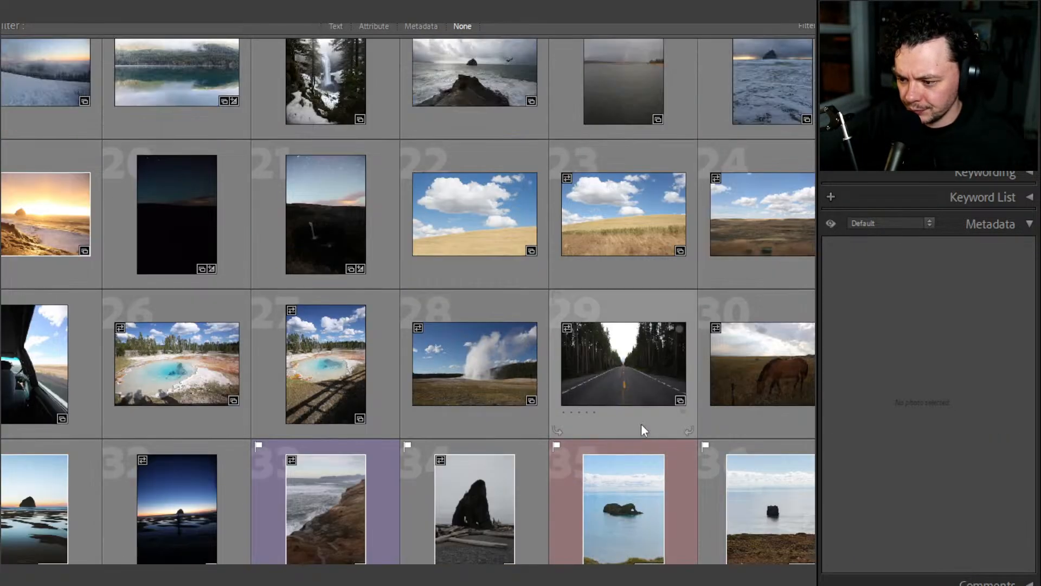
pyautogui.scroll(3, 383, 408)
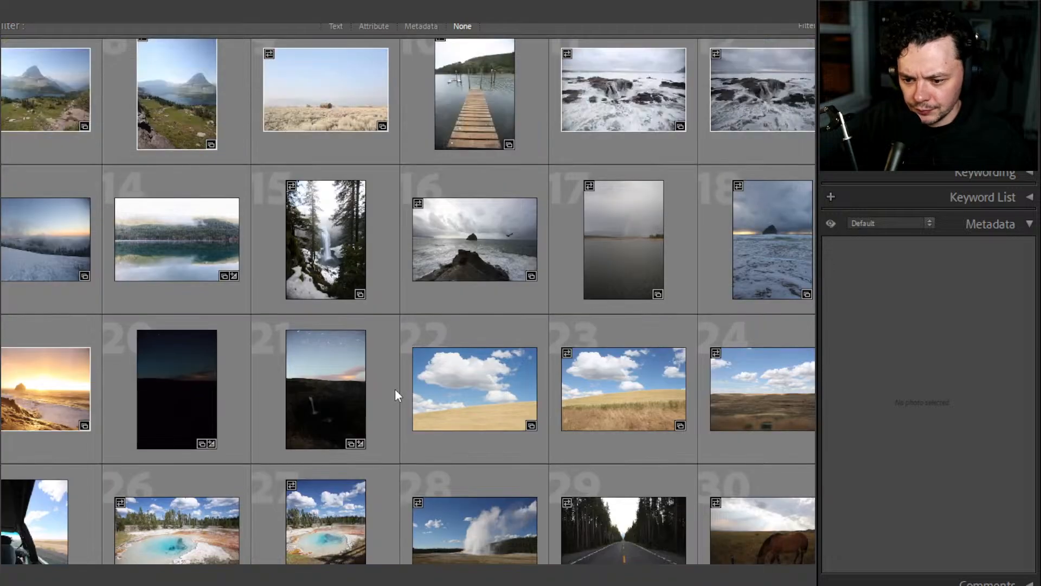
pyautogui.scroll(1, 399, 404)
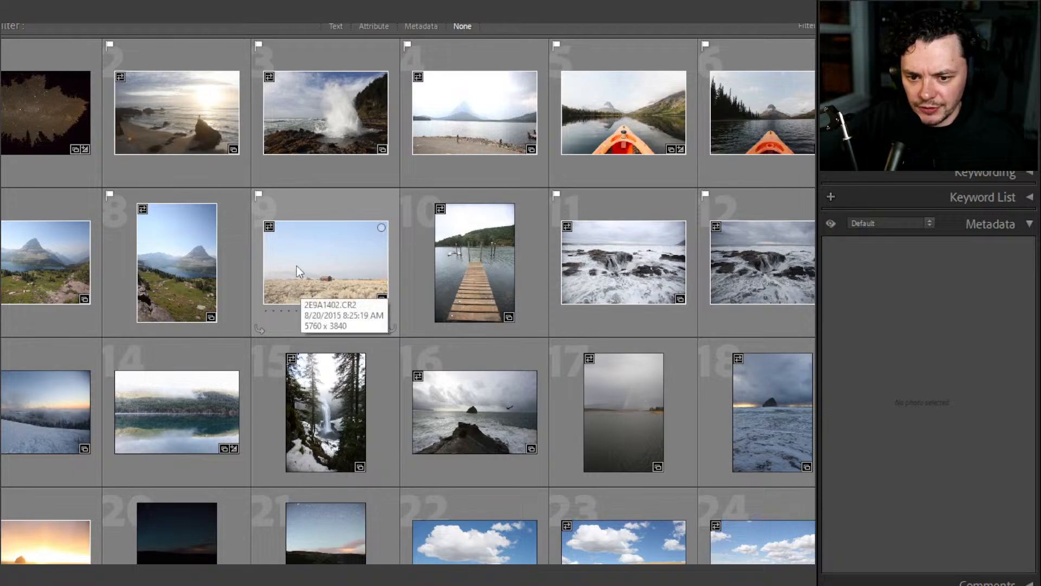
# - Preview the Milky Way photo framed by treetops, check its detail up close and browse the surrounding night shots
pyautogui.doubleClick(109, 139)
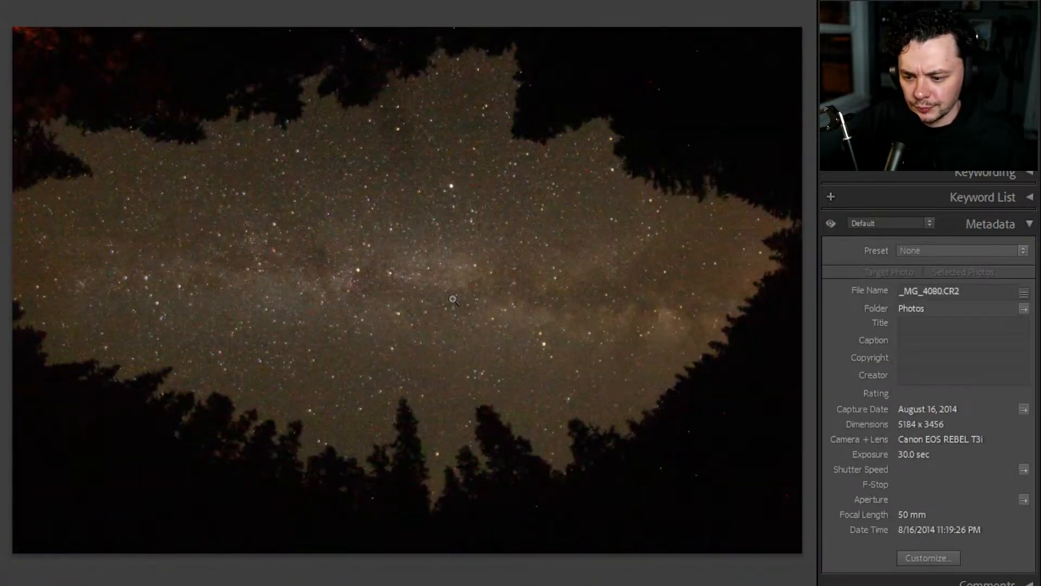
pyautogui.click(450, 268)
pyautogui.click(449, 270)
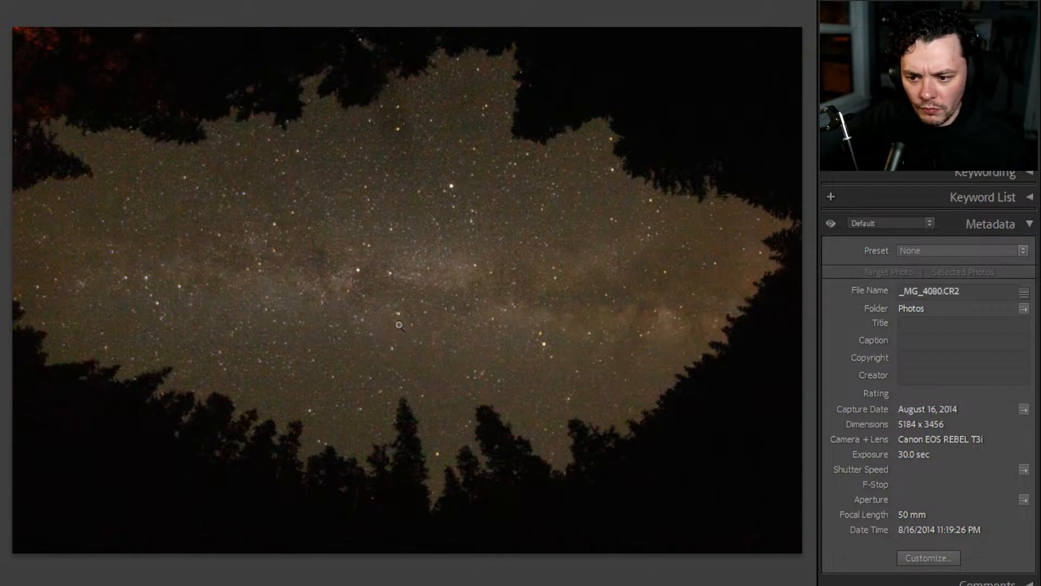
pyautogui.press('g')
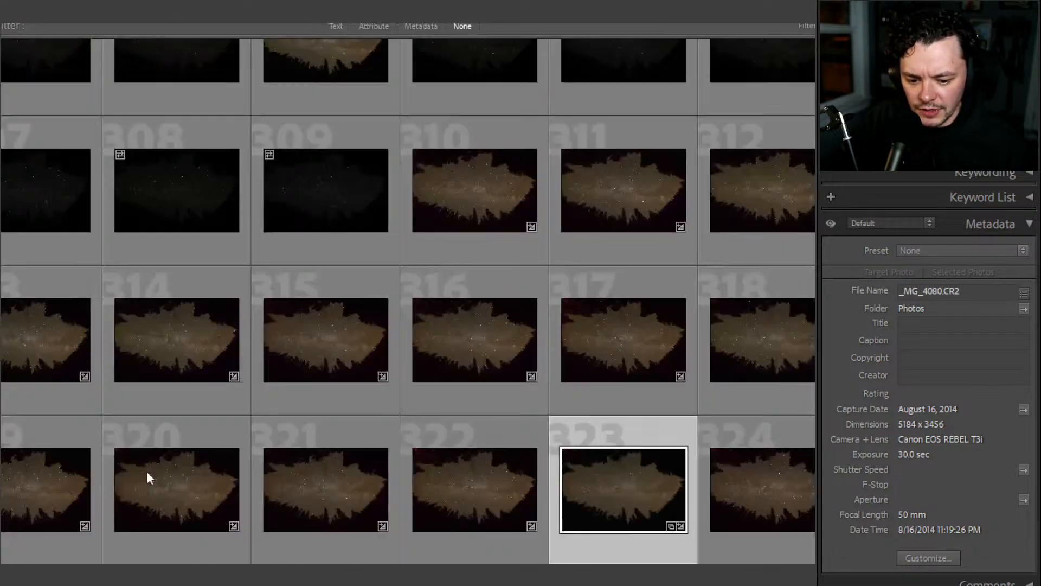
pyautogui.scroll(-15, 532, 333)
pyautogui.scroll(-20, 549, 359)
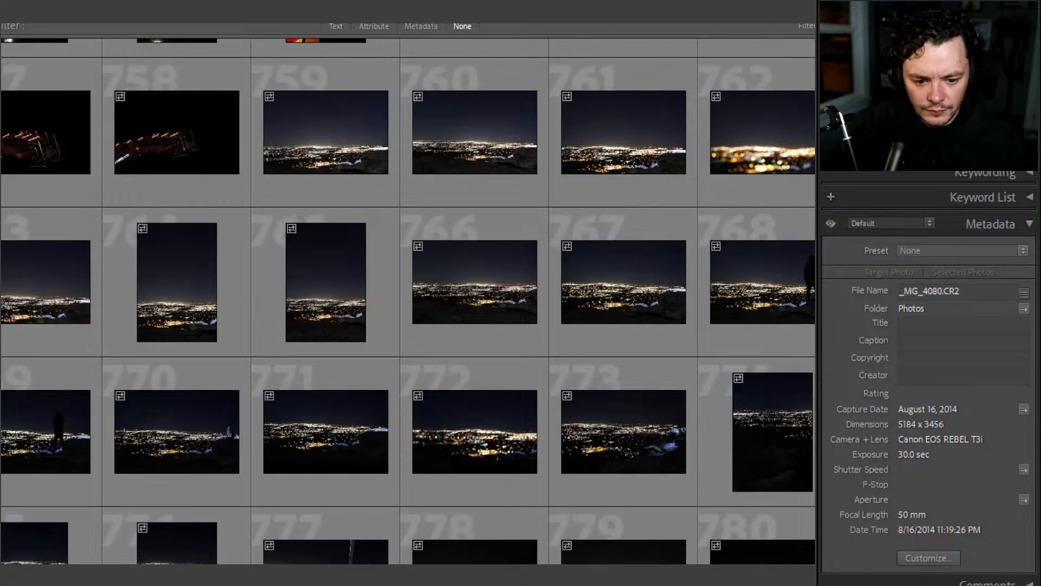
# - Open the photo set with the lighthouse, preview the forest scene with the bare white tree and browse the remaining photos
pyautogui.click(1, 326)
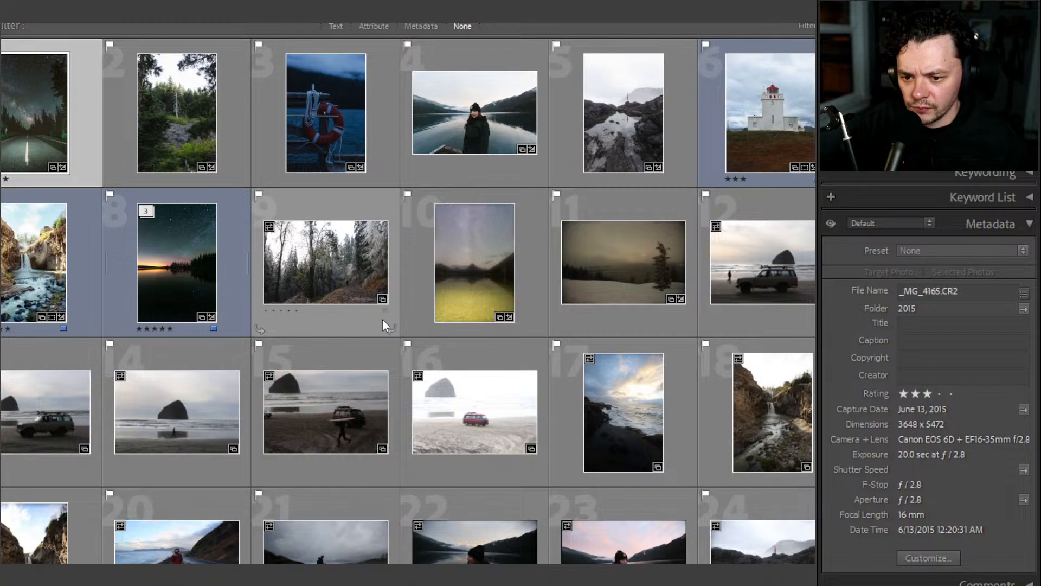
pyautogui.doubleClick(178, 102)
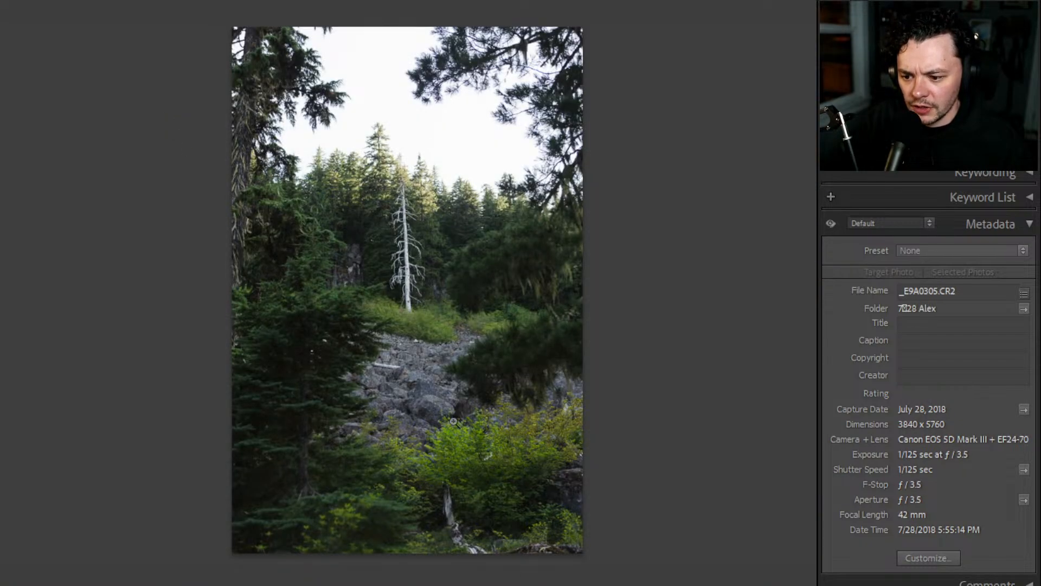
pyautogui.press('g')
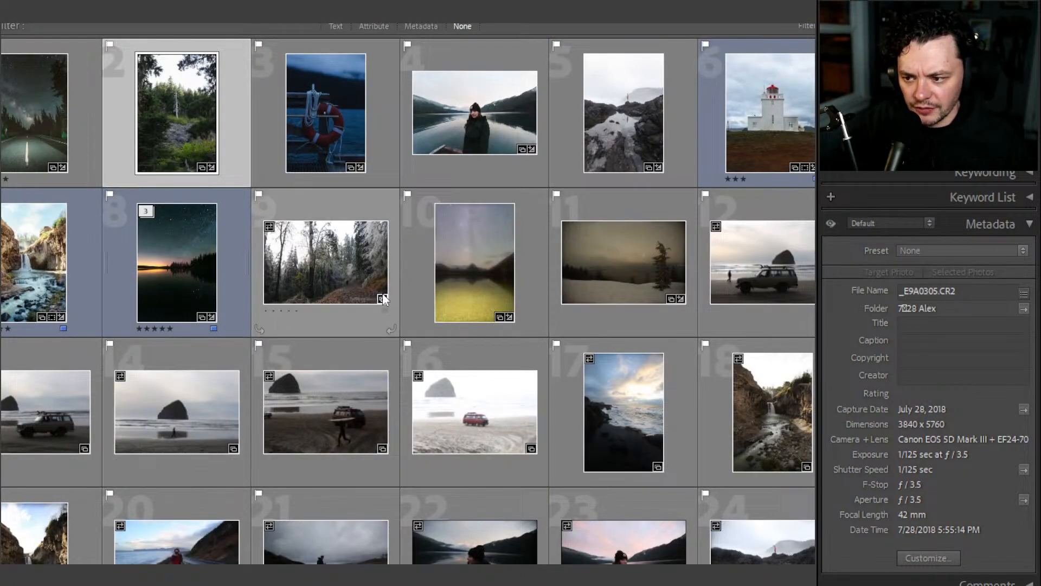
pyautogui.scroll(-5, 212, 401)
pyautogui.scroll(-1, 217, 403)
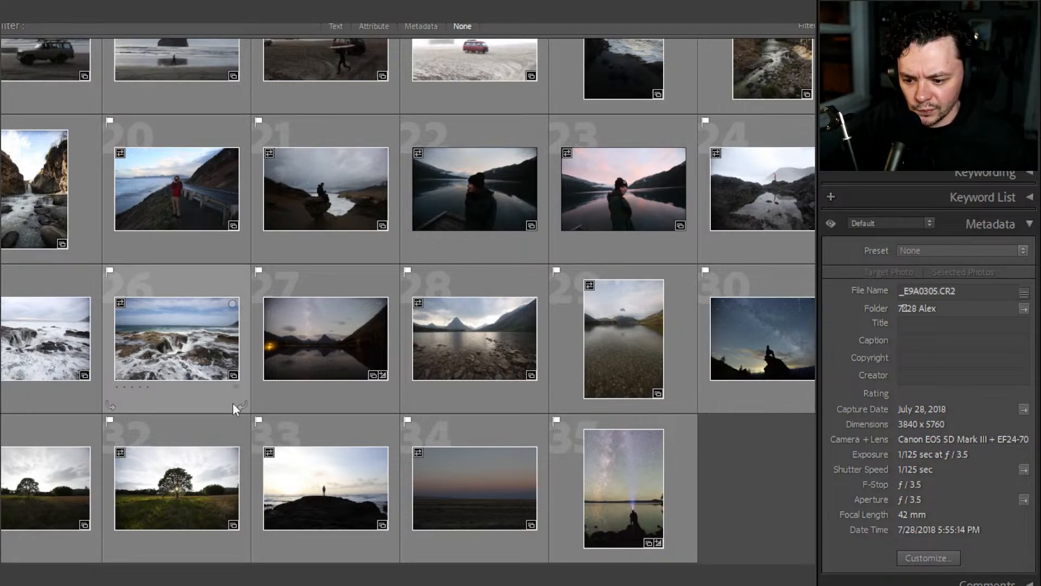
# - Preview the silhouetted person on the seaside rock and the man seated on the coastal outcrop
pyautogui.doubleClick(325, 499)
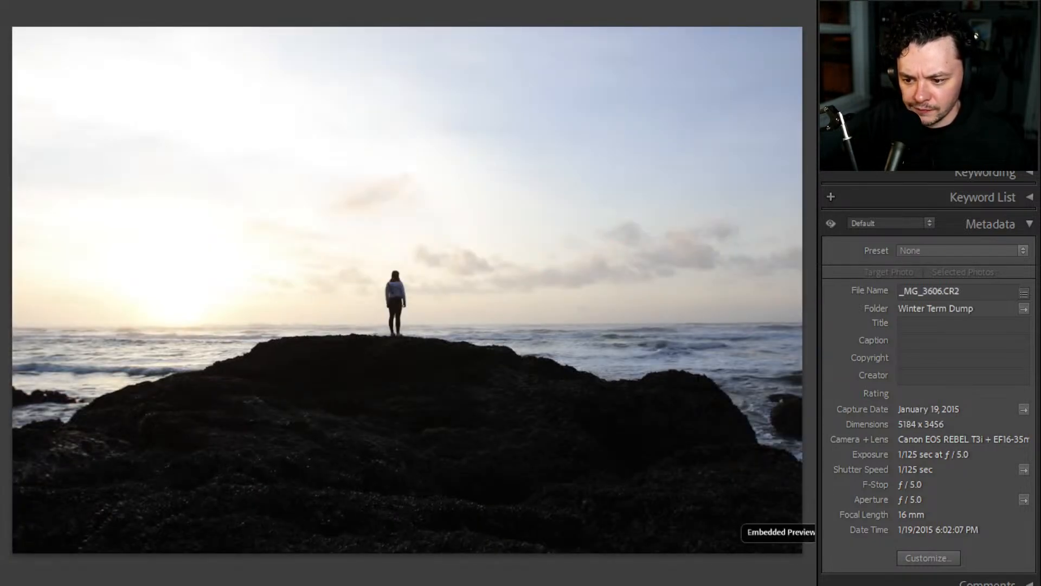
pyautogui.press('g')
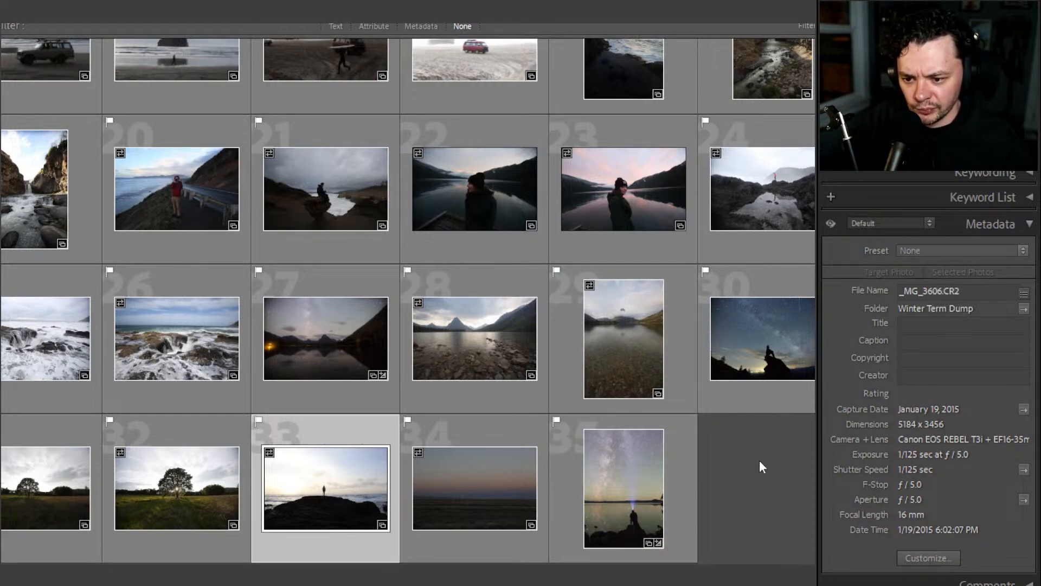
pyautogui.doubleClick(347, 173)
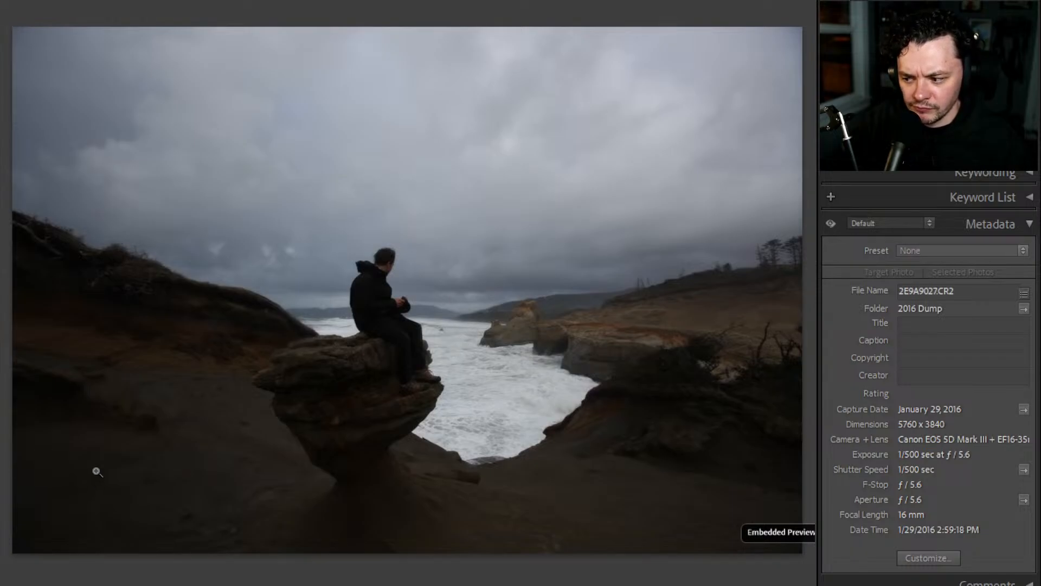
pyautogui.moveTo(341, 317); pyautogui.dragTo(436, 499)
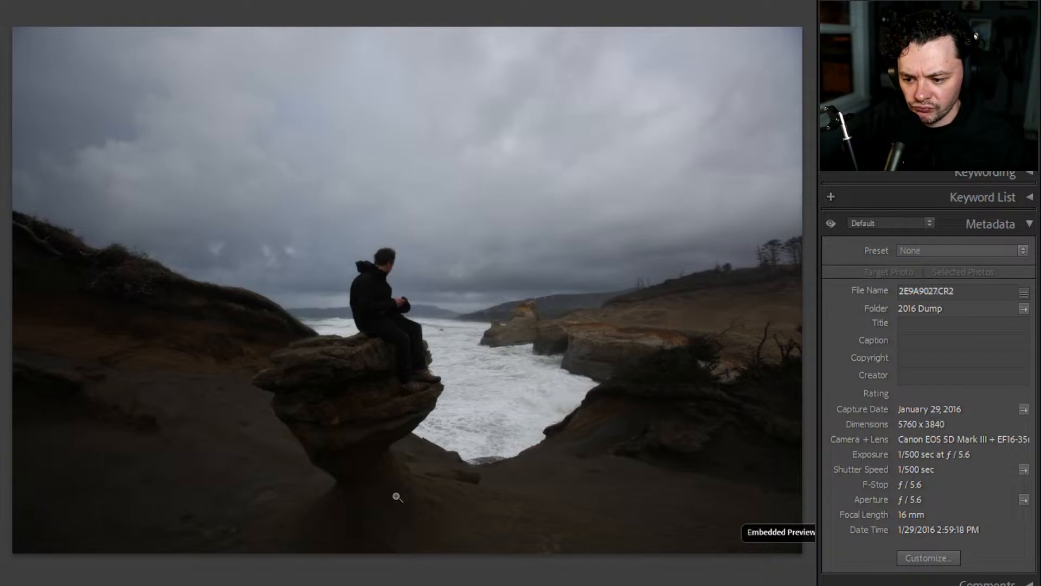
pyautogui.press('g')
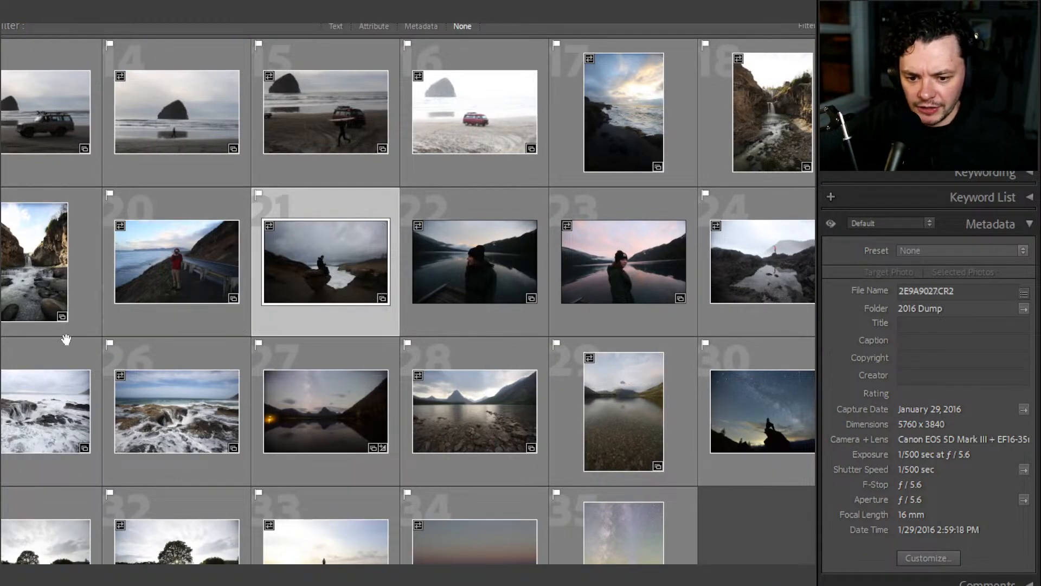
# - Browse two more photo sets and return to the one containing the edited arched rock seascape
pyautogui.scroll(1, 503, 398)
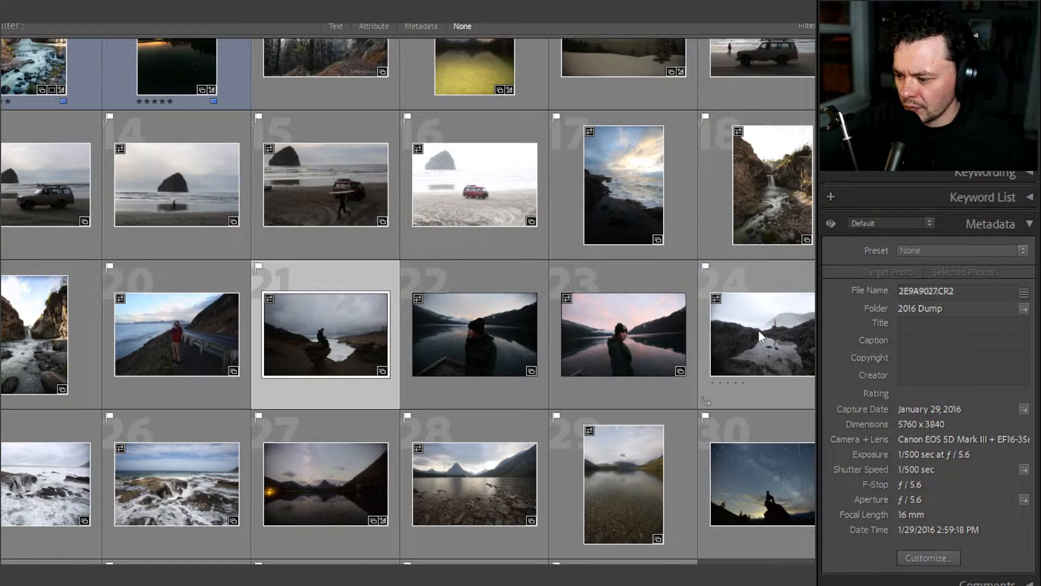
pyautogui.click(1, 373)
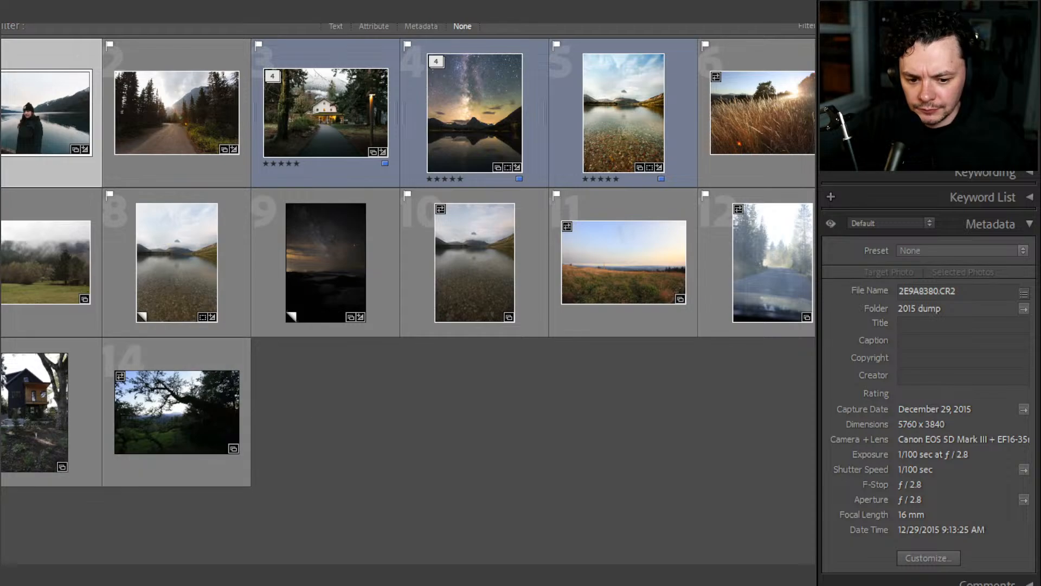
pyautogui.click(1, 393)
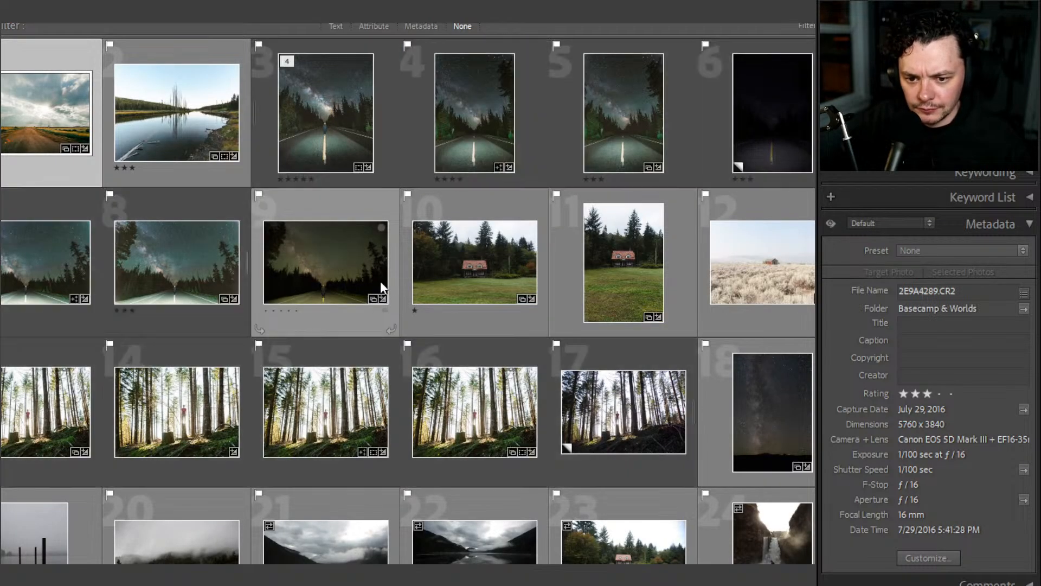
pyautogui.scroll(-5, 448, 334)
pyautogui.scroll(-3, 443, 320)
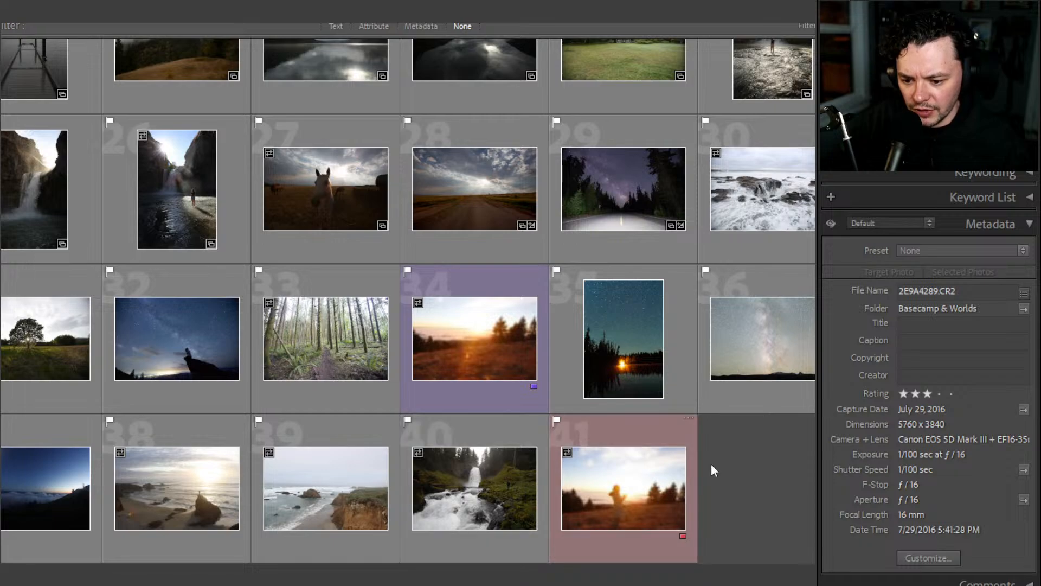
pyautogui.click(726, 459)
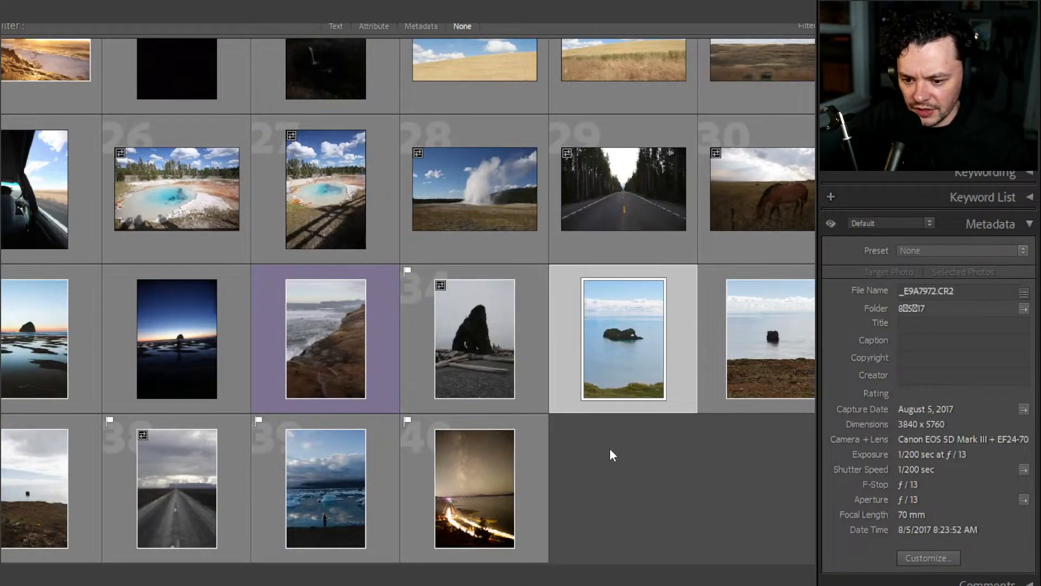
# - Browse back to the start of the photo set, preview the wooden dock photo and check its far end up close
pyautogui.press('6')
pyautogui.scroll(3, 495, 448)
pyautogui.scroll(5, 355, 422)
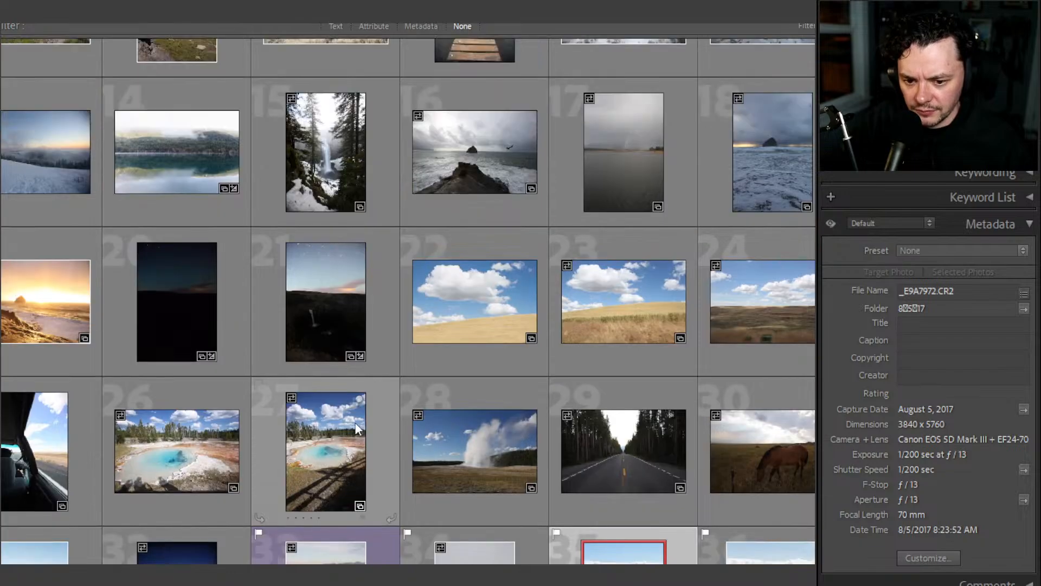
pyautogui.scroll(2, 392, 428)
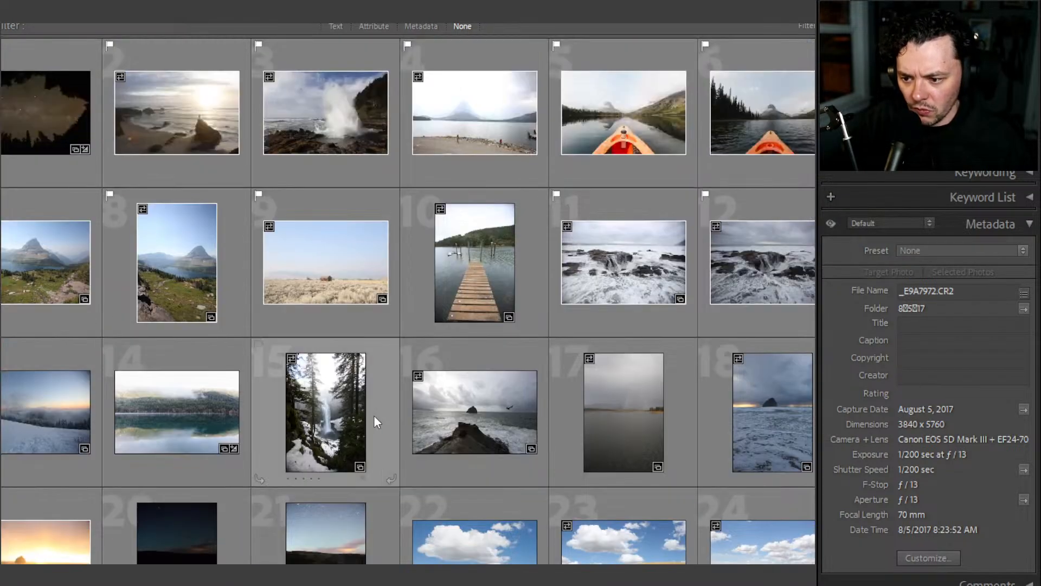
pyautogui.doubleClick(480, 242)
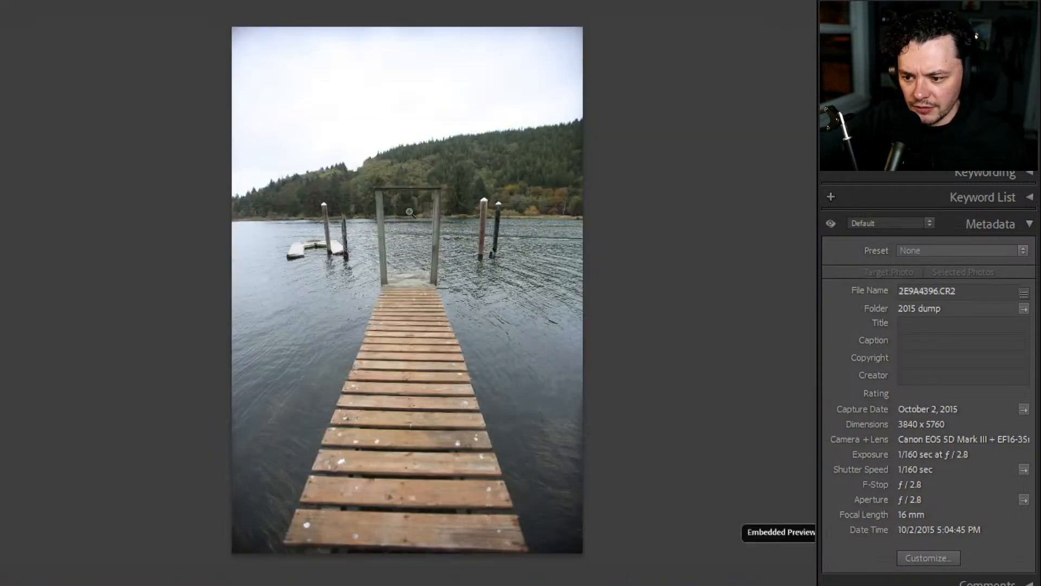
pyautogui.click(407, 220)
pyautogui.click(407, 220)
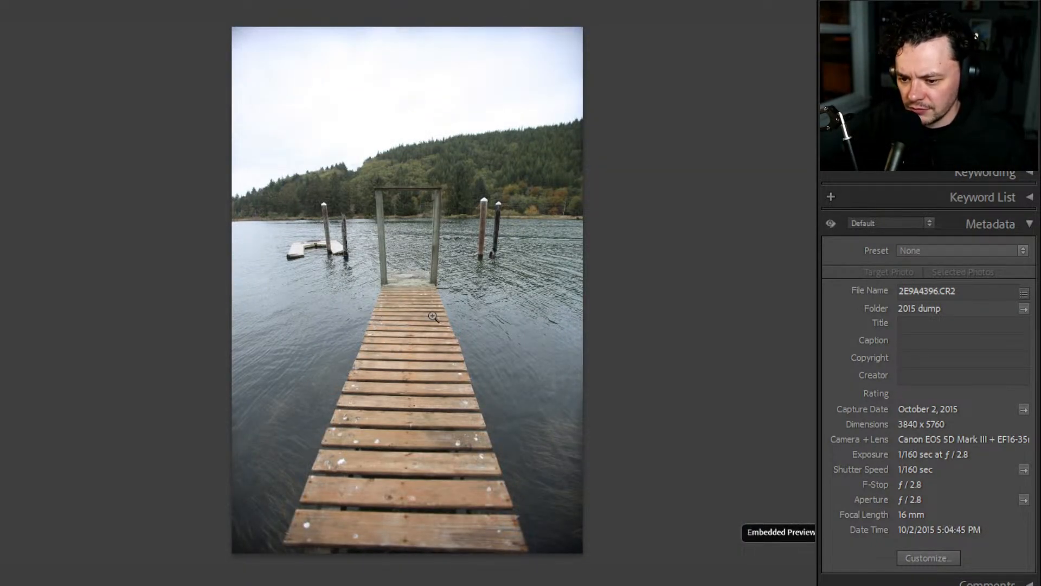
pyautogui.press('g')
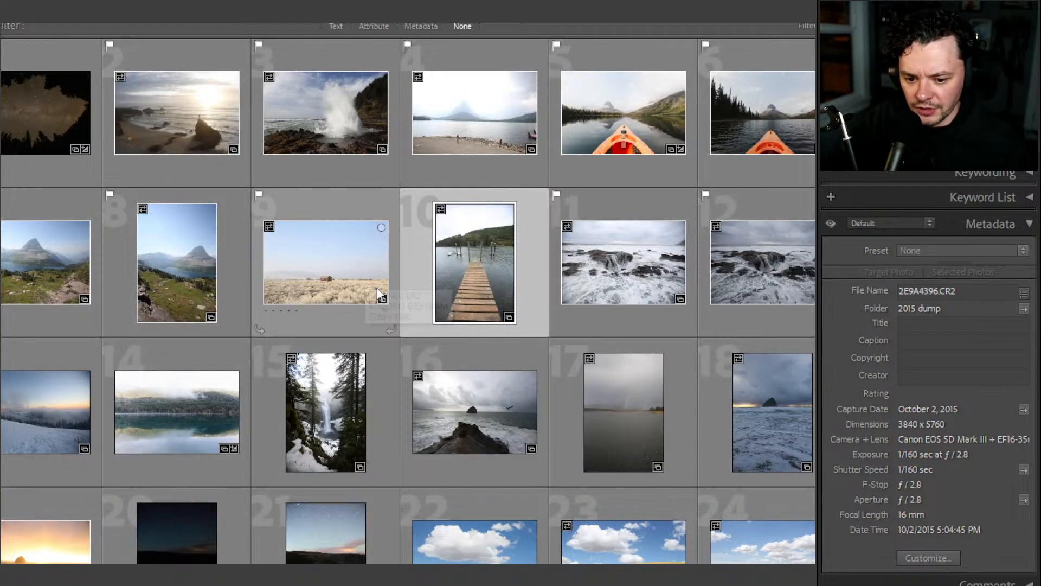
# - Preview the misty lake reflection for comparison, and reopen the wooden dock photo
pyautogui.scroll(-3, 326, 282)
pyautogui.doubleClick(156, 328)
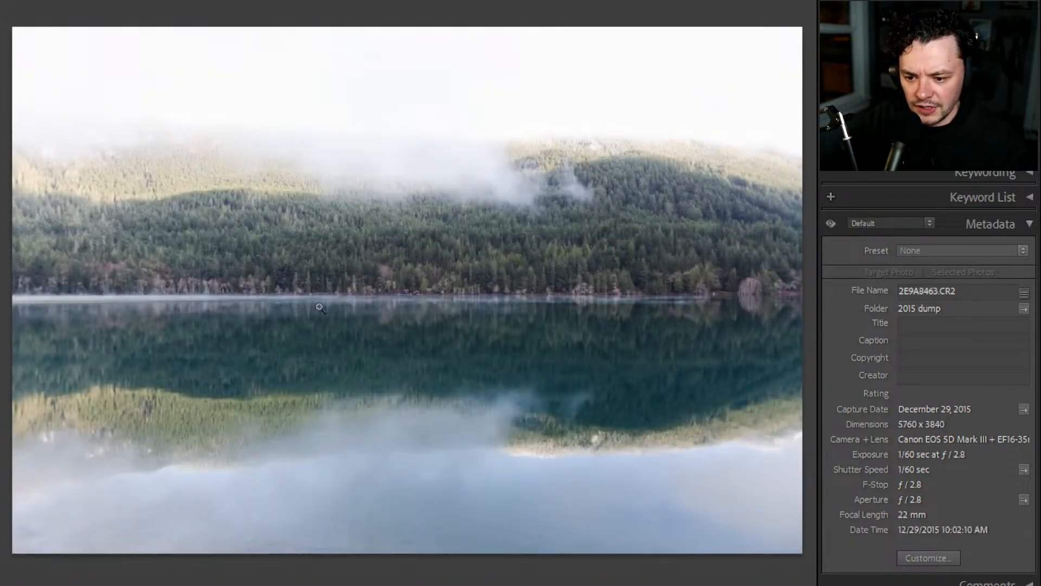
pyautogui.press('g')
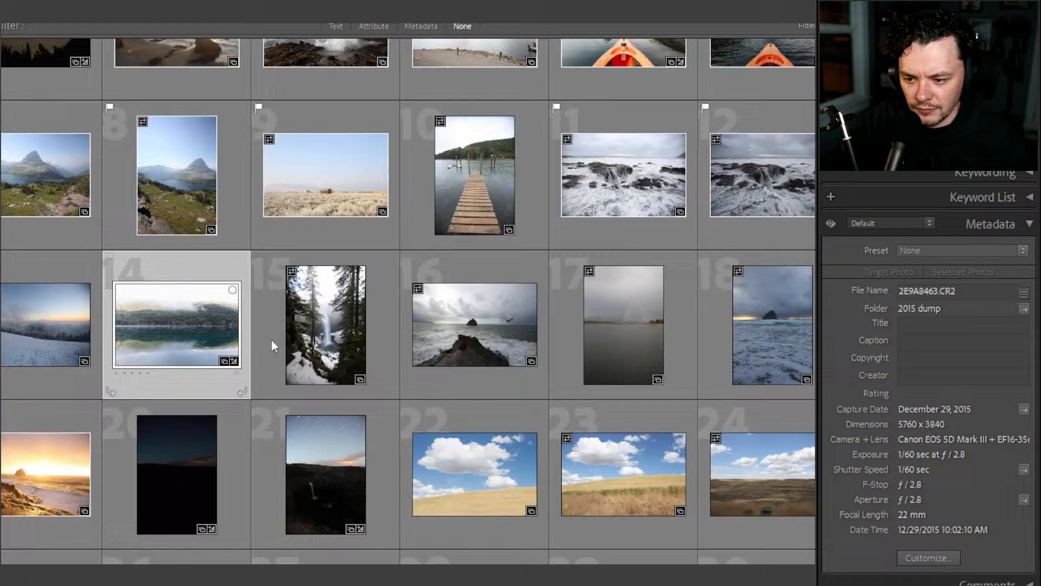
pyautogui.doubleClick(482, 168)
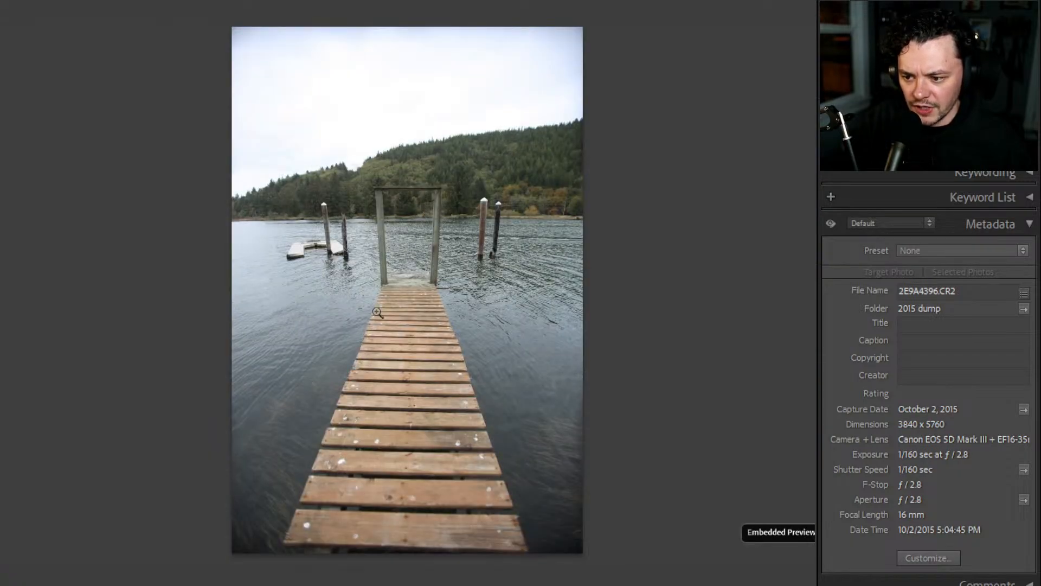
# - Preview the misty lake reflection photo again and examine its far shoreline up close
pyautogui.press('g')
pyautogui.doubleClick(145, 313)
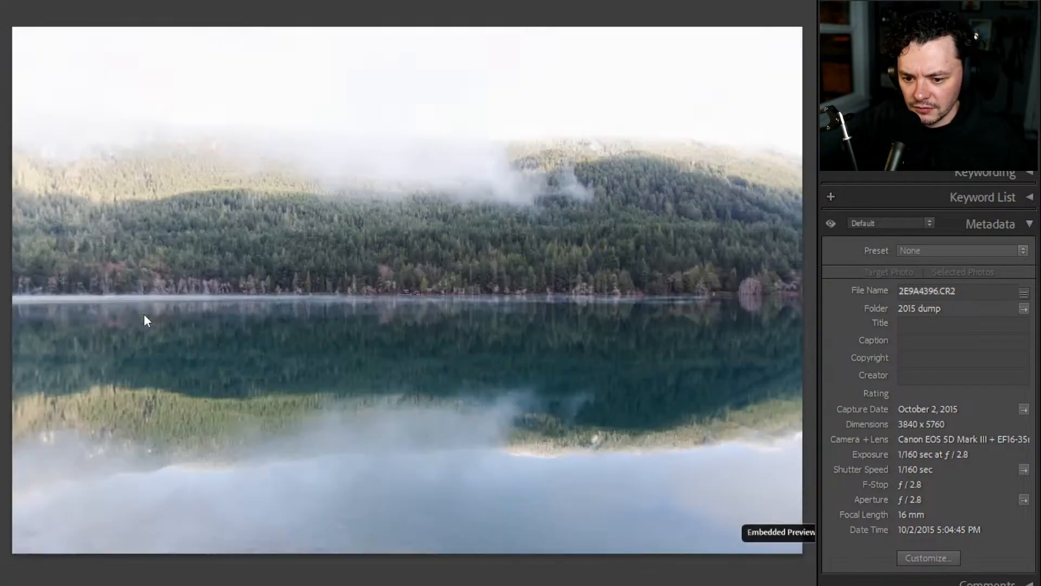
pyautogui.click(431, 302)
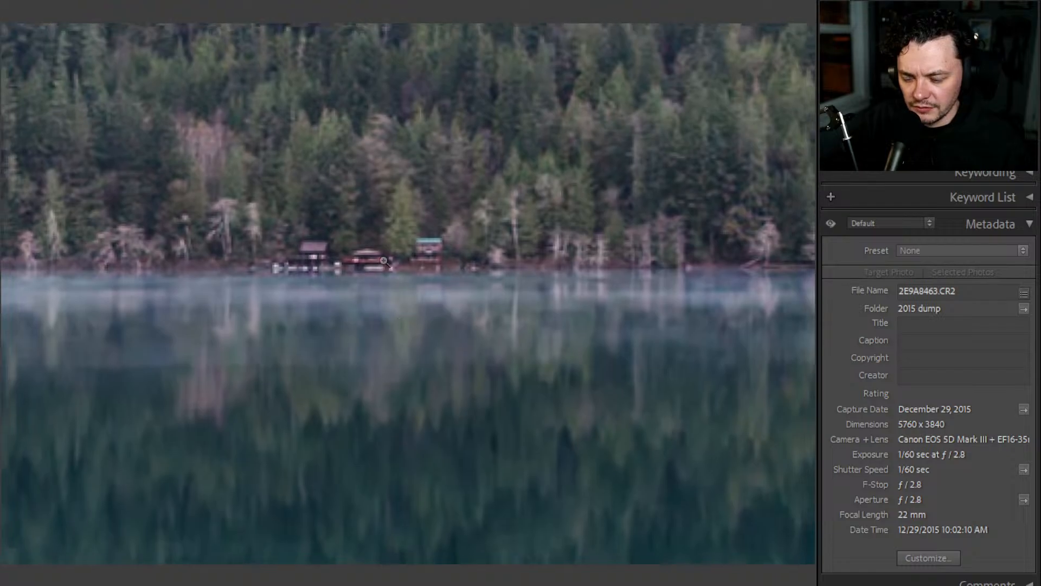
pyautogui.click(446, 345)
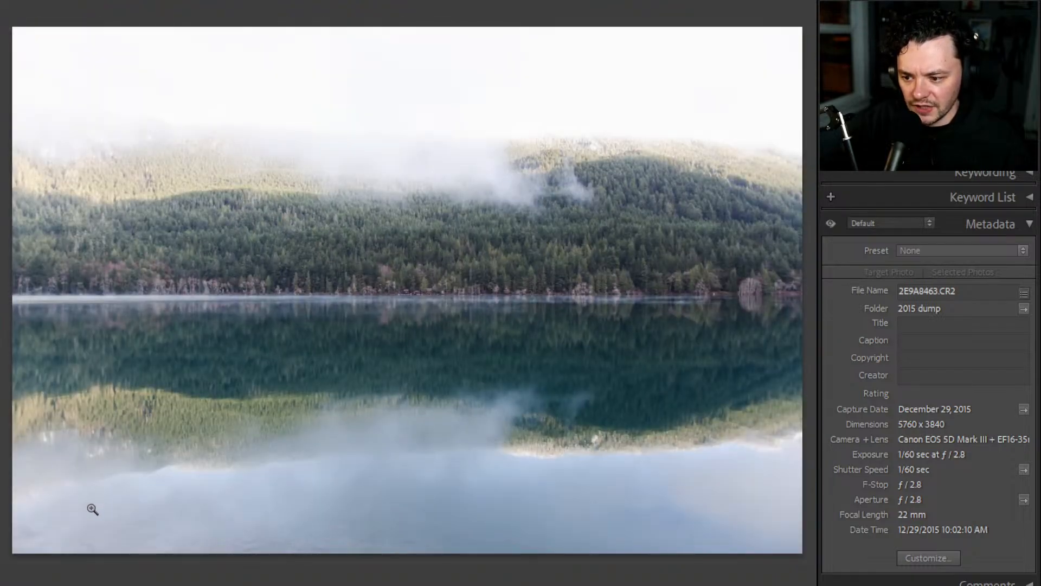
pyautogui.press('g')
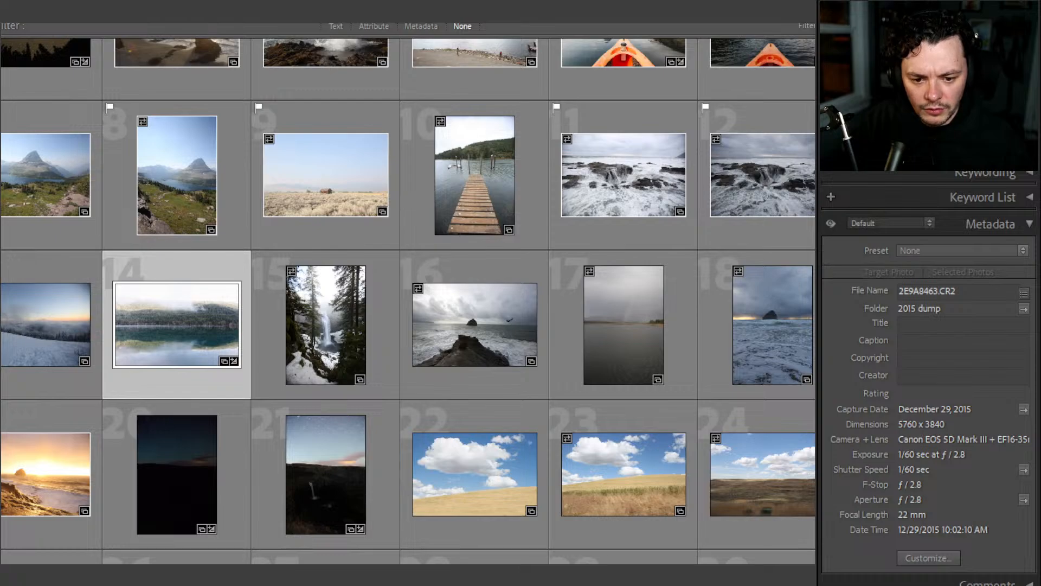
# - Find the misty lake photo among its neighbouring shots and compare it with the wide lake valley view, checking that view up close
pyautogui.scroll(-4, 402, 328)
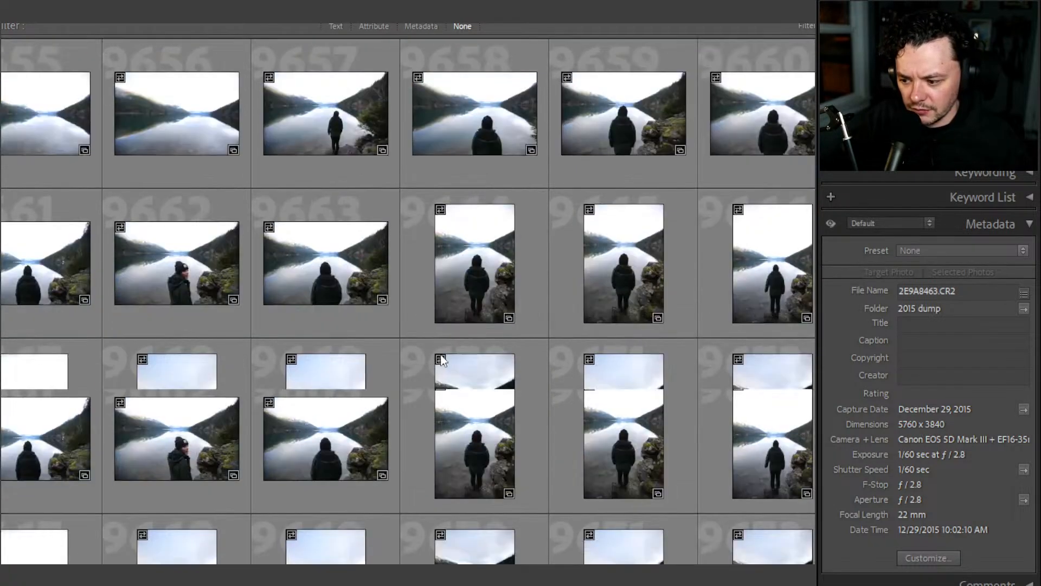
pyautogui.scroll(2, 405, 341)
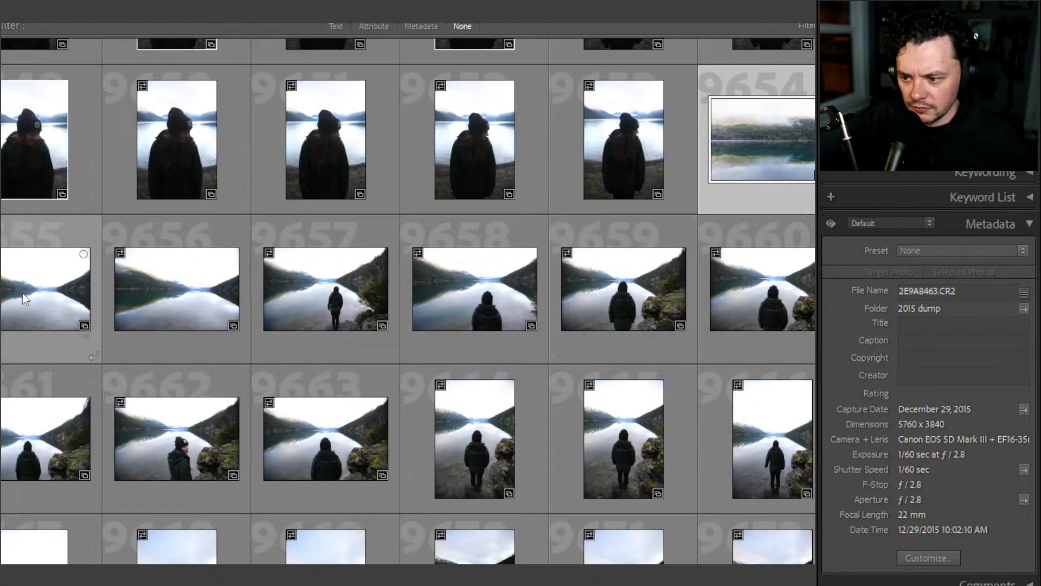
pyautogui.press('e')
pyautogui.press('Right')
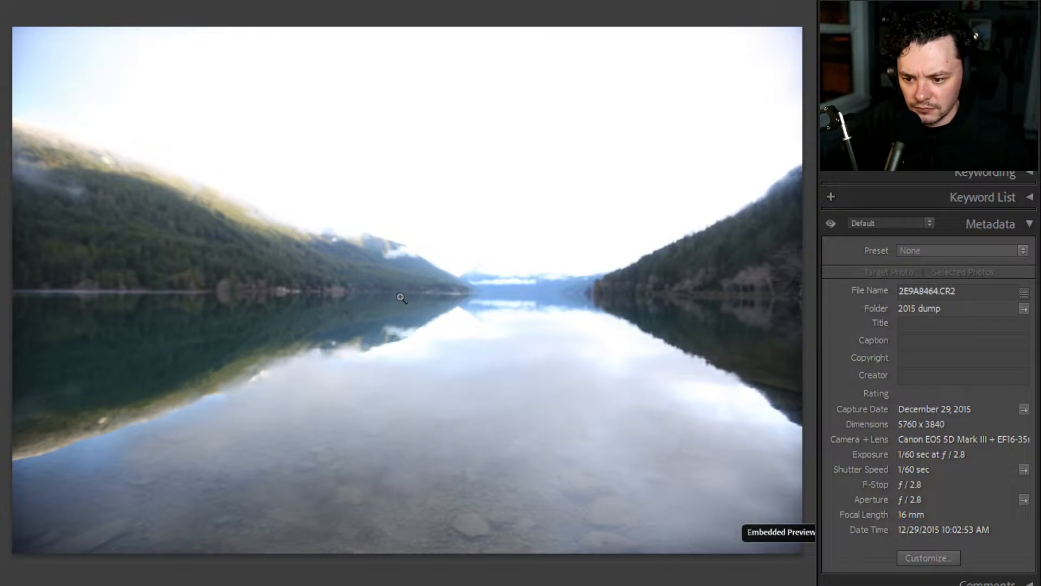
pyautogui.click(406, 348)
pyautogui.click(408, 343)
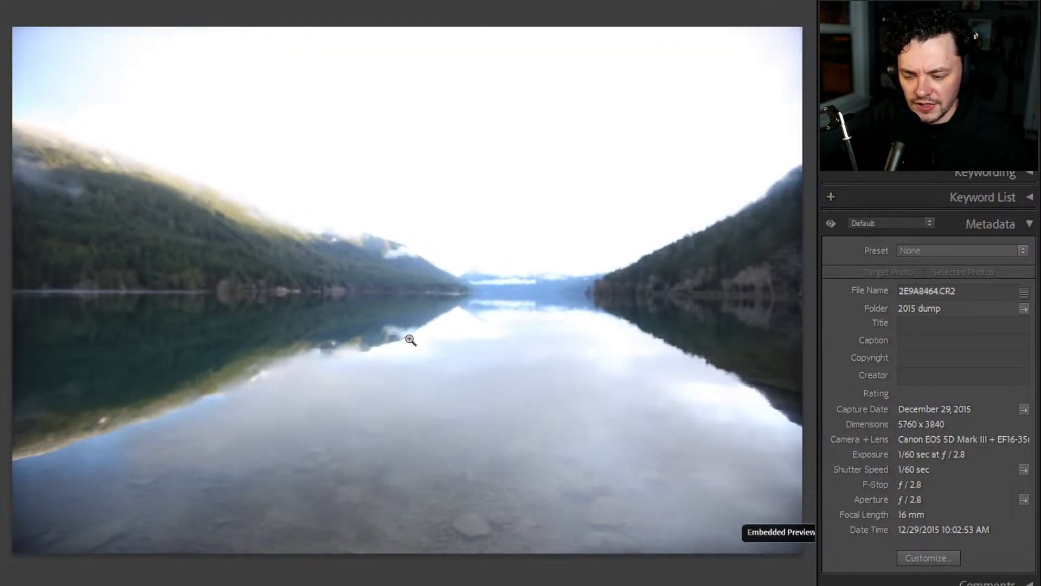
pyautogui.press('Right')
pyautogui.press('Left')
pyautogui.press('Left')
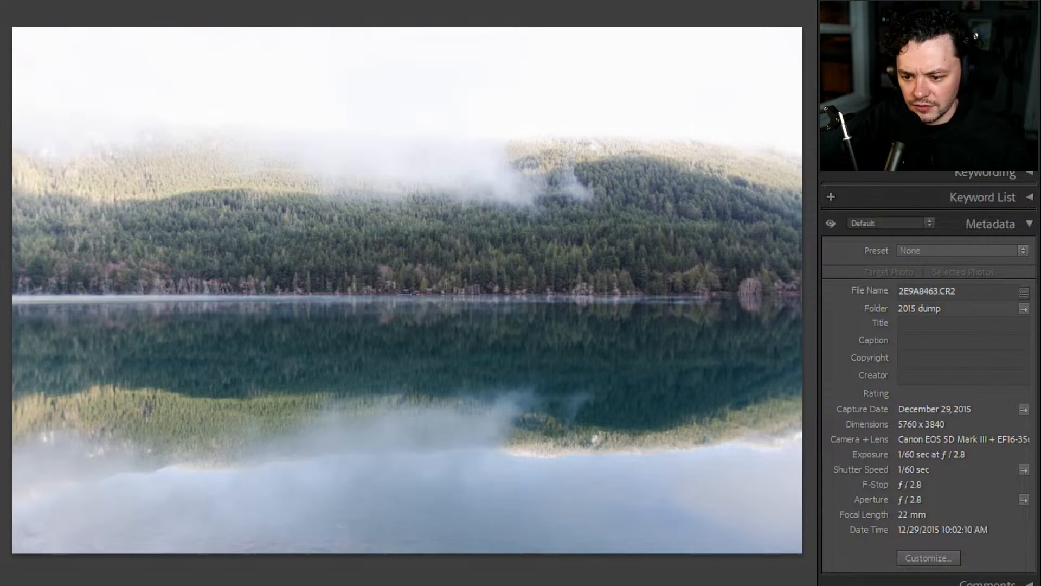
# - Page through the following lake shots of the person in the dark beanie standing at the shore
pyautogui.press('Right')
pyautogui.press('Right')
pyautogui.press('Right')
pyautogui.press('Right')
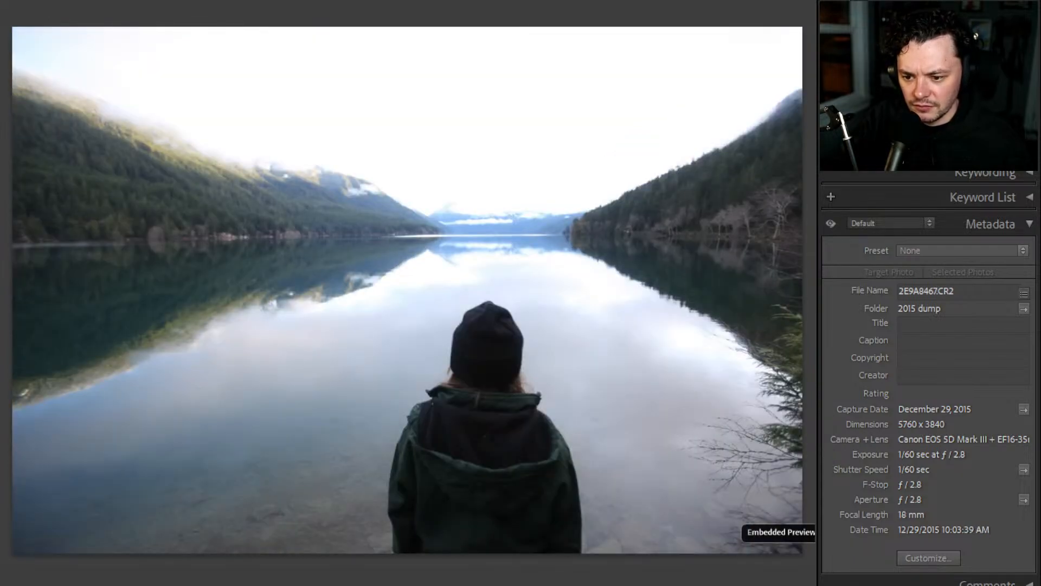
pyautogui.press('Right')
pyautogui.press('Right')
pyautogui.press('Right')
pyautogui.press('Right')
pyautogui.press('Right')
pyautogui.press('Right')
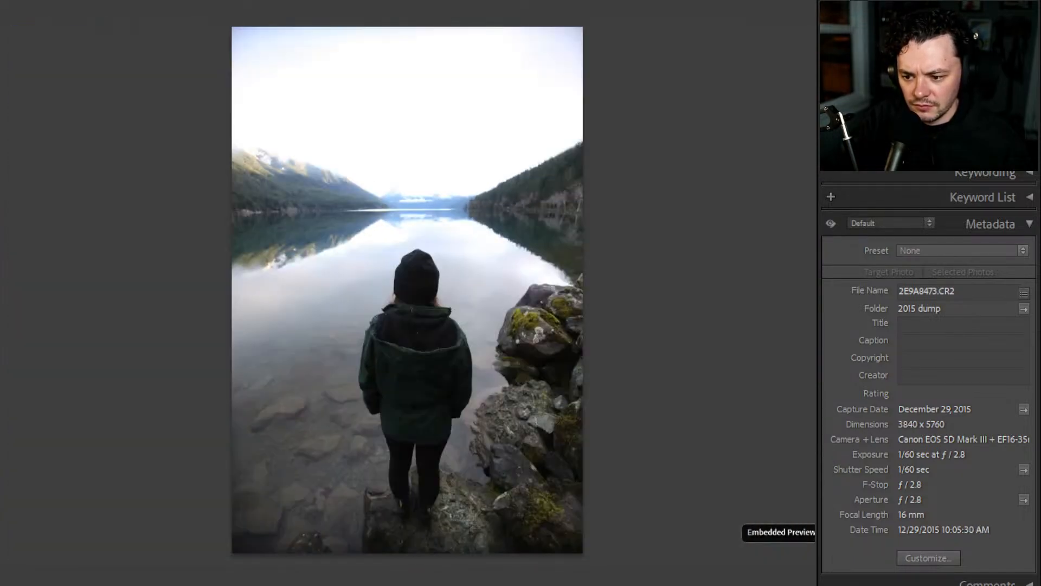
pyautogui.press('Right')
pyautogui.press('Right')
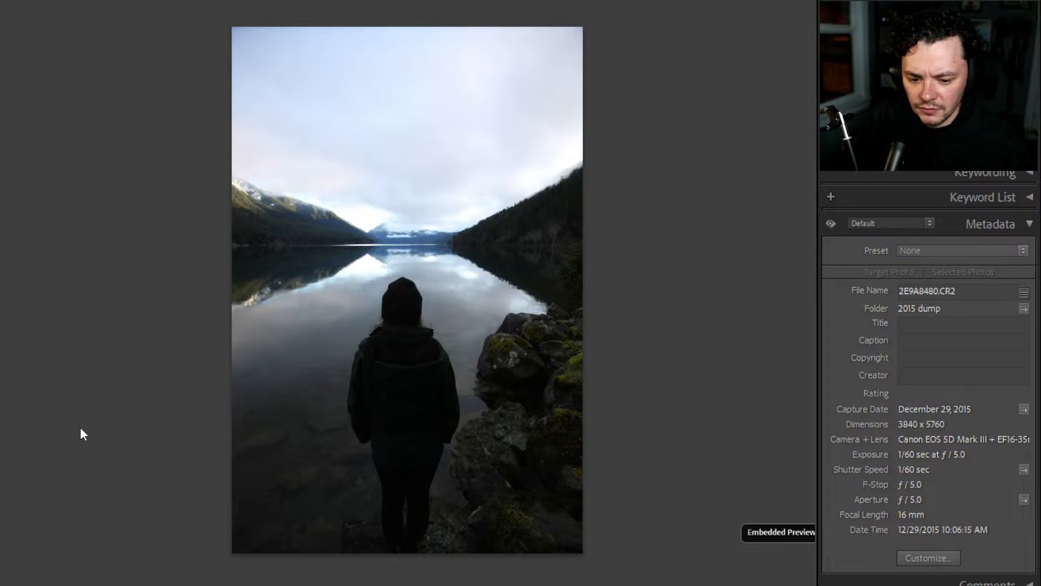
# - Browse the thumbnails of the surrounding lake, dock and snow shoots for another photo to edit
pyautogui.press('g')
pyautogui.scroll(-20, 374, 321)
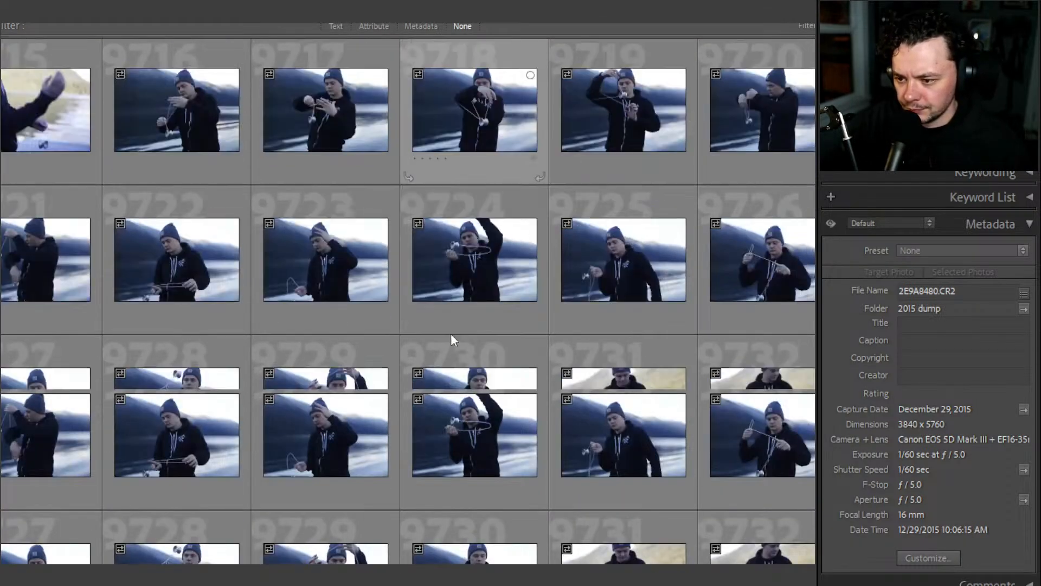
pyautogui.scroll(-4, 457, 347)
pyautogui.scroll(20, 454, 408)
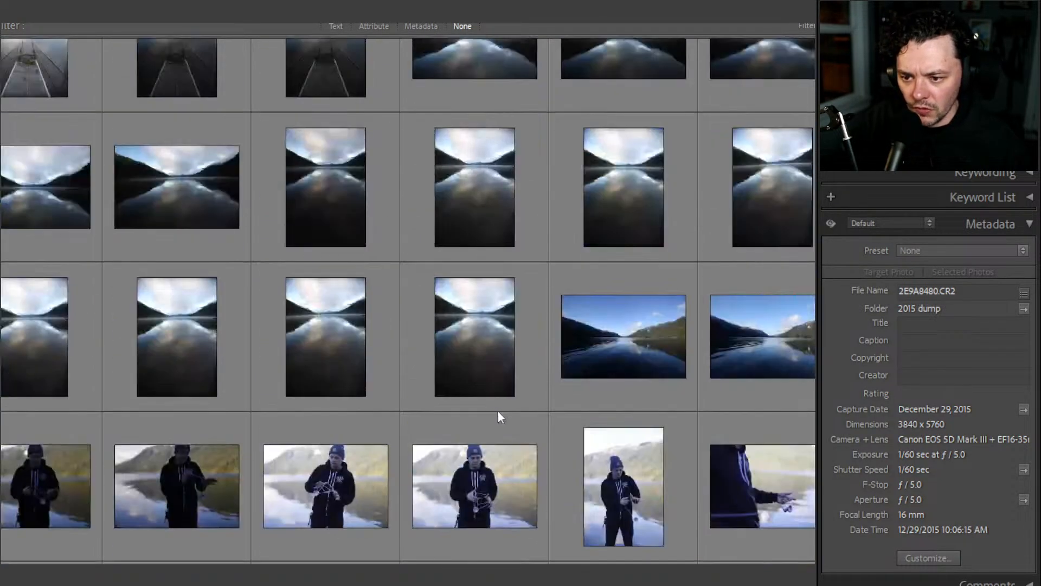
pyautogui.scroll(2, 485, 369)
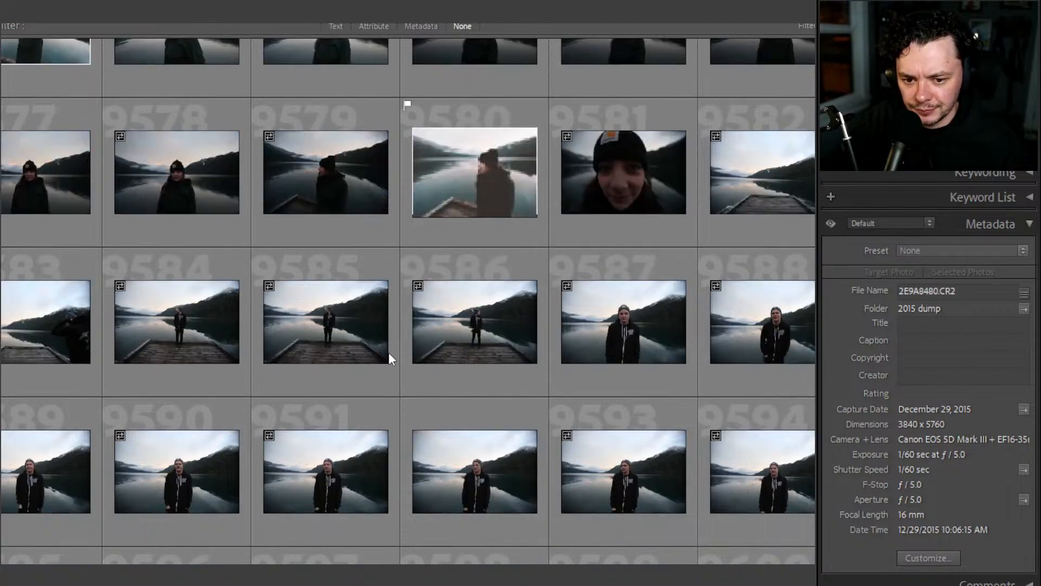
pyautogui.scroll(3, 180, 373)
pyautogui.scroll(3, 233, 377)
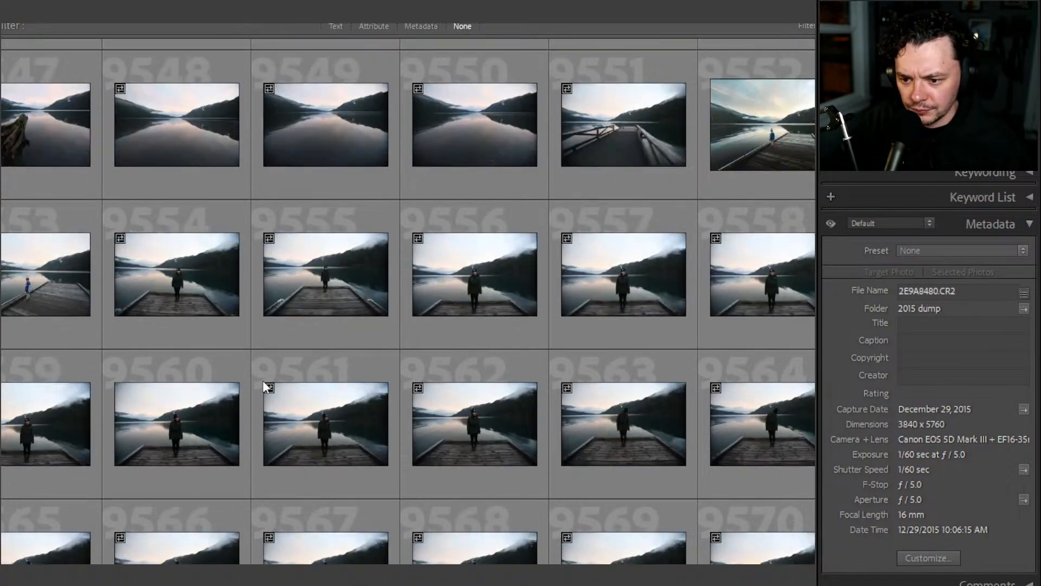
pyautogui.scroll(3, 295, 386)
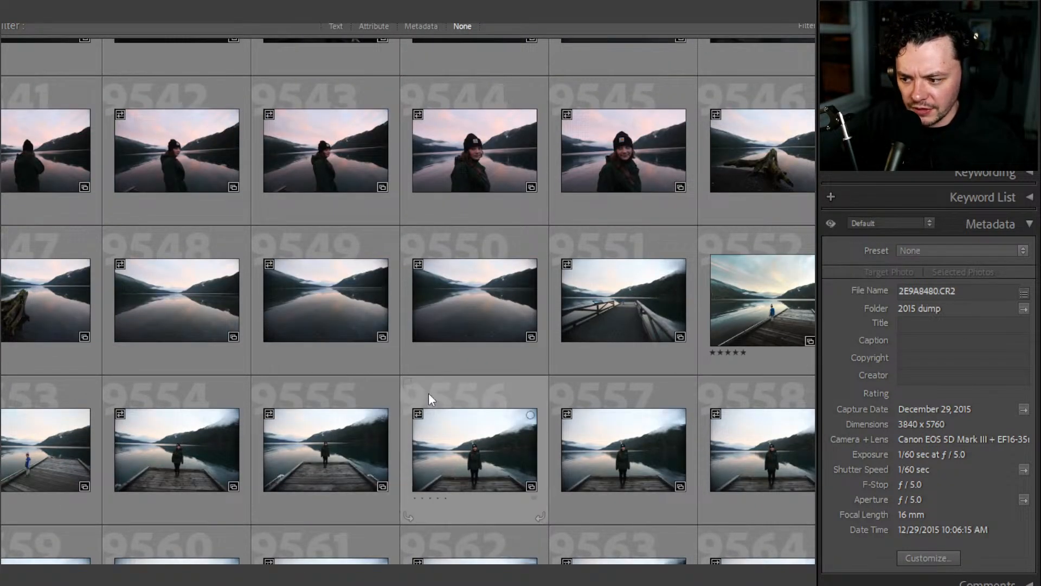
pyautogui.scroll(-9, 428, 396)
pyautogui.scroll(-4, 372, 399)
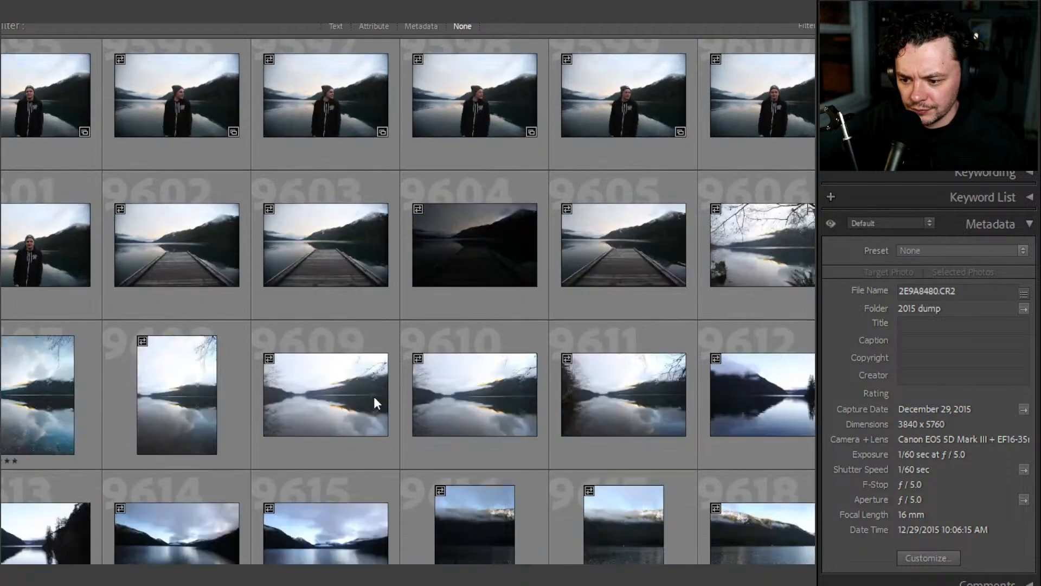
pyautogui.scroll(20, 374, 404)
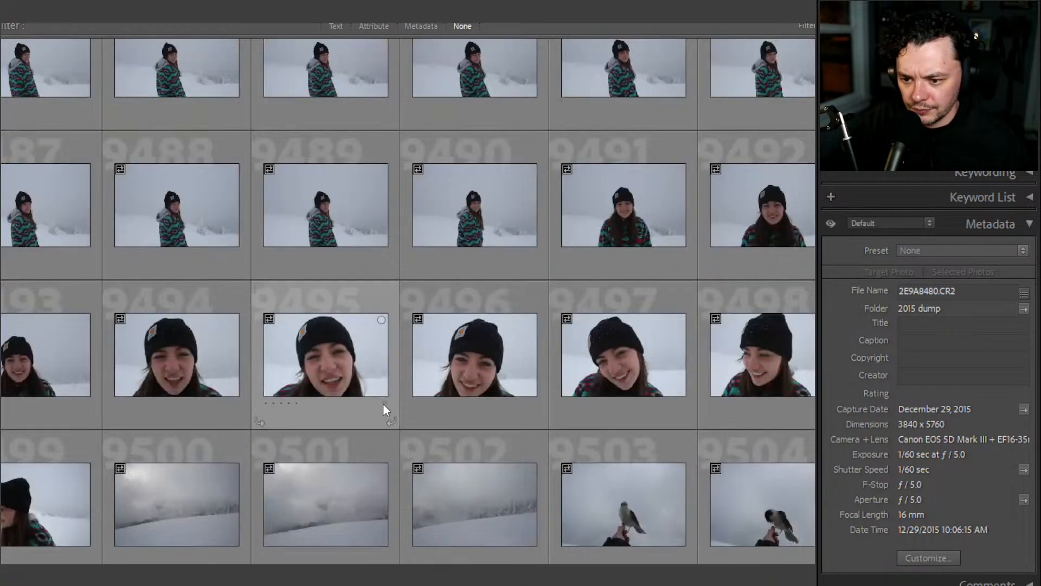
pyautogui.scroll(-9, 383, 406)
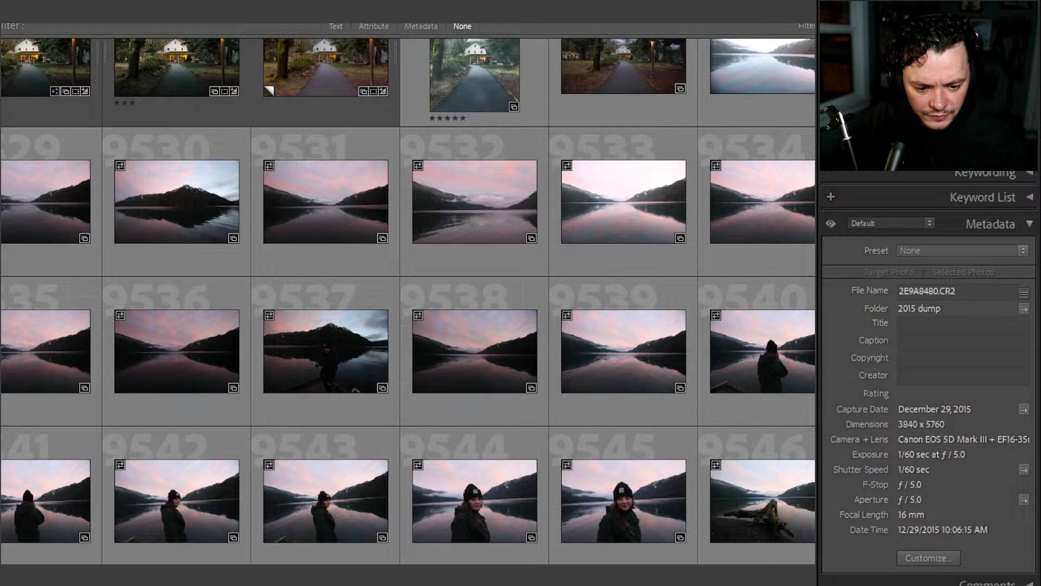
# - Return to the start of the library, open the wooden dock photo for developing, and check its framing with the crop overlay
pyautogui.press('Home')
pyautogui.doubleClick(474, 265)
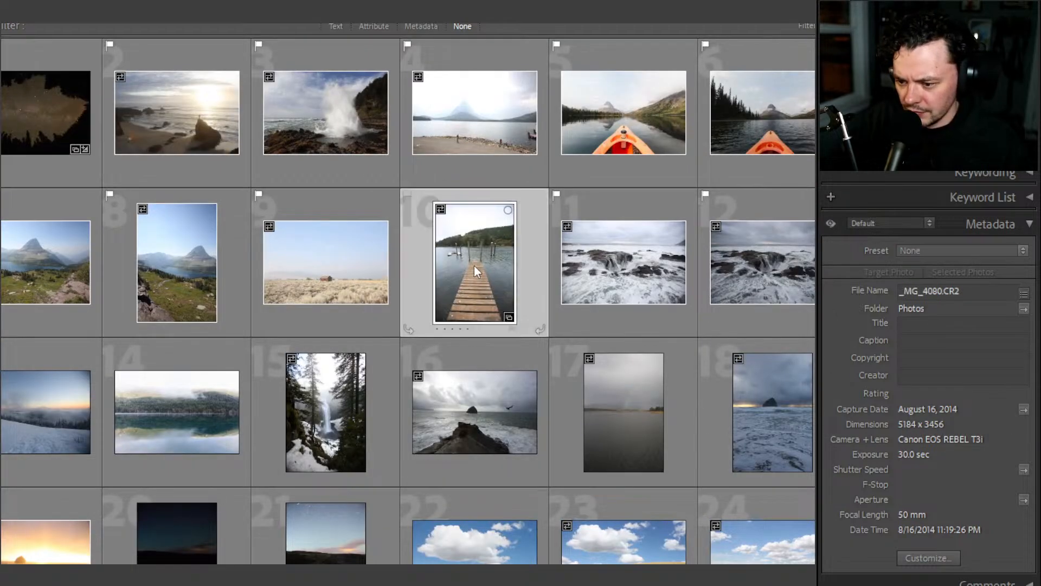
pyautogui.press('d')
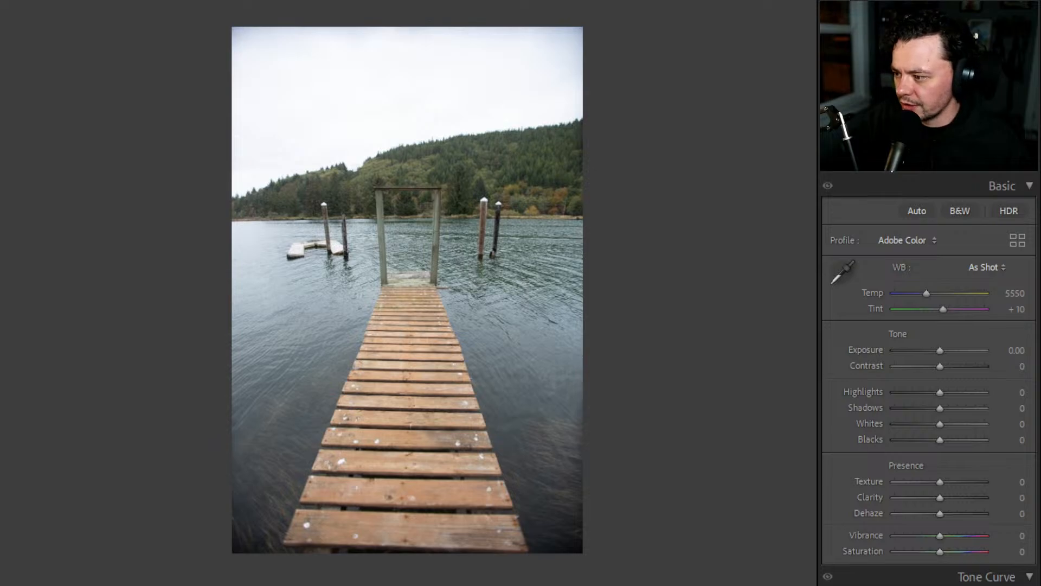
pyautogui.press('r')
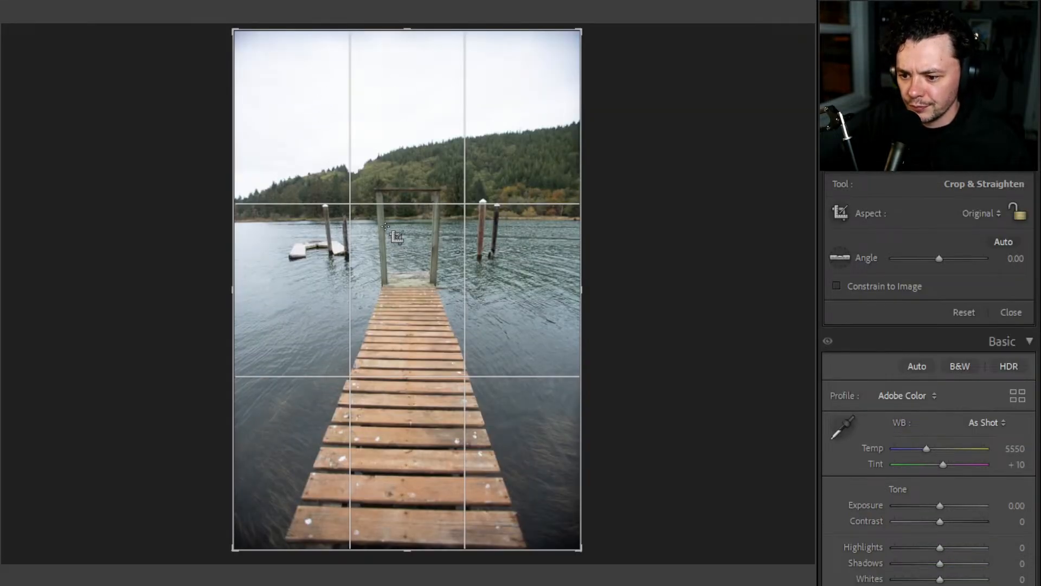
pyautogui.press('r')
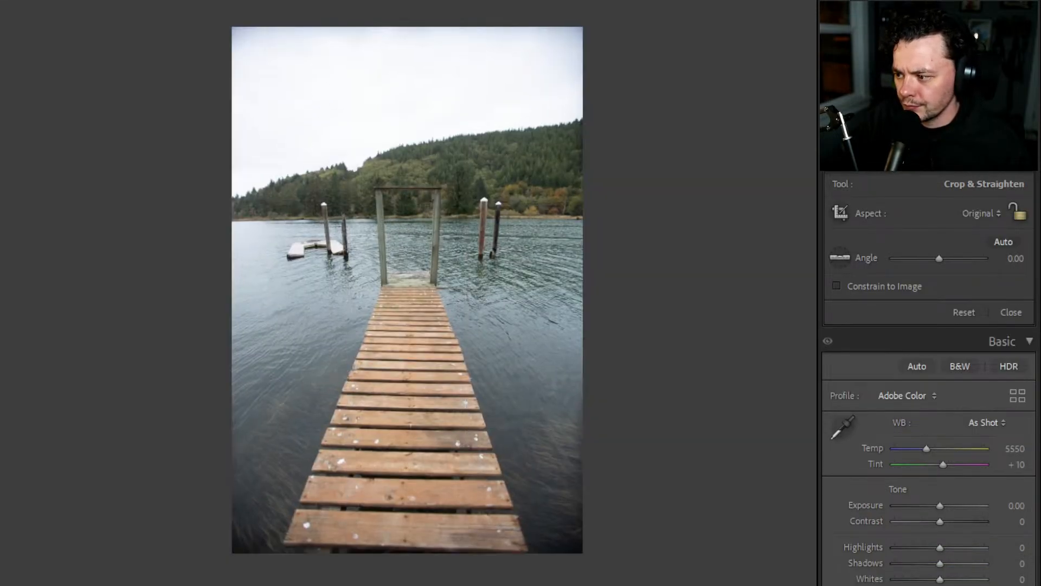
# - Raise the dock photo's contrast to +33 and inspect the posts and far shoreline at close zoom
pyautogui.press('\\')
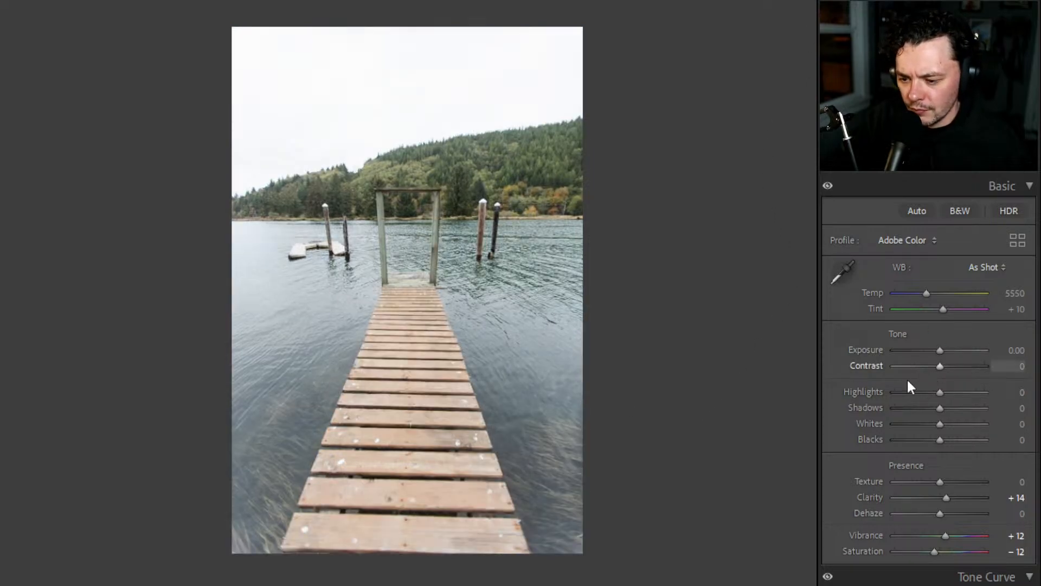
pyautogui.moveTo(939, 366); pyautogui.dragTo(955, 367)
pyautogui.click(431, 218)
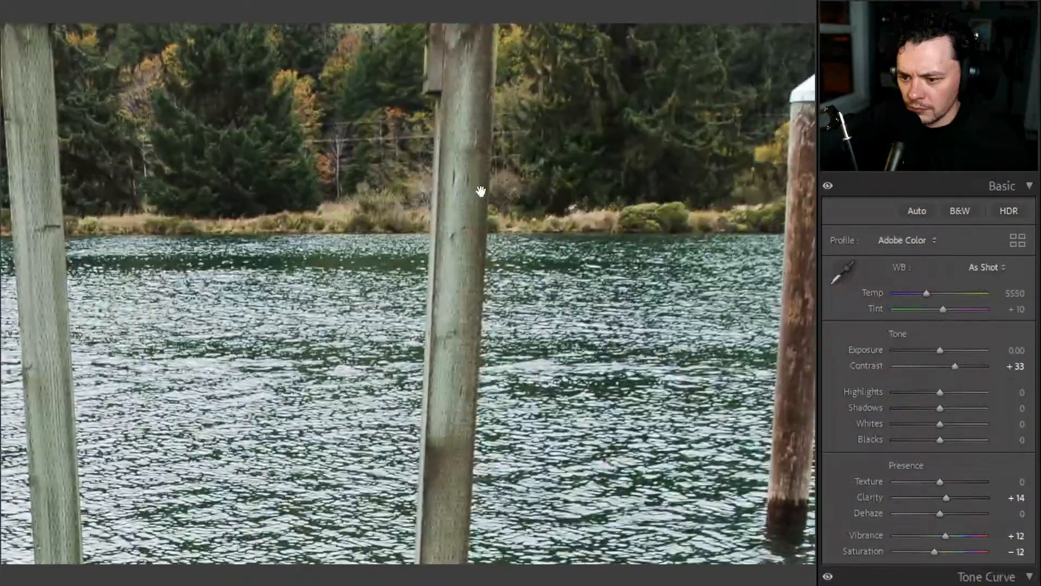
pyautogui.click(481, 190)
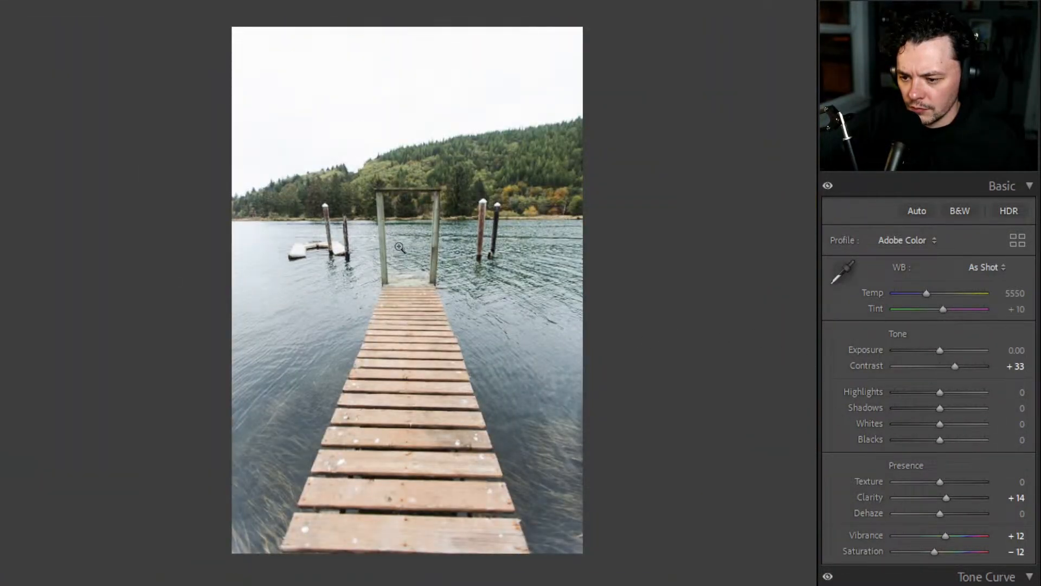
pyautogui.click(409, 217)
pyautogui.click(409, 214)
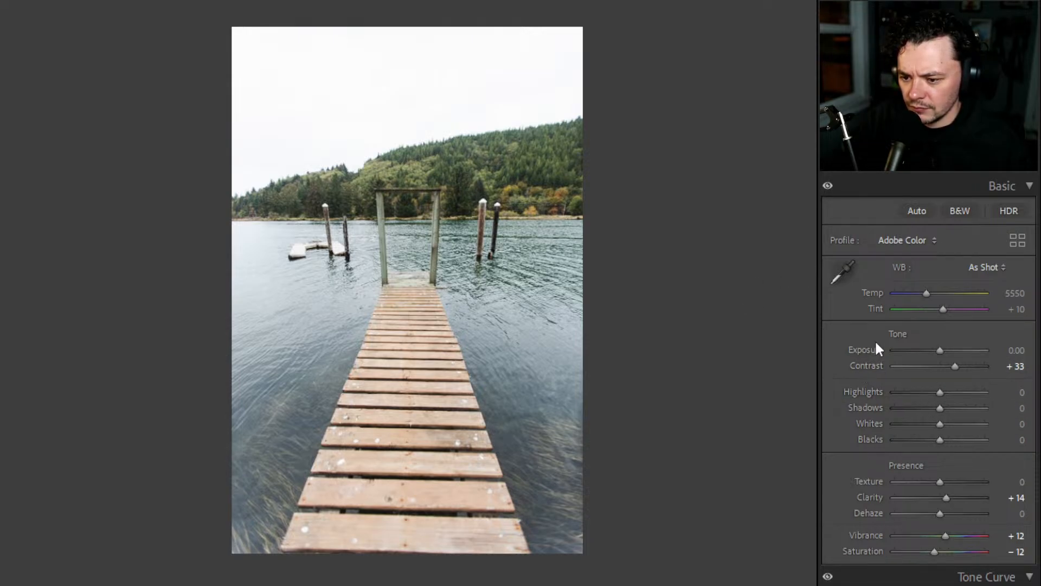
# - Set Exposure to -0.26, Highlights to -88, Shadows to +30, Whites to -60 and Blacks to -30
pyautogui.moveTo(939, 349); pyautogui.dragTo(934, 348)
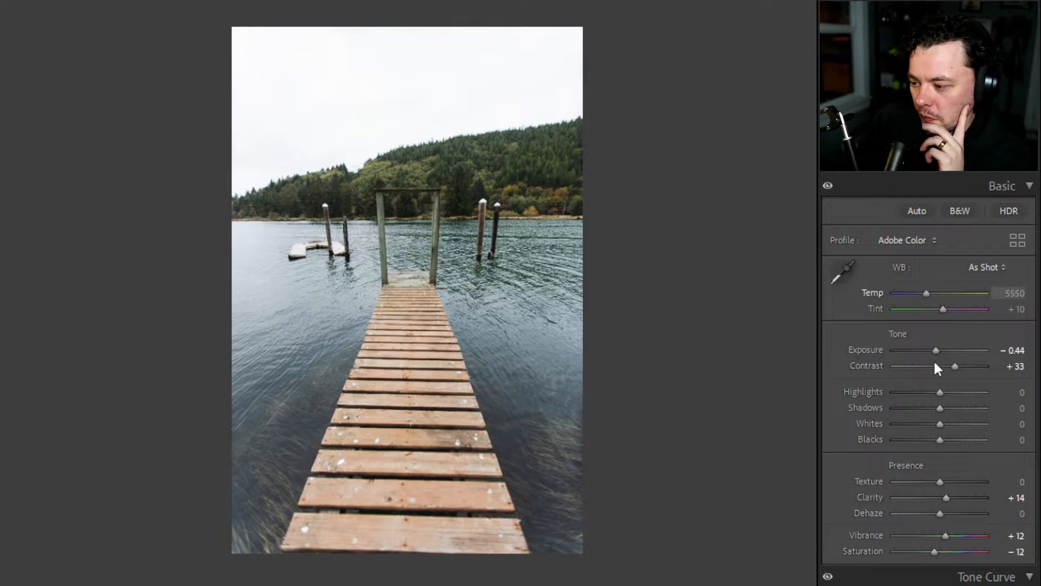
pyautogui.moveTo(939, 392); pyautogui.dragTo(909, 431)
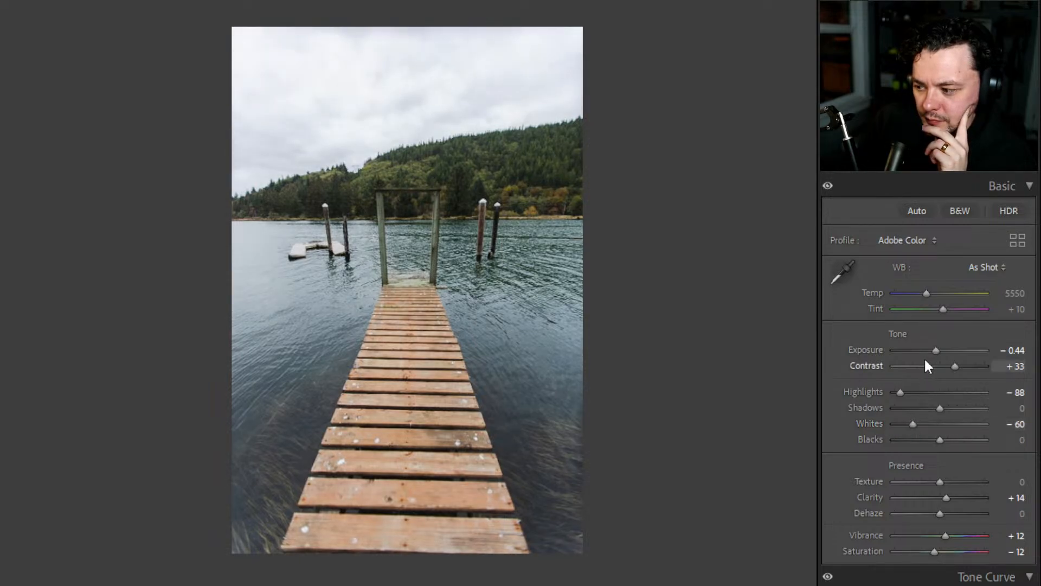
pyautogui.moveTo(932, 348); pyautogui.dragTo(937, 354)
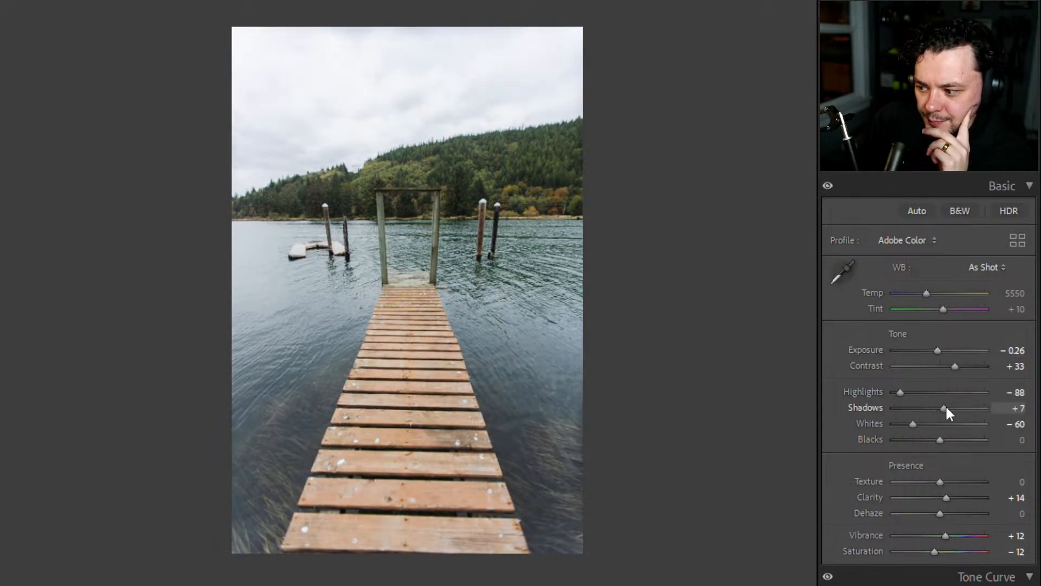
pyautogui.moveTo(943, 407)
pyautogui.mouseDown()
pyautogui.moveTo(966, 408)
pyautogui.moveTo(913, 408)
pyautogui.moveTo(951, 412)
pyautogui.moveTo(919, 441)
pyautogui.moveTo(954, 415)
pyautogui.mouseUp()
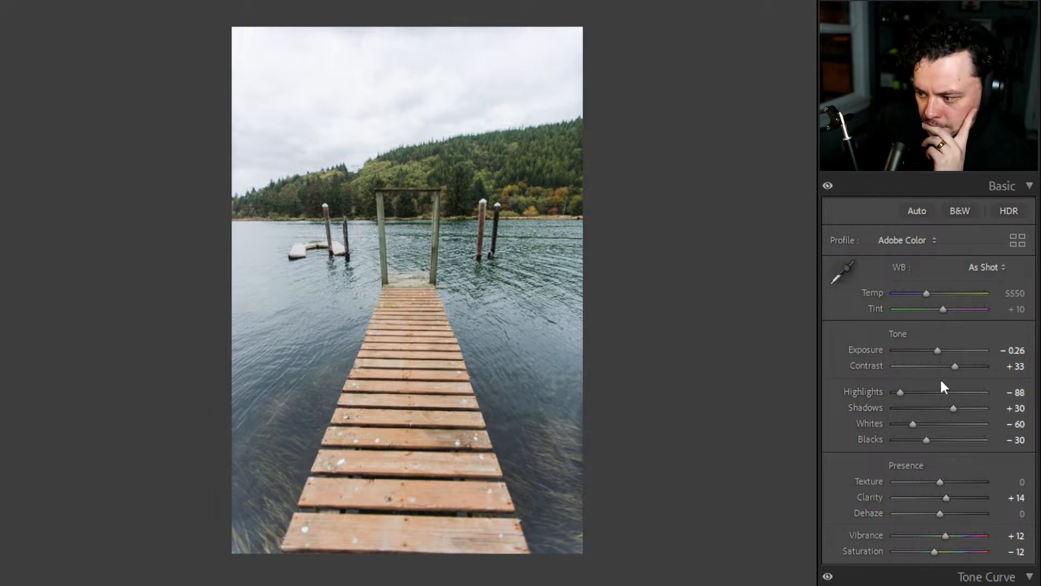
# - Set Dehaze to +18 and Saturation to -5 for the dock photo
pyautogui.scroll(-3, 940, 380)
pyautogui.moveTo(940, 386)
pyautogui.mouseDown()
pyautogui.moveTo(954, 386)
pyautogui.moveTo(943, 389)
pyautogui.mouseUp()
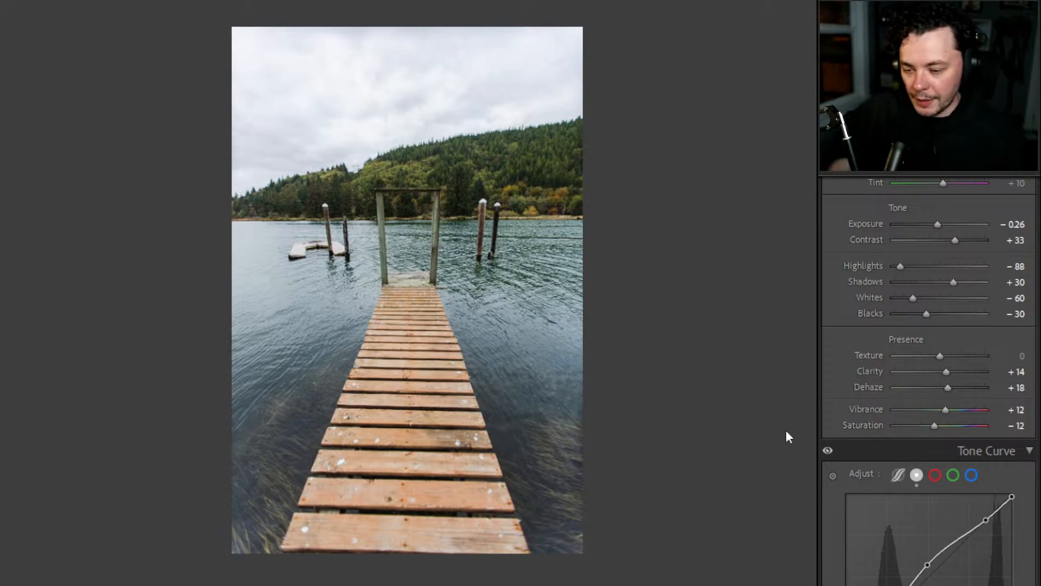
pyautogui.scroll(-3, 939, 360)
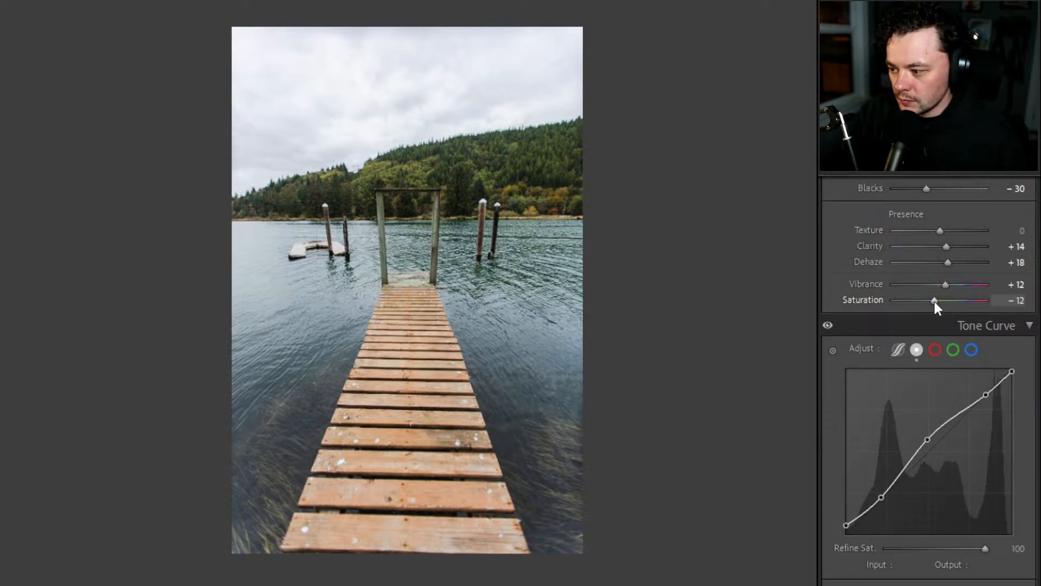
pyautogui.moveTo(935, 299); pyautogui.dragTo(936, 302)
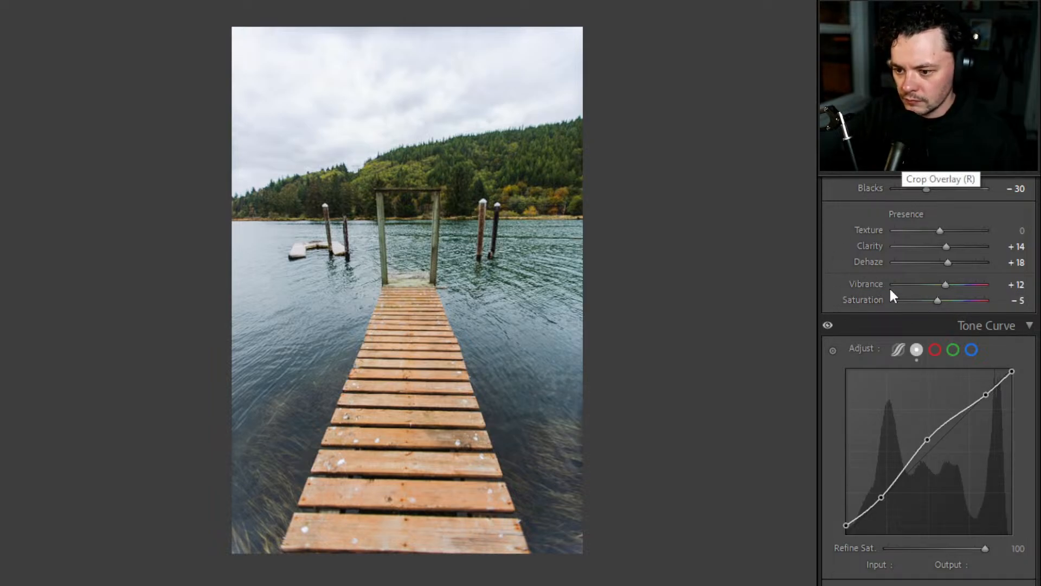
# - Lift the tone curve's black point to output 25 and move its upper highlight point to input 212, output 220
pyautogui.scroll(-6, 890, 289)
pyautogui.scroll(4, 889, 295)
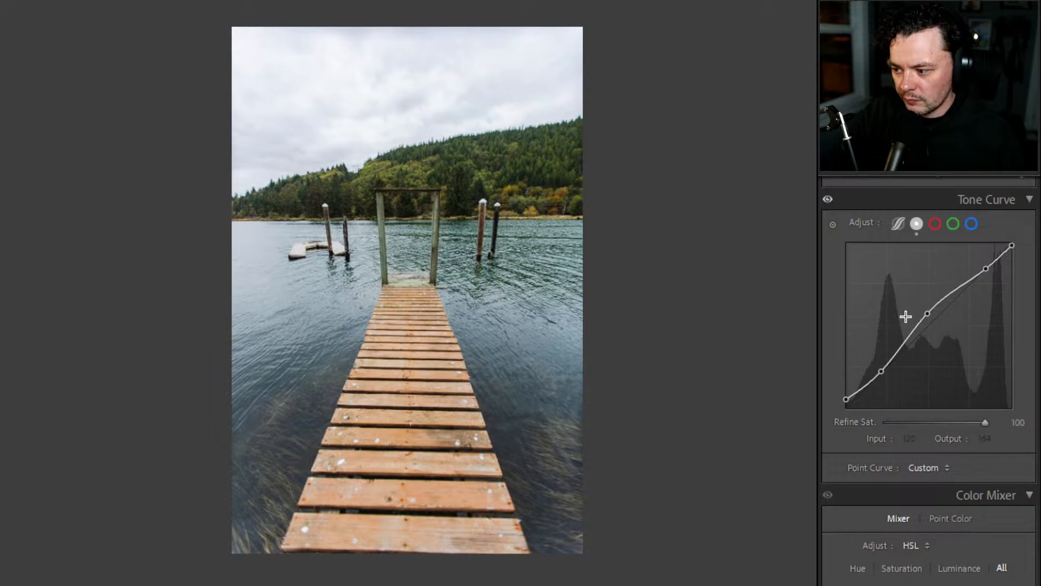
pyautogui.moveTo(882, 370); pyautogui.dragTo(841, 392)
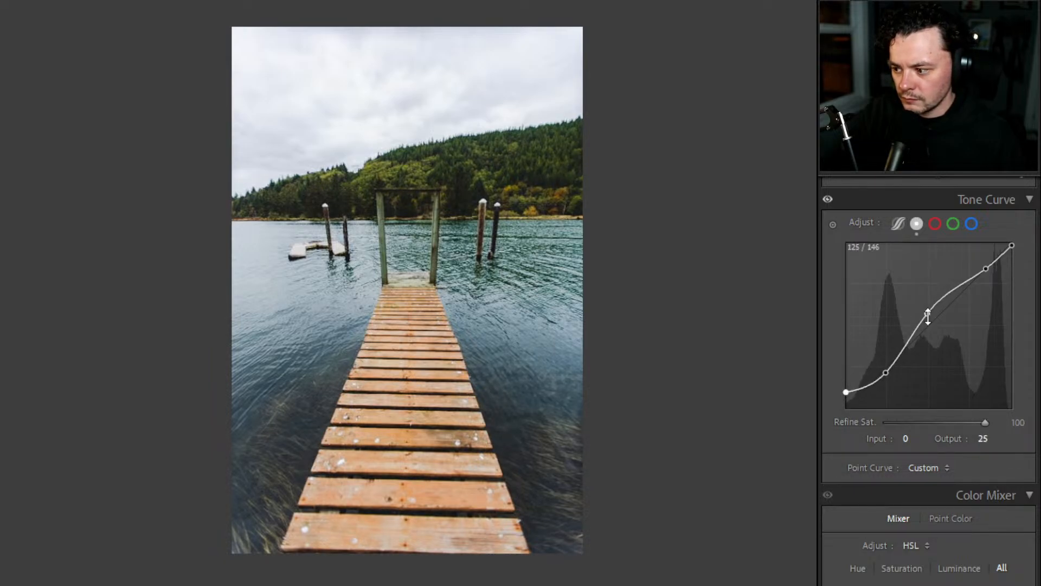
pyautogui.moveTo(984, 268)
pyautogui.mouseDown()
pyautogui.moveTo(986, 278)
pyautogui.moveTo(984, 265)
pyautogui.mouseUp()
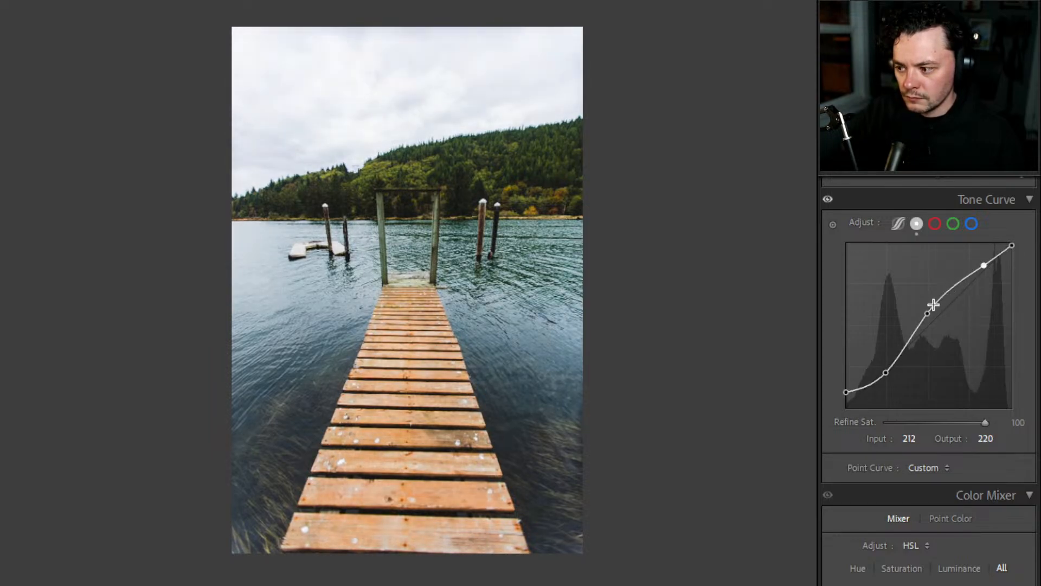
# - Reshape the tone curve by moving the midtone point to input 160, output 174 and the shadow point to 50, 50
pyautogui.moveTo(933, 305); pyautogui.dragTo(954, 291)
pyautogui.moveTo(886, 368)
pyautogui.mouseDown()
pyautogui.moveTo(895, 379)
pyautogui.moveTo(904, 369)
pyautogui.moveTo(890, 364)
pyautogui.moveTo(890, 381)
pyautogui.moveTo(882, 376)
pyautogui.mouseUp()
pyautogui.moveTo(954, 291); pyautogui.dragTo(951, 298)
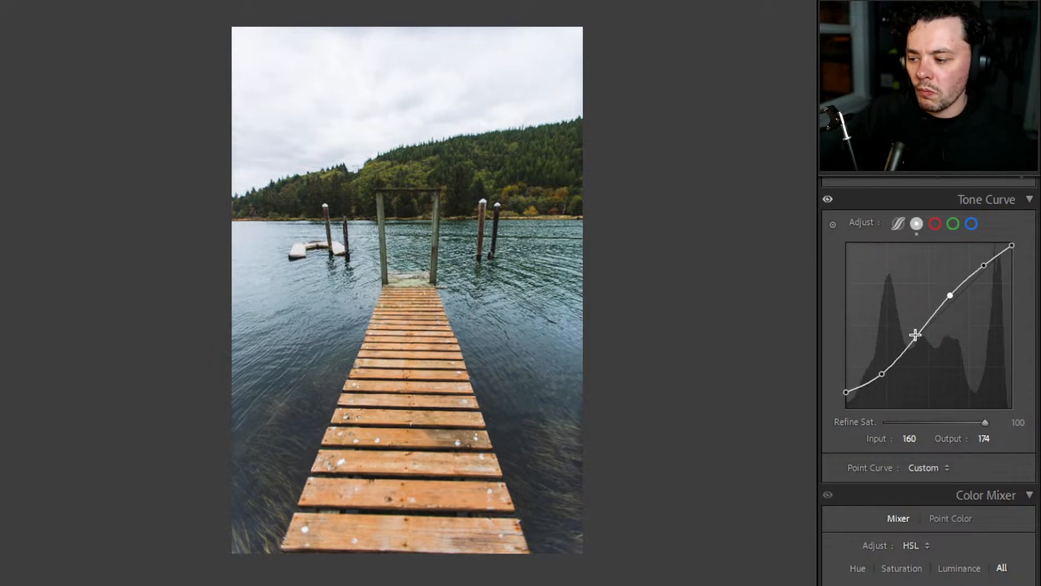
pyautogui.click(885, 372)
pyautogui.moveTo(884, 372)
pyautogui.mouseDown()
pyautogui.moveTo(881, 360)
pyautogui.moveTo(877, 384)
pyautogui.moveTo(878, 375)
pyautogui.mouseUp()
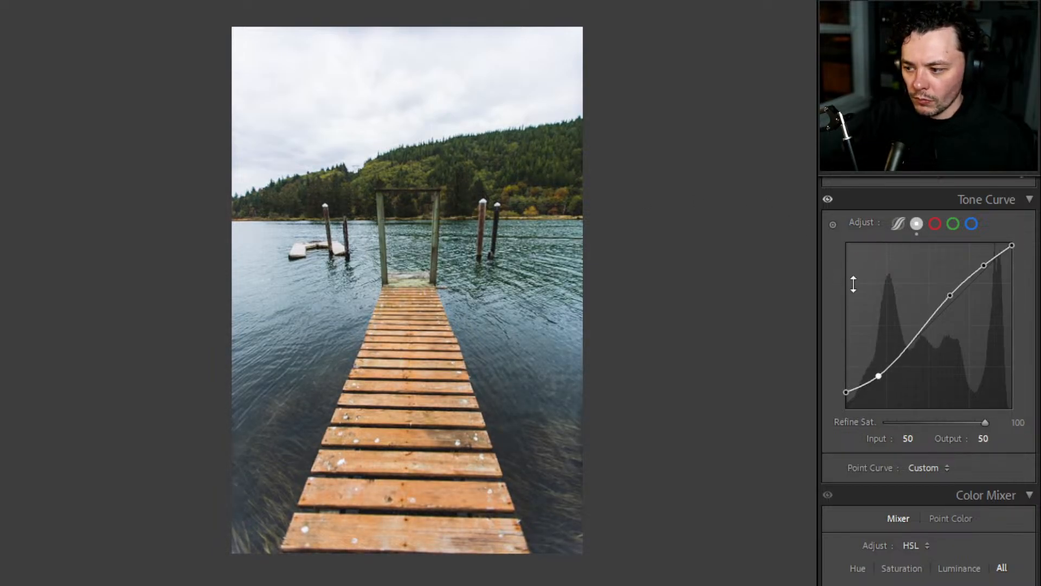
# - Inspect the dock frame and forested hillside at close zoom, and try a slight shift of the white balance temperature
pyautogui.scroll(6, 907, 288)
pyautogui.click(389, 190)
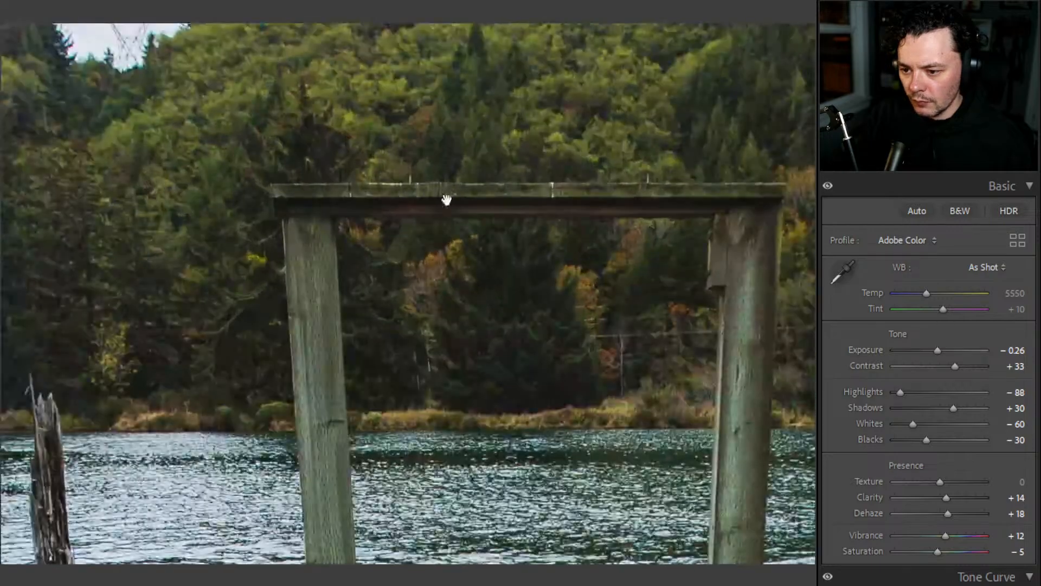
pyautogui.click(566, 196)
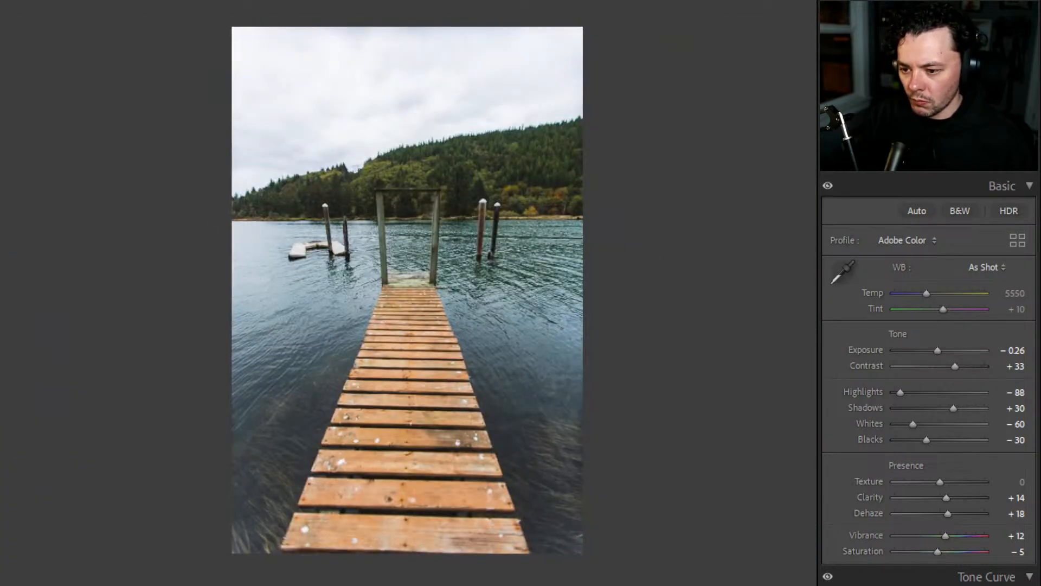
pyautogui.moveTo(925, 293); pyautogui.dragTo(923, 297)
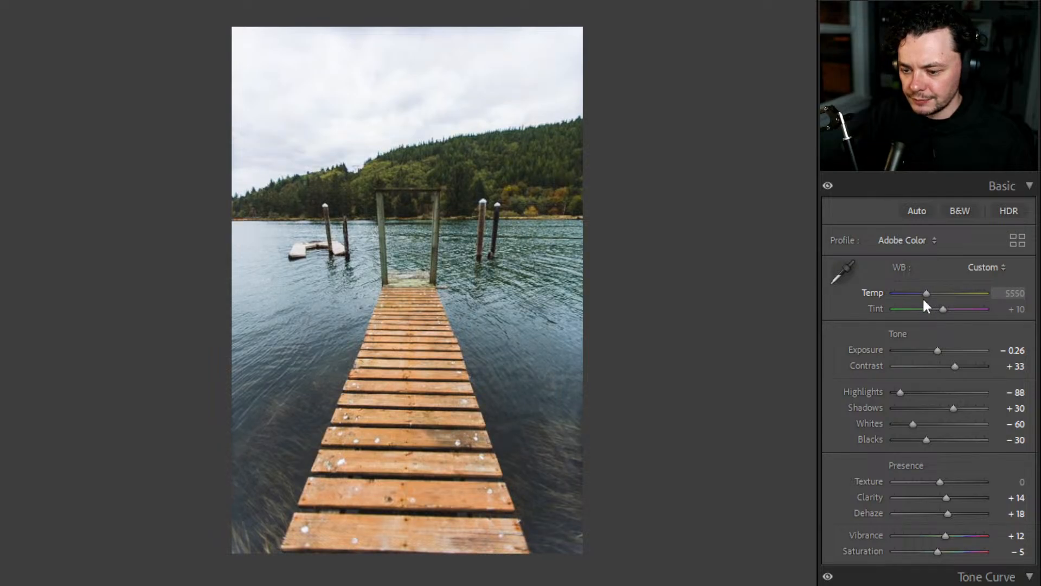
pyautogui.click(343, 186)
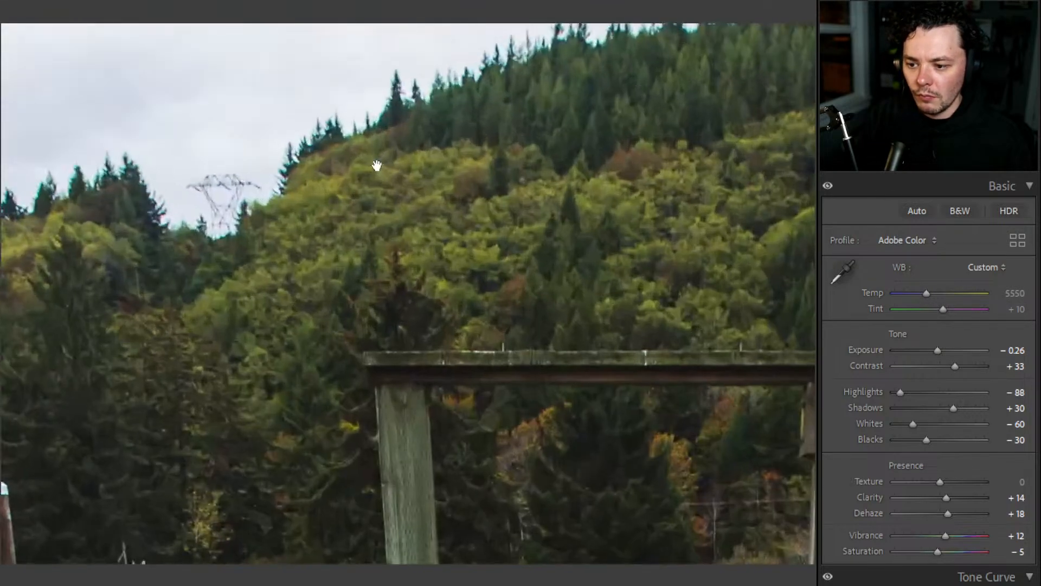
pyautogui.click(497, 205)
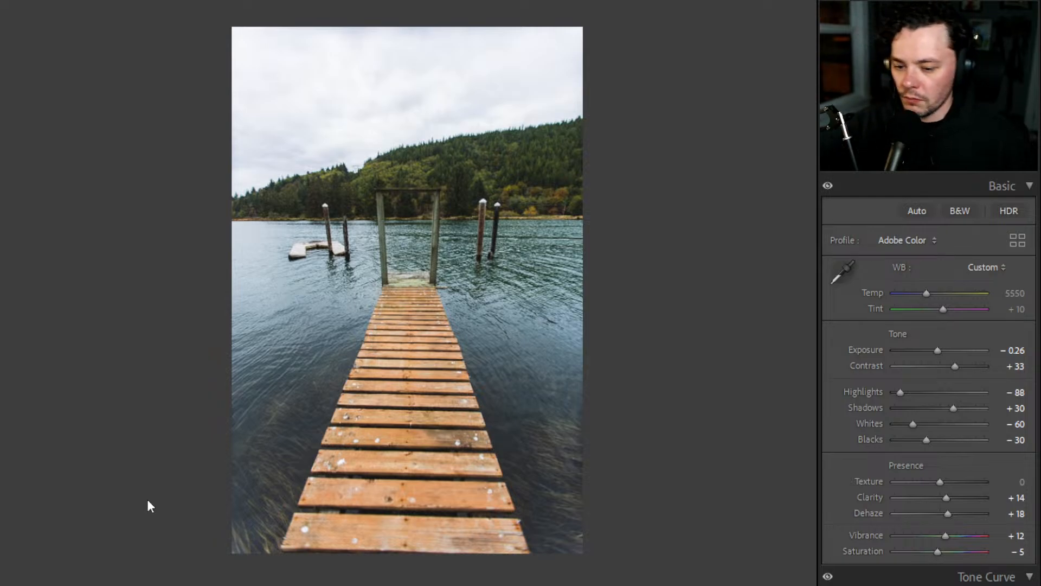
# - Switch to the Library's thumbnail grid and look through the photos in the current collection
pyautogui.click(663, 16)
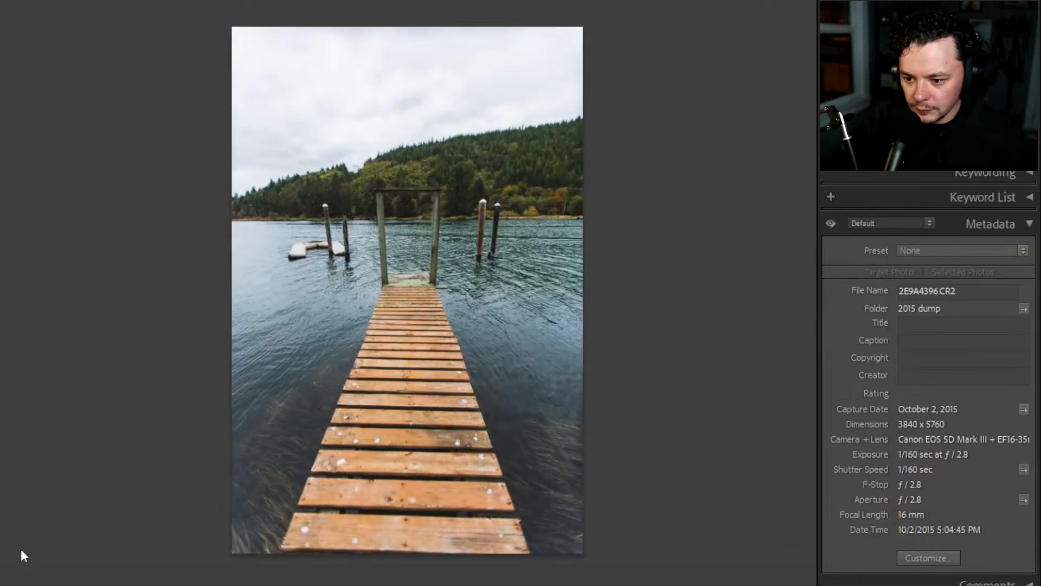
pyautogui.click(17, 573)
pyautogui.scroll(-2, 123, 372)
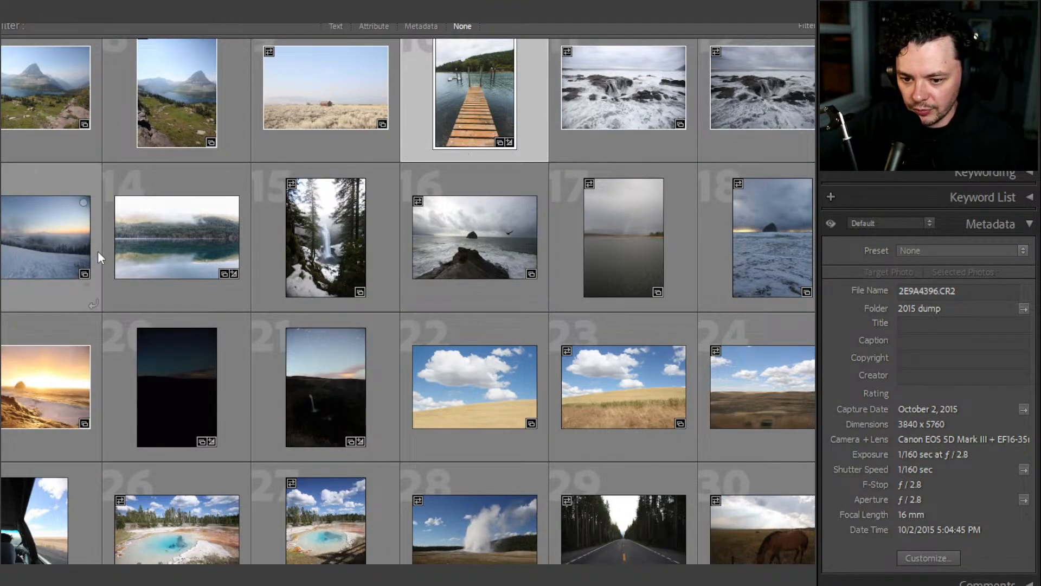
pyautogui.scroll(-2, 327, 346)
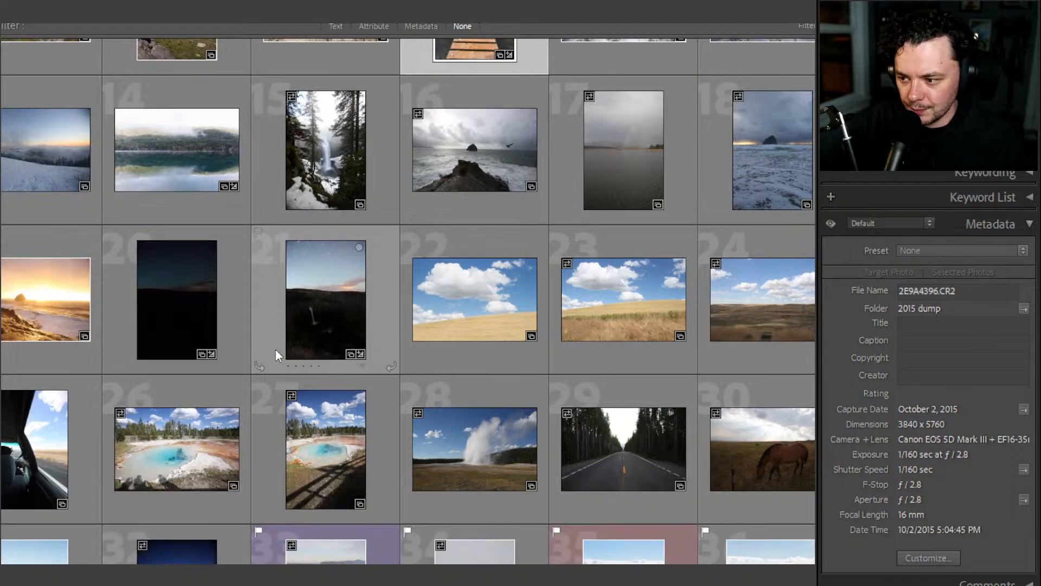
pyautogui.scroll(-2, 275, 350)
pyautogui.scroll(-2, 292, 343)
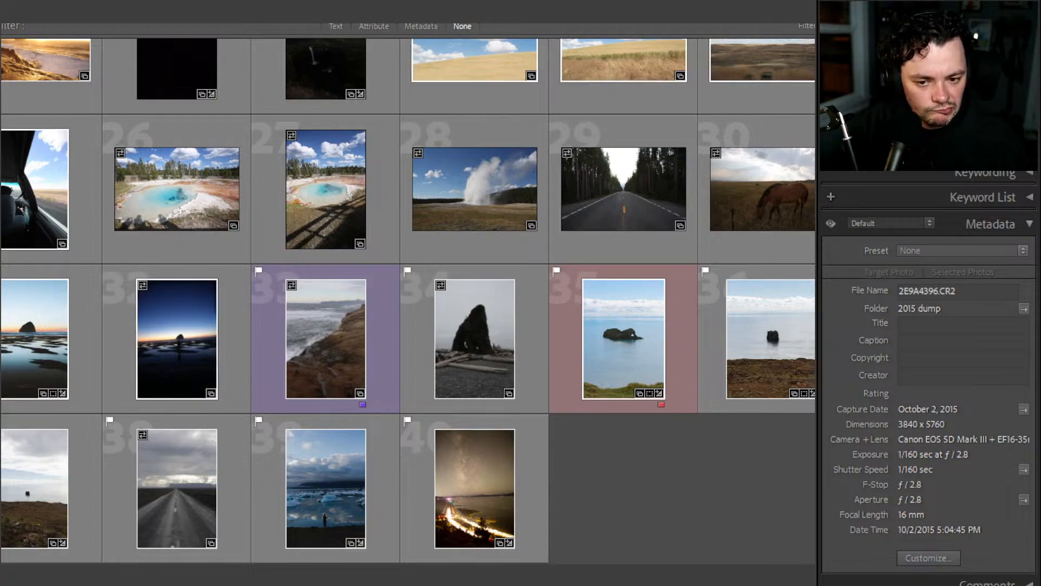
# - Look through the full catalog's thumbnails, across the different shoots, as far as the seaside dusk photos in the Cancun series
pyautogui.scroll(20, 344, 318)
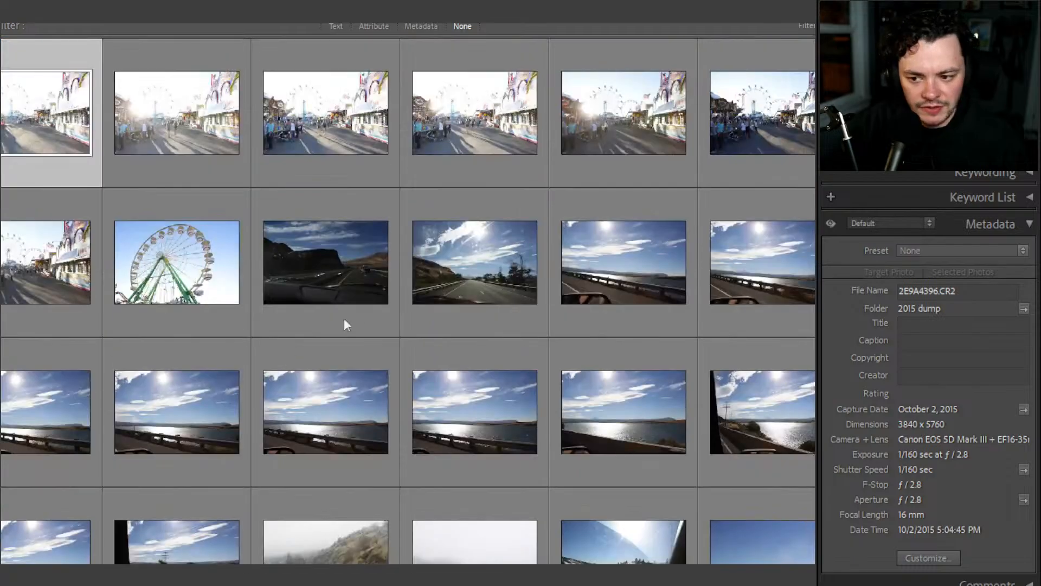
pyautogui.scroll(-20, 548, 306)
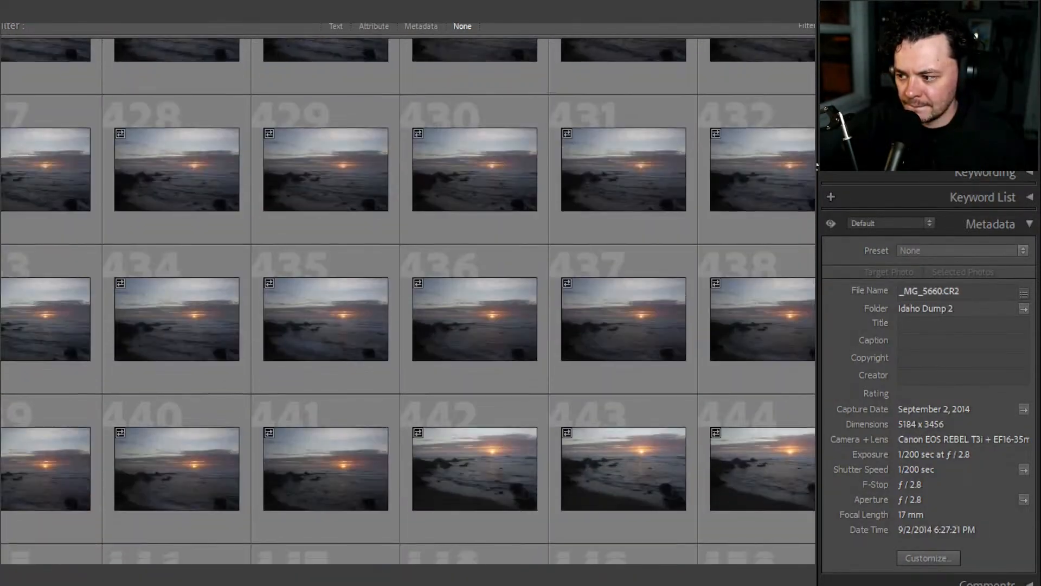
pyautogui.moveTo(817, 166); pyautogui.dragTo(818, 499)
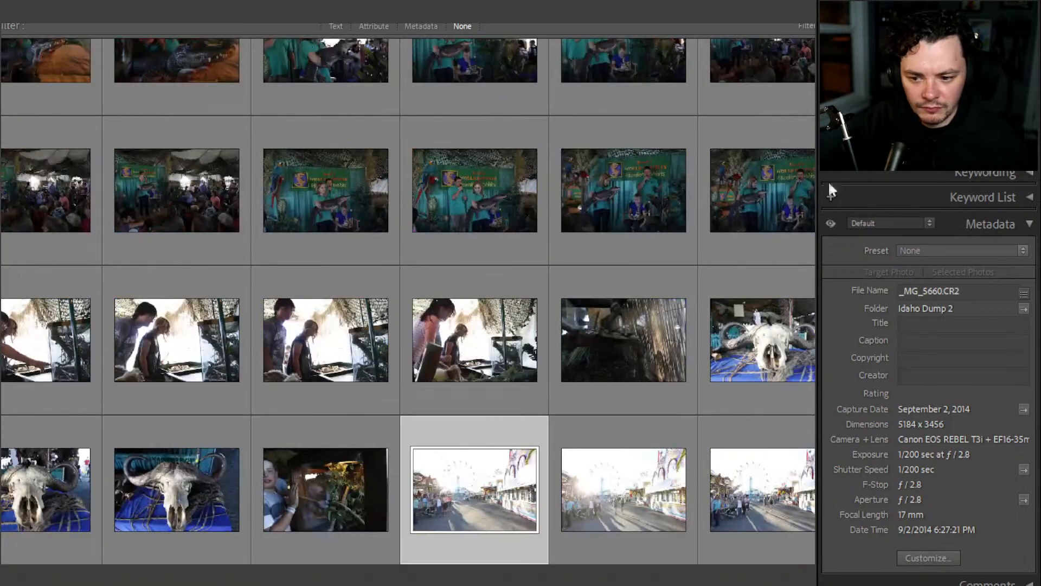
pyautogui.moveTo(802, 374); pyautogui.dragTo(807, 430)
pyautogui.scroll(-20, 807, 431)
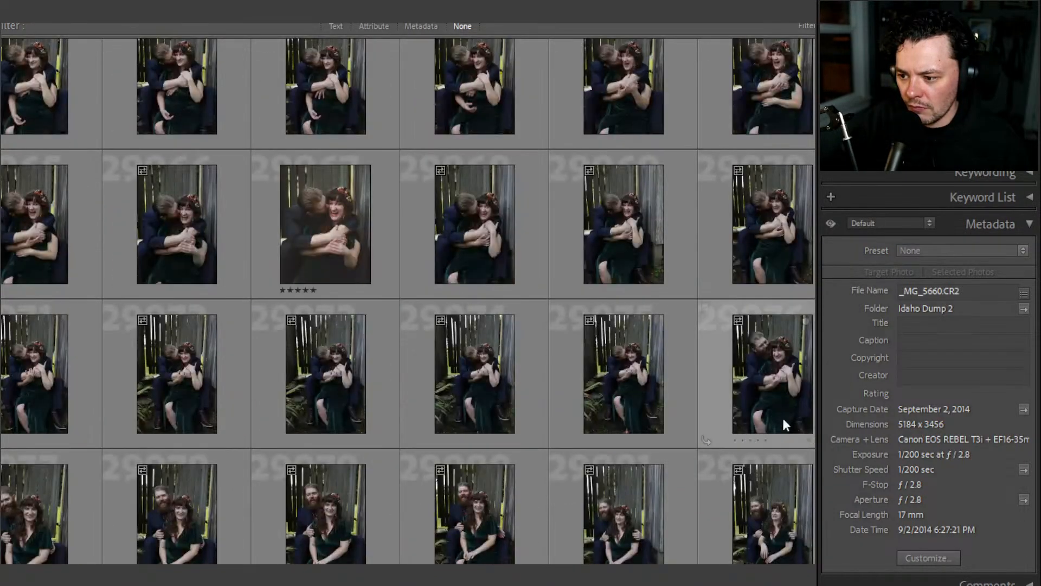
pyautogui.scroll(20, 818, 426)
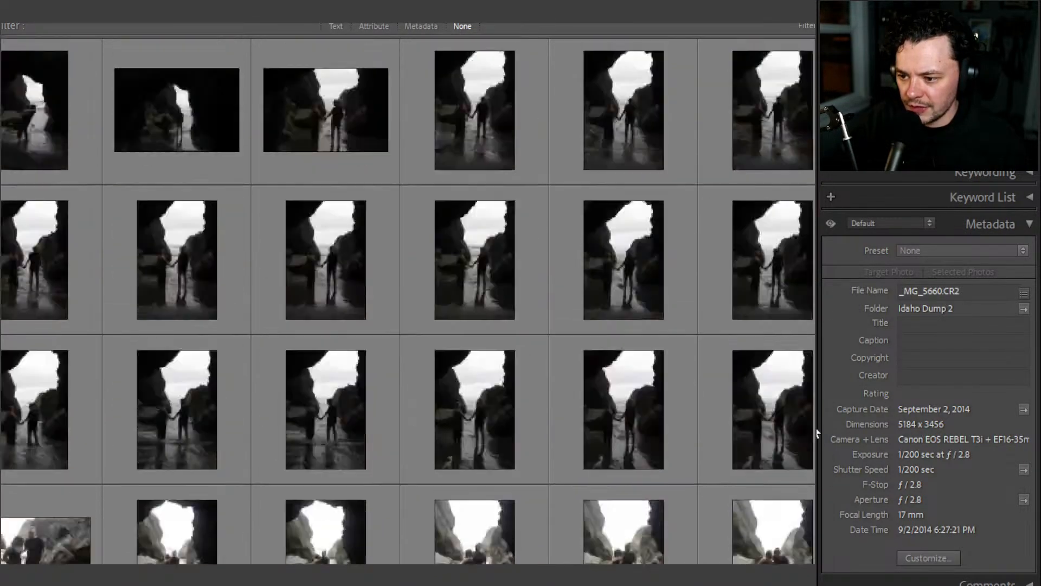
pyautogui.scroll(20, 818, 425)
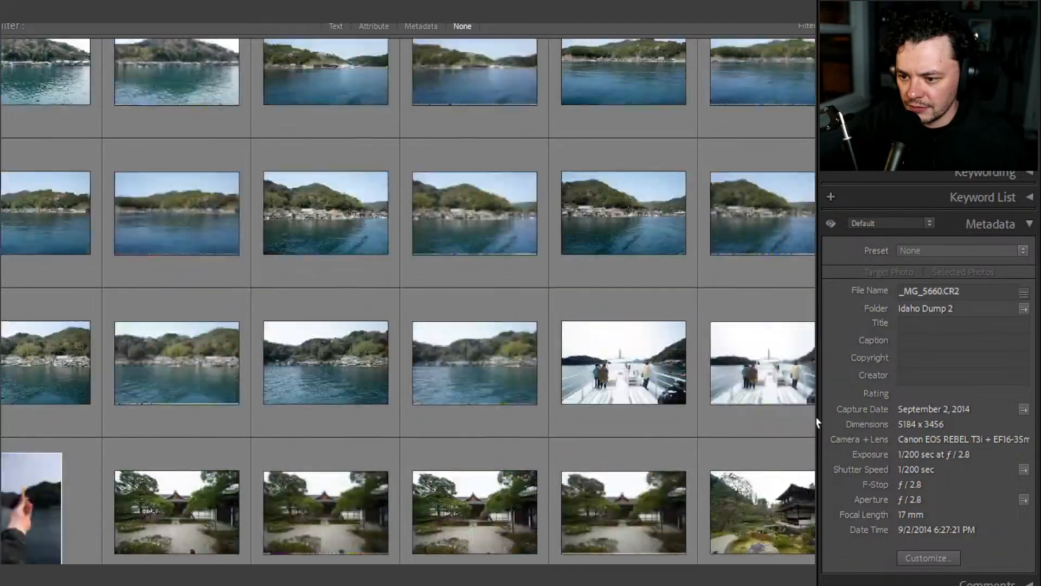
pyautogui.scroll(20, 818, 419)
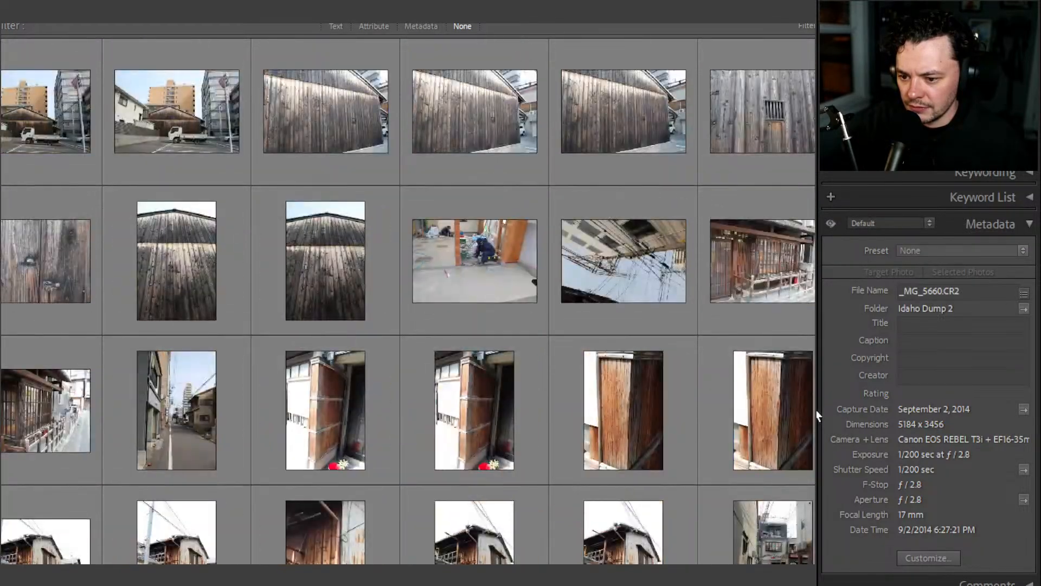
pyautogui.scroll(20, 818, 411)
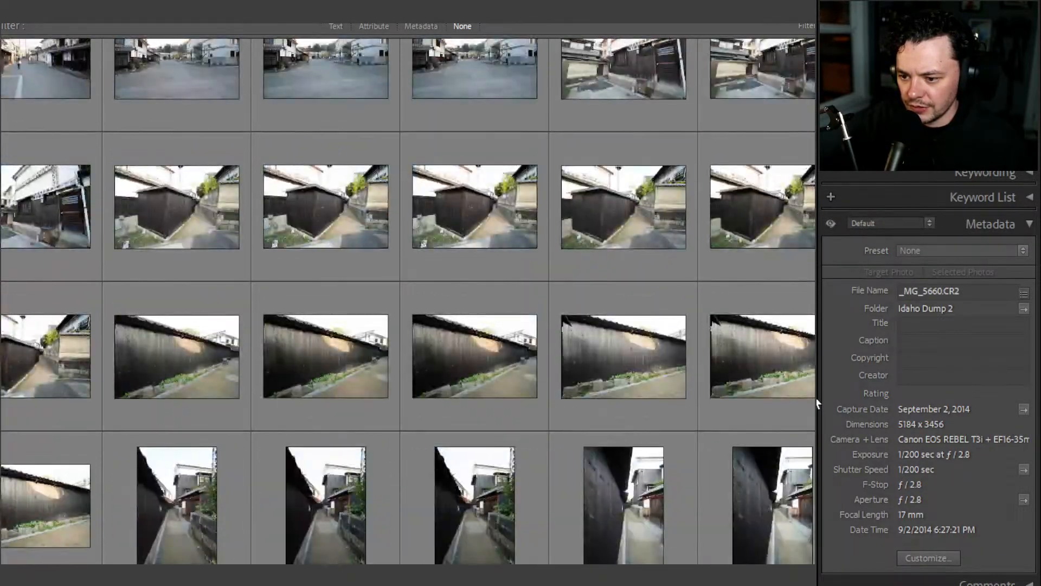
pyautogui.scroll(20, 818, 380)
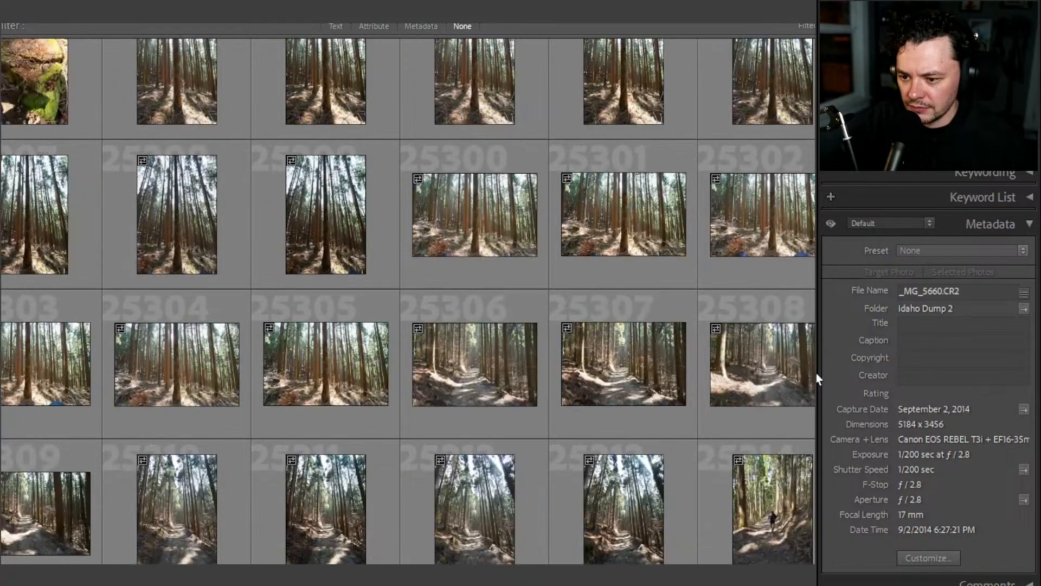
pyautogui.scroll(15, 817, 362)
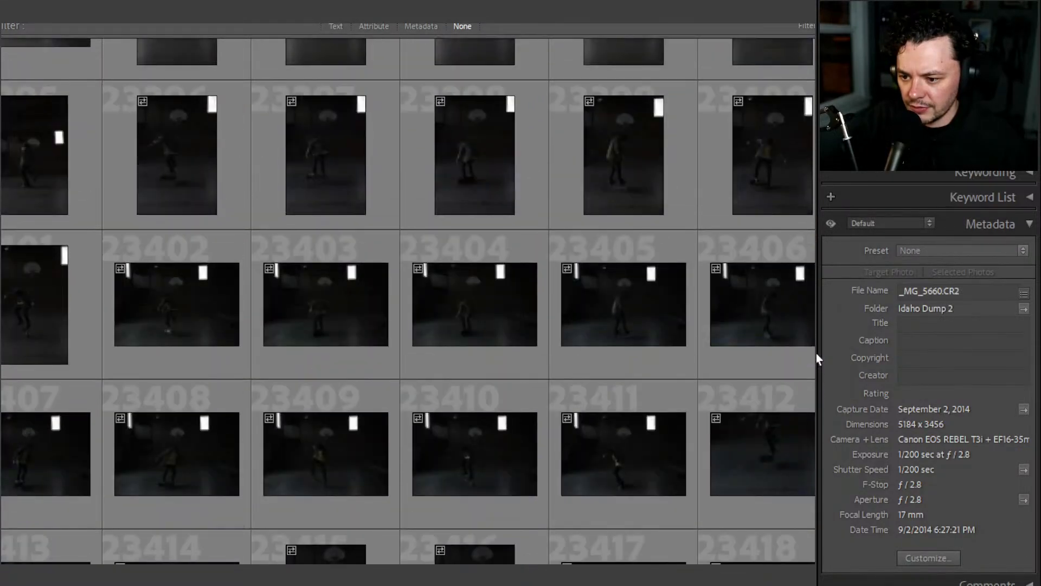
pyautogui.moveTo(817, 351); pyautogui.dragTo(817, 332)
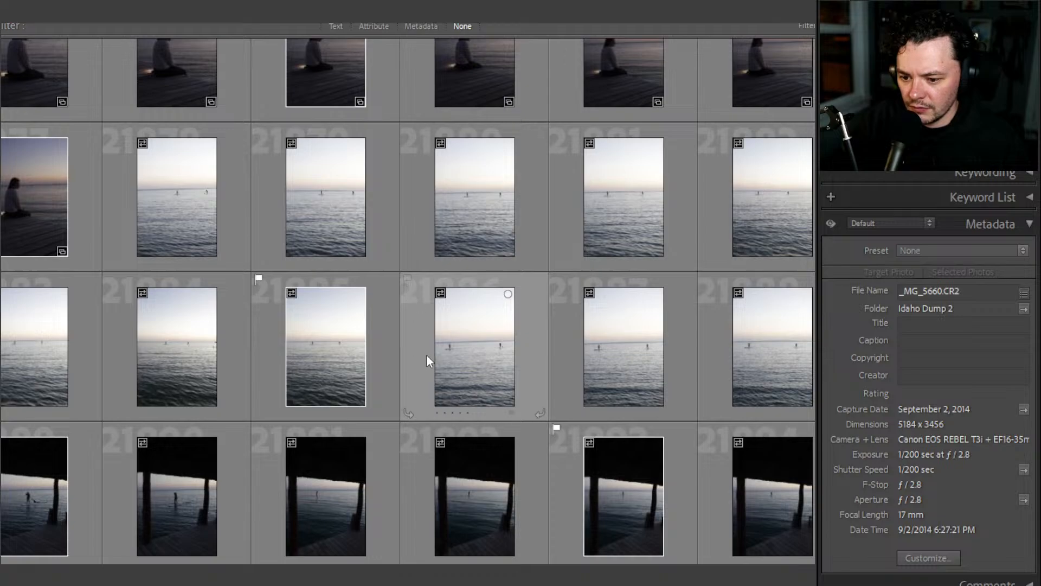
# - Look through the Cancun seaside thumbnails, view the beach and pier photo _E9A0232.CR2 enlarged, and return to the grid
pyautogui.scroll(-3, 555, 347)
pyautogui.scroll(-9, 554, 351)
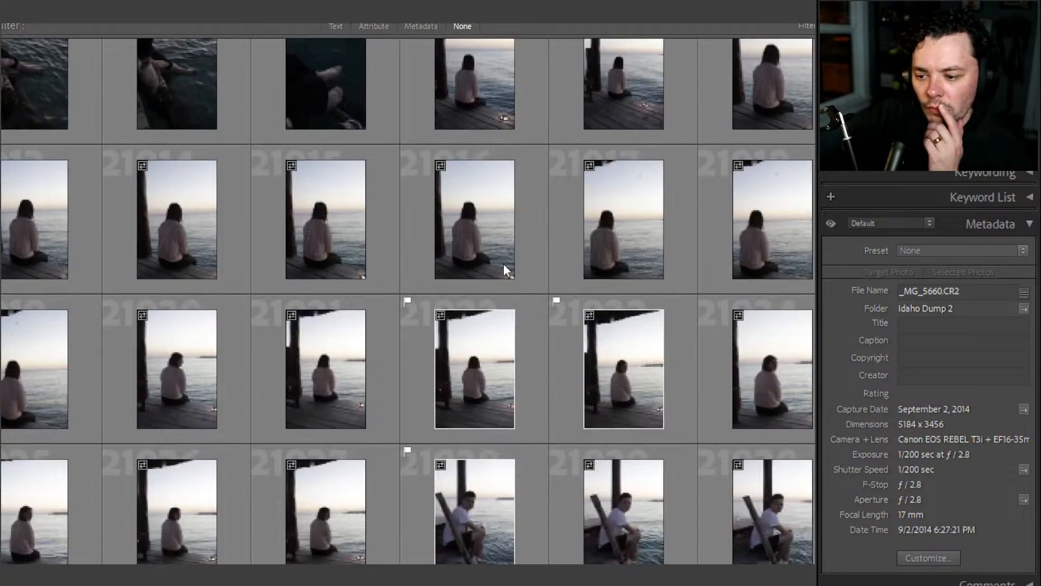
pyautogui.scroll(-10, 423, 279)
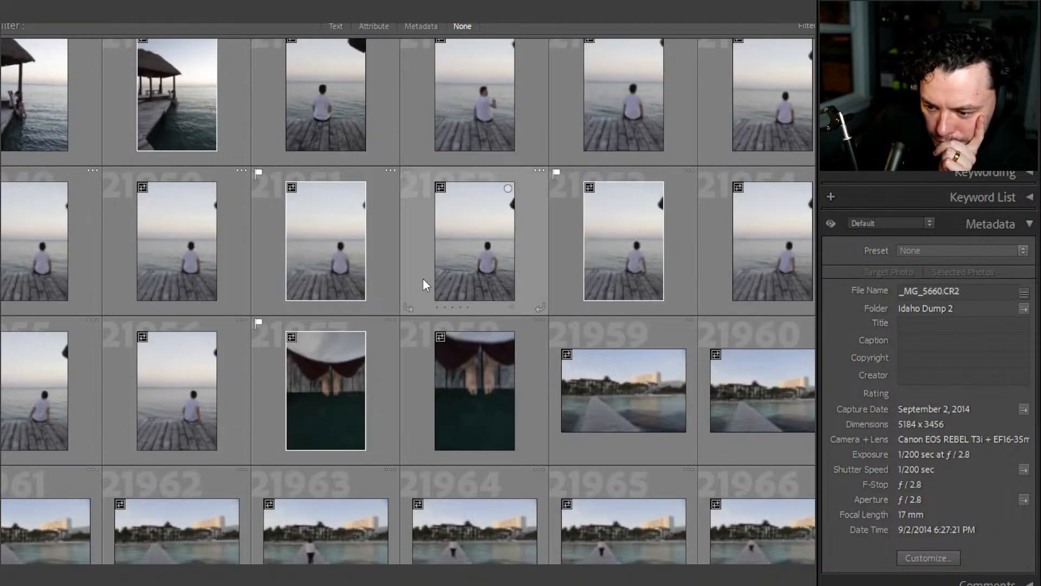
pyautogui.scroll(3, 580, 320)
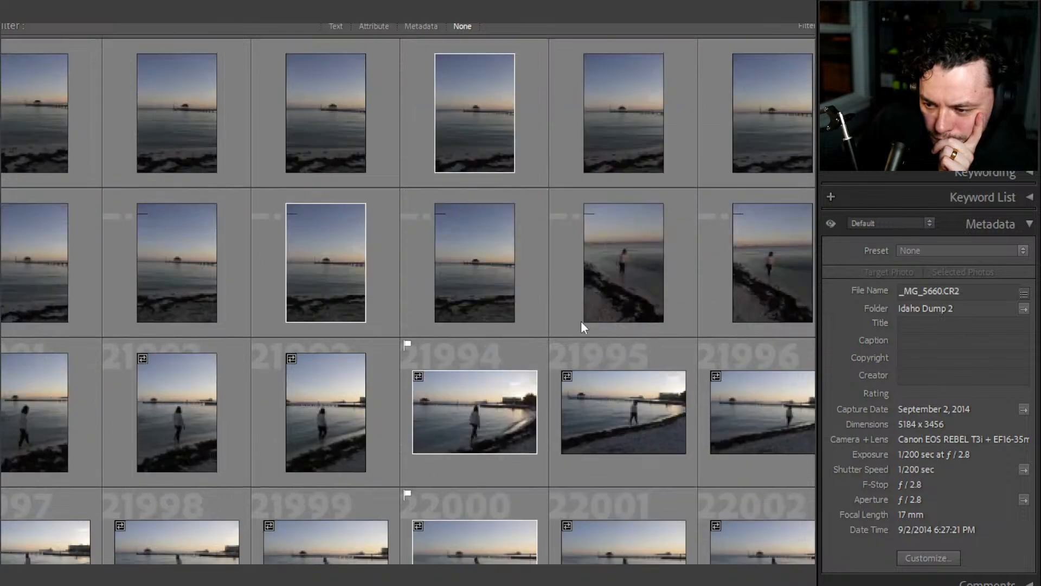
pyautogui.doubleClick(331, 263)
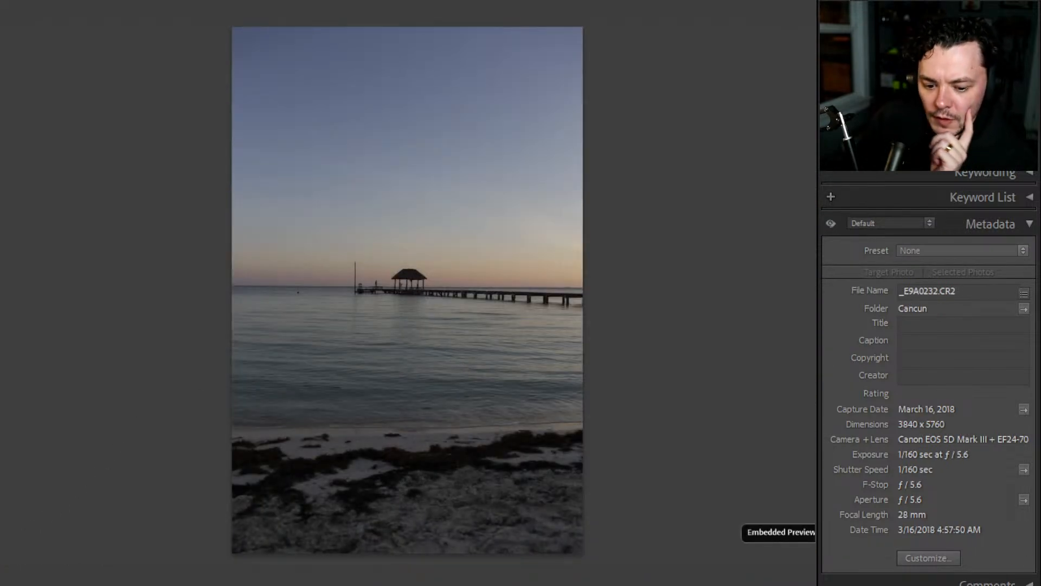
pyautogui.doubleClick(335, 327)
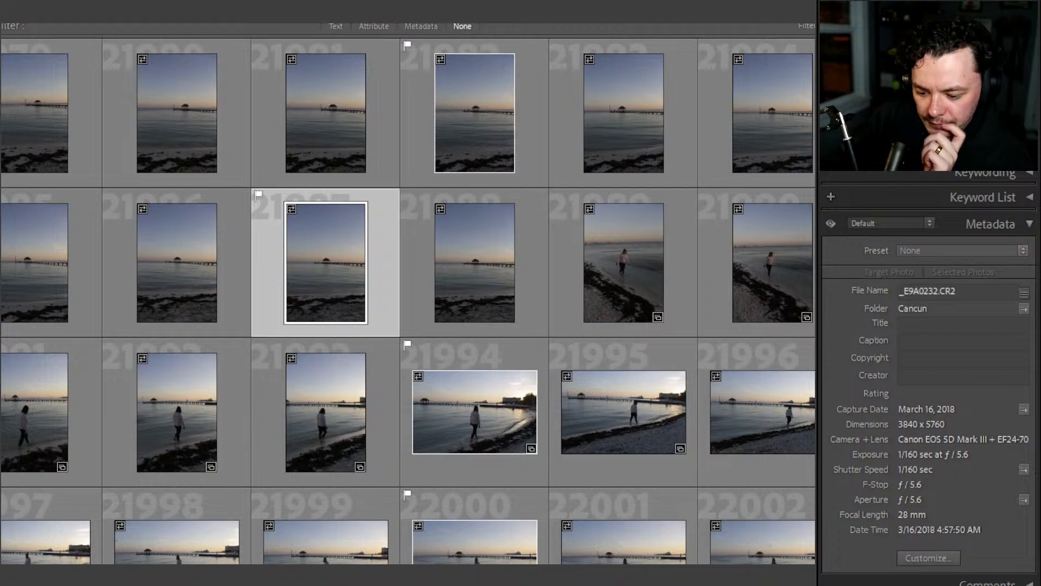
# - Look through the surrounding Cancun and lake thumbnails for the series of wooden dock photos shot at dusk
pyautogui.scroll(5, 405, 436)
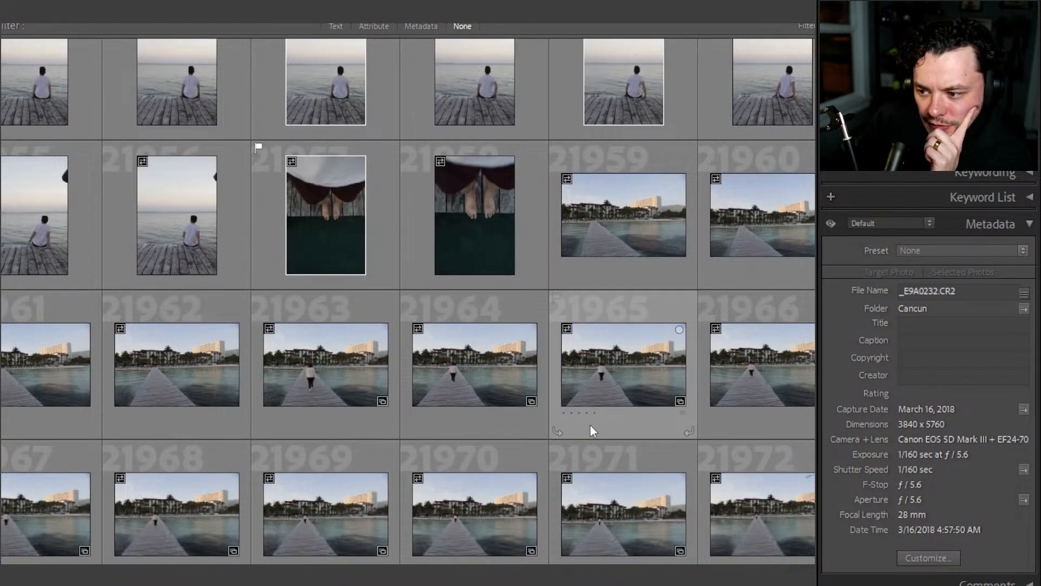
pyautogui.scroll(4, 590, 428)
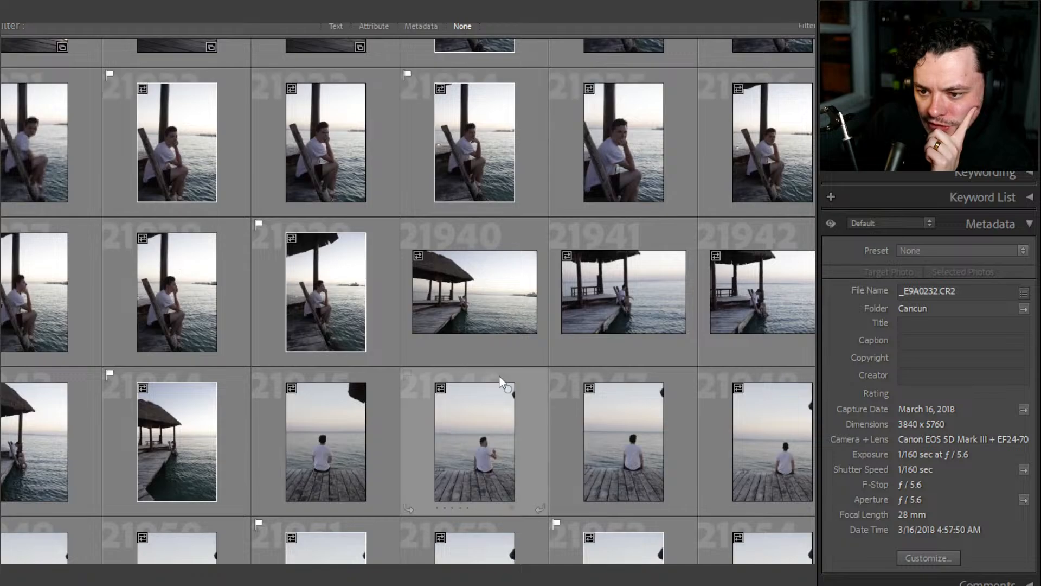
pyautogui.scroll(-10, 499, 376)
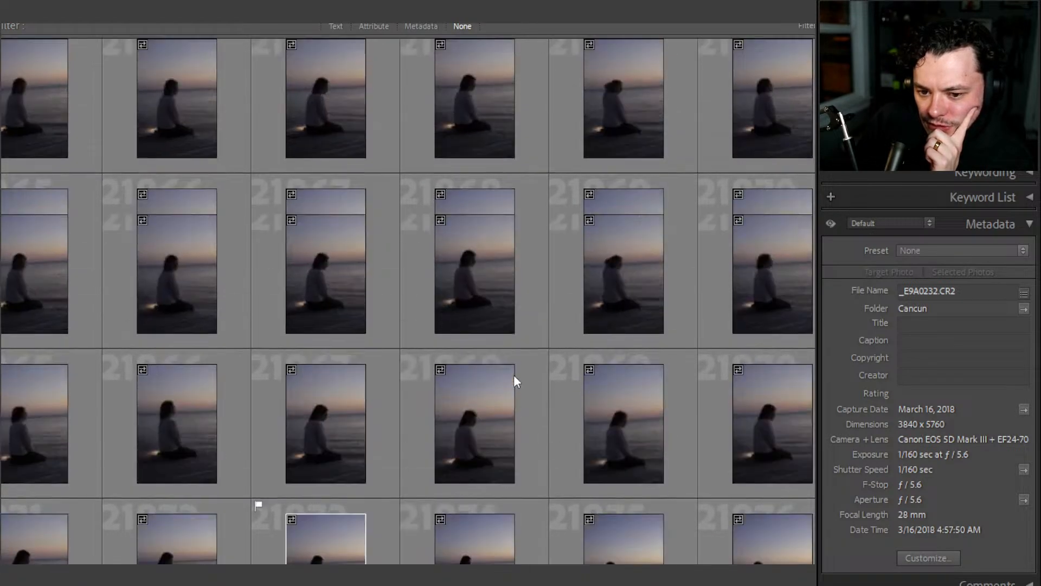
pyautogui.scroll(20, 513, 374)
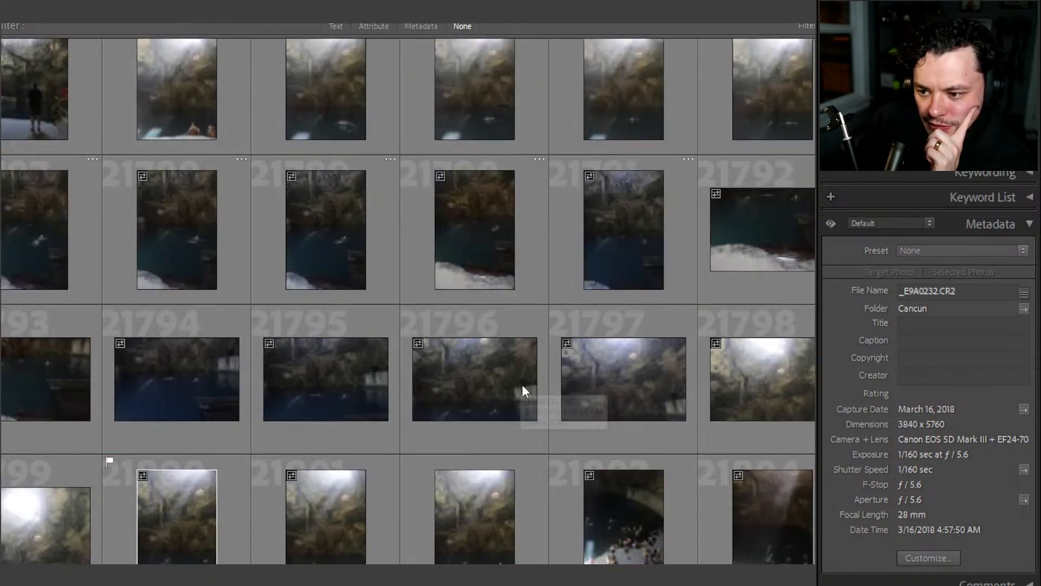
pyautogui.scroll(20, 524, 390)
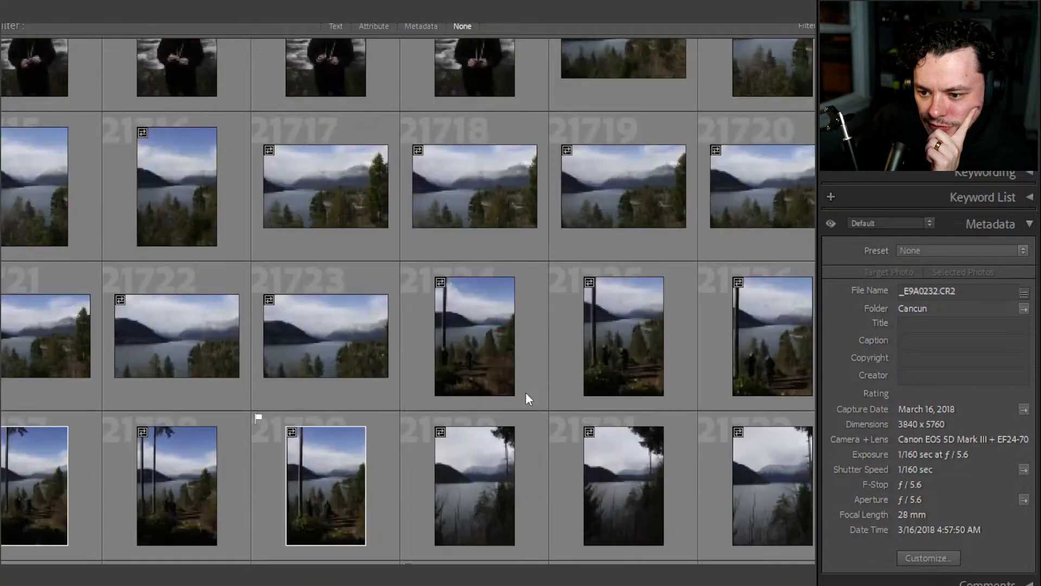
pyautogui.scroll(-20, 526, 395)
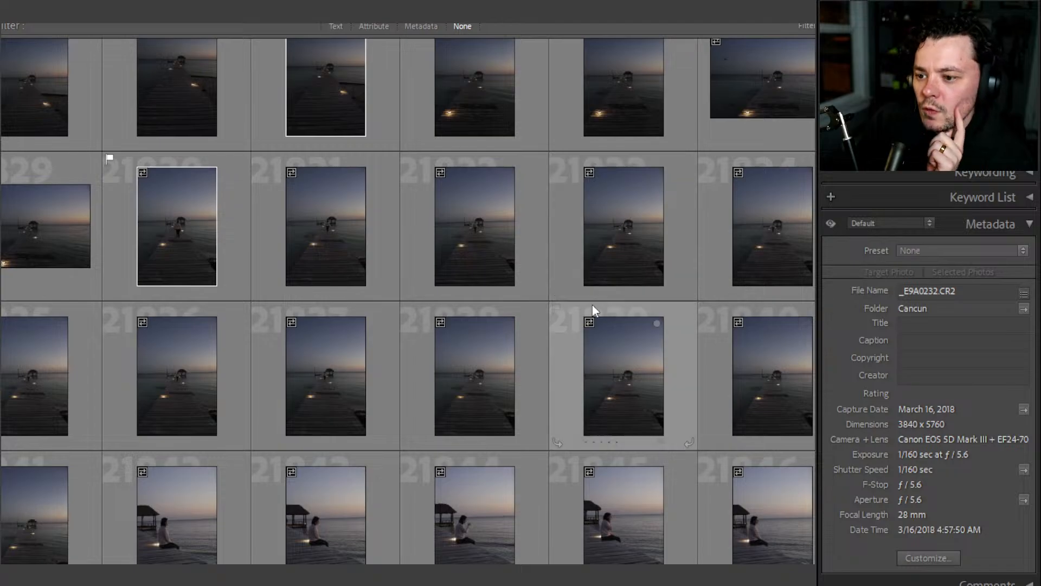
pyautogui.scroll(-3, 591, 306)
pyautogui.scroll(3, 434, 370)
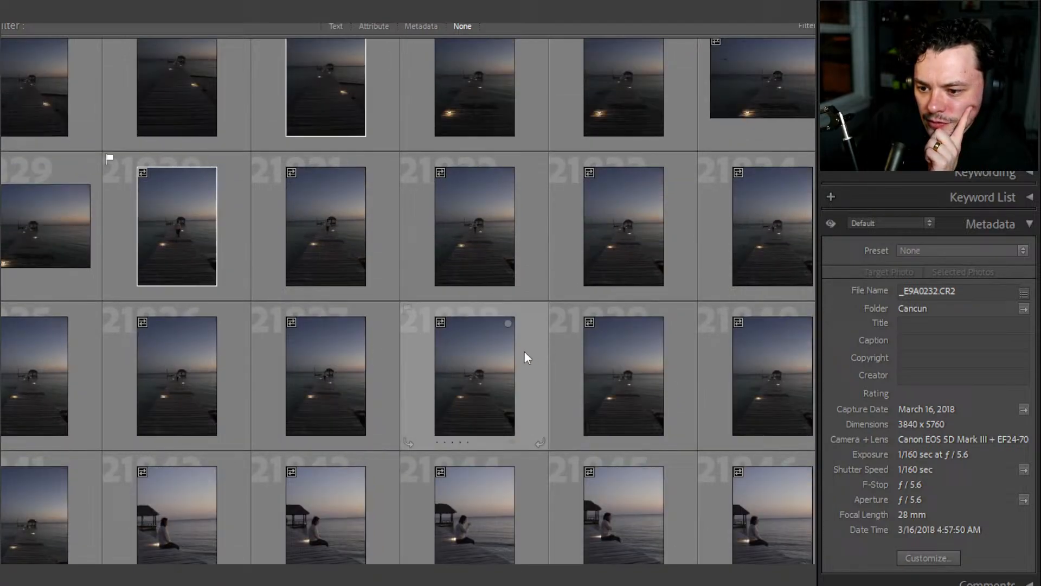
# - View the dusk dock photos _E9A0076.CR2 and _E9A0085.CR2 enlarged one after the other, returning to the grid each time
pyautogui.doubleClick(209, 247)
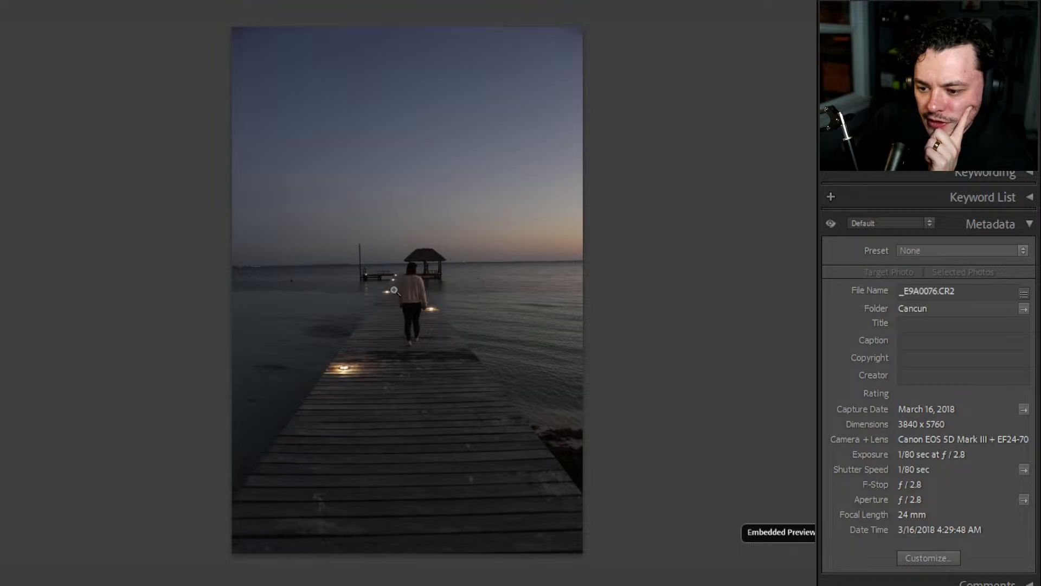
pyautogui.press('g')
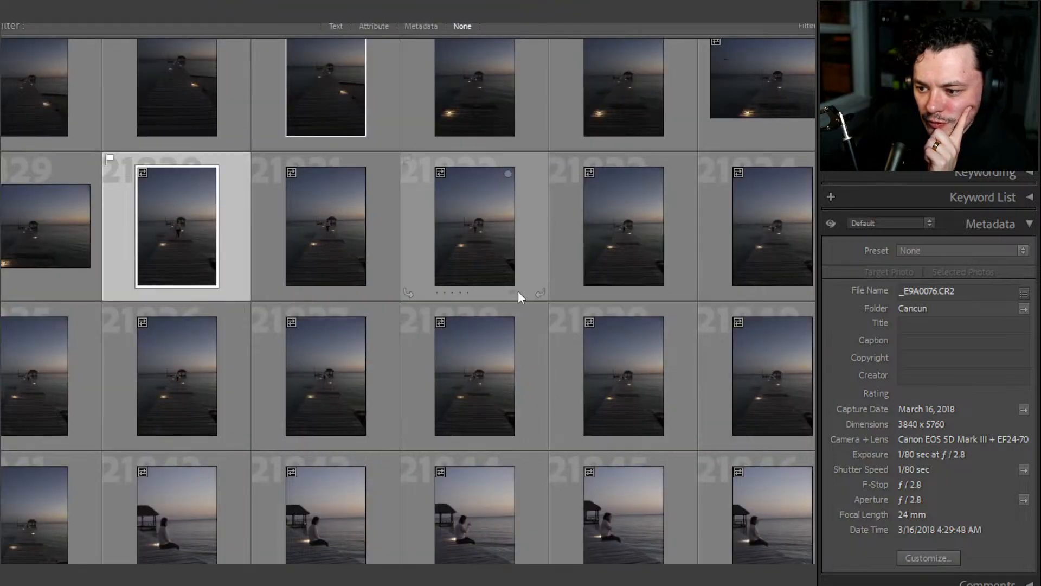
pyautogui.doubleClick(627, 376)
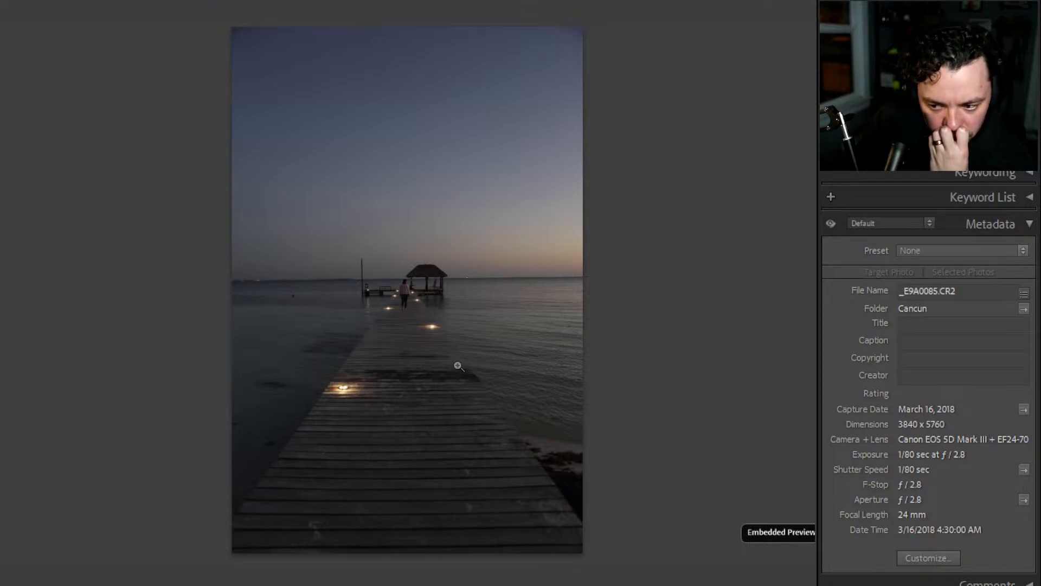
pyautogui.press('g')
# - Check the empty dusk dock photo _E9A0068.CR2 enlarged and in Develop, then add it to the working collection and show that collection
pyautogui.scroll(10, 438, 326)
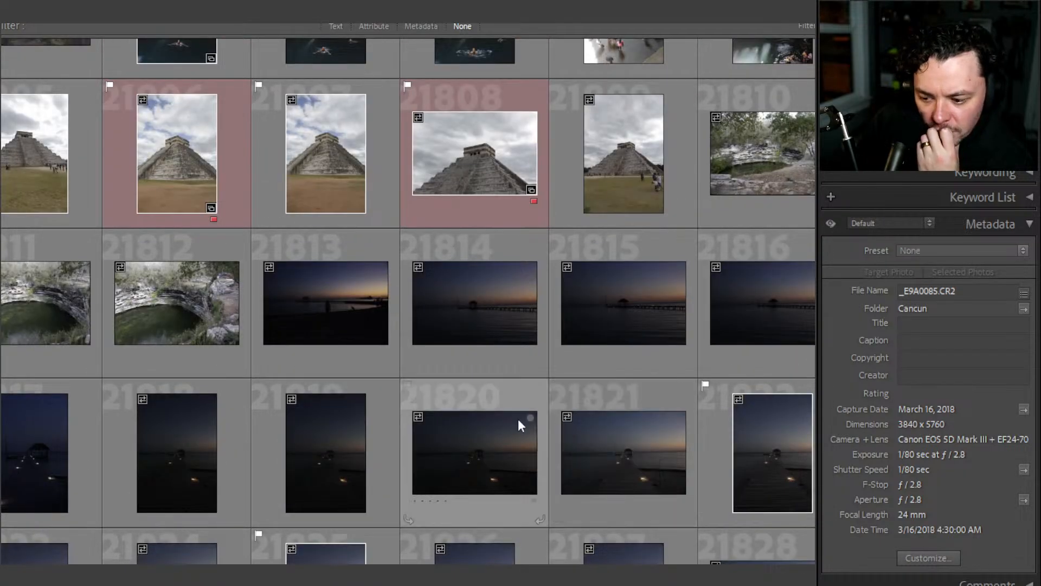
pyautogui.click(737, 444)
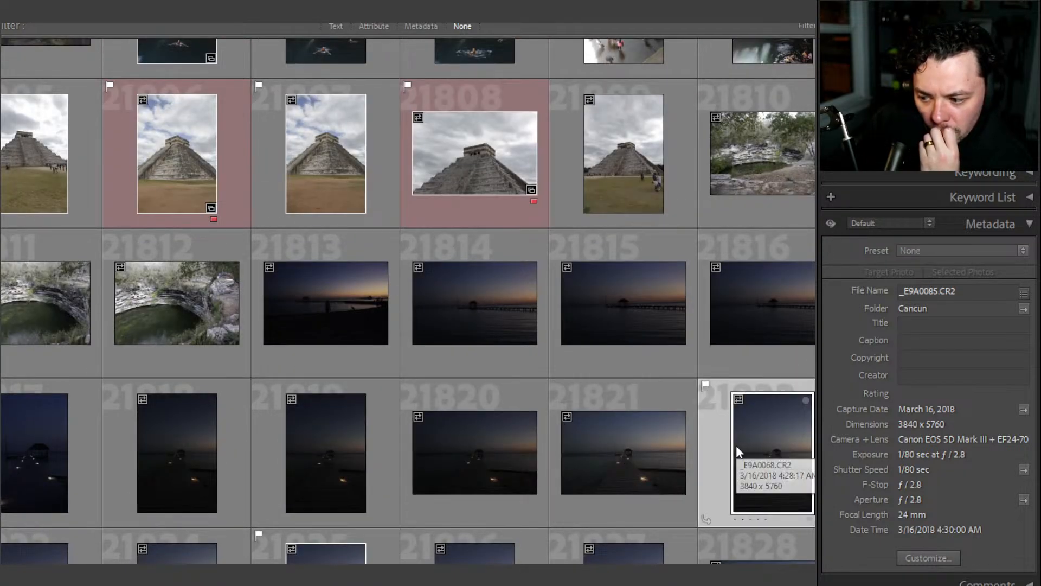
pyautogui.press('e')
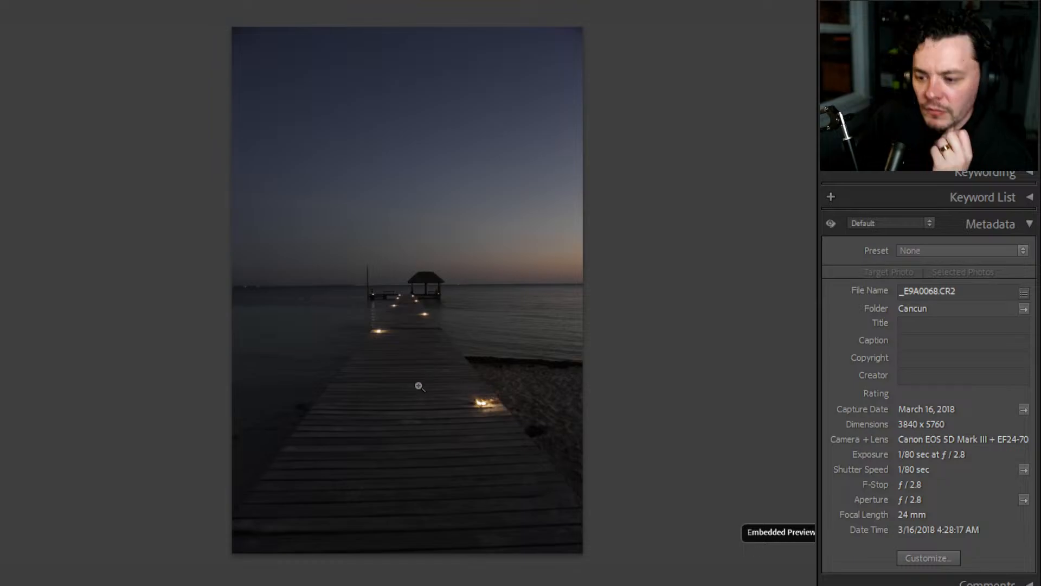
pyautogui.press('d')
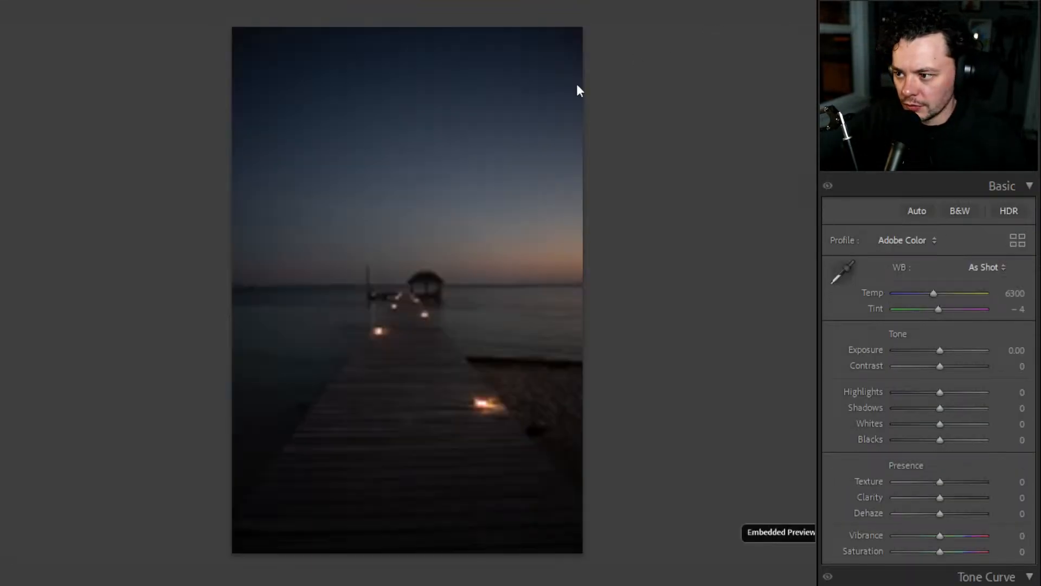
pyautogui.press('g')
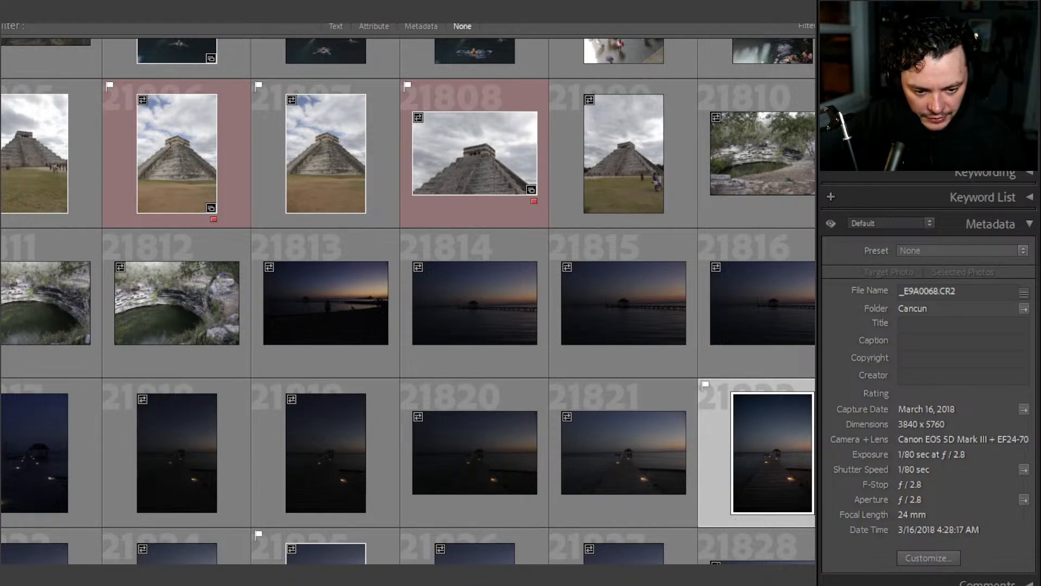
pyautogui.hotkey('ctrl', 'b')
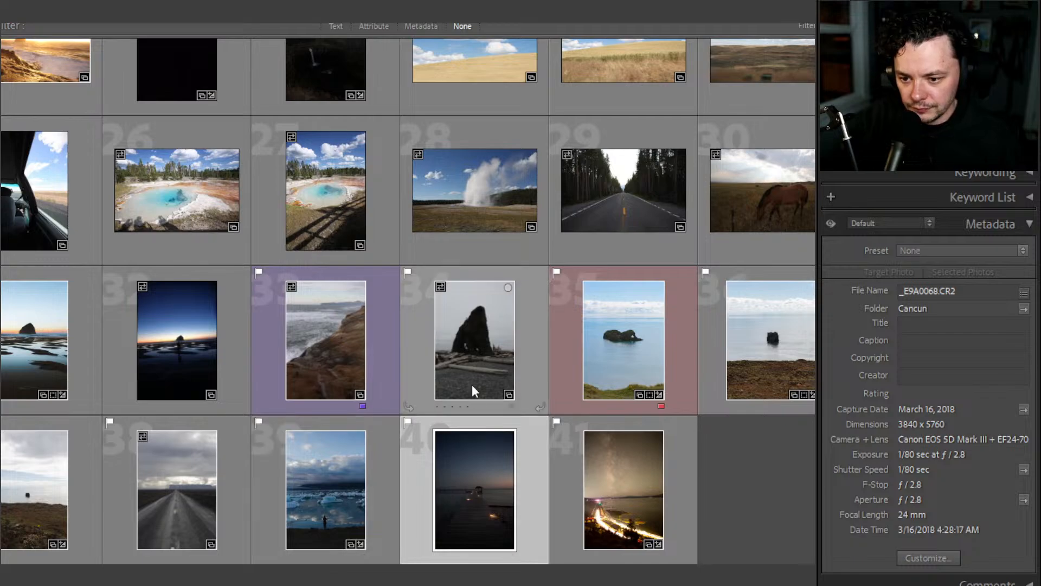
# - View the edited wooden dock photo 2E9A4396.CR2 enlarged, then go back to the newly added dusk dock photo in the collection's grid
pyautogui.scroll(6, 472, 385)
pyautogui.scroll(2, 475, 383)
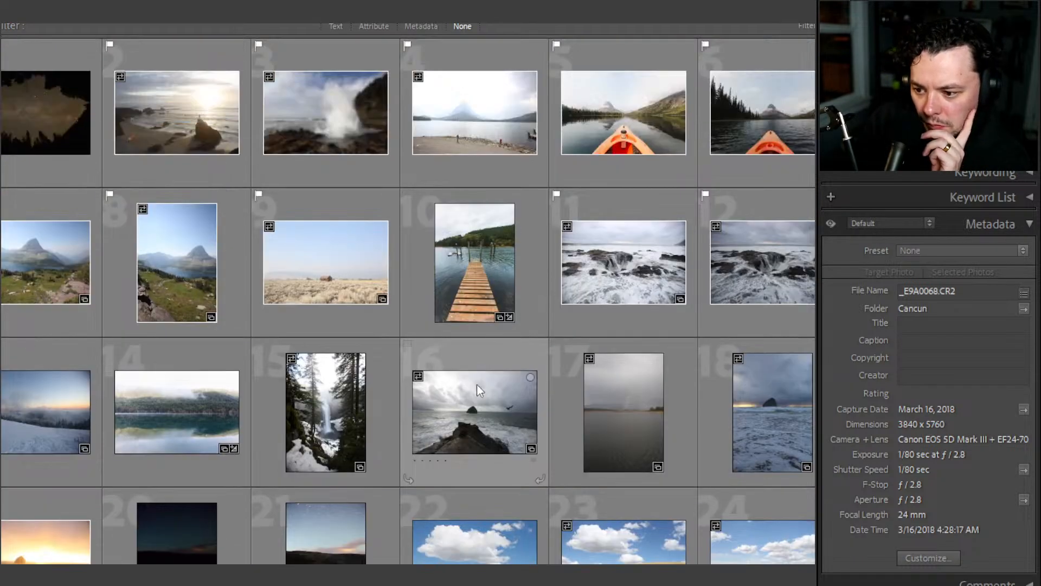
pyautogui.doubleClick(477, 272)
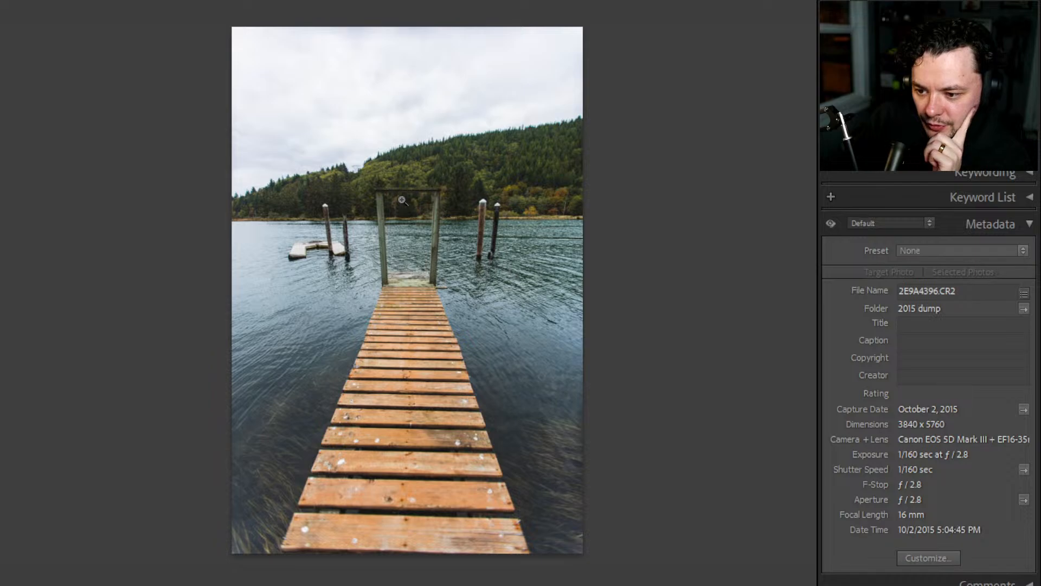
pyautogui.press('g')
pyautogui.scroll(-6, 596, 412)
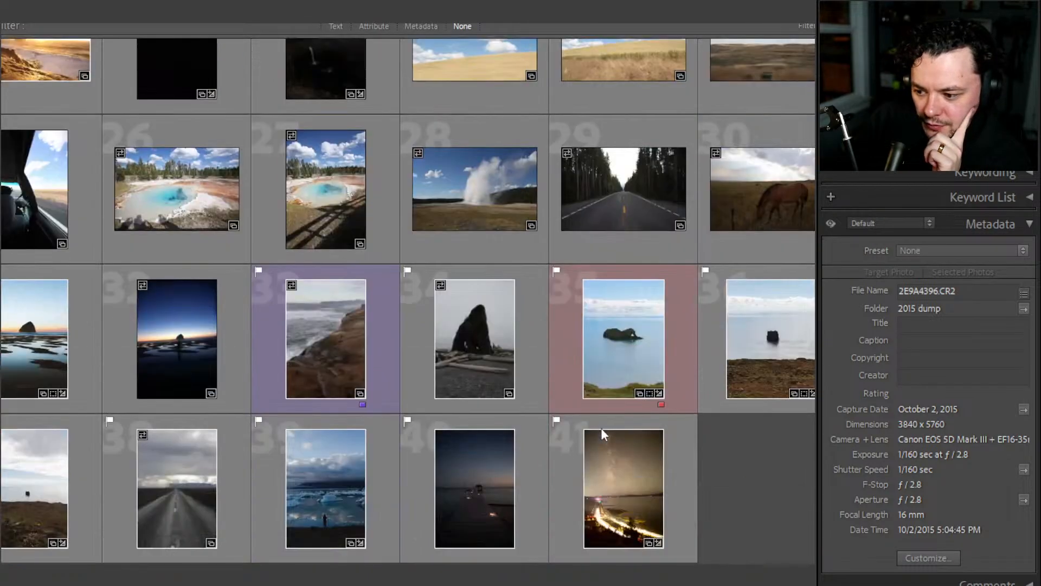
# - View the dusk dock photo _E9A0068.CR2 enlarged from the collection's grid and open it in Develop
pyautogui.doubleClick(488, 489)
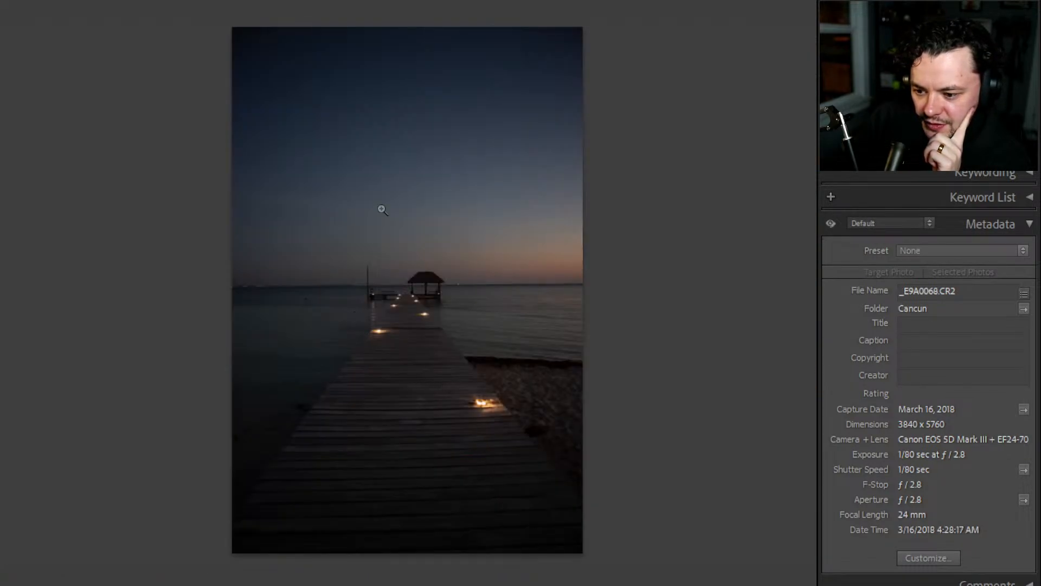
pyautogui.press('g')
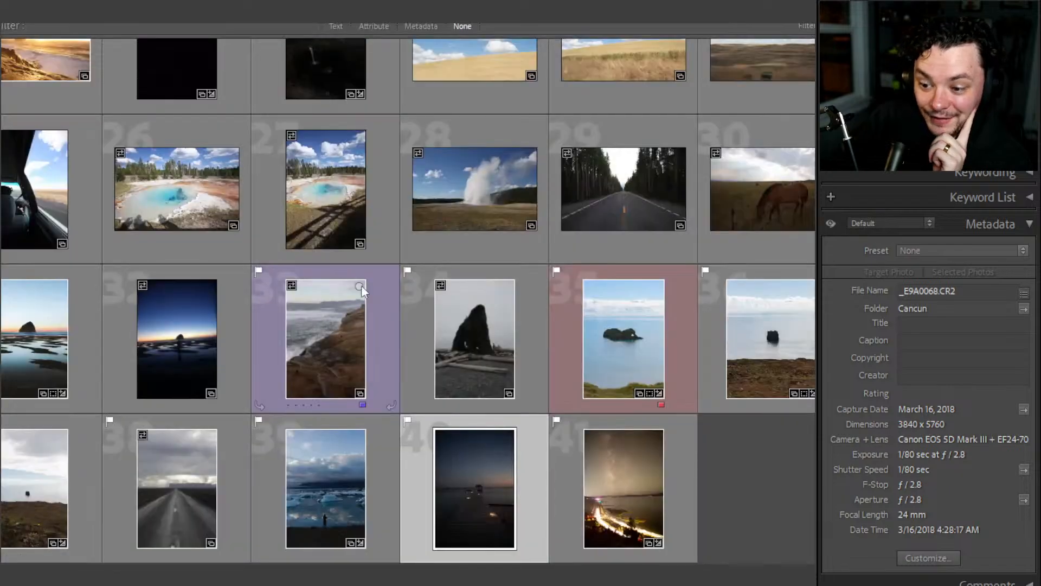
pyautogui.doubleClick(509, 524)
pyautogui.press('d')
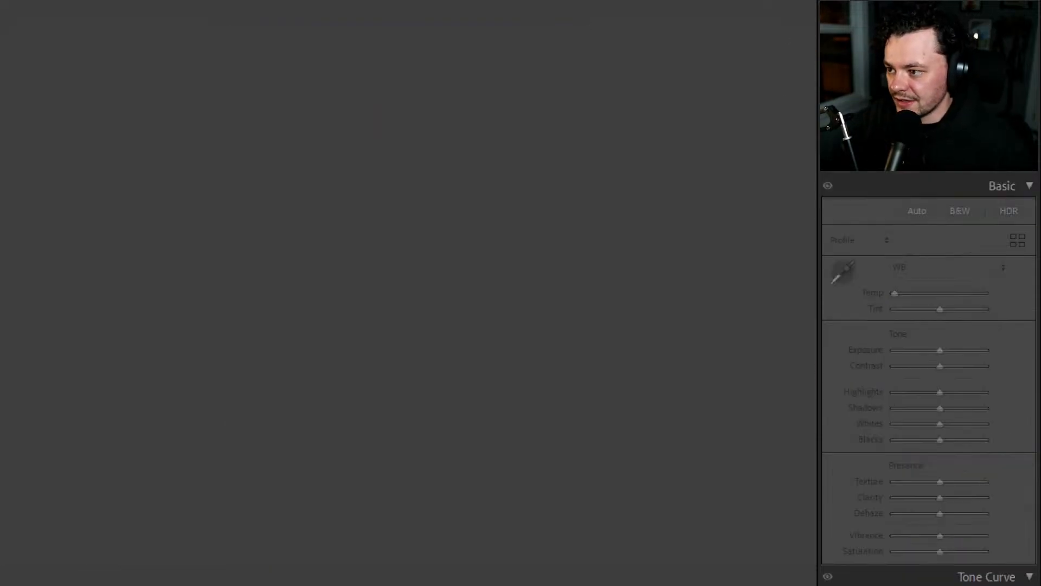
# - Give the dusk dock photo base settings of Clarity +14, Vibrance +12 and Saturation -12, and set Exposure to +1.32
pyautogui.moveTo(939, 350); pyautogui.dragTo(955, 360)
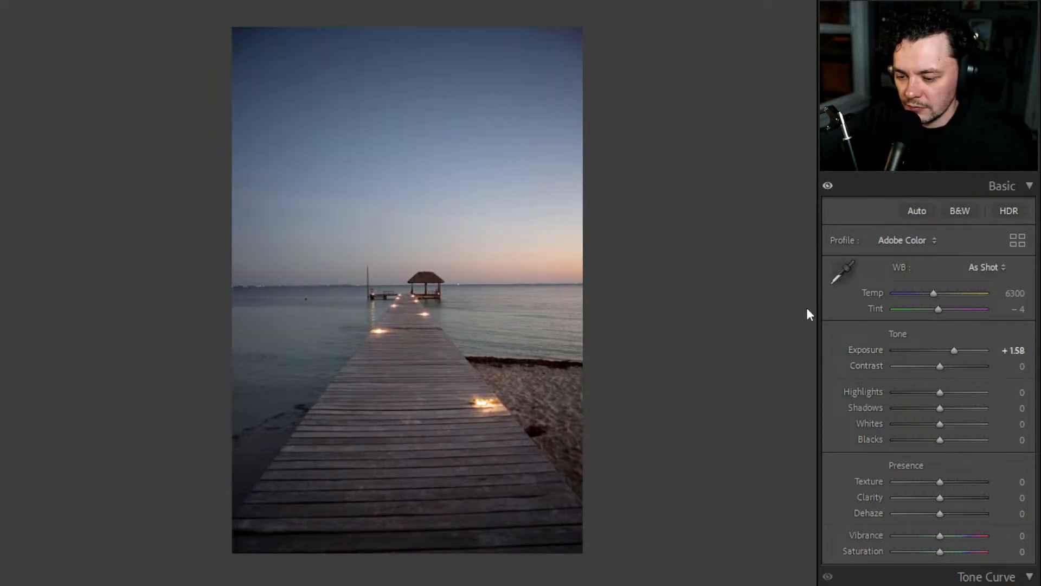
pyautogui.press('\\')
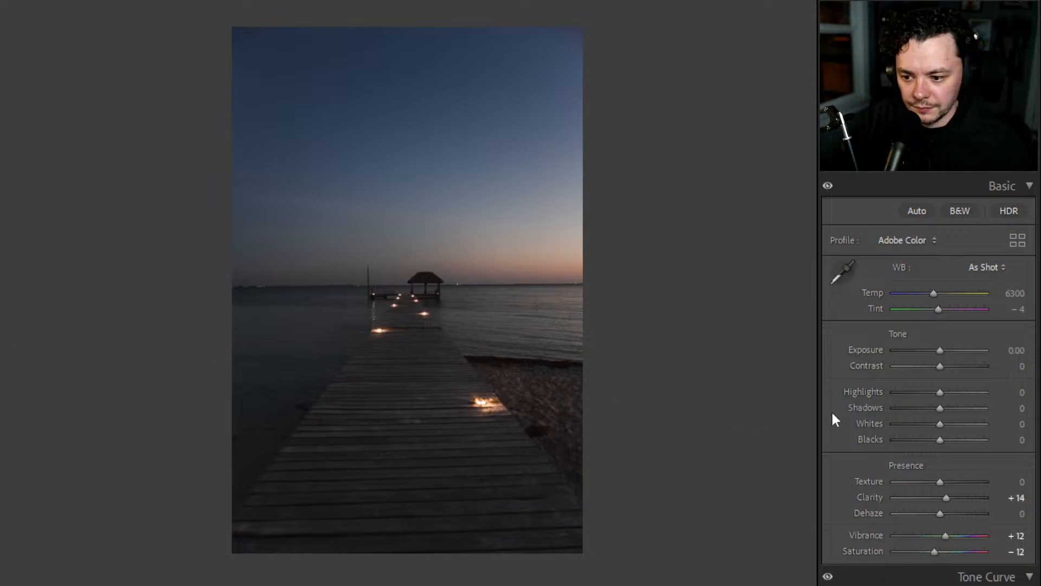
pyautogui.moveTo(940, 350); pyautogui.dragTo(952, 349)
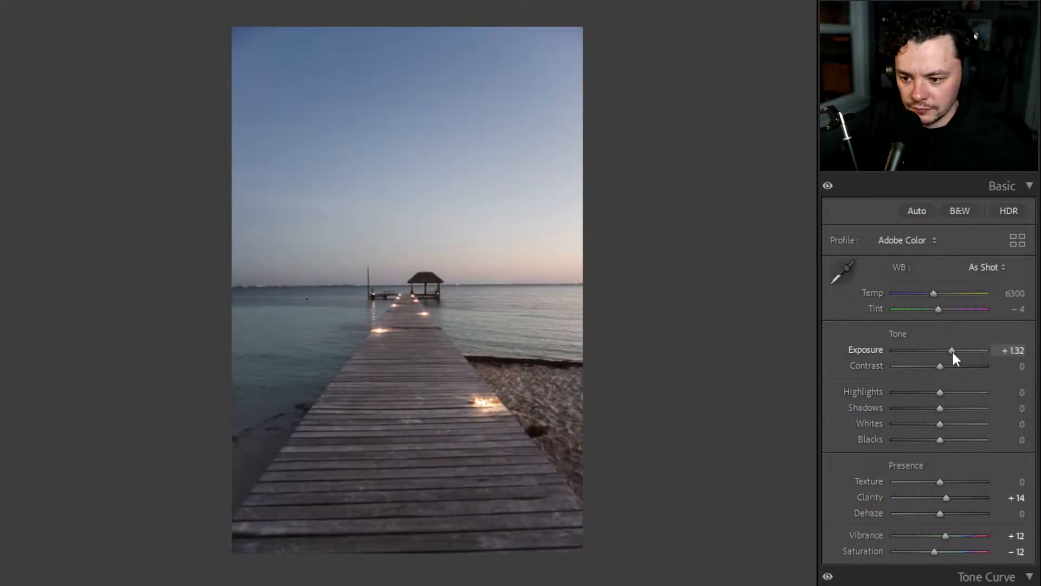
# - Straighten the dock photo by 0.51 degrees and crop a thin strip off the near end of the dock
pyautogui.click(913, 162)
pyautogui.moveTo(1012, 259); pyautogui.dragTo(1014, 260)
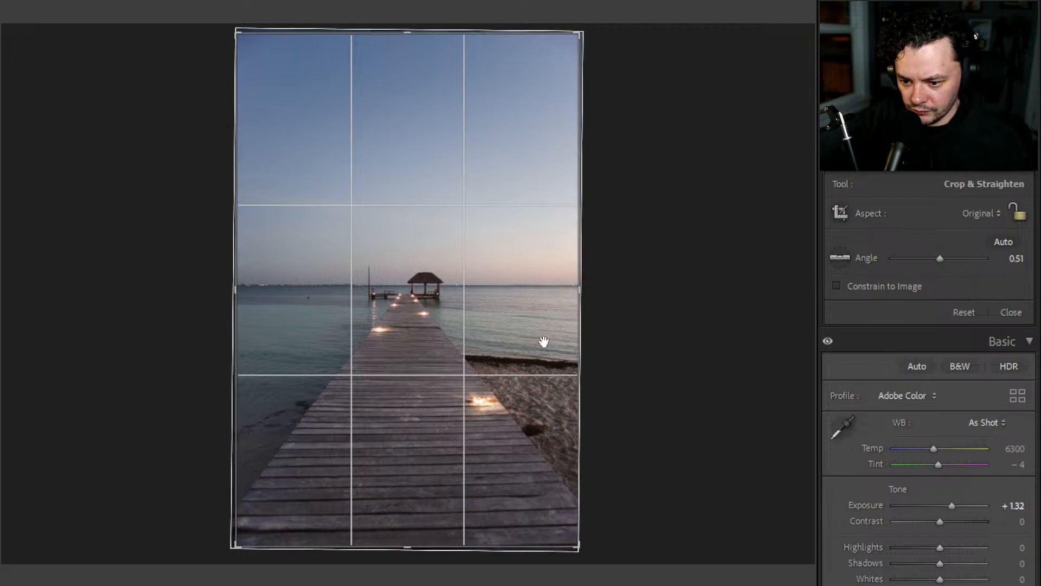
pyautogui.moveTo(407, 546); pyautogui.dragTo(410, 543)
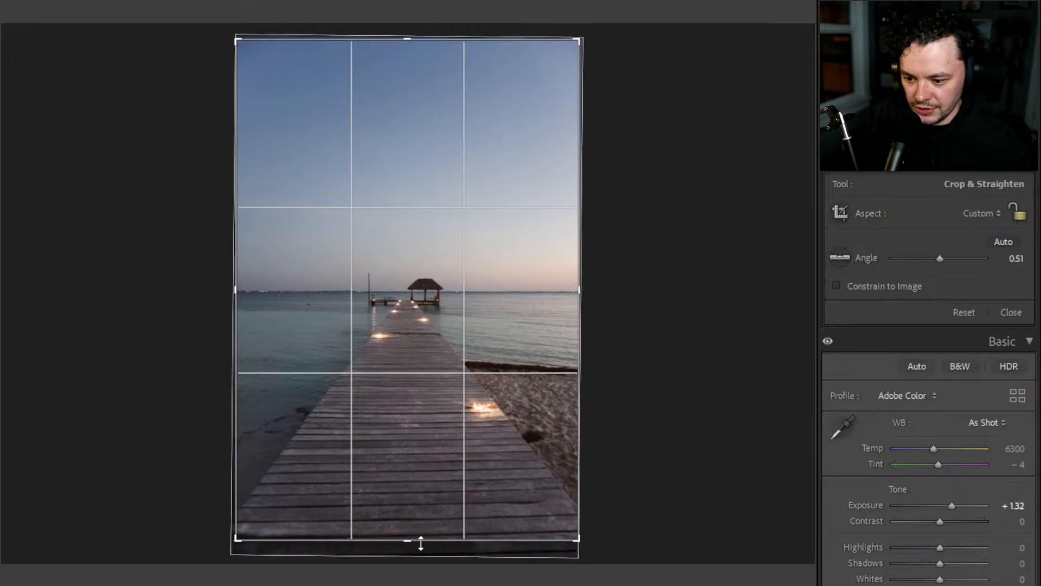
pyautogui.press('Return')
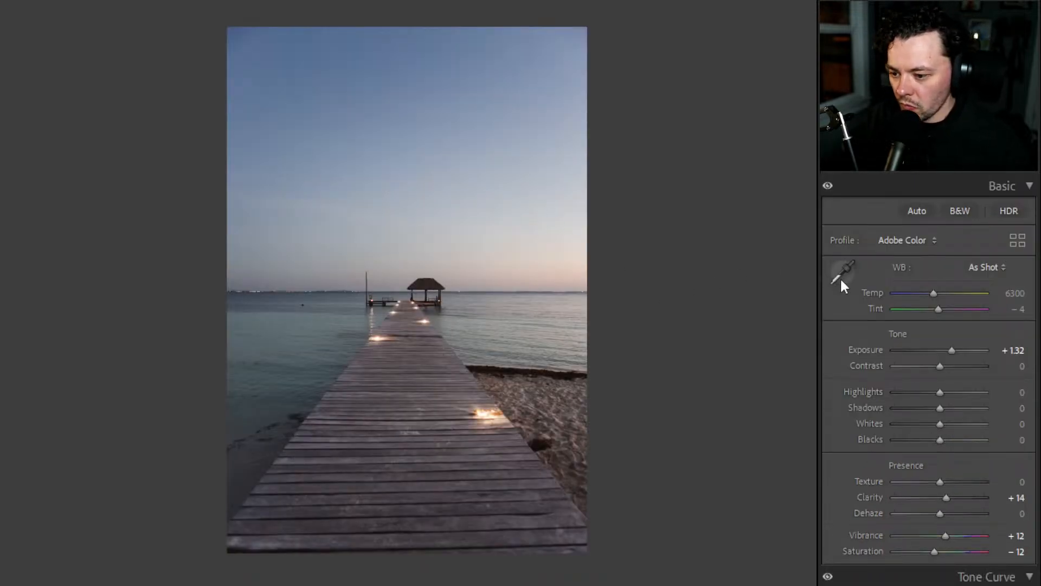
# - Set Temp to 6912, Contrast to +18, Highlights to +12, Shadows to -49, Whites to +33 and Blacks to -18
pyautogui.moveTo(933, 292)
pyautogui.mouseDown()
pyautogui.moveTo(957, 300)
pyautogui.moveTo(946, 308)
pyautogui.mouseUp()
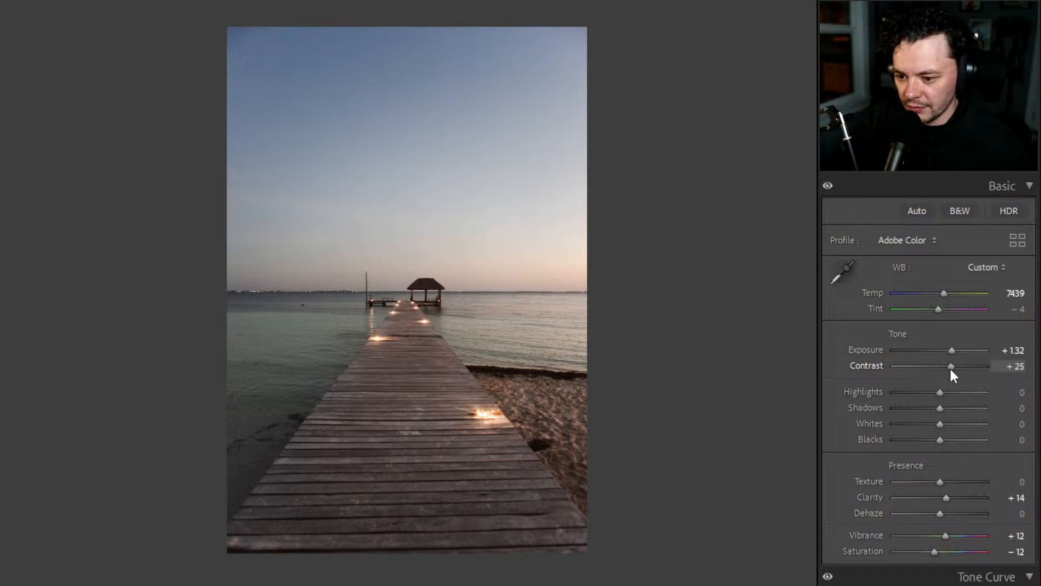
pyautogui.moveTo(949, 366); pyautogui.dragTo(930, 445)
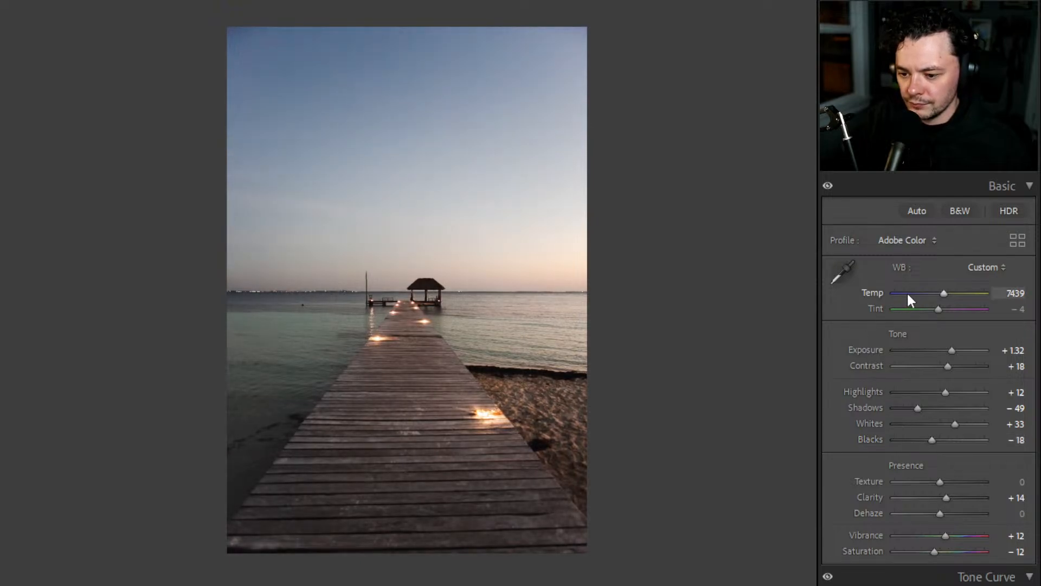
pyautogui.moveTo(945, 291); pyautogui.dragTo(939, 313)
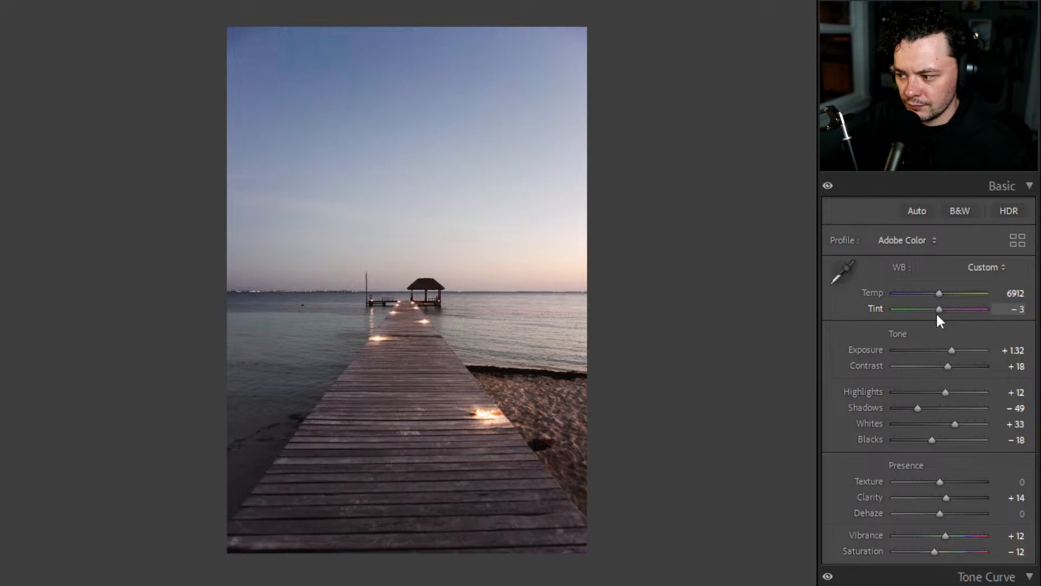
pyautogui.hotkey('ctrl', 'z')
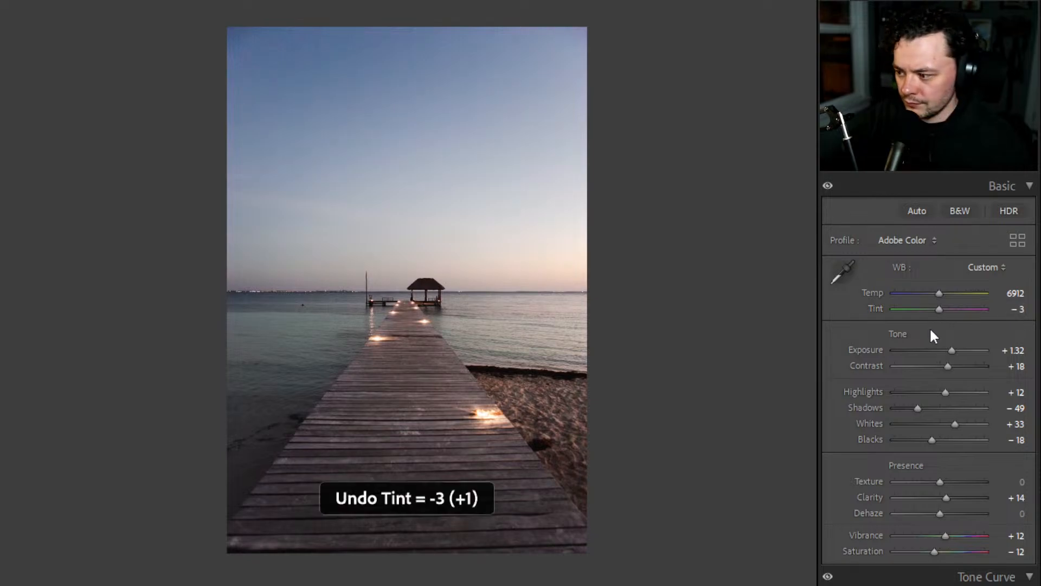
# - Set the dock photo's Dehaze to +14, fine-tune Vibrance and set Saturation to +2
pyautogui.scroll(-5, 933, 353)
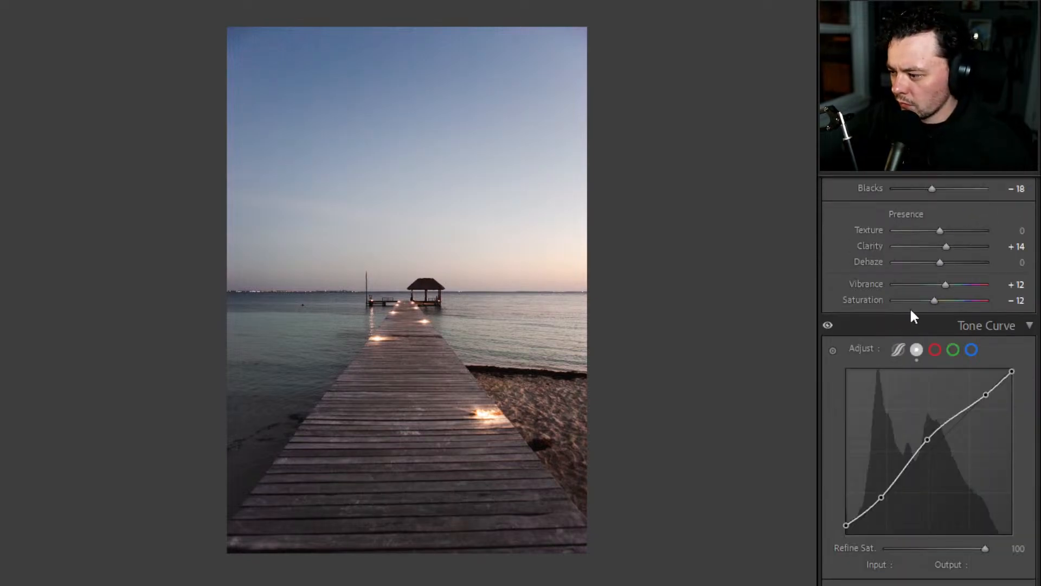
pyautogui.moveTo(942, 262); pyautogui.dragTo(948, 264)
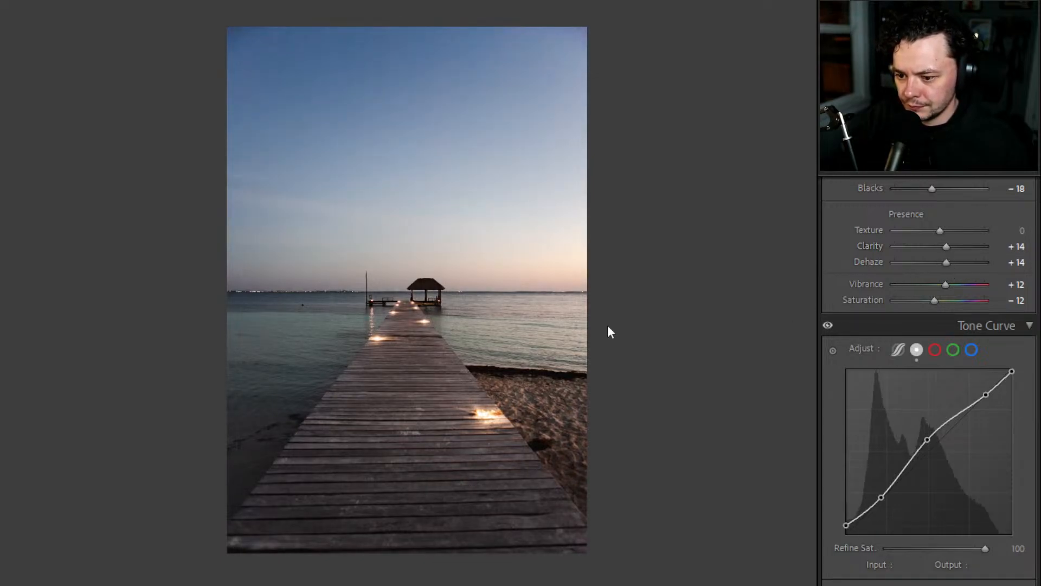
pyautogui.moveTo(471, 347); pyautogui.dragTo(392, 346)
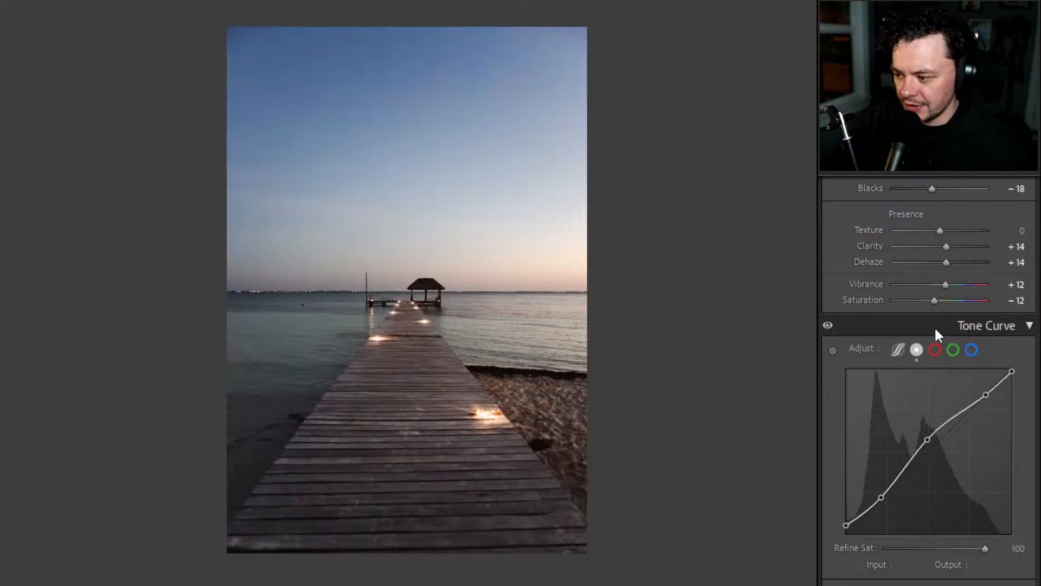
pyautogui.moveTo(946, 284)
pyautogui.mouseDown()
pyautogui.moveTo(955, 283)
pyautogui.moveTo(920, 299)
pyautogui.moveTo(941, 303)
pyautogui.mouseUp()
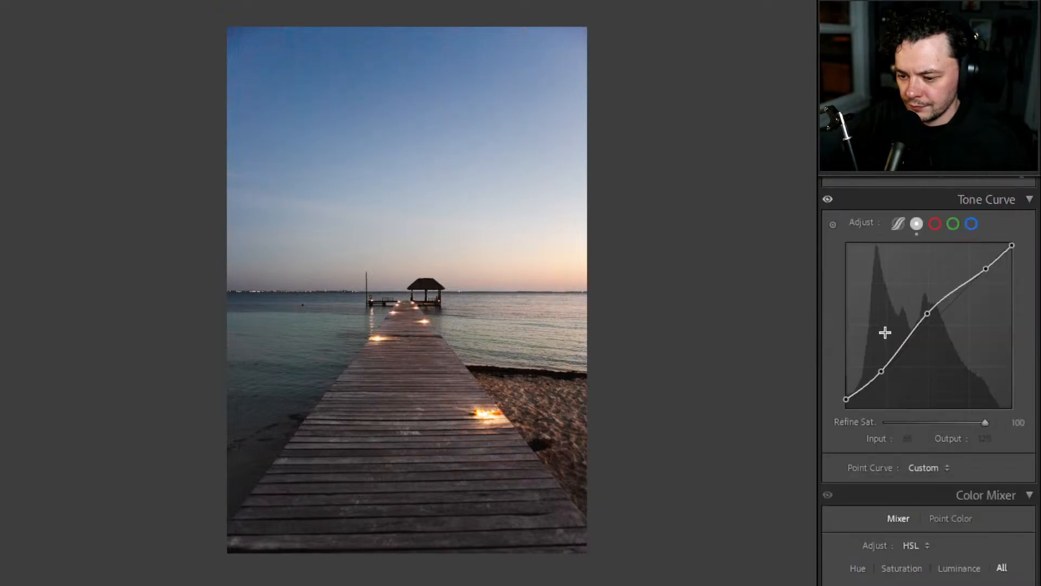
# - Raise the tone curve's midtone point slightly and fade the blacks by lifting the black point to output 35
pyautogui.scroll(-3, 922, 327)
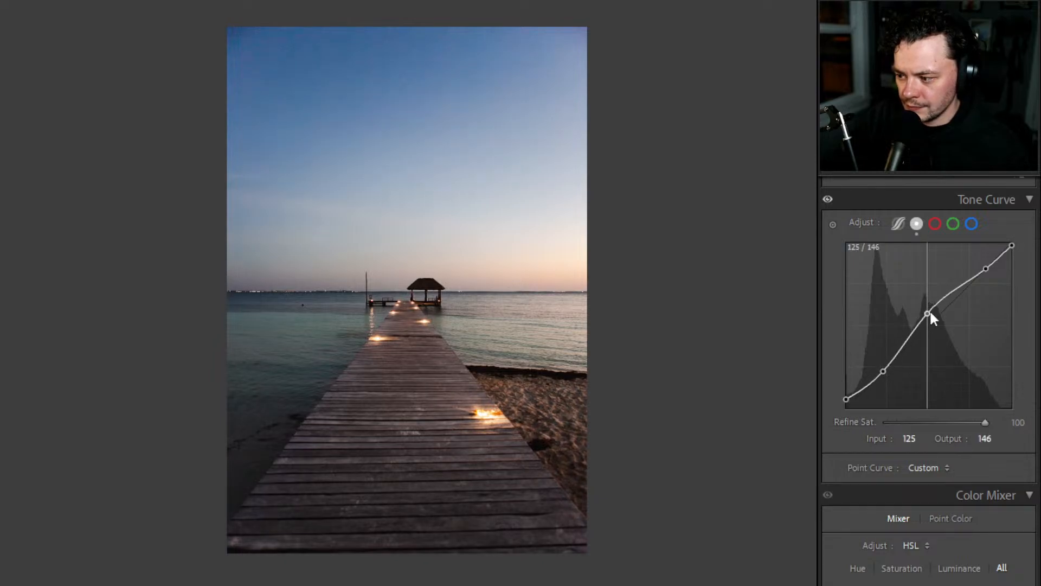
pyautogui.moveTo(929, 309); pyautogui.dragTo(929, 306)
pyautogui.moveTo(883, 370); pyautogui.dragTo(844, 388)
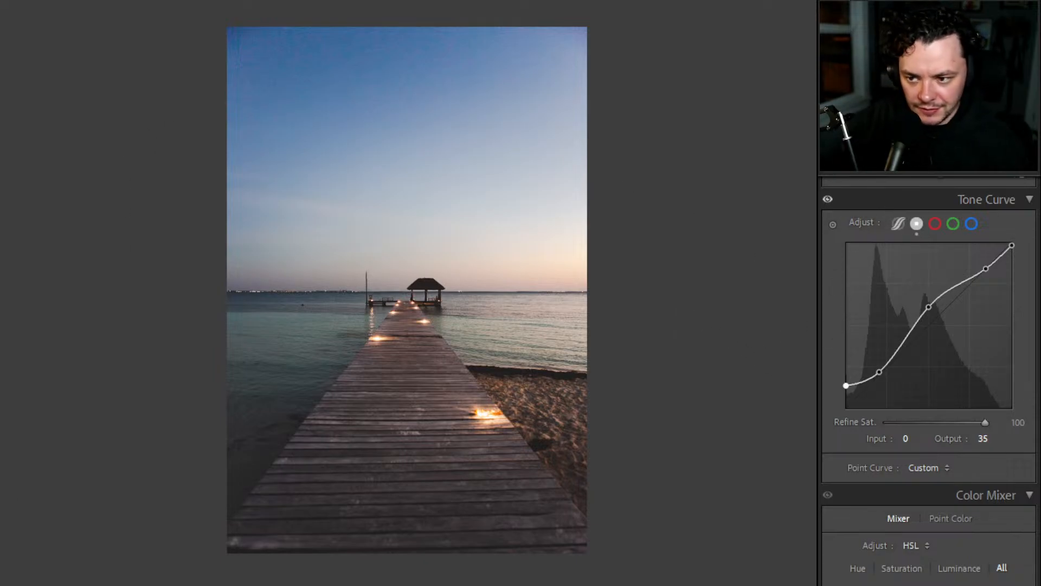
# - Compare the edited wooden dock photo 2E9A4396.CR2 with the dusk dock photo _E9A0068.CR2, viewing each one enlarged from the grid
pyautogui.press('g')
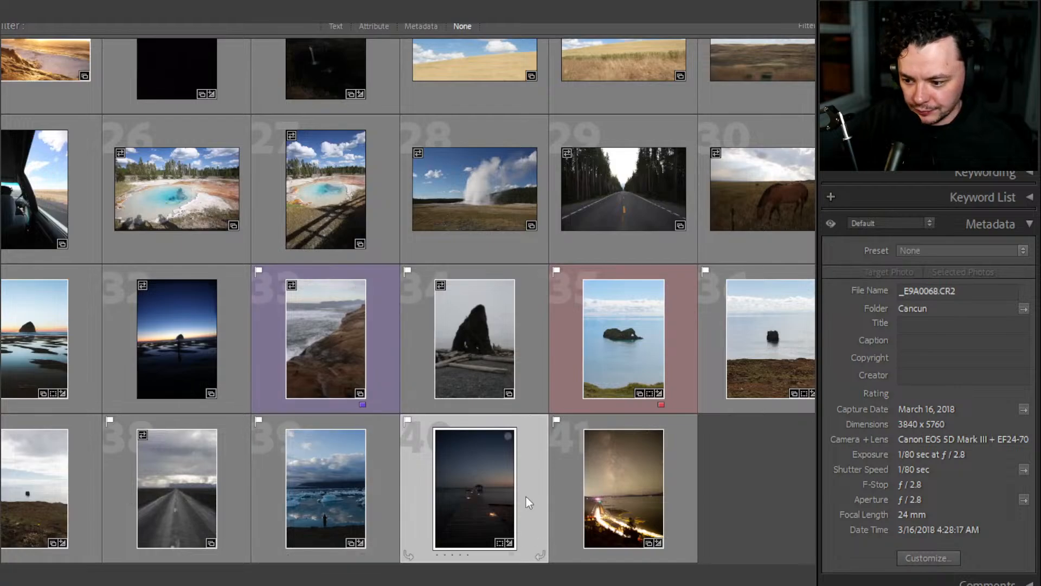
pyautogui.scroll(5, 472, 301)
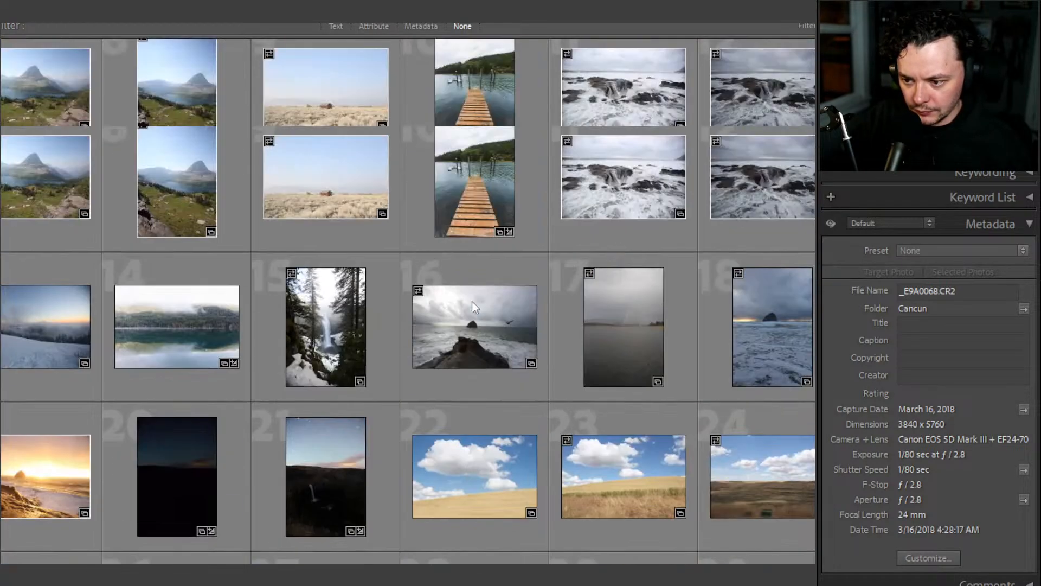
pyautogui.doubleClick(477, 190)
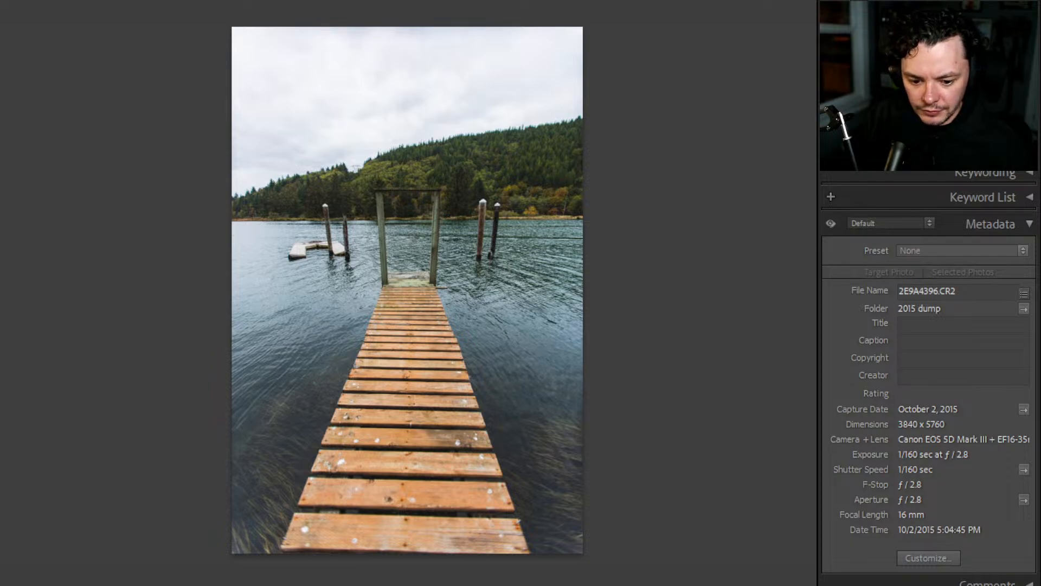
pyautogui.press('g')
pyautogui.scroll(-6, 507, 252)
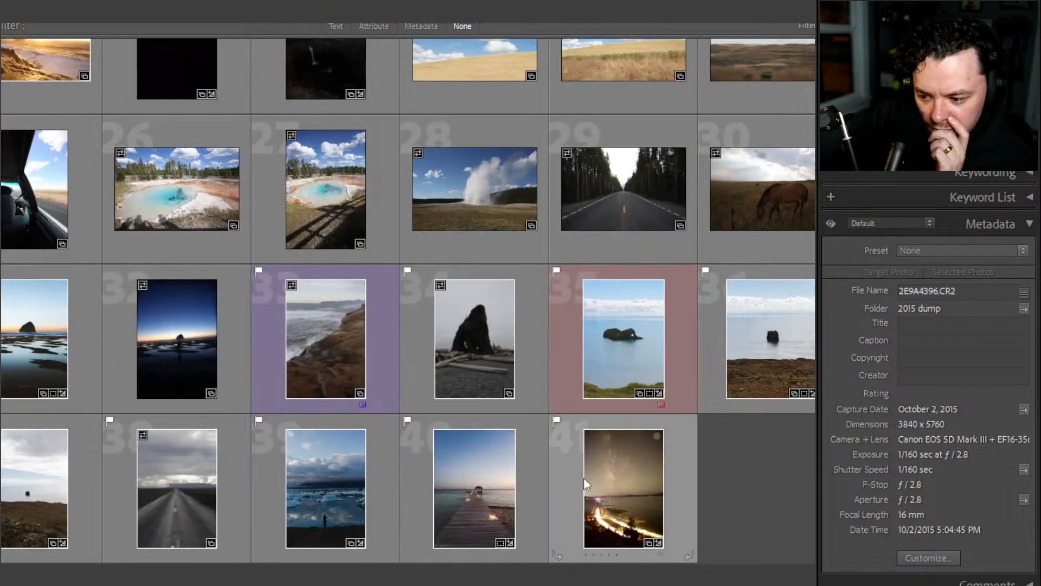
pyautogui.doubleClick(522, 487)
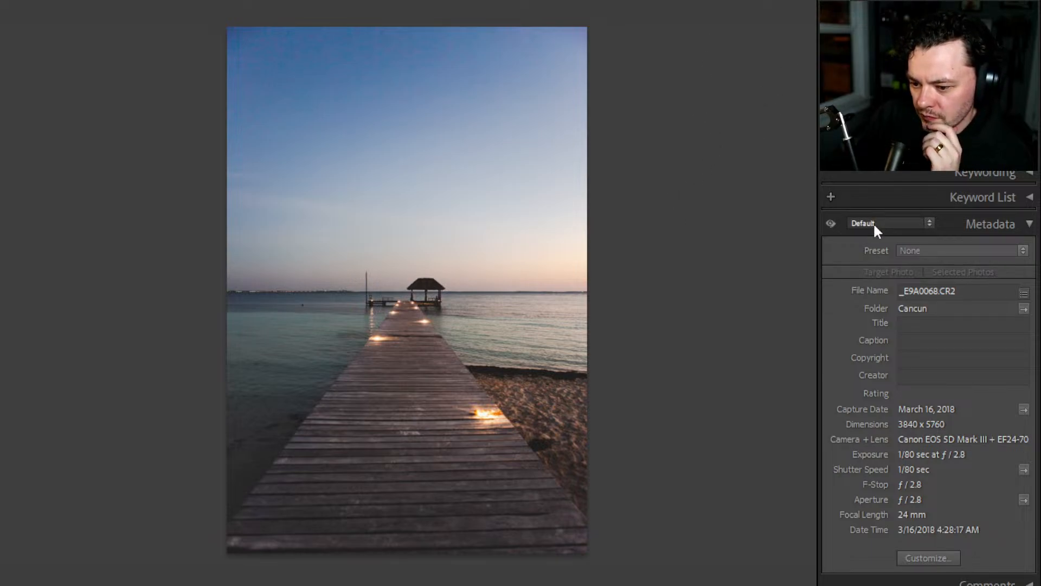
# - Refine the dusk dock photo's tone curve in Develop by shifting the highlight point and moving the midtone point to input 115, output 150
pyautogui.press('d')
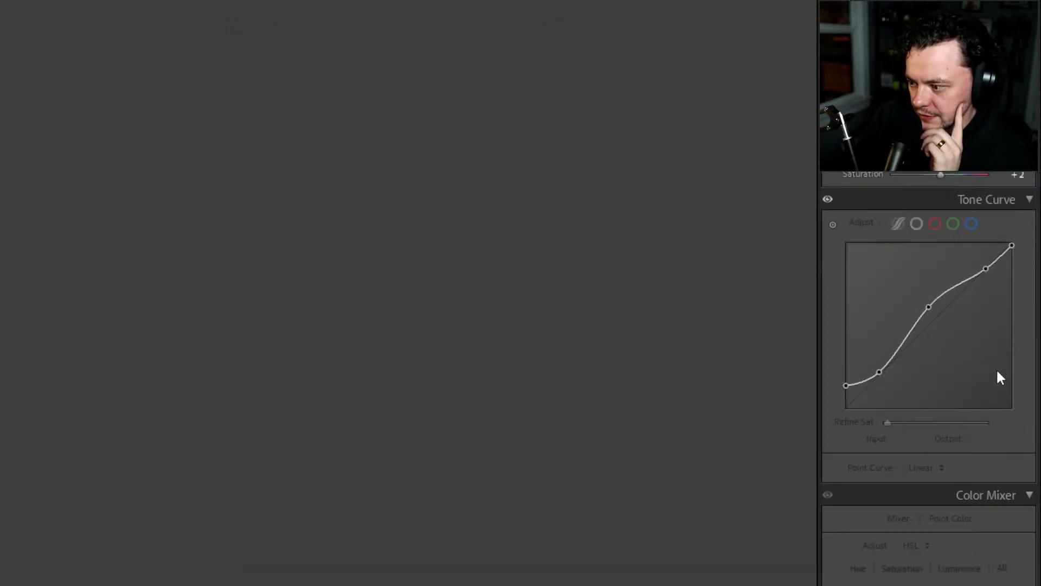
pyautogui.moveTo(985, 269); pyautogui.dragTo(979, 266)
pyautogui.moveTo(927, 303); pyautogui.dragTo(920, 311)
# - Shift the Color Mixer hues of the dock photo to Yellow +13, Aqua -15 and Blue -10
pyautogui.scroll(-3, 911, 432)
pyautogui.scroll(-2, 911, 432)
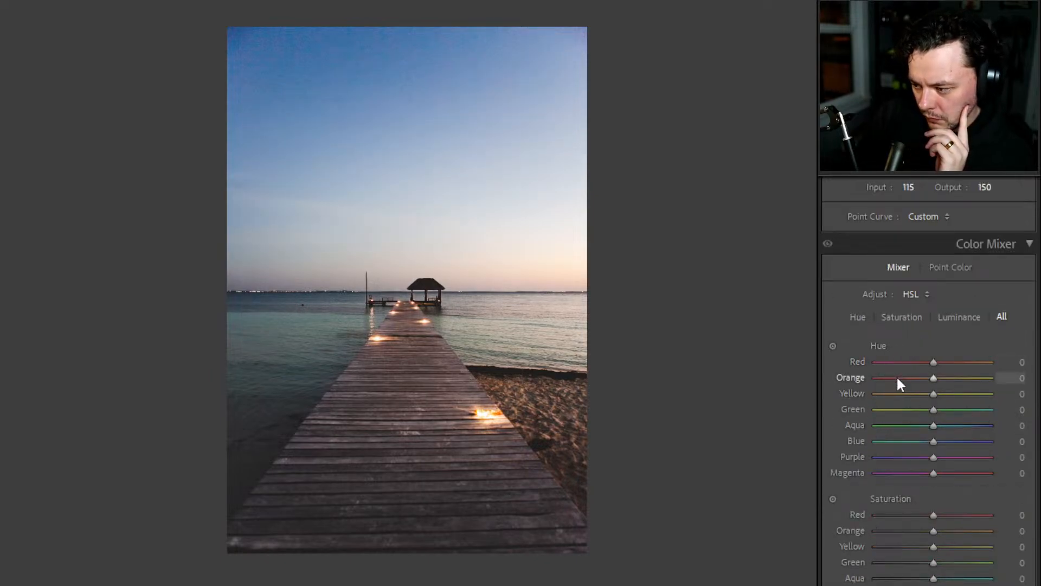
pyautogui.scroll(-2, 901, 386)
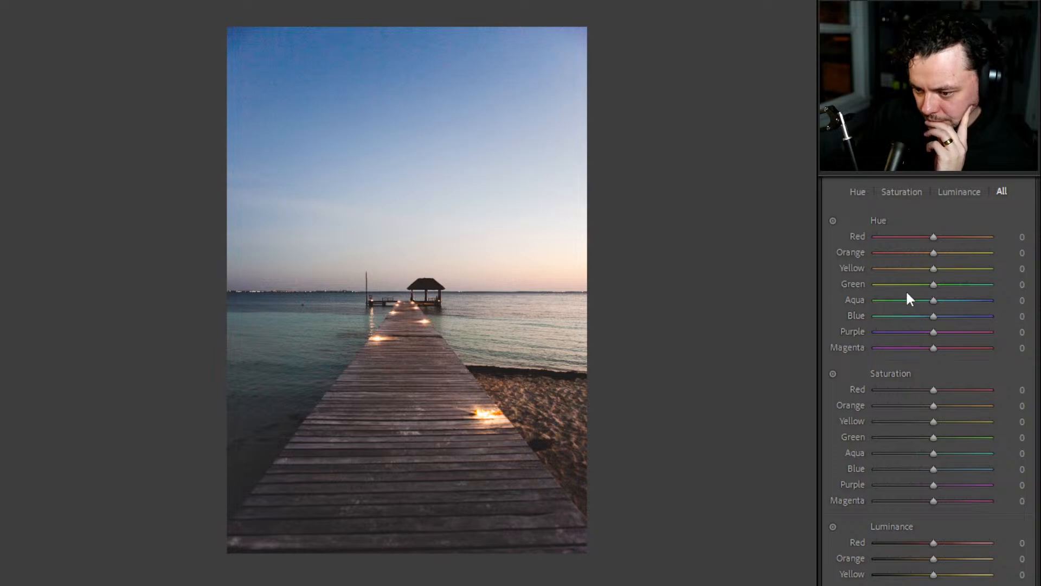
pyautogui.moveTo(934, 253); pyautogui.dragTo(926, 319)
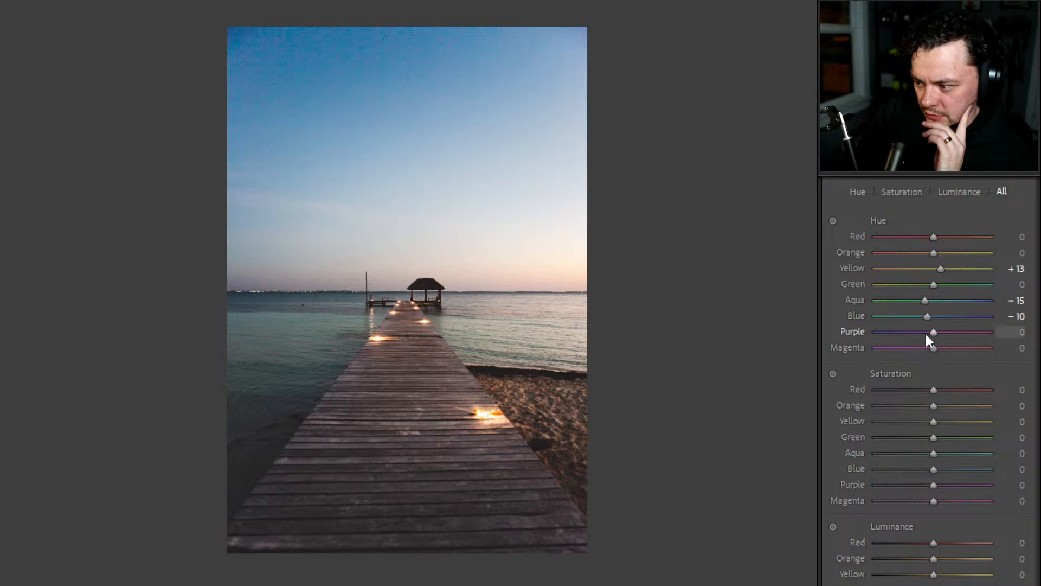
# - Set the Color Mixer saturation to Orange +8, Yellow +9, Green -29, Aqua -13 and Blue -12, leaving Purple at 0
pyautogui.scroll(-3, 900, 380)
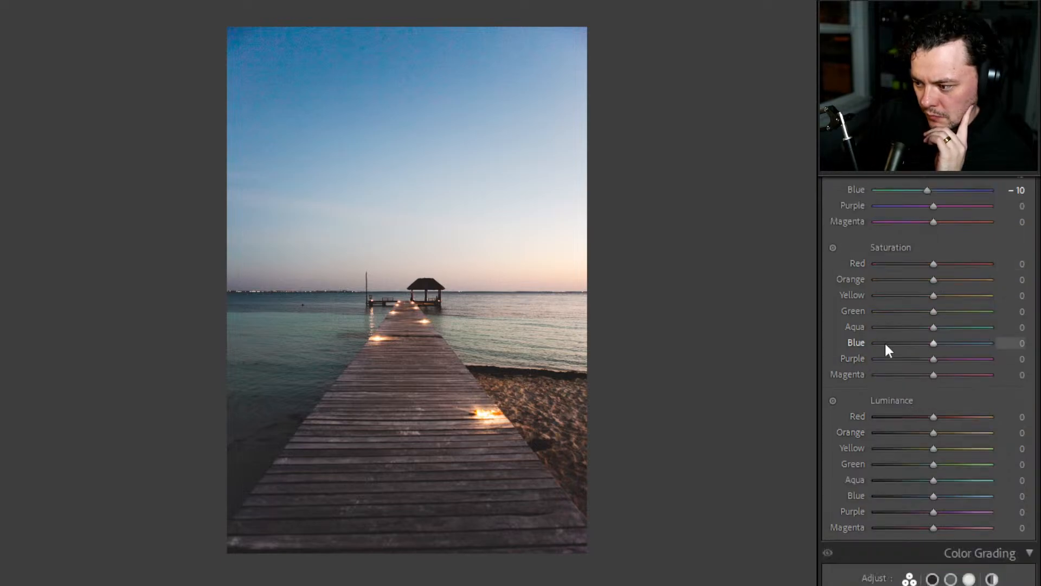
pyautogui.moveTo(933, 278); pyautogui.dragTo(910, 338)
pyautogui.moveTo(923, 339); pyautogui.dragTo(931, 363)
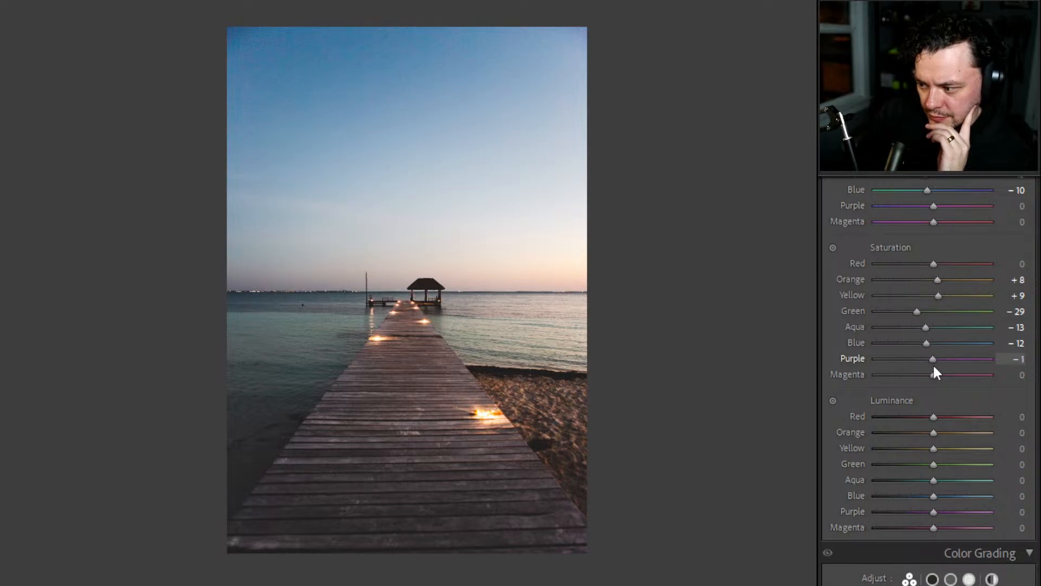
pyautogui.doubleClick(933, 363)
# - Set the Color Mixer luminance to Aqua +8 and Blue +5, and adjust the Yellow and Orange luminance
pyautogui.scroll(-5, 927, 330)
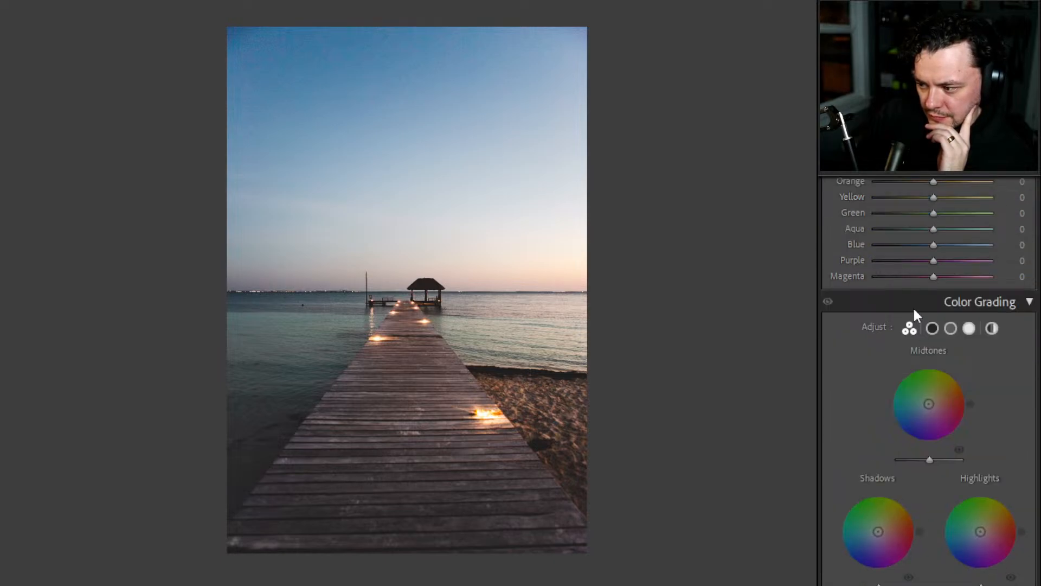
pyautogui.scroll(2, 912, 315)
pyautogui.moveTo(932, 371)
pyautogui.mouseDown()
pyautogui.moveTo(948, 372)
pyautogui.moveTo(921, 377)
pyautogui.moveTo(933, 380)
pyautogui.moveTo(960, 353)
pyautogui.moveTo(939, 356)
pyautogui.mouseUp()
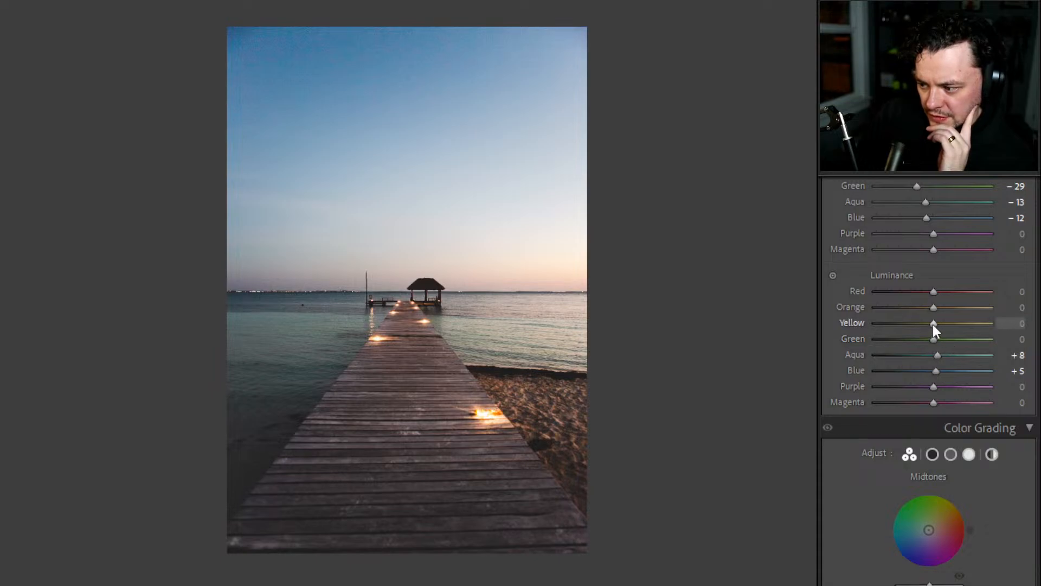
pyautogui.moveTo(934, 324)
pyautogui.mouseDown()
pyautogui.moveTo(948, 325)
pyautogui.moveTo(931, 306)
pyautogui.moveTo(957, 308)
pyautogui.moveTo(942, 307)
pyautogui.moveTo(958, 290)
pyautogui.moveTo(928, 312)
pyautogui.mouseUp()
# - Tint the Color Grading shadows slightly toward yellow and lower their luminance a little
pyautogui.scroll(-5, 894, 320)
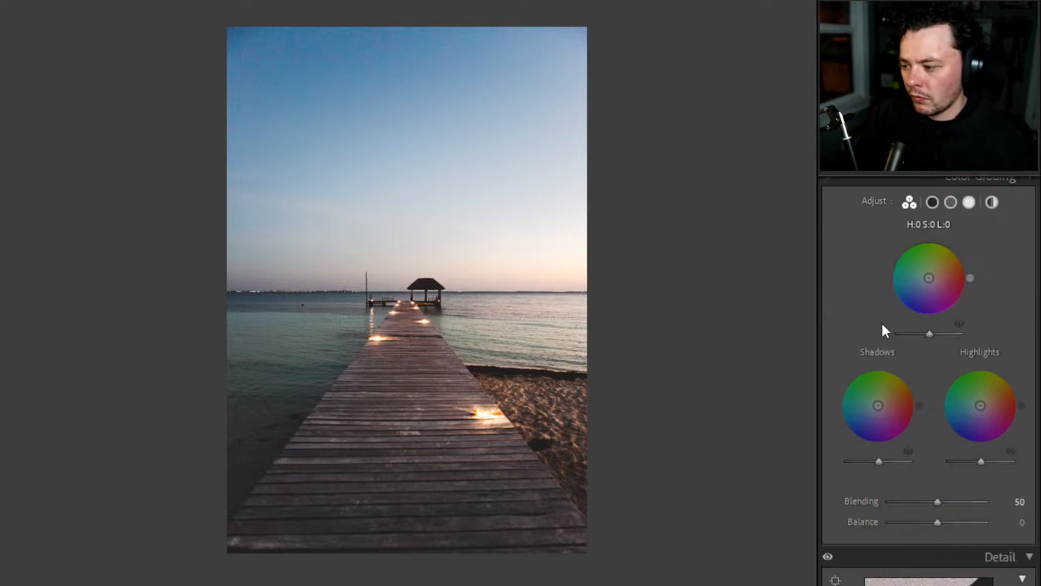
pyautogui.moveTo(878, 408)
pyautogui.mouseDown()
pyautogui.moveTo(884, 391)
pyautogui.moveTo(881, 400)
pyautogui.mouseUp()
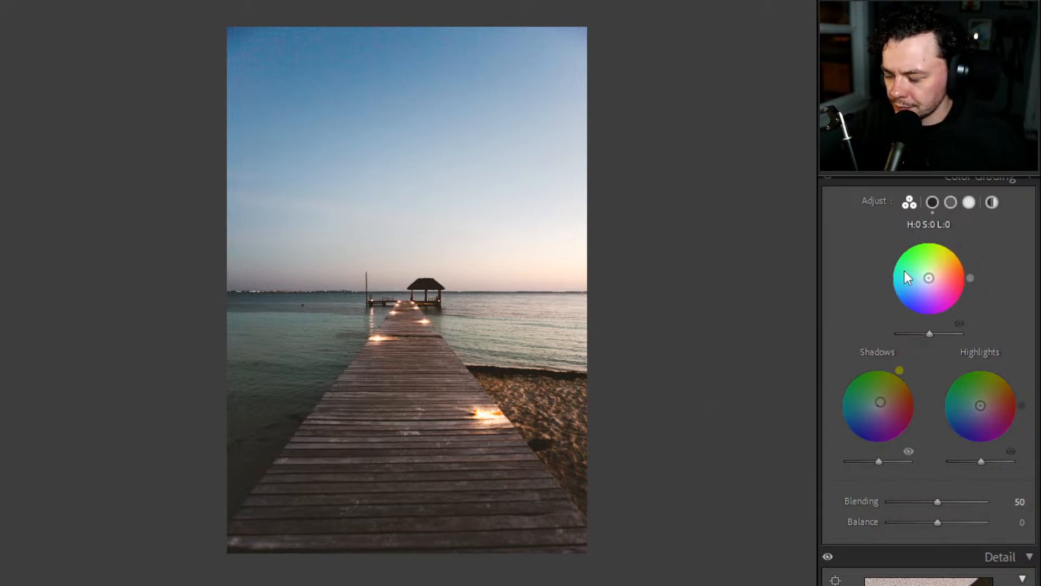
pyautogui.moveTo(879, 461)
pyautogui.mouseDown()
pyautogui.moveTo(894, 462)
pyautogui.moveTo(865, 462)
pyautogui.moveTo(878, 467)
pyautogui.mouseUp()
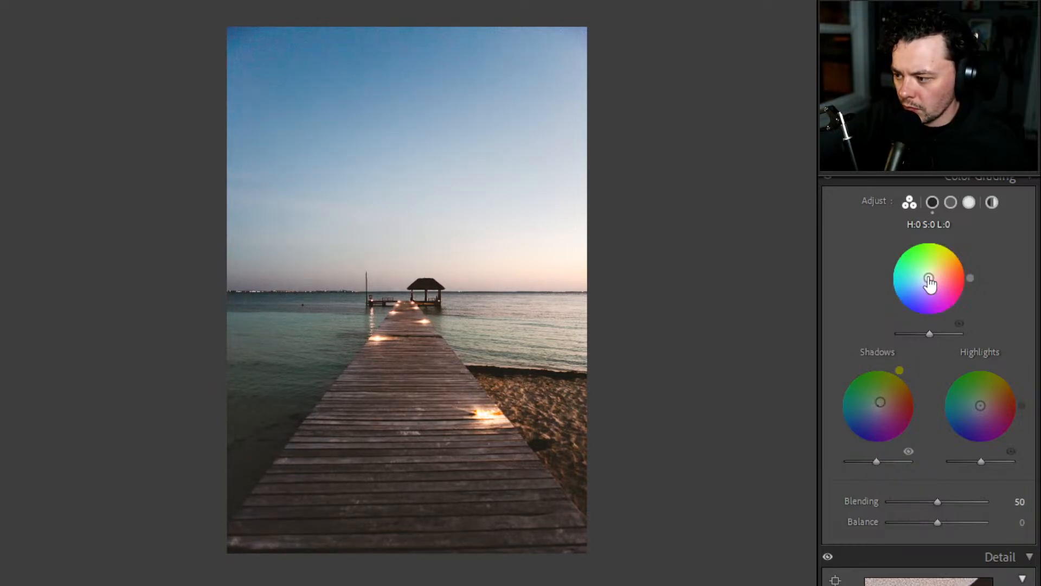
# - Grade the midtones to hue 165, saturation 10, luminance -8, the highlights to hue 62, saturation 15, luminance +45, and set the shadows luminance to -18
pyautogui.moveTo(929, 278); pyautogui.dragTo(925, 277)
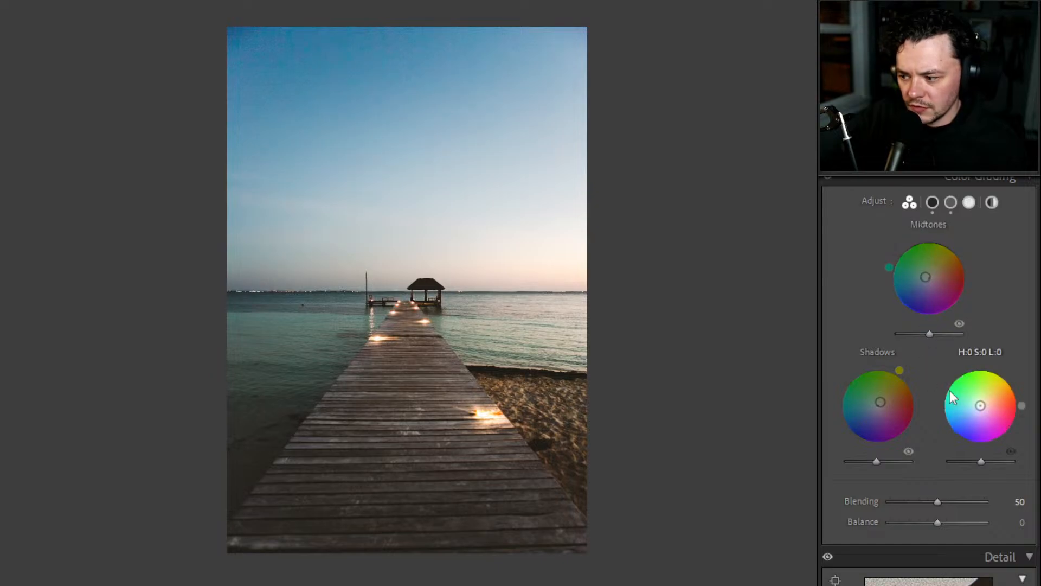
pyautogui.moveTo(980, 405)
pyautogui.mouseDown()
pyautogui.moveTo(974, 394)
pyautogui.moveTo(991, 395)
pyautogui.moveTo(989, 385)
pyautogui.moveTo(982, 401)
pyautogui.mouseUp()
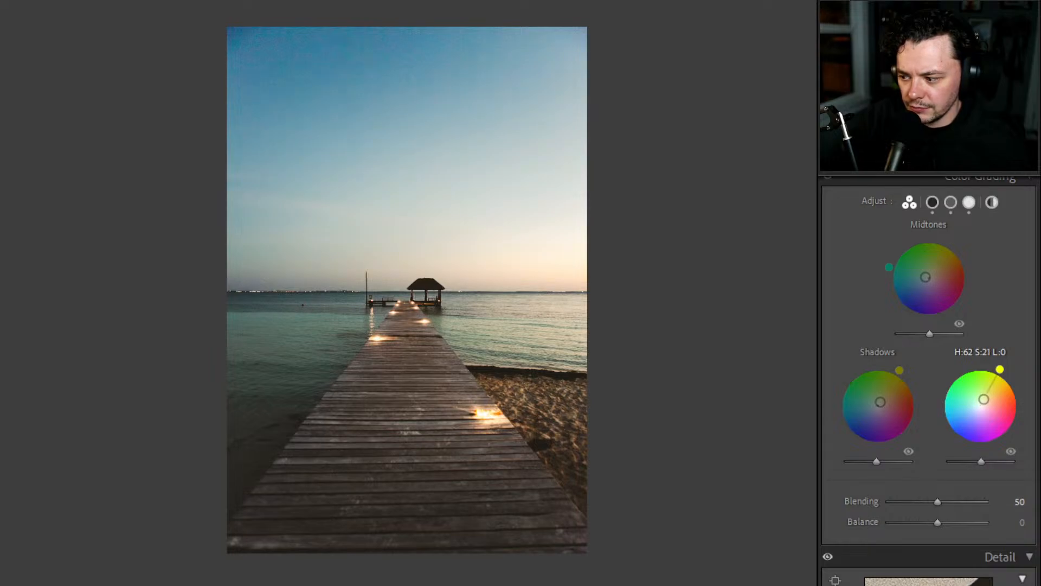
pyautogui.moveTo(983, 400); pyautogui.dragTo(983, 401)
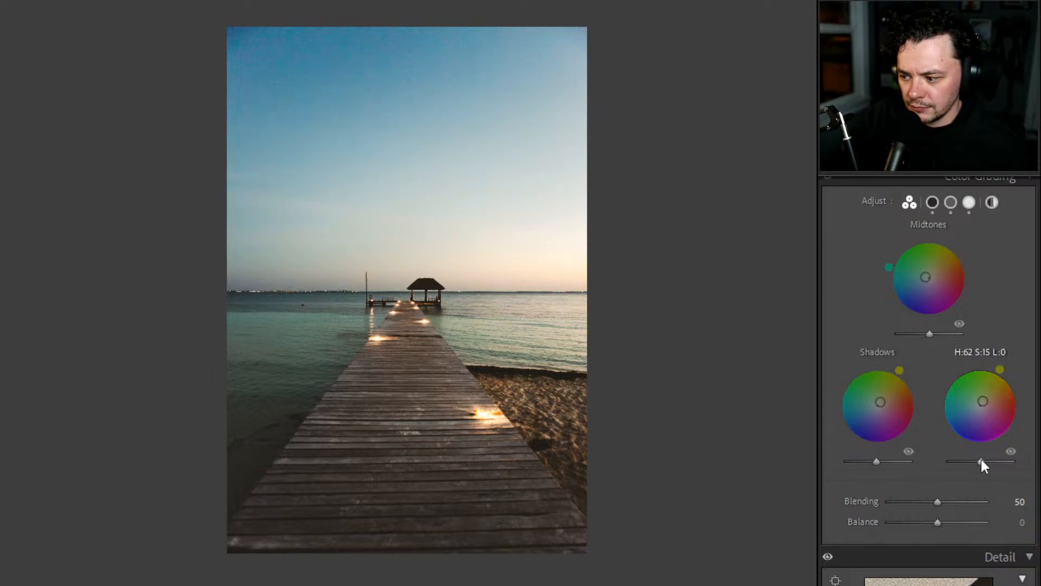
pyautogui.moveTo(981, 461)
pyautogui.mouseDown()
pyautogui.moveTo(1005, 460)
pyautogui.moveTo(995, 460)
pyautogui.mouseUp()
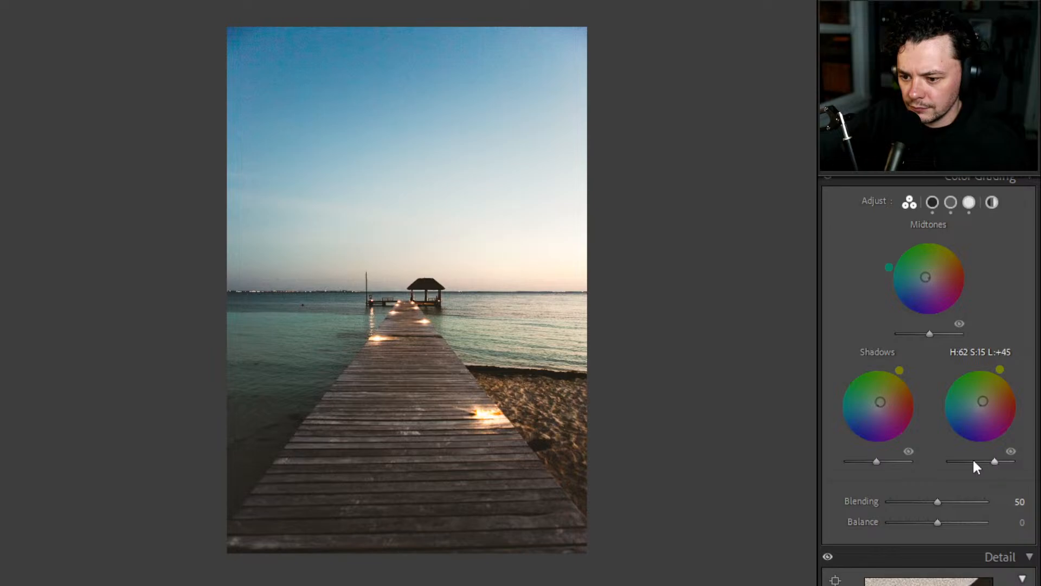
pyautogui.moveTo(877, 461); pyautogui.dragTo(874, 463)
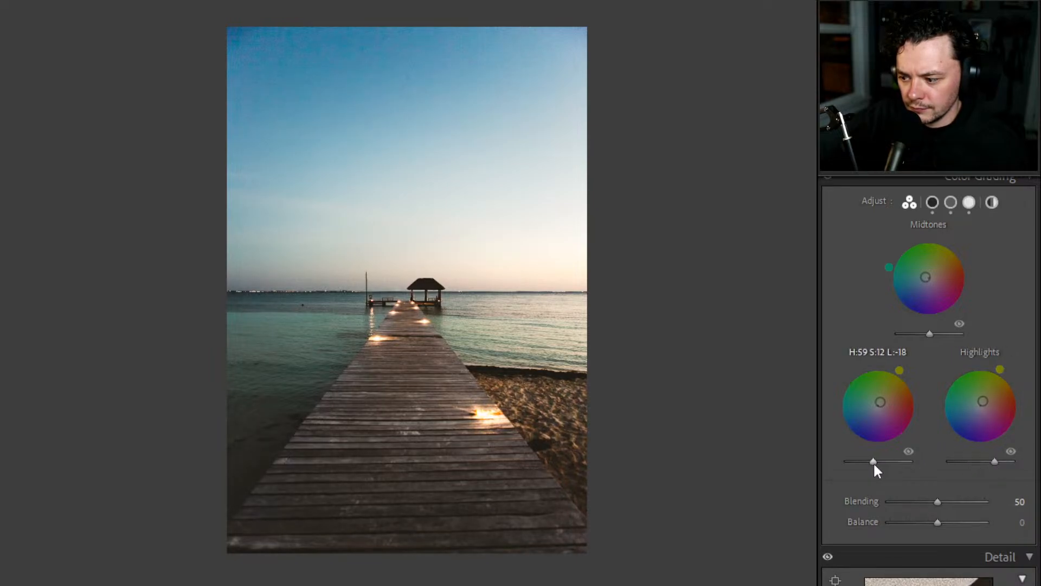
pyautogui.moveTo(928, 336)
pyautogui.mouseDown()
pyautogui.moveTo(939, 332)
pyautogui.moveTo(926, 340)
pyautogui.mouseUp()
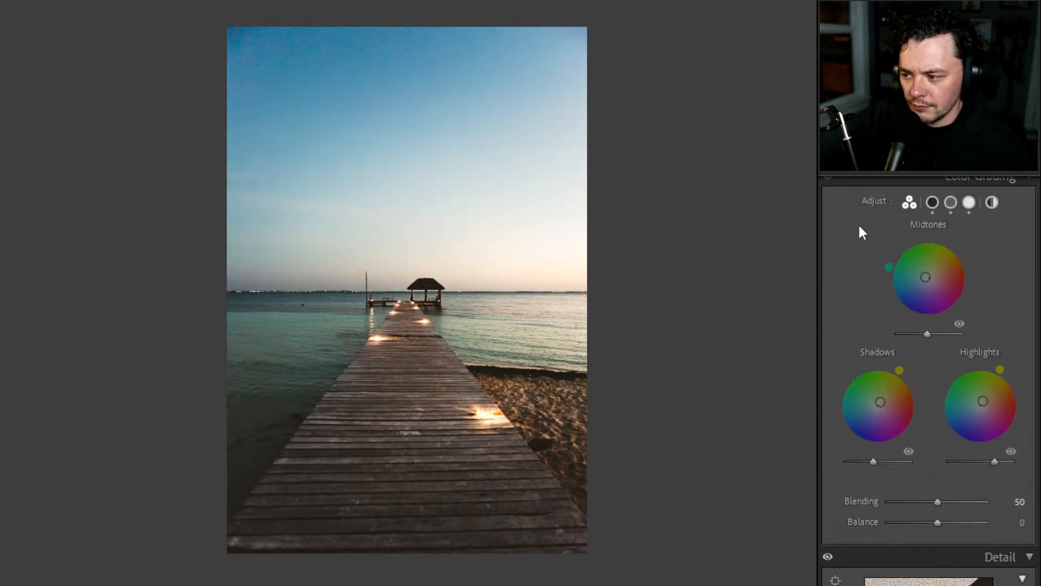
# - Compare the dock photo with and without its Color Grading adjustments several times
pyautogui.scroll(3, 854, 244)
pyautogui.click(828, 302)
pyautogui.click(827, 302)
pyautogui.click(827, 302)
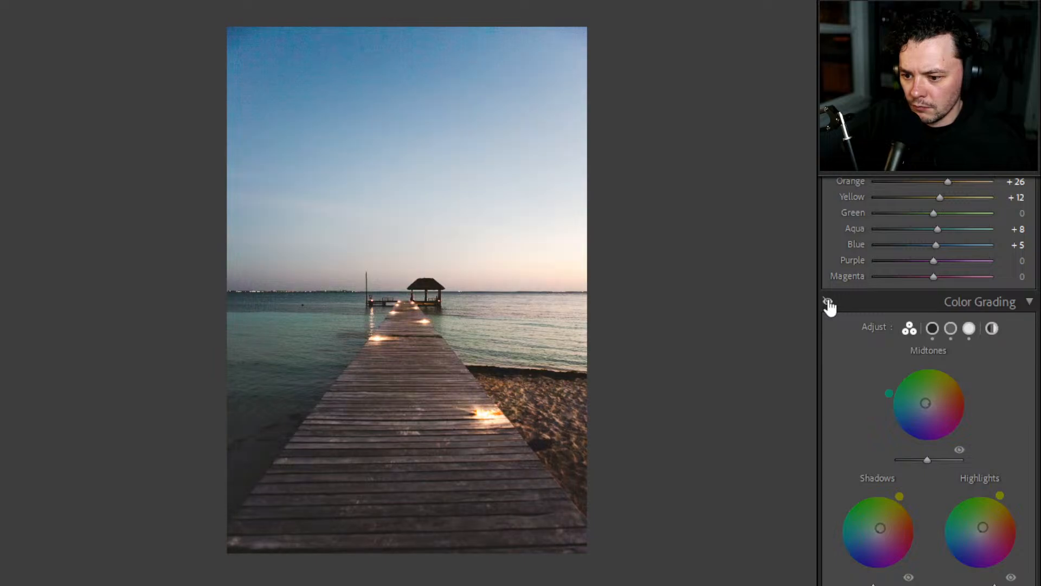
pyautogui.click(828, 303)
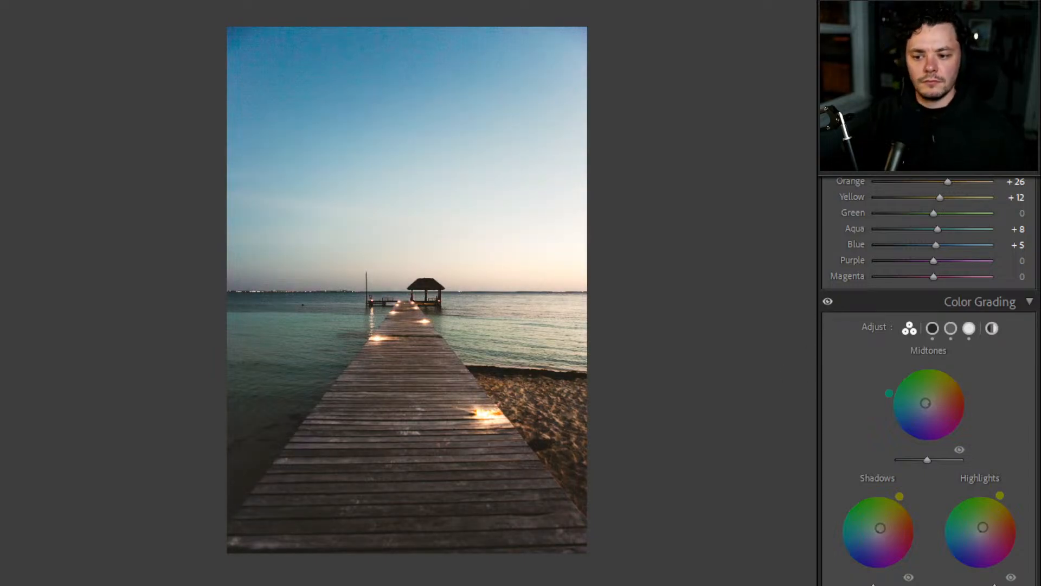
pyautogui.click(827, 302)
pyautogui.click(828, 302)
pyautogui.click(828, 302)
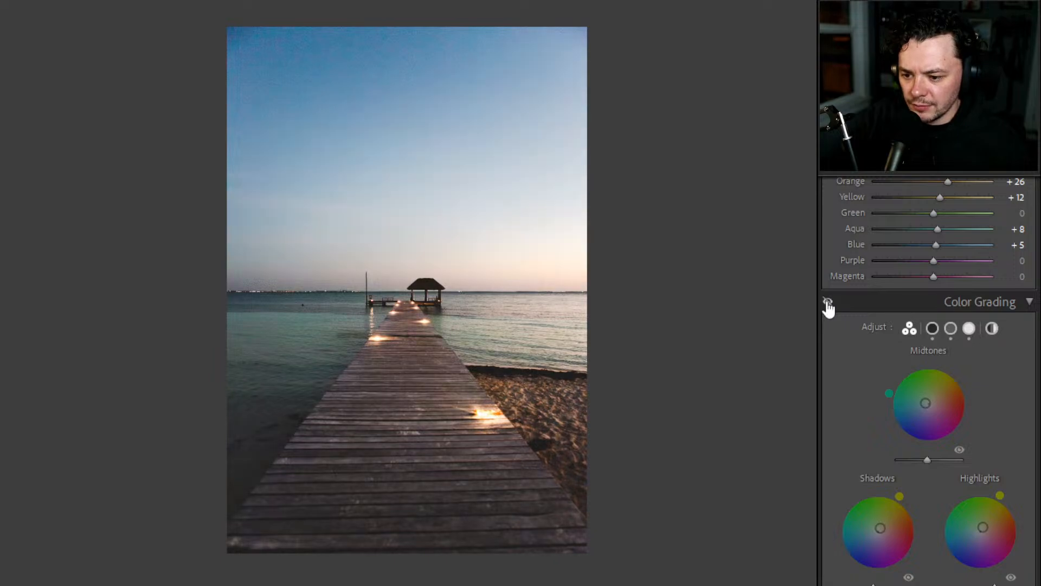
pyautogui.click(827, 302)
pyautogui.click(828, 302)
pyautogui.click(828, 302)
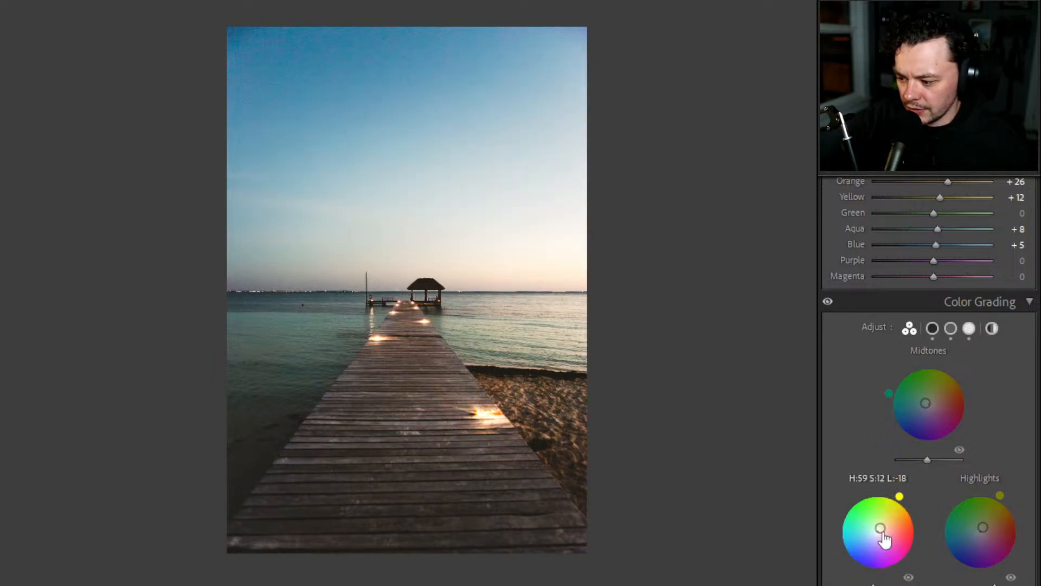
# - Retint the Color Grading shadows to hue 339, saturation 7, and compare the photo with and without the grading
pyautogui.moveTo(880, 529); pyautogui.dragTo(882, 537)
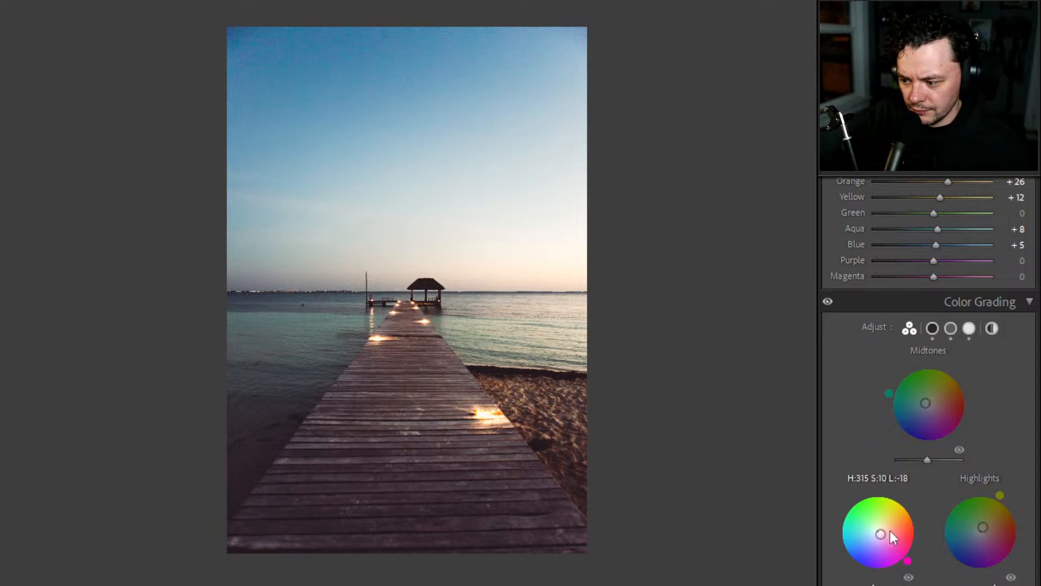
pyautogui.moveTo(890, 530); pyautogui.dragTo(880, 532)
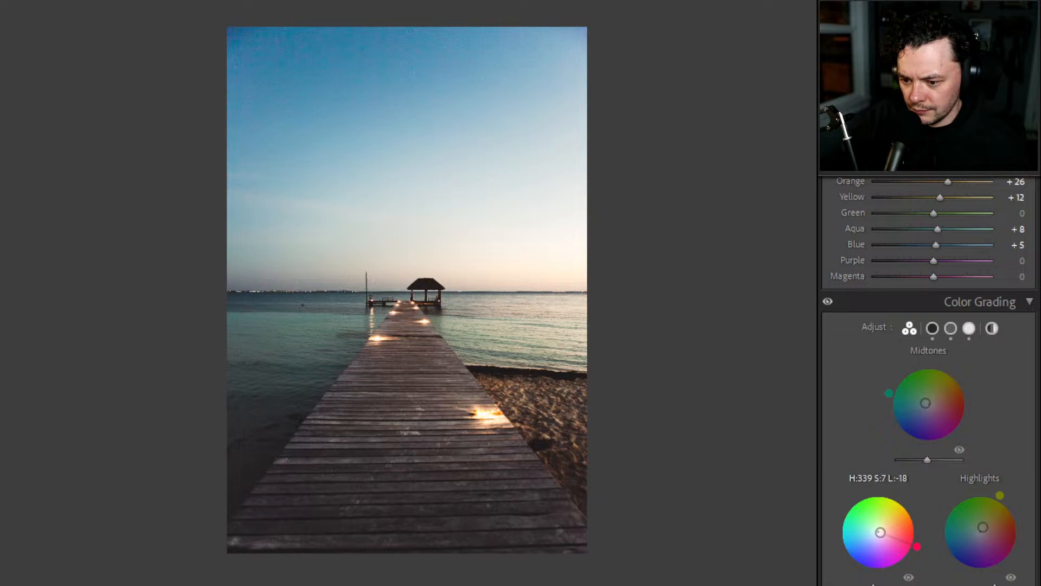
pyautogui.click(827, 302)
pyautogui.click(827, 303)
pyautogui.click(827, 303)
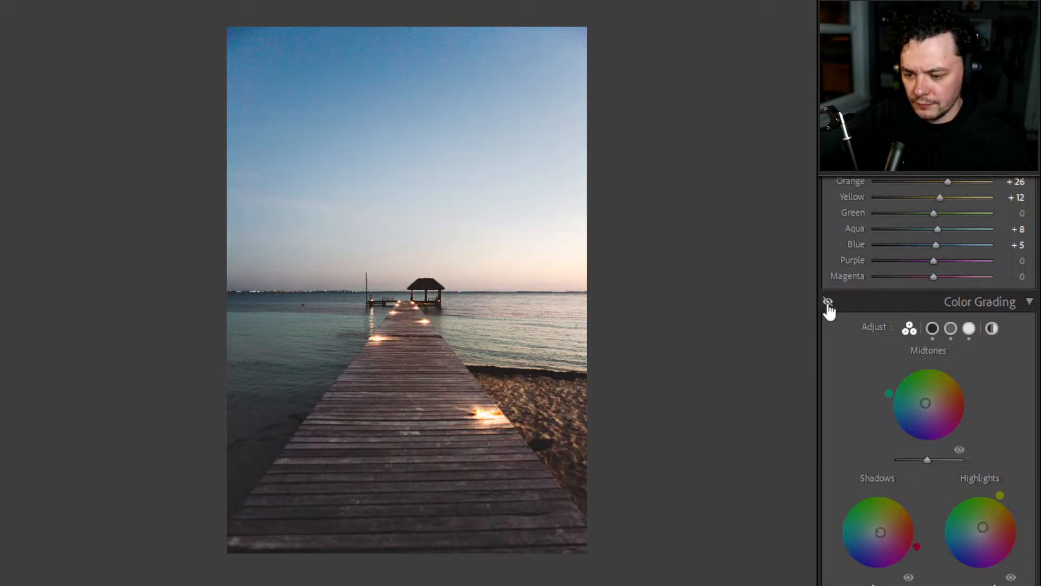
pyautogui.click(828, 302)
pyautogui.click(827, 303)
pyautogui.click(827, 303)
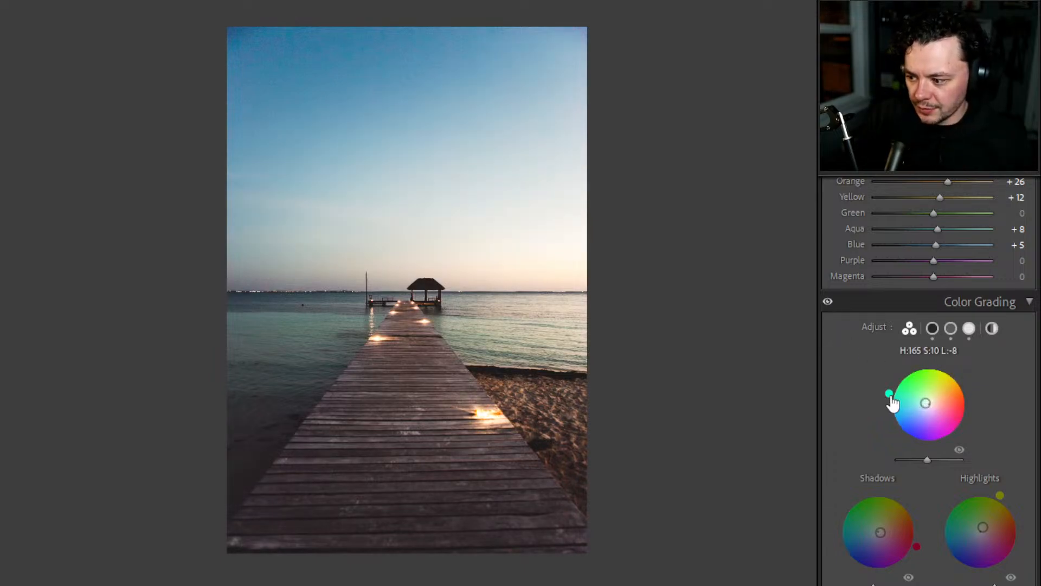
# - Reduce the midtones saturation to 3 and raise their luminance slightly, checking the photo with and without Color Grading
pyautogui.moveTo(925, 406); pyautogui.dragTo(928, 404)
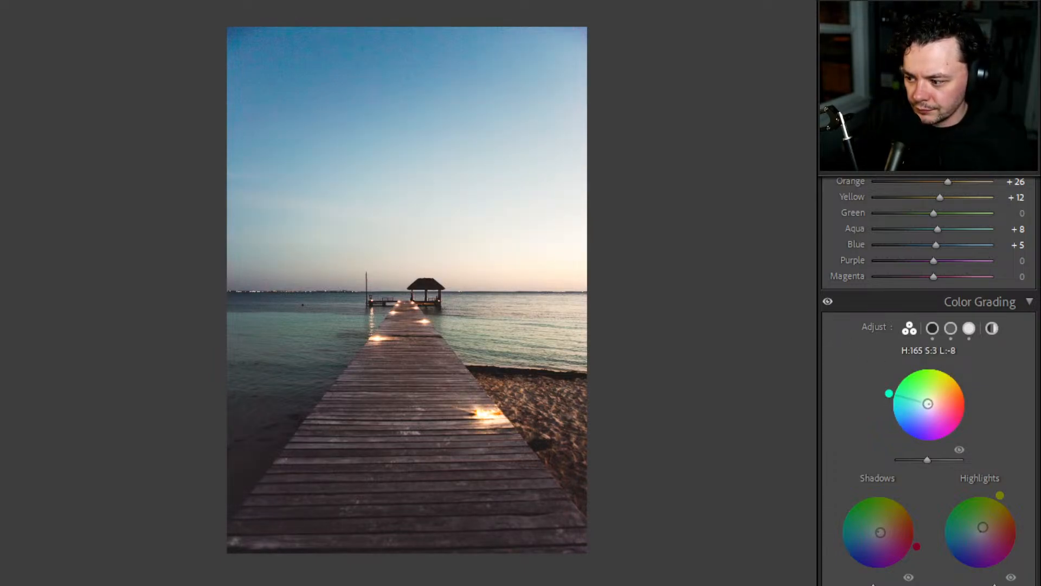
pyautogui.moveTo(927, 460)
pyautogui.mouseDown()
pyautogui.moveTo(898, 459)
pyautogui.moveTo(943, 458)
pyautogui.moveTo(932, 459)
pyautogui.mouseUp()
pyautogui.scroll(-2, 921, 465)
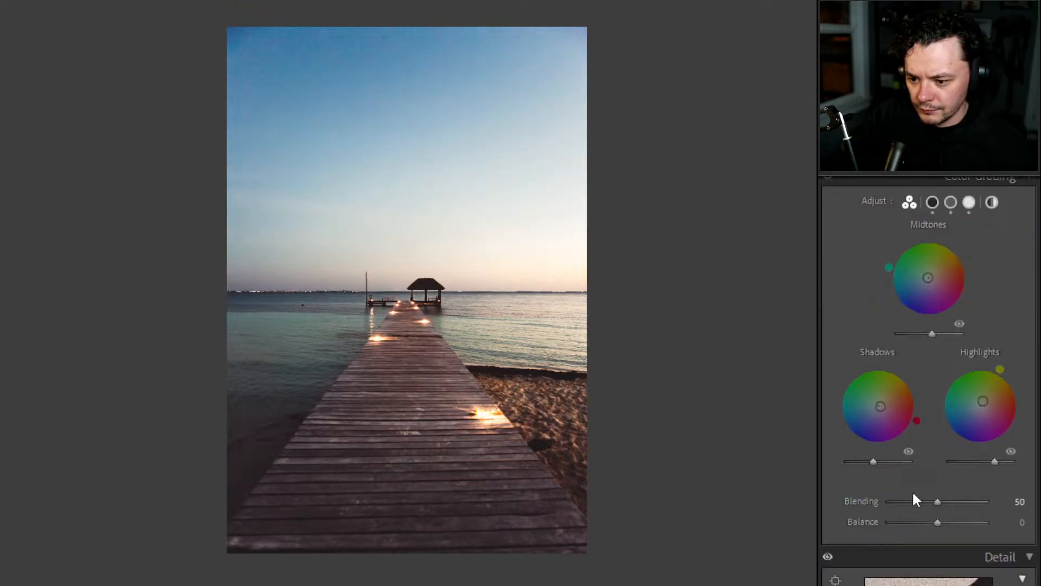
pyautogui.scroll(2, 865, 186)
pyautogui.click(829, 302)
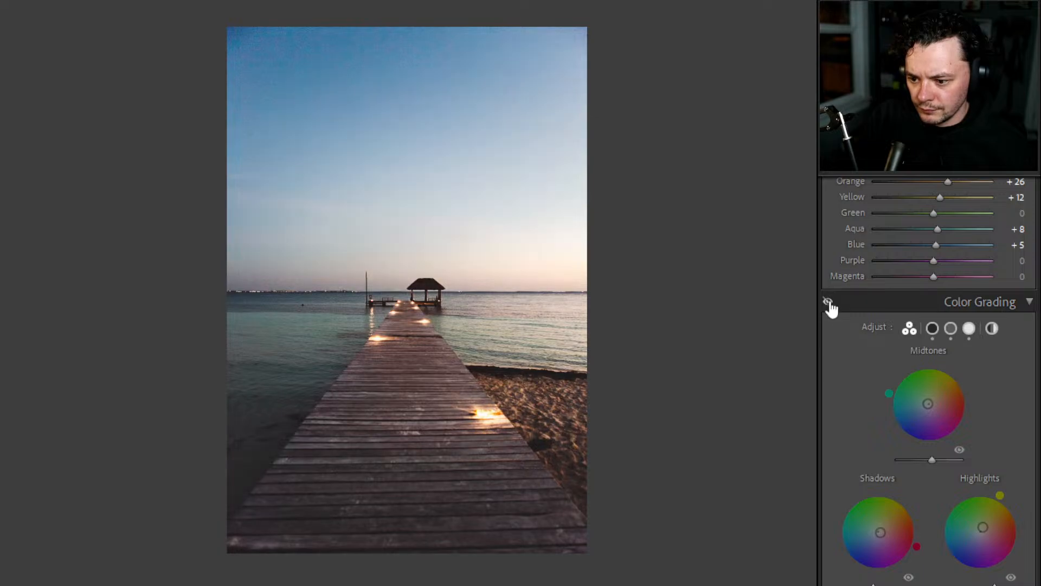
pyautogui.click(828, 302)
pyautogui.click(829, 302)
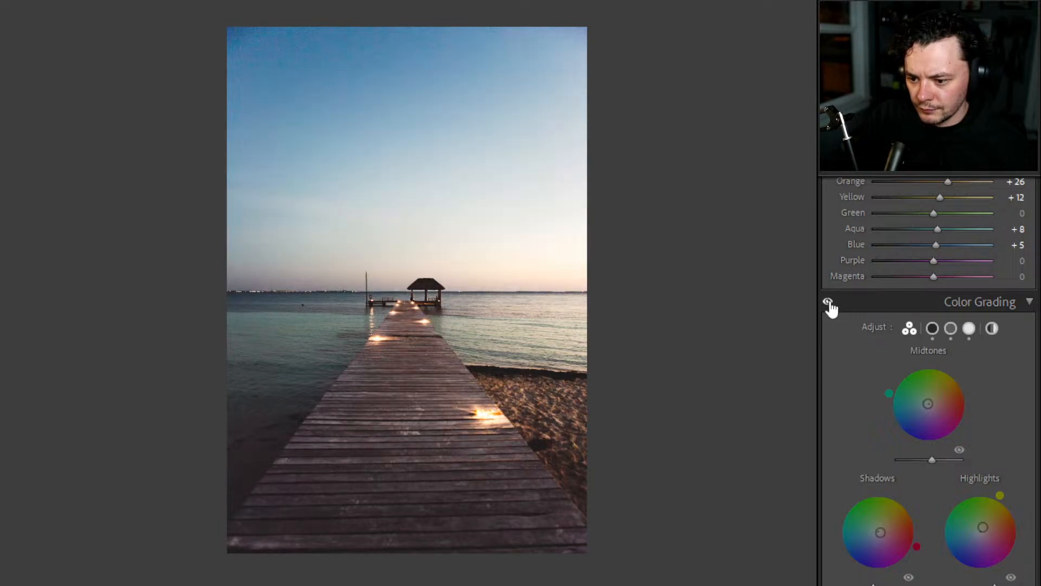
pyautogui.click(829, 302)
pyautogui.click(828, 302)
# - Set the Color Grading Blending to 16 and Balance to -28
pyautogui.scroll(-2, 840, 389)
pyautogui.scroll(-2, 840, 390)
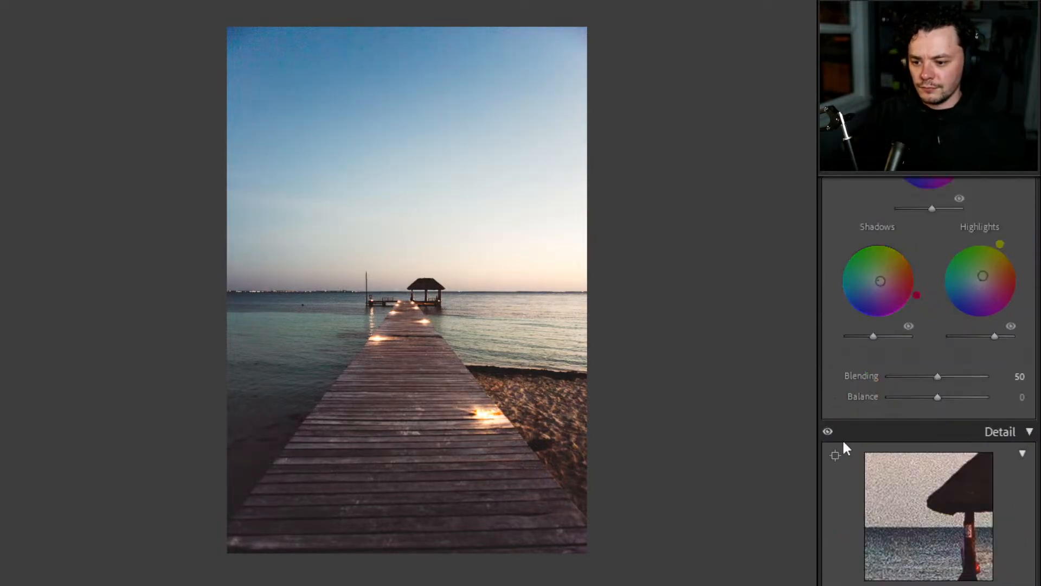
pyautogui.moveTo(972, 378); pyautogui.dragTo(924, 398)
pyautogui.doubleClick(913, 398)
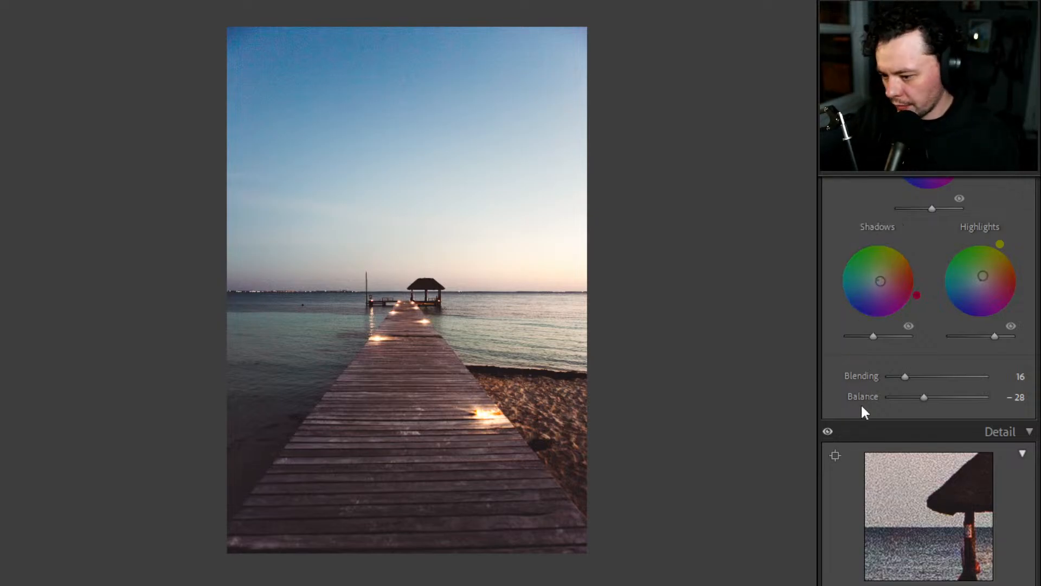
# - Open the AI Denoise preview for the dock photo and compare the wooden planks with and without enhancement
pyautogui.scroll(-5, 863, 401)
pyautogui.scroll(-5, 895, 374)
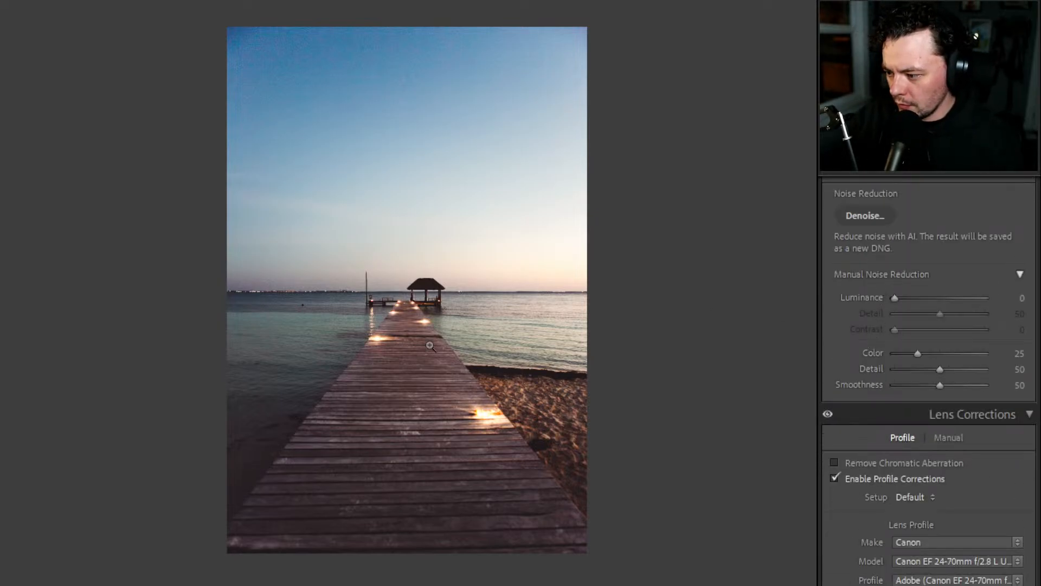
pyautogui.click(417, 364)
pyautogui.click(412, 381)
pyautogui.click(867, 216)
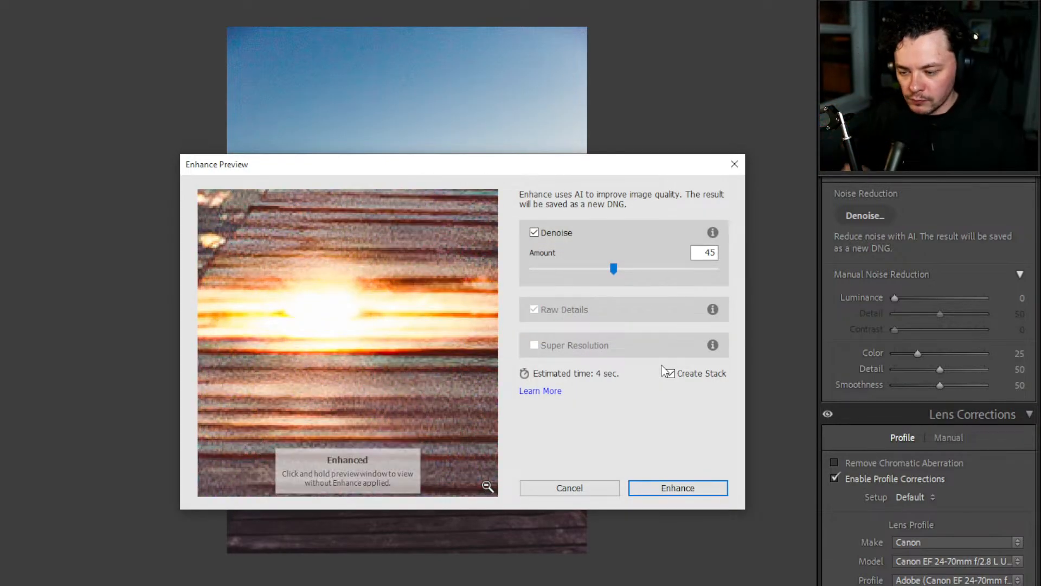
pyautogui.click(409, 353)
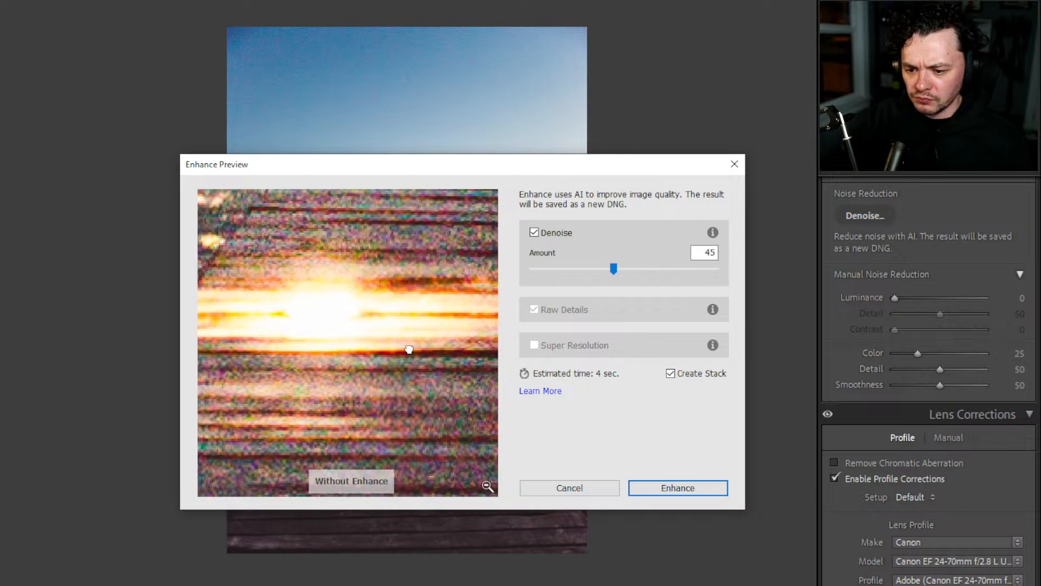
pyautogui.click(487, 486)
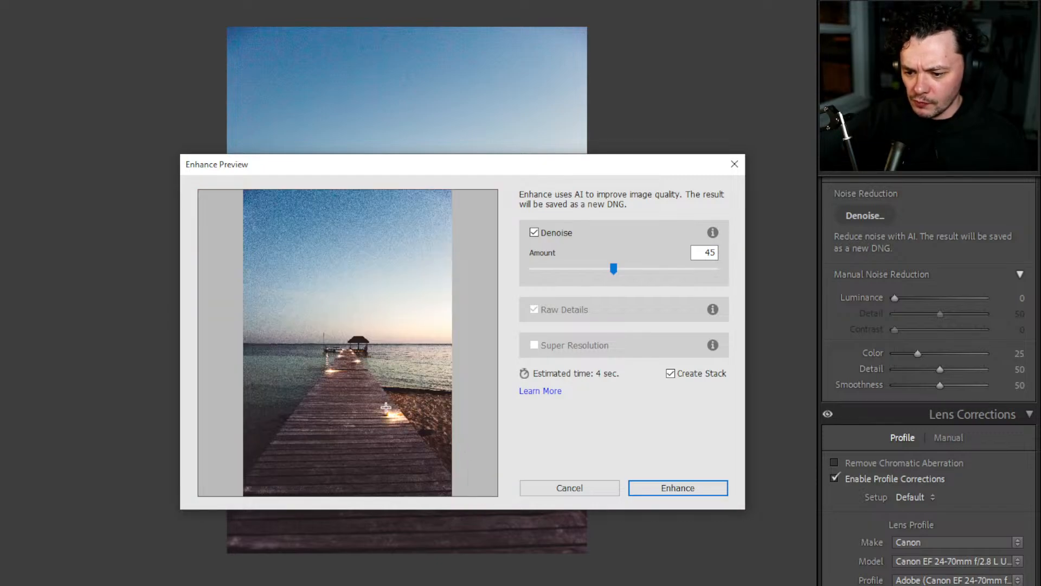
pyautogui.click(346, 364)
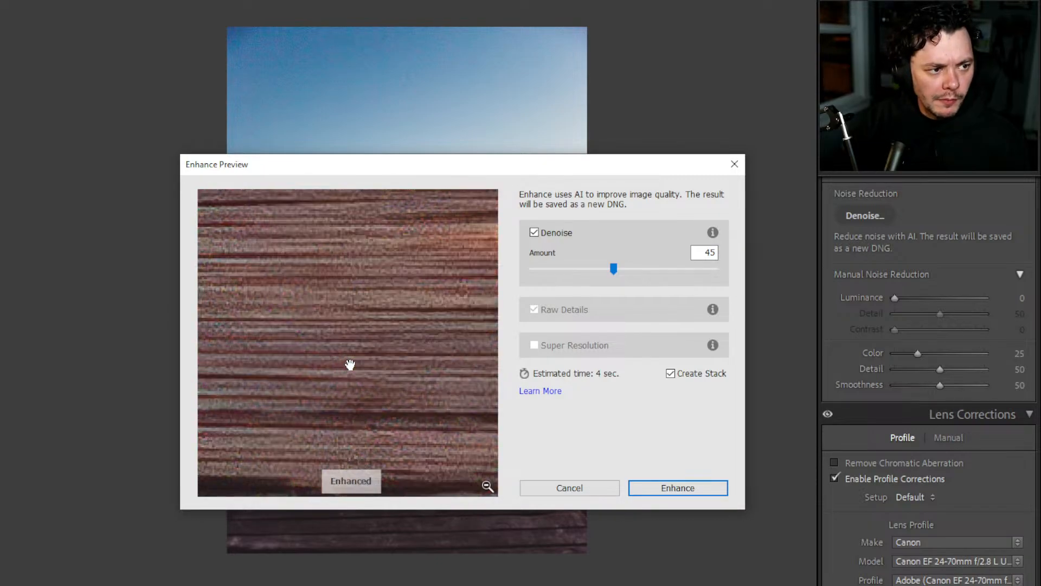
# - Enhance the photo as a new DNG with a Denoise amount of 31, and inspect the denoised dock
pyautogui.moveTo(621, 266); pyautogui.dragTo(589, 272)
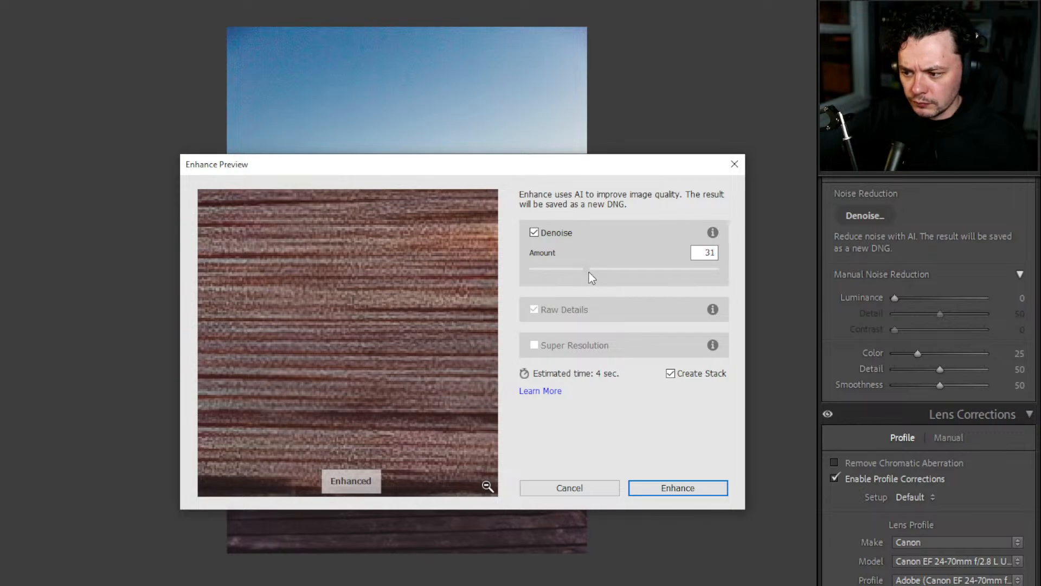
pyautogui.click(487, 486)
pyautogui.click(356, 394)
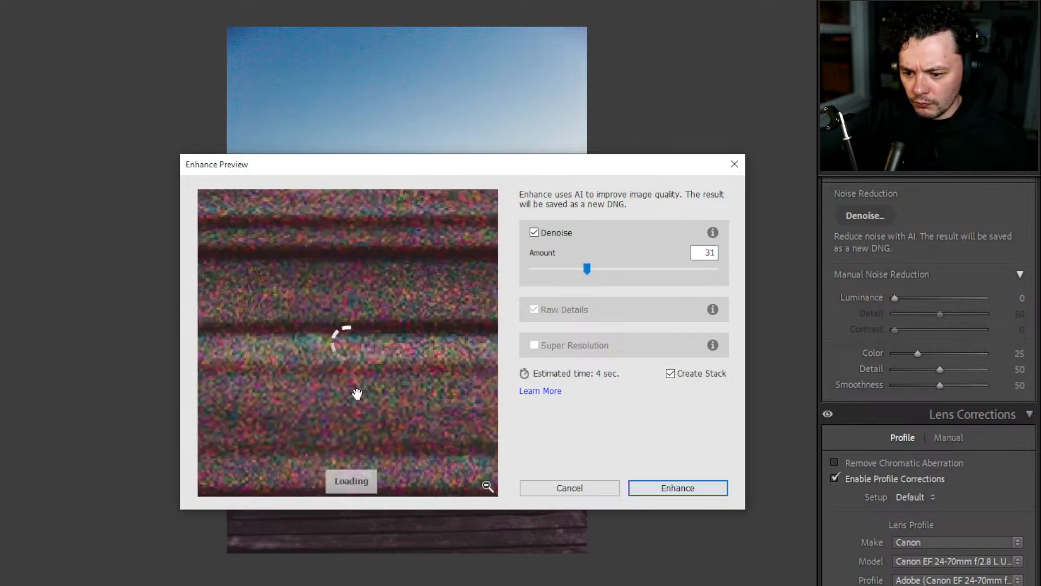
pyautogui.click(685, 488)
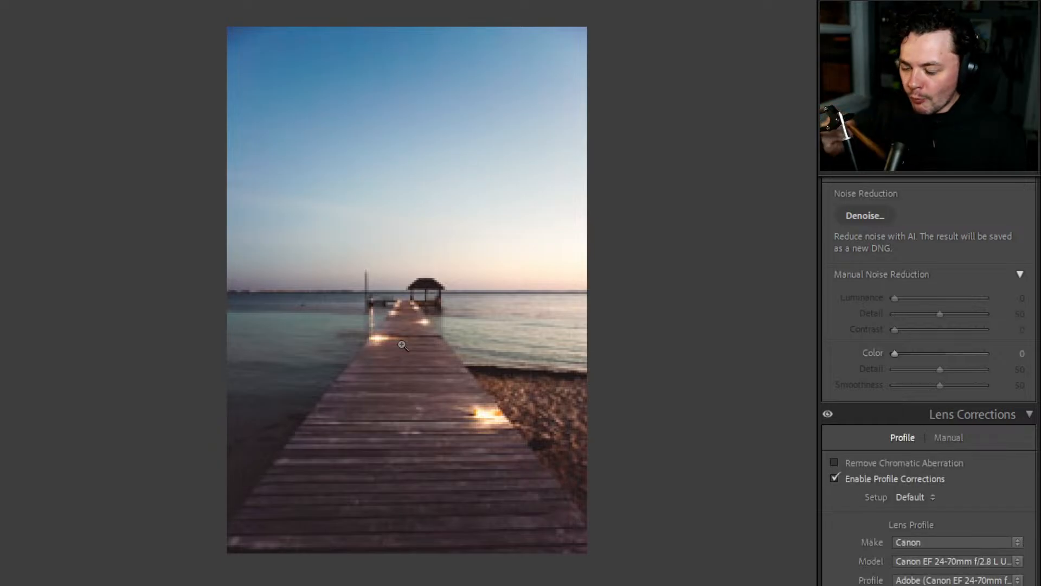
pyautogui.moveTo(454, 320); pyautogui.dragTo(456, 352)
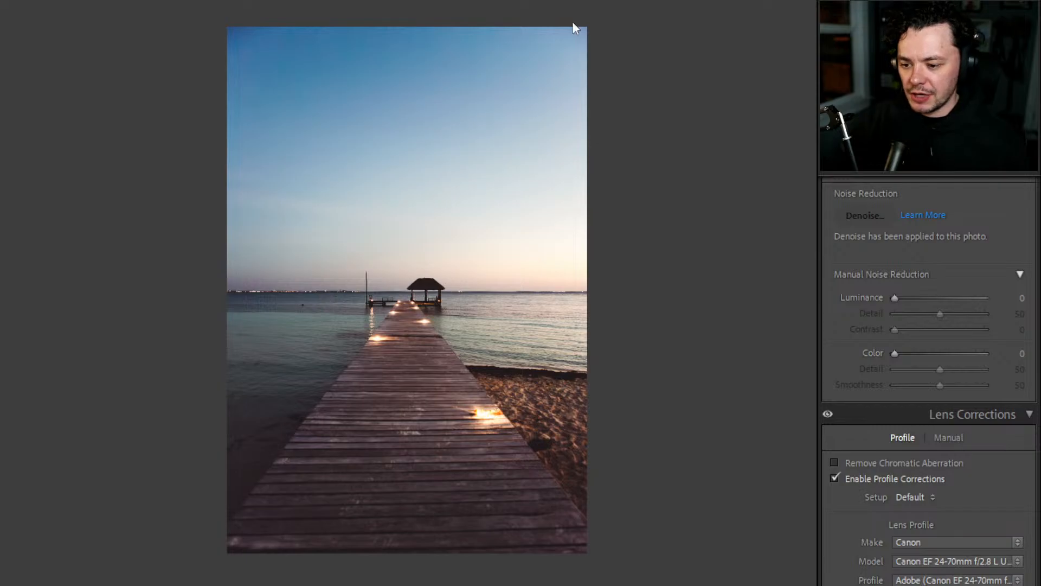
# - Return to the library grid and give _E9A0068-Enhanced-NR.dng a one-star rating
pyautogui.press('e')
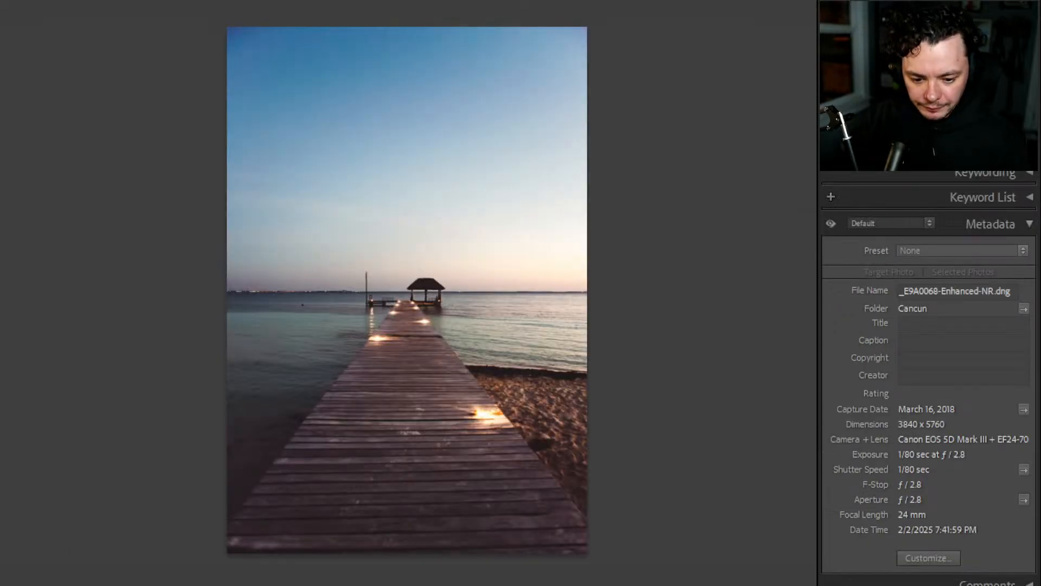
pyautogui.press('g')
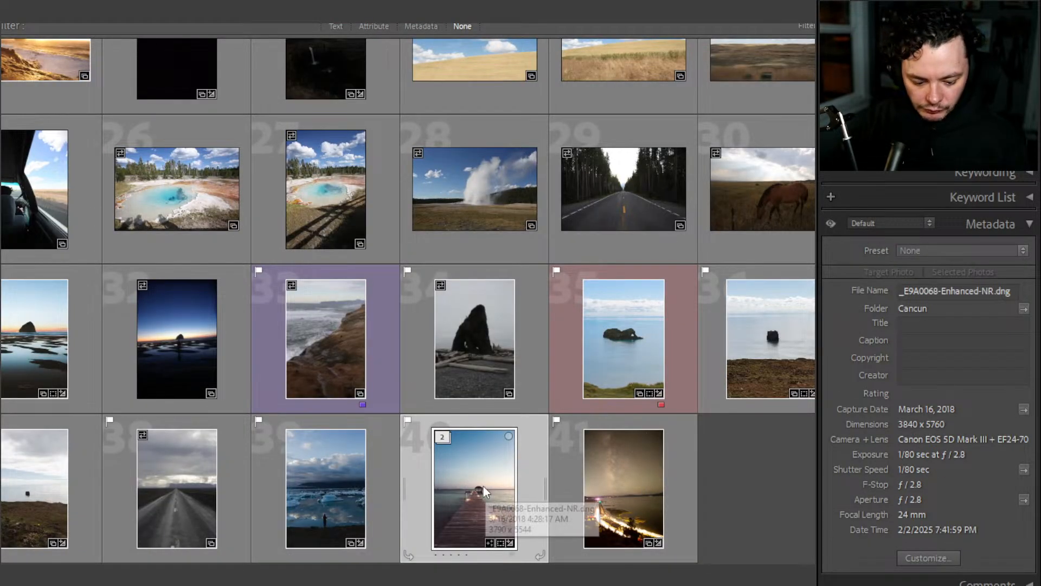
pyautogui.press('1')
# - Open the orange-planked dock photo 2E9A4396.CR2 in the Develop module and show its Basic settings
pyautogui.scroll(6, 477, 471)
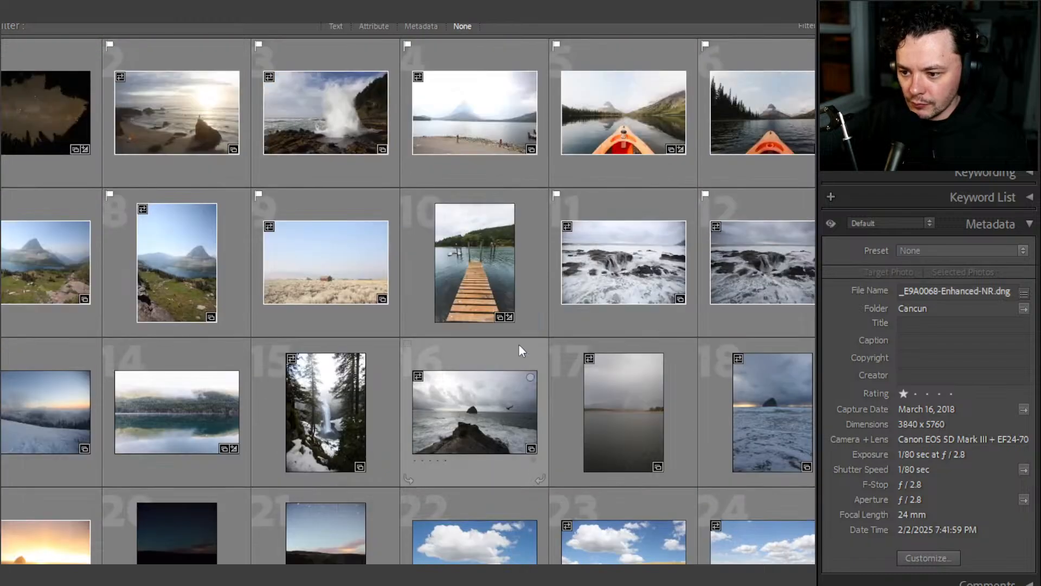
pyautogui.doubleClick(507, 258)
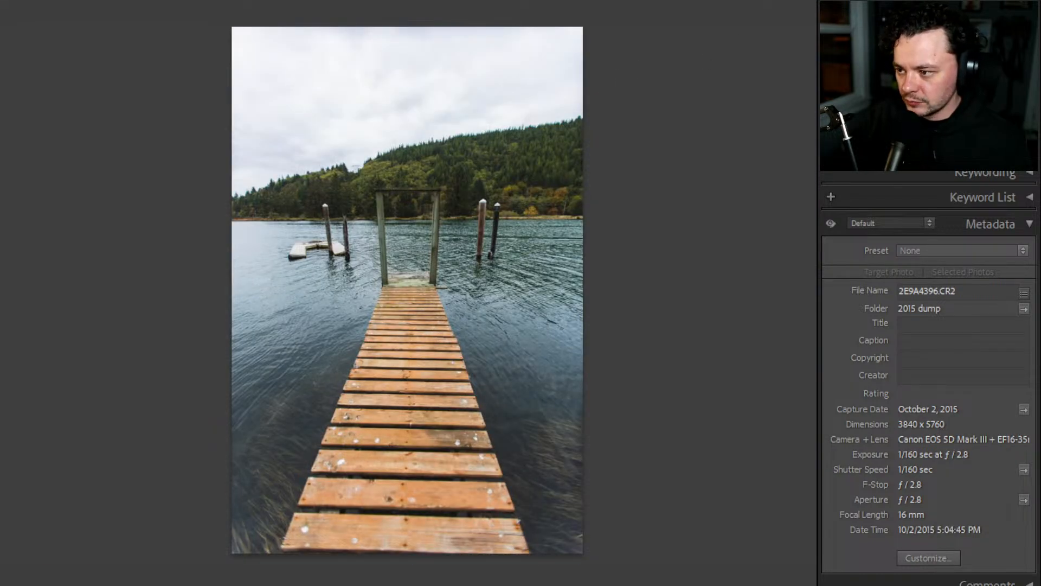
pyautogui.press('d')
pyautogui.scroll(5, 944, 320)
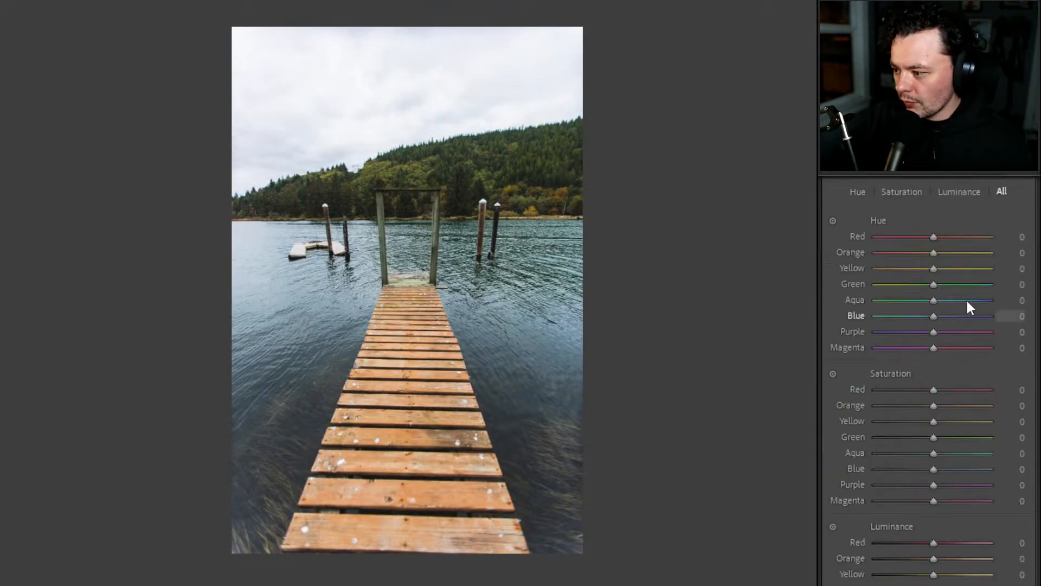
pyautogui.scroll(5, 955, 298)
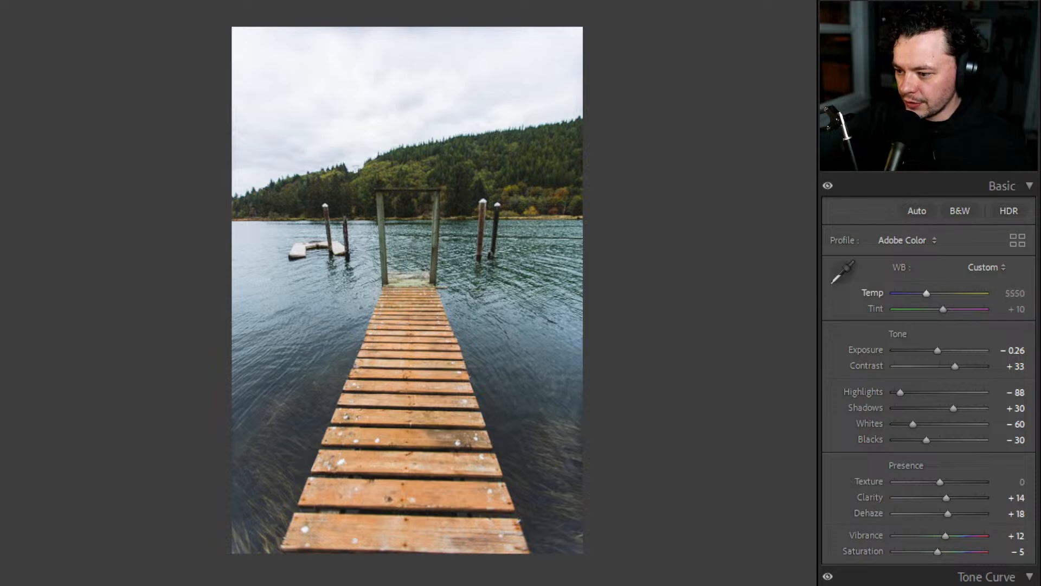
# - Set Temp to 5050, Exposure to −0.61, Contrast to +2, Shadows to −25, Whites to −53 and Blacks to −18 for the whole photo
pyautogui.moveTo(927, 293); pyautogui.dragTo(919, 293)
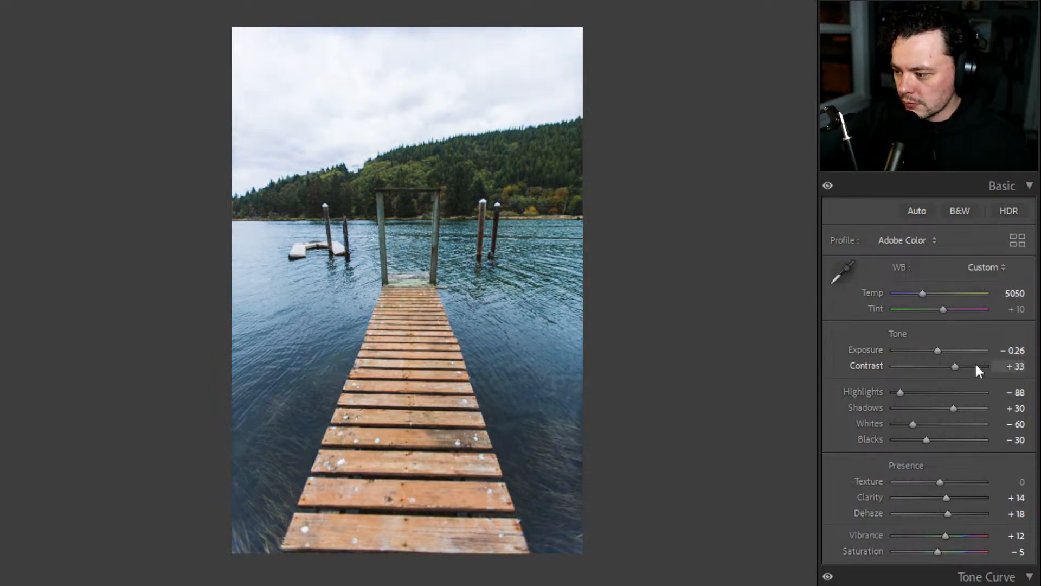
pyautogui.moveTo(938, 348); pyautogui.dragTo(931, 438)
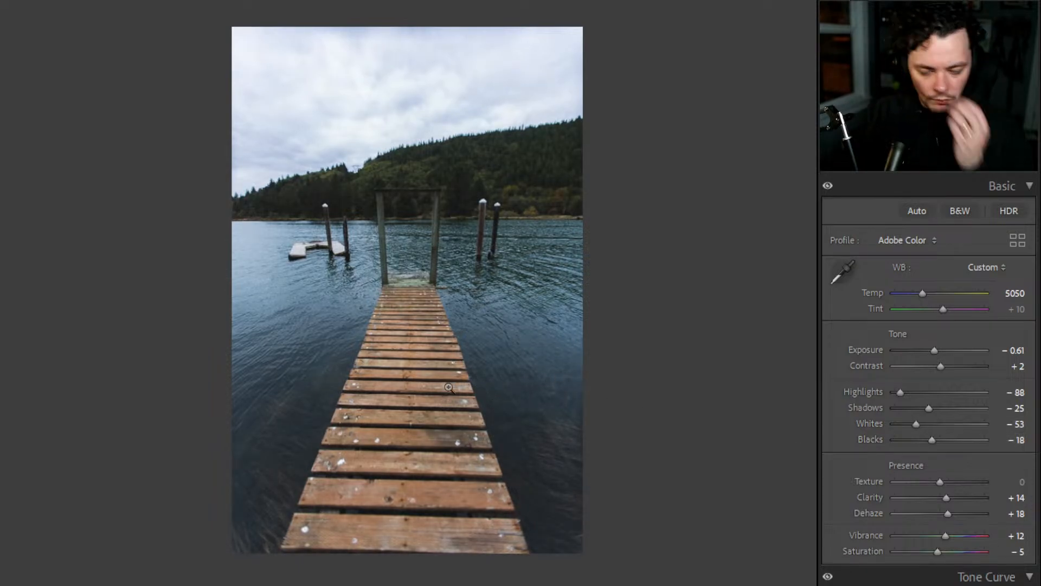
pyautogui.click(468, 401)
pyautogui.click(510, 382)
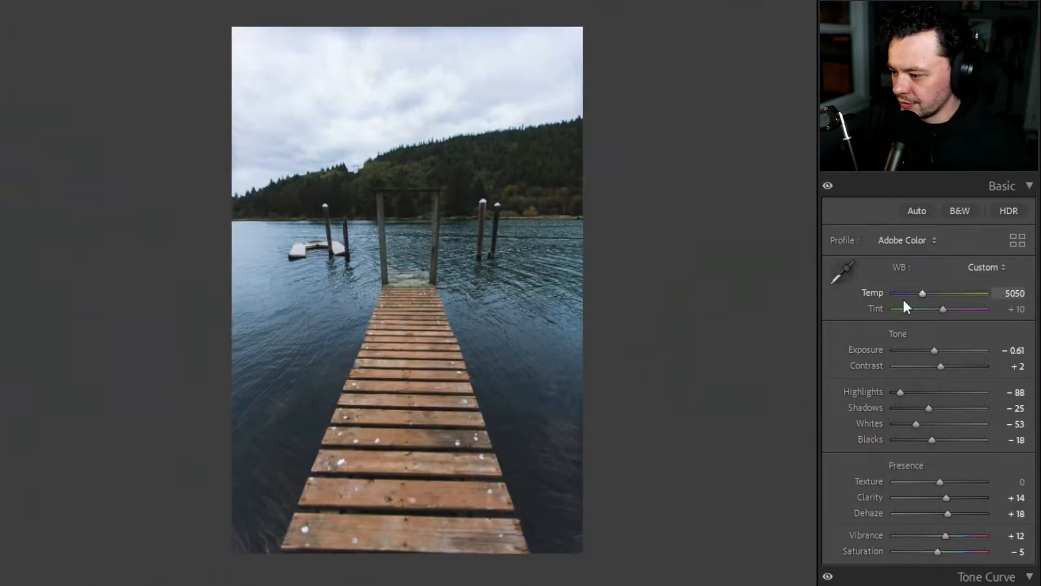
# - Raise the photo's Dehaze to +39 and set its Exposure to −0.09
pyautogui.scroll(-3, 906, 385)
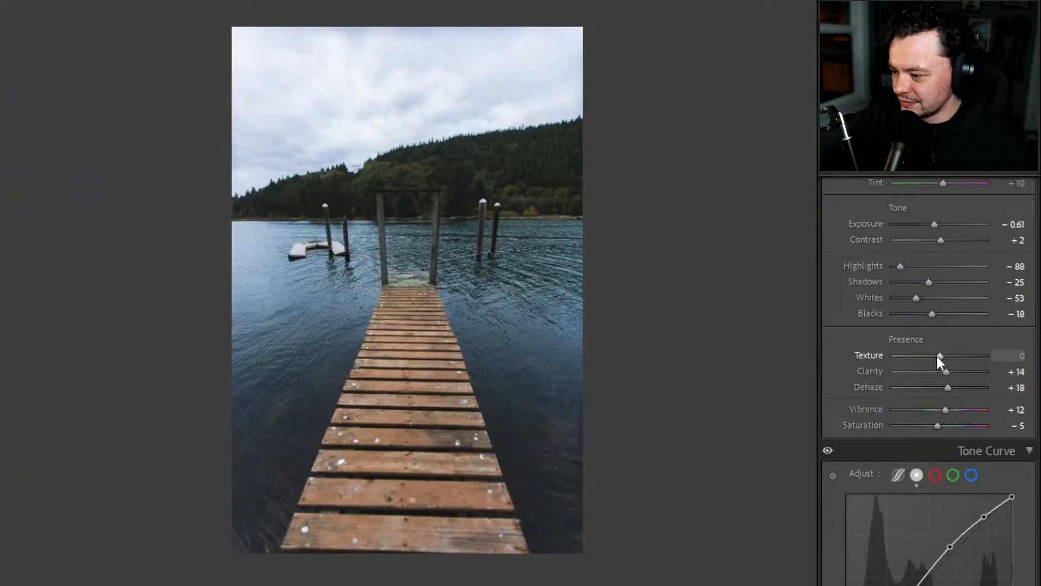
pyautogui.moveTo(947, 386)
pyautogui.mouseDown()
pyautogui.moveTo(930, 388)
pyautogui.moveTo(956, 403)
pyautogui.mouseUp()
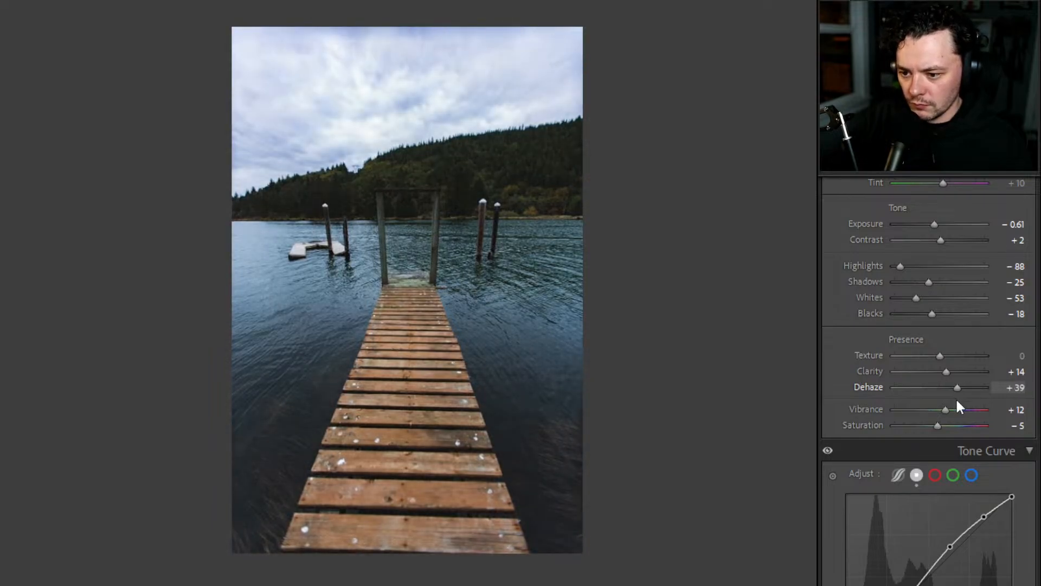
pyautogui.scroll(3, 956, 404)
pyautogui.moveTo(935, 350); pyautogui.dragTo(939, 353)
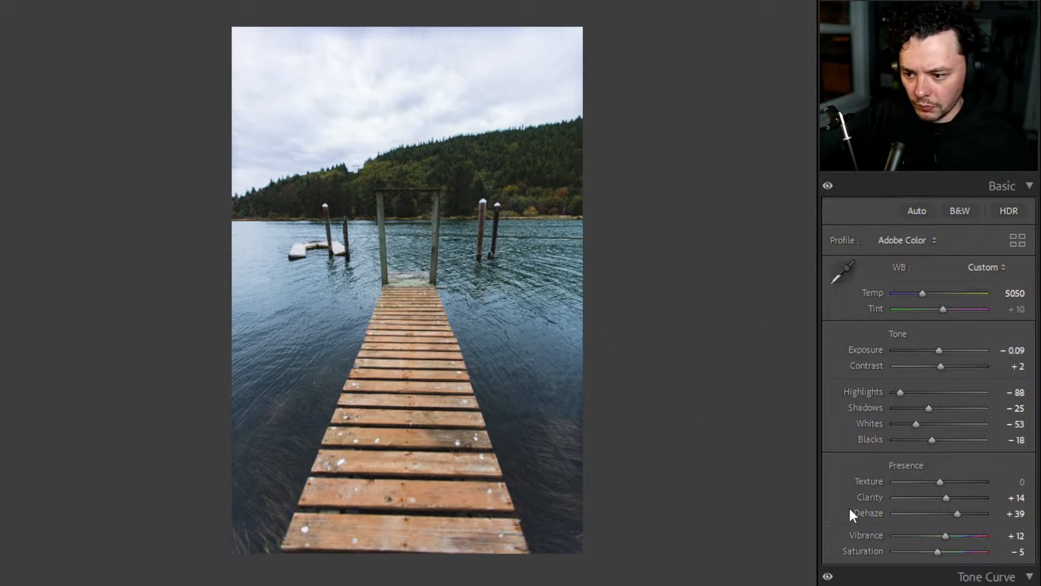
pyautogui.scroll(-5, 851, 509)
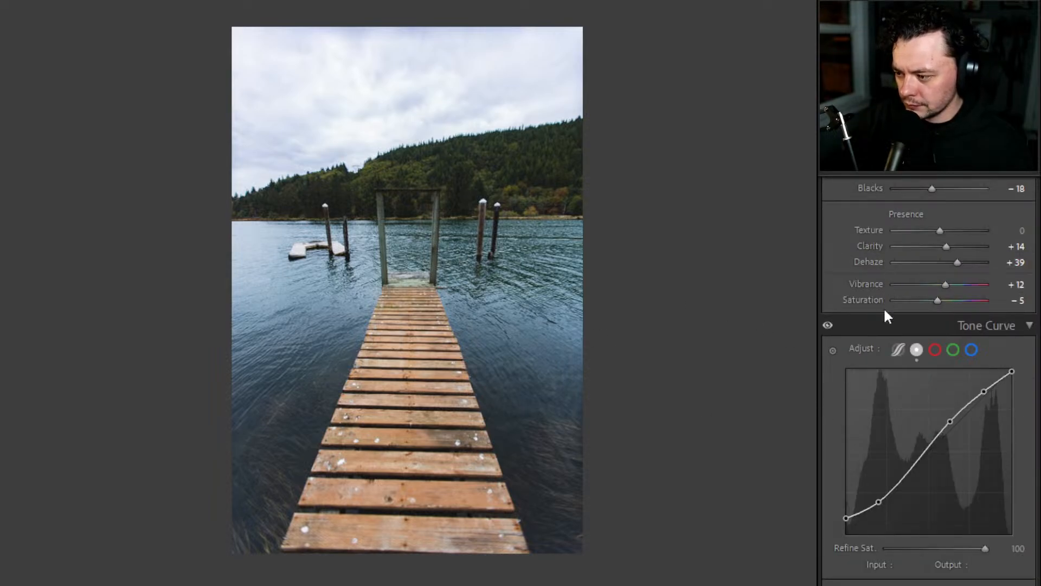
pyautogui.scroll(-5, 883, 311)
pyautogui.scroll(-5, 890, 382)
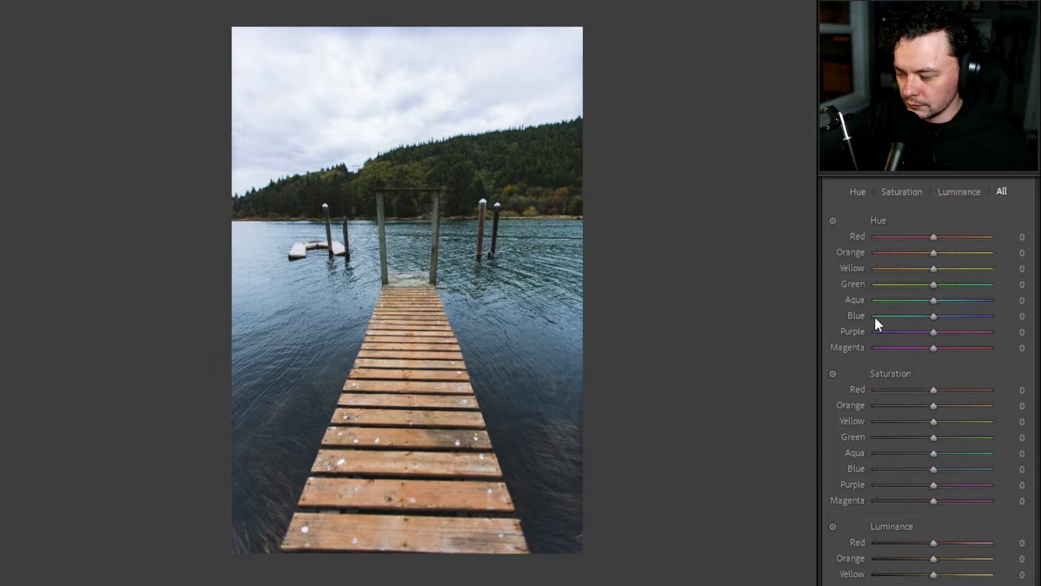
pyautogui.scroll(5, 926, 267)
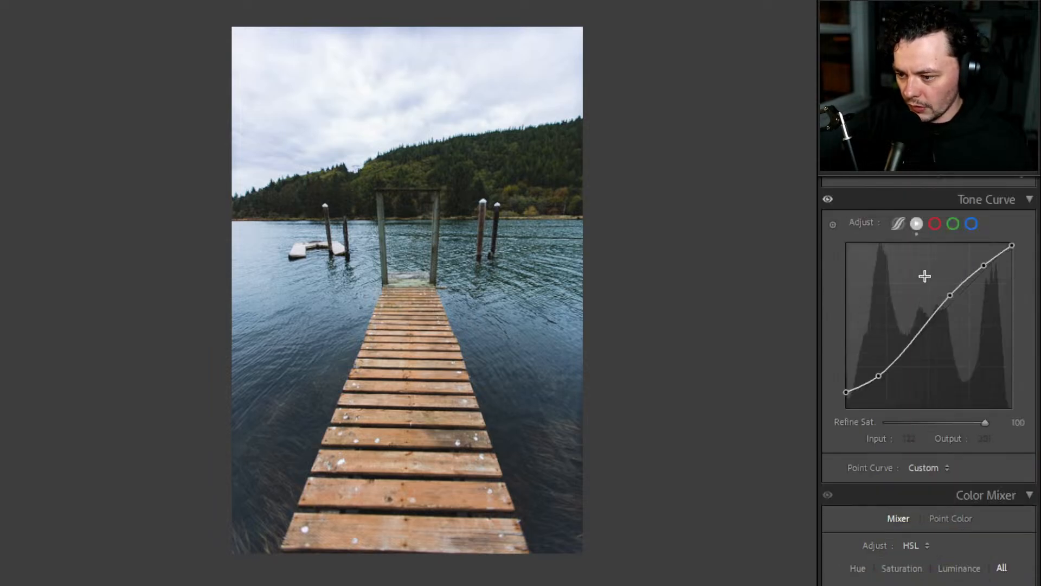
pyautogui.scroll(5, 926, 278)
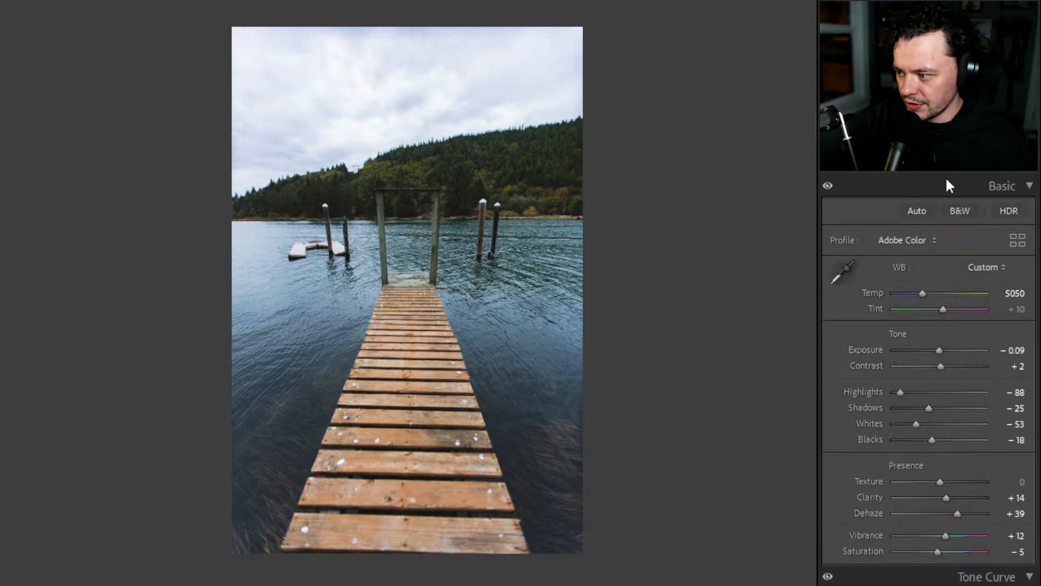
# - Mask the sky and set Exposure −1.02, Contrast 25, Highlights −90, Shadows −20, Whites −20, Blacks 66, Temp 5 and Saturation −39
pyautogui.hotkey('shift', 'w')
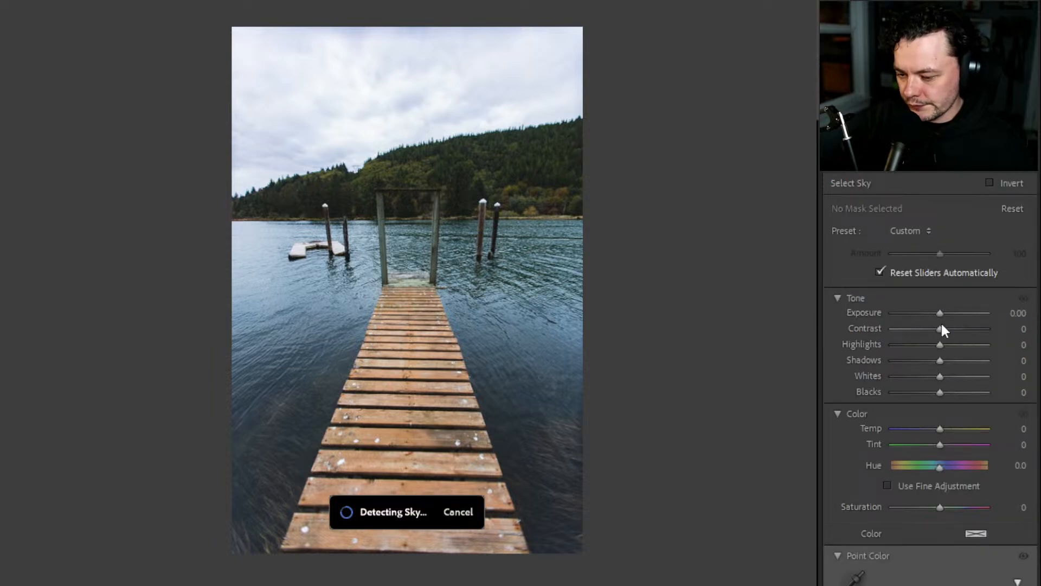
pyautogui.moveTo(939, 313); pyautogui.dragTo(950, 332)
pyautogui.moveTo(939, 506)
pyautogui.mouseDown()
pyautogui.moveTo(878, 511)
pyautogui.moveTo(921, 509)
pyautogui.mouseUp()
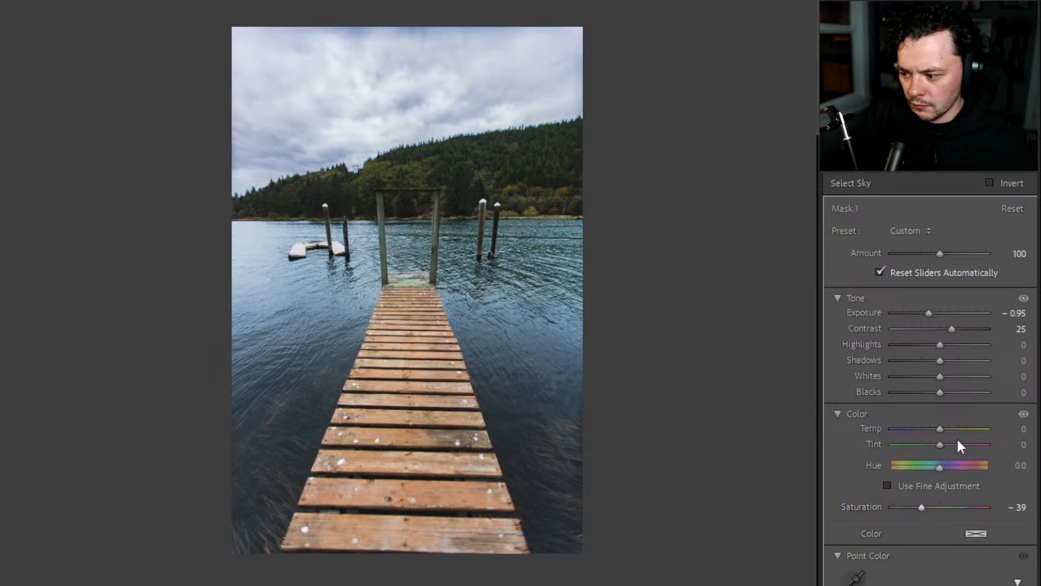
pyautogui.moveTo(940, 428)
pyautogui.mouseDown()
pyautogui.moveTo(948, 431)
pyautogui.moveTo(907, 437)
pyautogui.moveTo(962, 442)
pyautogui.moveTo(942, 446)
pyautogui.mouseUp()
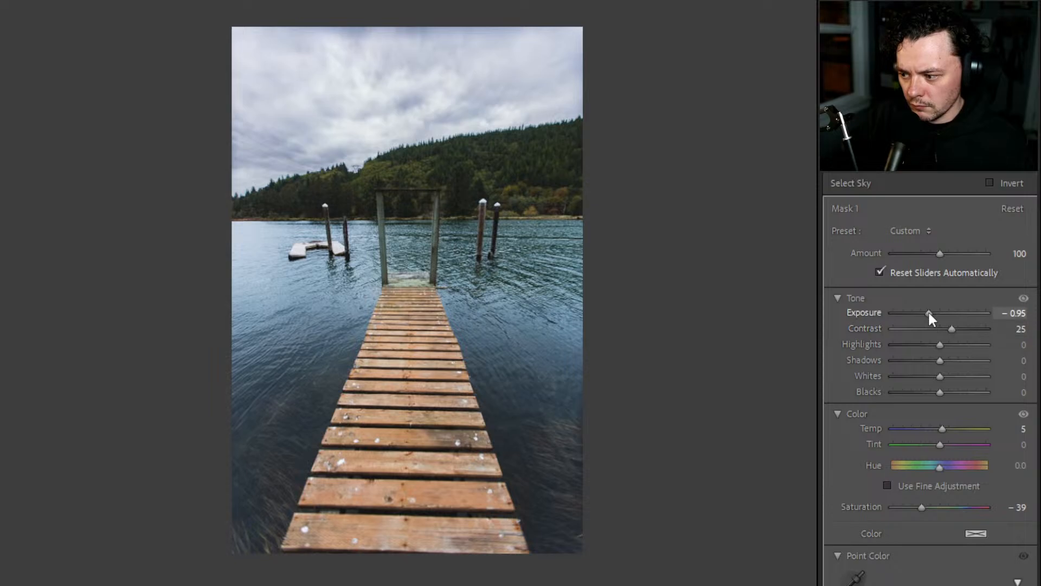
pyautogui.moveTo(929, 319); pyautogui.dragTo(924, 379)
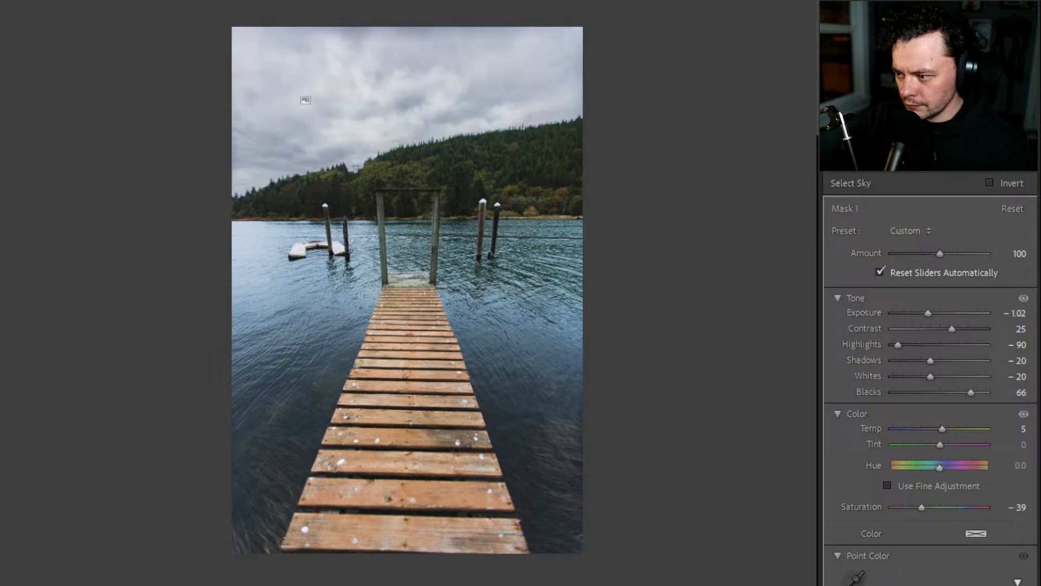
# - Add a linear gradient mask from the nearest planks up to the hillside with Exposure −0.81, Highlights 19, Shadows −31, Whites 17 and Blacks −5
pyautogui.click(773, 24)
pyautogui.click(818, 187)
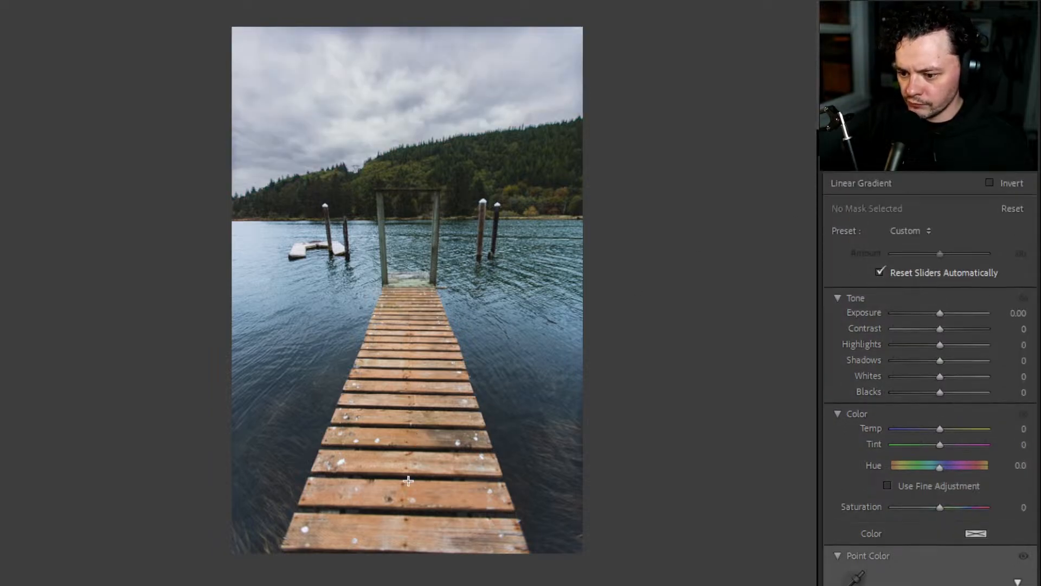
pyautogui.moveTo(415, 556); pyautogui.dragTo(350, 179)
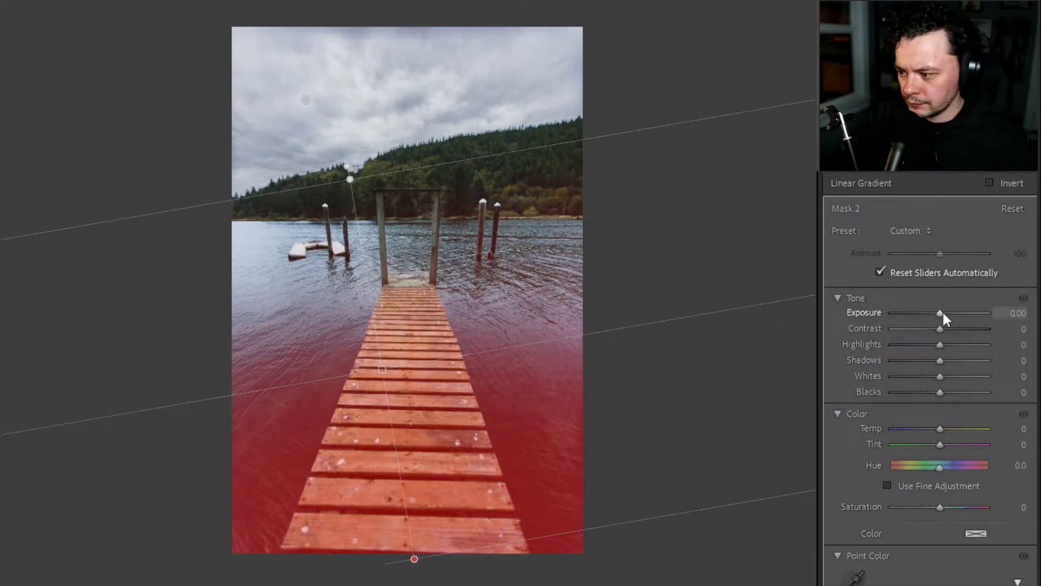
pyautogui.moveTo(941, 313)
pyautogui.mouseDown()
pyautogui.moveTo(907, 319)
pyautogui.moveTo(940, 320)
pyautogui.moveTo(934, 331)
pyautogui.mouseUp()
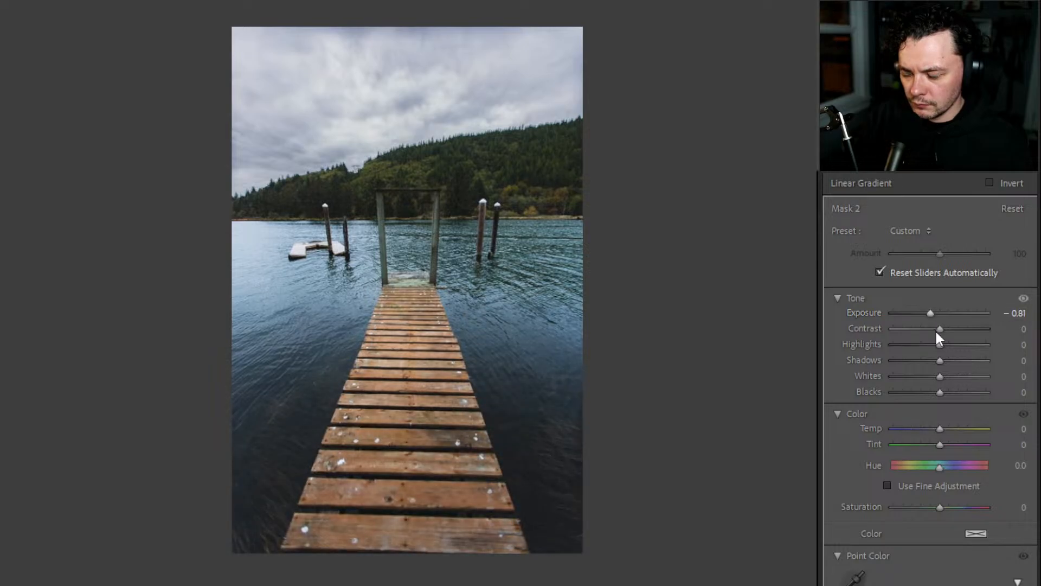
pyautogui.moveTo(942, 344); pyautogui.dragTo(935, 390)
pyautogui.rightClick(702, 314)
pyautogui.click(617, 283)
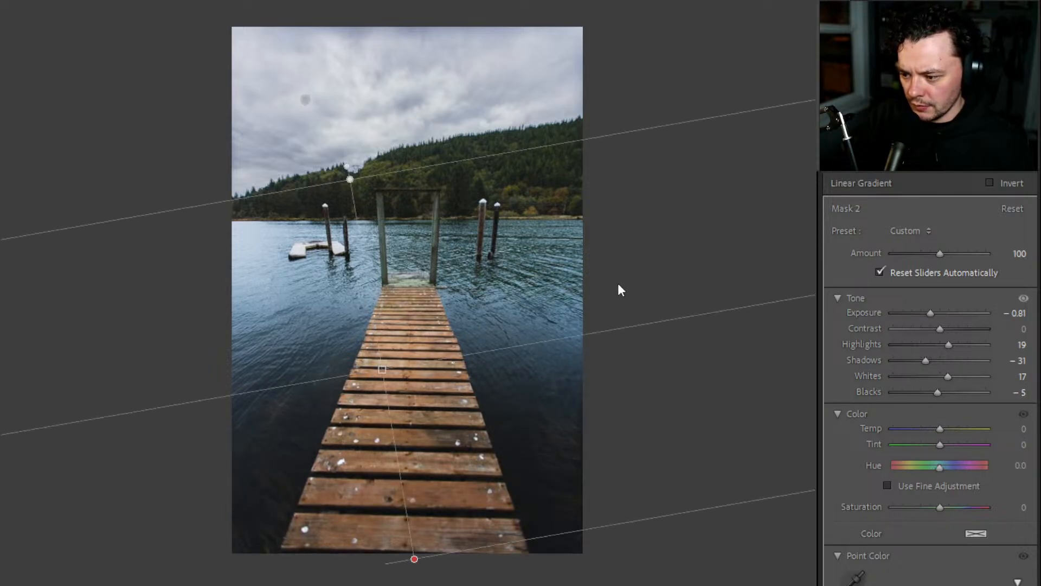
pyautogui.rightClick(623, 253)
pyautogui.click(632, 74)
pyautogui.rightClick(634, 68)
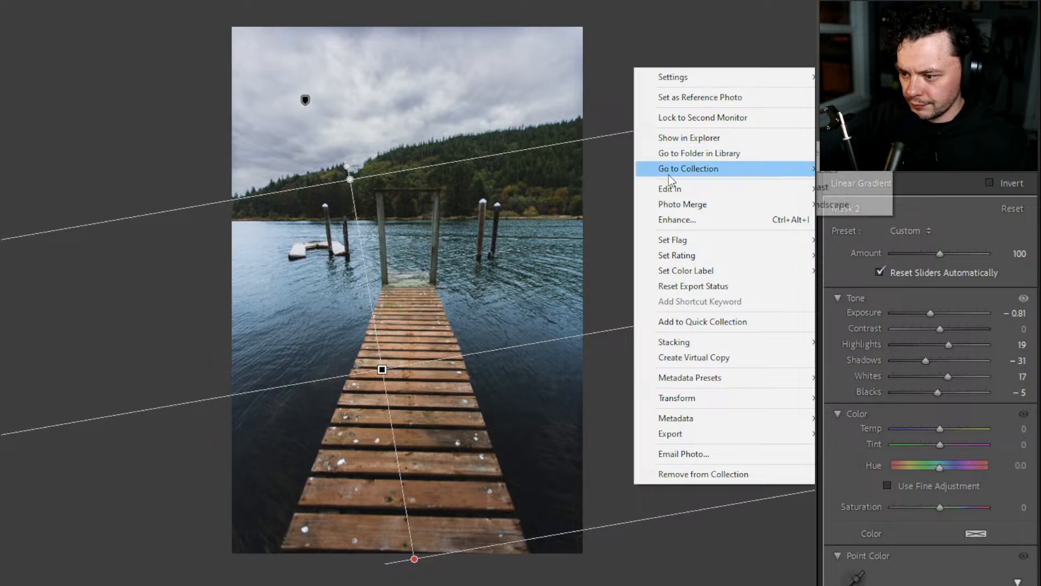
pyautogui.click(625, 56)
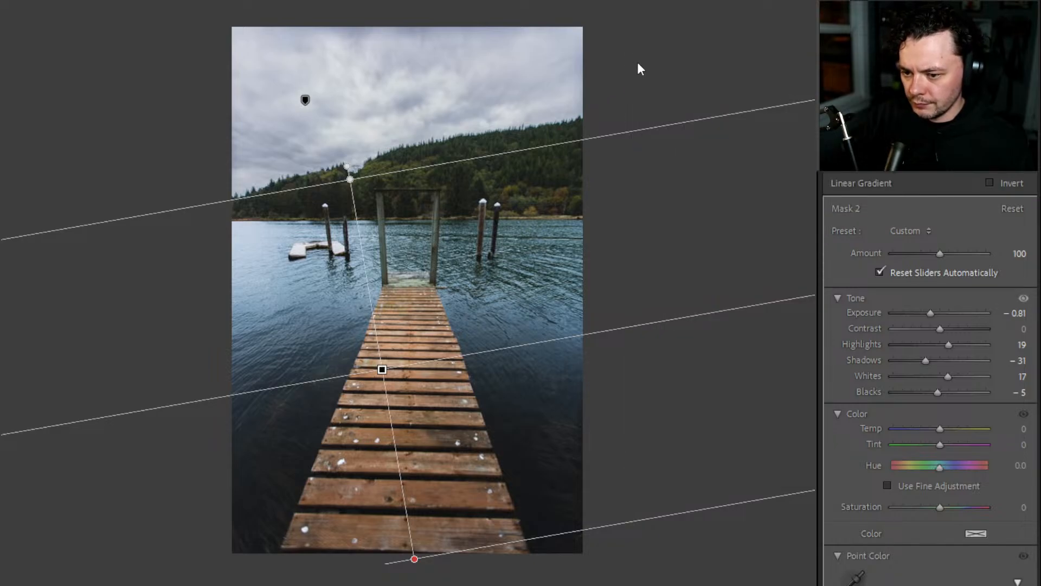
pyautogui.rightClick(623, 40)
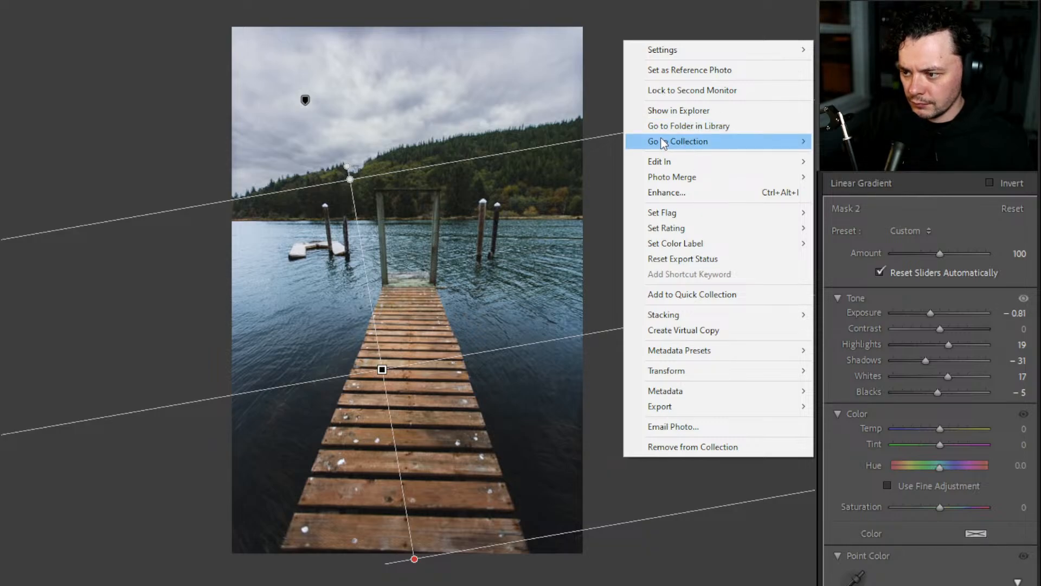
pyautogui.click(610, 85)
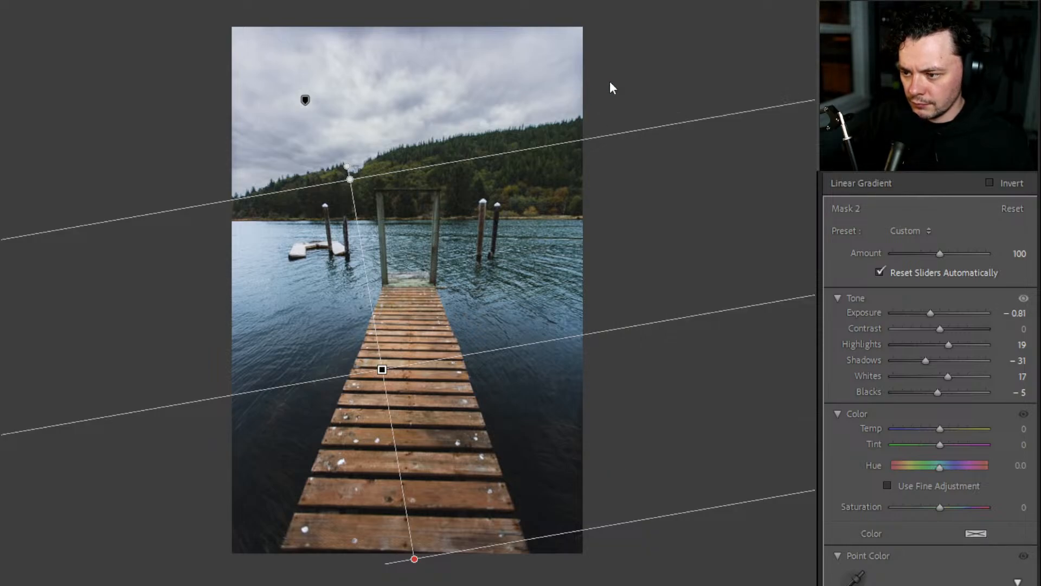
pyautogui.rightClick(46, 65)
pyautogui.click(40, 37)
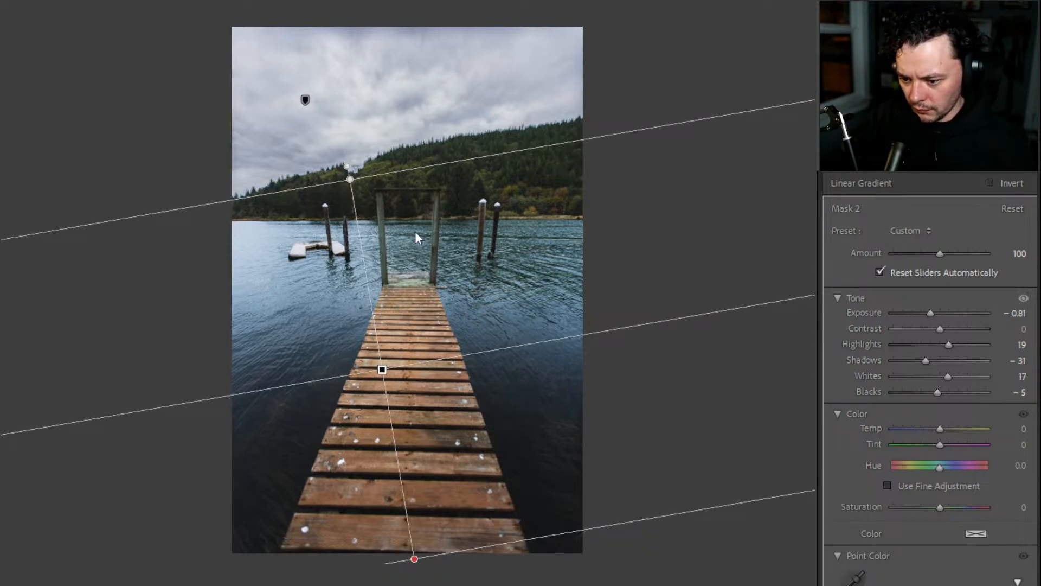
# - Refine the dock gradient with Blacks −8, Temp −14 and Exposure −0.47, and reduce the saturation of its planks
pyautogui.moveTo(348, 163); pyautogui.dragTo(377, 204)
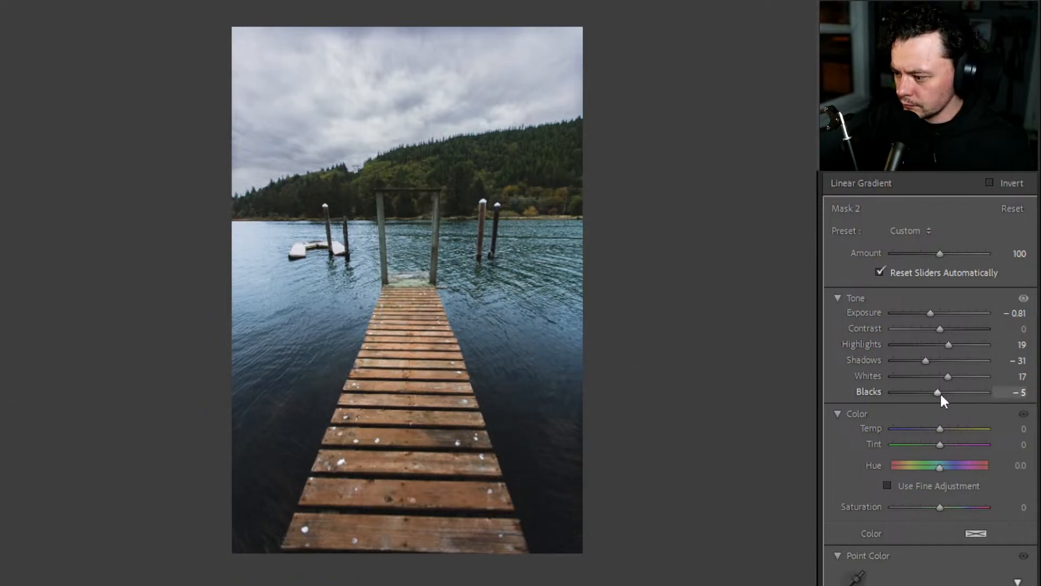
pyautogui.moveTo(938, 392); pyautogui.dragTo(935, 392)
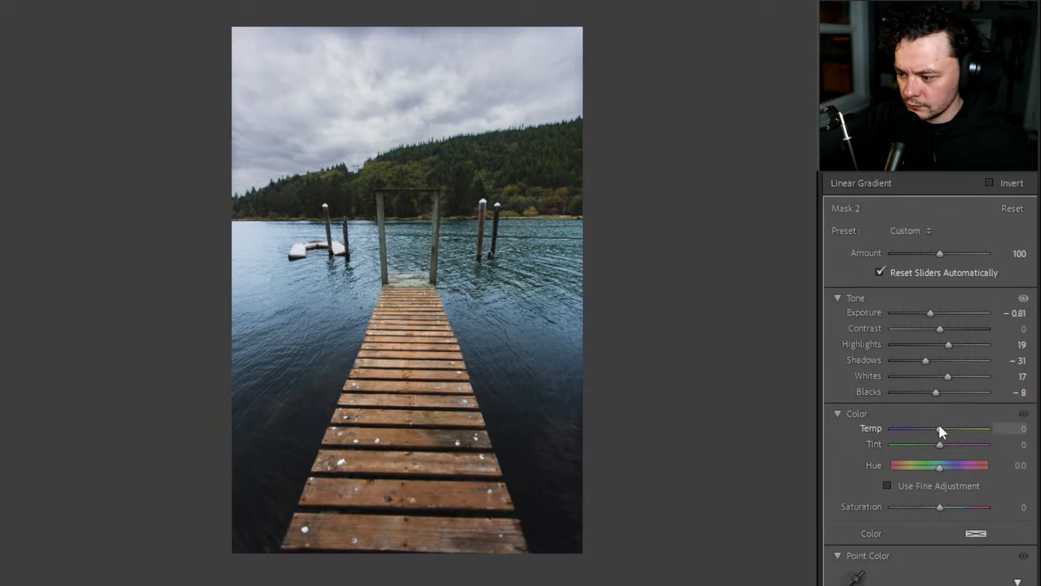
pyautogui.moveTo(939, 430)
pyautogui.mouseDown()
pyautogui.moveTo(923, 430)
pyautogui.moveTo(933, 431)
pyautogui.mouseUp()
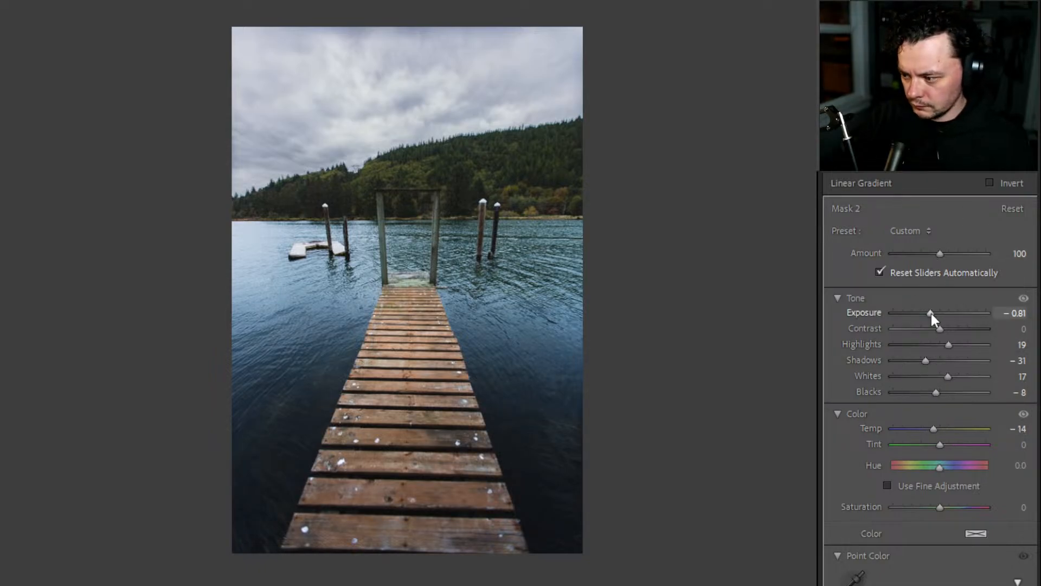
pyautogui.moveTo(931, 314); pyautogui.dragTo(935, 314)
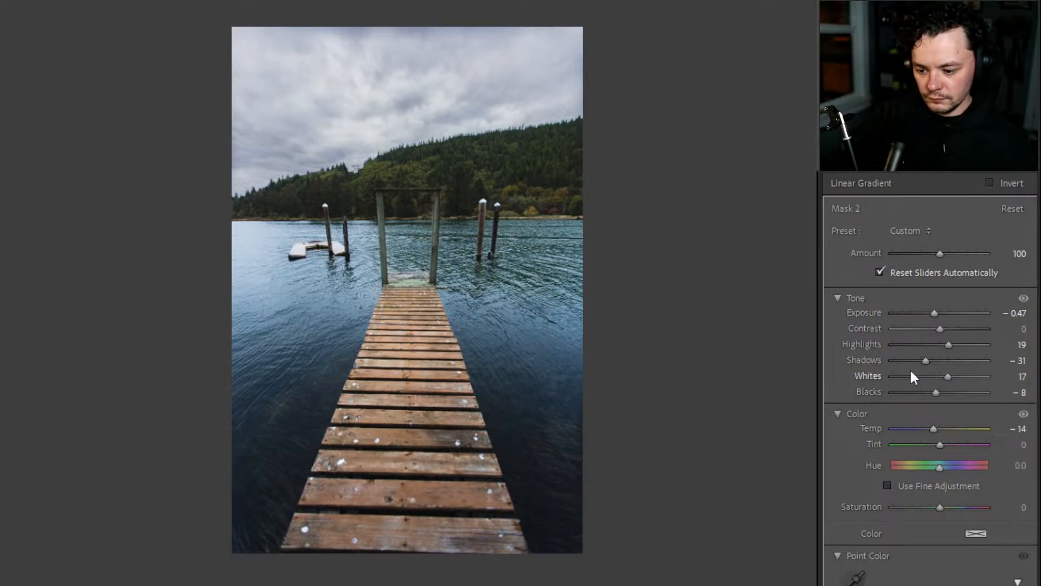
pyautogui.scroll(-3, 873, 401)
pyautogui.moveTo(938, 375); pyautogui.dragTo(922, 390)
pyautogui.scroll(-5, 870, 347)
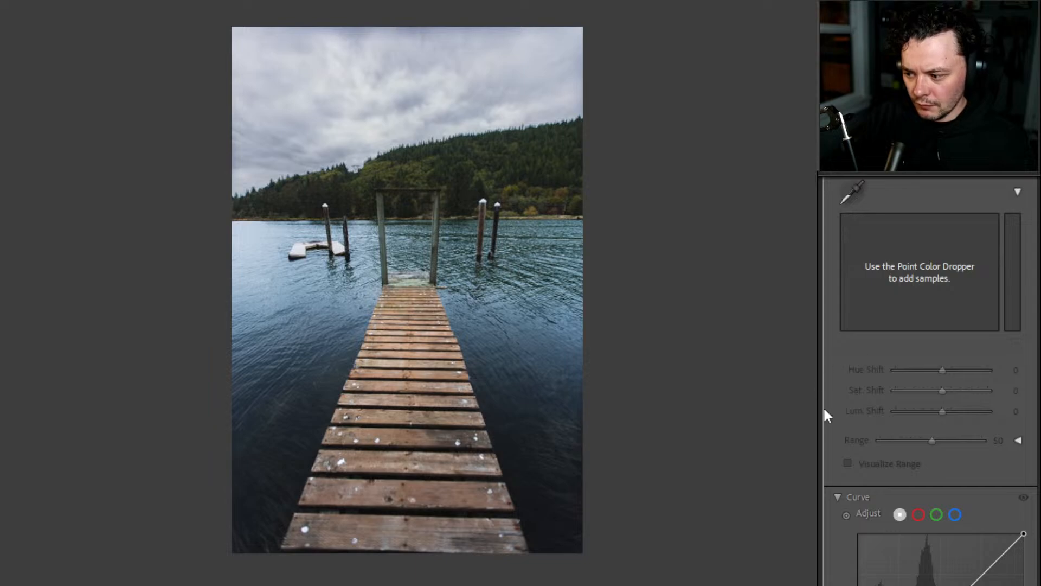
pyautogui.scroll(-3, 877, 341)
pyautogui.scroll(-3, 870, 317)
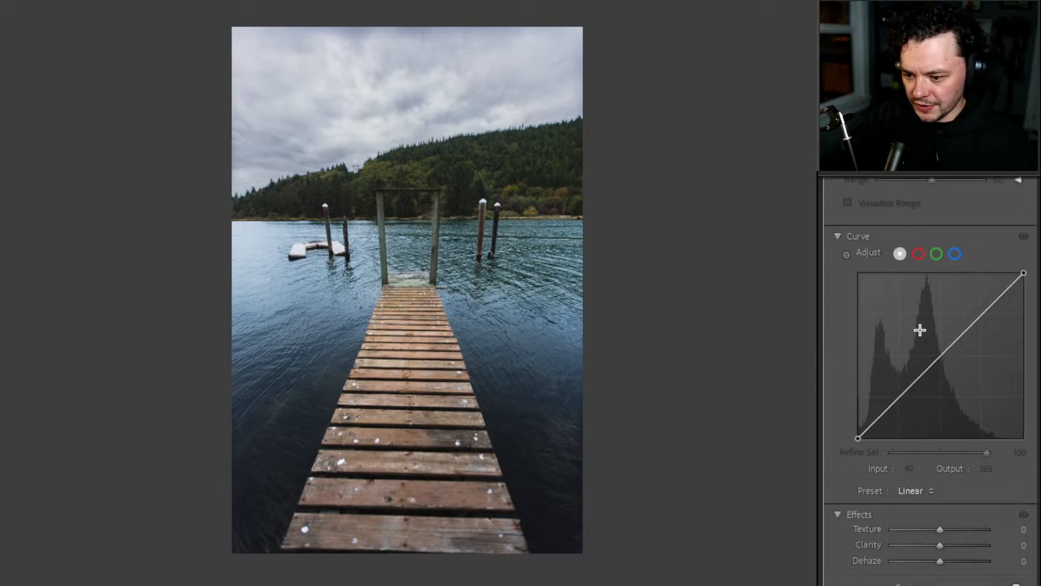
pyautogui.scroll(6, 922, 326)
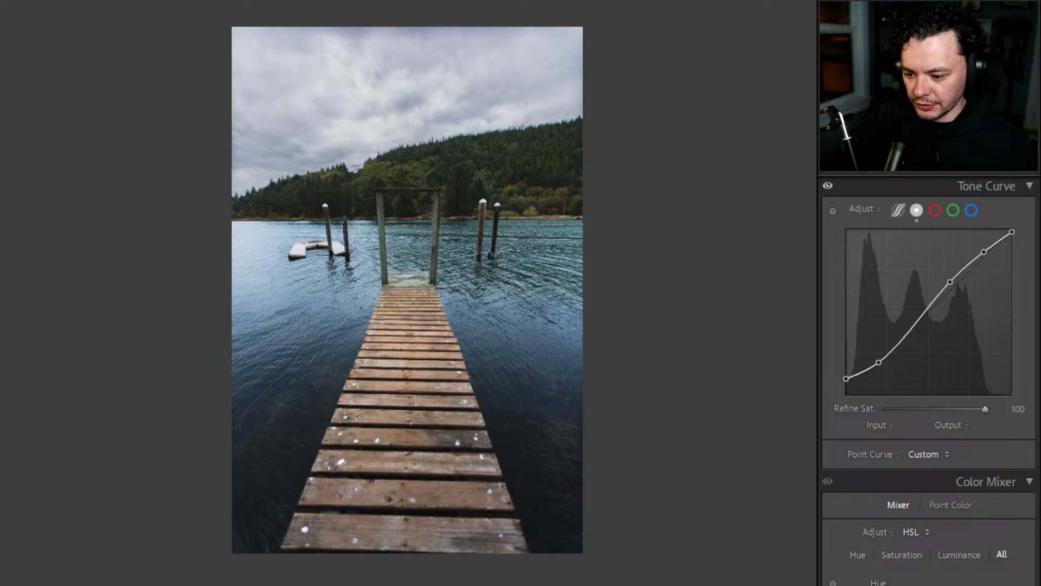
# - Crop the photo tighter around the dock gate, trimming the nearest planks, the upper sky and equal strips of water on both sides
pyautogui.press('r')
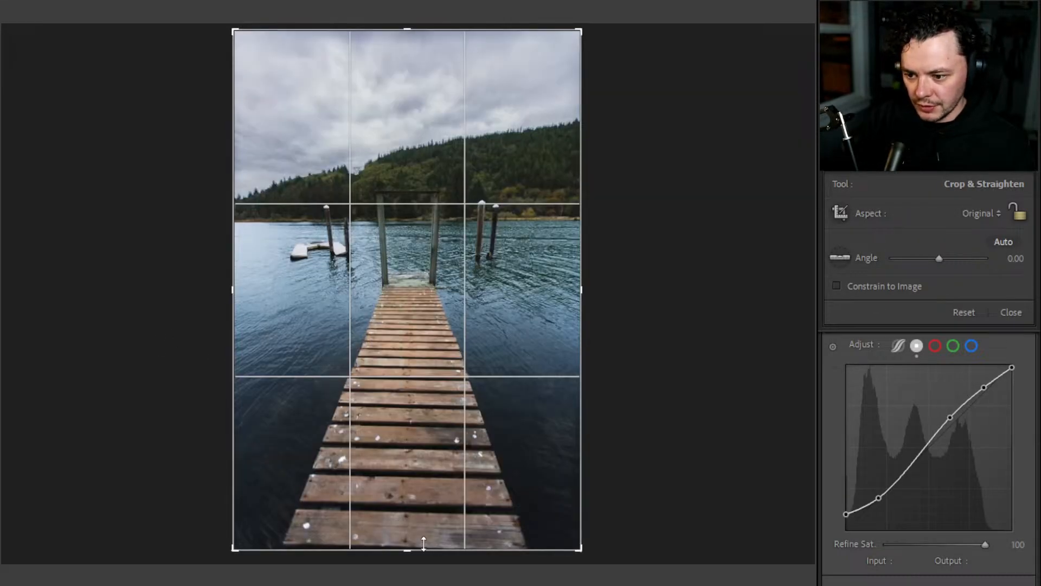
pyautogui.moveTo(400, 552); pyautogui.dragTo(406, 514)
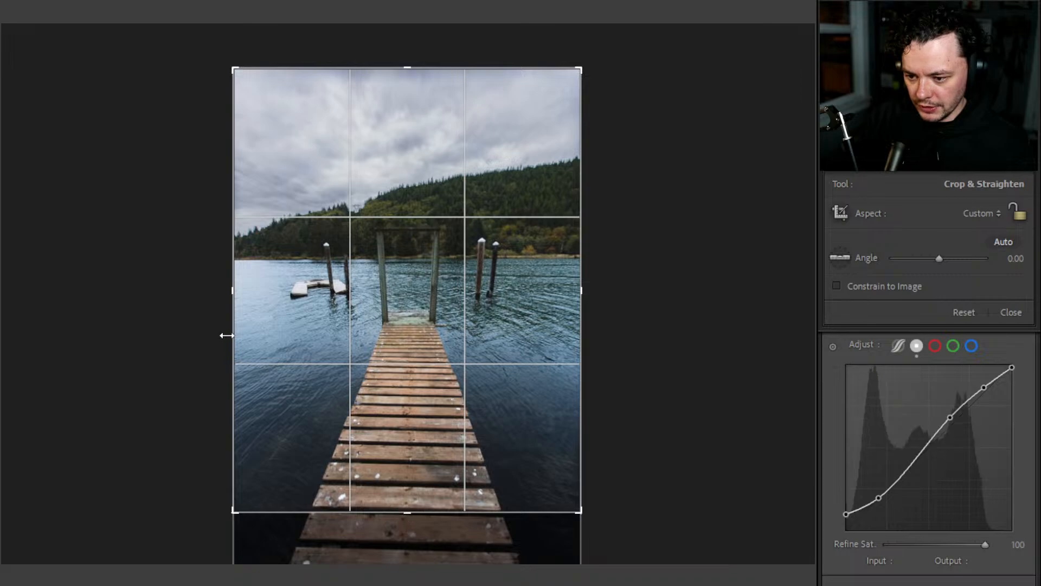
pyautogui.moveTo(410, 68)
pyautogui.mouseDown()
pyautogui.moveTo(409, 89)
pyautogui.moveTo(410, 77)
pyautogui.mouseUp()
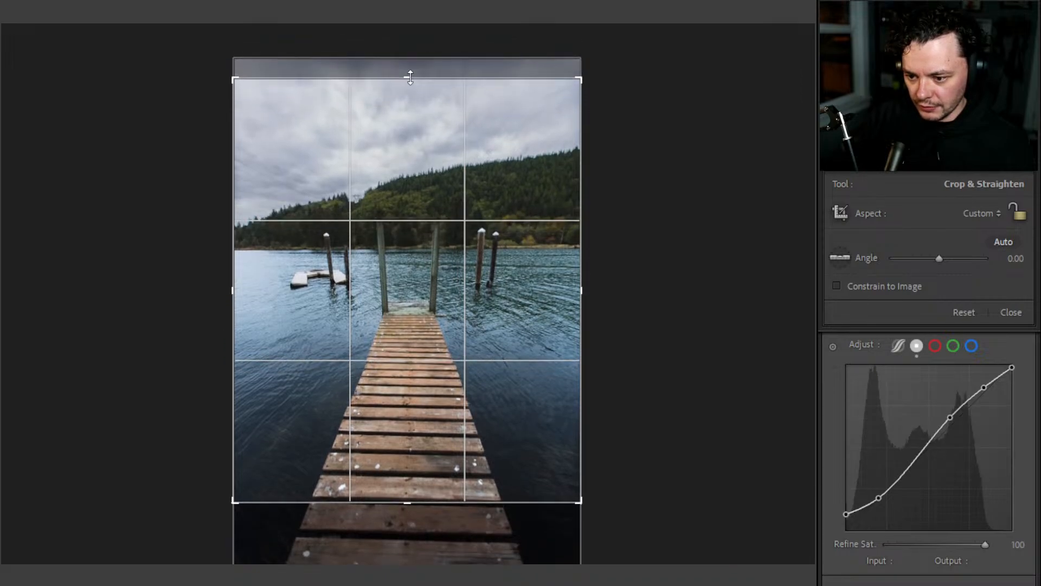
pyautogui.moveTo(406, 500); pyautogui.dragTo(408, 467)
pyautogui.moveTo(408, 116)
pyautogui.mouseDown()
pyautogui.moveTo(414, 130)
pyautogui.moveTo(416, 121)
pyautogui.mouseUp()
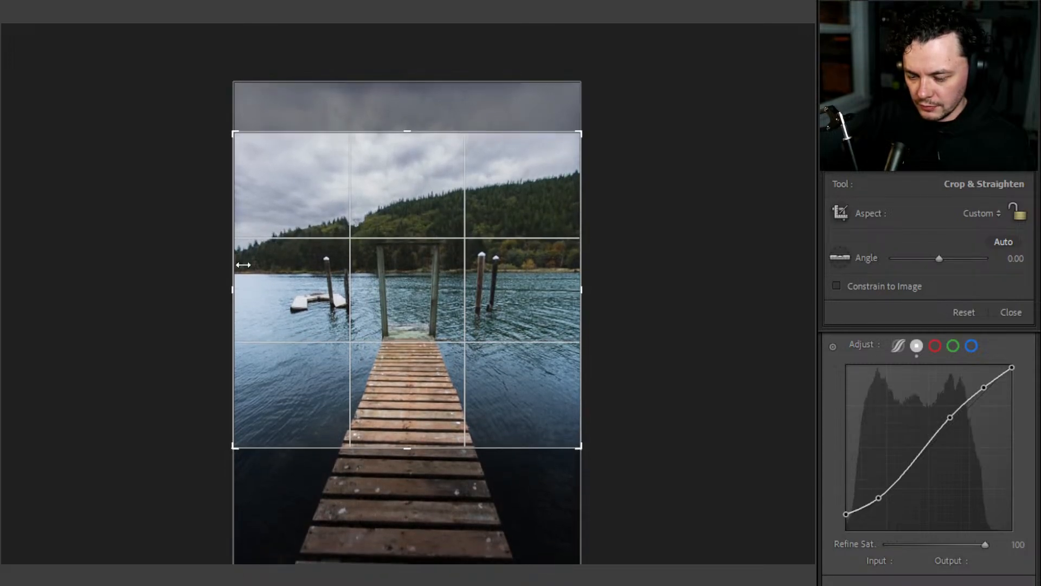
pyautogui.moveTo(239, 289); pyautogui.dragTo(256, 290)
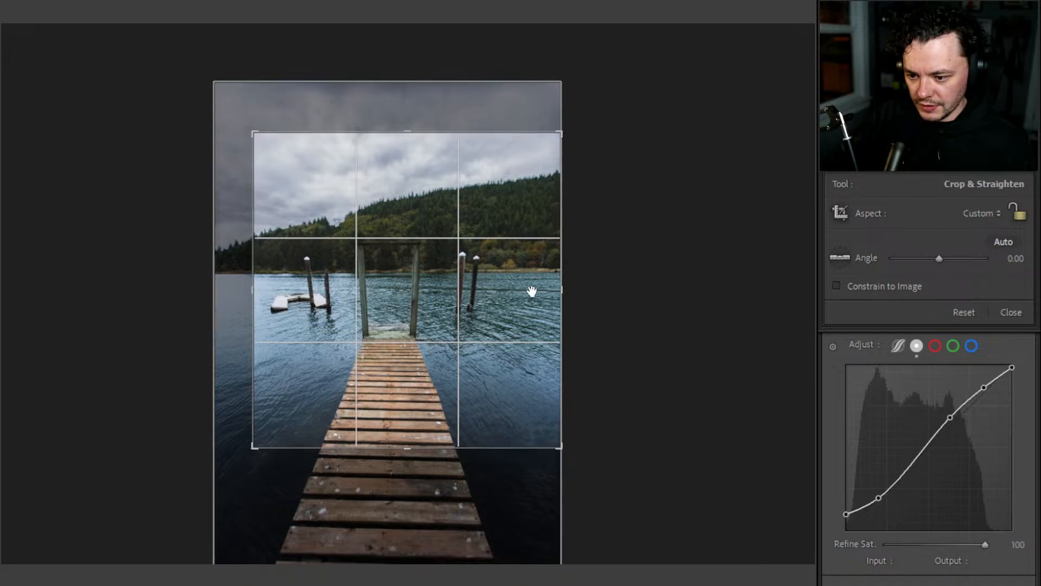
pyautogui.moveTo(559, 288); pyautogui.dragTo(539, 291)
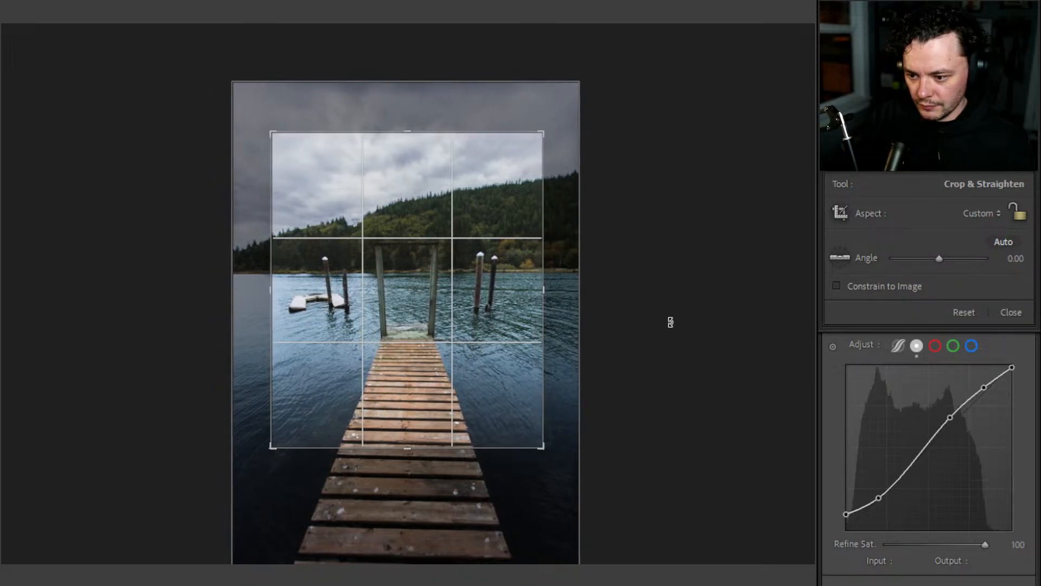
# - Straighten the crop with an angle of 0.30 and extend its lower edge to include more of the nearest planks
pyautogui.click(1013, 259)
pyautogui.press('Up')
pyautogui.press('Up')
pyautogui.press('Up')
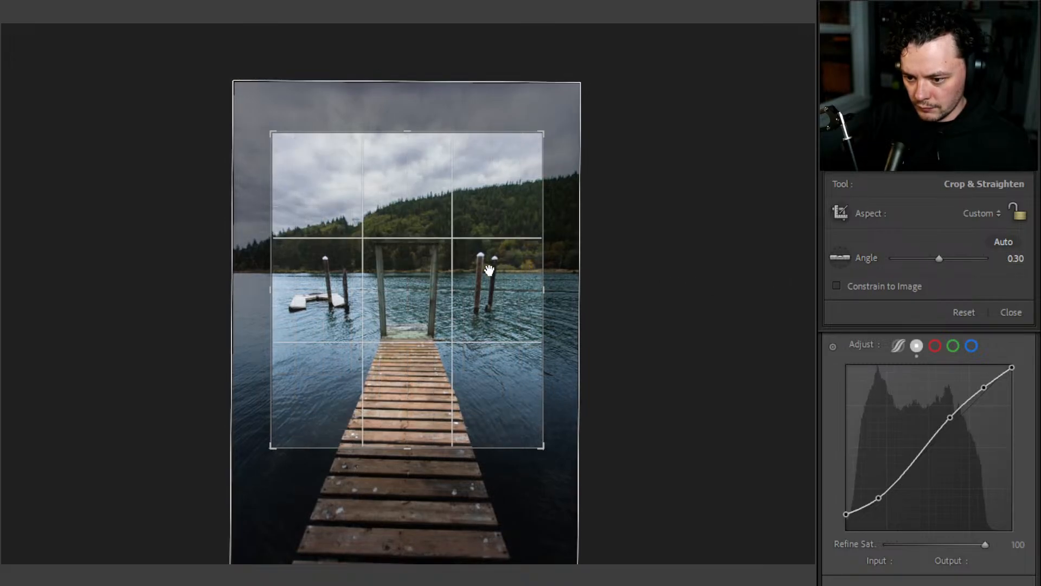
pyautogui.press('Return')
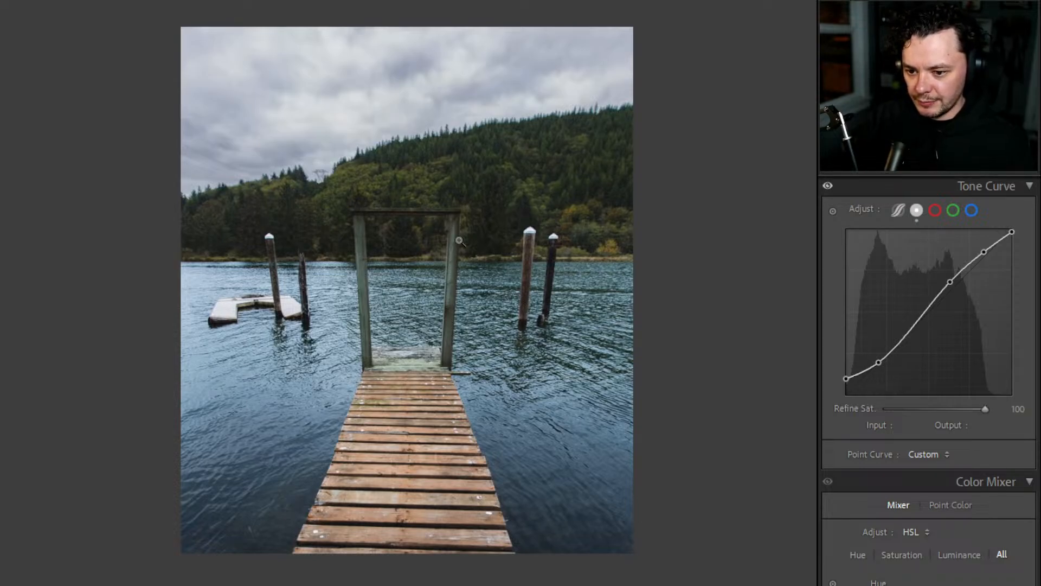
pyautogui.click(892, 158)
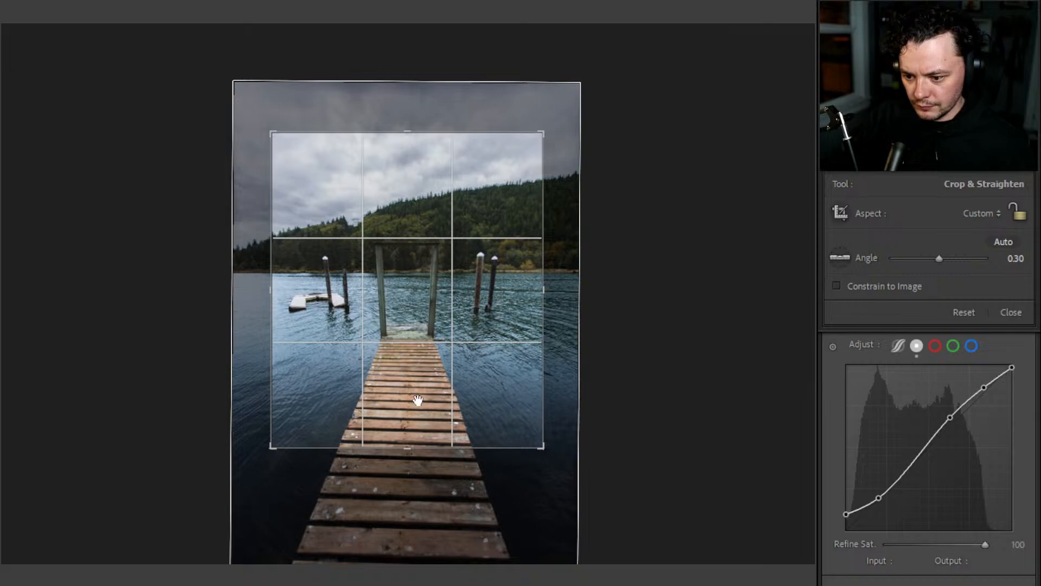
pyautogui.moveTo(407, 448); pyautogui.dragTo(409, 479)
pyautogui.press('Return')
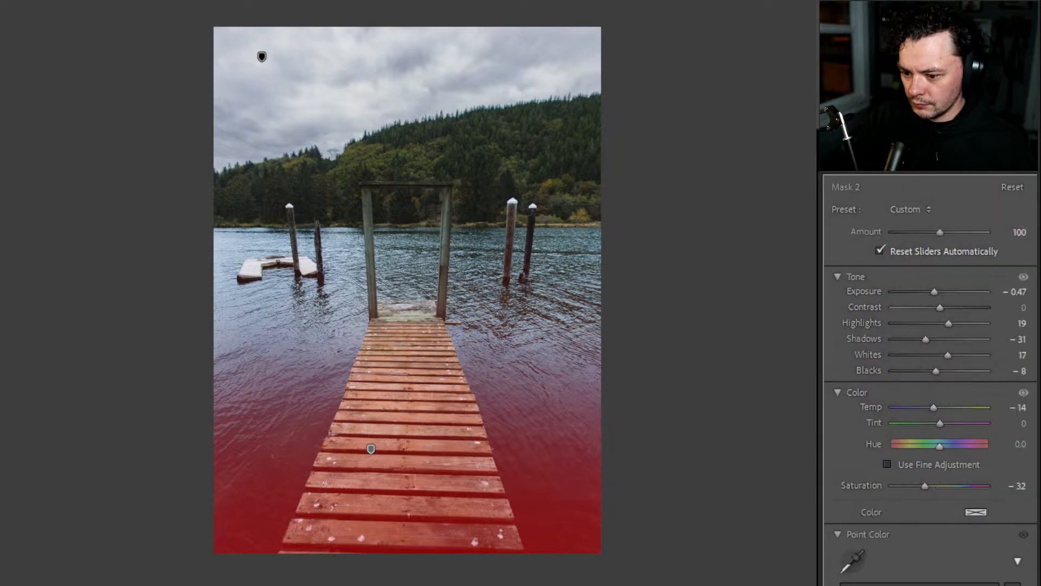
# - Shift the dock's linear gradient slightly upward and set its Exposure to −1.56
pyautogui.click(368, 456)
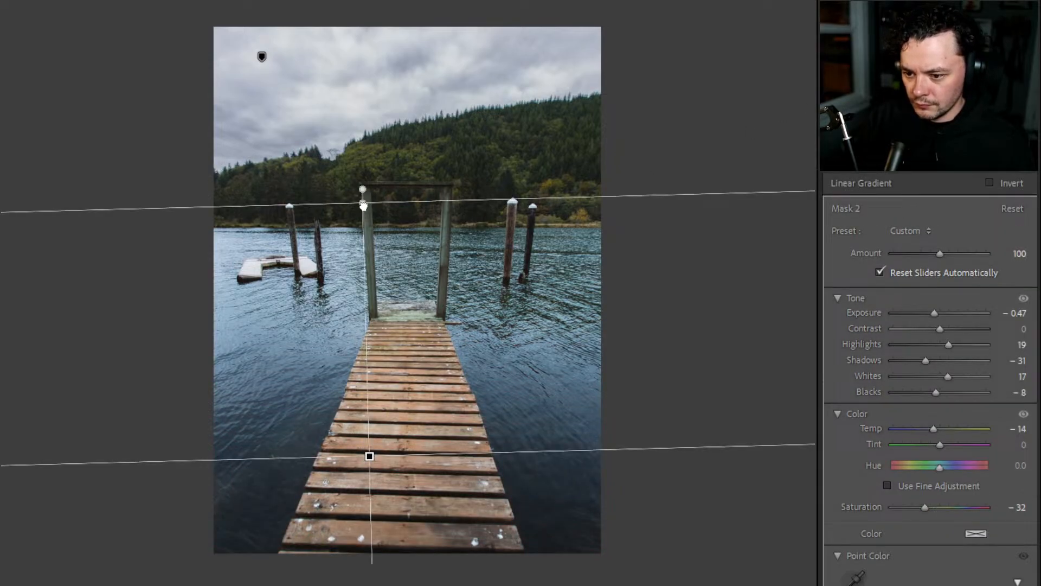
pyautogui.moveTo(361, 195); pyautogui.dragTo(400, 174)
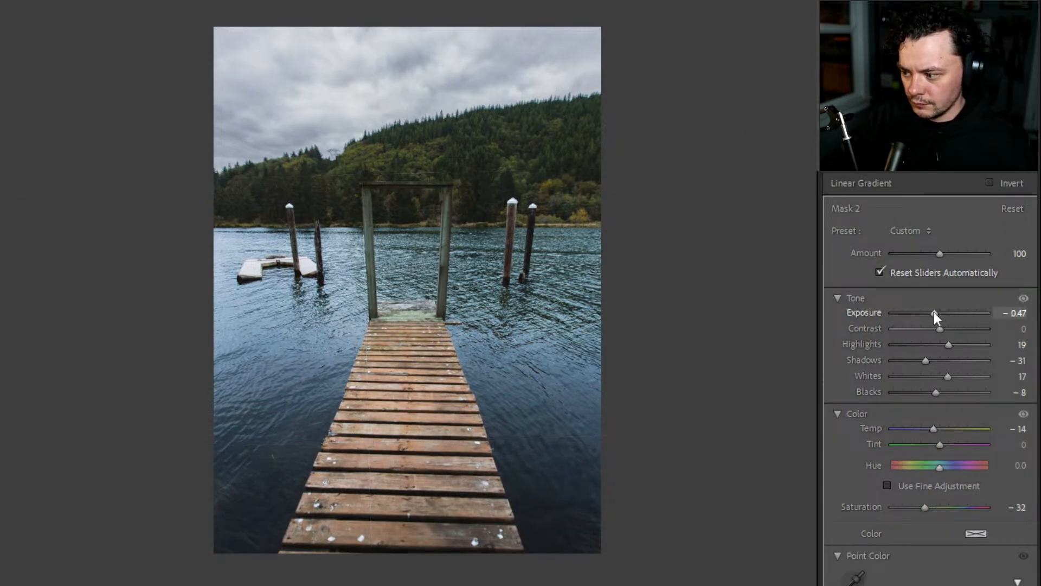
pyautogui.moveTo(933, 313); pyautogui.dragTo(921, 313)
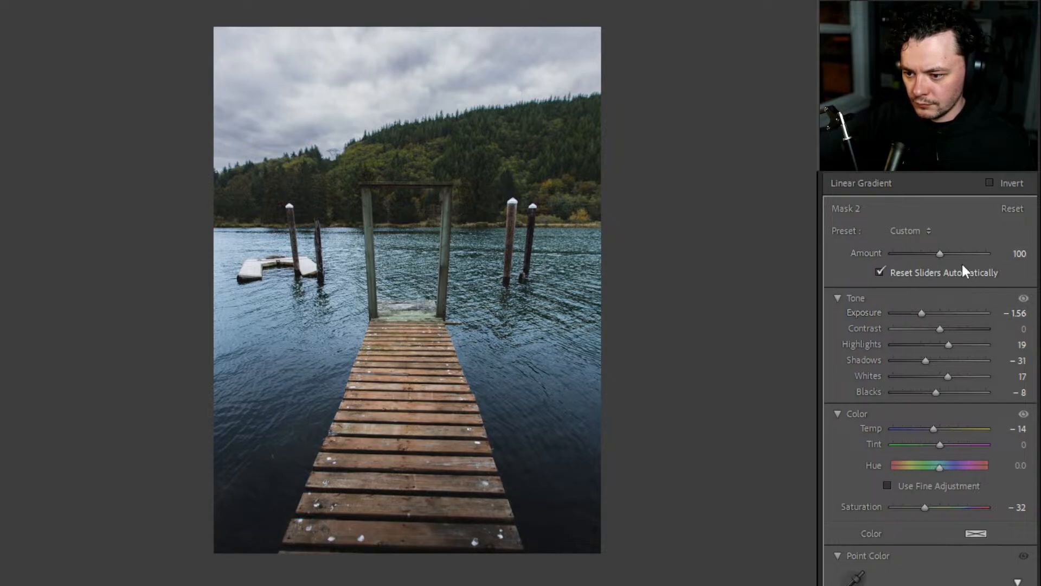
# - Add a new linear gradient mask from the upper edge of the sky down to the hillside with Exposure −1.29
pyautogui.press('o')
pyautogui.click(822, 25)
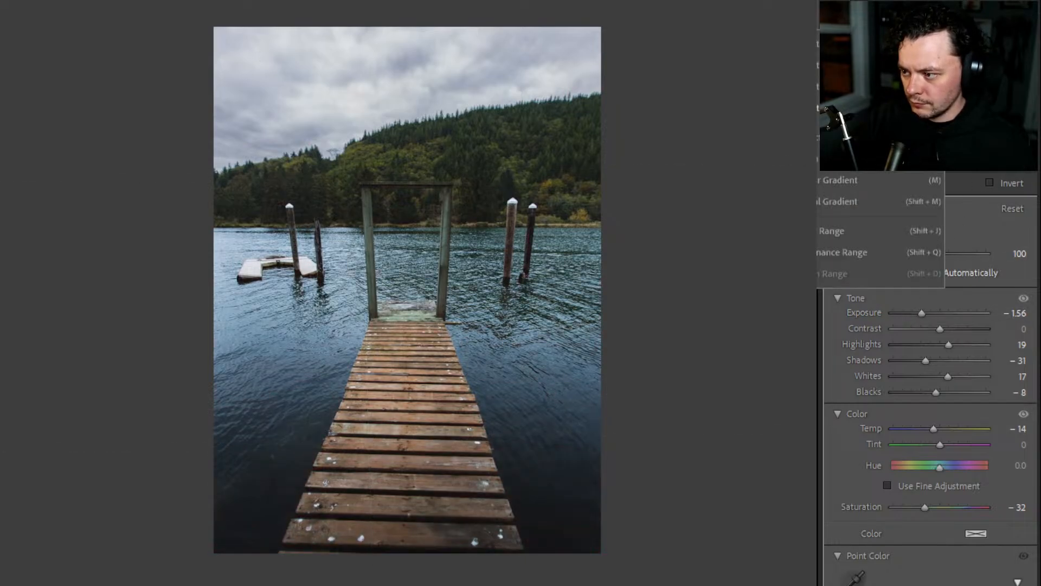
pyautogui.click(818, 182)
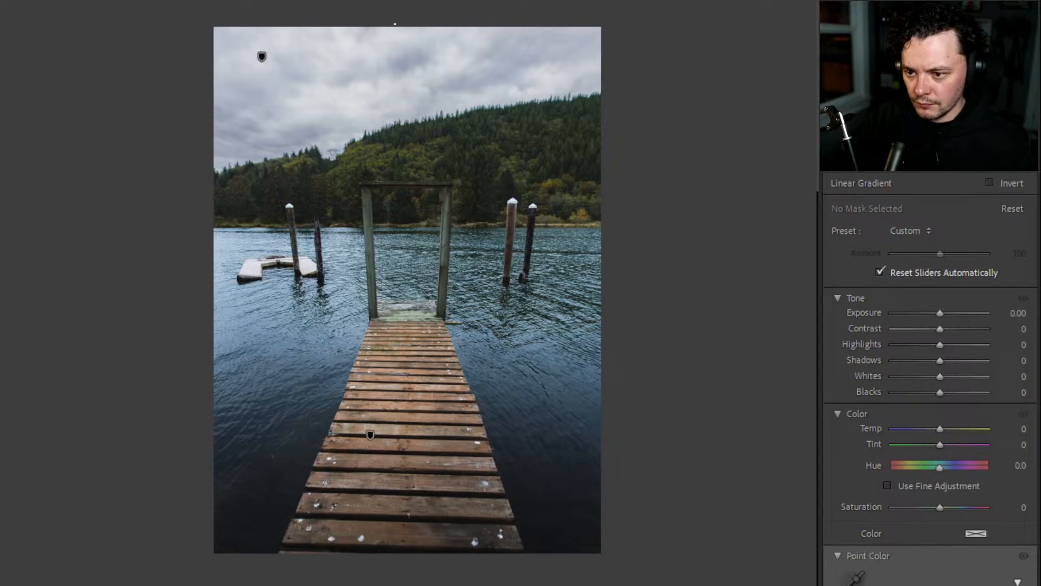
pyautogui.moveTo(400, 25)
pyautogui.mouseDown()
pyautogui.moveTo(422, 91)
pyautogui.moveTo(423, 154)
pyautogui.moveTo(413, 154)
pyautogui.mouseUp()
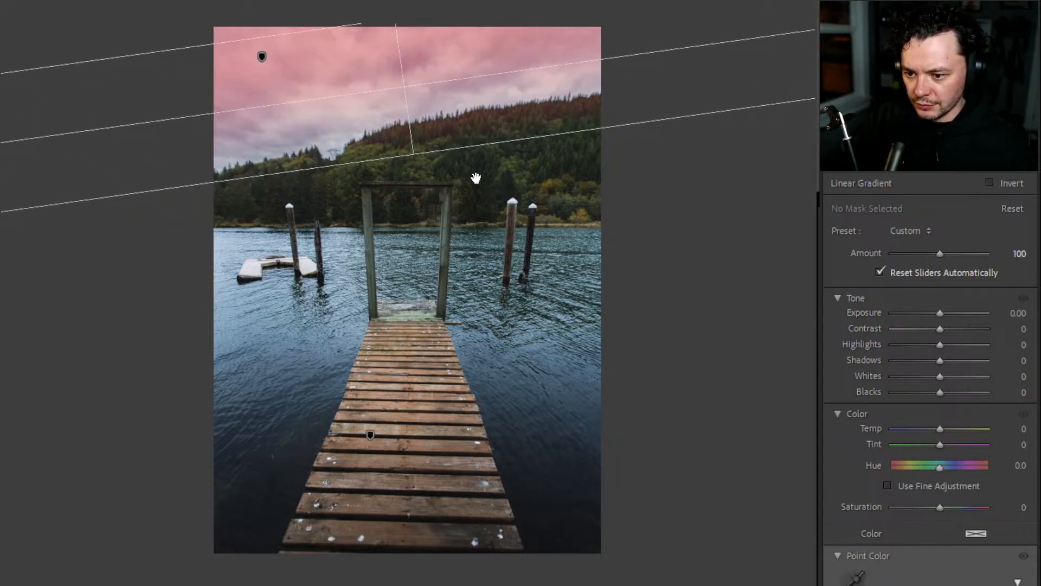
pyautogui.moveTo(940, 313); pyautogui.dragTo(925, 318)
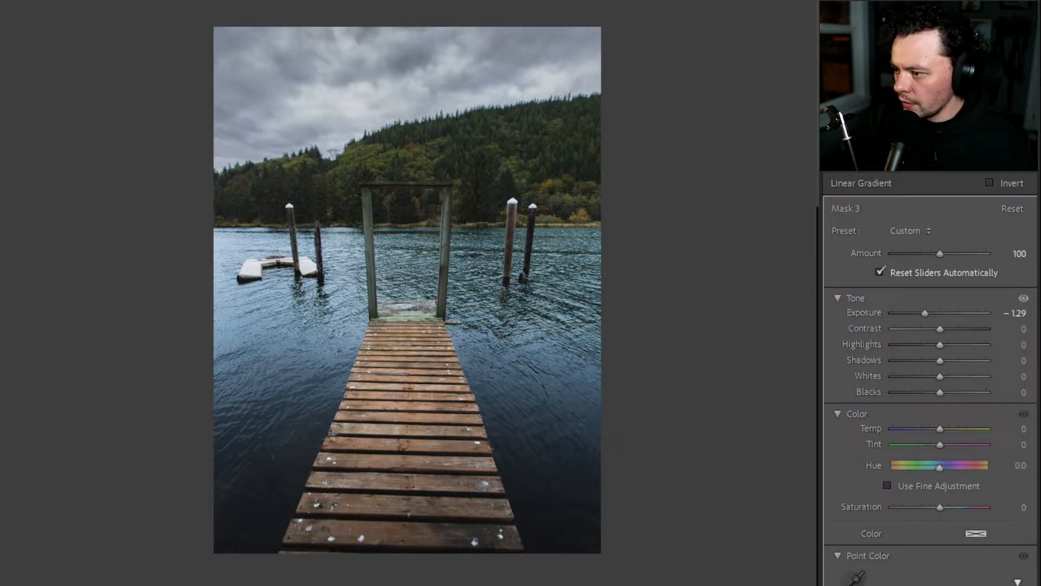
# - Add a radial gradient mask closely around the gate at the dock's end with Feather 21 and Exposure 0.41
pyautogui.click(830, 181)
pyautogui.click(822, 202)
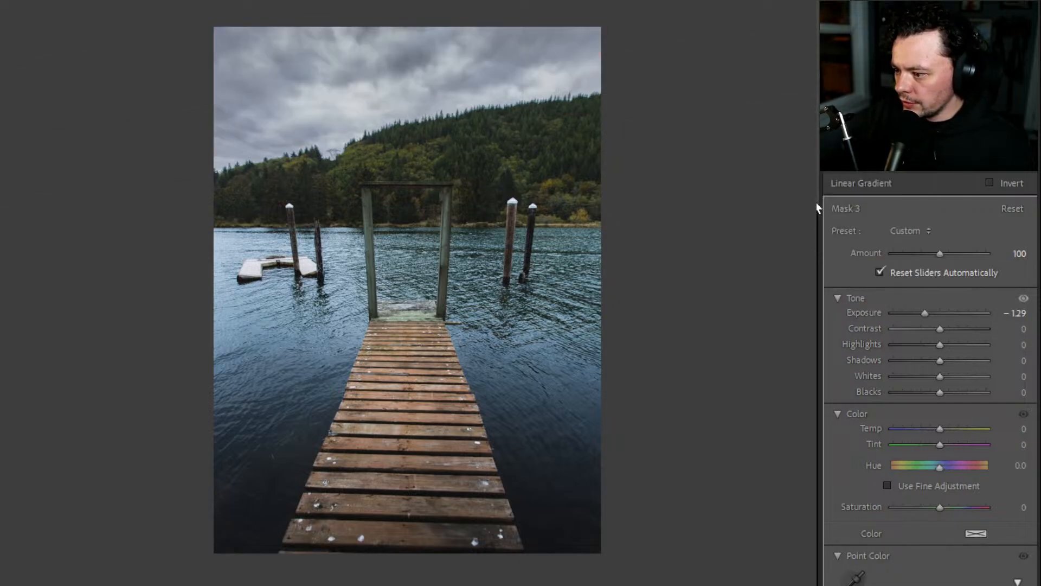
pyautogui.moveTo(409, 225); pyautogui.dragTo(509, 339)
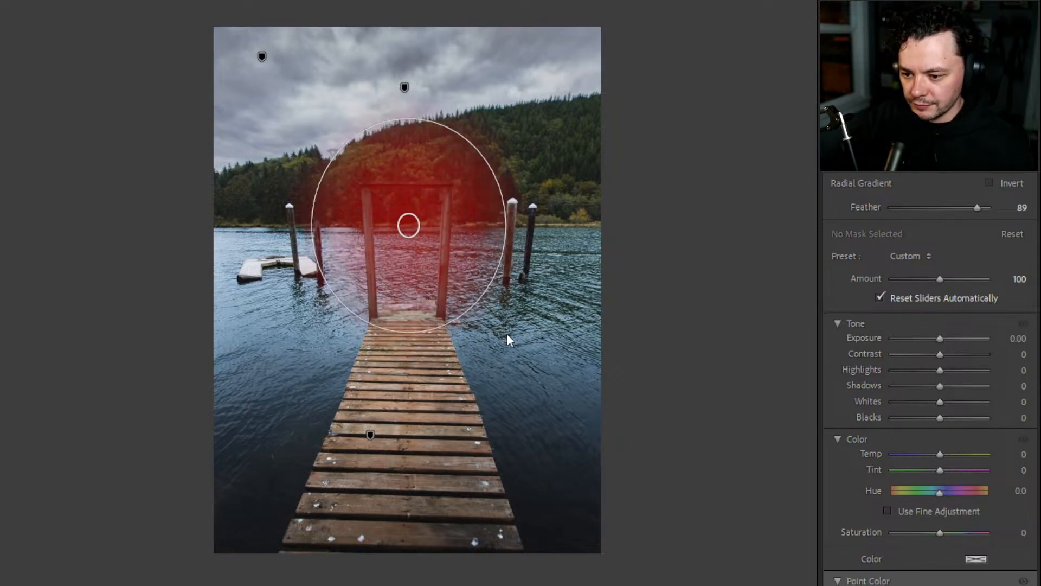
pyautogui.moveTo(409, 254)
pyautogui.mouseDown()
pyautogui.moveTo(412, 302)
pyautogui.moveTo(408, 270)
pyautogui.mouseUp()
pyautogui.moveTo(409, 226); pyautogui.dragTo(403, 248)
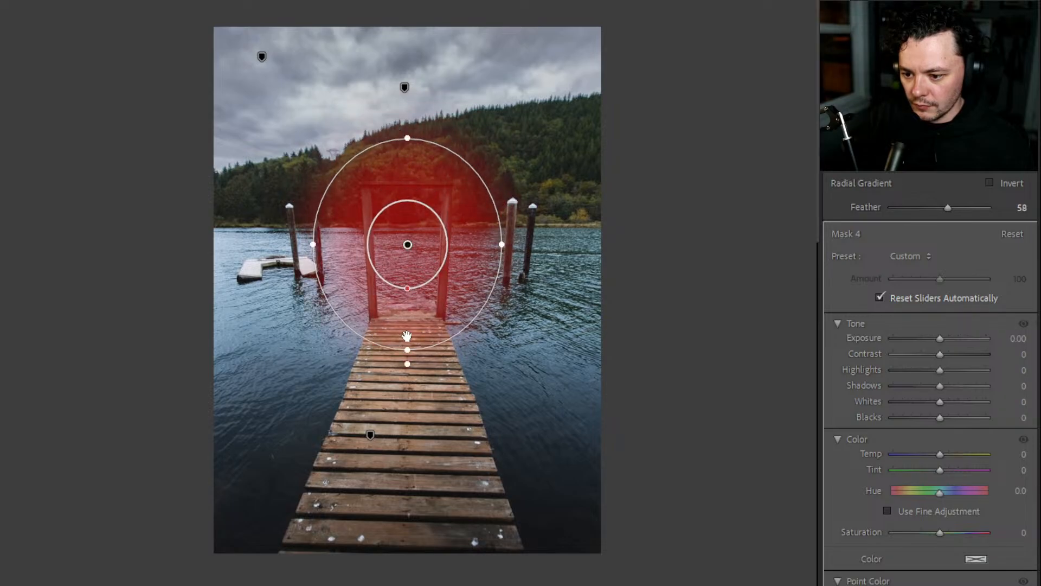
pyautogui.moveTo(408, 350)
pyautogui.mouseDown()
pyautogui.moveTo(407, 325)
pyautogui.moveTo(408, 349)
pyautogui.mouseUp()
pyautogui.moveTo(407, 286); pyautogui.dragTo(403, 321)
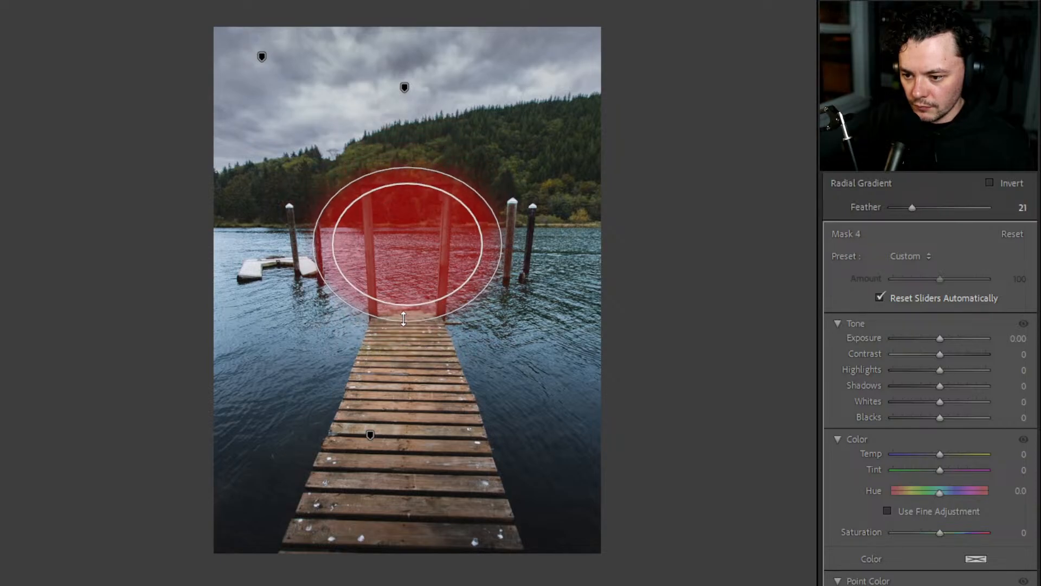
pyautogui.moveTo(501, 245); pyautogui.dragTo(461, 250)
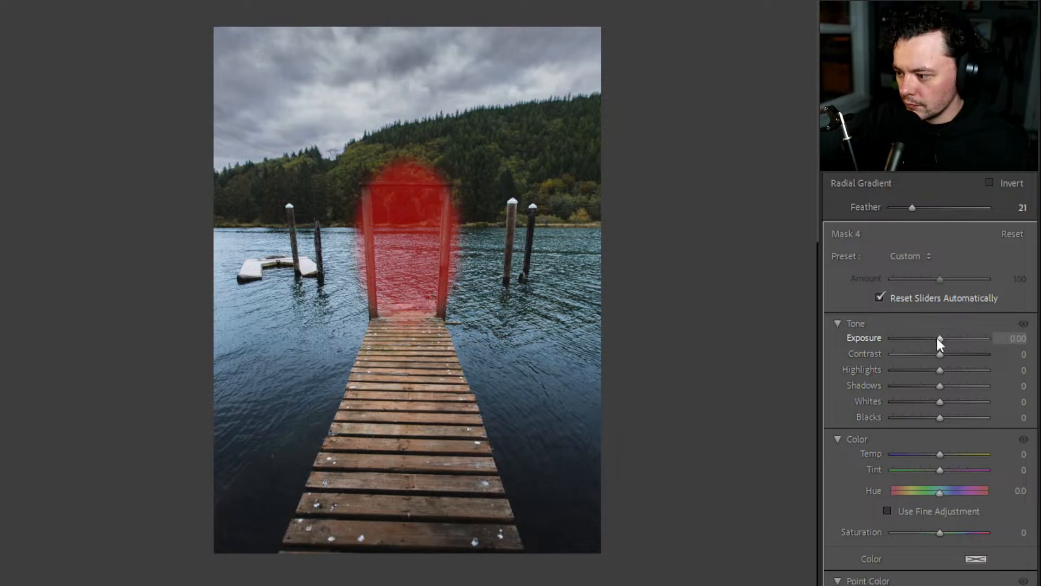
pyautogui.moveTo(938, 340); pyautogui.dragTo(945, 339)
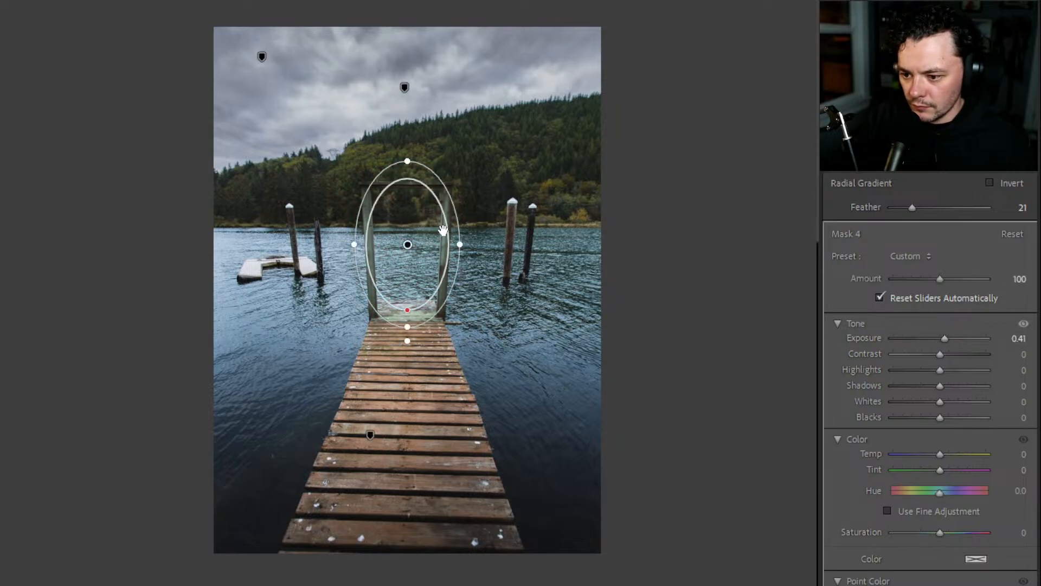
# - Enlarge the gate's radial gradient to the outer posts with Feather 74, Exposure 0.54, Contrast 14, Highlights 22 and Shadows 29
pyautogui.moveTo(461, 245); pyautogui.dragTo(527, 244)
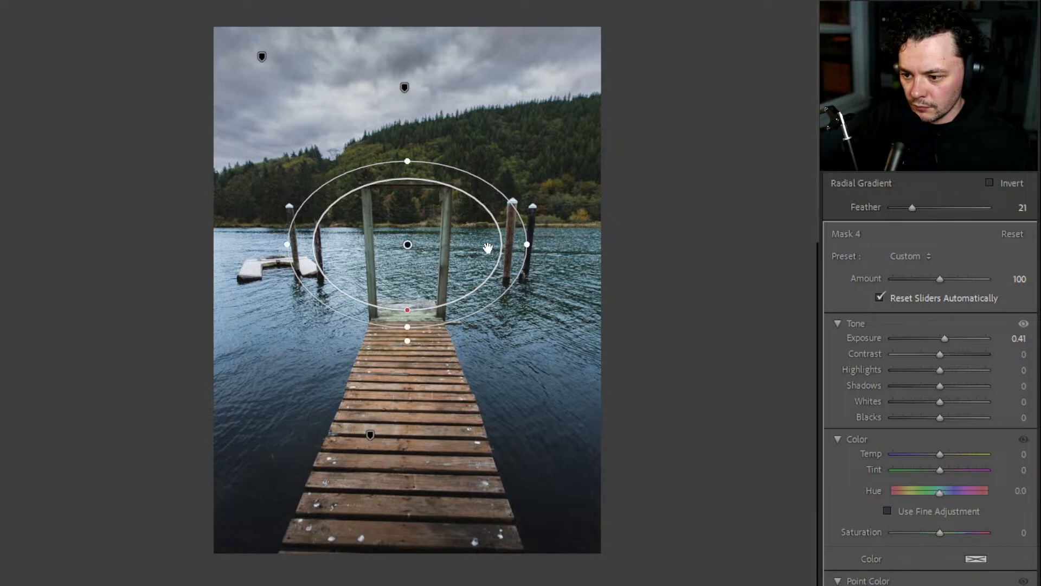
pyautogui.moveTo(407, 312); pyautogui.dragTo(407, 265)
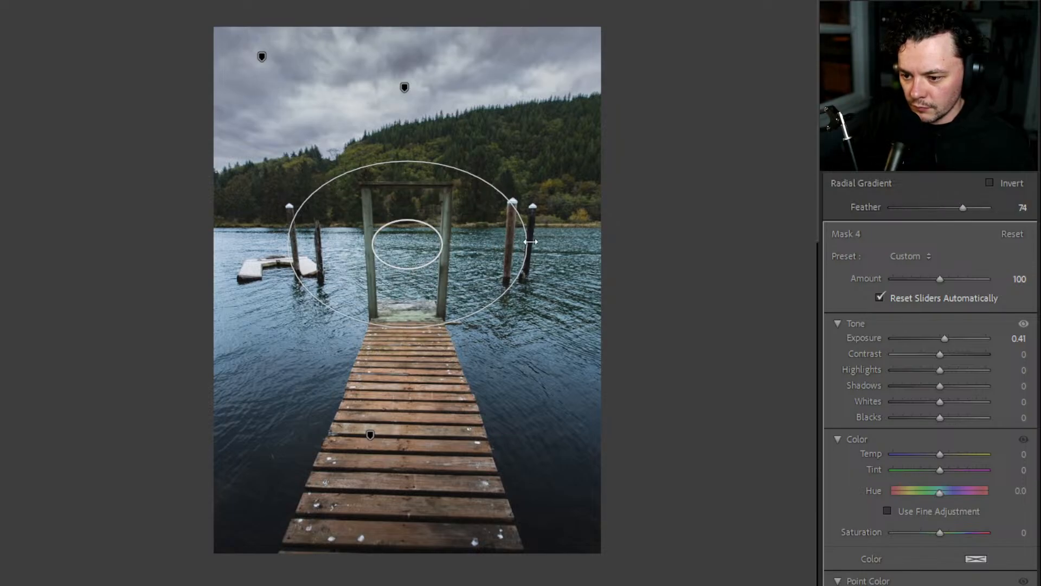
pyautogui.moveTo(408, 161); pyautogui.dragTo(409, 70)
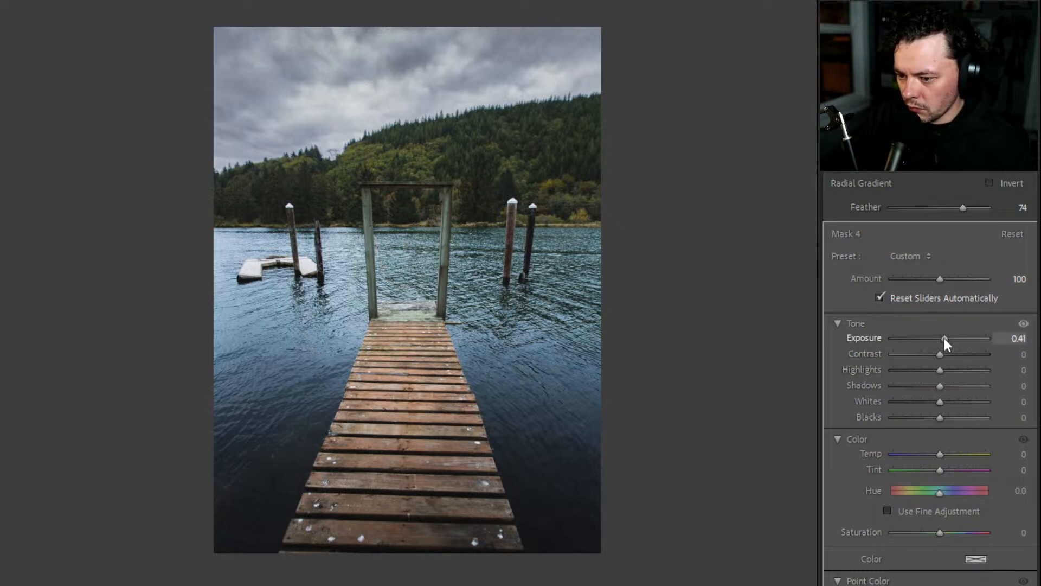
pyautogui.moveTo(944, 338); pyautogui.dragTo(953, 385)
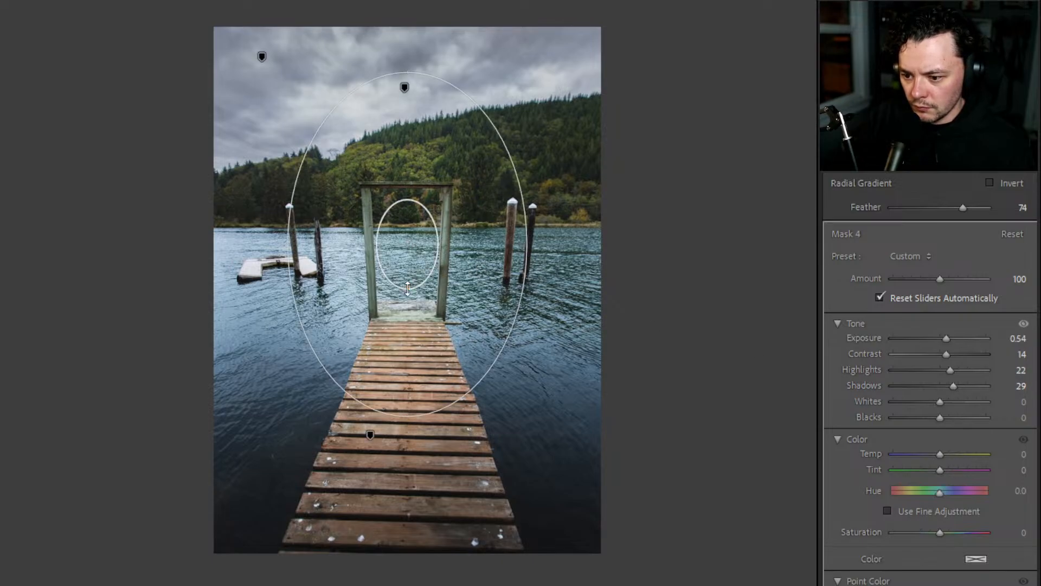
# - Widen the radial gradient to the photo's full width, make it slightly taller, and set its Feather to 84
pyautogui.moveTo(407, 288); pyautogui.dragTo(406, 340)
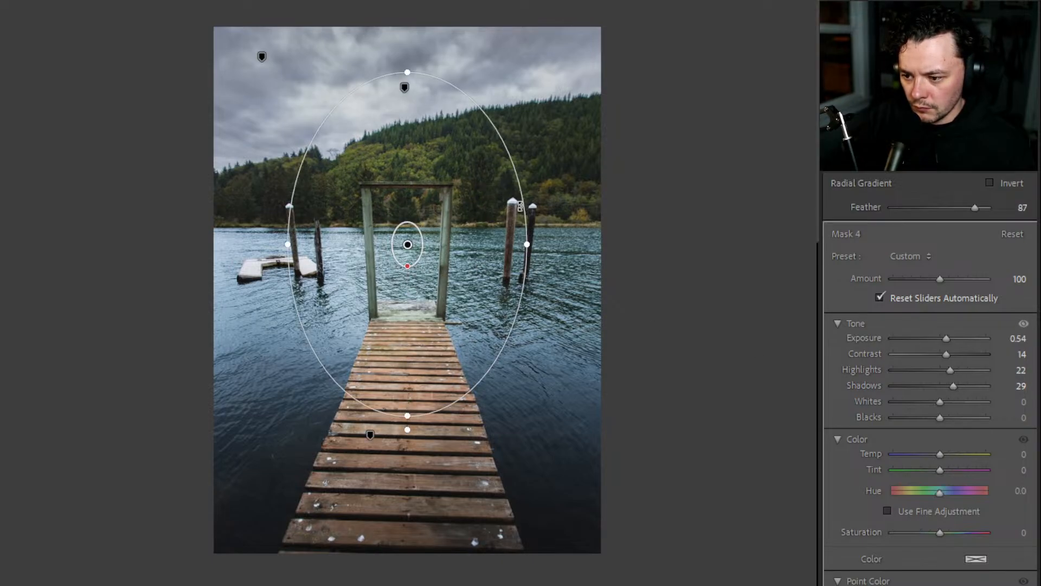
pyautogui.moveTo(531, 242); pyautogui.dragTo(601, 235)
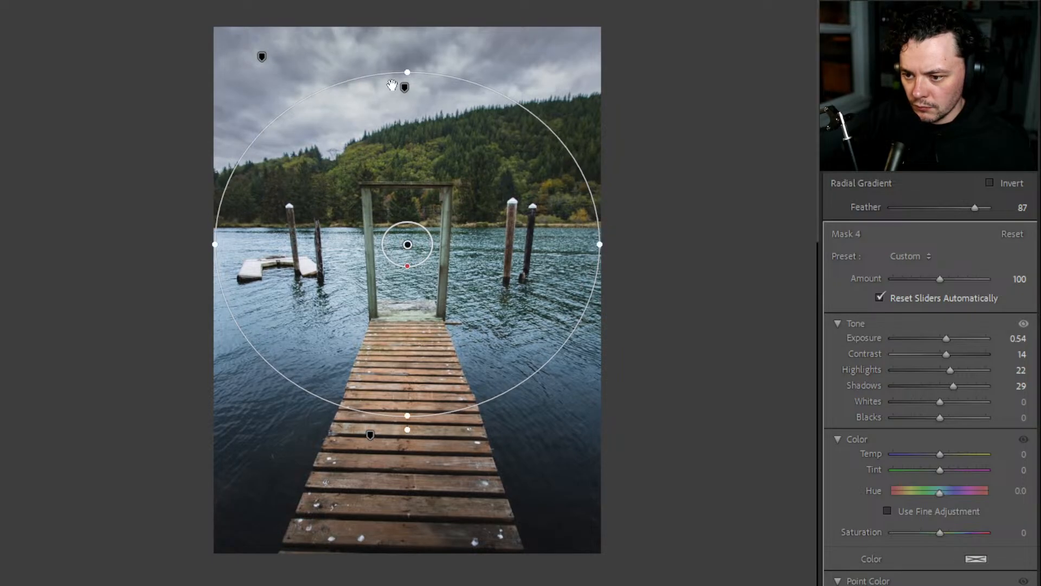
pyautogui.moveTo(408, 74)
pyautogui.mouseDown()
pyautogui.moveTo(416, 27)
pyautogui.moveTo(407, 63)
pyautogui.mouseUp()
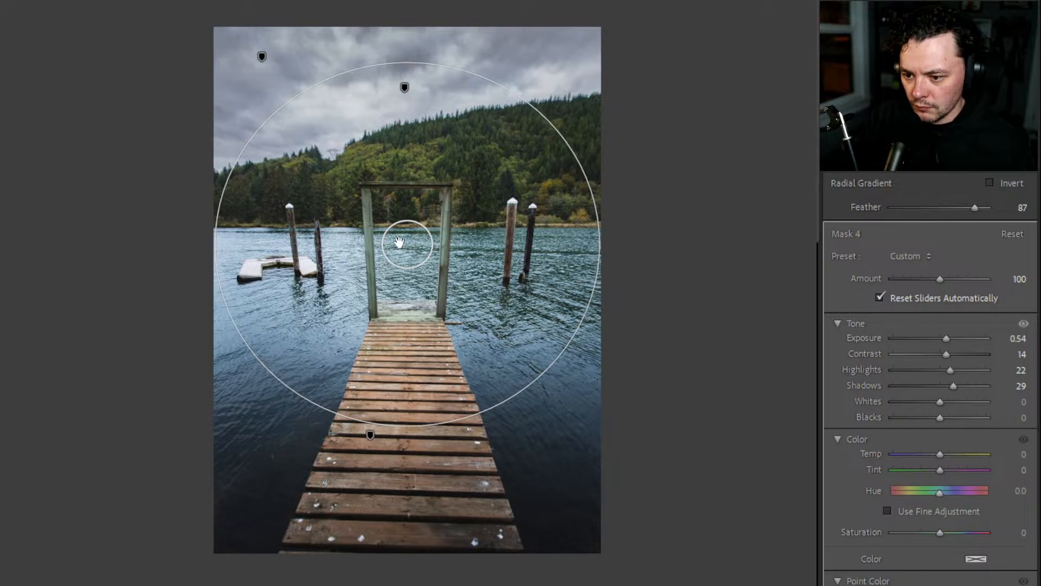
pyautogui.moveTo(406, 272)
pyautogui.mouseDown()
pyautogui.moveTo(412, 283)
pyautogui.moveTo(407, 269)
pyautogui.mouseUp()
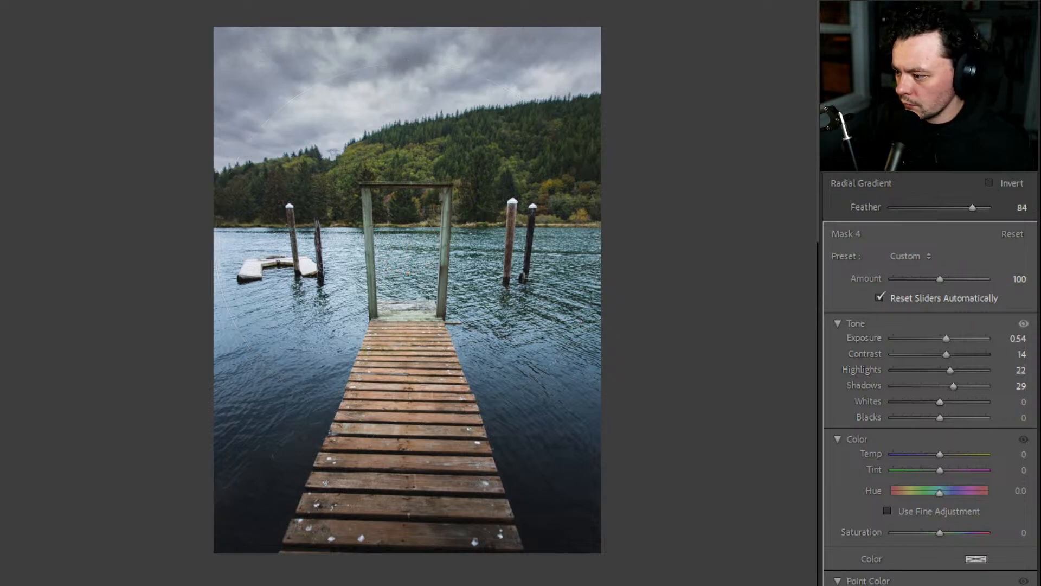
# - Cool the radial gradient around the gate by setting its Temp to −5
pyautogui.click(1011, 160)
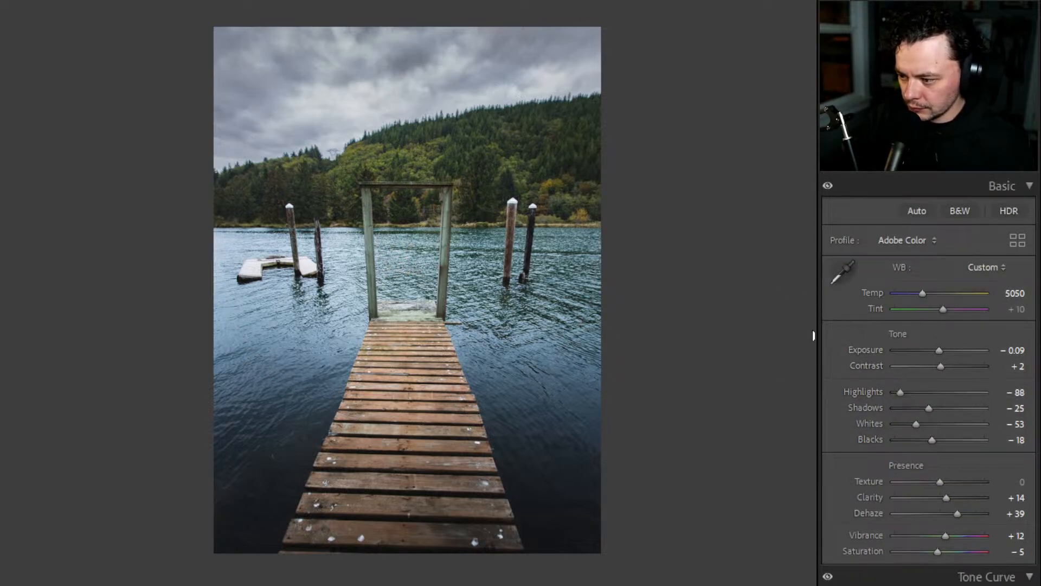
pyautogui.click(1011, 161)
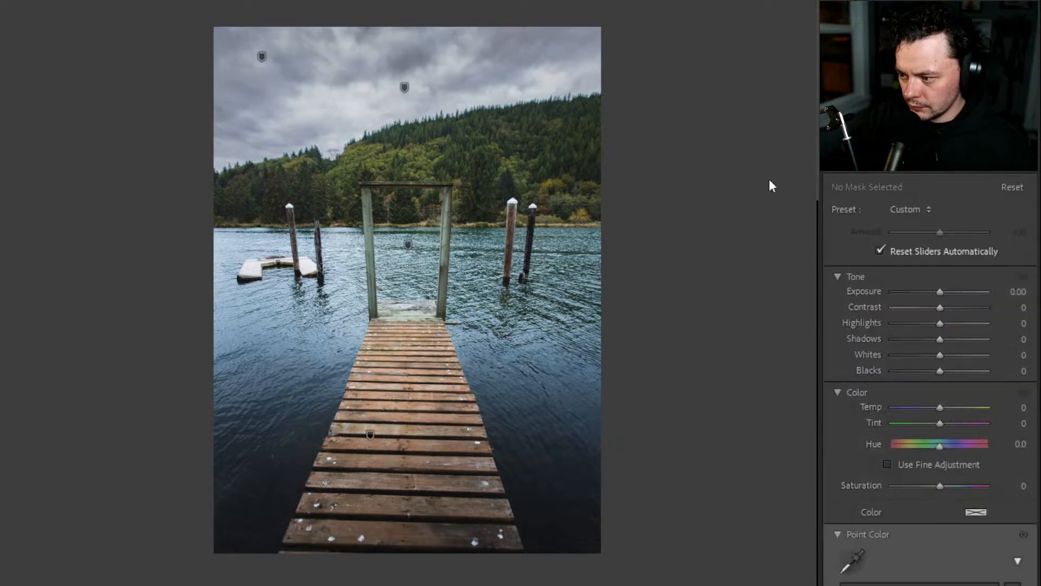
pyautogui.click(407, 244)
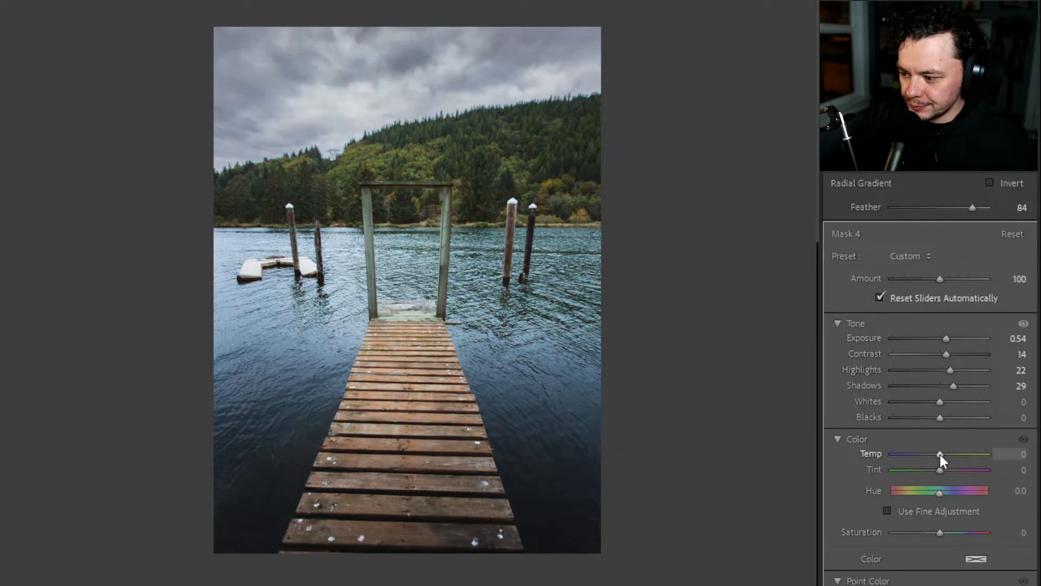
pyautogui.moveTo(939, 454)
pyautogui.mouseDown()
pyautogui.moveTo(954, 455)
pyautogui.moveTo(938, 454)
pyautogui.mouseUp()
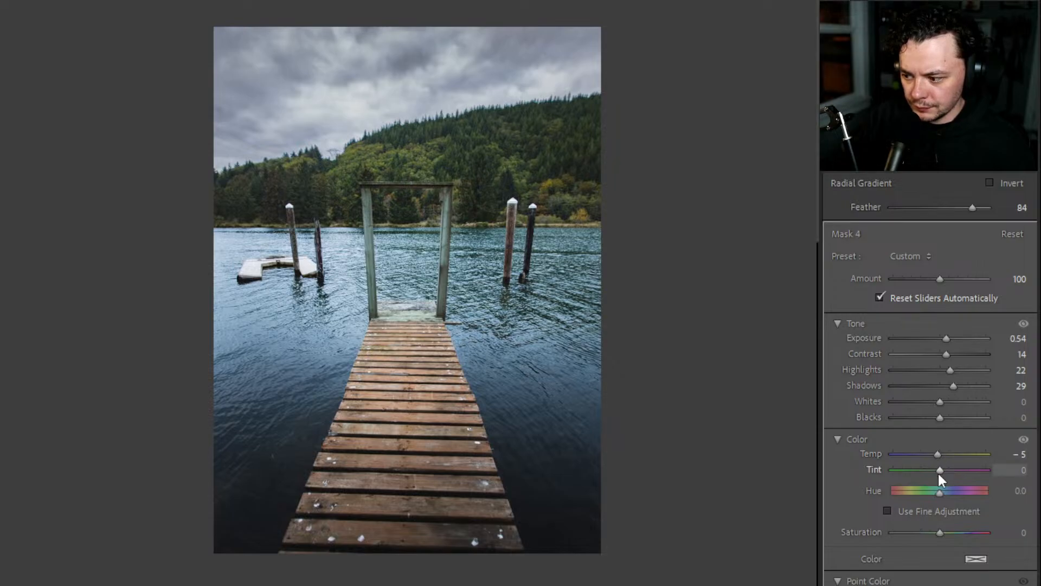
# - Set the Saturation of the radial gradient around the gate to −20
pyautogui.moveTo(938, 530)
pyautogui.mouseDown()
pyautogui.moveTo(956, 530)
pyautogui.moveTo(912, 530)
pyautogui.moveTo(930, 533)
pyautogui.mouseUp()
pyautogui.scroll(-4, 929, 532)
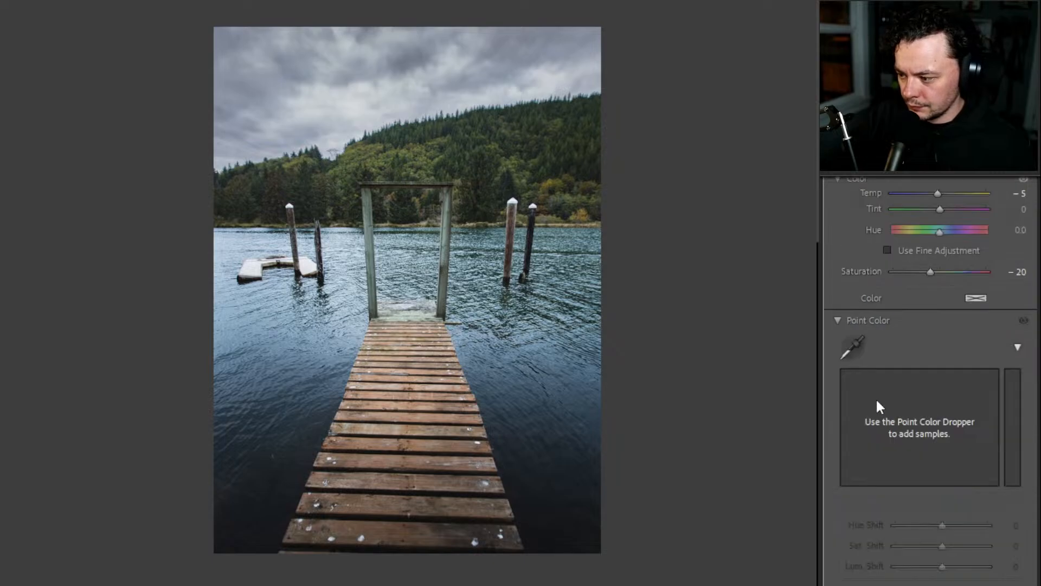
pyautogui.scroll(2, 876, 398)
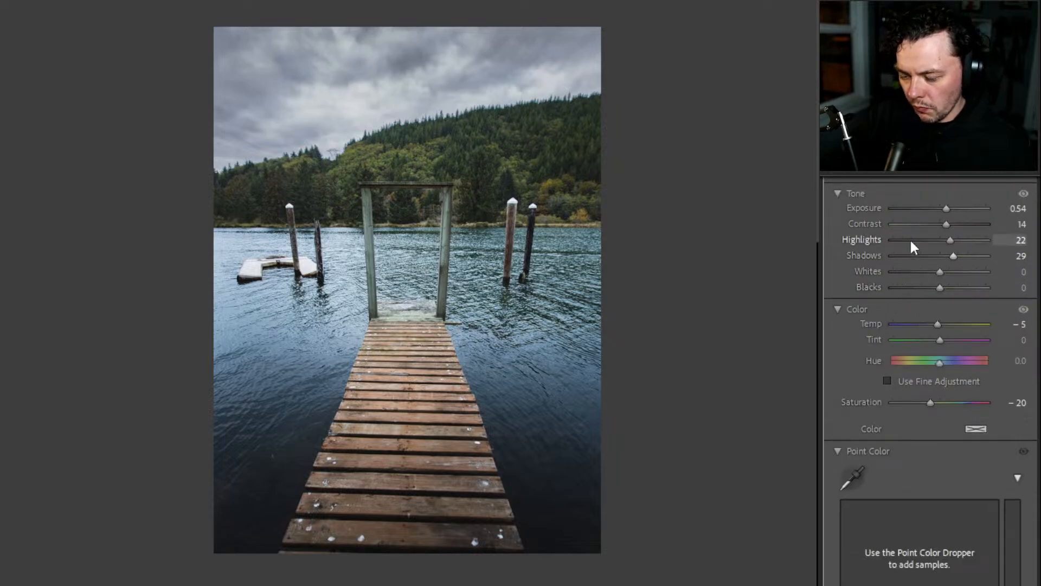
# - Refine the tone curve: raise the midtone point to 160/181, the black point to output 29, and move the highlight point to 225/231
pyautogui.scroll(-4, 912, 361)
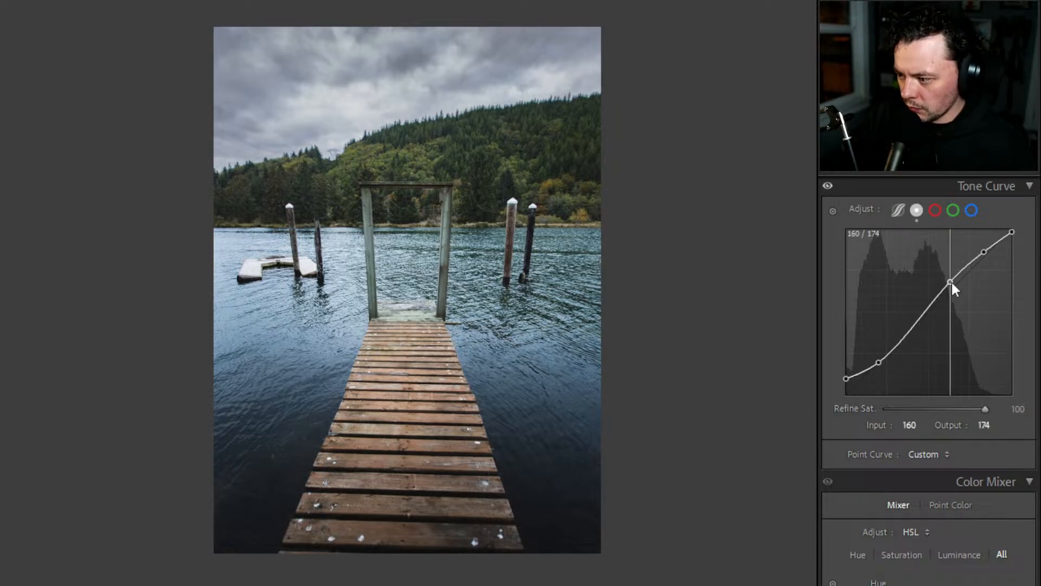
pyautogui.moveTo(951, 282); pyautogui.dragTo(951, 277)
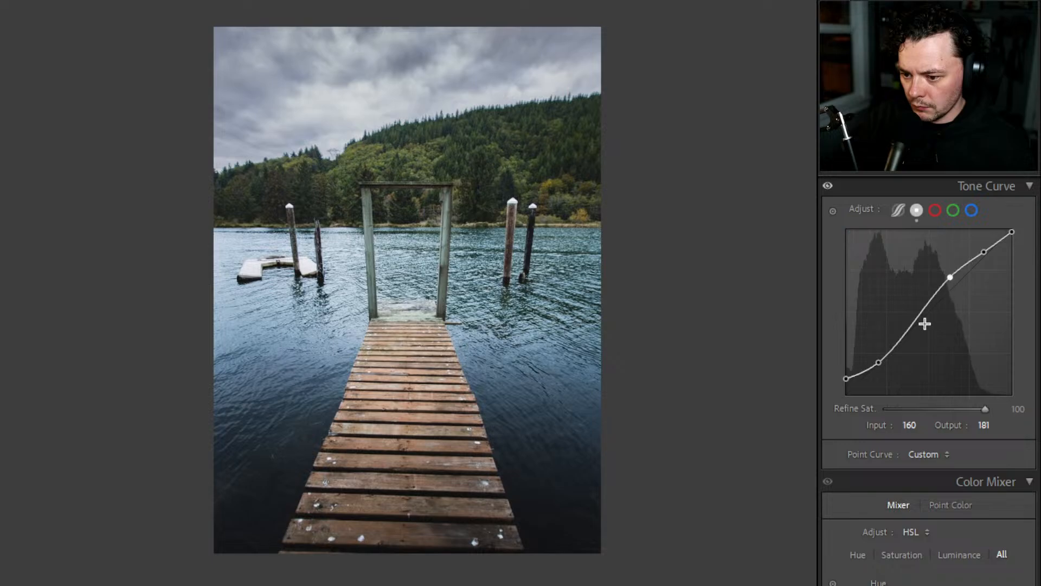
pyautogui.moveTo(879, 363); pyautogui.dragTo(835, 375)
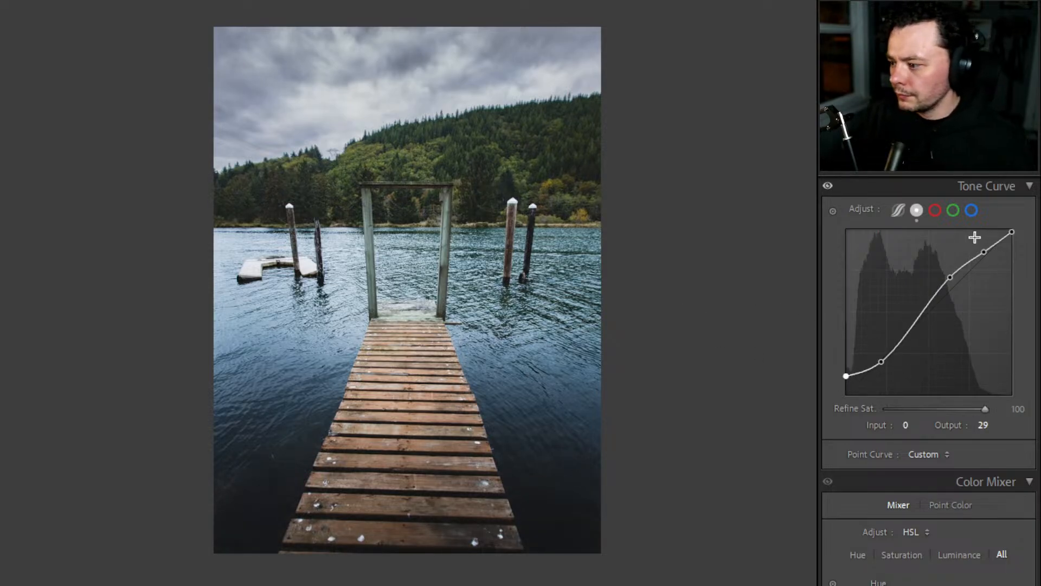
pyautogui.moveTo(986, 252)
pyautogui.mouseDown()
pyautogui.moveTo(981, 239)
pyautogui.moveTo(994, 242)
pyautogui.mouseUp()
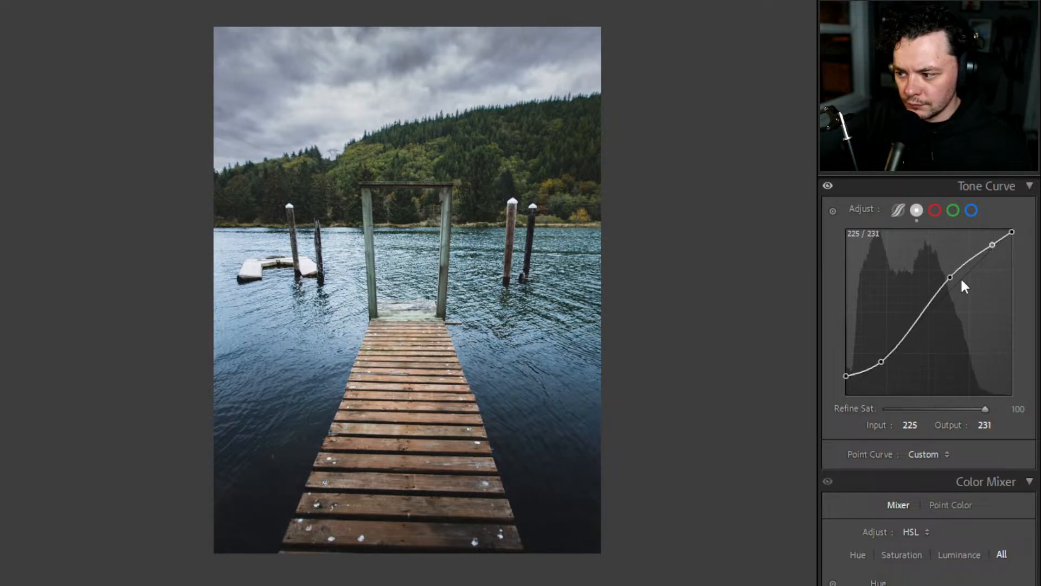
# - Set the photo's overall Tint to +5
pyautogui.scroll(10, 912, 360)
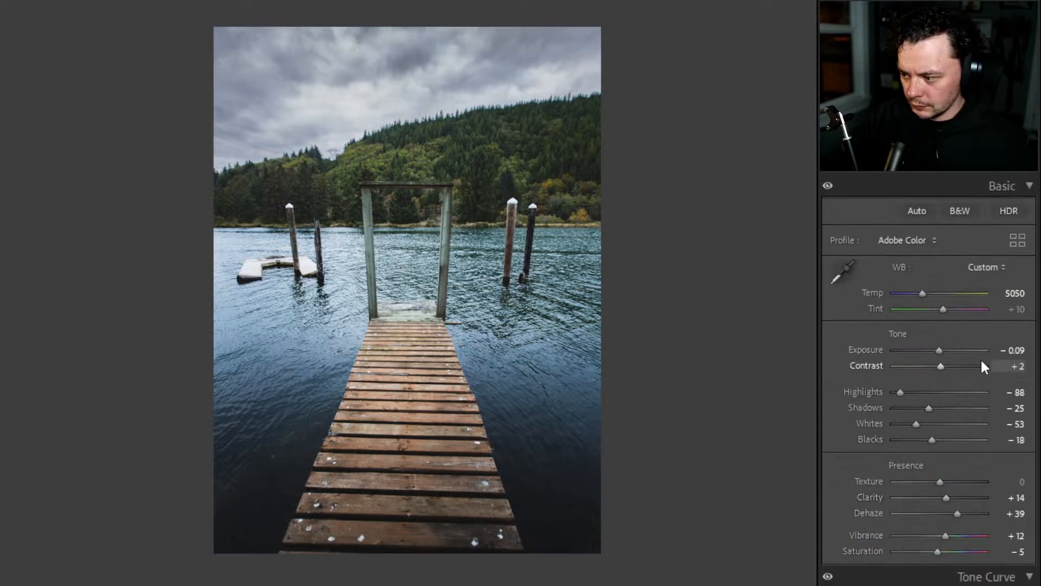
pyautogui.moveTo(942, 309); pyautogui.dragTo(936, 308)
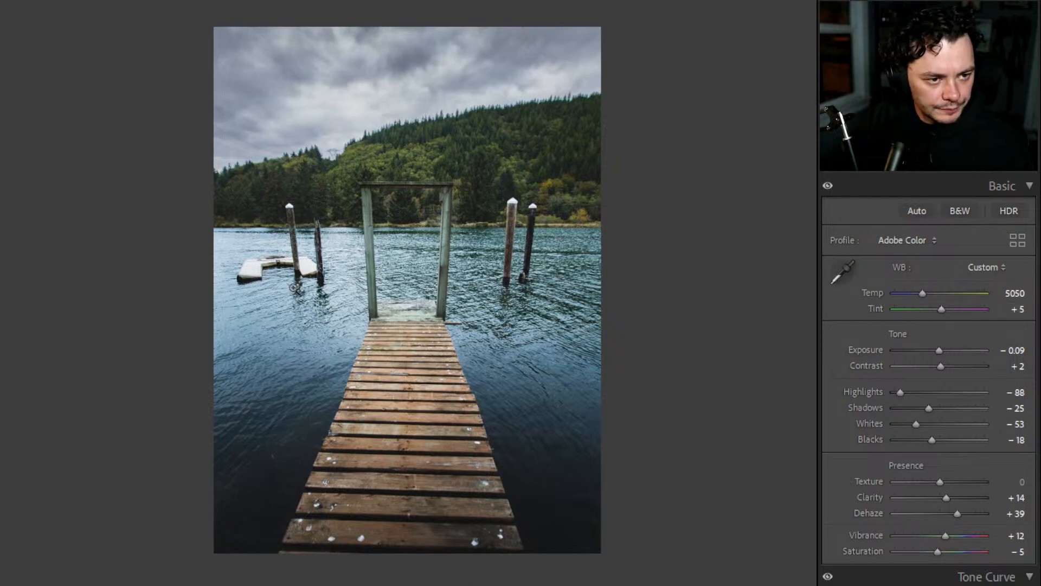
# - Color grade the photo with a faint green tint in the shadows and a blue midtone tint at hue 198, saturation 3
pyautogui.scroll(-8, 911, 287)
pyautogui.scroll(-10, 917, 317)
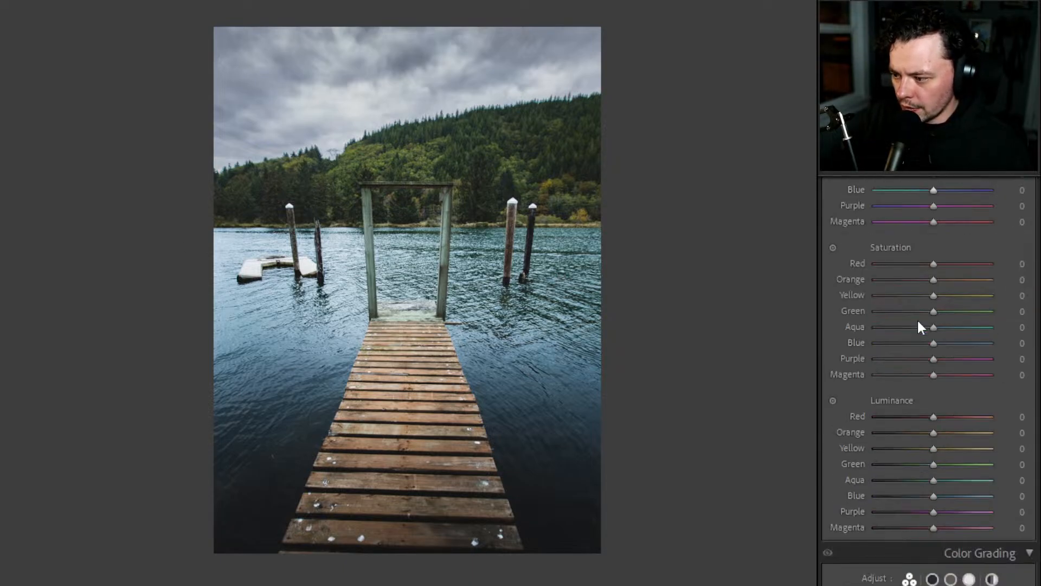
pyautogui.scroll(3, 919, 323)
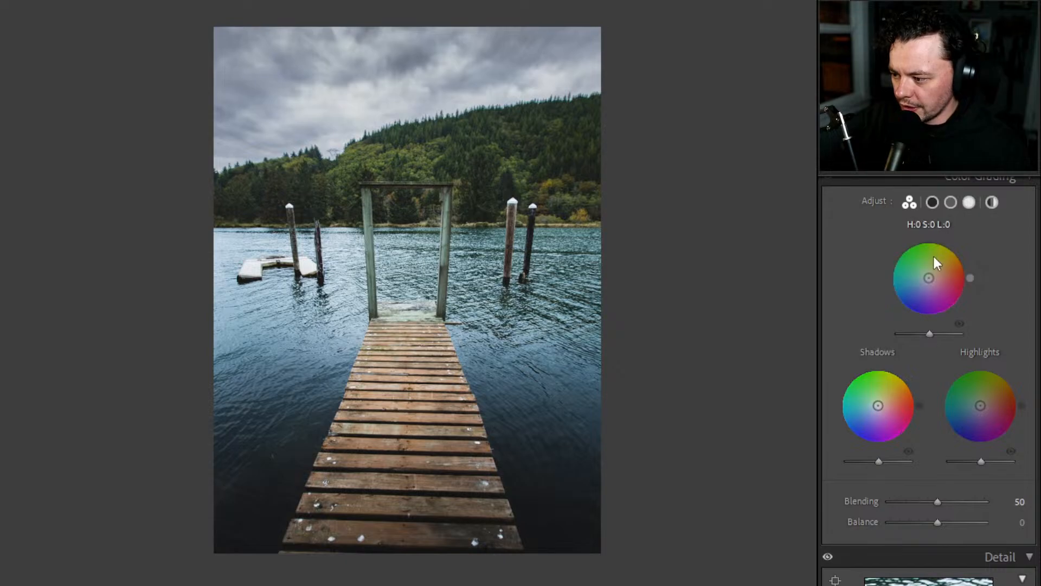
pyautogui.moveTo(877, 406); pyautogui.dragTo(876, 402)
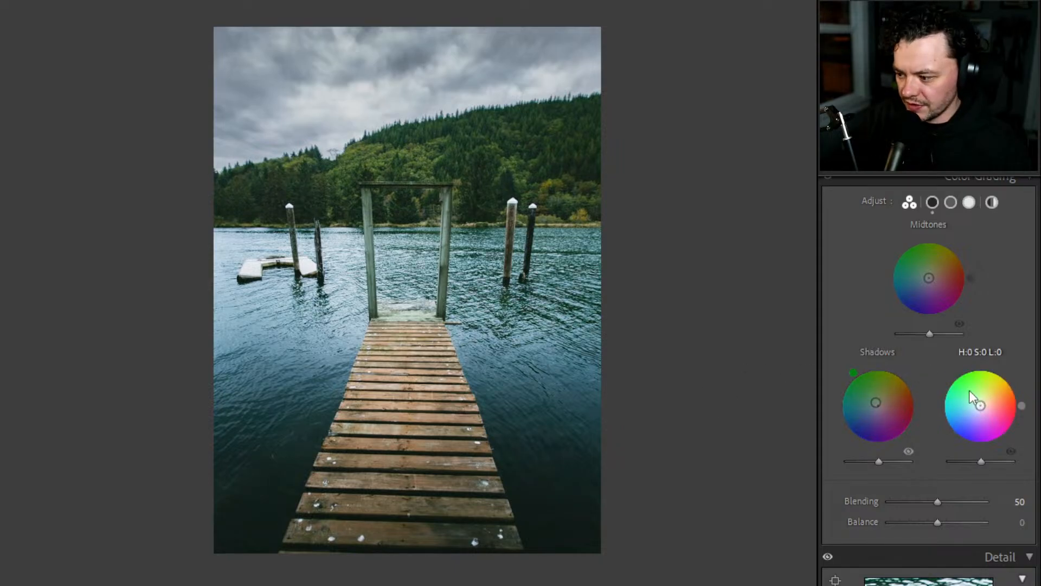
pyautogui.moveTo(928, 278); pyautogui.dragTo(928, 279)
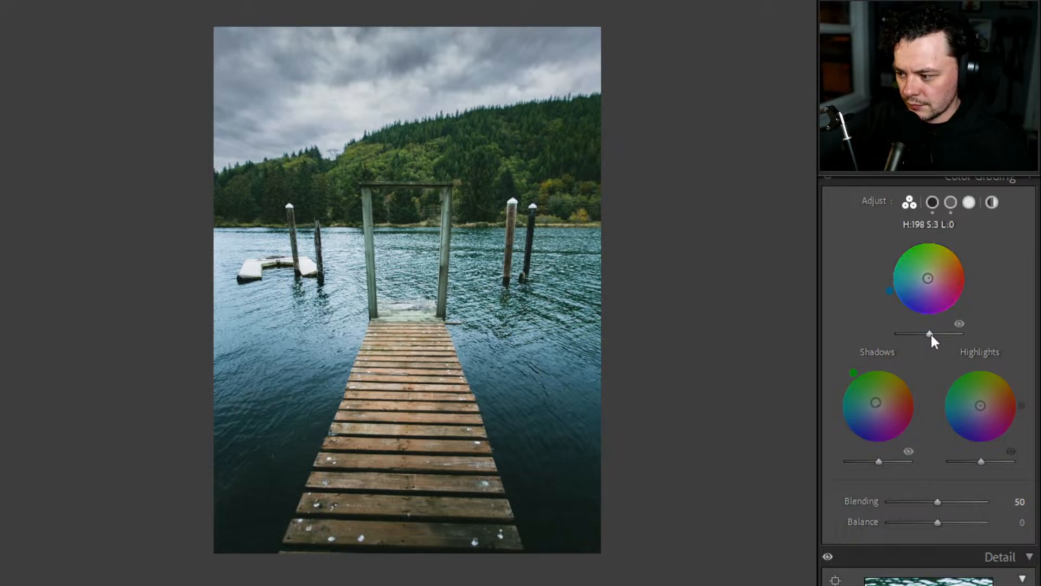
# - Darken the color grading midtones and slightly adjust the luminance of the shadows and highlights
pyautogui.moveTo(931, 334)
pyautogui.mouseDown()
pyautogui.moveTo(903, 334)
pyautogui.moveTo(922, 339)
pyautogui.mouseUp()
pyautogui.moveTo(878, 461)
pyautogui.mouseDown()
pyautogui.moveTo(861, 460)
pyautogui.moveTo(887, 463)
pyautogui.moveTo(877, 466)
pyautogui.mouseUp()
pyautogui.moveTo(981, 461)
pyautogui.mouseDown()
pyautogui.moveTo(945, 463)
pyautogui.moveTo(995, 468)
pyautogui.moveTo(979, 467)
pyautogui.mouseUp()
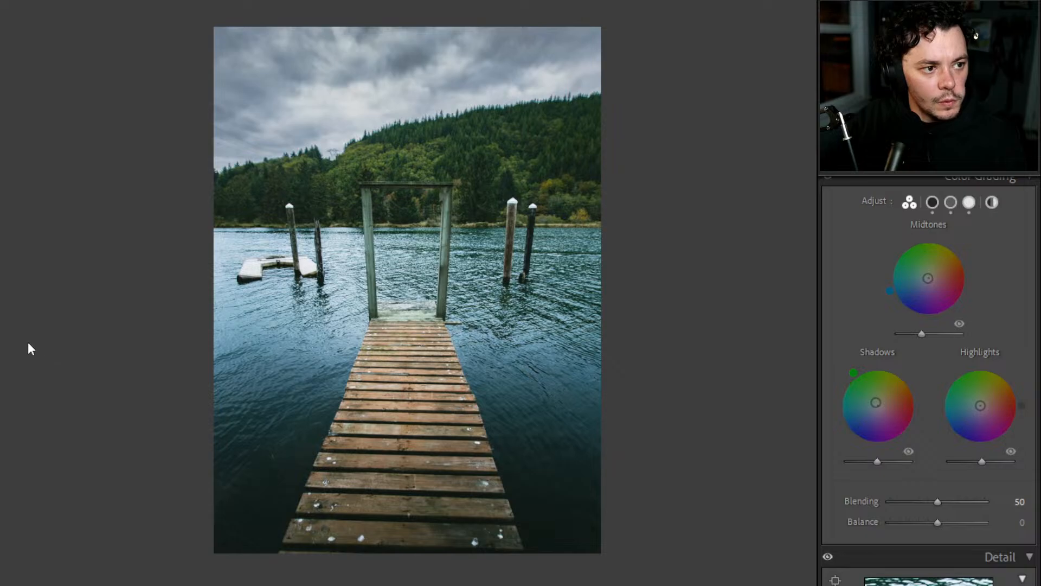
# - Open the edited dock photo 2E9A4396.CR2 in Photoshop for further editing
pyautogui.rightClick(440, 302)
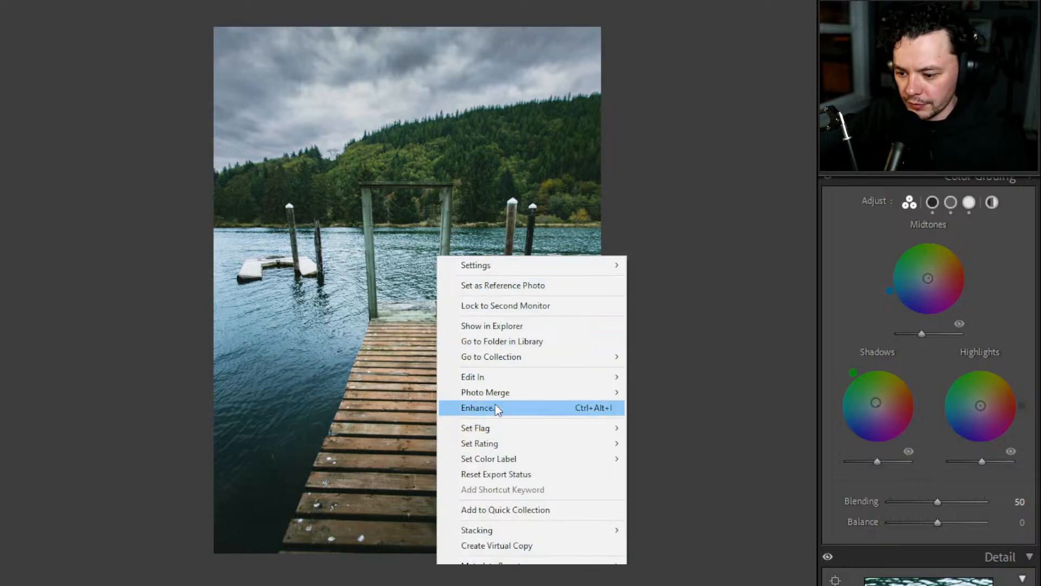
pyautogui.moveTo(523, 378)
pyautogui.click(684, 378)
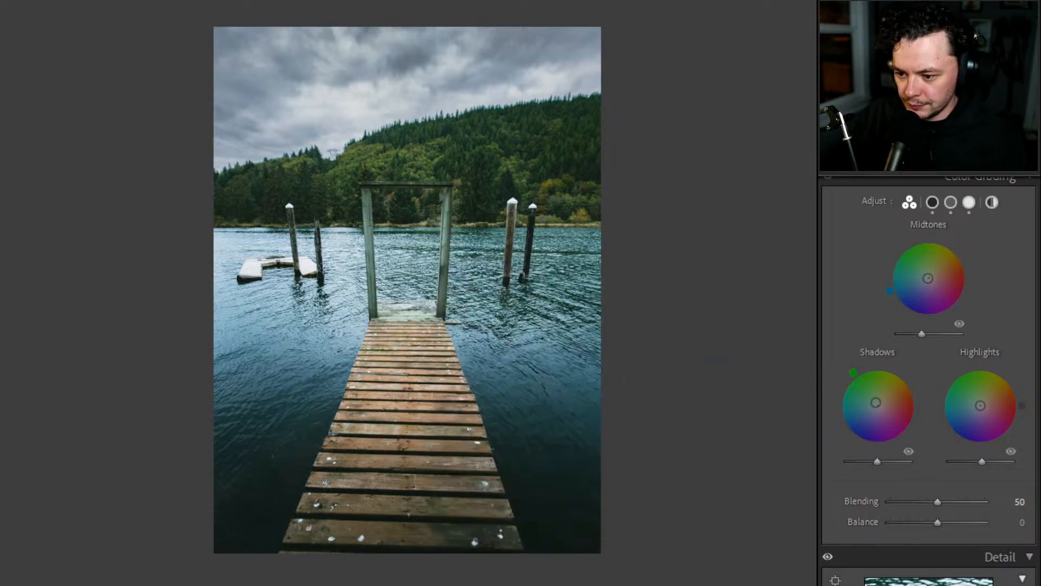
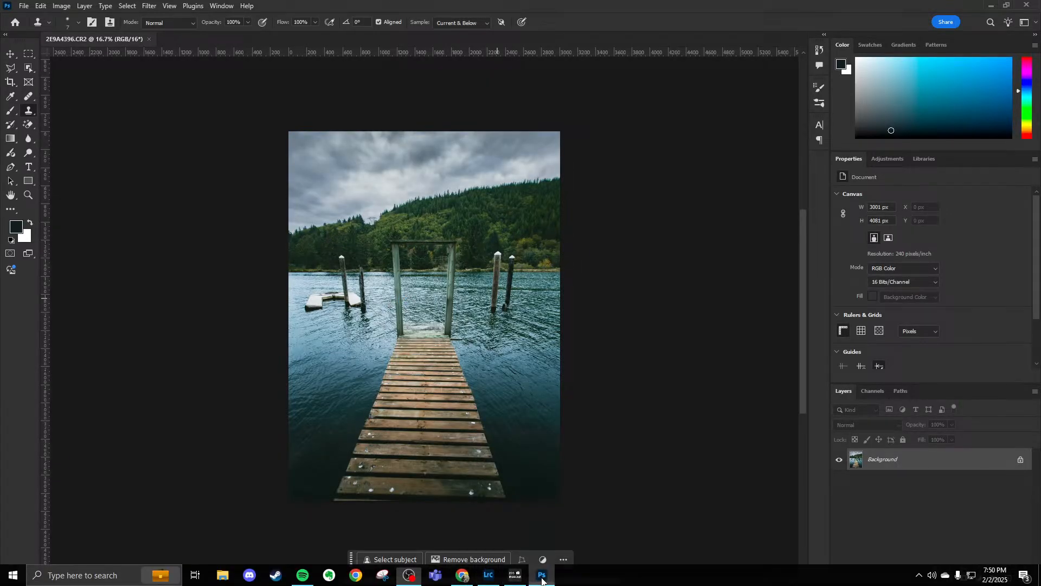
# - Return to Lightroom's Library and open the sunset pier photo _E9A0068-Enhanced-NR.dng in Photoshop as well
pyautogui.click(488, 574)
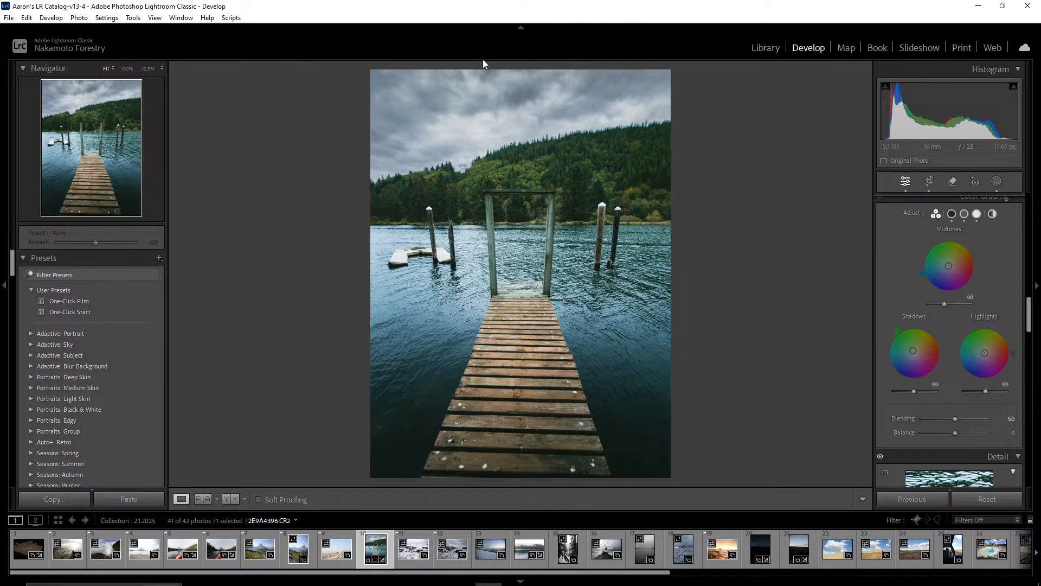
pyautogui.click(765, 48)
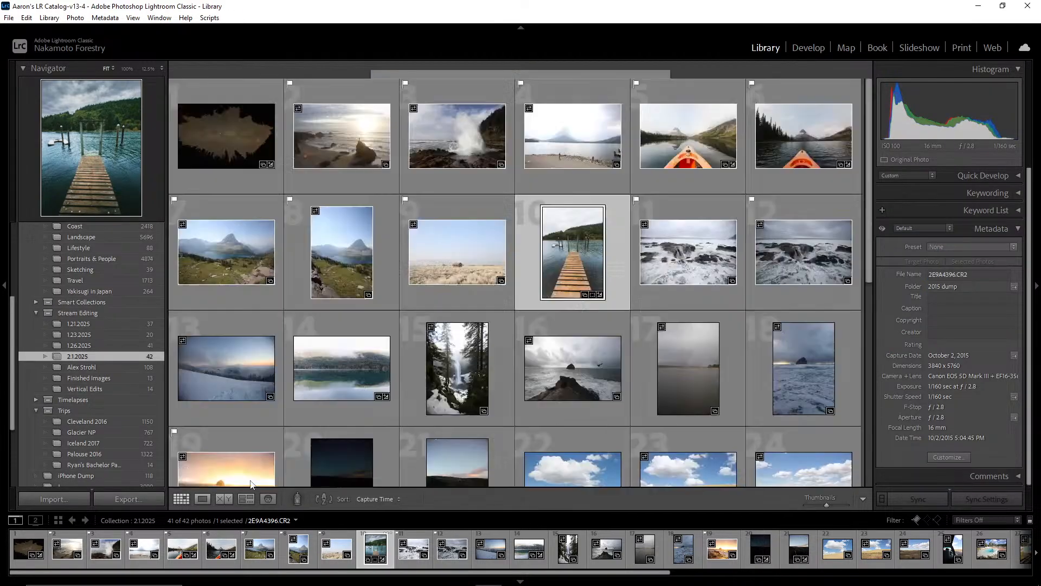
pyautogui.scroll(-5, 546, 266)
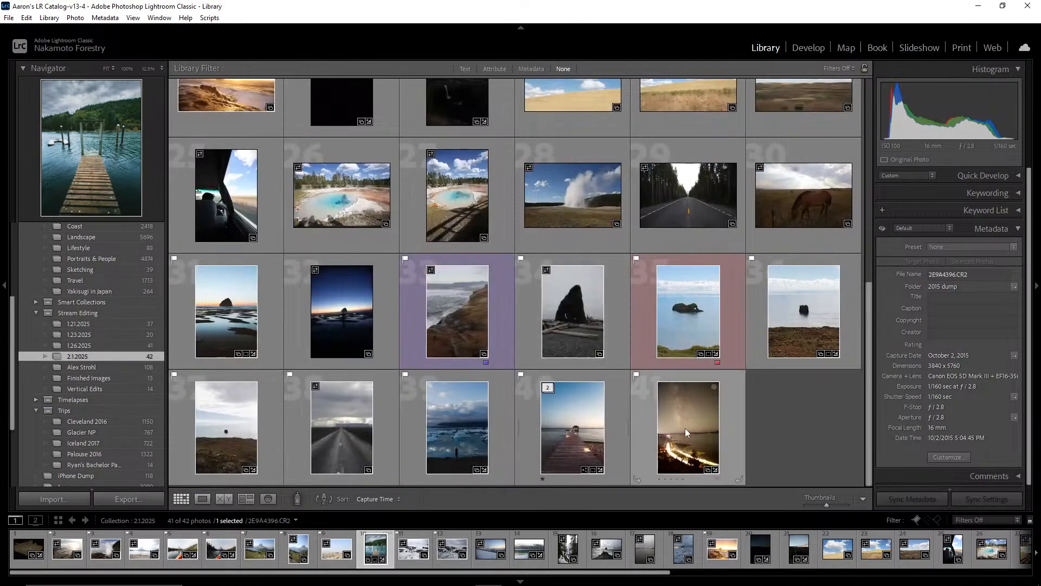
pyautogui.rightClick(584, 430)
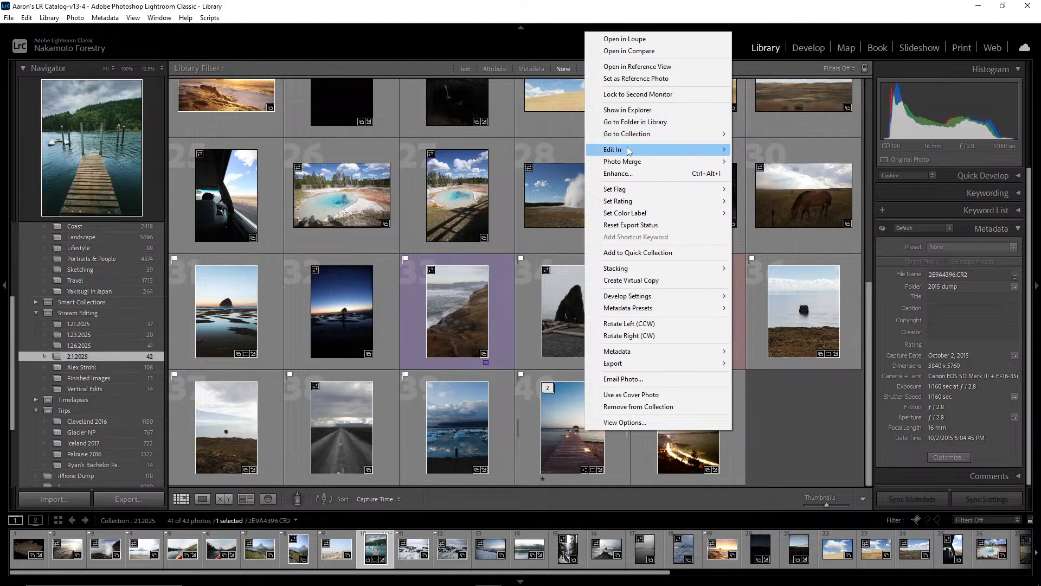
pyautogui.moveTo(623, 150)
pyautogui.click(781, 150)
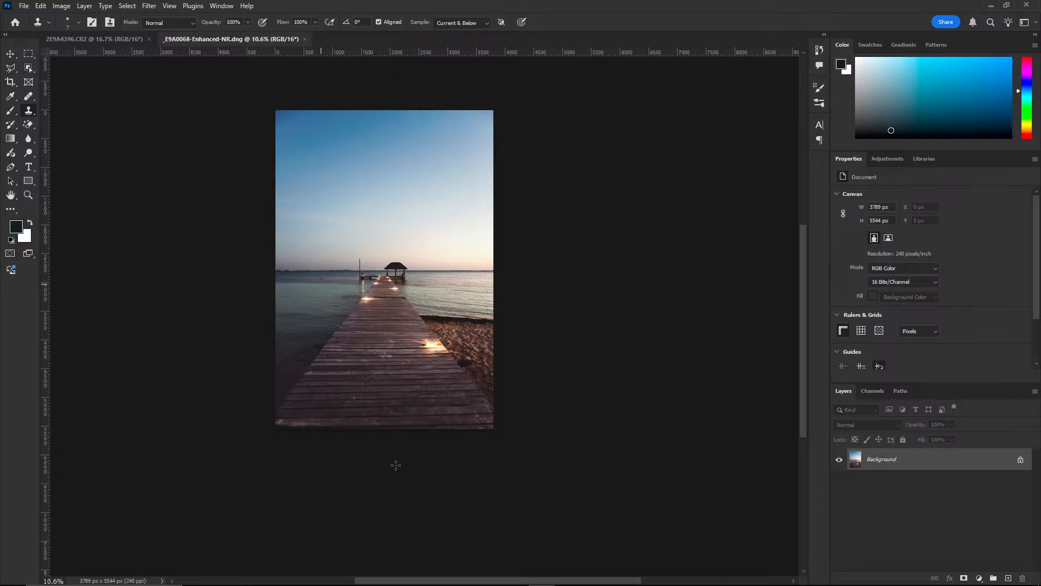
# - Compare the composition of the sunset pier photo with the dock photo and examine the gate at the dock's end up close
pyautogui.scroll(3, 456, 543)
pyautogui.moveTo(456, 580); pyautogui.dragTo(430, 580)
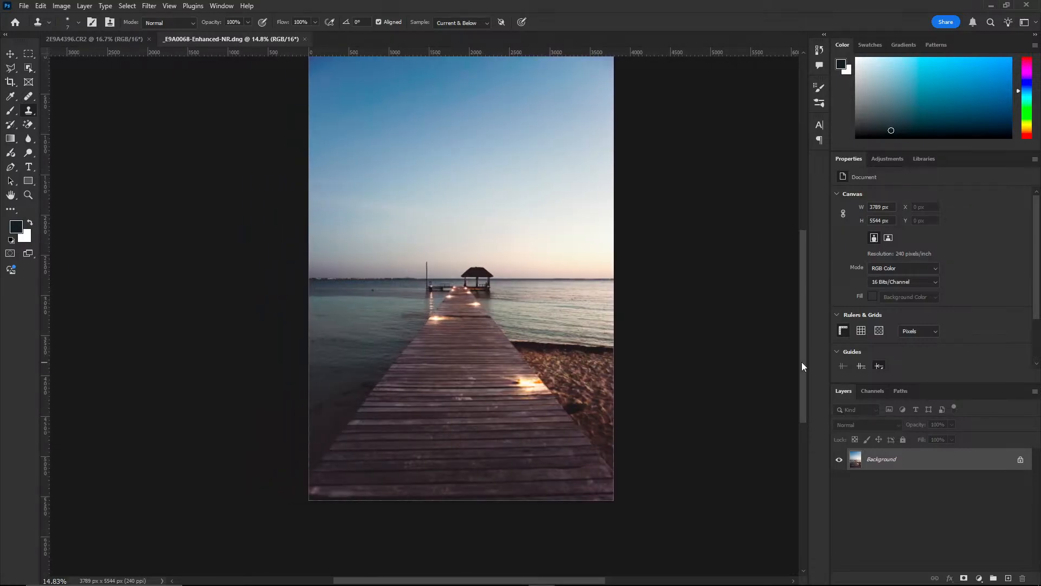
pyautogui.moveTo(801, 362); pyautogui.dragTo(809, 350)
pyautogui.click(131, 41)
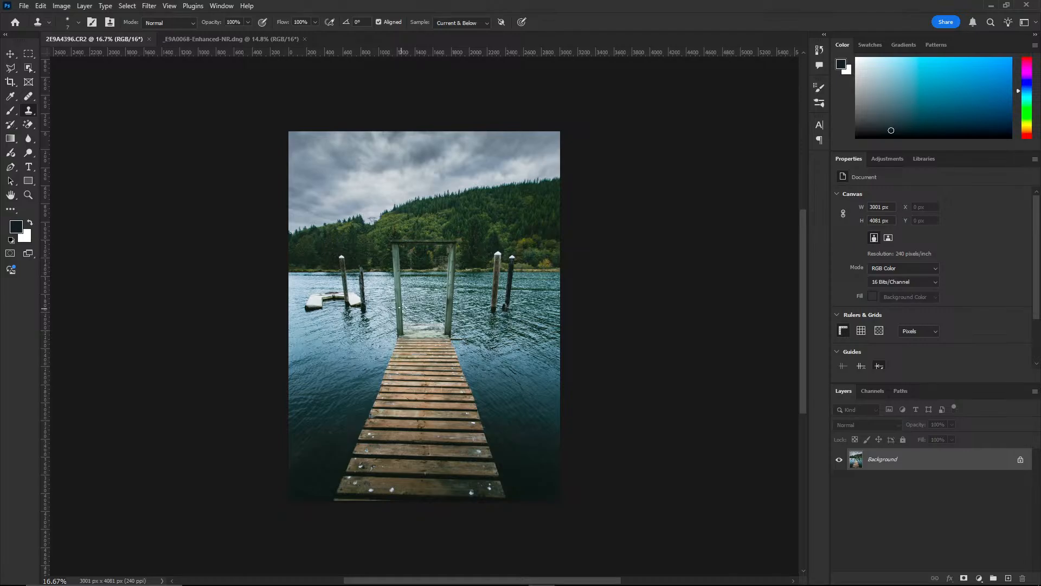
pyautogui.scroll(3, 403, 307)
pyautogui.scroll(5, 404, 305)
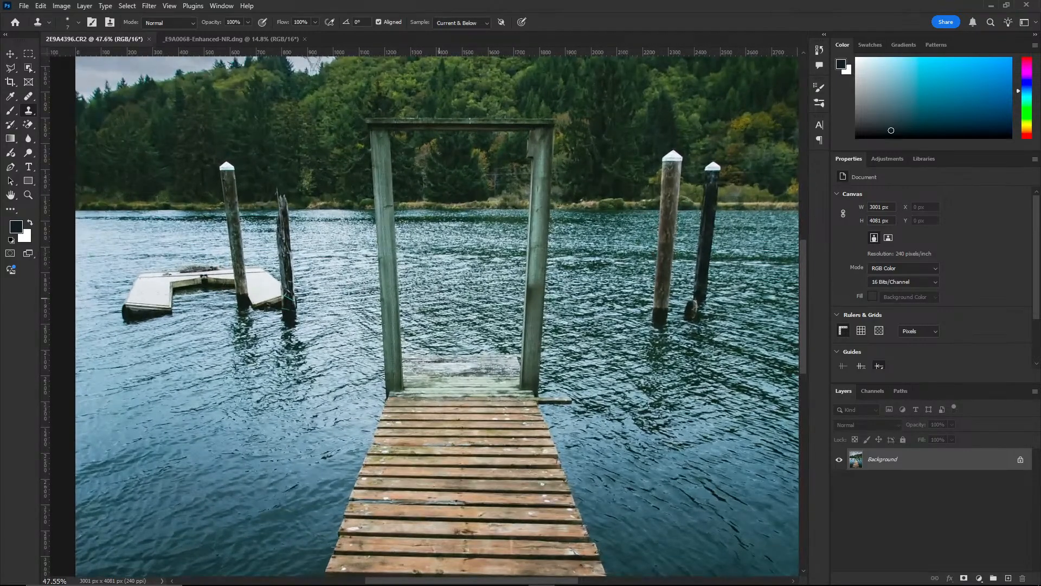
pyautogui.scroll(-5, 469, 275)
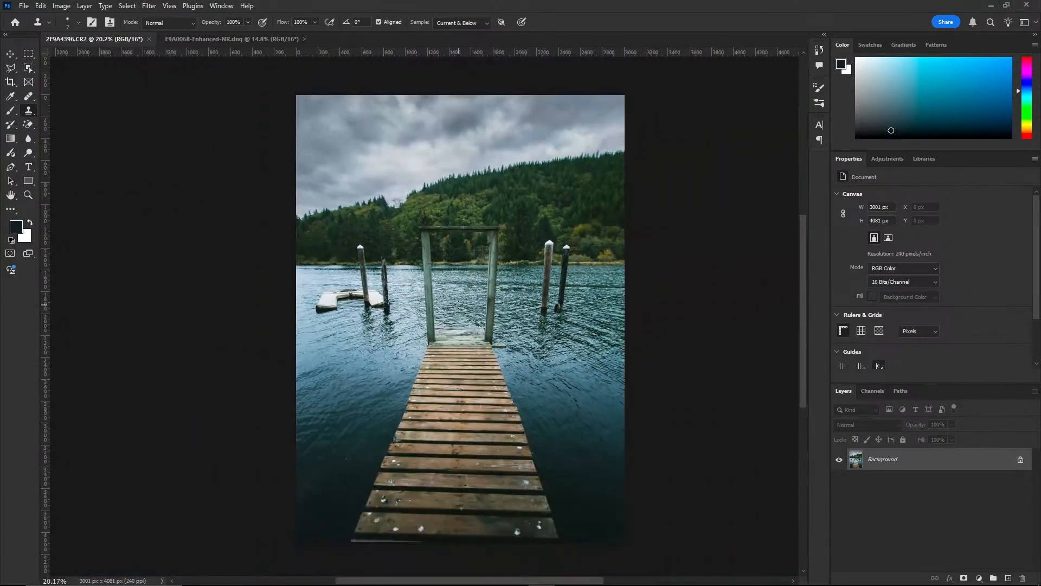
pyautogui.click(213, 39)
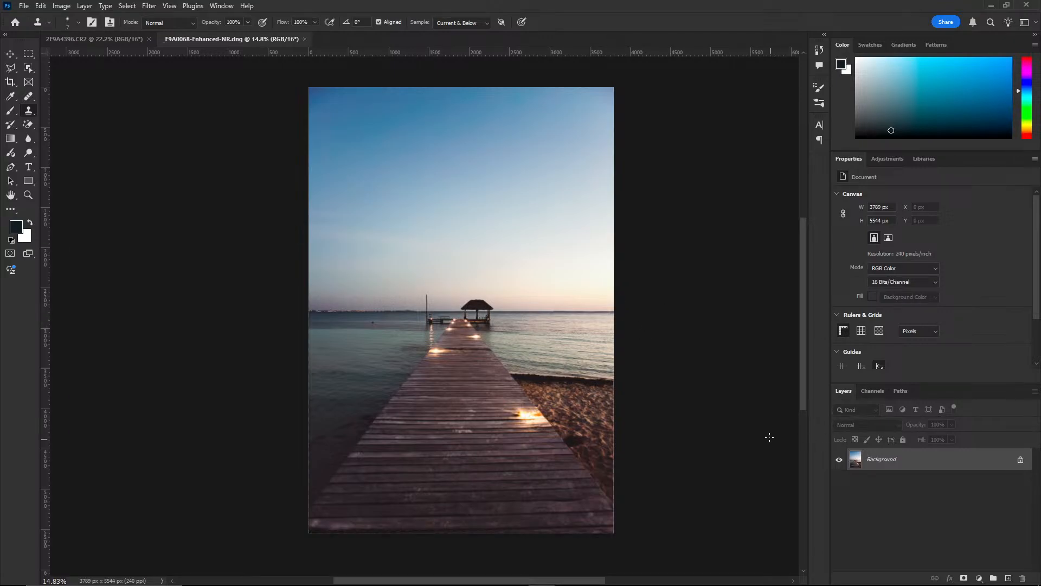
pyautogui.click(96, 40)
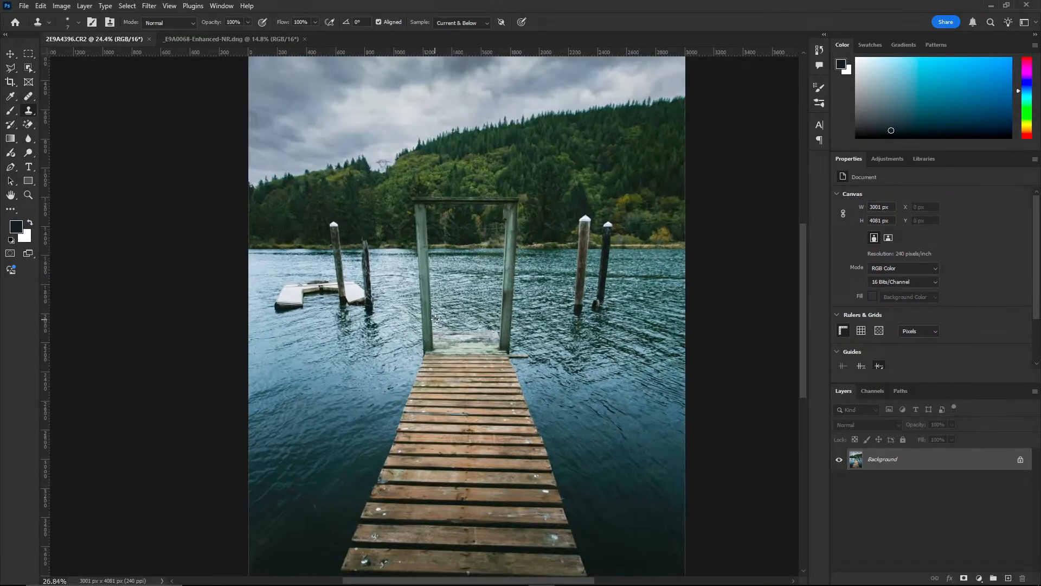
pyautogui.scroll(4, 500, 248)
pyautogui.moveTo(803, 302); pyautogui.dragTo(804, 294)
# - Duplicate the Background layer of the dock photo as a new layer named Skewed
pyautogui.doubleClick(890, 463)
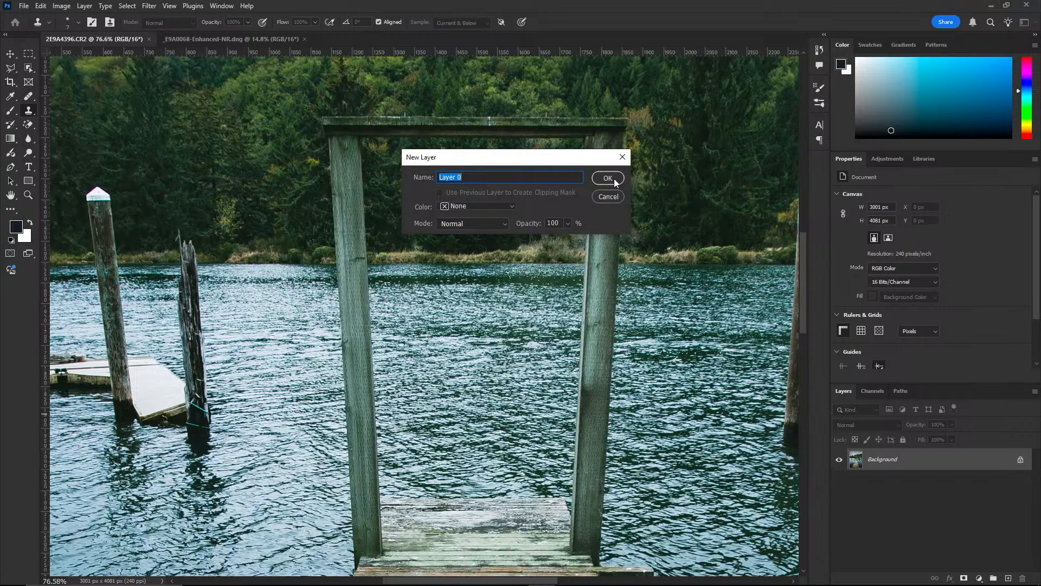
pyautogui.click(617, 198)
pyautogui.rightClick(901, 461)
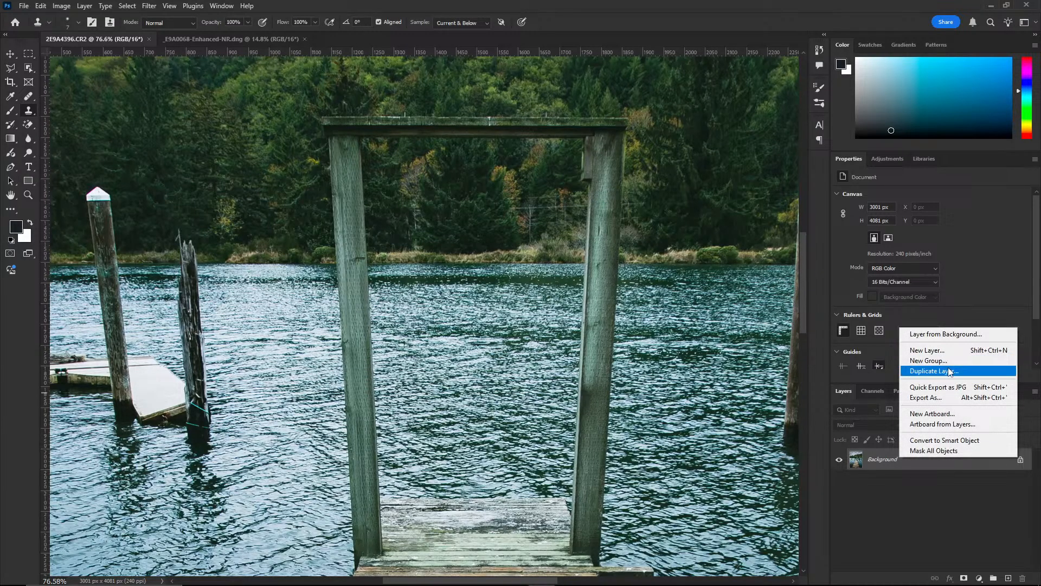
pyautogui.click(950, 372)
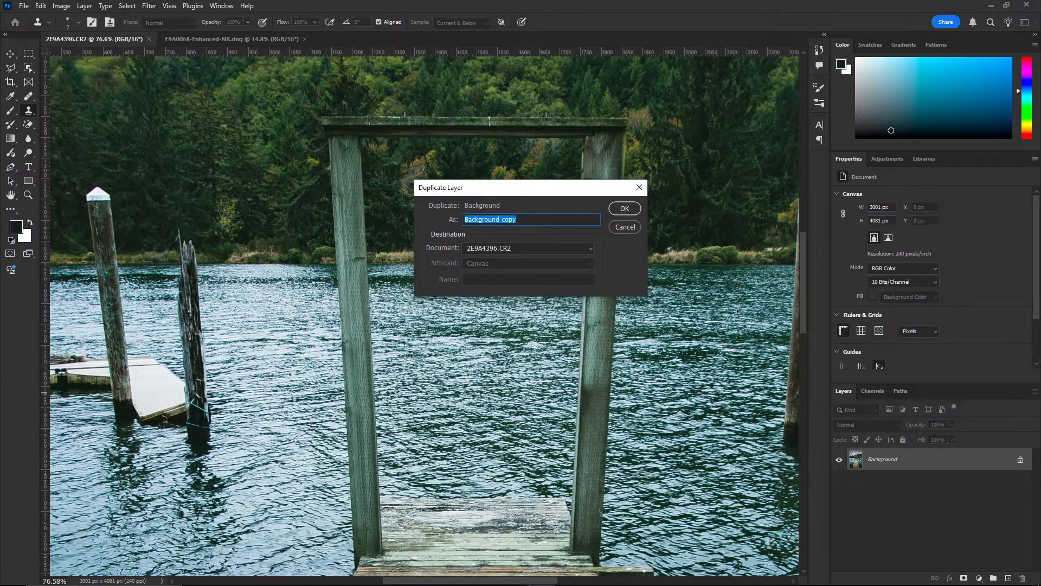
pyautogui.write('Skewed')
pyautogui.press('Return')
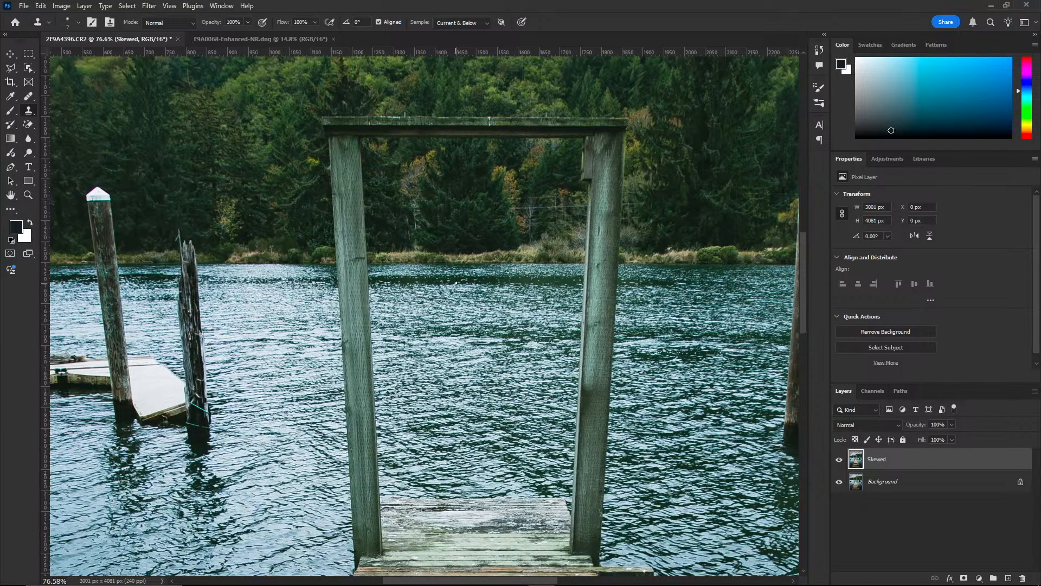
# - Start a Skew transform on the Skewed layer and pull its lower-left corner outward, widening it to about 108%
pyautogui.scroll(-16, 457, 283)
pyautogui.scroll(4, 461, 369)
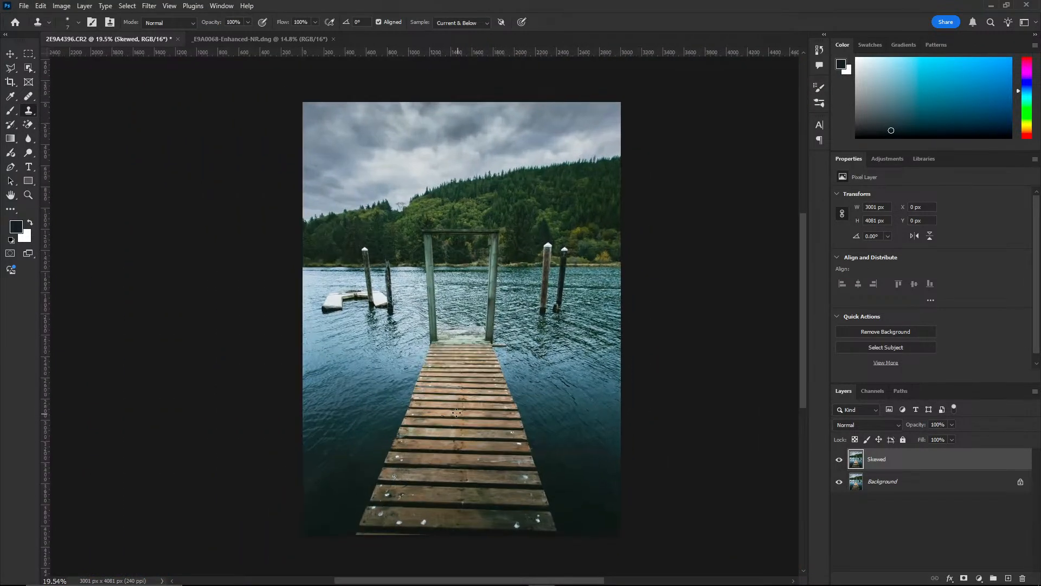
pyautogui.scroll(1, 456, 412)
pyautogui.scroll(-1, 422, 337)
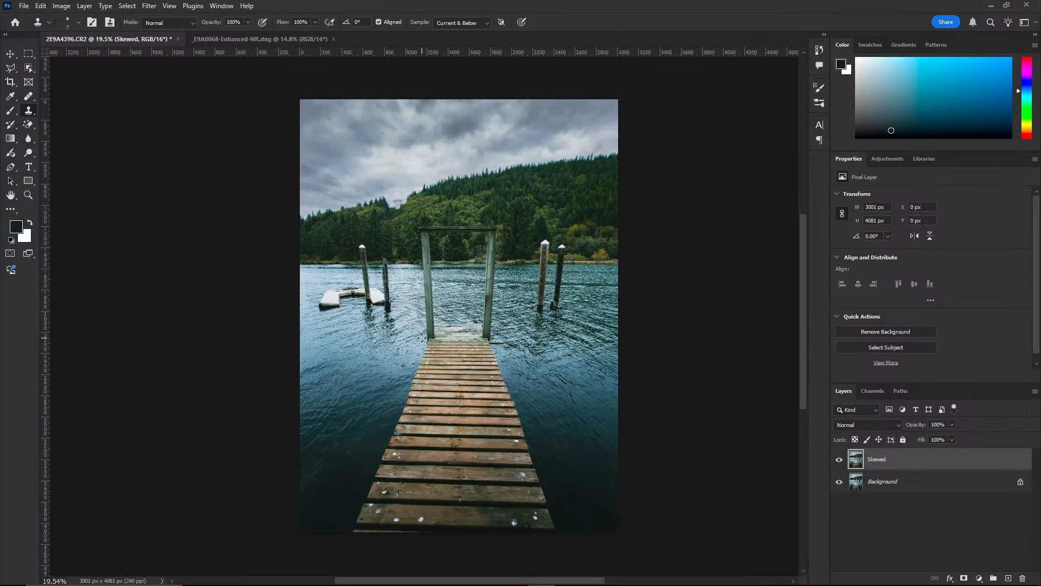
pyautogui.click(40, 6)
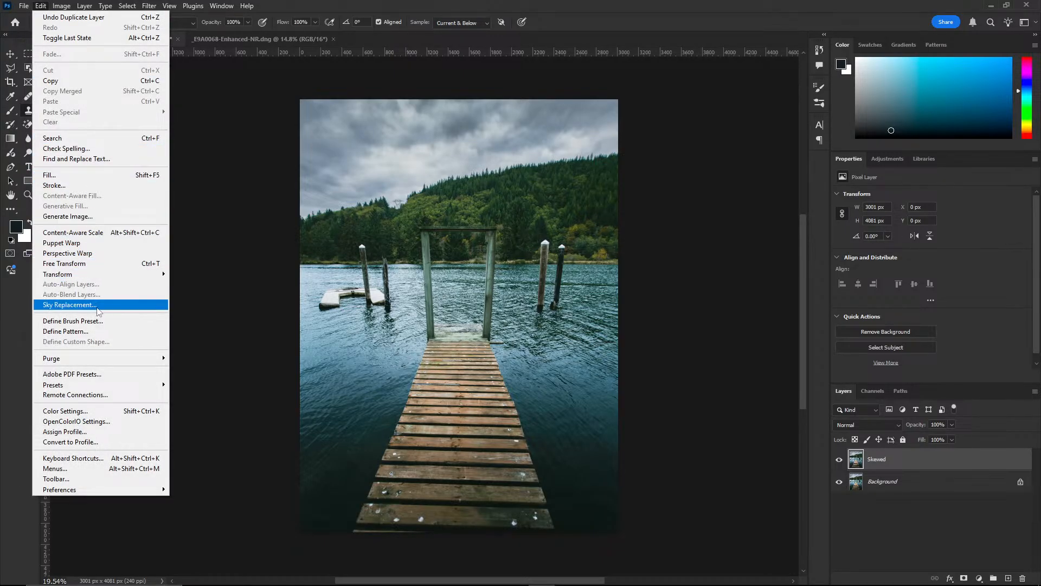
pyautogui.moveTo(109, 275)
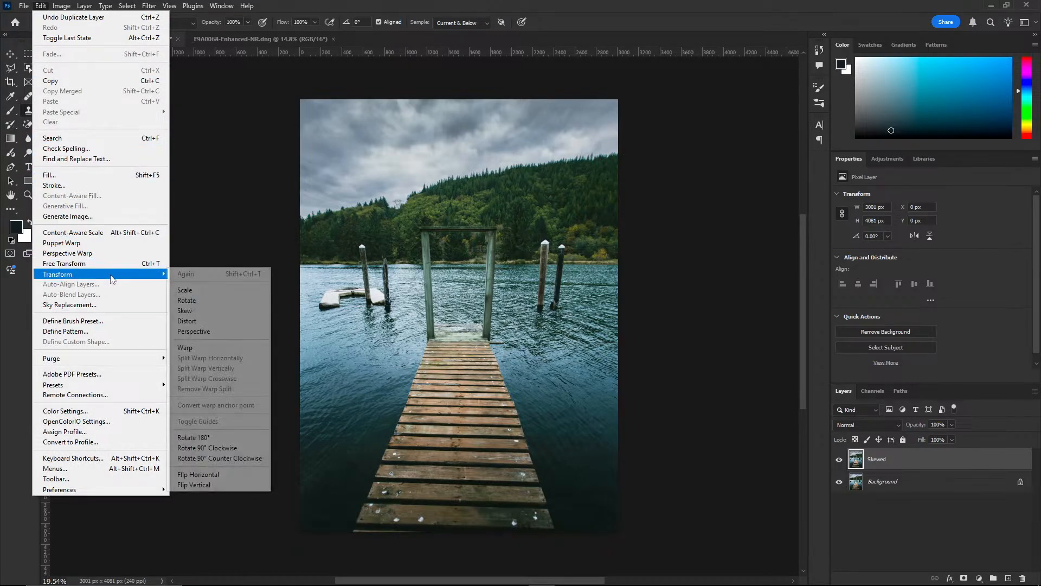
pyautogui.click(184, 308)
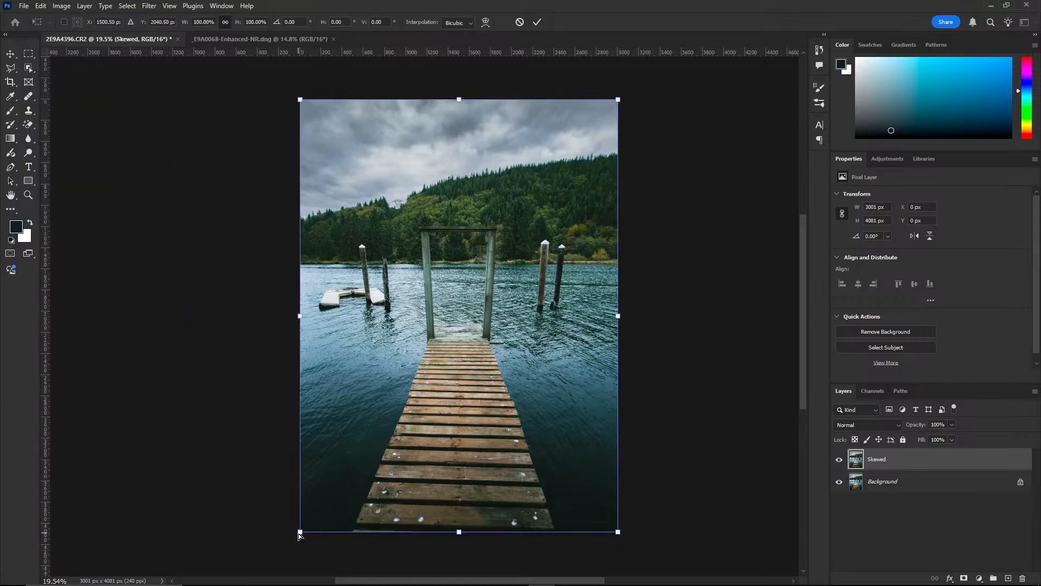
pyautogui.moveTo(300, 533); pyautogui.dragTo(275, 532)
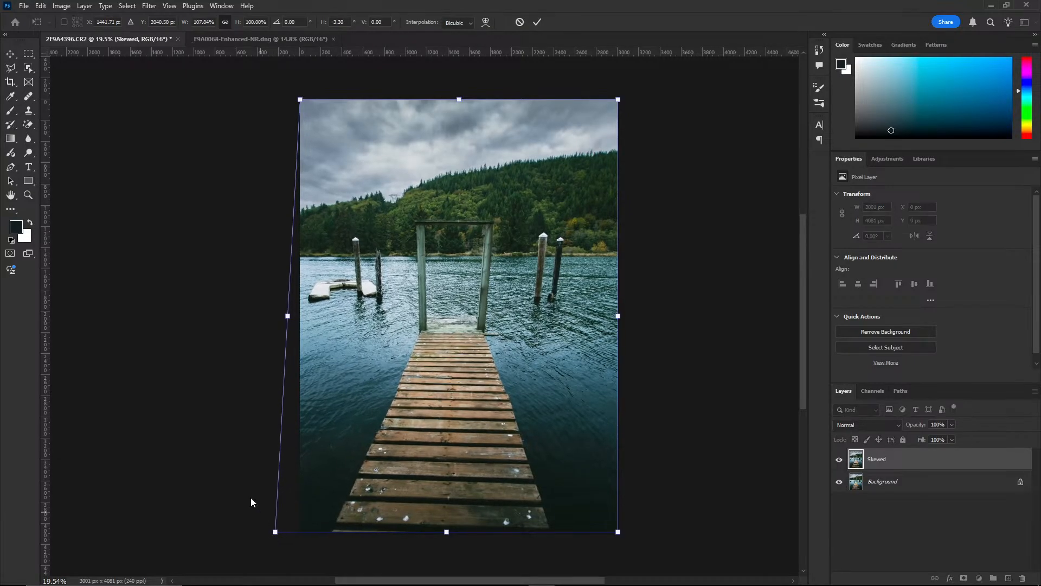
# - Place vertical guides beside both gate posts and pull the layer's lower corners outward to a width of about 120%
pyautogui.moveTo(48, 333); pyautogui.dragTo(417, 355)
pyautogui.moveTo(44, 328); pyautogui.dragTo(494, 342)
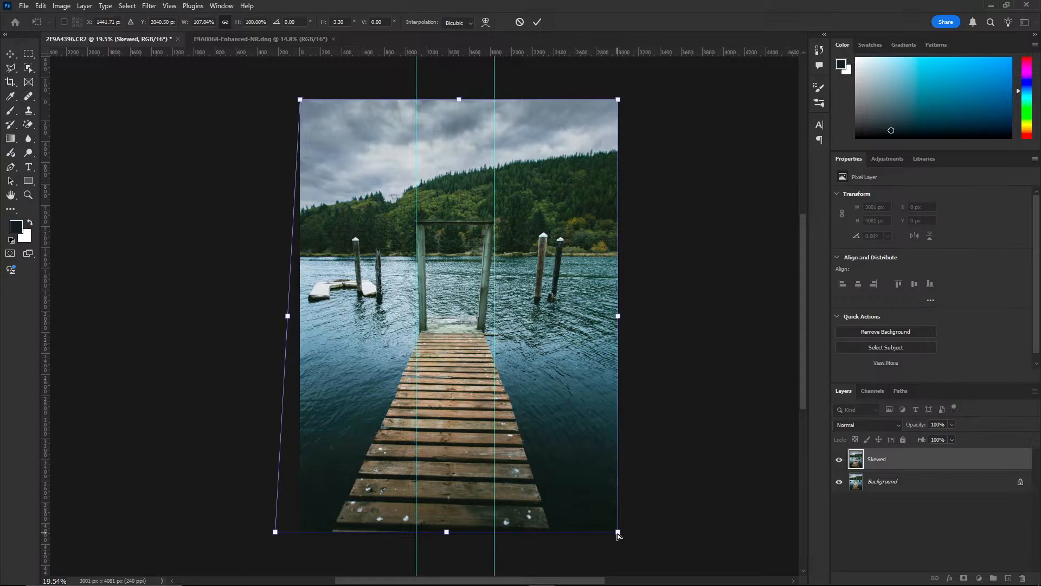
pyautogui.moveTo(618, 536)
pyautogui.mouseDown()
pyautogui.moveTo(641, 532)
pyautogui.moveTo(619, 533)
pyautogui.moveTo(641, 535)
pyautogui.moveTo(634, 538)
pyautogui.mouseUp()
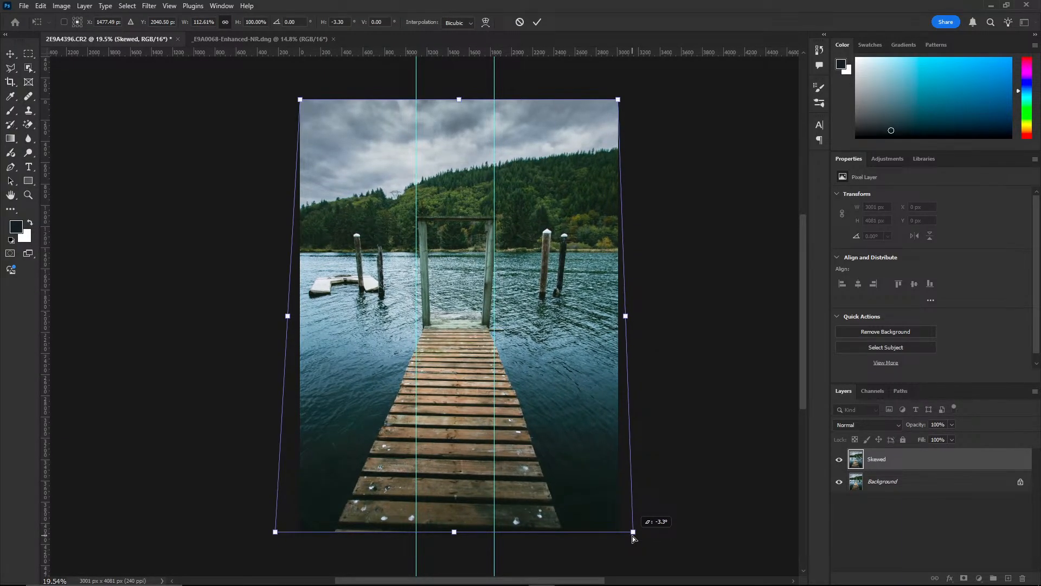
pyautogui.moveTo(275, 531); pyautogui.dragTo(266, 535)
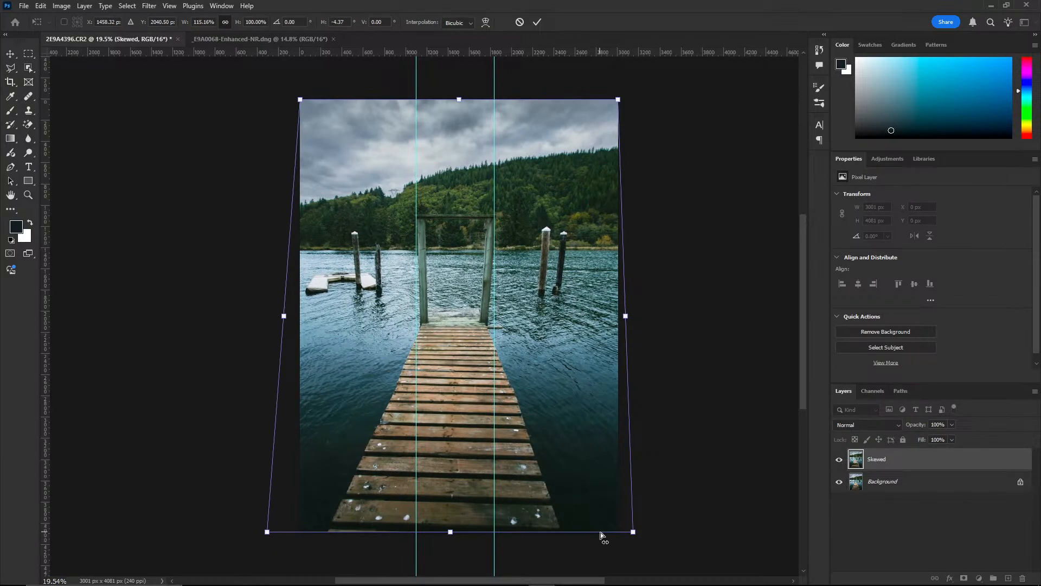
pyautogui.moveTo(634, 532); pyautogui.dragTo(649, 550)
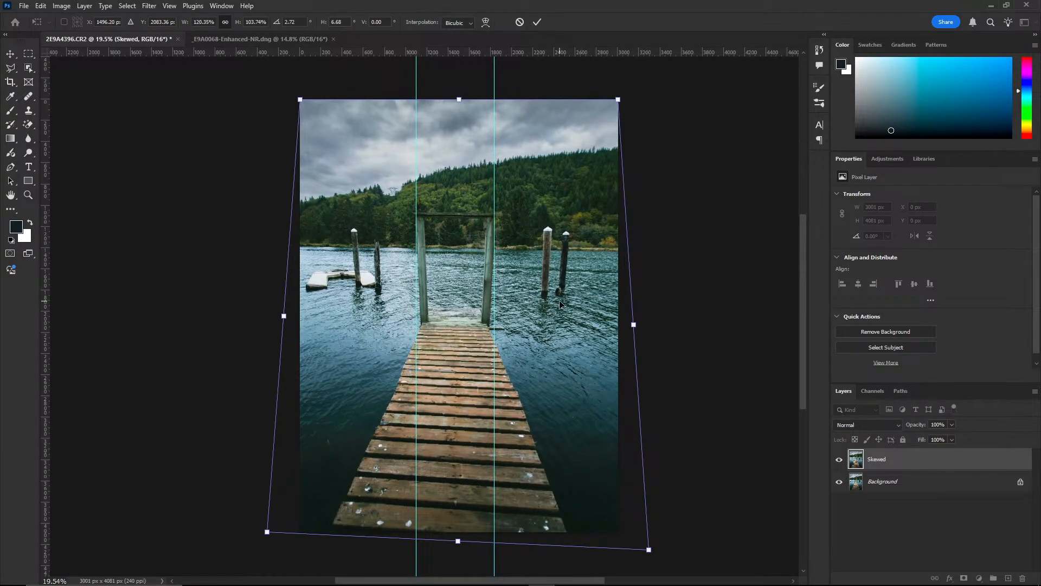
# - Pull the layer's upper corners inward and its lower-left corner outward and down, to a width of about 127%
pyautogui.moveTo(619, 100); pyautogui.dragTo(606, 99)
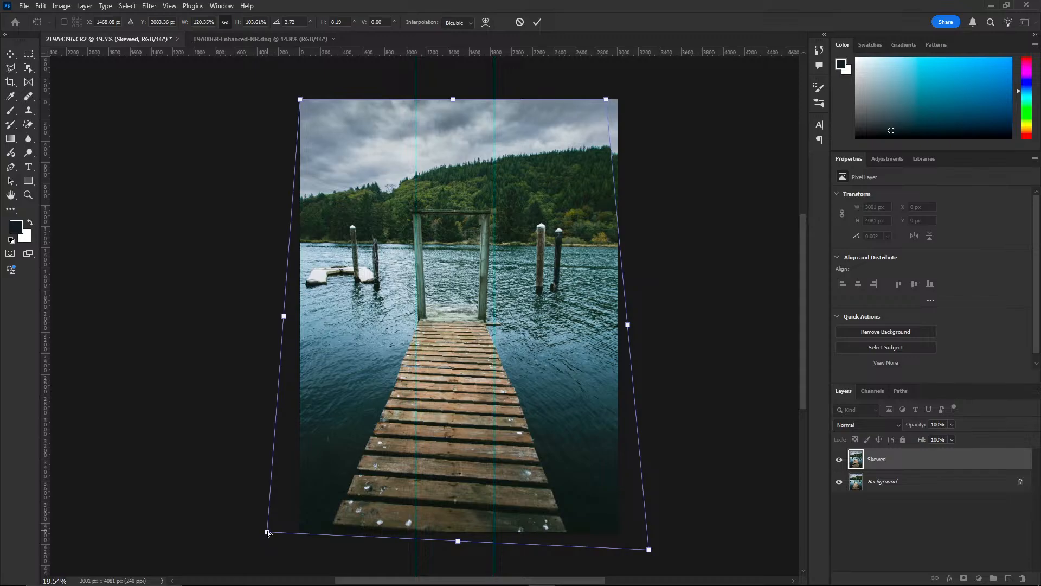
pyautogui.moveTo(267, 533); pyautogui.dragTo(250, 561)
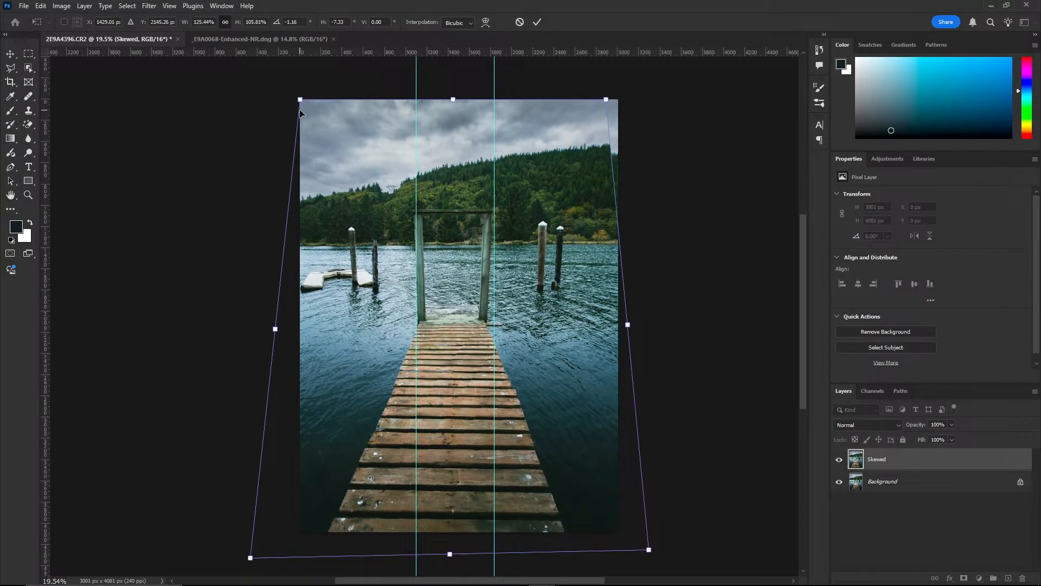
pyautogui.moveTo(300, 101); pyautogui.dragTo(315, 100)
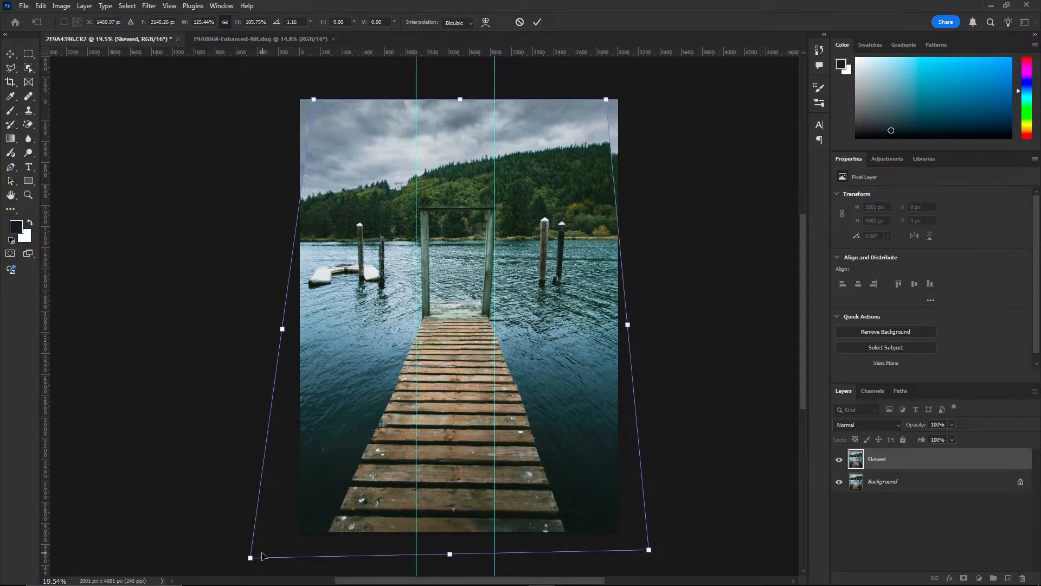
pyautogui.moveTo(250, 559); pyautogui.dragTo(244, 557)
pyautogui.moveTo(606, 99); pyautogui.dragTo(592, 98)
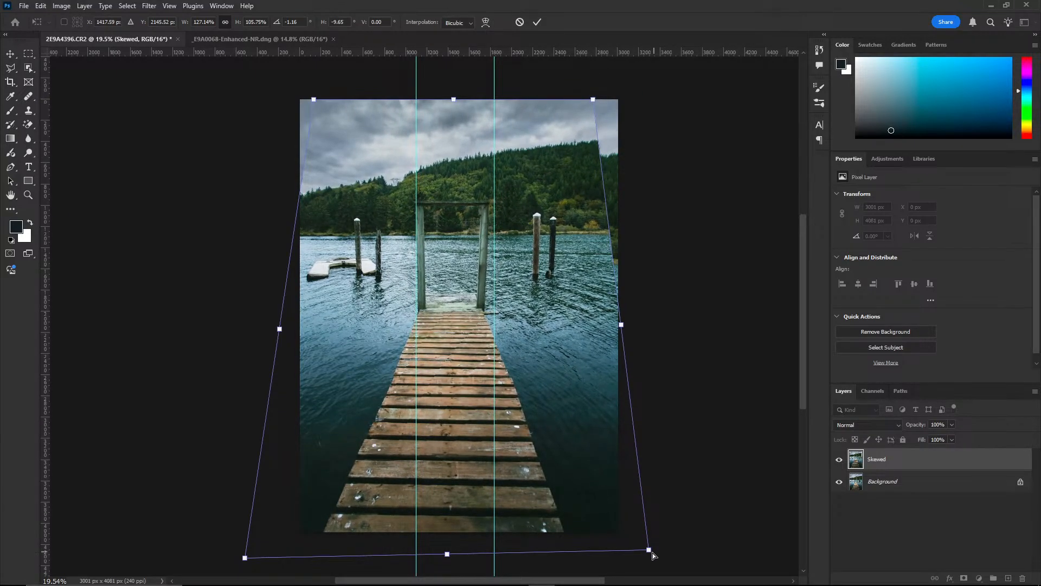
# - Fine-tune the layer's two right corners against the right gate post's guide, to a width of about 137%
pyautogui.moveTo(650, 551); pyautogui.dragTo(684, 566)
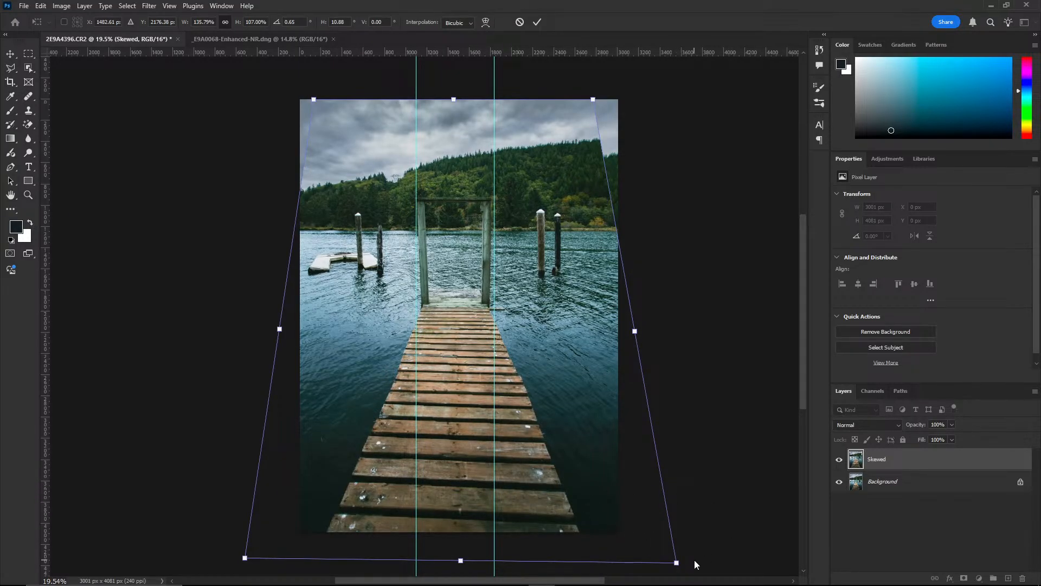
pyautogui.moveTo(678, 566)
pyautogui.mouseDown()
pyautogui.moveTo(692, 564)
pyautogui.moveTo(669, 567)
pyautogui.mouseUp()
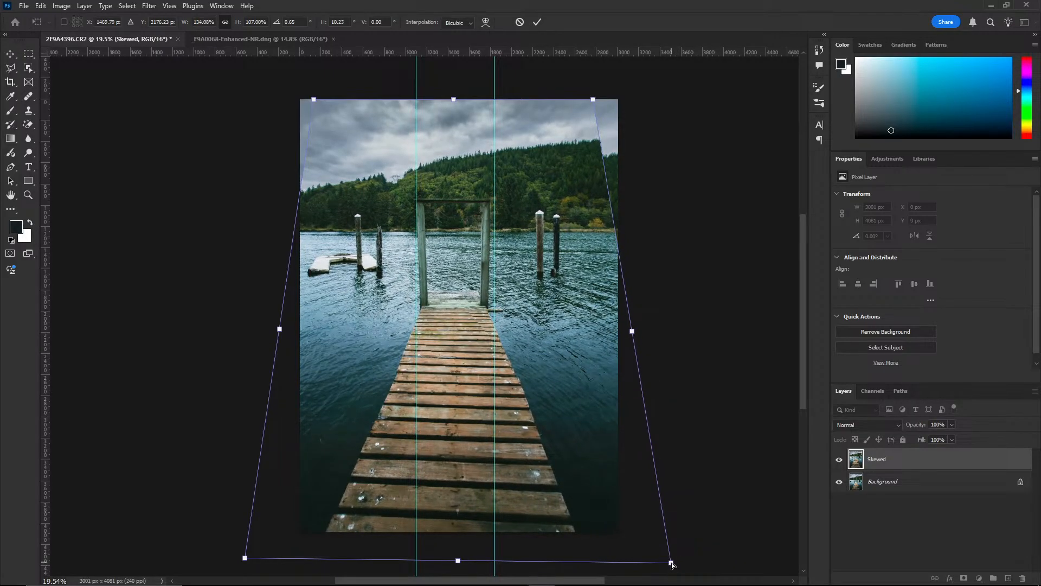
pyautogui.moveTo(593, 101); pyautogui.dragTo(599, 100)
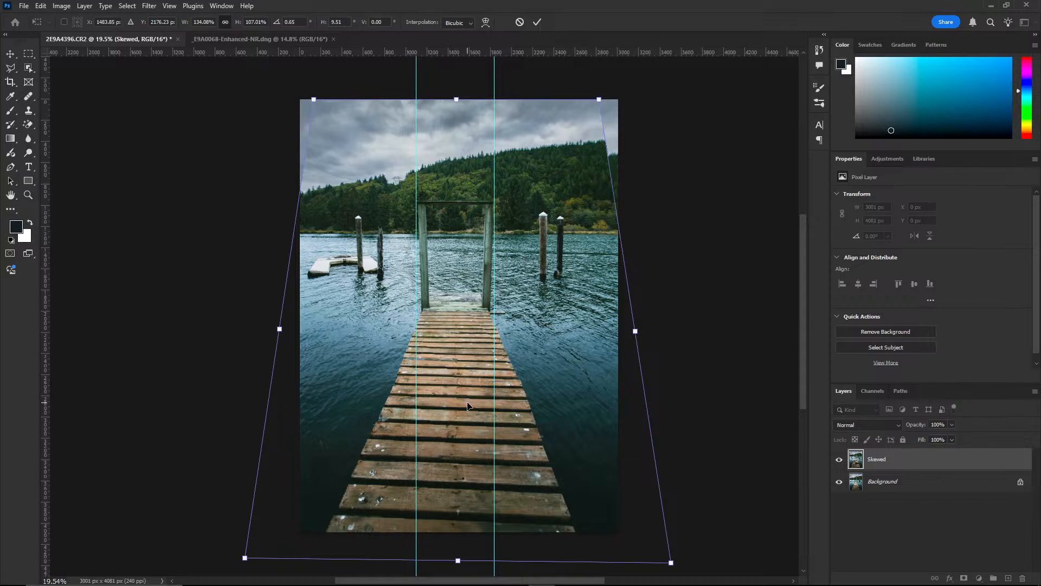
pyautogui.moveTo(672, 568); pyautogui.dragTo(682, 565)
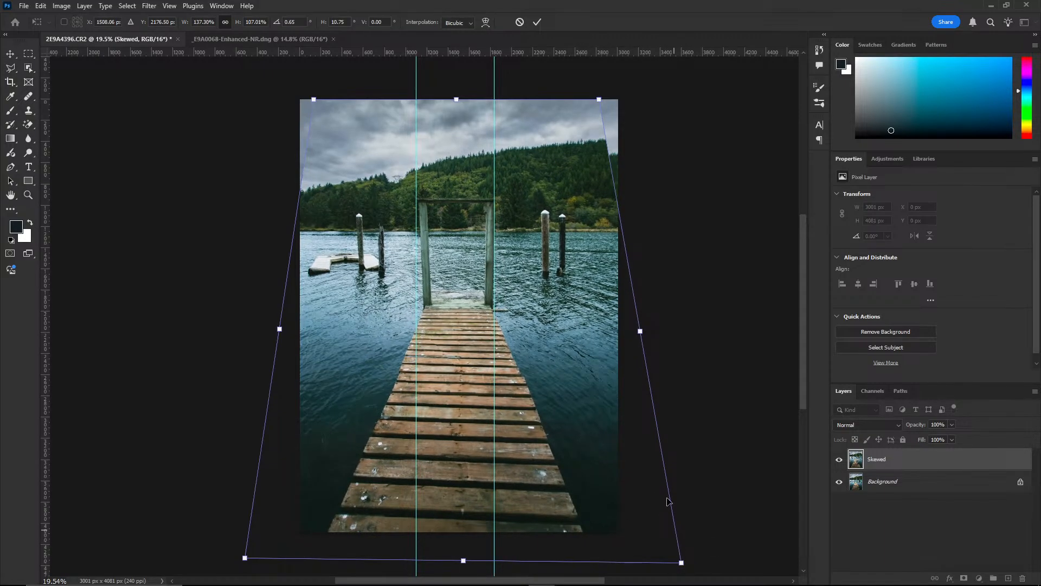
# - Raise both upper corners above the canvas, refine the remaining corners to about 140% width and 110.5% height, and apply the skew
pyautogui.moveTo(600, 100)
pyautogui.mouseDown()
pyautogui.moveTo(598, 85)
pyautogui.moveTo(609, 85)
pyautogui.mouseUp()
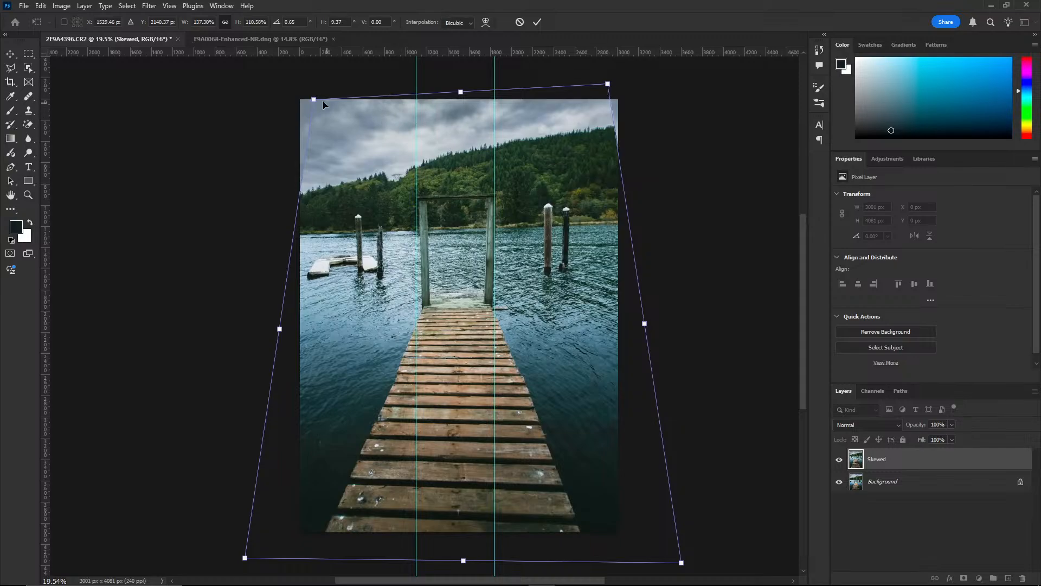
pyautogui.moveTo(315, 99)
pyautogui.mouseDown()
pyautogui.moveTo(314, 83)
pyautogui.moveTo(330, 84)
pyautogui.moveTo(318, 90)
pyautogui.mouseUp()
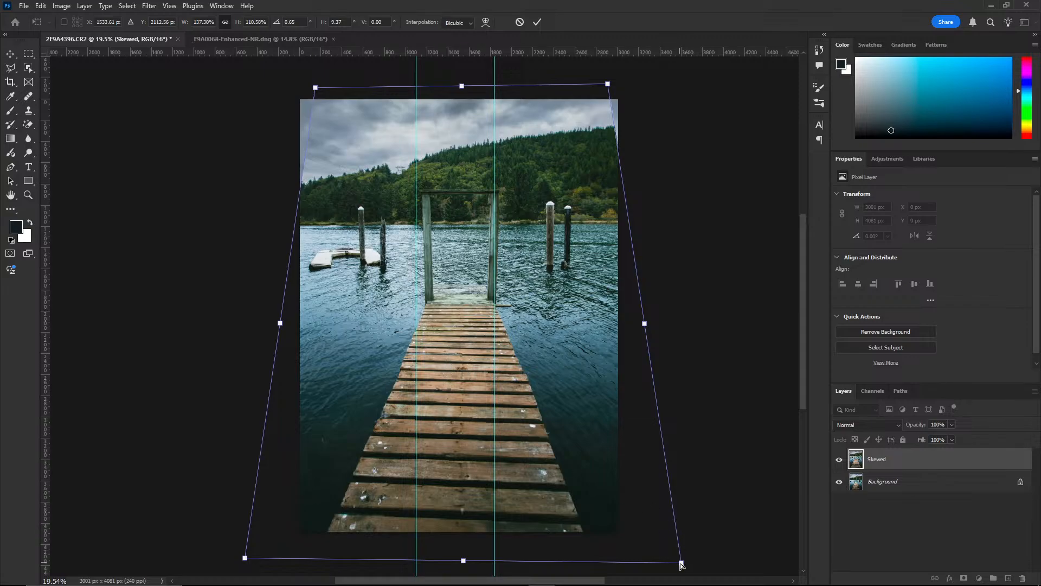
pyautogui.moveTo(682, 565); pyautogui.dragTo(682, 569)
pyautogui.moveTo(610, 84); pyautogui.dragTo(596, 95)
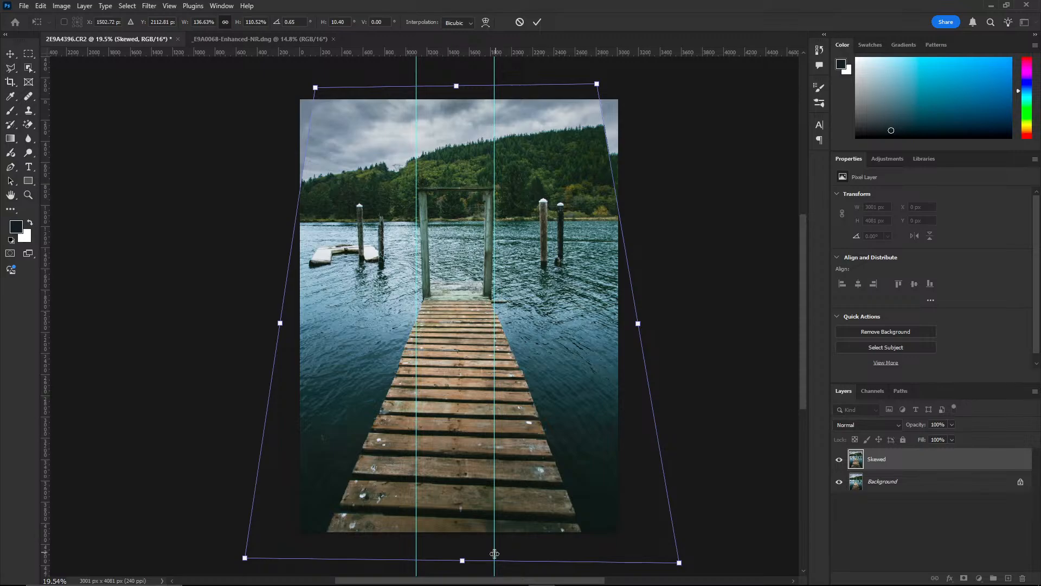
pyautogui.moveTo(462, 563); pyautogui.dragTo(466, 563)
pyautogui.moveTo(247, 559); pyautogui.dragTo(236, 560)
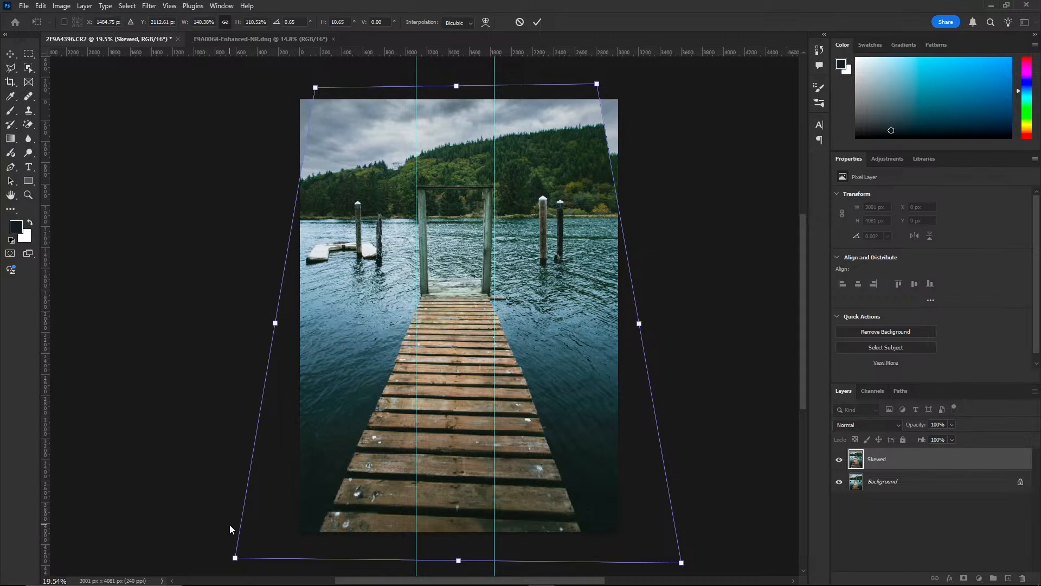
pyautogui.press('Return')
# - Delete both vertical guides beside the gate posts
pyautogui.press('s')
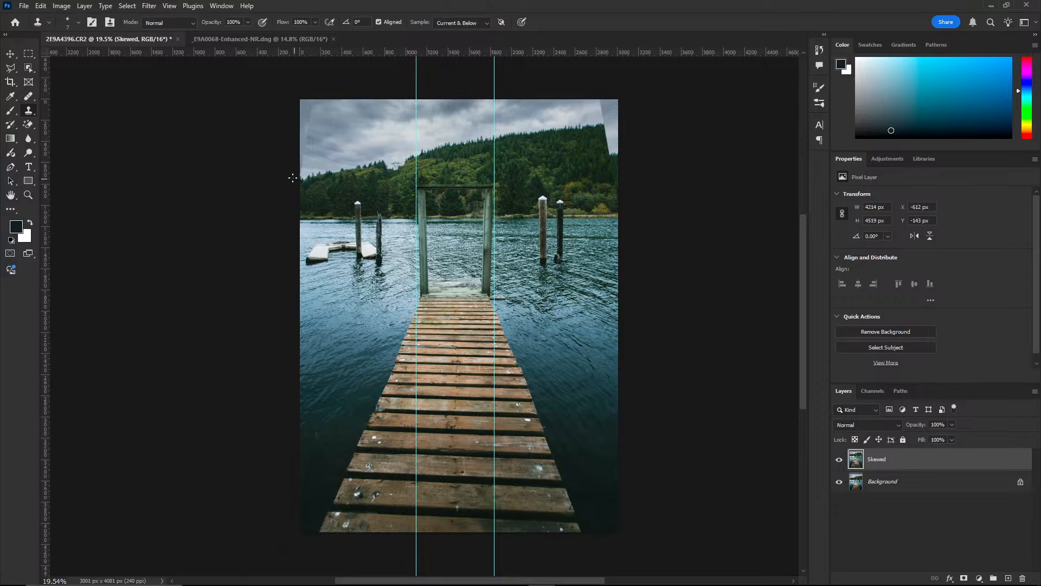
pyautogui.click(11, 53)
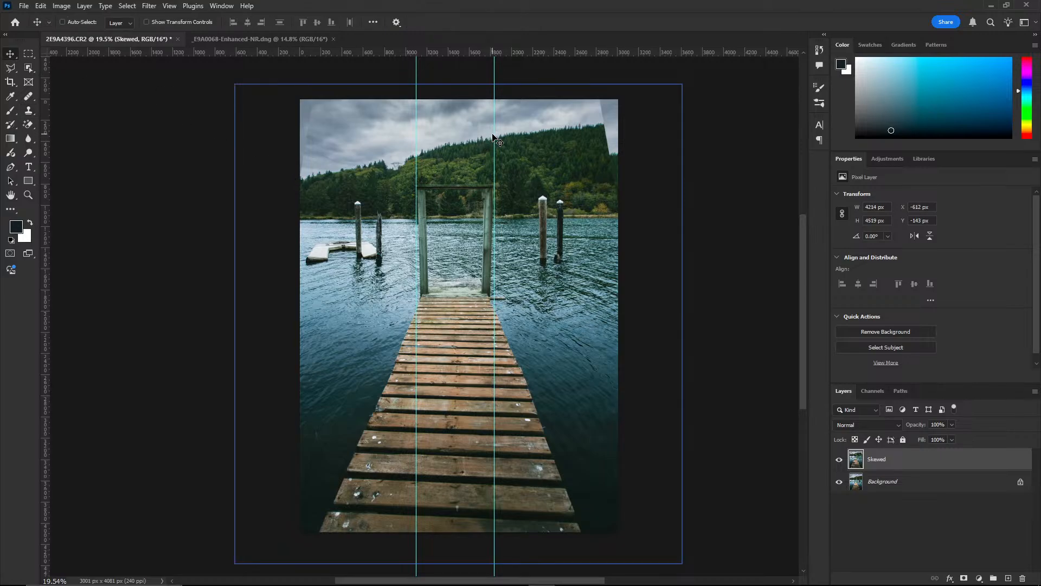
pyautogui.press('Delete')
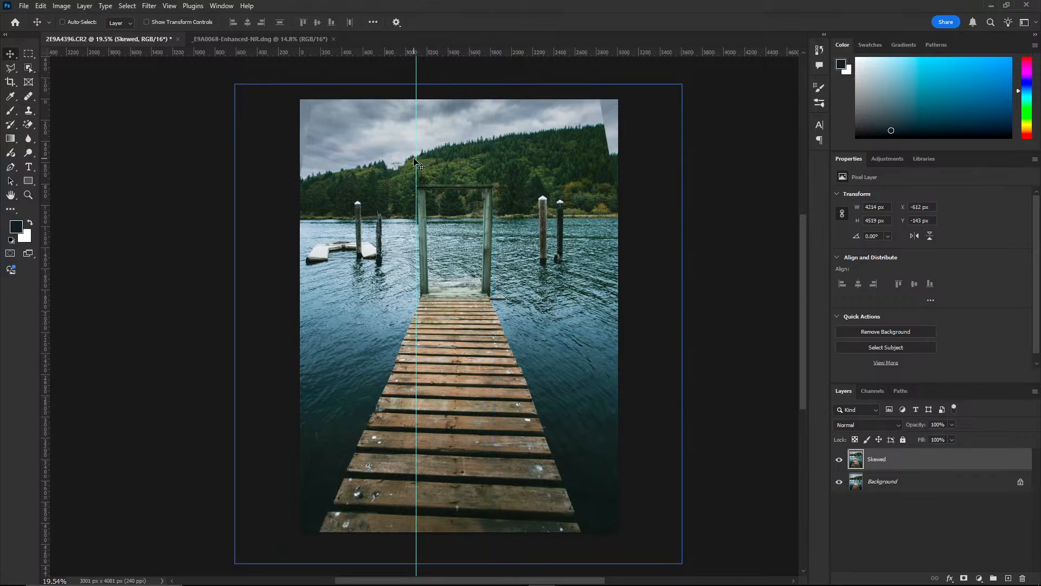
pyautogui.click(416, 164)
pyautogui.press('Delete')
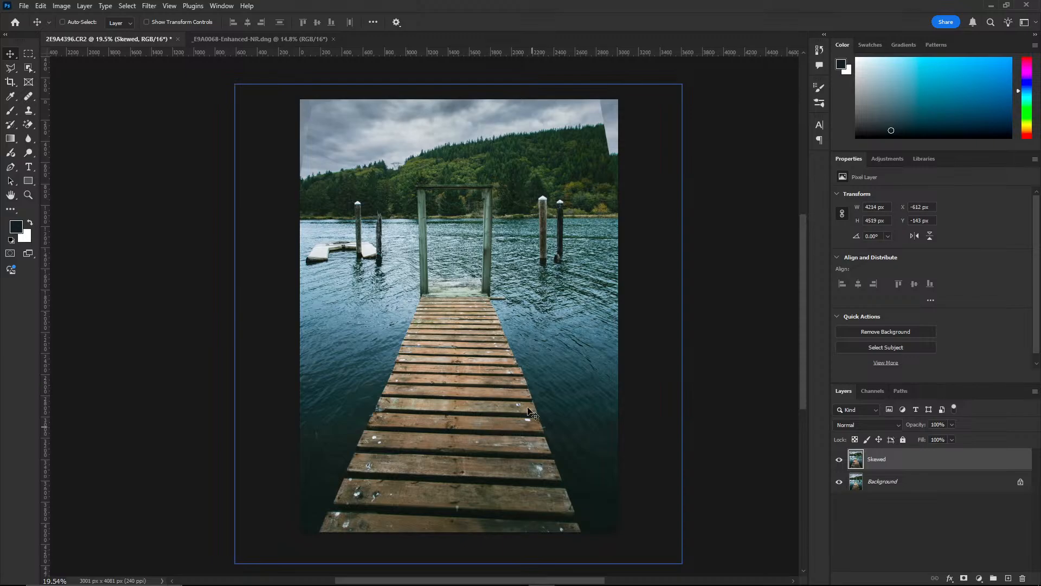
# - Start a Polygonal Lasso outline at the gate opening's upper-left inner corner, following the beam's underside and the bracket on the right post
pyautogui.moveTo(630, 581)
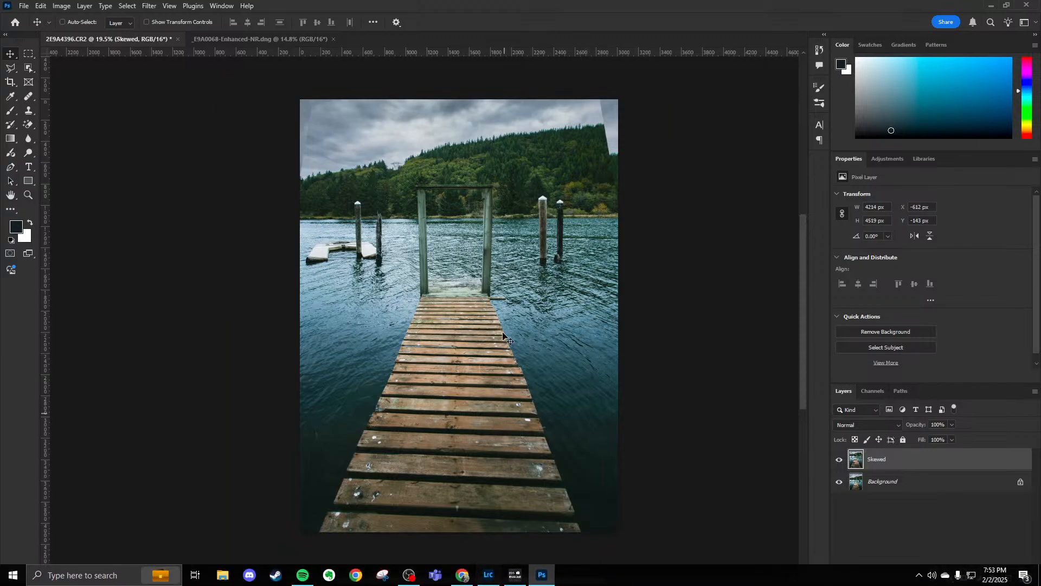
pyautogui.scroll(11, 459, 226)
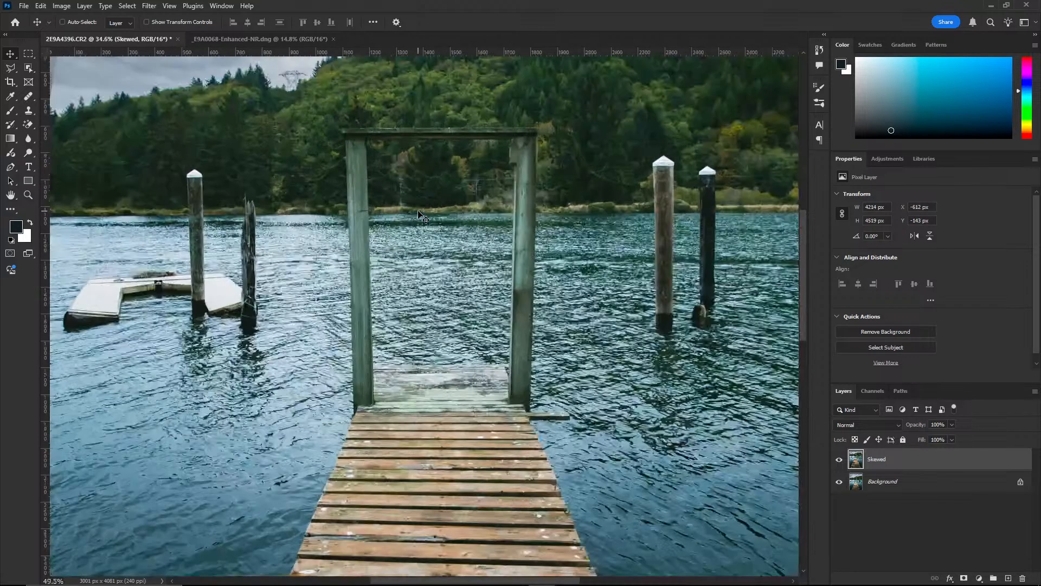
pyautogui.scroll(-1, 408, 207)
pyautogui.click(17, 71)
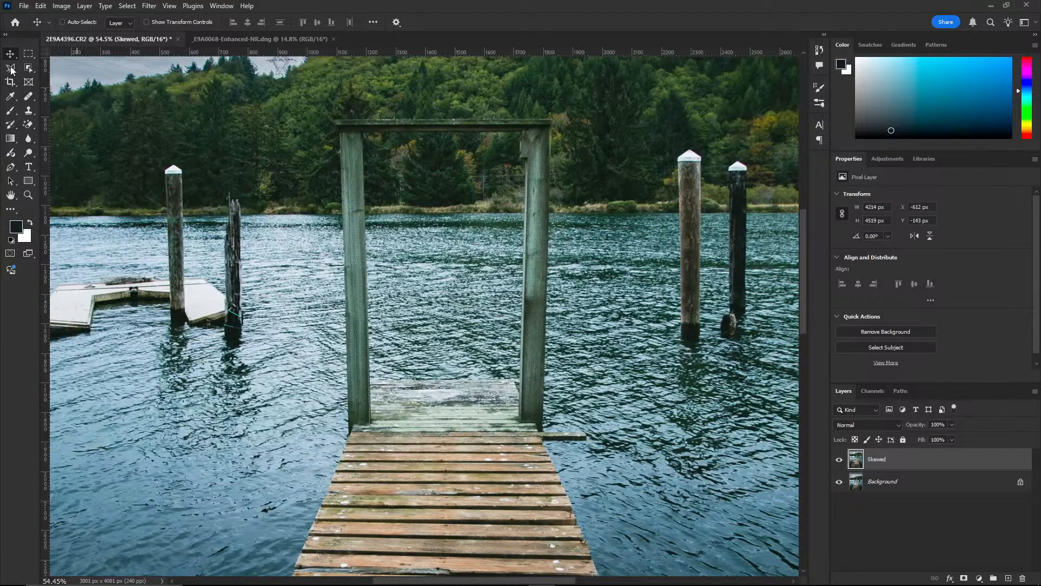
pyautogui.scroll(4, 348, 178)
pyautogui.scroll(-1, 352, 168)
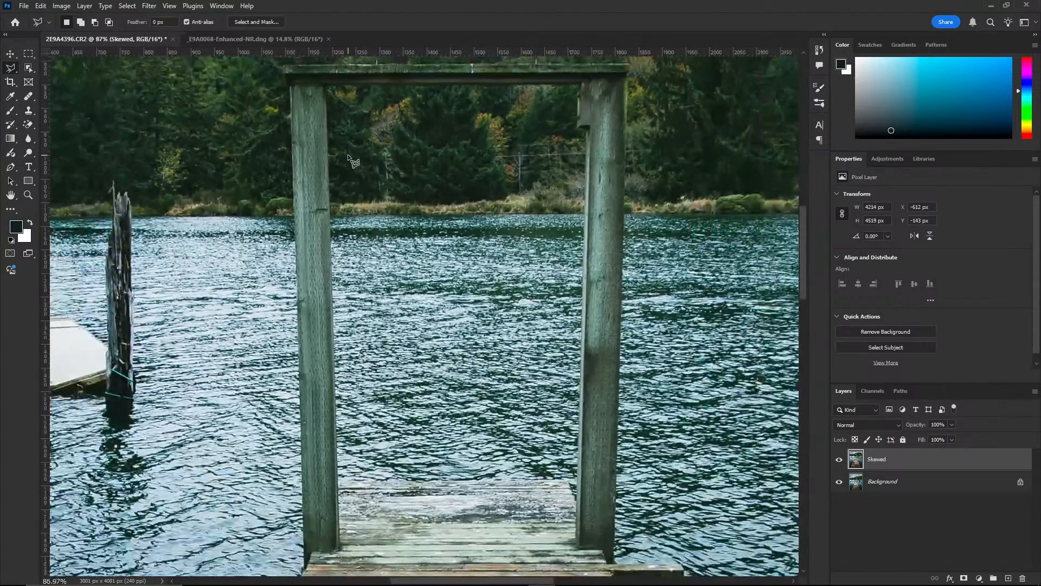
pyautogui.scroll(5, 314, 96)
pyautogui.scroll(1, 307, 97)
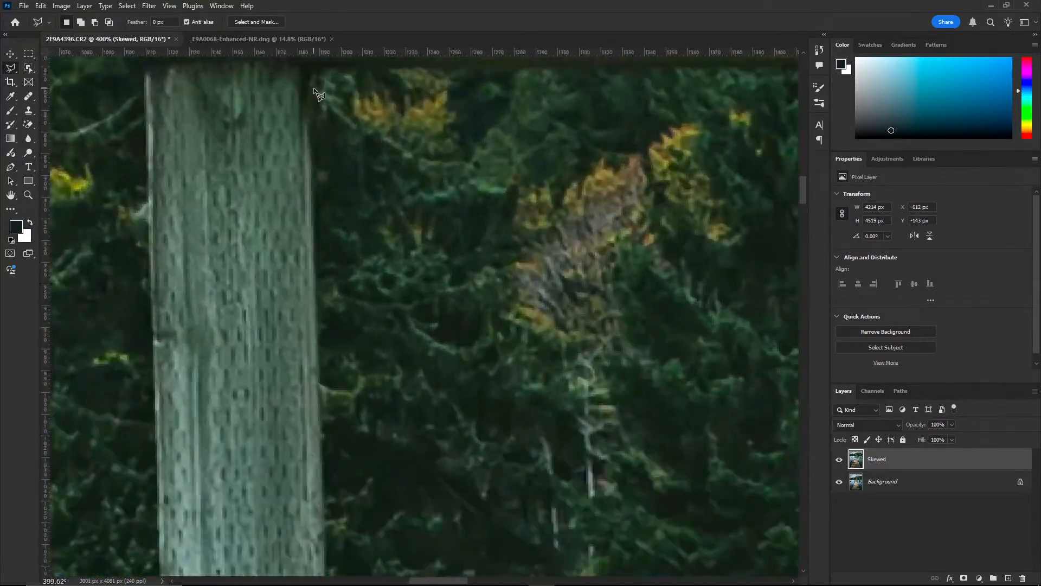
pyautogui.scroll(2, 802, 187)
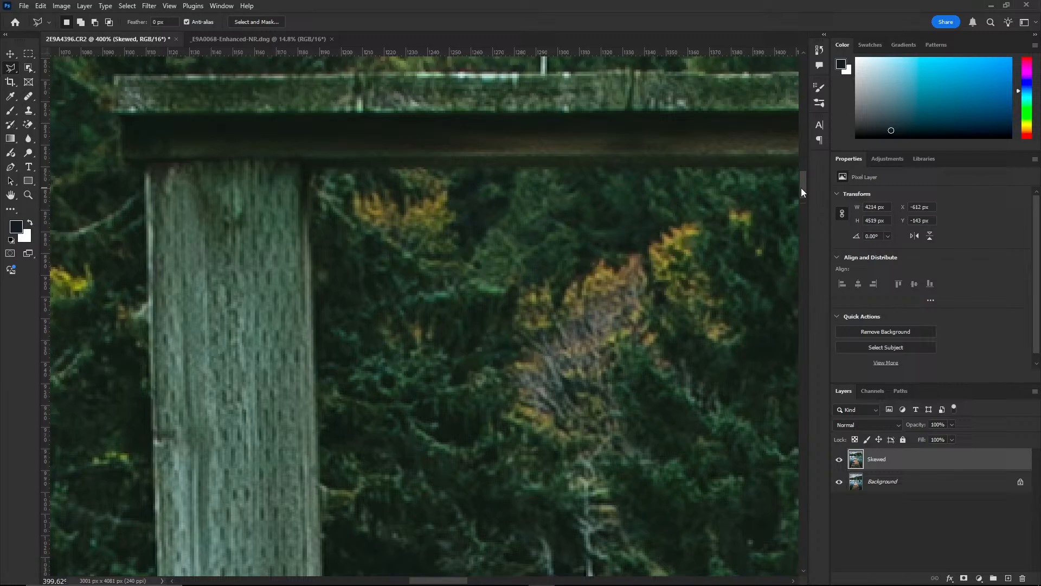
pyautogui.click(313, 170)
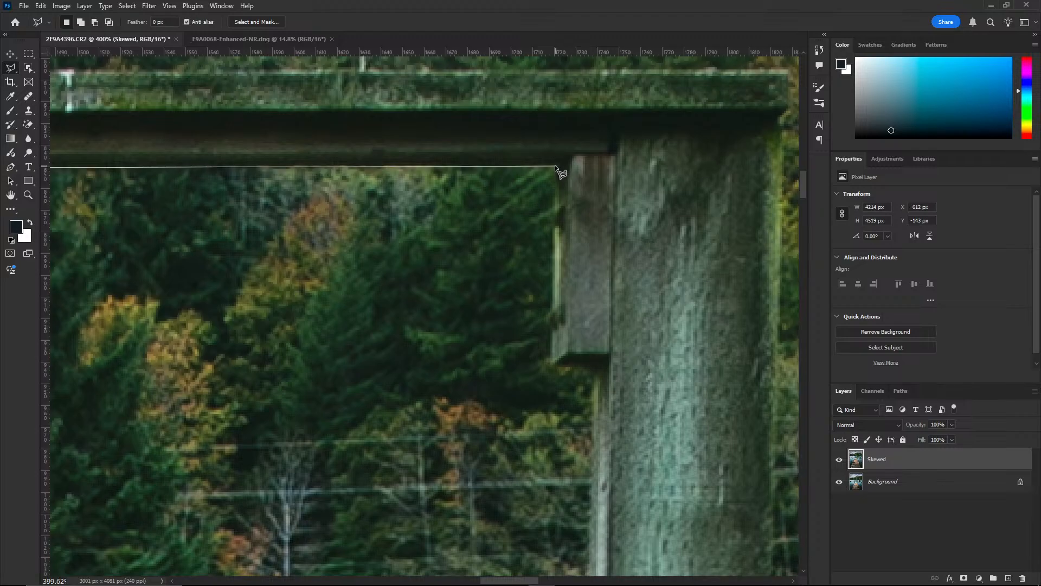
pyautogui.click(557, 167)
pyautogui.click(586, 365)
pyautogui.click(592, 375)
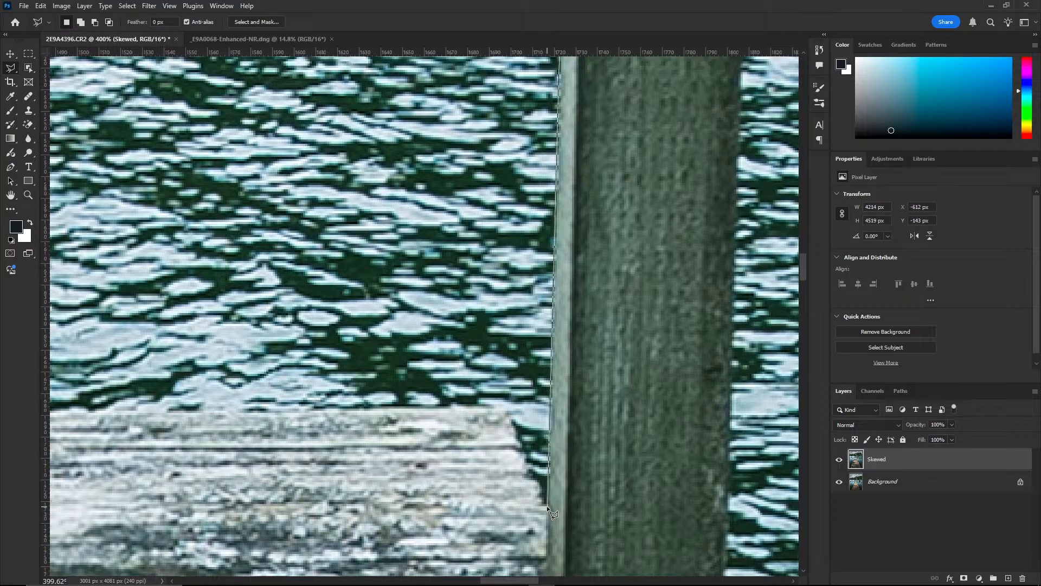
# - Continue the outline down the right post, across the weathered deck boards and up the left post, closing the gate opening selection
pyautogui.click(546, 506)
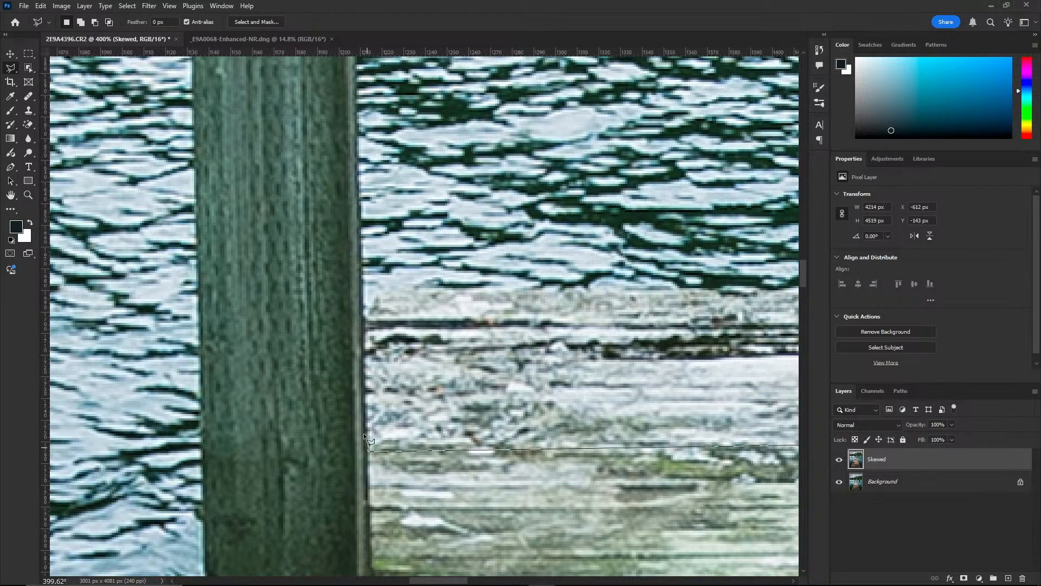
pyautogui.click(368, 450)
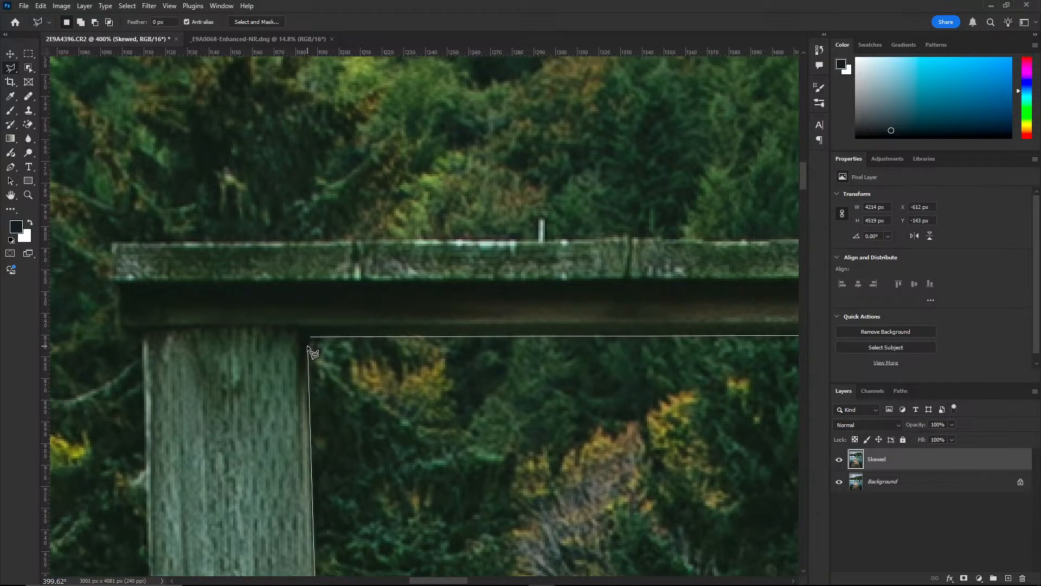
pyautogui.click(310, 336)
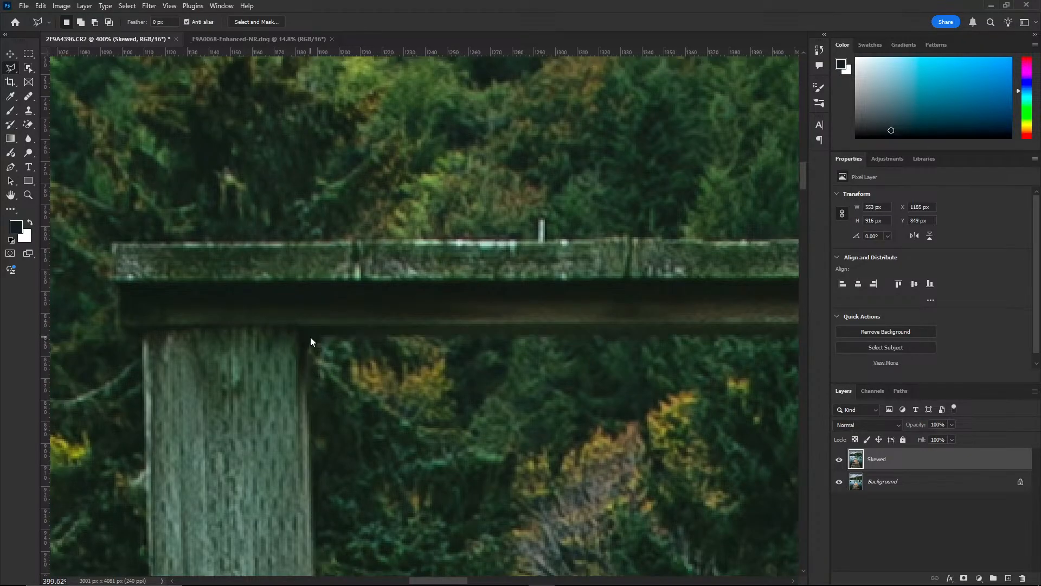
# - Delete the selected gate opening from the Skewed layer and deselect
pyautogui.scroll(-8, 487, 372)
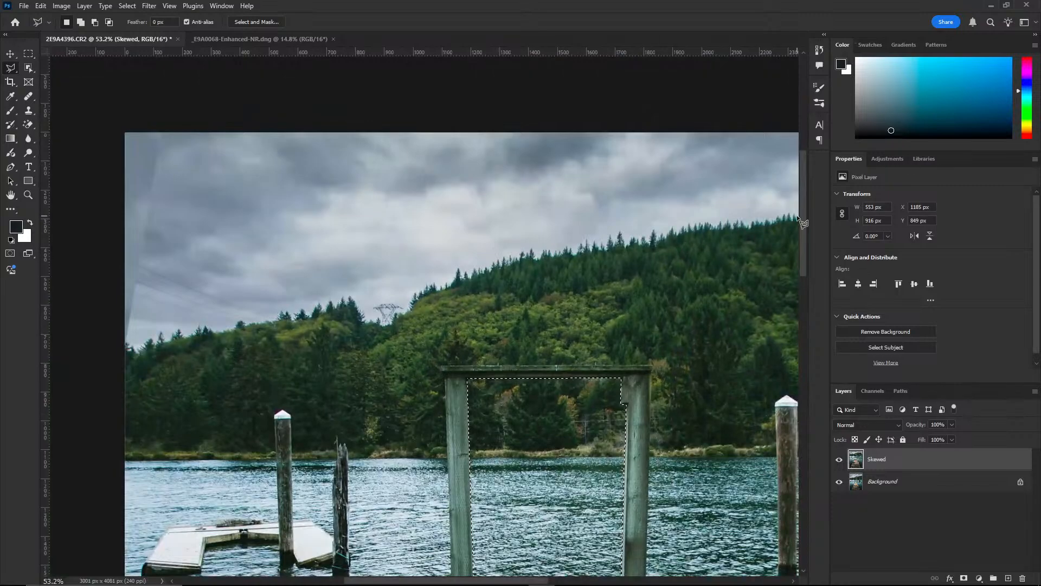
pyautogui.moveTo(804, 217); pyautogui.dragTo(804, 262)
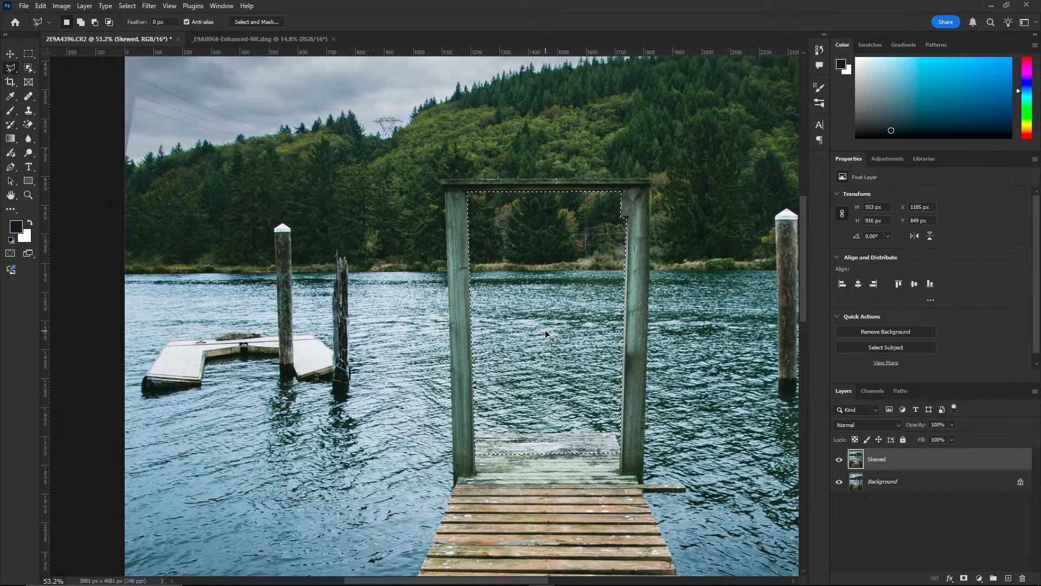
pyautogui.press('Delete')
pyautogui.hotkey('ctrl', 'd')
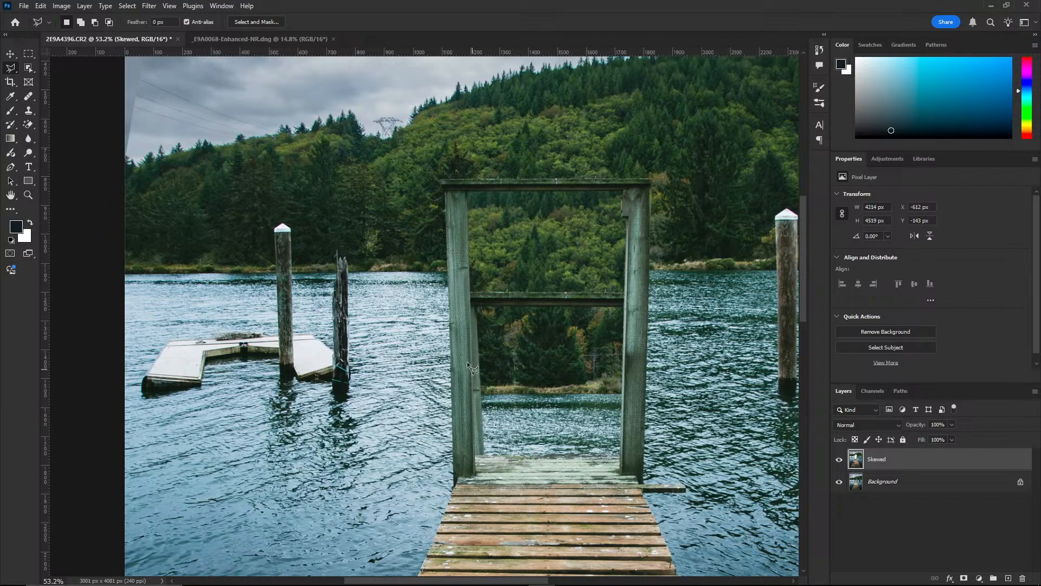
# - Duplicate the Background layer of _E9A0068-Enhanced-NR.dng and bring the copy into 2E9A4396.CR2 beneath the Skewed layer
pyautogui.scroll(-8, 571, 134)
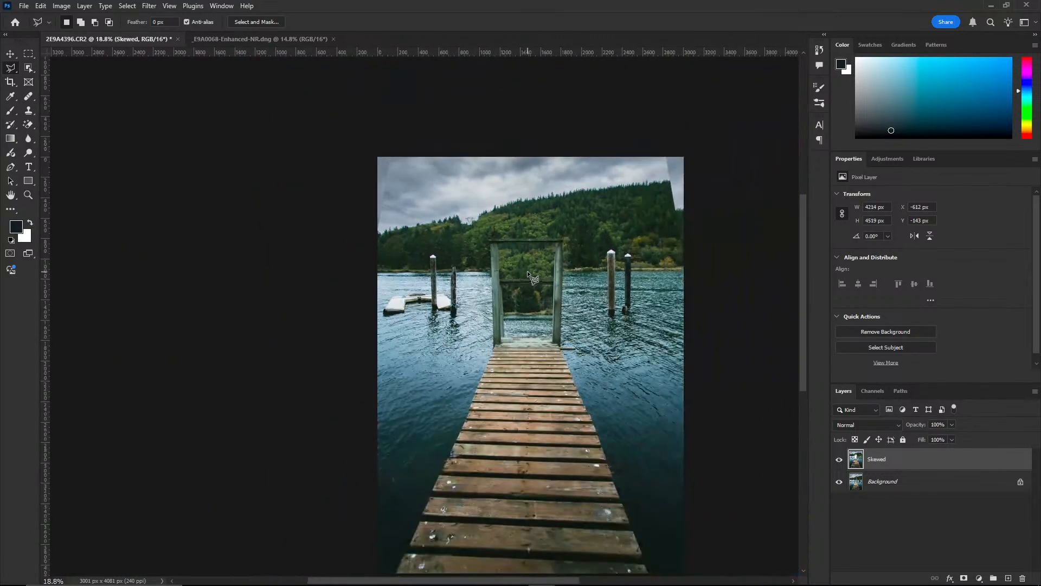
pyautogui.click(272, 40)
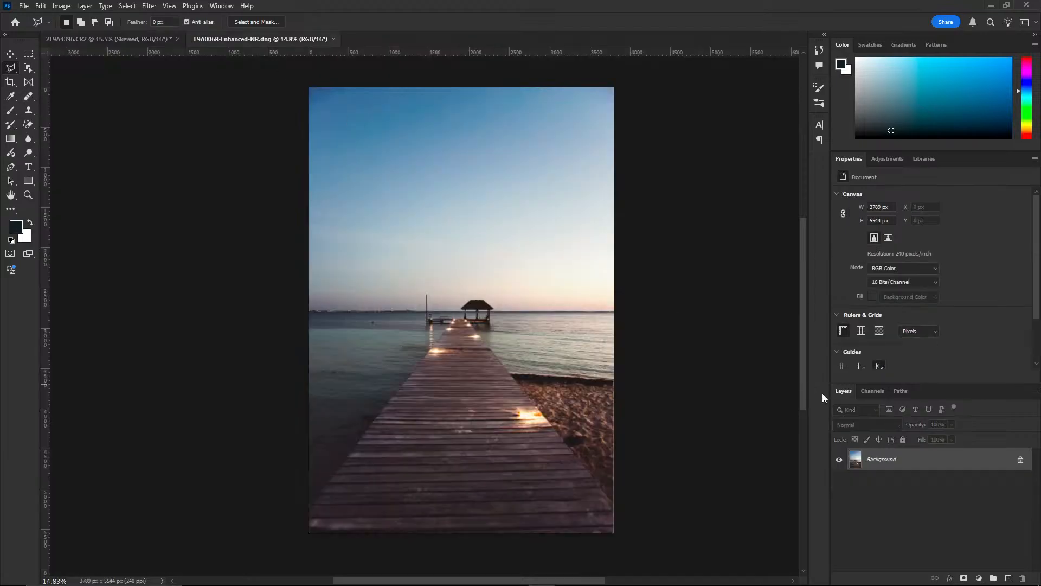
pyautogui.rightClick(881, 456)
pyautogui.click(912, 367)
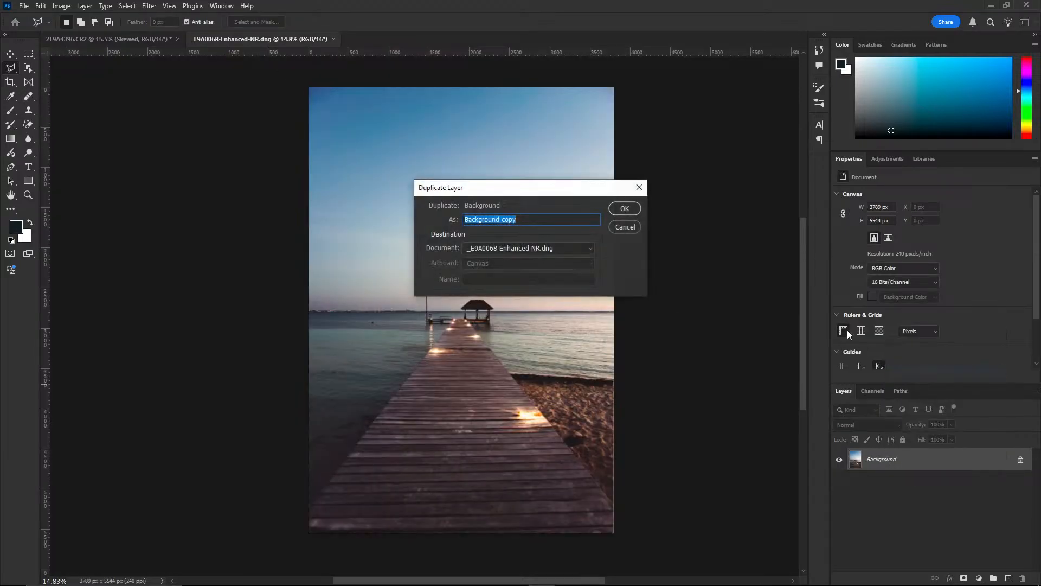
pyautogui.press('Return')
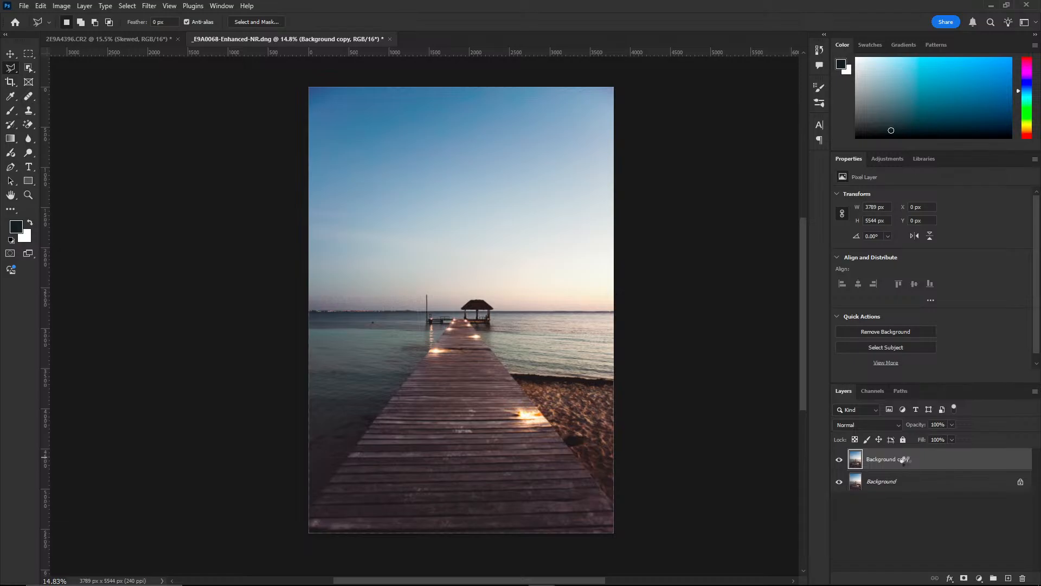
pyautogui.moveTo(131, 4); pyautogui.dragTo(663, 376)
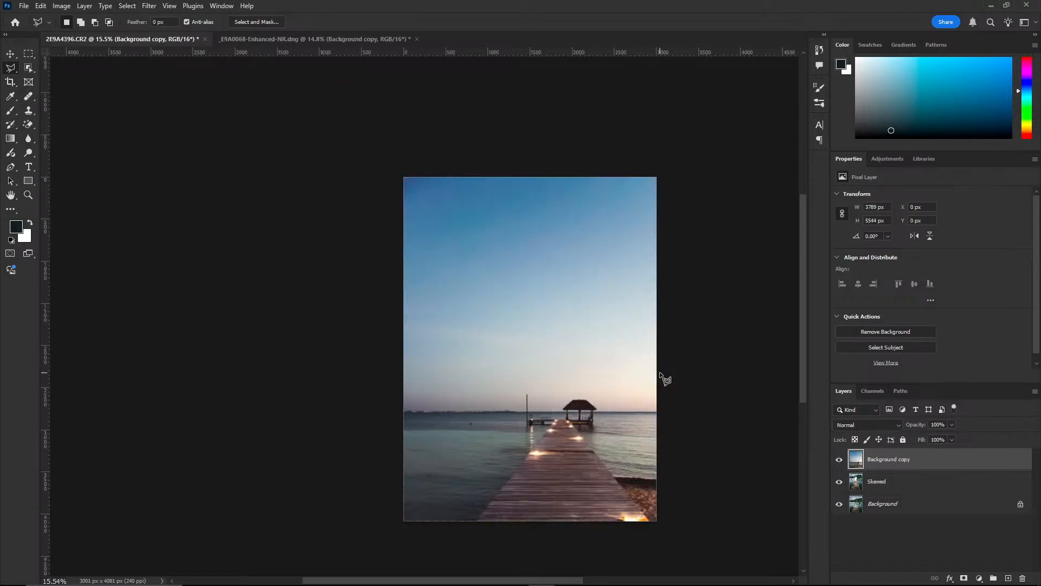
pyautogui.moveTo(879, 461); pyautogui.dragTo(879, 491)
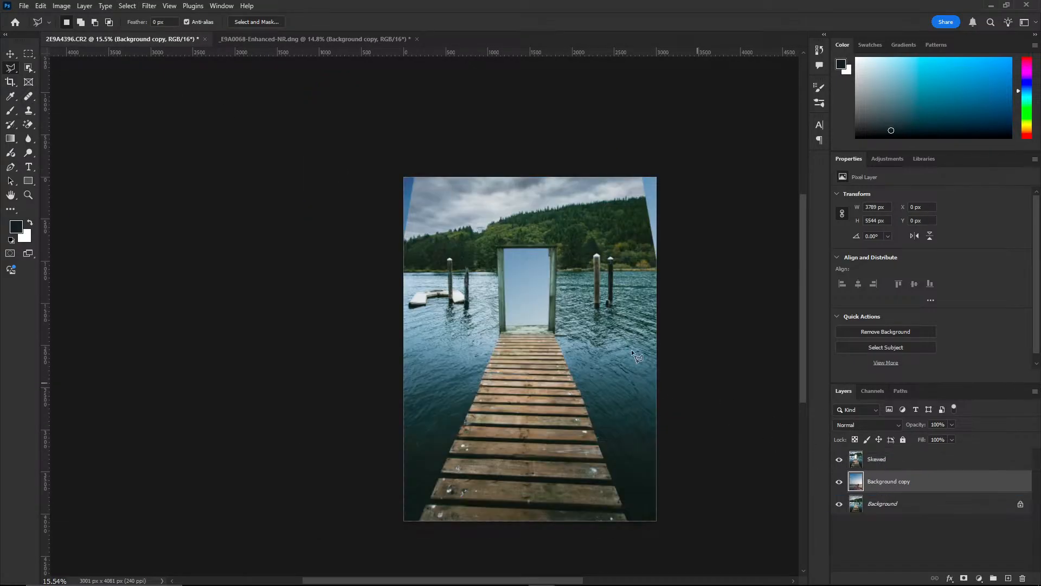
# - Free-transform the sunset pier layer to about 33.6% and position it behind the gate opening
pyautogui.hotkey('ctrl', 't')
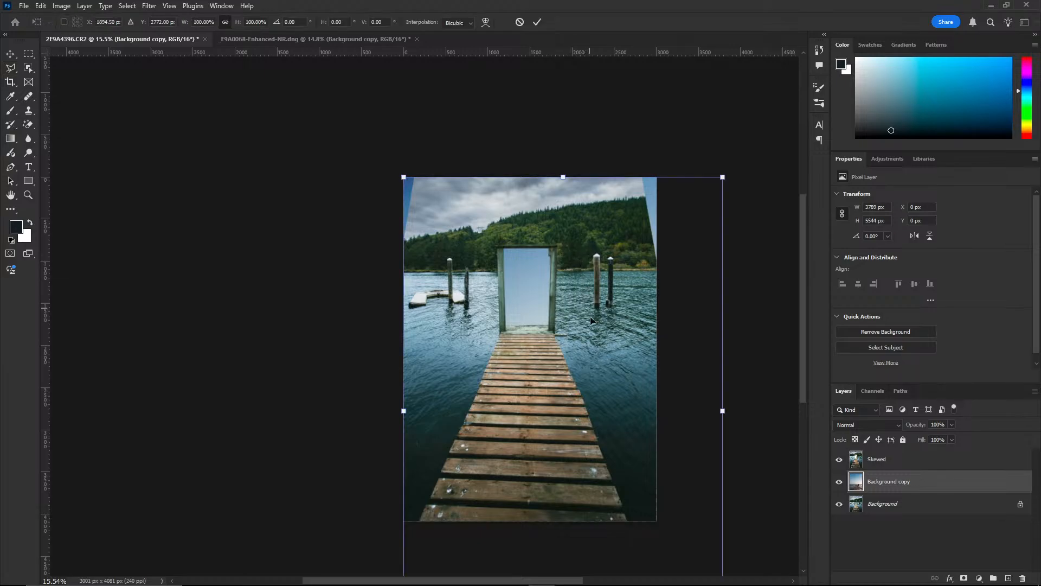
pyautogui.hotkey('ctrl', '-')
pyautogui.moveTo(611, 519); pyautogui.dragTo(509, 319)
# - Shrink the pier layer to about 22% and reposition it so the pier and hut sit centred inside the gate opening
pyautogui.scroll(5, 510, 319)
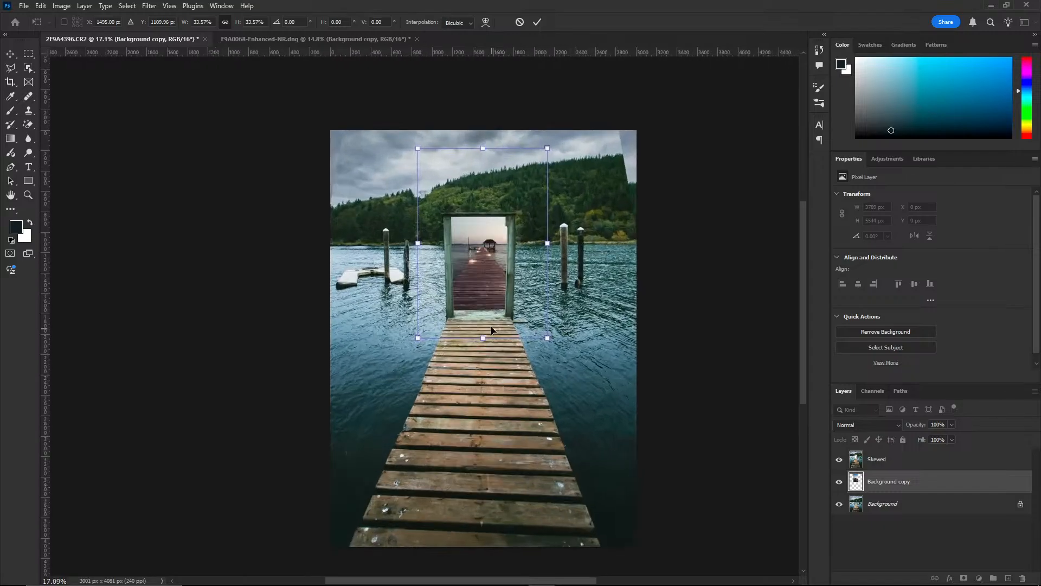
pyautogui.scroll(2, 447, 178)
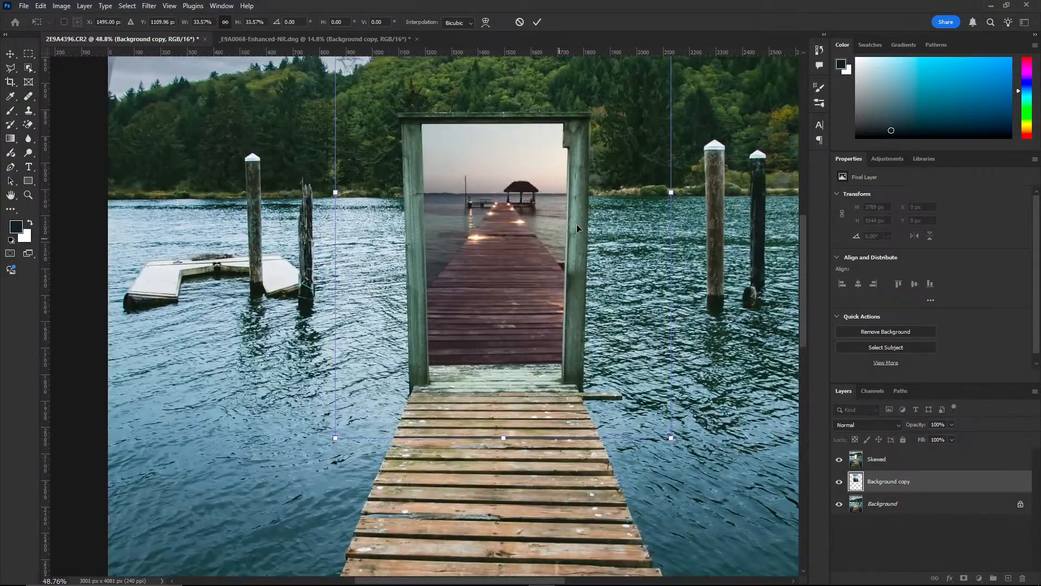
pyautogui.moveTo(806, 271); pyautogui.dragTo(805, 242)
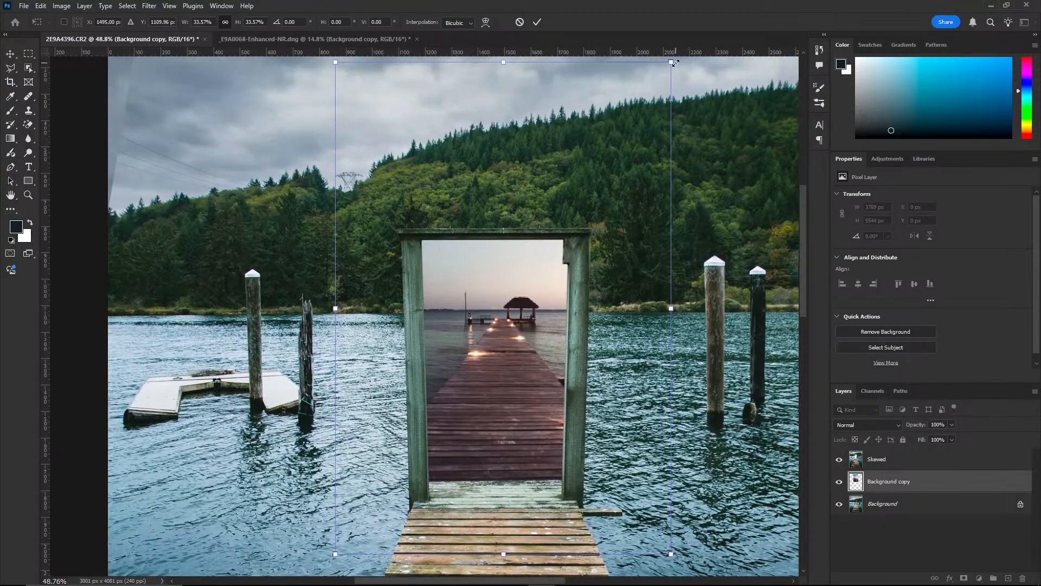
pyautogui.moveTo(675, 63); pyautogui.dragTo(590, 182)
pyautogui.moveTo(337, 182); pyautogui.dragTo(464, 211)
pyautogui.moveTo(459, 209); pyautogui.dragTo(458, 207)
pyautogui.moveTo(591, 255); pyautogui.dragTo(608, 231)
pyautogui.moveTo(538, 331); pyautogui.dragTo(533, 245)
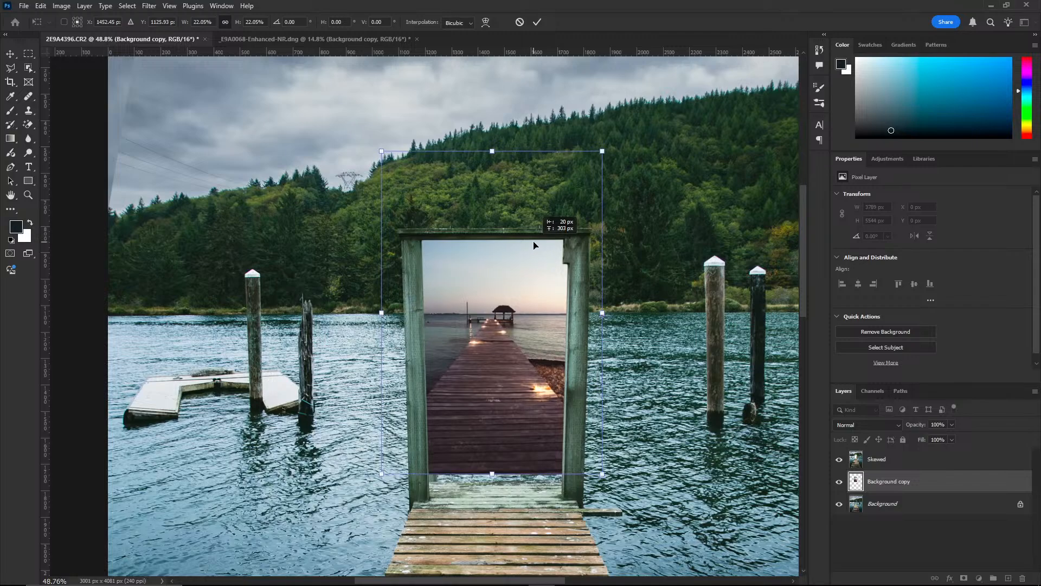
# - Enlarge the pier layer to about 24.2% and nudge it into alignment with the gate opening and the lake's waterline
pyautogui.moveTo(493, 476); pyautogui.dragTo(493, 504)
pyautogui.moveTo(487, 332); pyautogui.dragTo(488, 316)
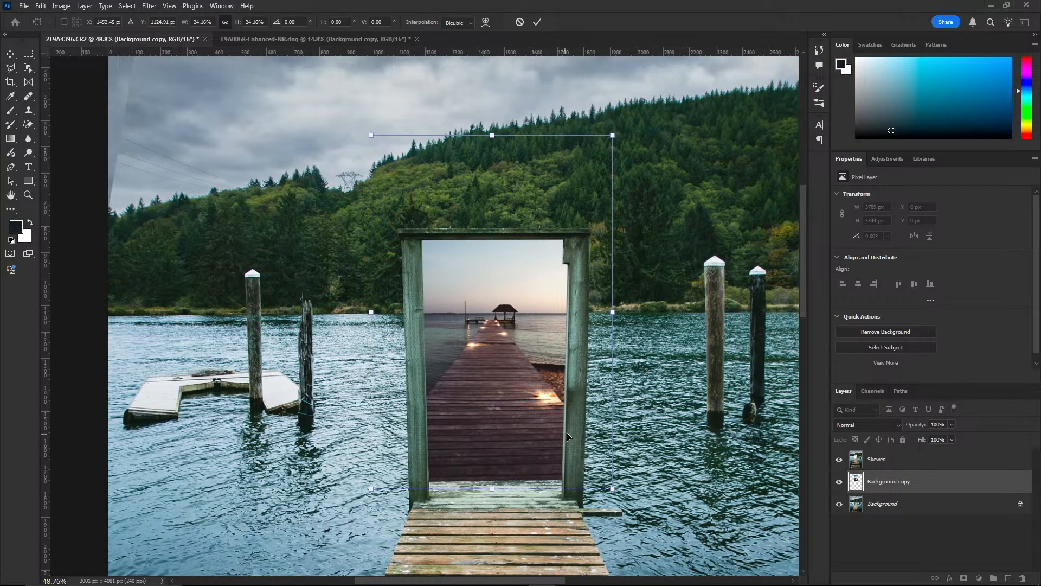
pyautogui.scroll(-5, 599, 453)
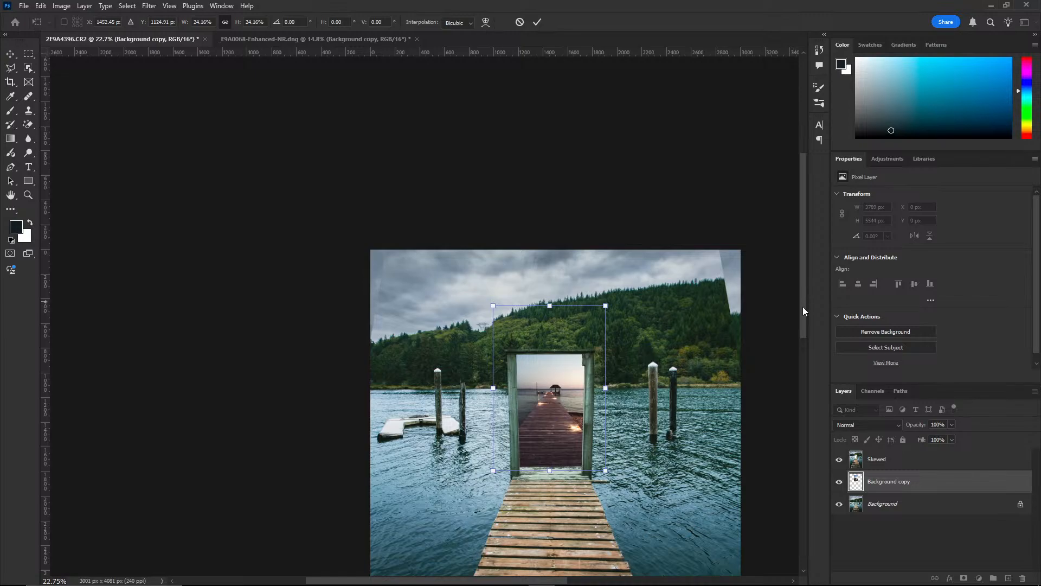
pyautogui.moveTo(803, 308); pyautogui.dragTo(776, 367)
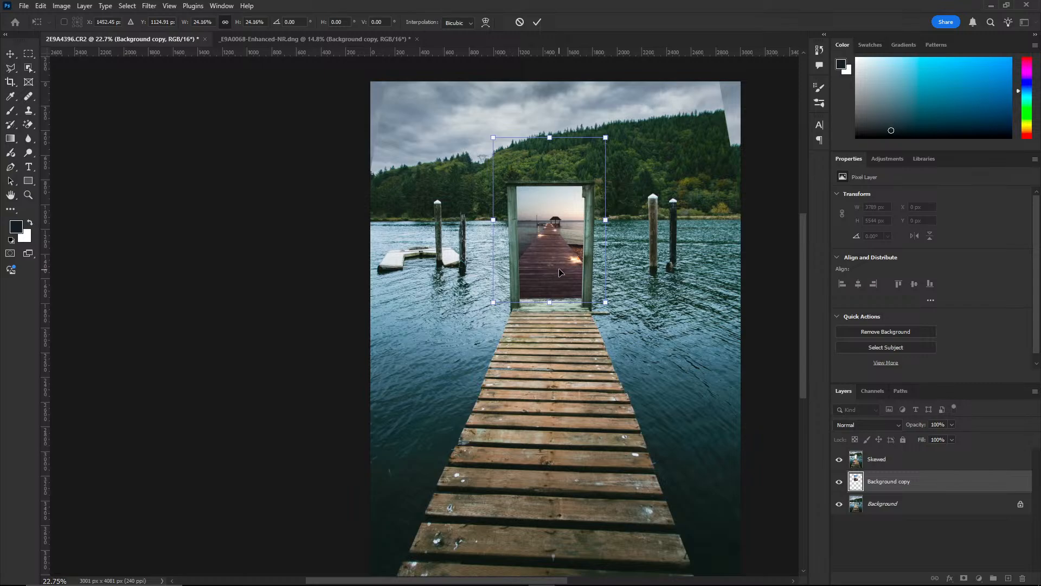
pyautogui.moveTo(560, 263)
pyautogui.mouseDown()
pyautogui.moveTo(559, 280)
pyautogui.moveTo(558, 262)
pyautogui.mouseUp()
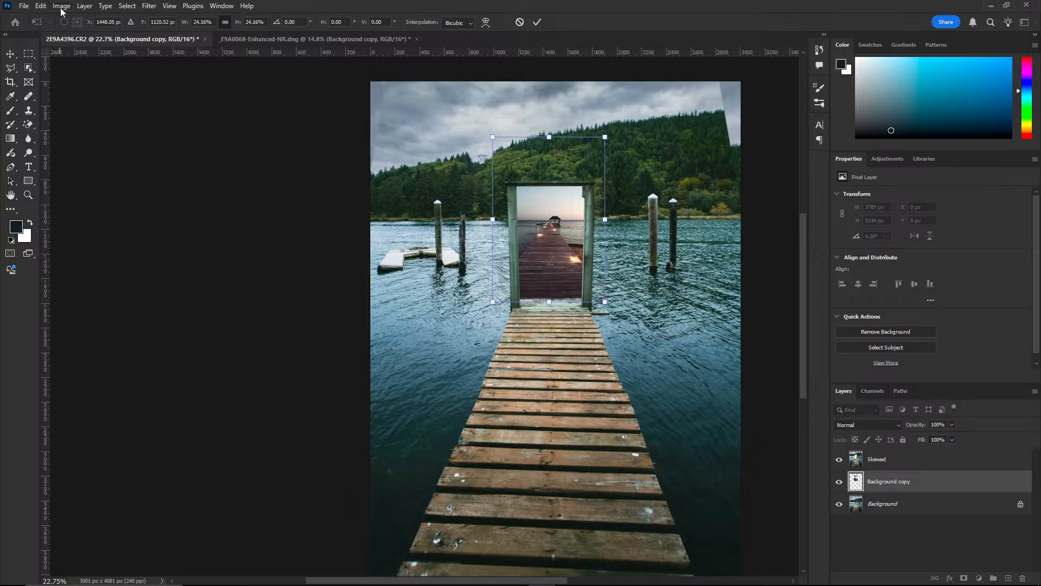
# - Skew the pier layer, pulling both lower corners inward to the gate posts' inner edges
pyautogui.click(40, 6)
pyautogui.moveTo(69, 278)
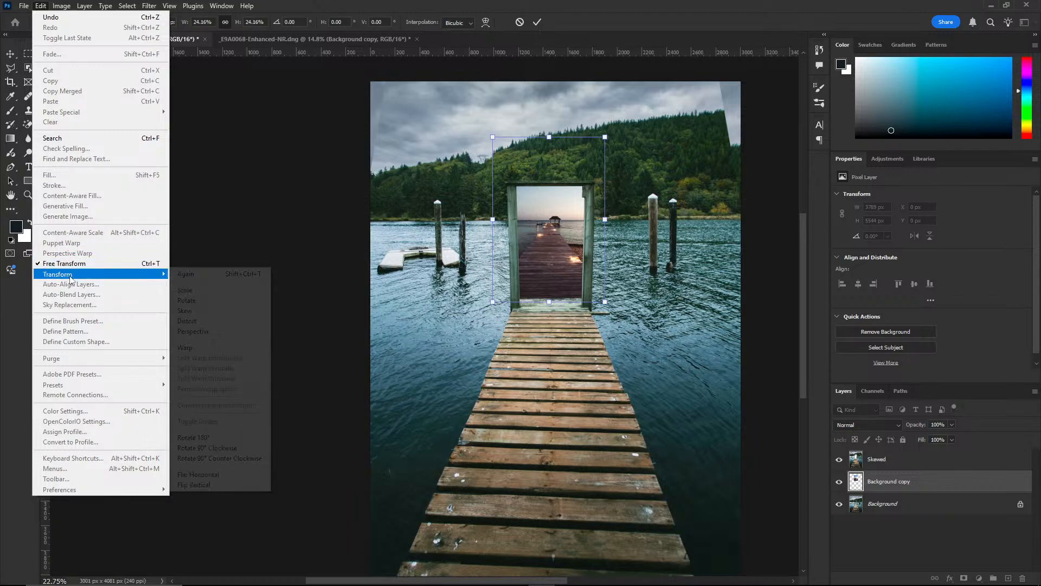
pyautogui.click(187, 310)
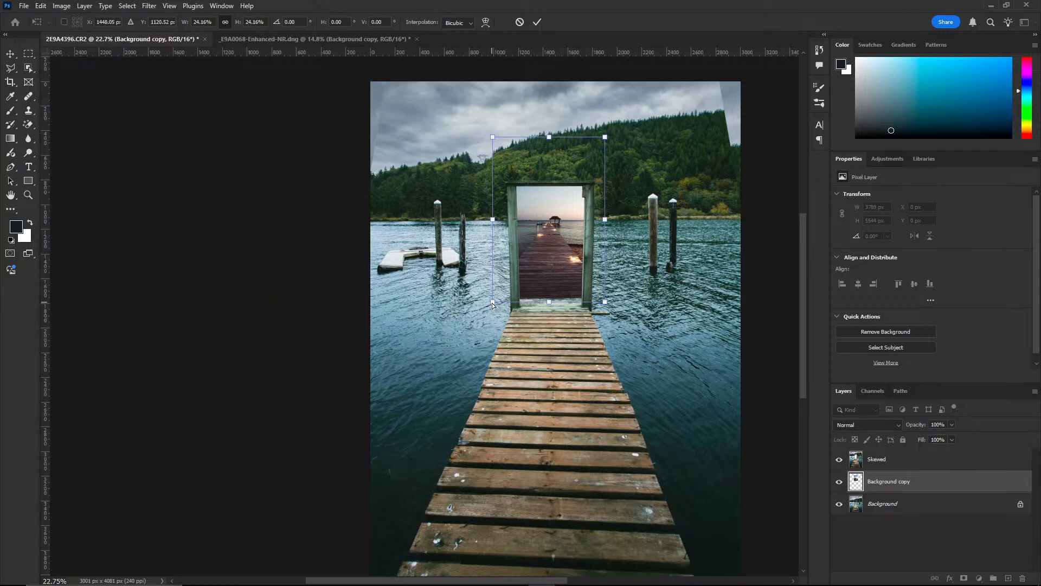
pyautogui.moveTo(493, 302); pyautogui.dragTo(519, 311)
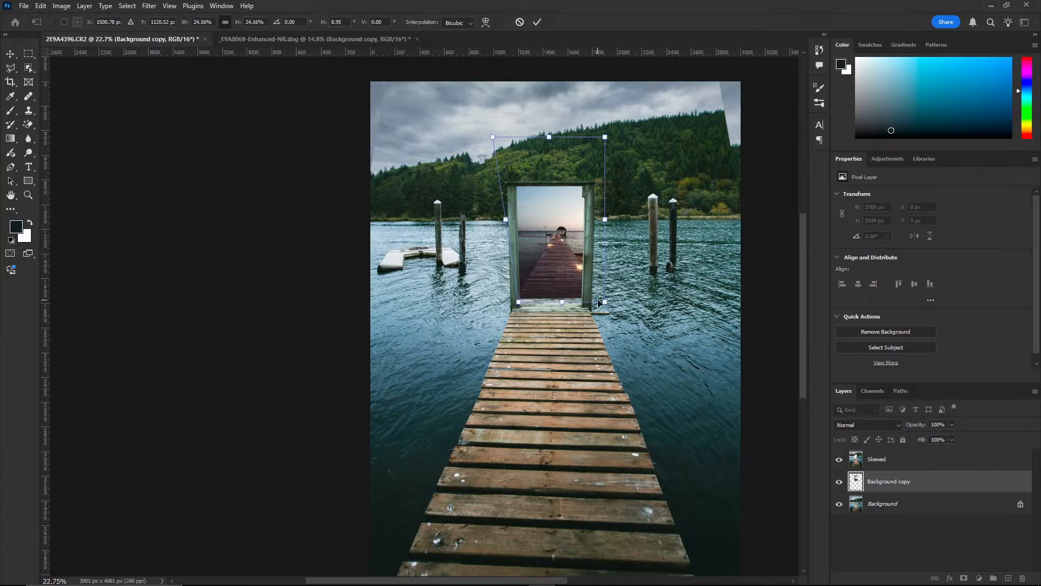
pyautogui.moveTo(604, 301); pyautogui.dragTo(580, 309)
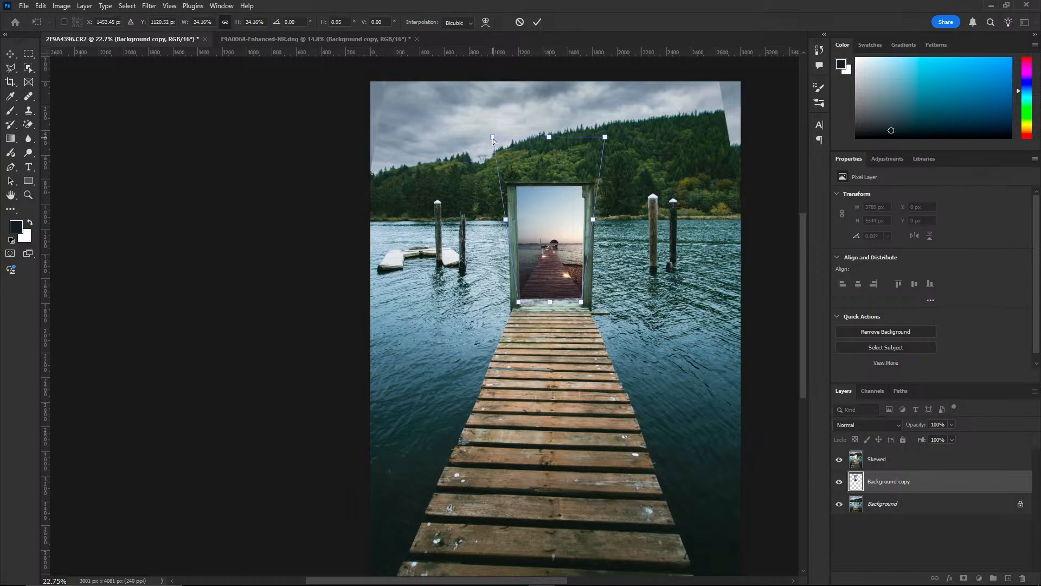
# - Stretch both upper corners of the pier layer upward and outward beyond the canvas, to about 31.2% width and 40.2% height
pyautogui.moveTo(493, 141); pyautogui.dragTo(473, 67)
pyautogui.moveTo(608, 139); pyautogui.dragTo(597, 61)
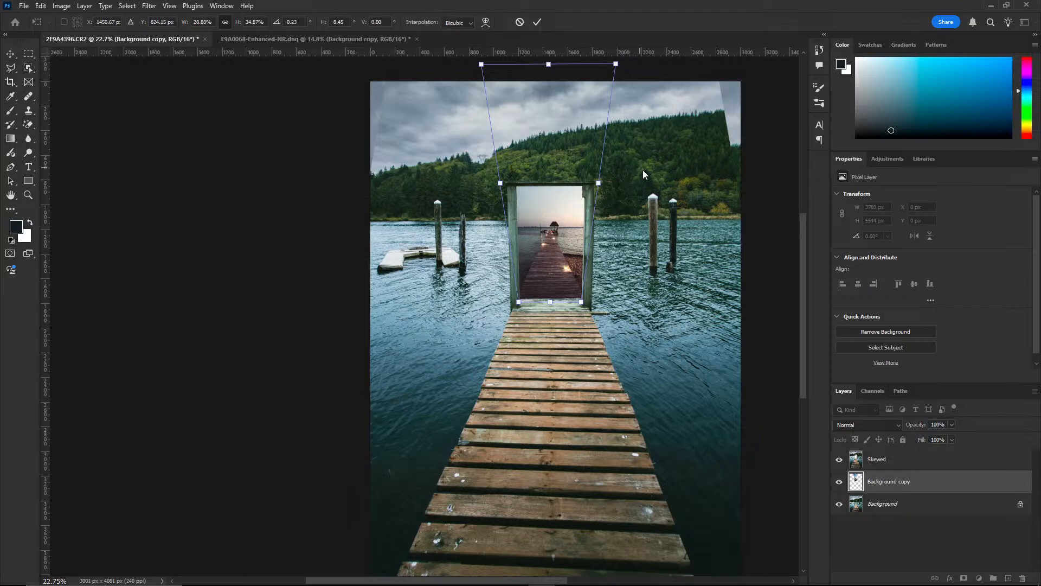
pyautogui.moveTo(802, 266); pyautogui.dragTo(799, 236)
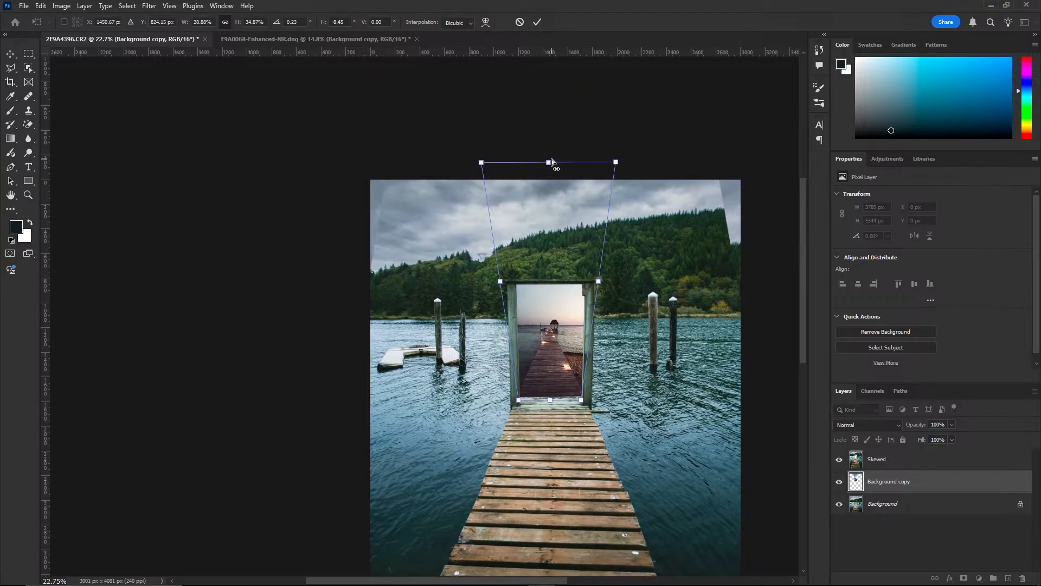
pyautogui.moveTo(619, 166); pyautogui.dragTo(622, 118)
pyautogui.moveTo(482, 162); pyautogui.dragTo(497, 128)
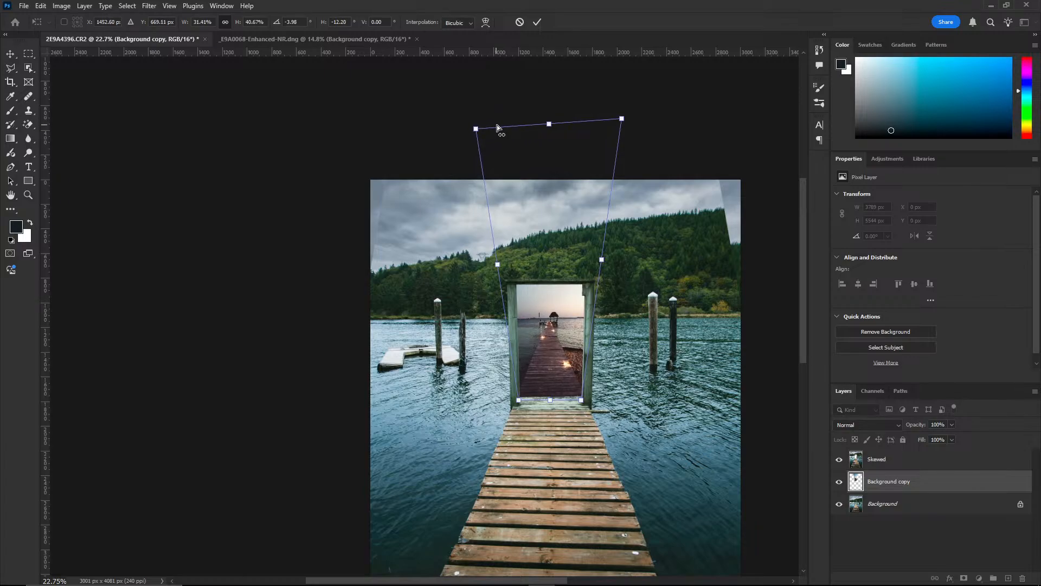
pyautogui.moveTo(621, 126); pyautogui.dragTo(621, 126)
# - Fine-tune both upper corners of the pier layer to level its upper edge, at about 30.7% width and 39.9% height
pyautogui.scroll(5, 525, 353)
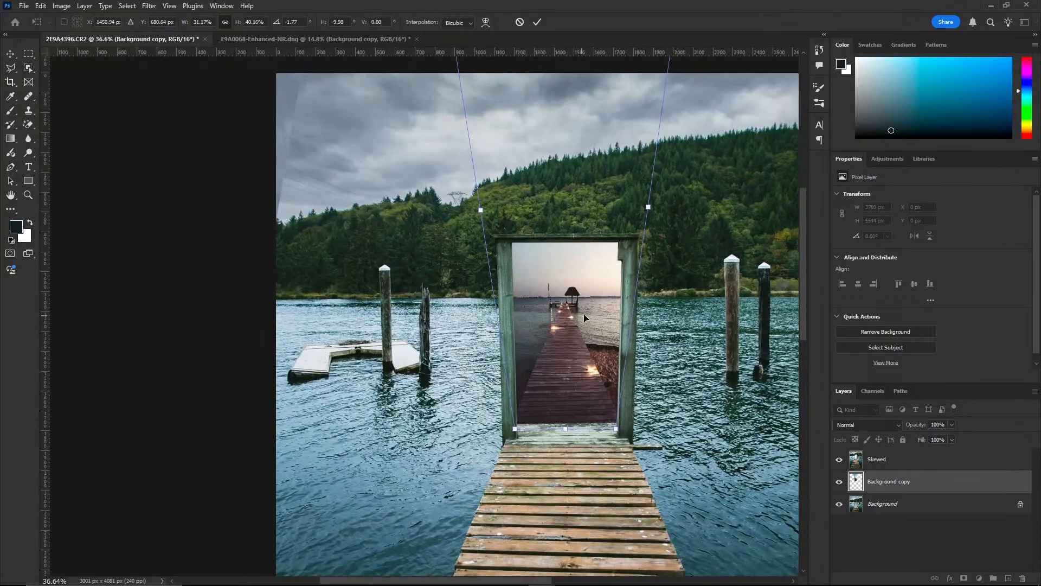
pyautogui.scroll(-2, 595, 311)
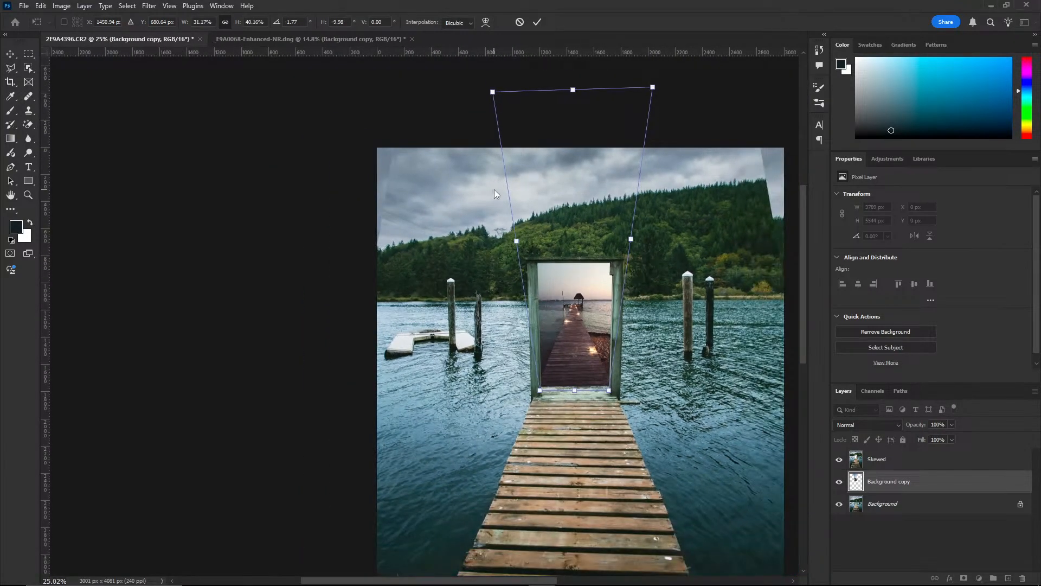
pyautogui.moveTo(493, 93); pyautogui.dragTo(495, 95)
pyautogui.moveTo(655, 93); pyautogui.dragTo(654, 94)
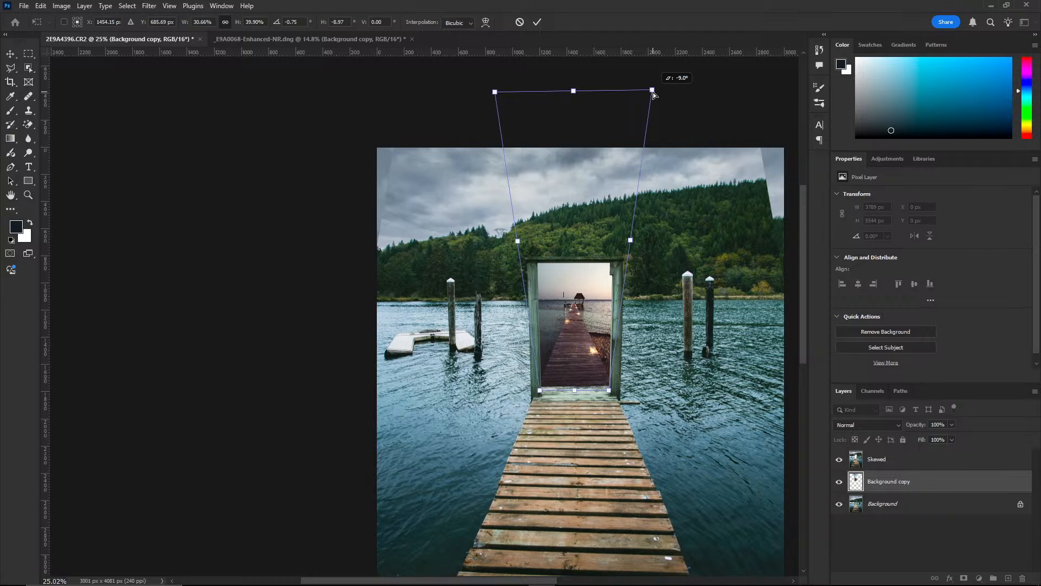
# - Nudge the pier layer down about 4 px within the gate opening after checking its perspective against the whole dock
pyautogui.scroll(-3, 633, 411)
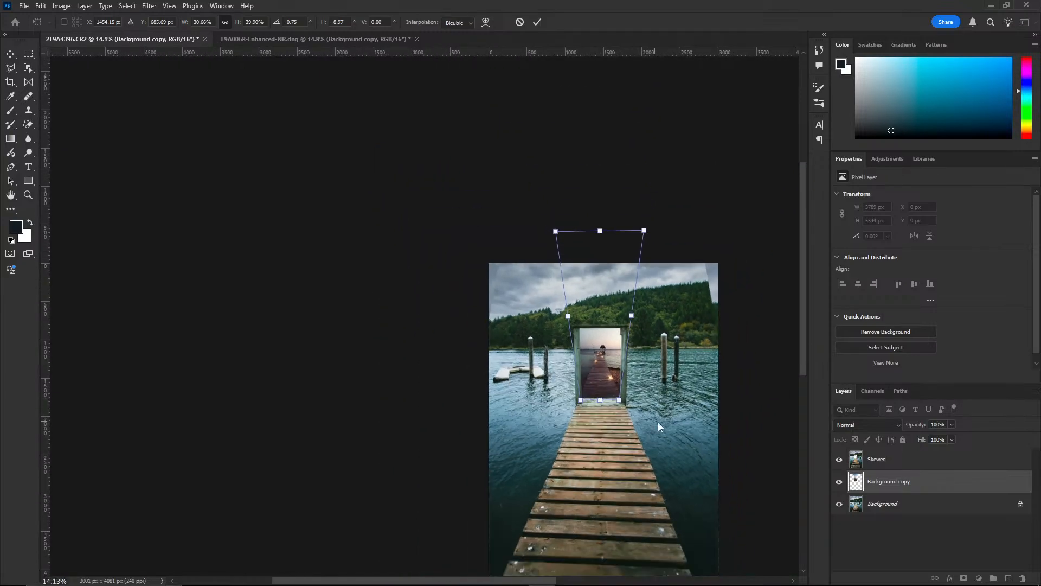
pyautogui.moveTo(803, 284); pyautogui.dragTo(804, 317)
pyautogui.scroll(2, 654, 300)
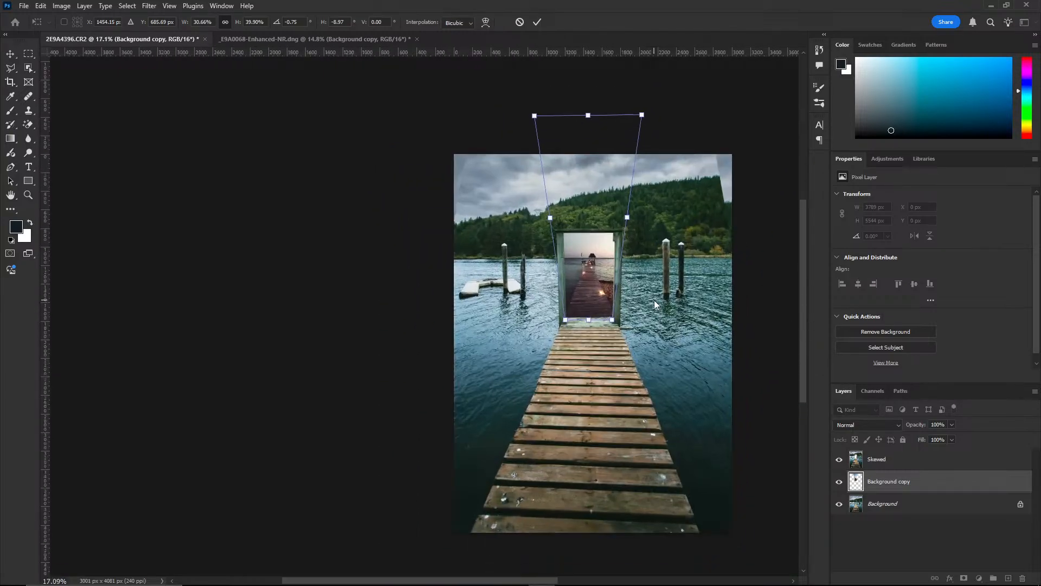
pyautogui.scroll(1, 650, 303)
pyautogui.scroll(-2, 622, 277)
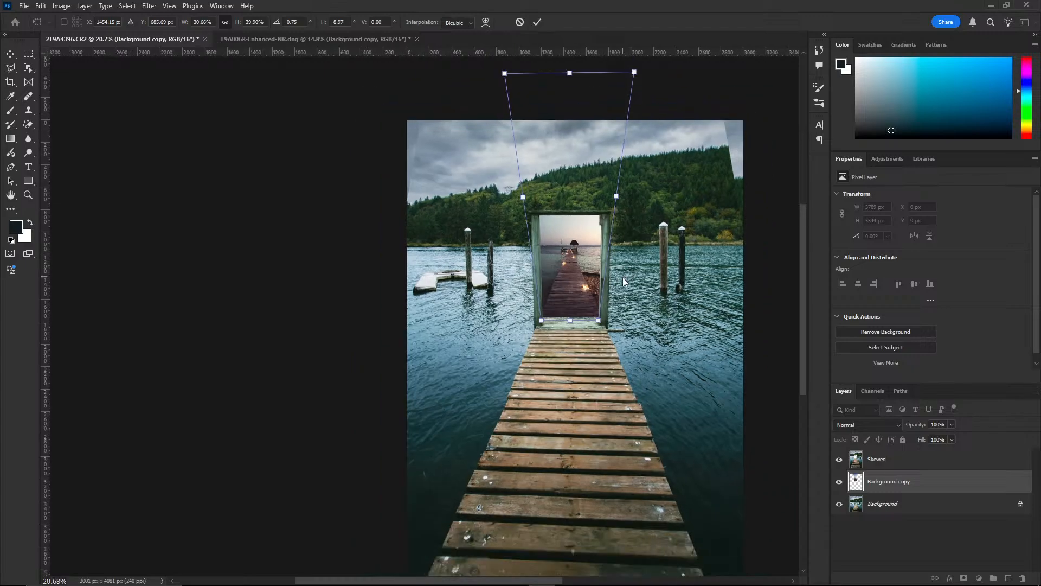
pyautogui.scroll(-1, 651, 320)
pyautogui.scroll(2, 652, 322)
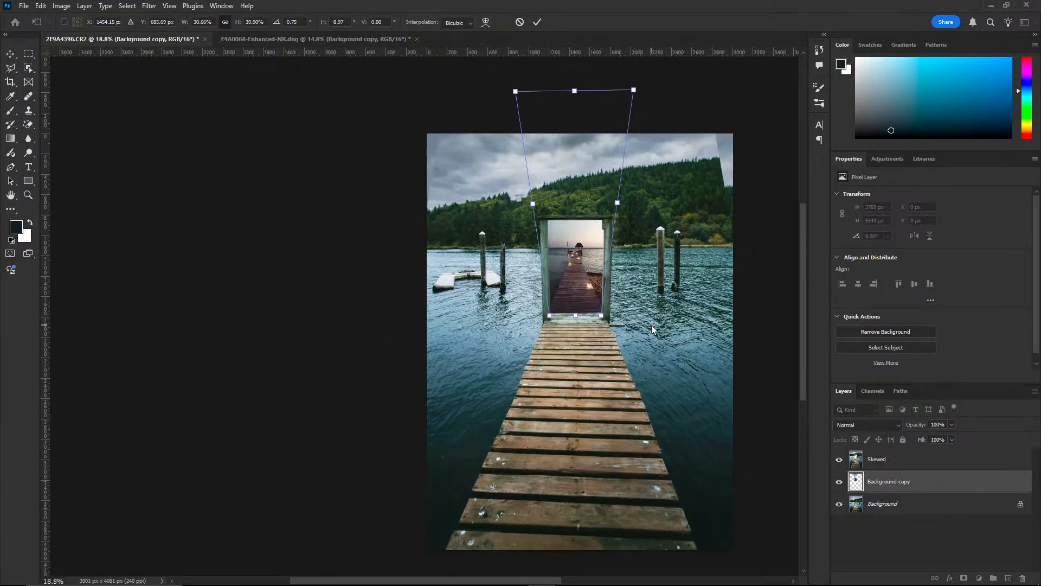
pyautogui.scroll(1, 631, 325)
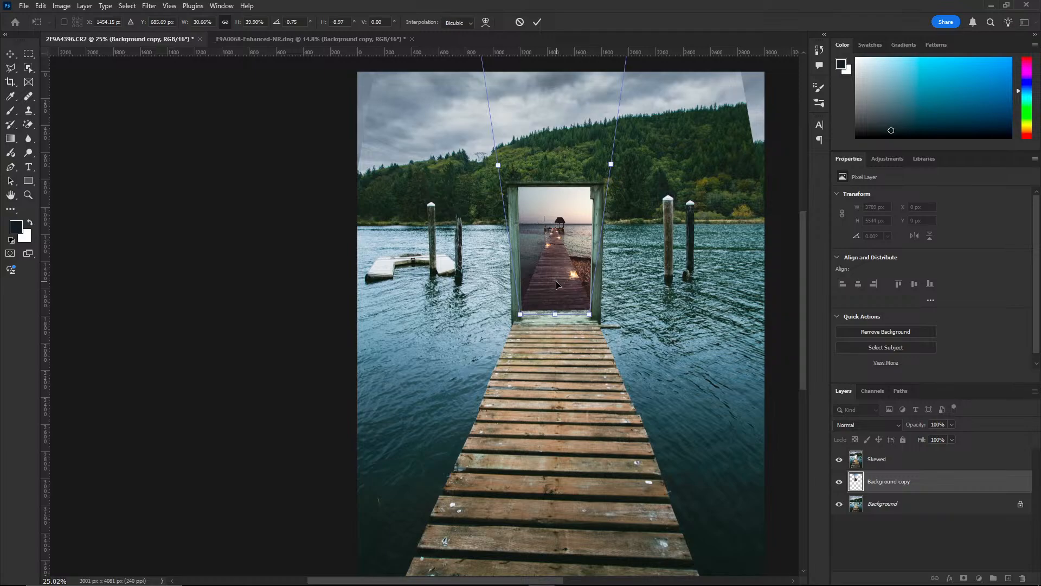
pyautogui.moveTo(557, 283); pyautogui.dragTo(557, 284)
pyautogui.moveTo(802, 278); pyautogui.dragTo(805, 262)
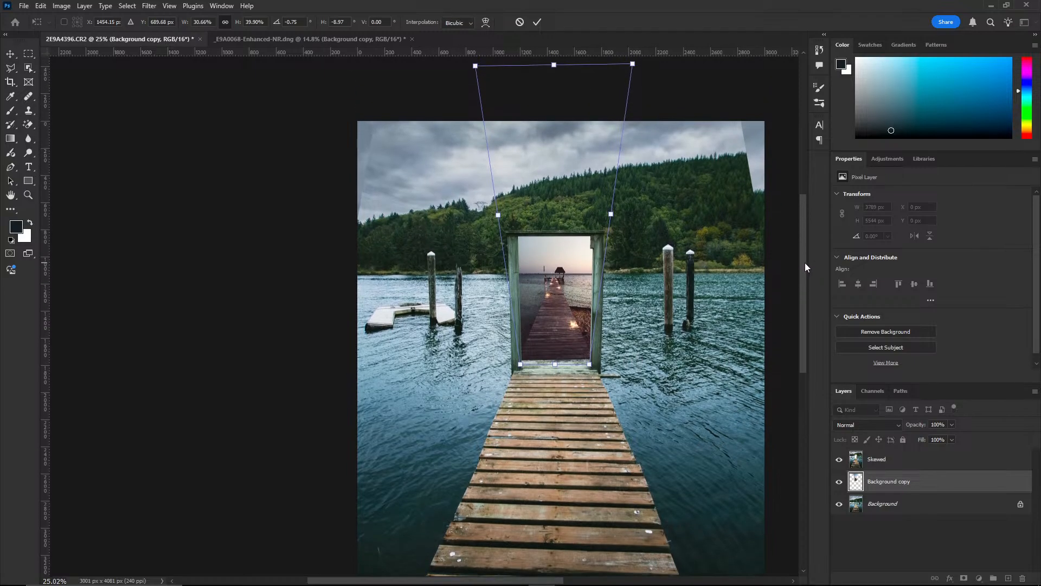
# - Apply the pier layer's transform and add a Hue/Saturation adjustment layer directly above it
pyautogui.click(888, 160)
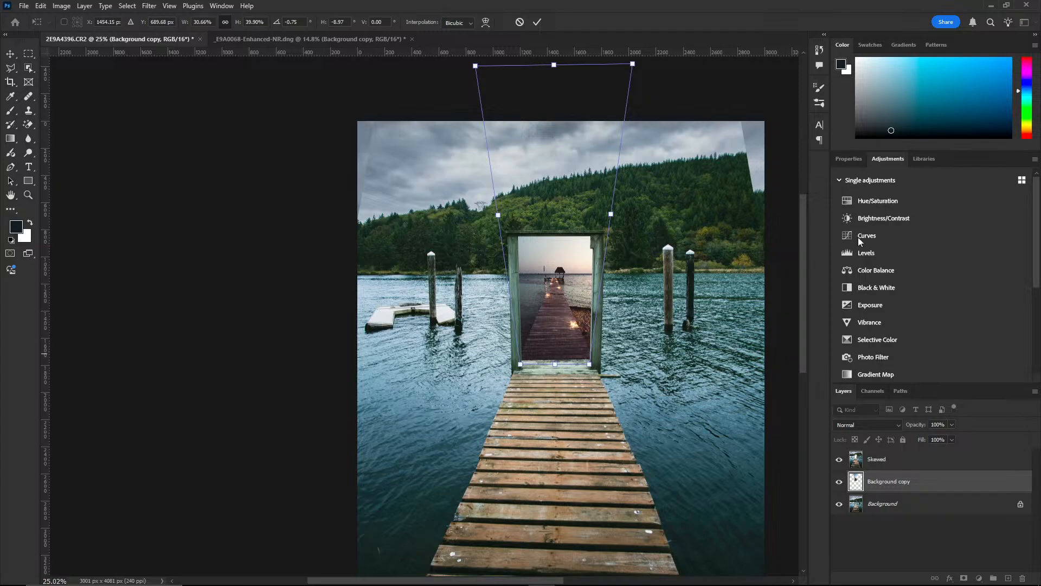
pyautogui.press('Return')
pyautogui.press('l')
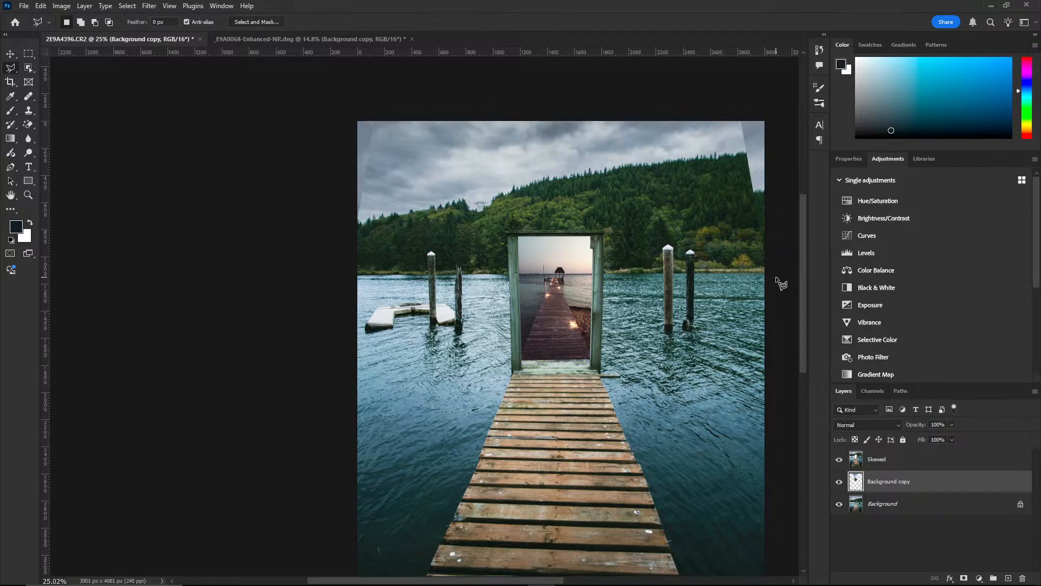
pyautogui.click(870, 200)
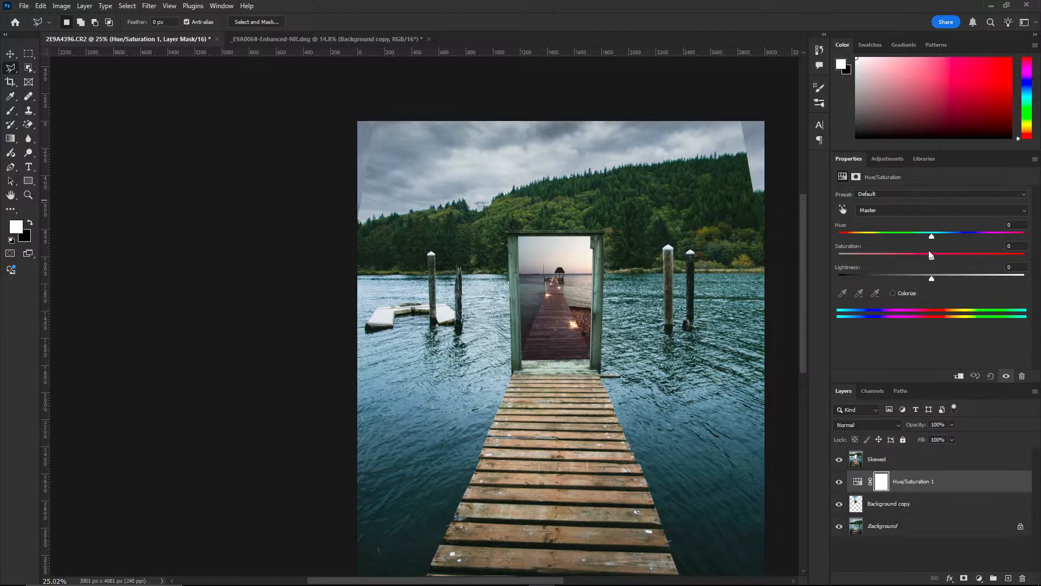
# - Boost the saturation of the doorway's dock picture in the Hue/Saturation layer to slightly under +45, with lightness at 0
pyautogui.moveTo(932, 260); pyautogui.dragTo(978, 258)
pyautogui.moveTo(932, 281)
pyautogui.mouseDown()
pyautogui.moveTo(947, 280)
pyautogui.moveTo(919, 289)
pyautogui.mouseUp()
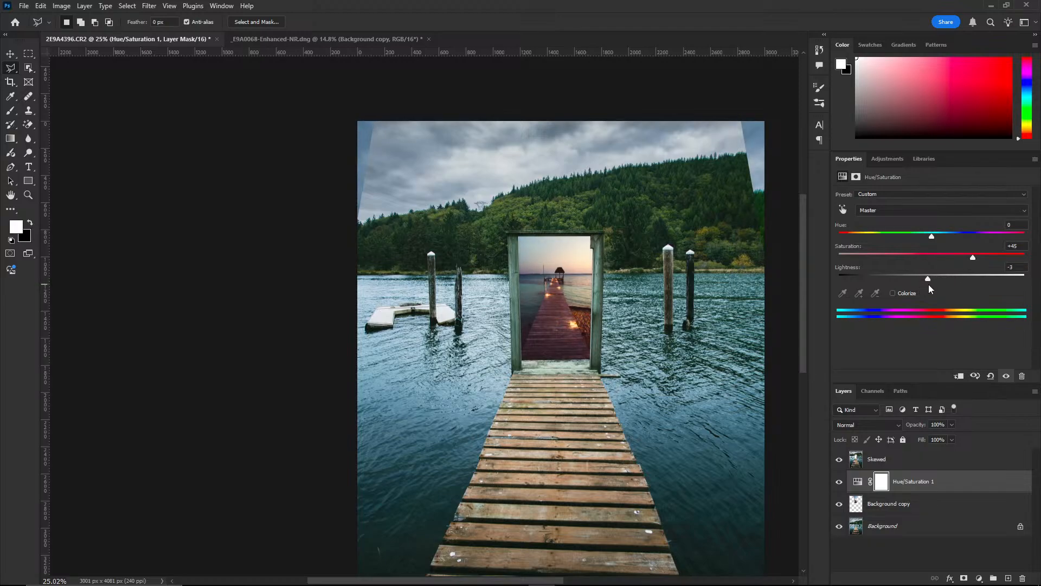
pyautogui.moveTo(928, 285)
pyautogui.mouseDown()
pyautogui.moveTo(915, 286)
pyautogui.moveTo(931, 285)
pyautogui.mouseUp()
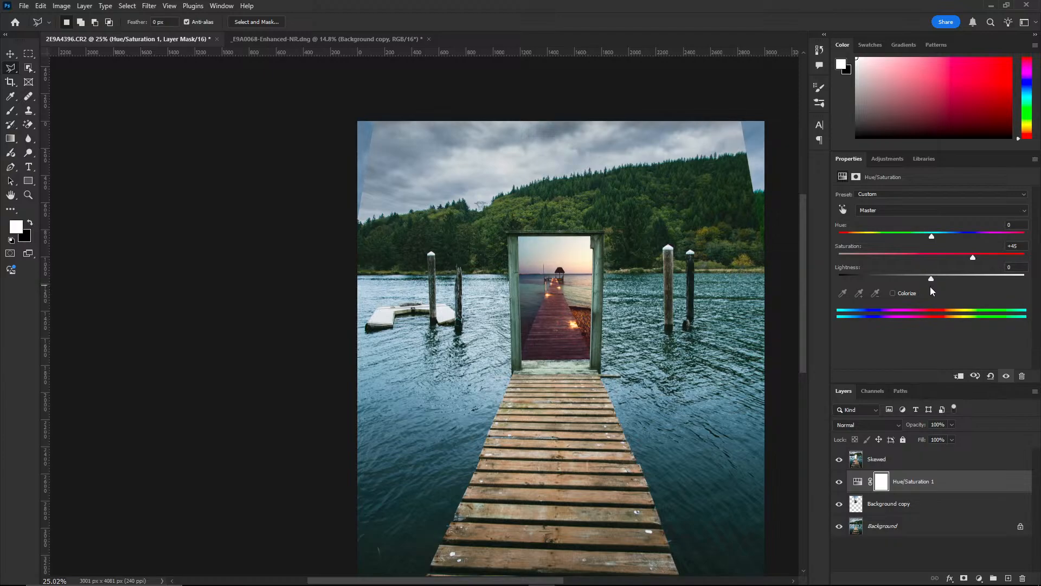
pyautogui.moveTo(973, 259); pyautogui.dragTo(967, 261)
# - Add a Brightness/Contrast adjustment layer above Hue/Saturation 1 and set brightness to 33 and contrast to 15
pyautogui.click(896, 158)
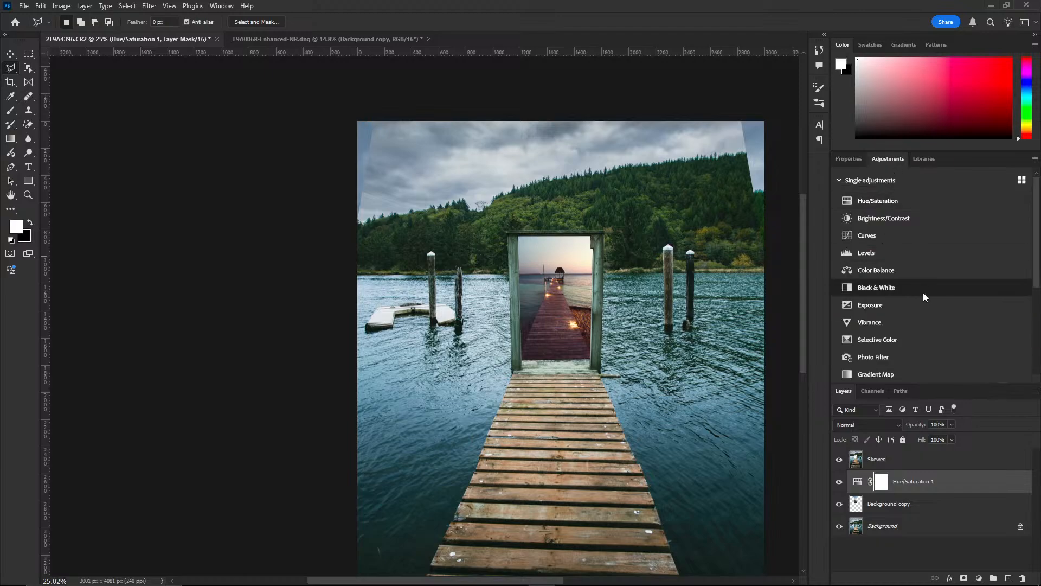
pyautogui.click(901, 219)
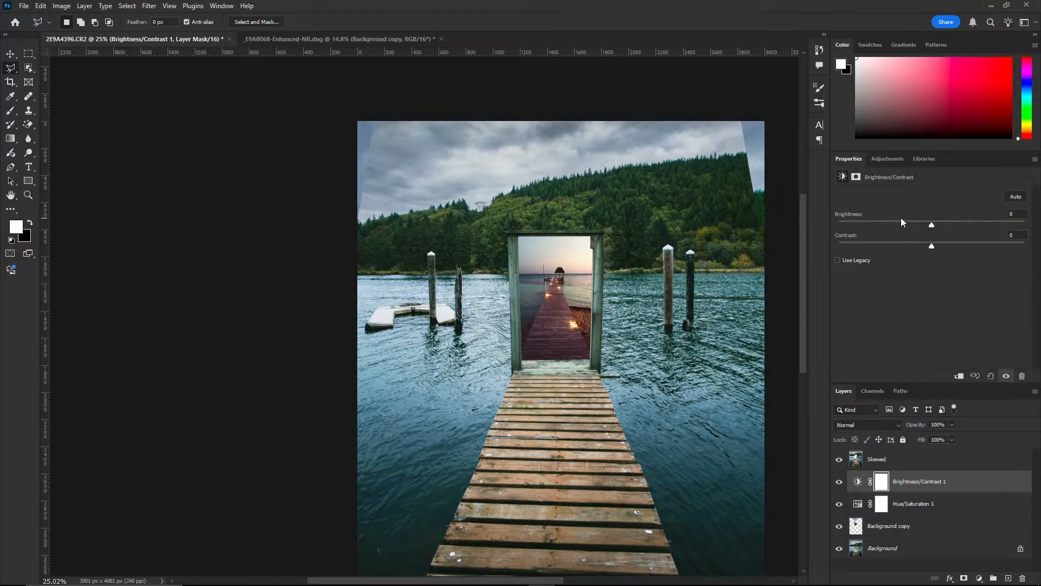
pyautogui.moveTo(933, 226); pyautogui.dragTo(951, 227)
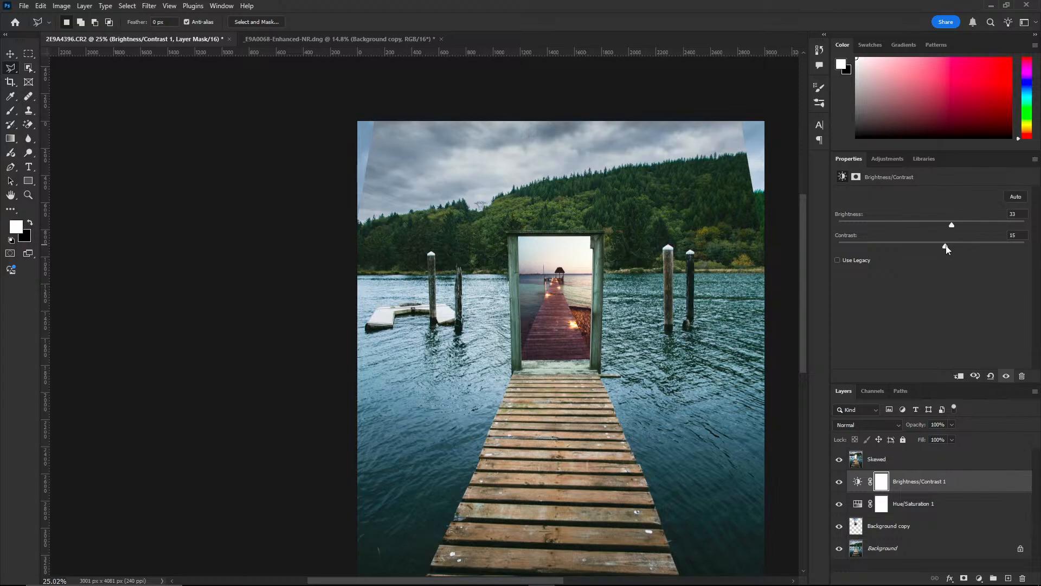
# - Examine the doorway composite as a whole and up close to judge how the dock picture blends with the lake scene
pyautogui.scroll(-1, 600, 326)
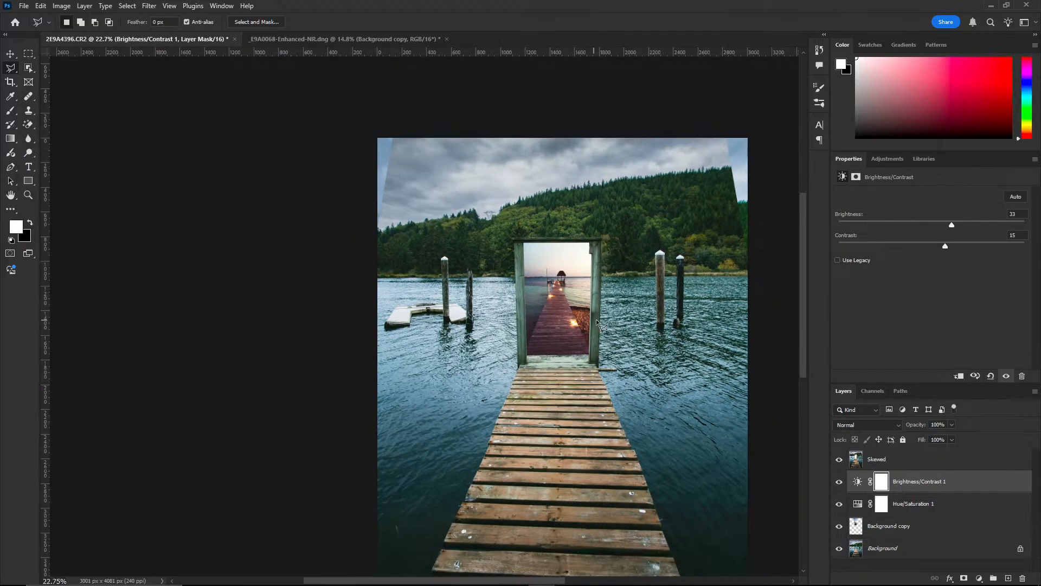
pyautogui.scroll(-3, 646, 308)
pyautogui.scroll(3, 668, 346)
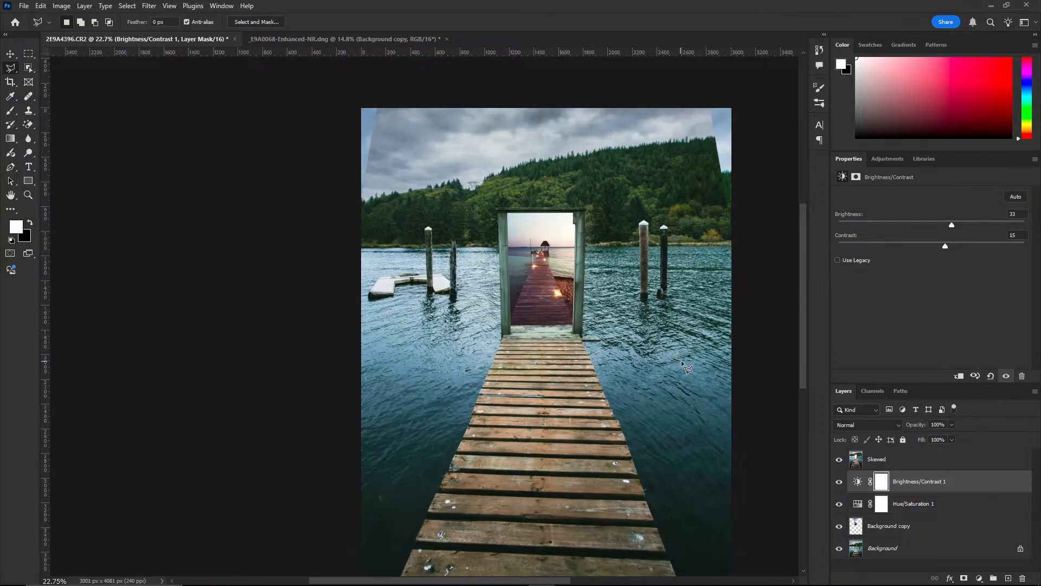
pyautogui.scroll(2, 682, 360)
pyautogui.scroll(-3, 670, 357)
pyautogui.scroll(2, 699, 345)
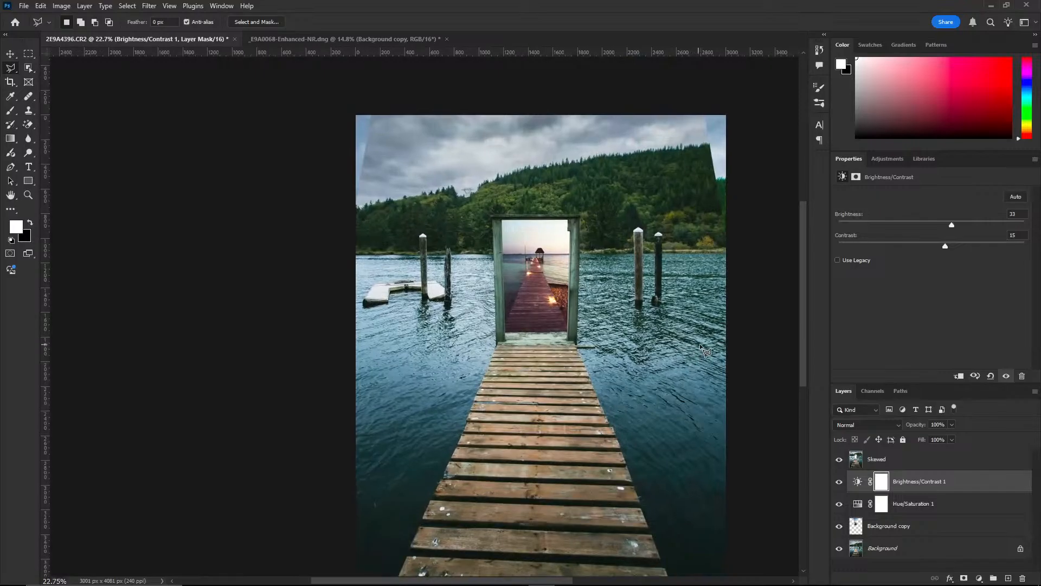
pyautogui.scroll(2, 697, 326)
pyautogui.scroll(-3, 692, 311)
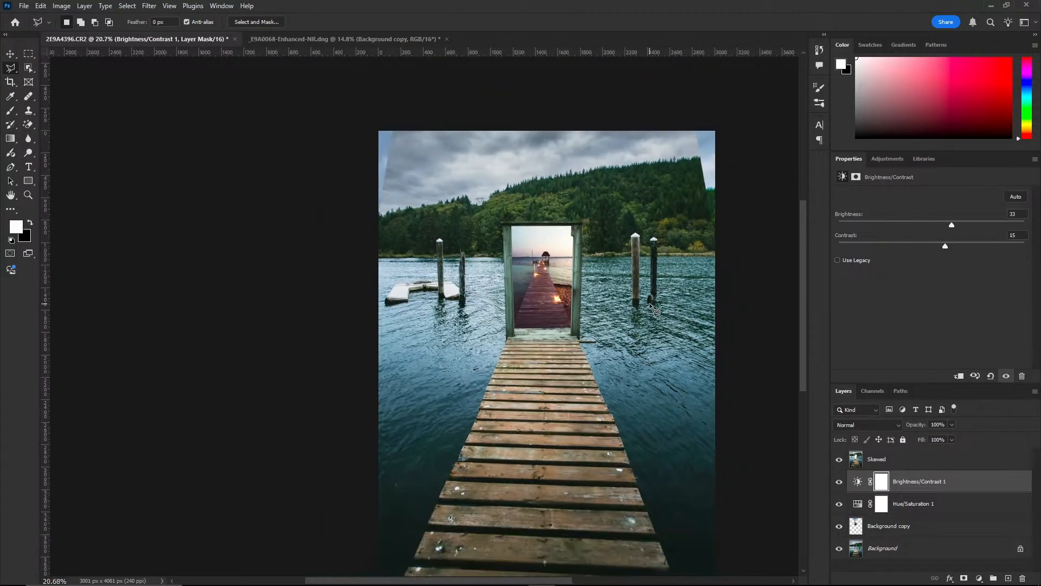
pyautogui.scroll(-1, 654, 309)
pyautogui.moveTo(801, 271); pyautogui.dragTo(804, 285)
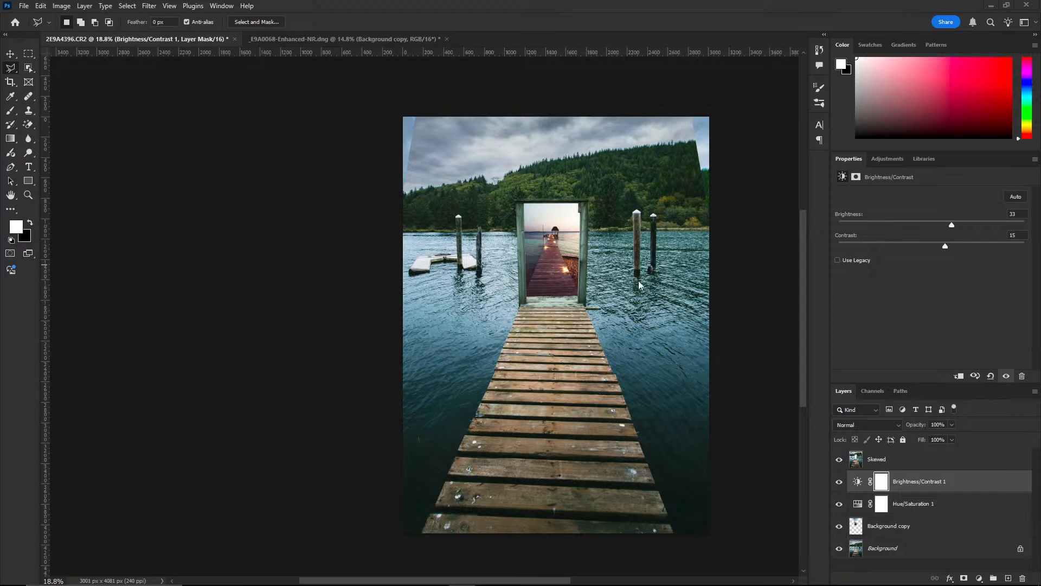
pyautogui.moveTo(544, 580); pyautogui.dragTo(583, 581)
pyautogui.scroll(-1, 576, 336)
pyautogui.scroll(5, 564, 357)
pyautogui.scroll(-5, 333, 277)
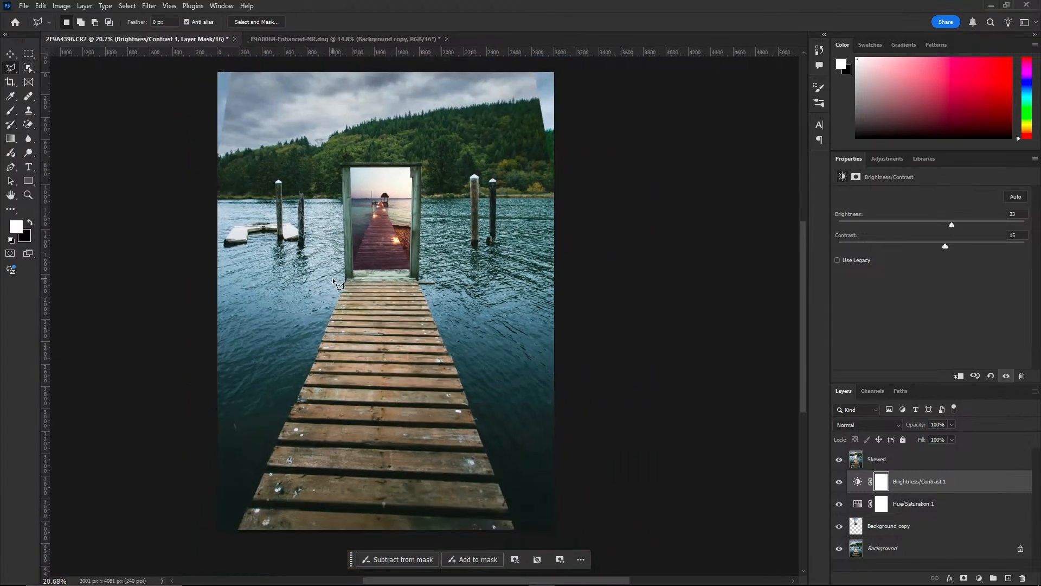
pyautogui.scroll(2, 805, 290)
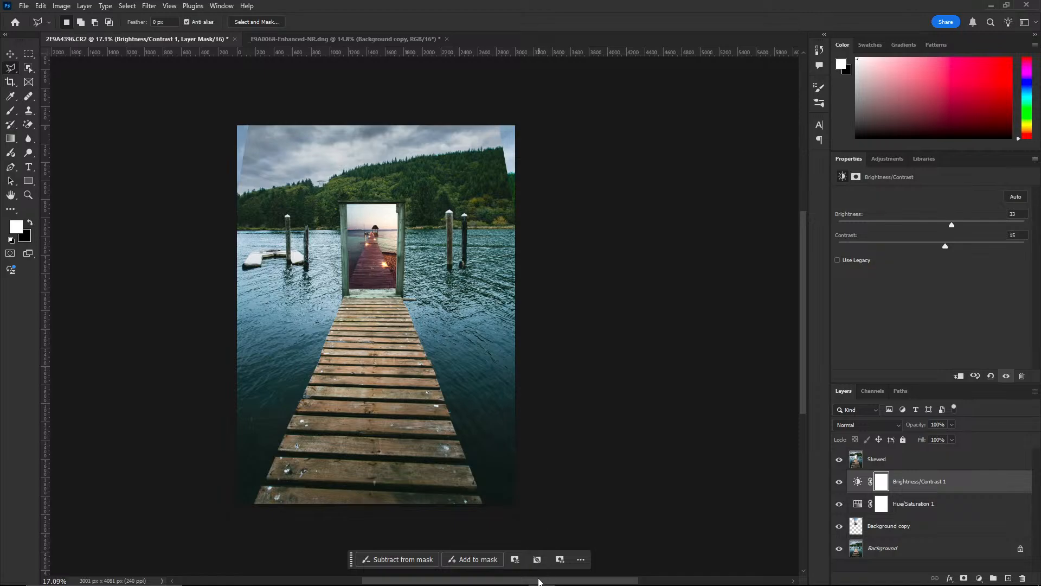
pyautogui.moveTo(539, 580); pyautogui.dragTo(521, 582)
pyautogui.scroll(3, 412, 250)
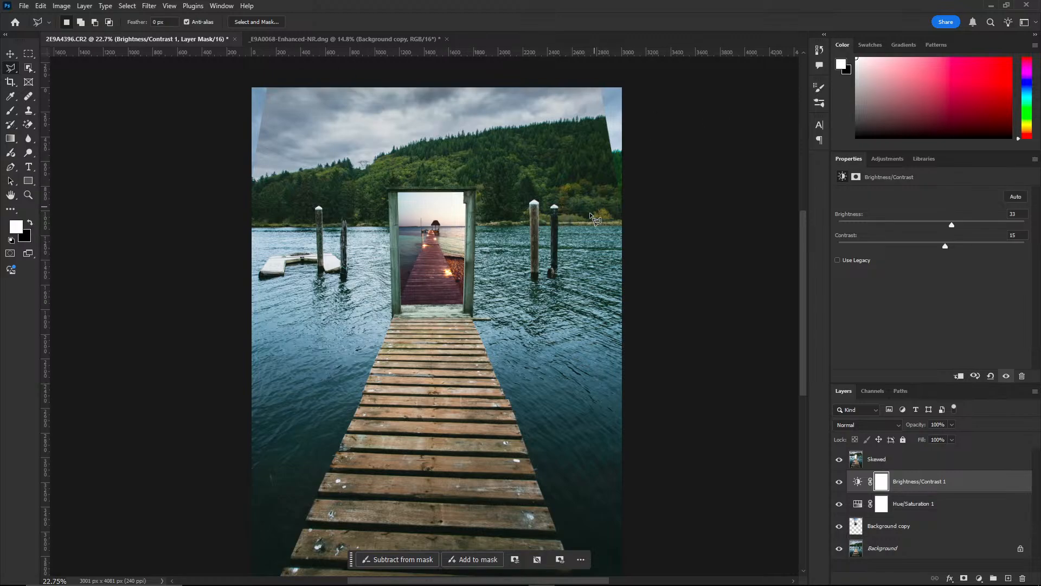
pyautogui.scroll(-6, 568, 260)
pyautogui.scroll(11, 520, 273)
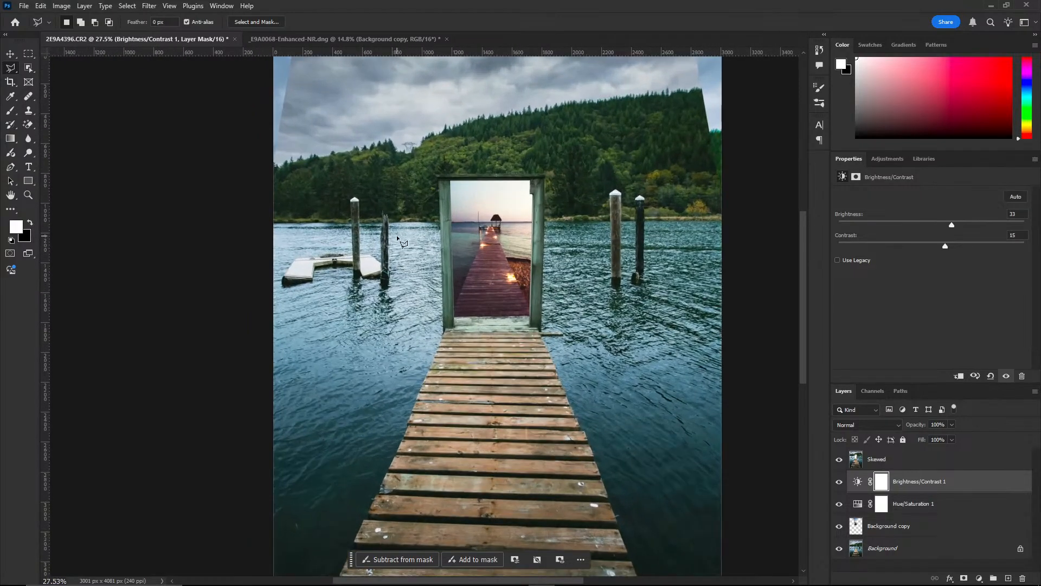
pyautogui.scroll(-6, 596, 236)
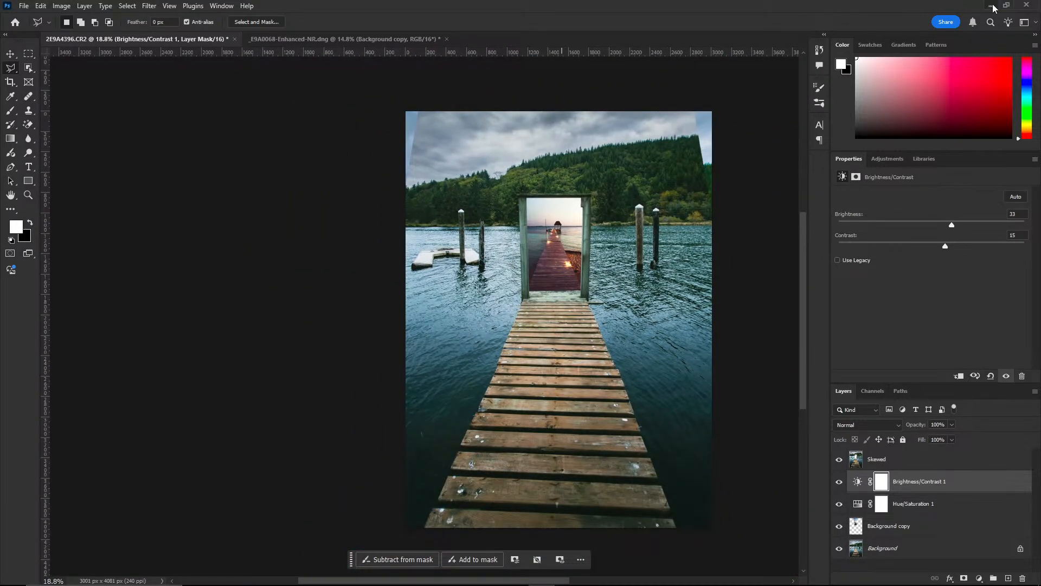
# - Switch to Lightroom Classic, clear the photo selection and look through the 2.1.2025 collection for another image to edit
pyautogui.click(489, 575)
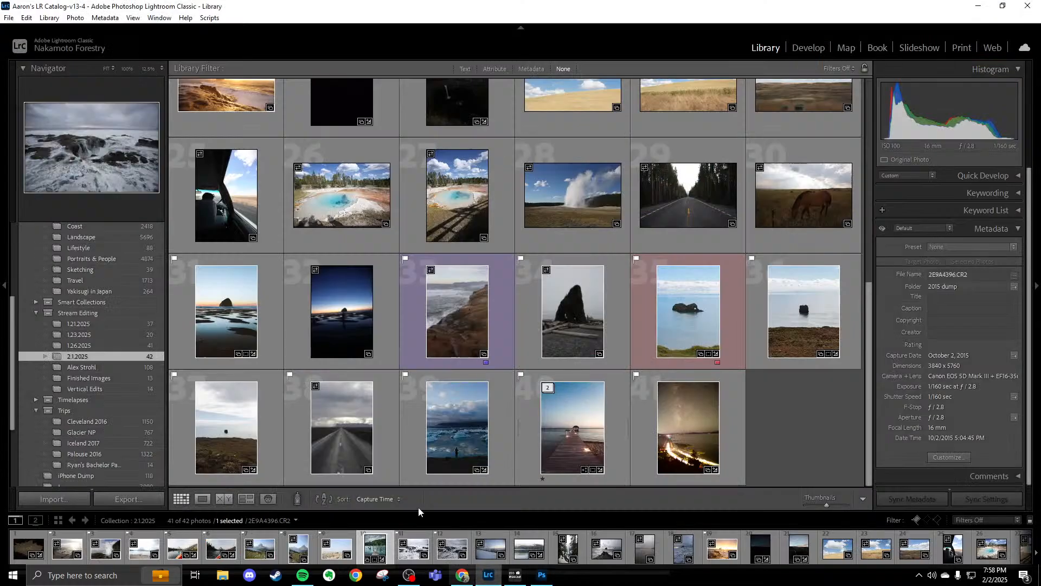
pyautogui.click(751, 435)
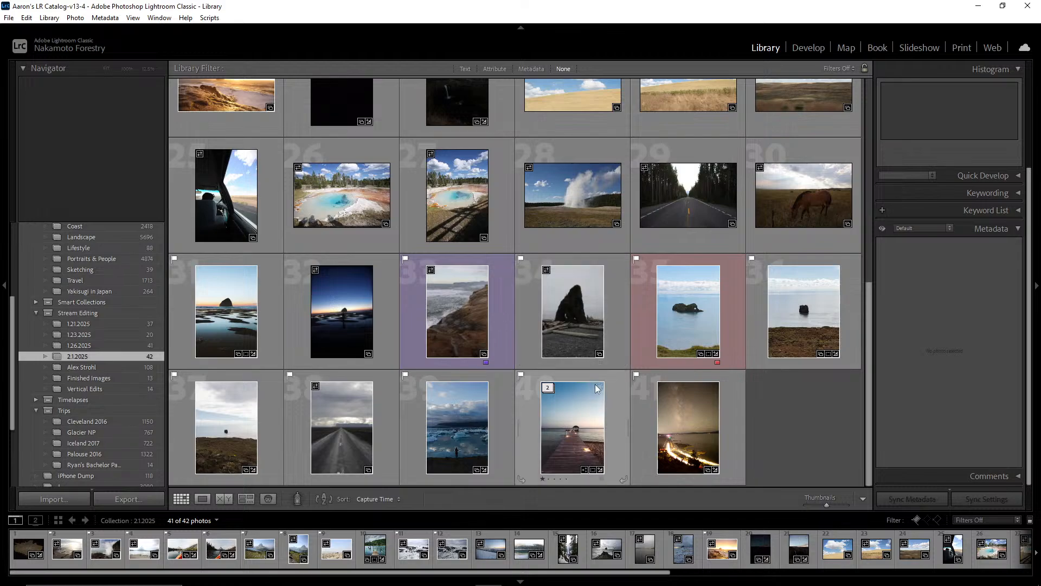
pyautogui.scroll(5, 595, 389)
pyautogui.scroll(3, 595, 389)
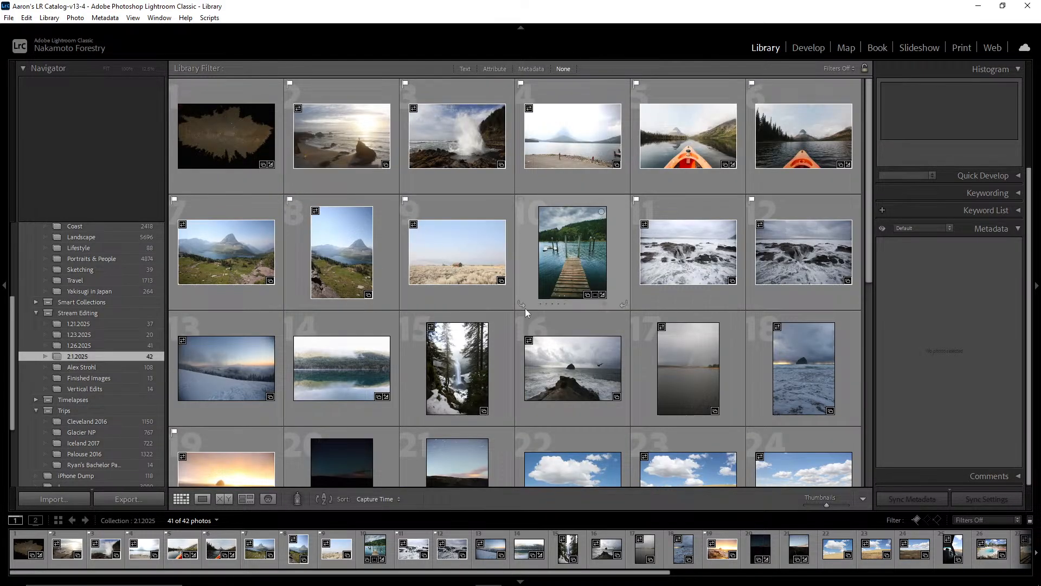
pyautogui.scroll(-5, 525, 308)
pyautogui.scroll(-2, 529, 306)
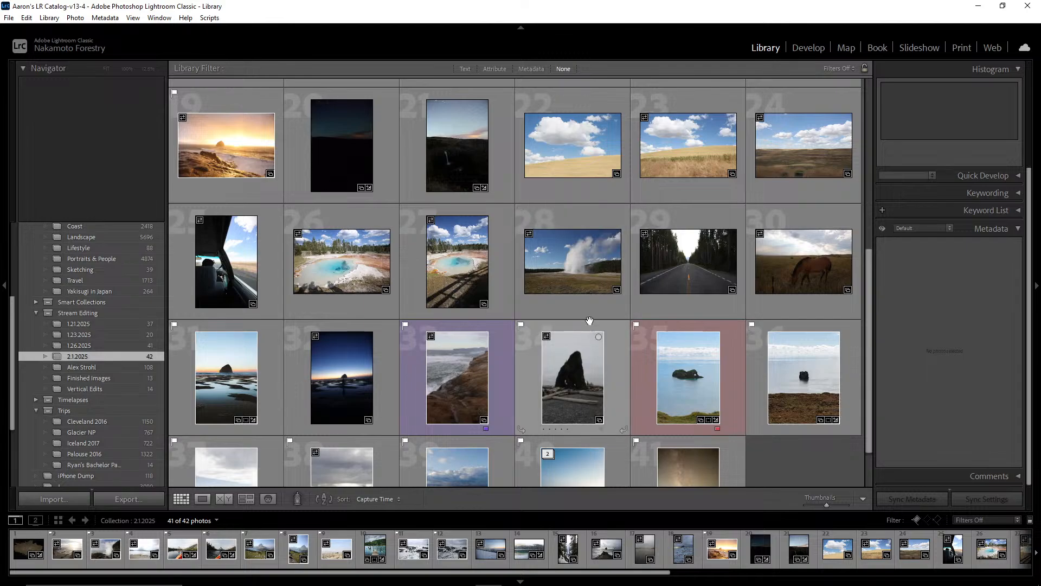
pyautogui.scroll(-2, 597, 316)
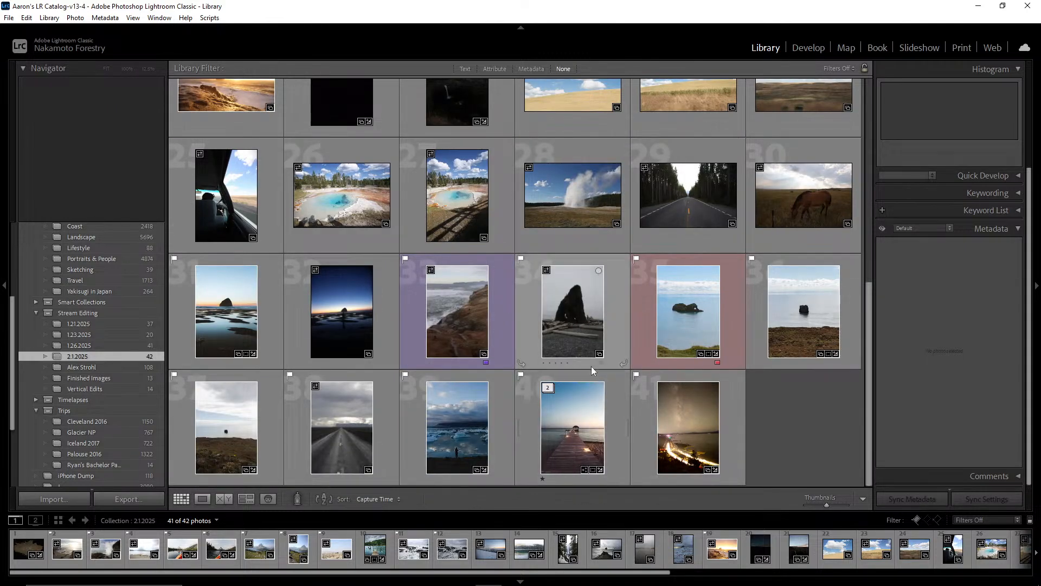
pyautogui.scroll(1, 629, 313)
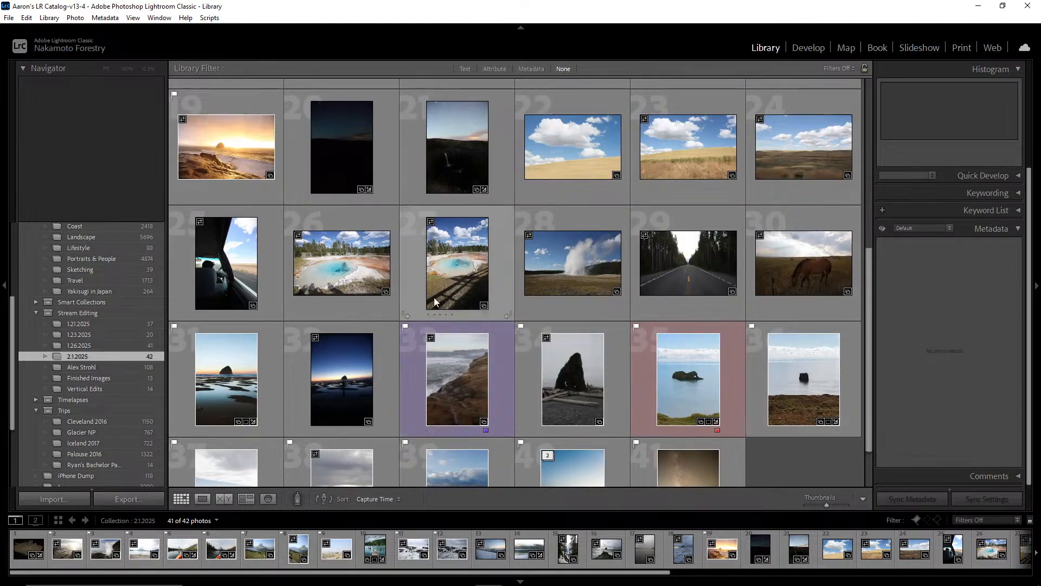
pyautogui.scroll(2, 488, 270)
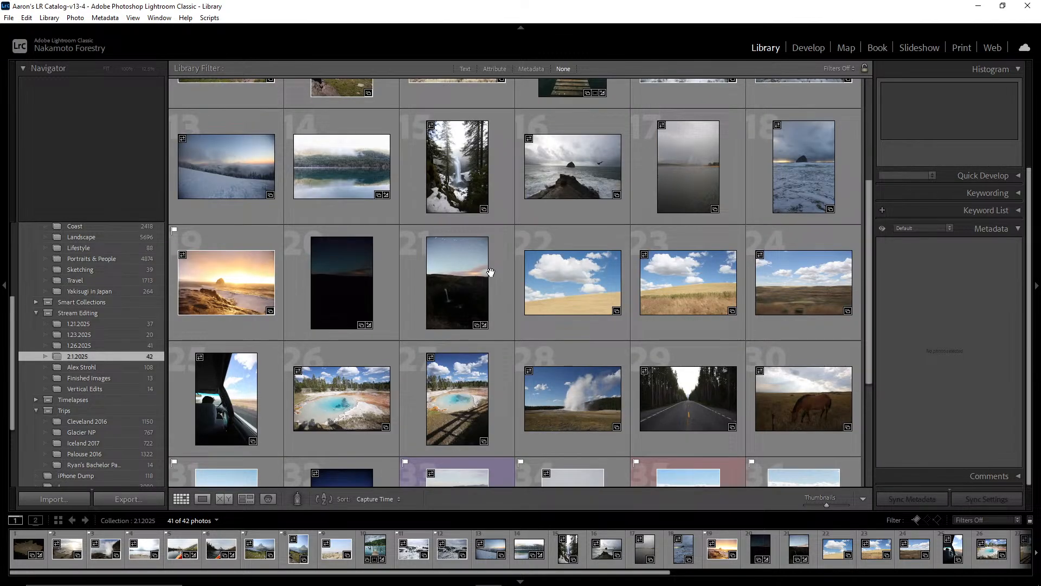
pyautogui.scroll(2, 490, 271)
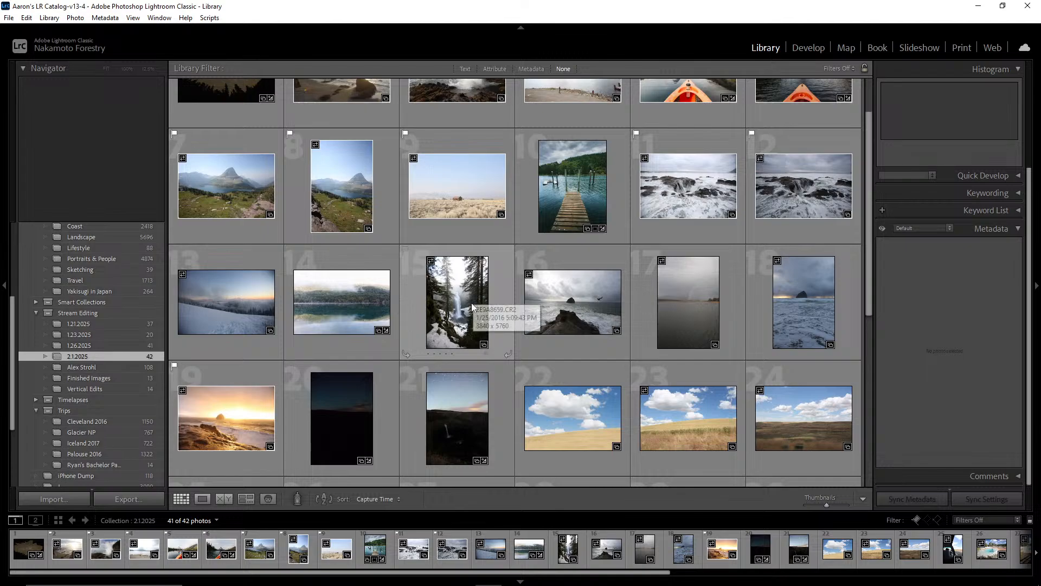
pyautogui.scroll(1, 472, 305)
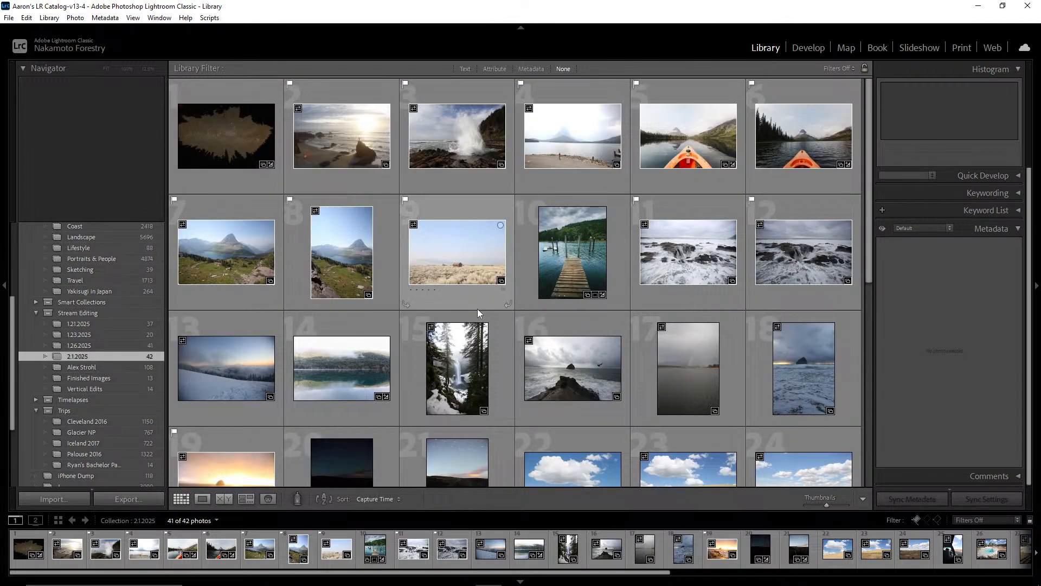
pyautogui.scroll(-6, 478, 308)
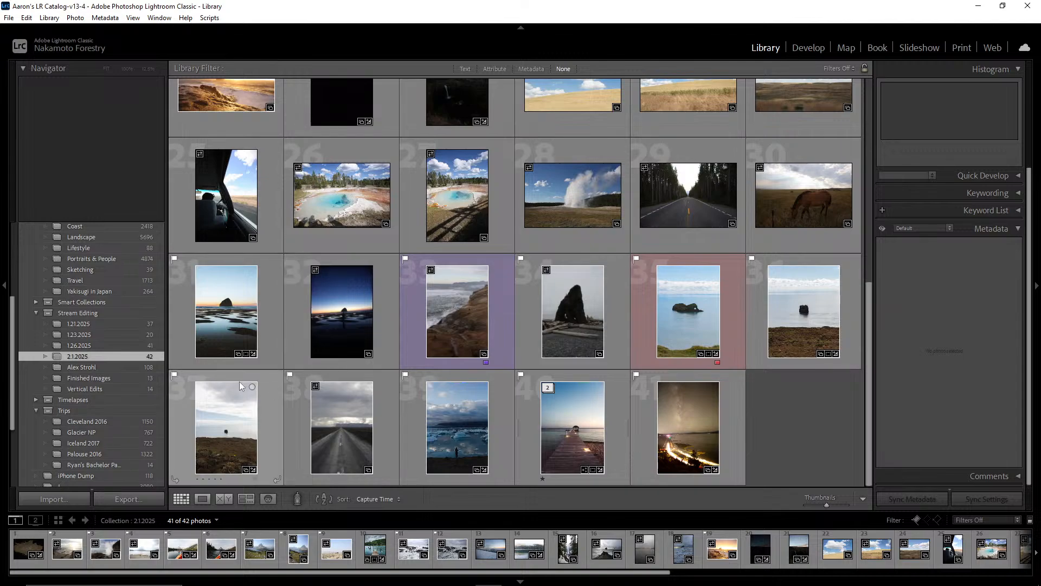
# - Open the sunset beach photo with the sea stack, rate it one star, and return to the thumbnail grid
pyautogui.doubleClick(235, 317)
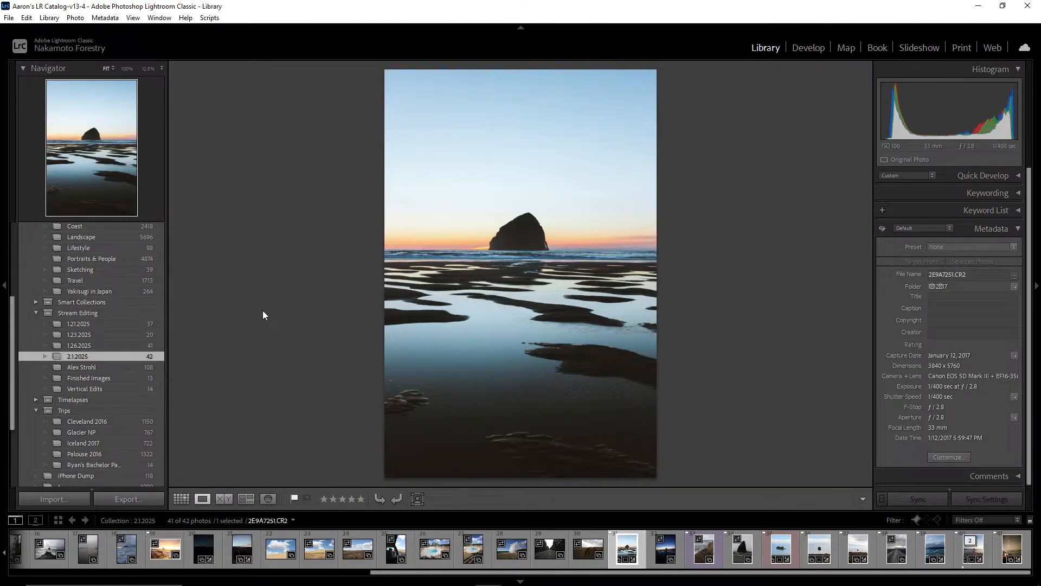
pyautogui.press('1')
pyautogui.click(183, 498)
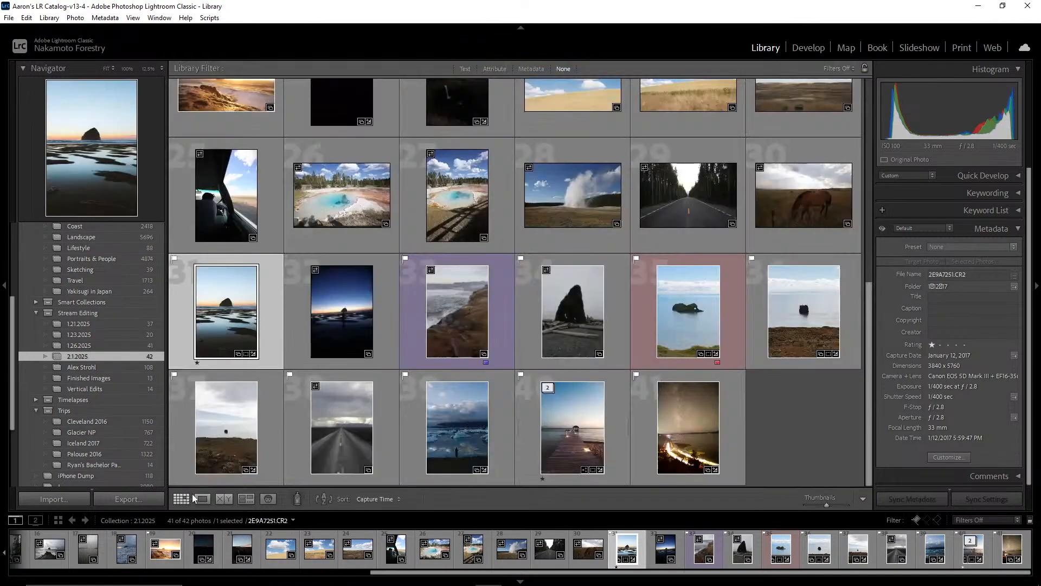
# - Open the rocky coast photo 2E9A8079.CR2 and inspect the person seated on the cliff at 100%
pyautogui.doubleClick(460, 311)
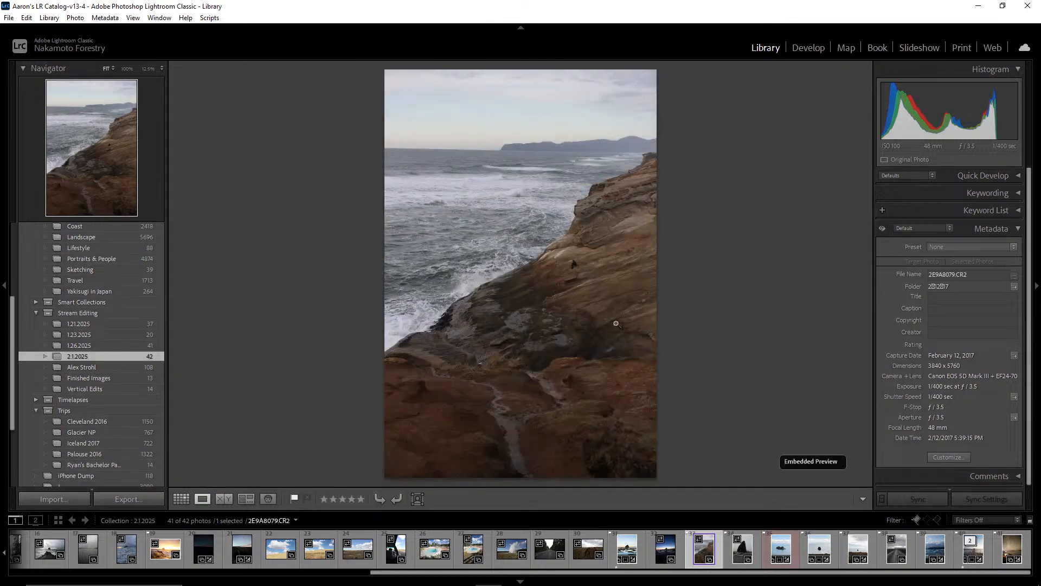
pyautogui.click(578, 268)
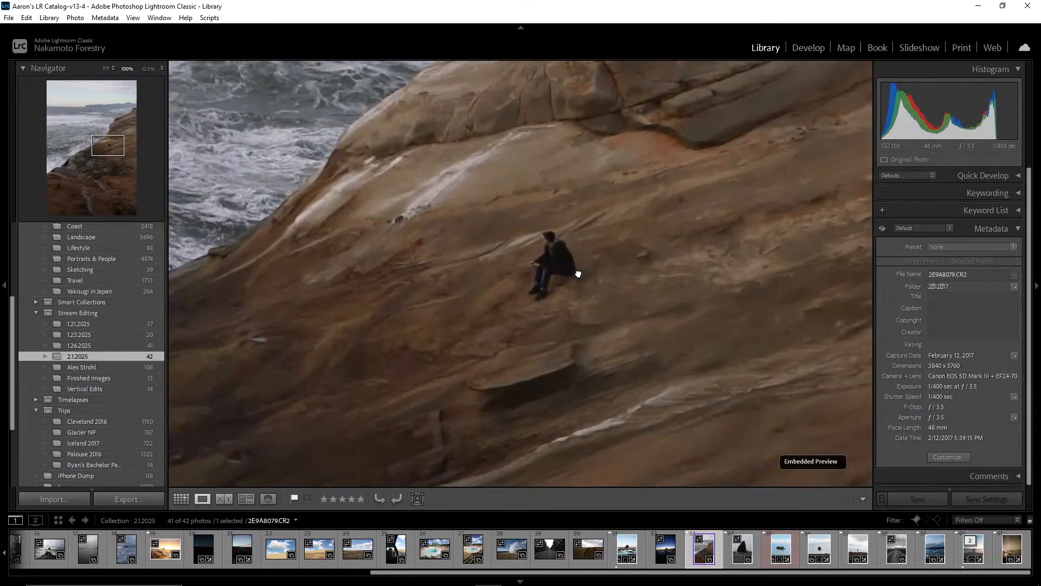
pyautogui.click(710, 238)
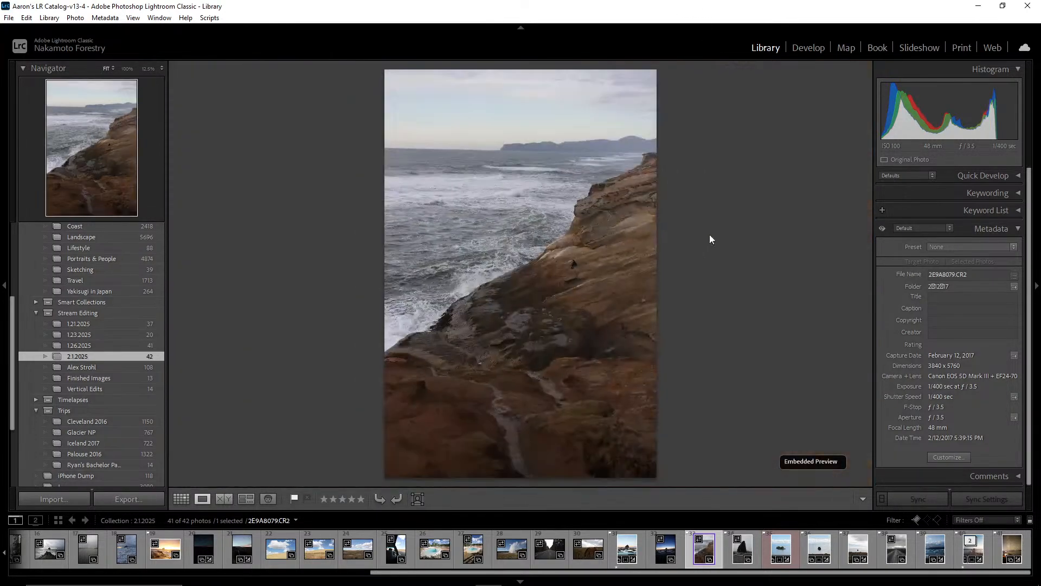
# - Bring the rocky coast photo into Develop, try the One-Click Film preset, and settle on One-Click Start
pyautogui.click(808, 47)
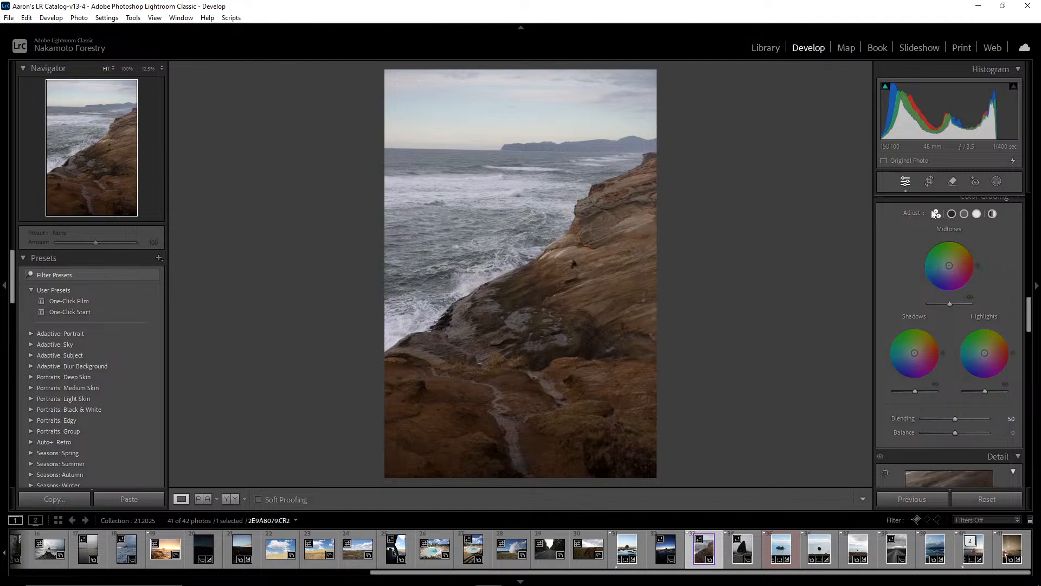
pyautogui.scroll(5, 930, 304)
pyautogui.scroll(2, 936, 313)
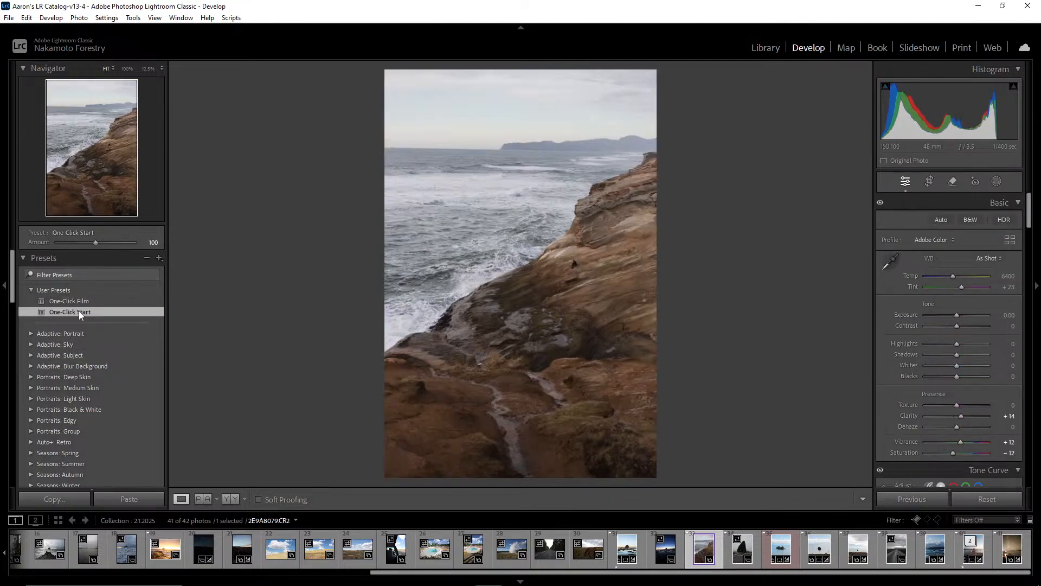
pyautogui.click(85, 301)
pyautogui.click(87, 312)
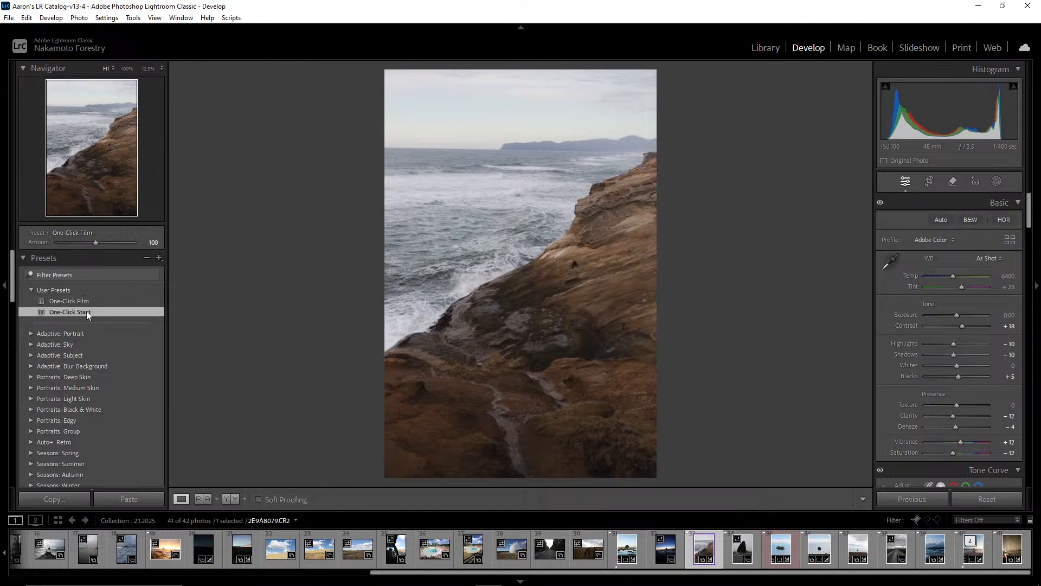
# - Switch to Photoshop, close 2E9A4396.CR2 and _E9A0068-Enhanced-NR.dng without saving, and minimize Photoshop to return to Lightroom Classic
pyautogui.moveTo(600, 581)
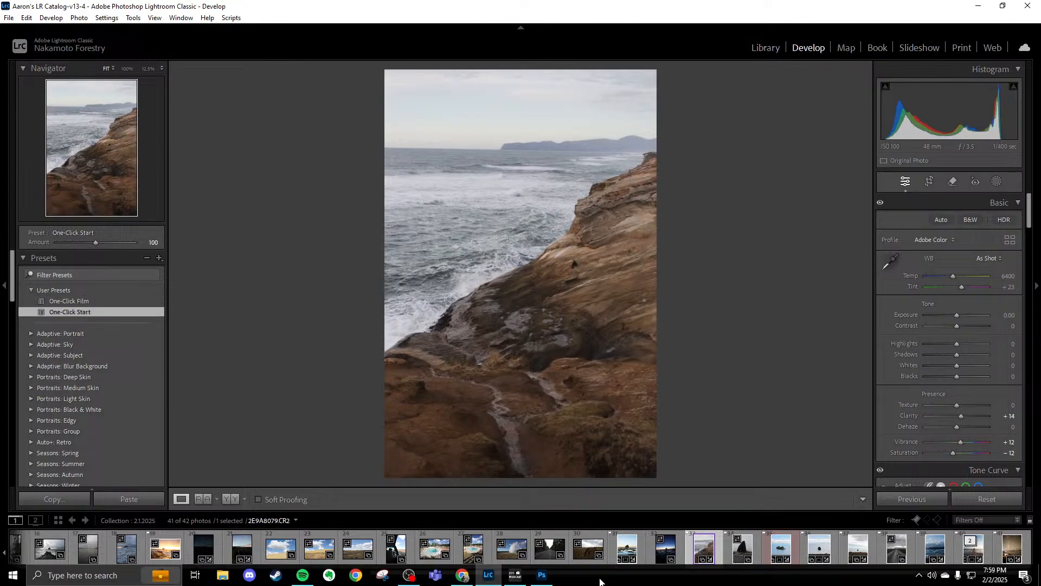
pyautogui.click(541, 574)
pyautogui.click(235, 39)
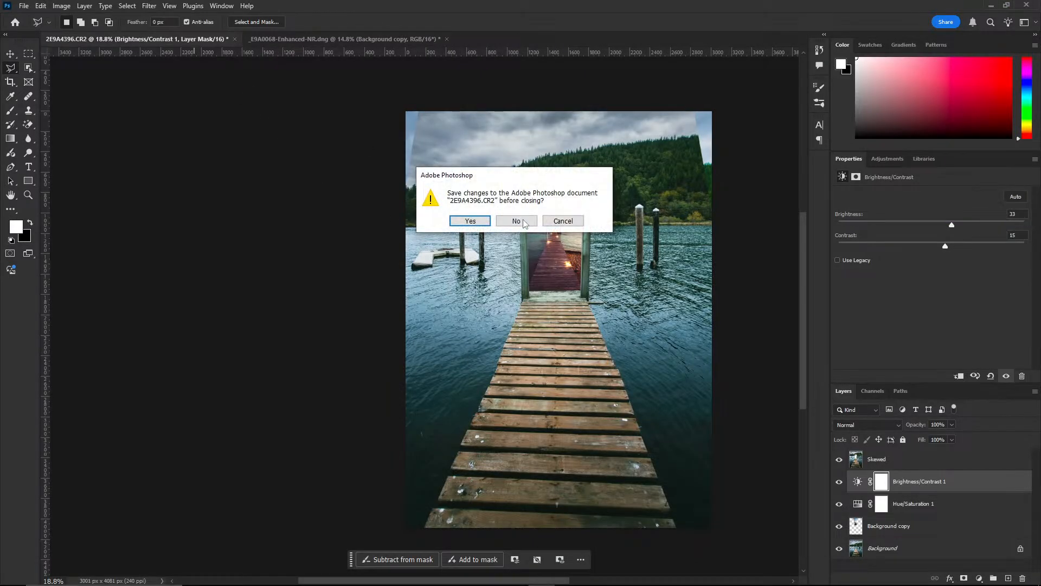
pyautogui.click(515, 220)
pyautogui.click(245, 39)
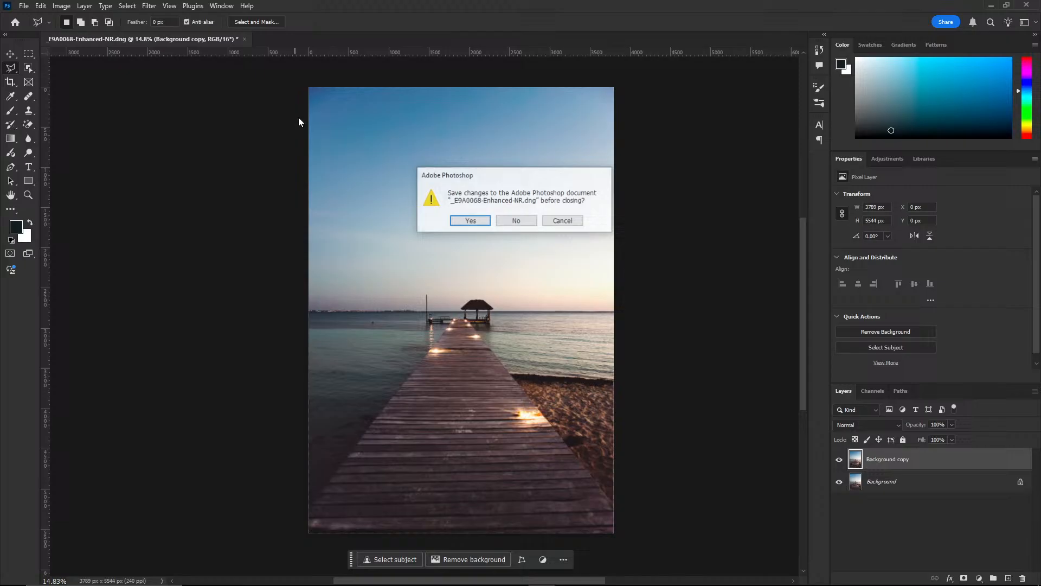
pyautogui.click(516, 221)
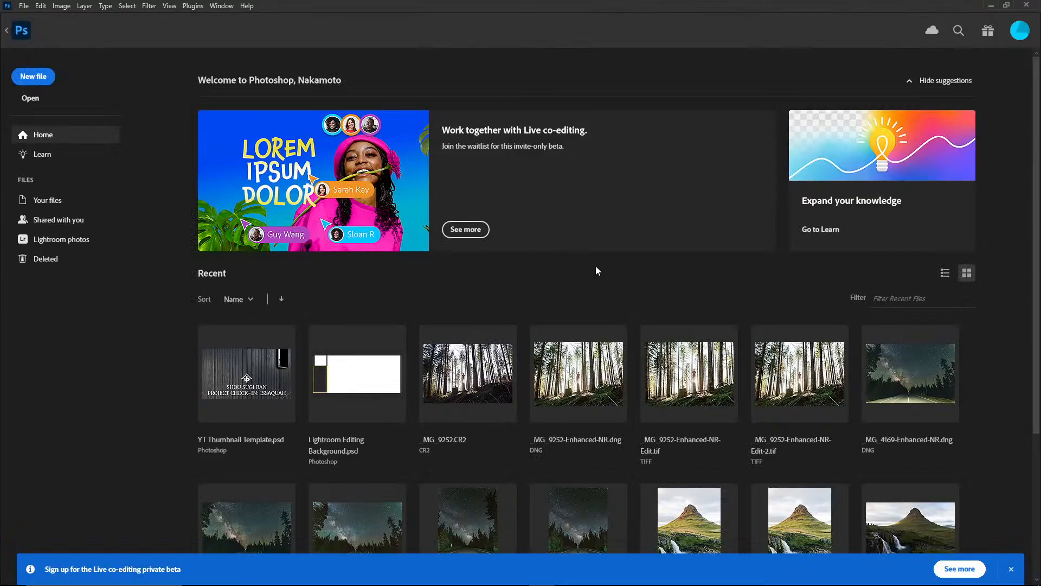
pyautogui.click(992, 5)
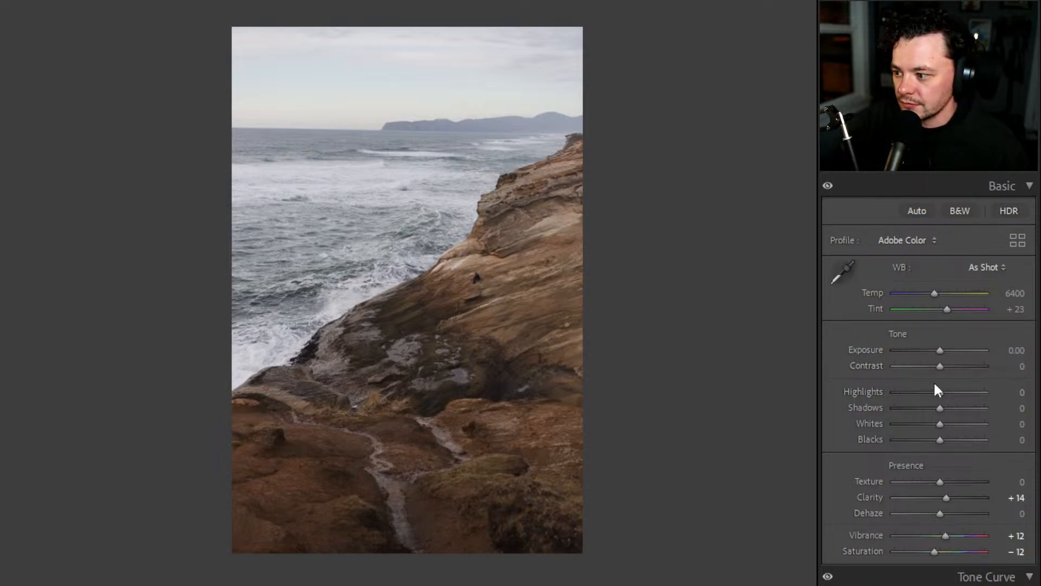
# - Straighten the coast photo to an angle of −1.59 and crop away part of the dark rock foreground along its lower edge
pyautogui.scroll(-5, 934, 390)
pyautogui.scroll(5, 932, 381)
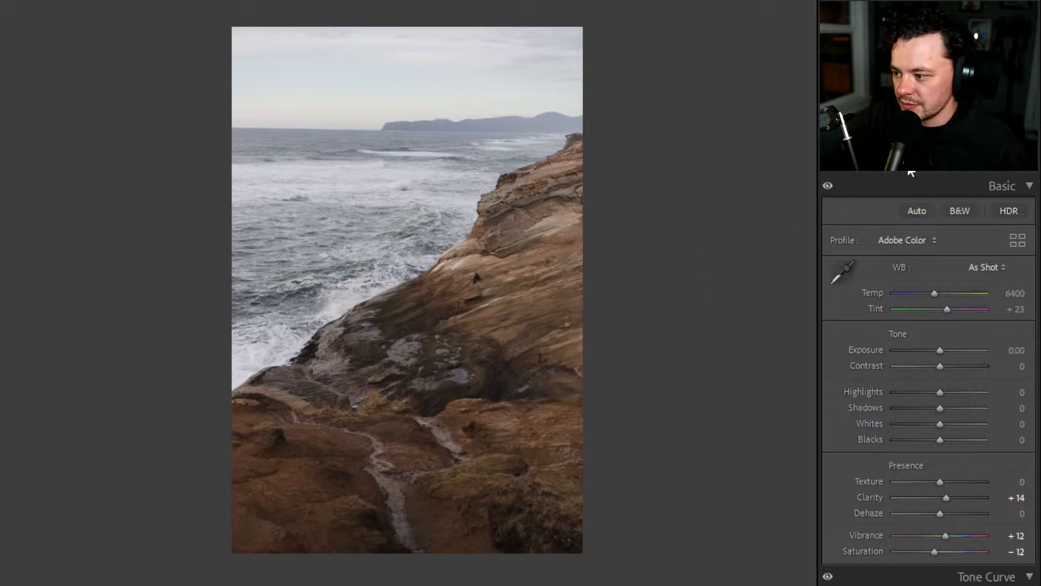
pyautogui.press('r')
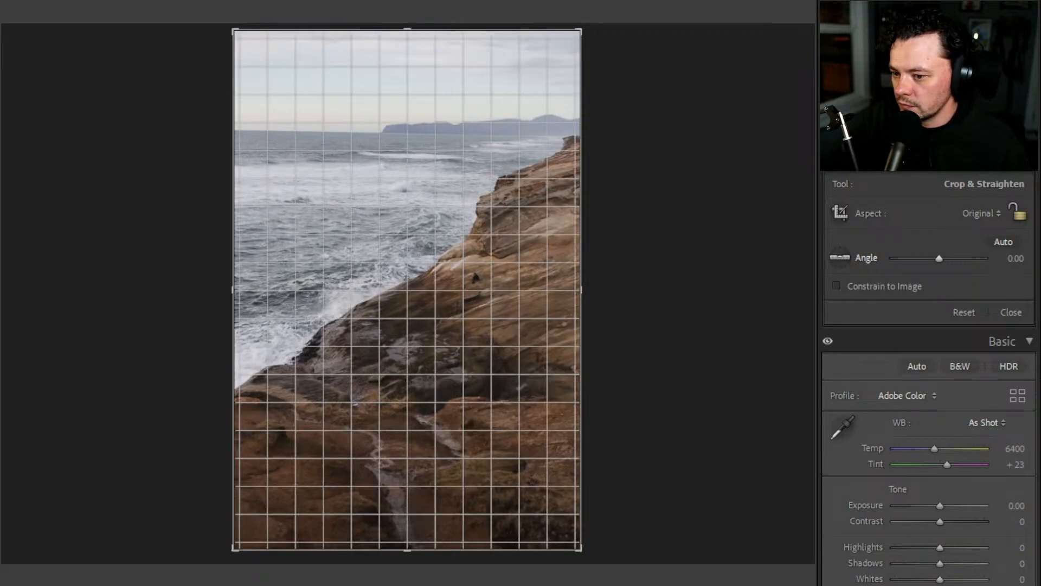
pyautogui.moveTo(939, 258); pyautogui.dragTo(938, 259)
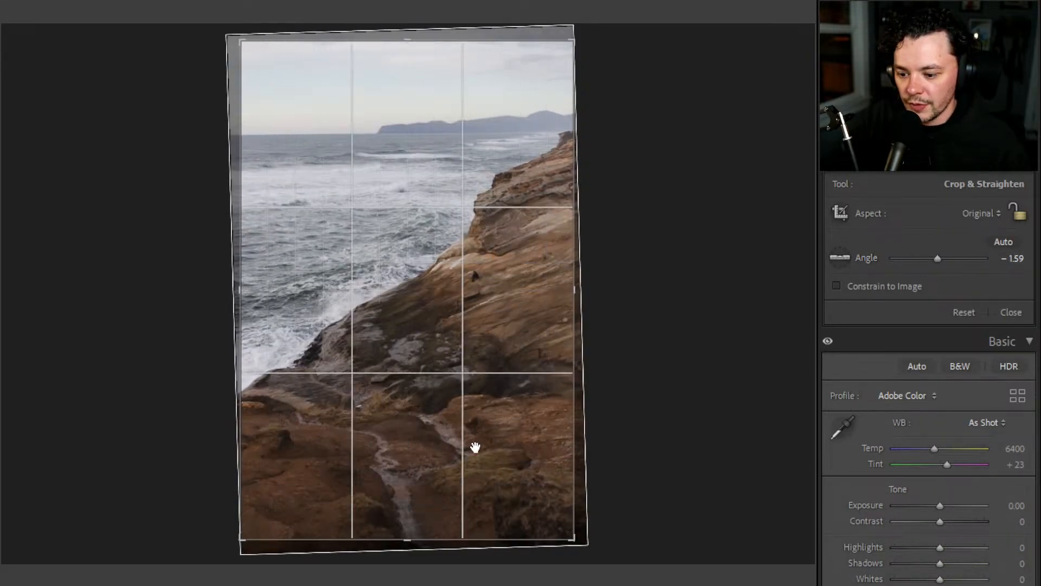
pyautogui.moveTo(411, 539); pyautogui.dragTo(428, 495)
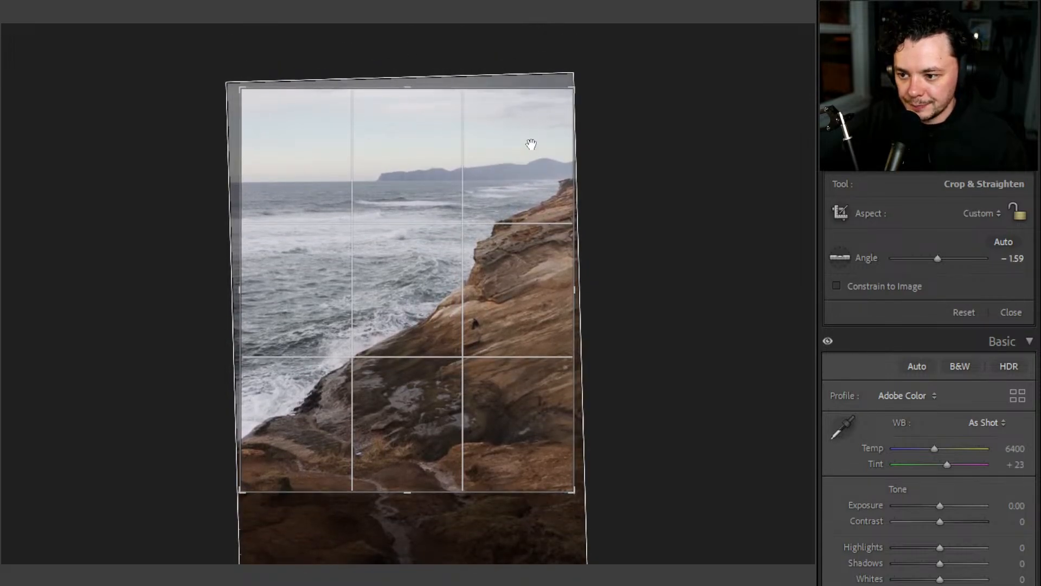
# - Refine the crop by trimming more ocean from the left edge and more foreground rock from the lower edge, and apply it
pyautogui.moveTo(574, 281); pyautogui.dragTo(569, 282)
pyautogui.moveTo(410, 93); pyautogui.dragTo(413, 51)
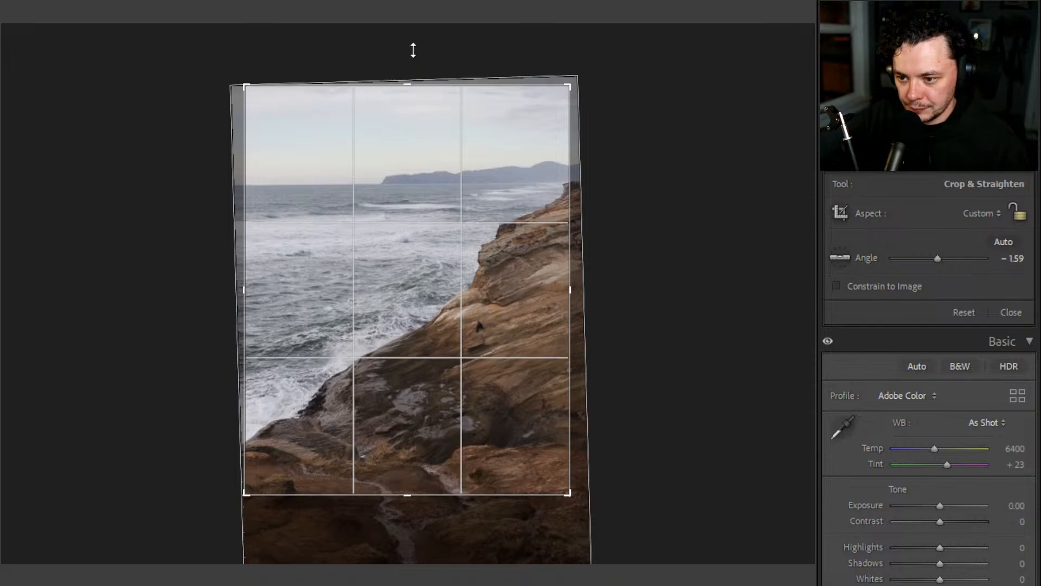
pyautogui.moveTo(572, 288); pyautogui.dragTo(590, 291)
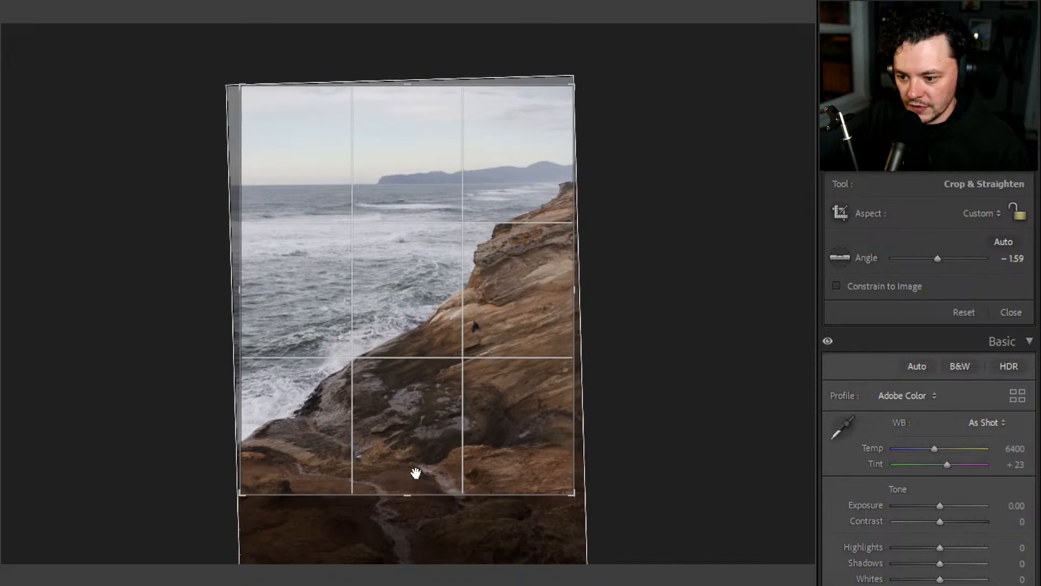
pyautogui.moveTo(408, 494); pyautogui.dragTo(413, 469)
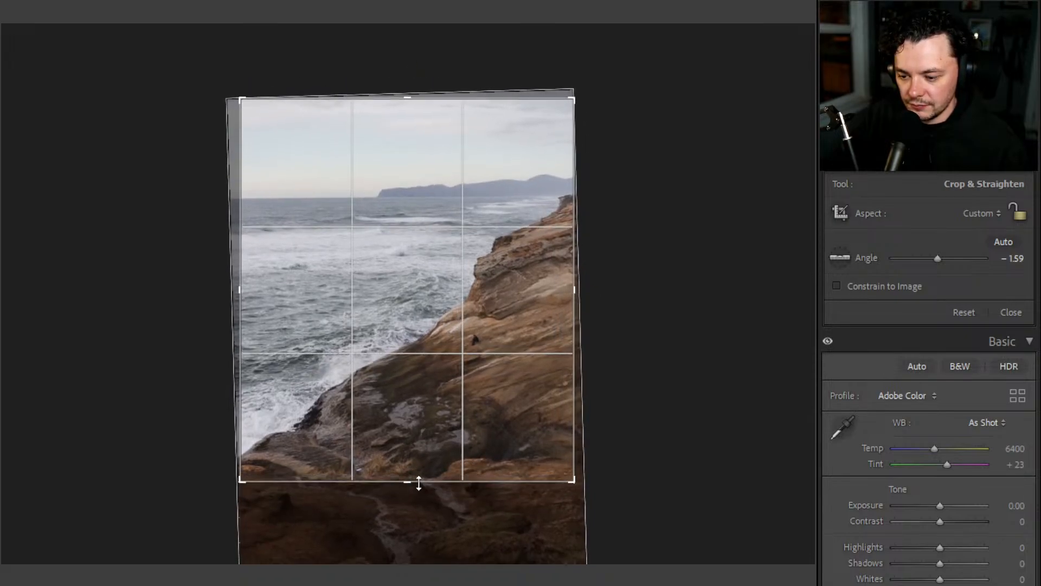
pyautogui.moveTo(237, 313); pyautogui.dragTo(253, 293)
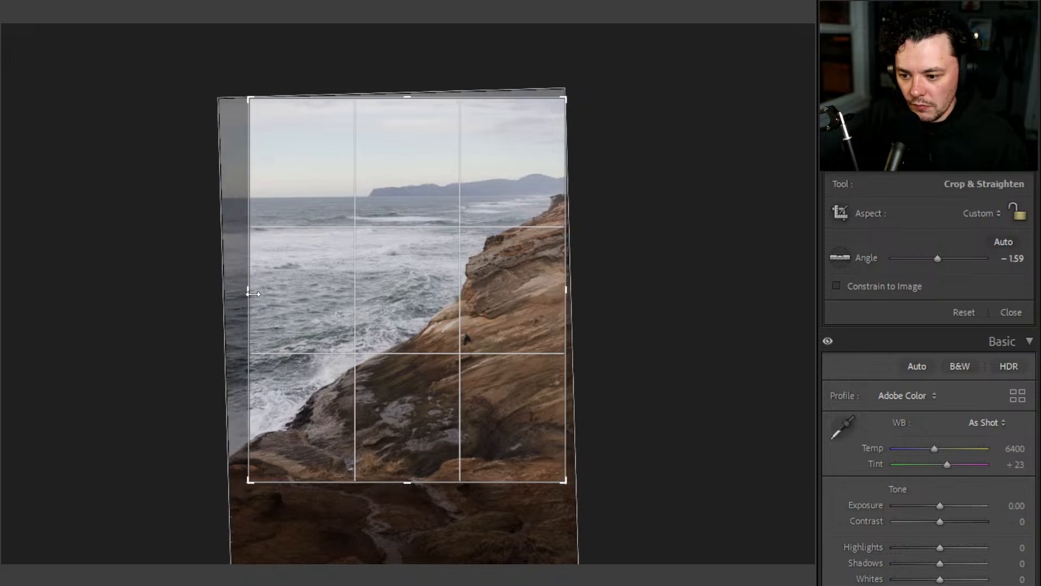
pyautogui.moveTo(411, 480); pyautogui.dragTo(409, 476)
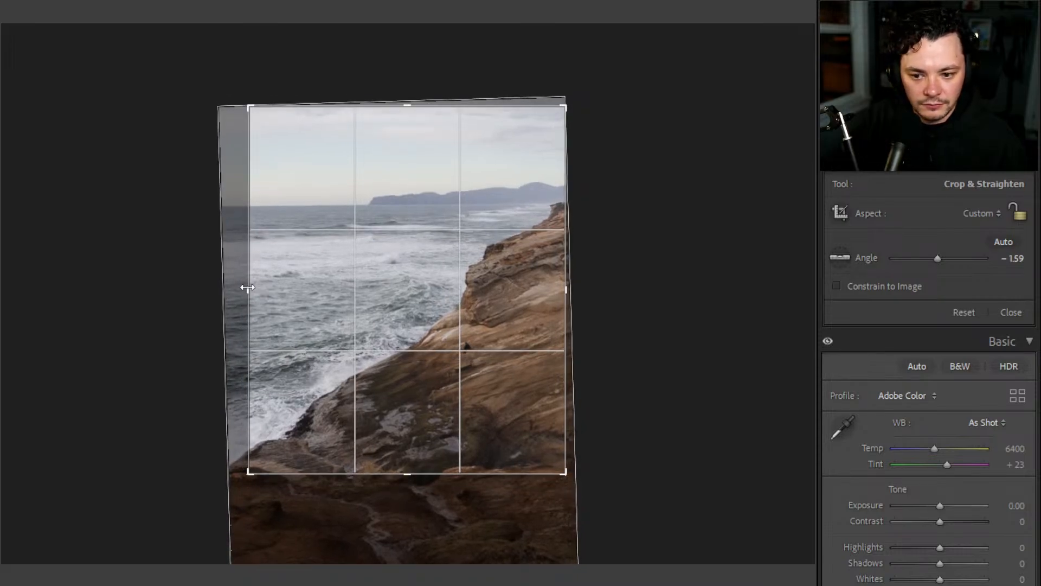
pyautogui.moveTo(249, 288); pyautogui.dragTo(254, 289)
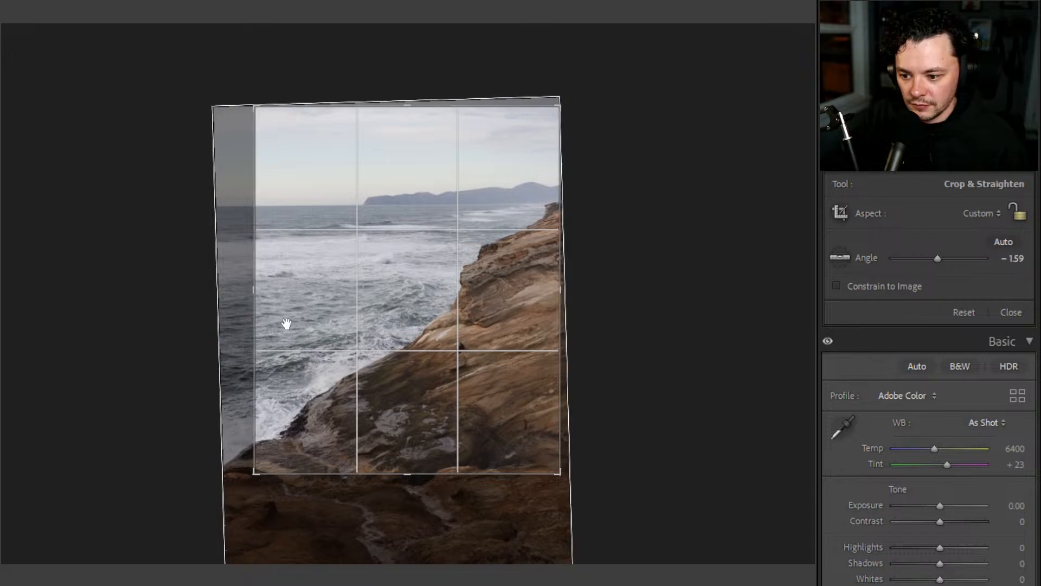
pyautogui.press('Return')
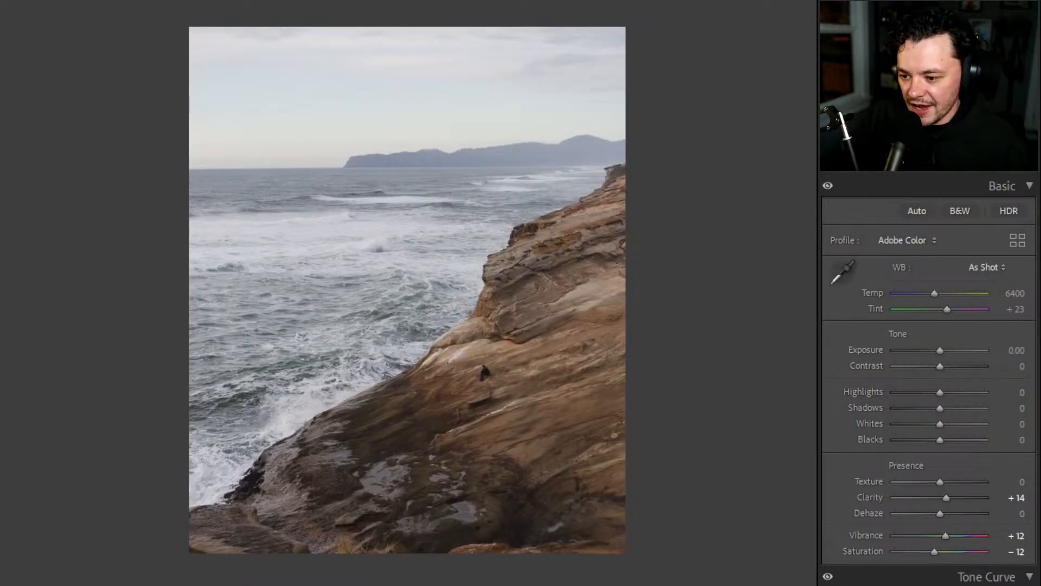
# - Try Exposure at −0.35 and change the background around the photo to white
pyautogui.moveTo(941, 356); pyautogui.dragTo(940, 359)
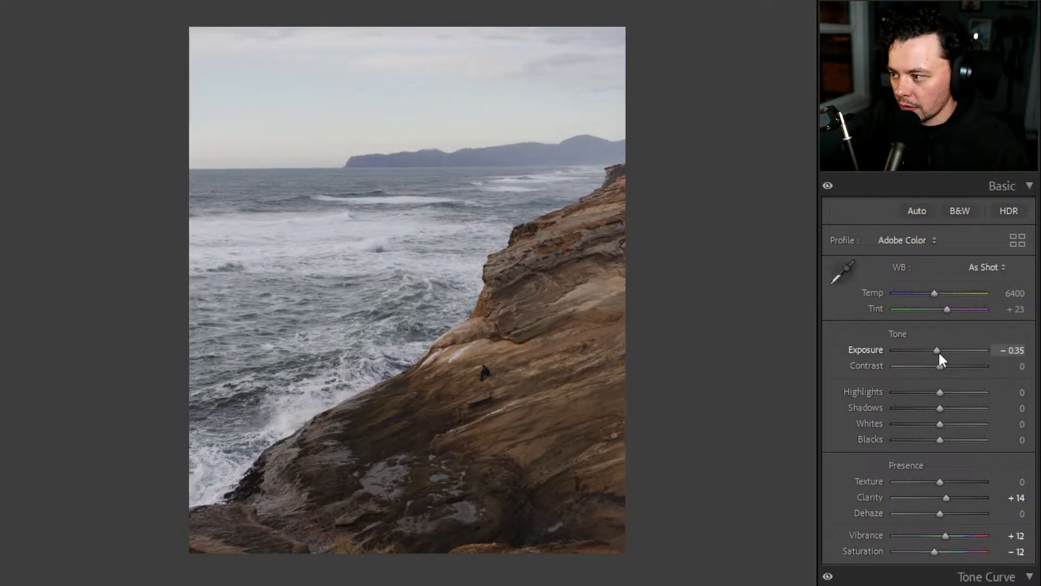
pyautogui.rightClick(706, 218)
pyautogui.click(742, 240)
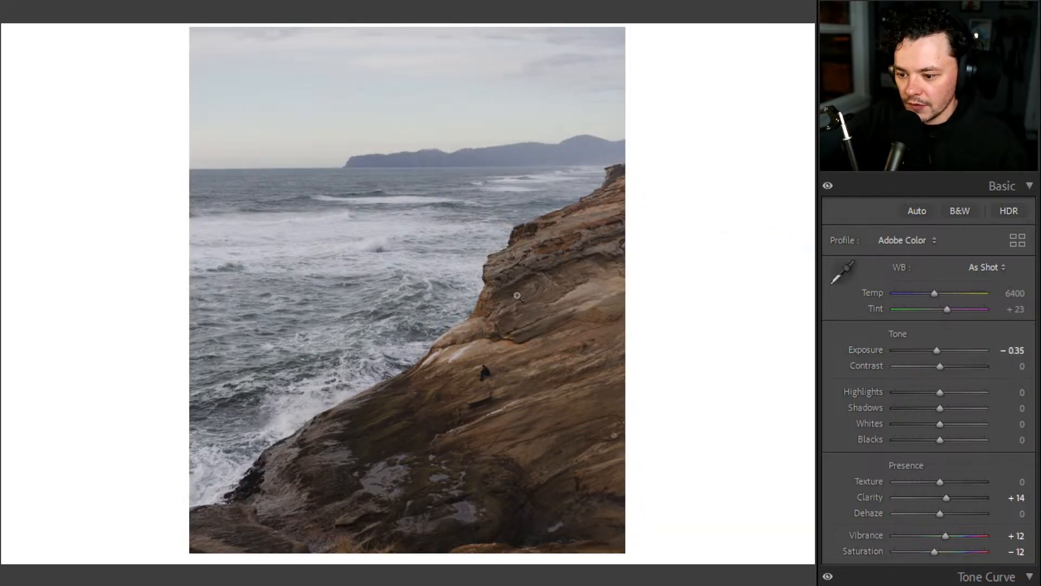
pyautogui.rightClick(689, 279)
pyautogui.click(726, 248)
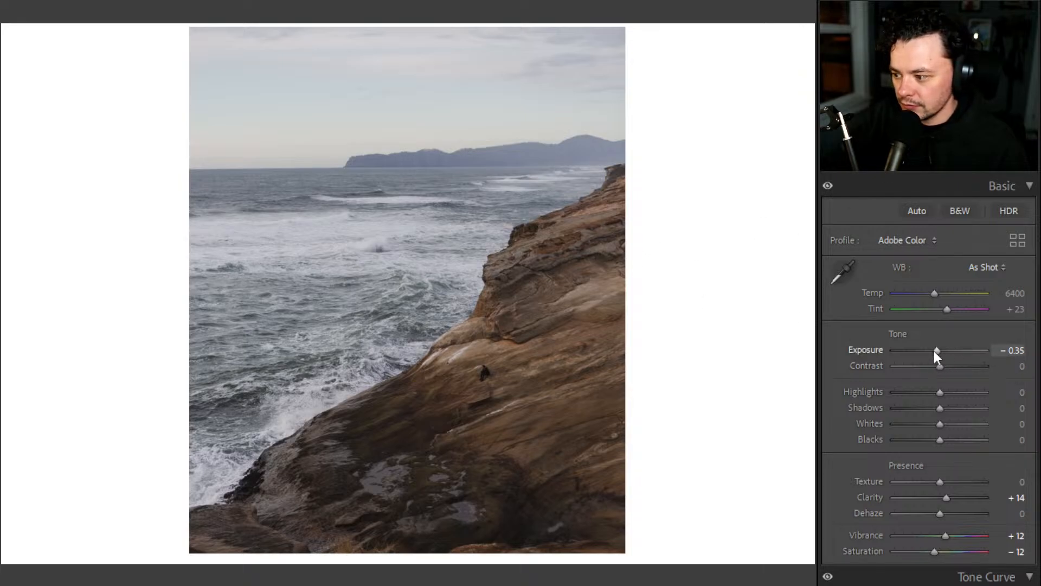
# - Set Exposure to +0.61, Highlights to −89 and Whites to +30, and change the background around the photo to dark gray
pyautogui.moveTo(937, 351); pyautogui.dragTo(946, 350)
pyautogui.moveTo(940, 393); pyautogui.dragTo(953, 426)
pyautogui.moveTo(912, 395); pyautogui.dragTo(903, 395)
pyautogui.rightClick(722, 176)
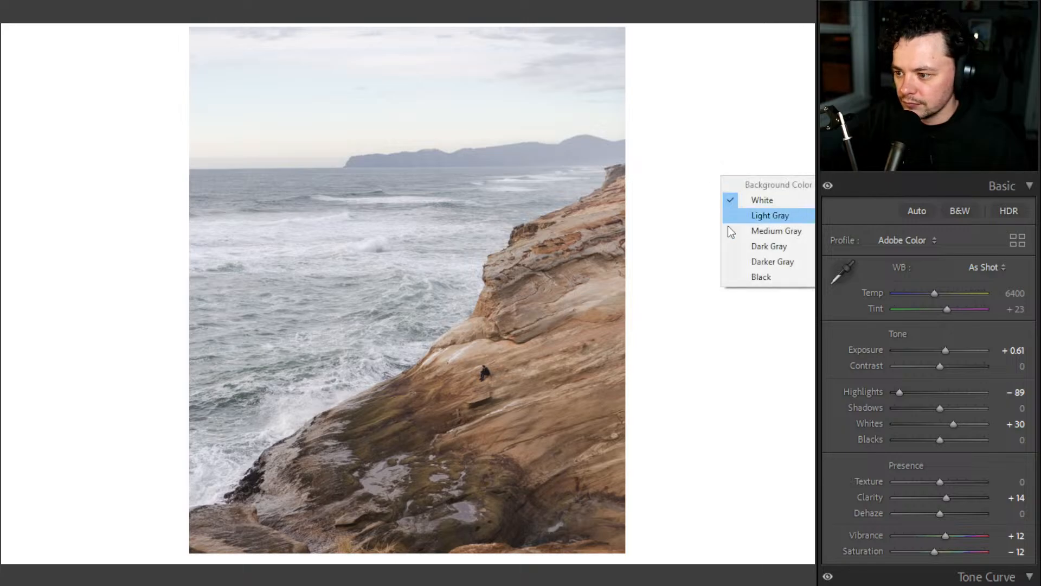
pyautogui.click(748, 246)
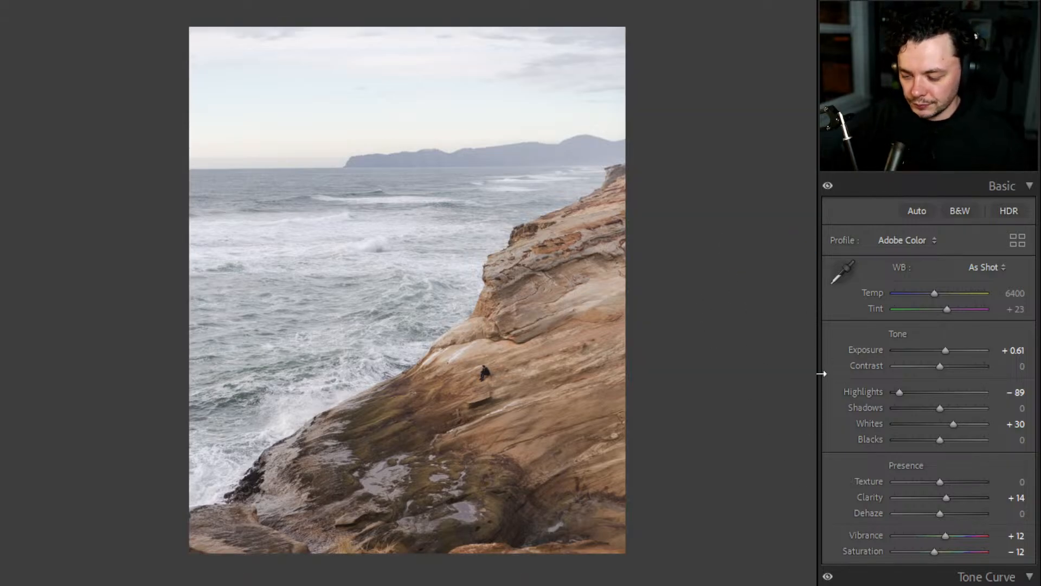
# - Set Contrast to +54, Exposure to +0.70 and Dehaze to +5, and check the seated person up close
pyautogui.moveTo(941, 366)
pyautogui.mouseDown()
pyautogui.moveTo(971, 366)
pyautogui.moveTo(946, 351)
pyautogui.mouseUp()
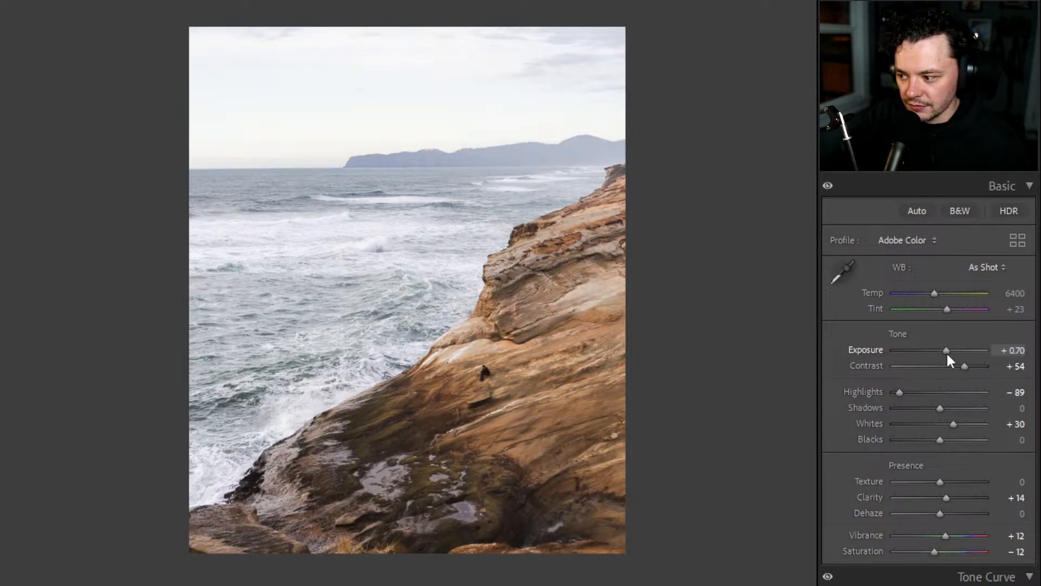
pyautogui.moveTo(939, 512)
pyautogui.mouseDown()
pyautogui.moveTo(958, 513)
pyautogui.moveTo(926, 513)
pyautogui.moveTo(942, 515)
pyautogui.mouseUp()
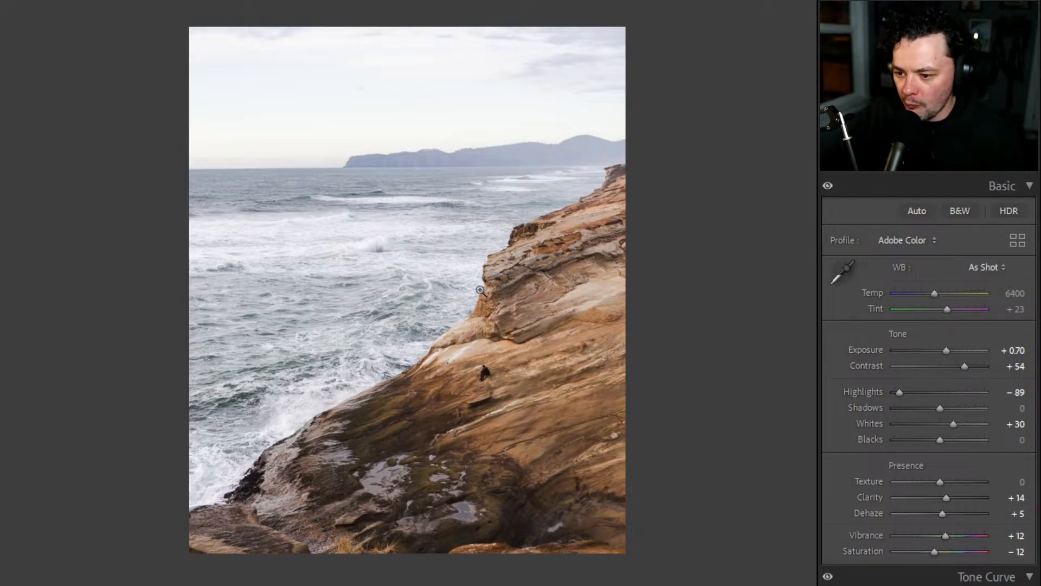
pyautogui.click(499, 383)
pyautogui.click(408, 300)
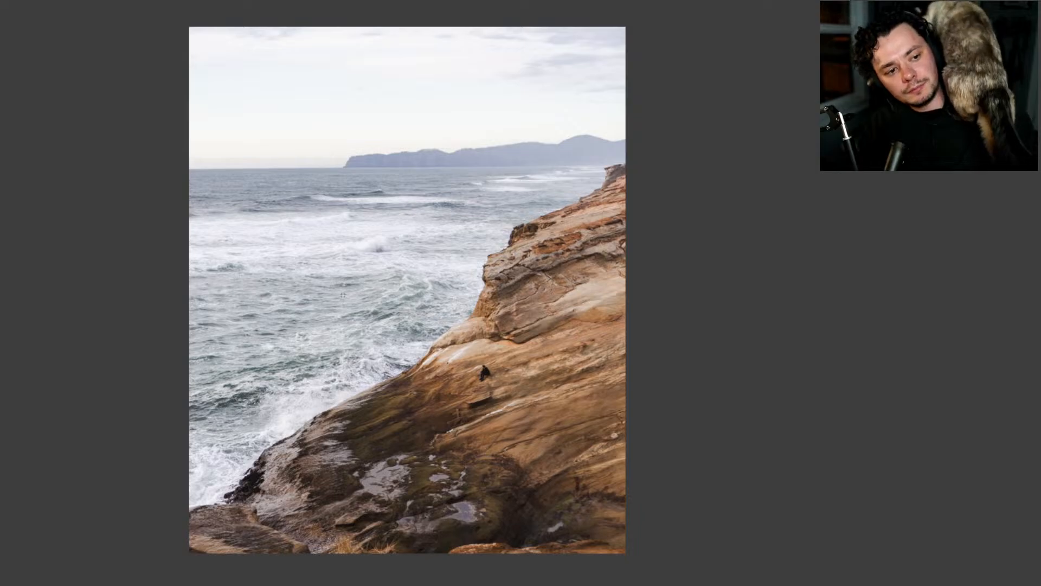
pyautogui.press('q')
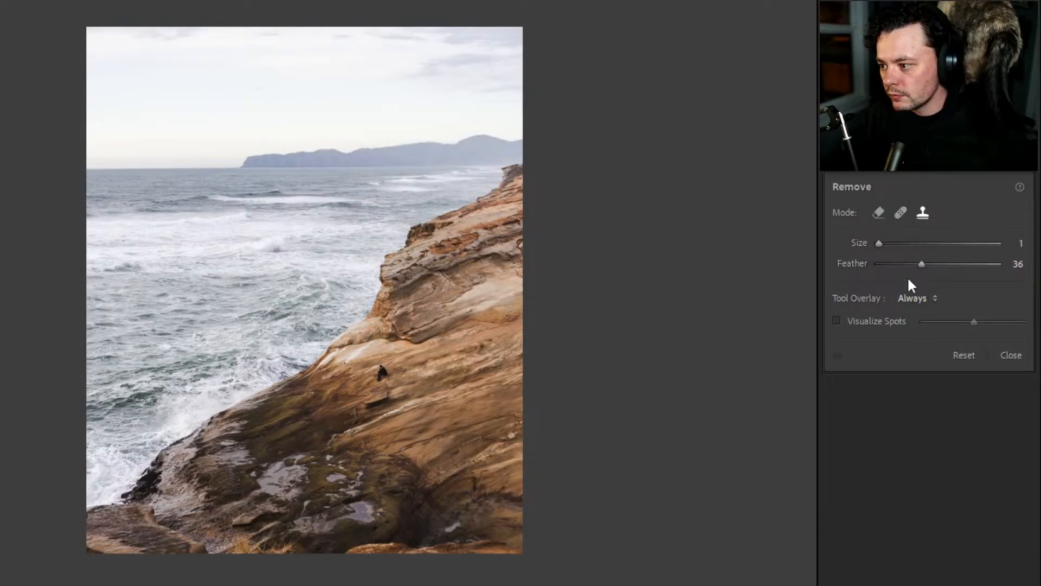
pyautogui.click(867, 169)
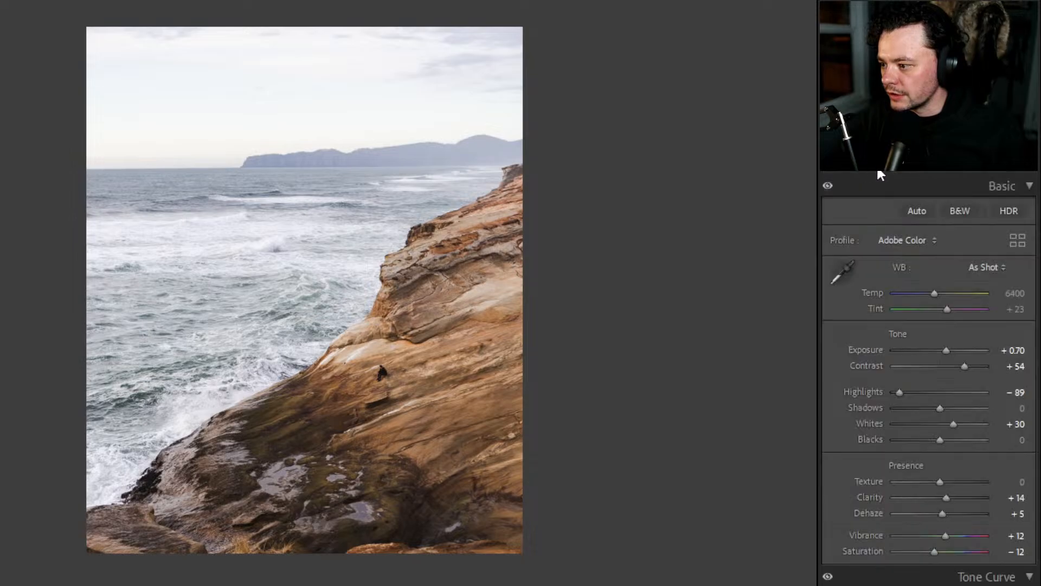
pyautogui.scroll(-7, 900, 279)
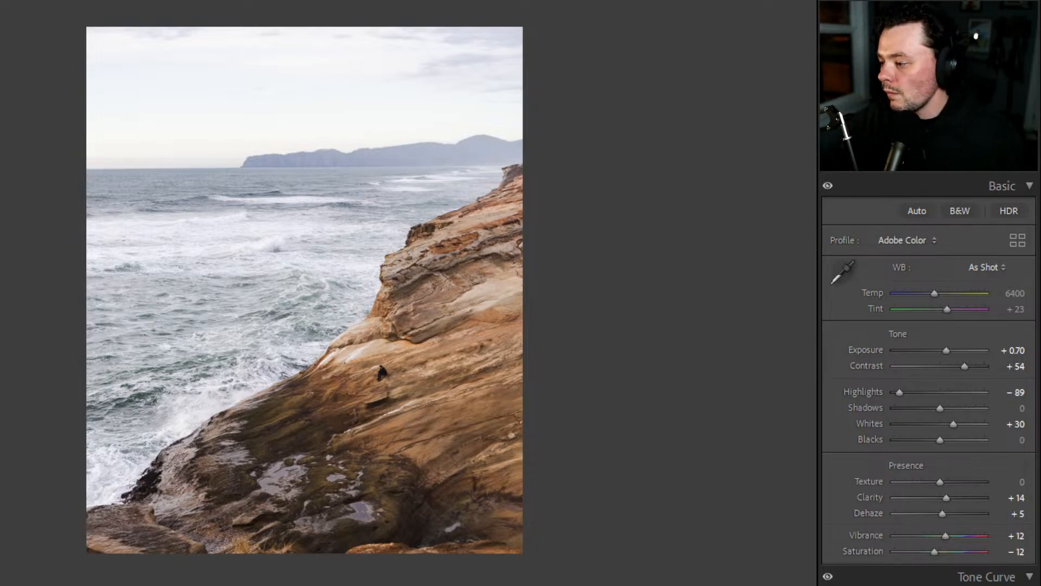
# - Add a diagonal linear gradient mask over the photo's lower-right rocks, set its Exposure to −1.36 and angle it along the cliff slope
pyautogui.click(1004, 160)
pyautogui.click(890, 326)
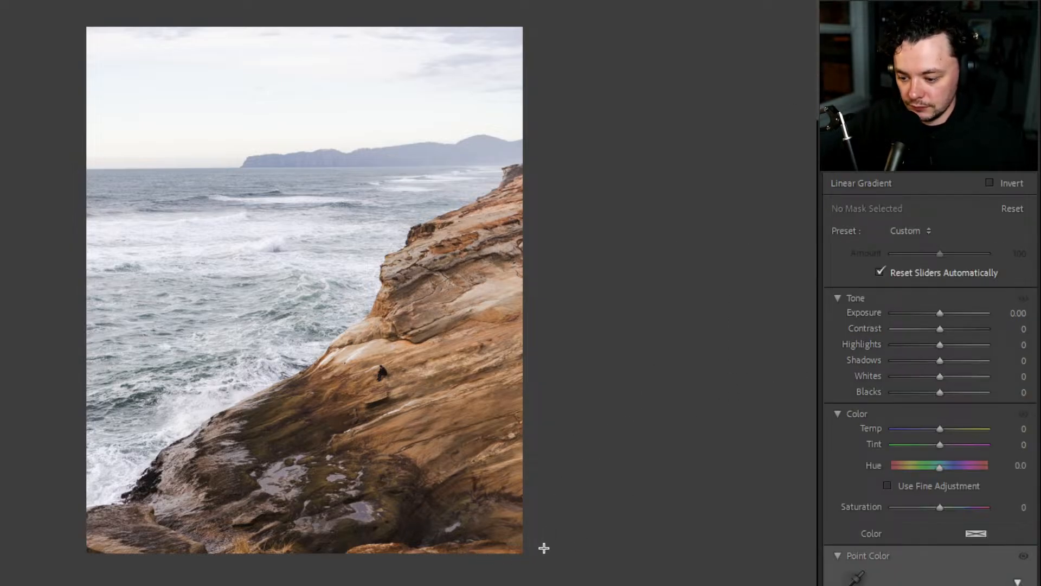
pyautogui.moveTo(542, 547); pyautogui.dragTo(406, 313)
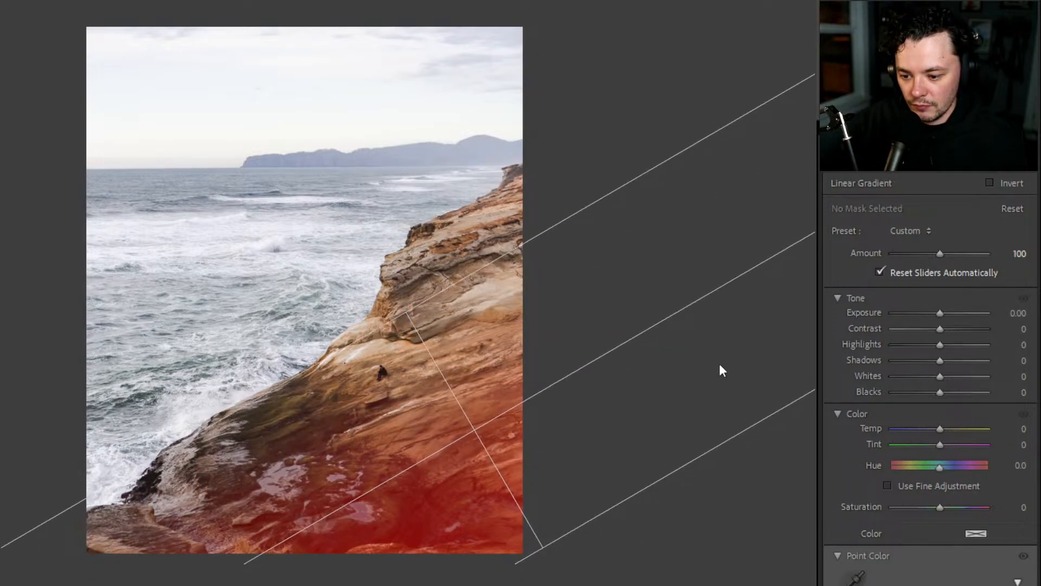
pyautogui.moveTo(936, 313)
pyautogui.mouseDown()
pyautogui.moveTo(910, 319)
pyautogui.moveTo(921, 323)
pyautogui.mouseUp()
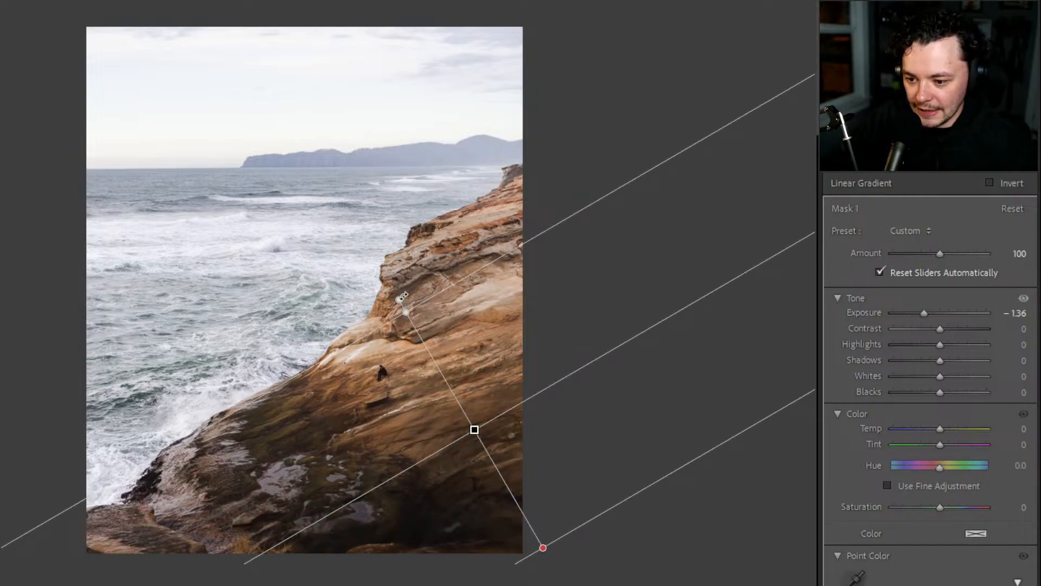
pyautogui.moveTo(402, 296); pyautogui.dragTo(347, 310)
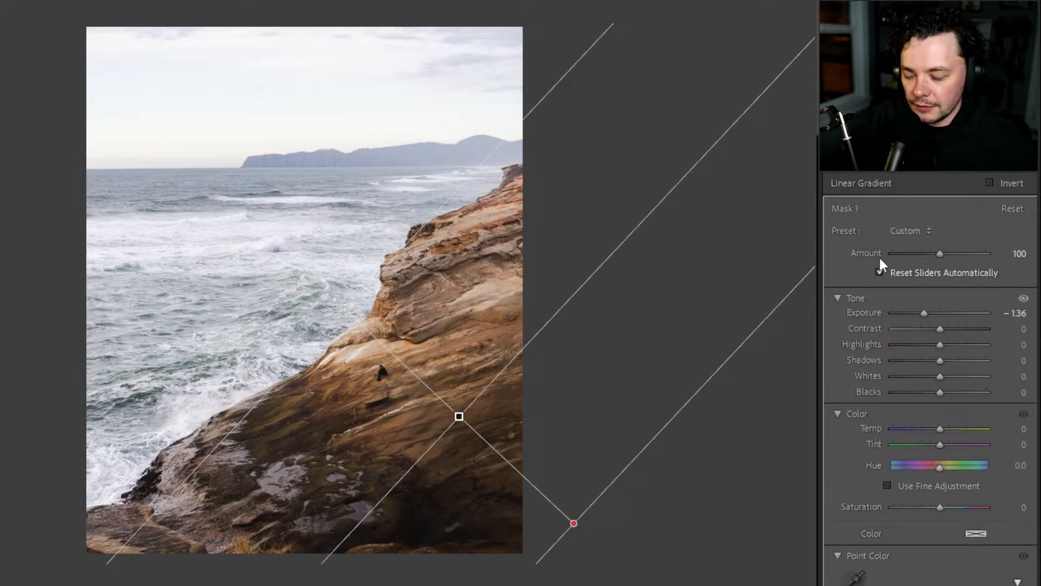
# - Add a linear gradient mask over the sky and sea with Exposure −0.68, Contrast 29, Highlights 17, Shadows 32, Whites 3 and Blacks 41
pyautogui.click(868, 55)
pyautogui.click(816, 183)
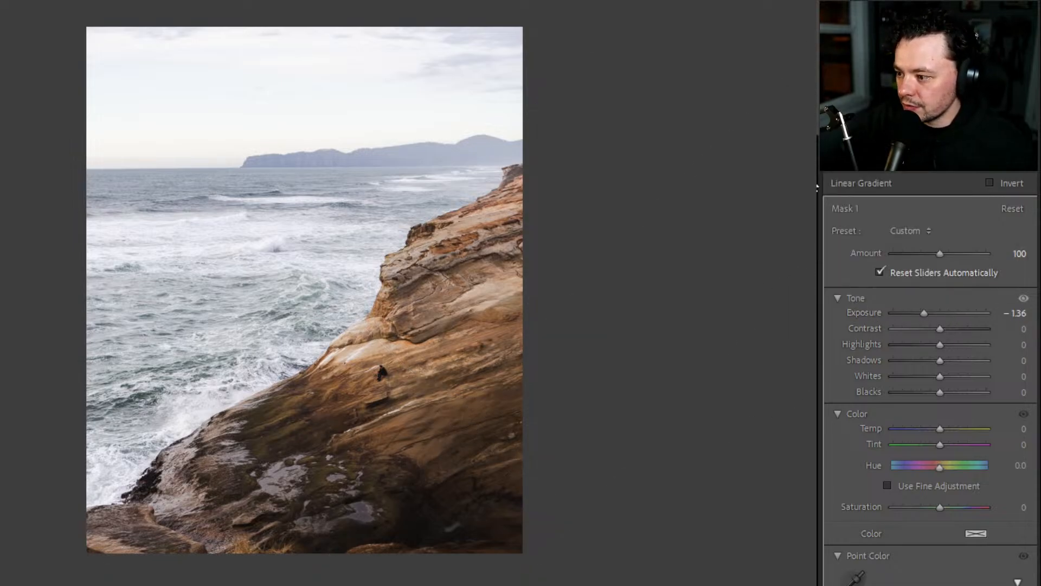
pyautogui.moveTo(66, 26); pyautogui.dragTo(258, 448)
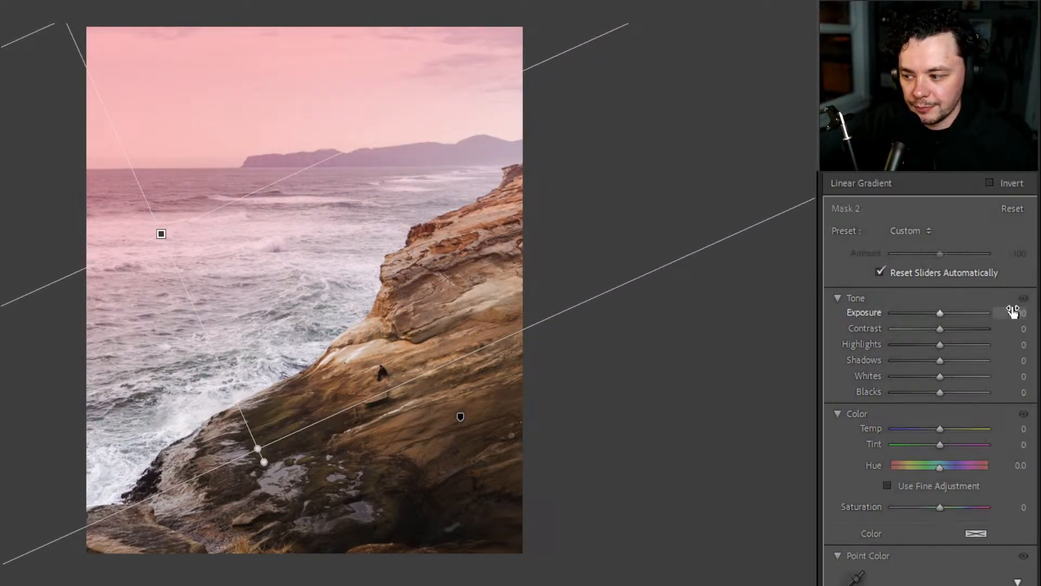
pyautogui.moveTo(941, 313); pyautogui.dragTo(960, 405)
pyautogui.moveTo(930, 361)
pyautogui.mouseDown()
pyautogui.moveTo(953, 363)
pyautogui.moveTo(946, 350)
pyautogui.mouseUp()
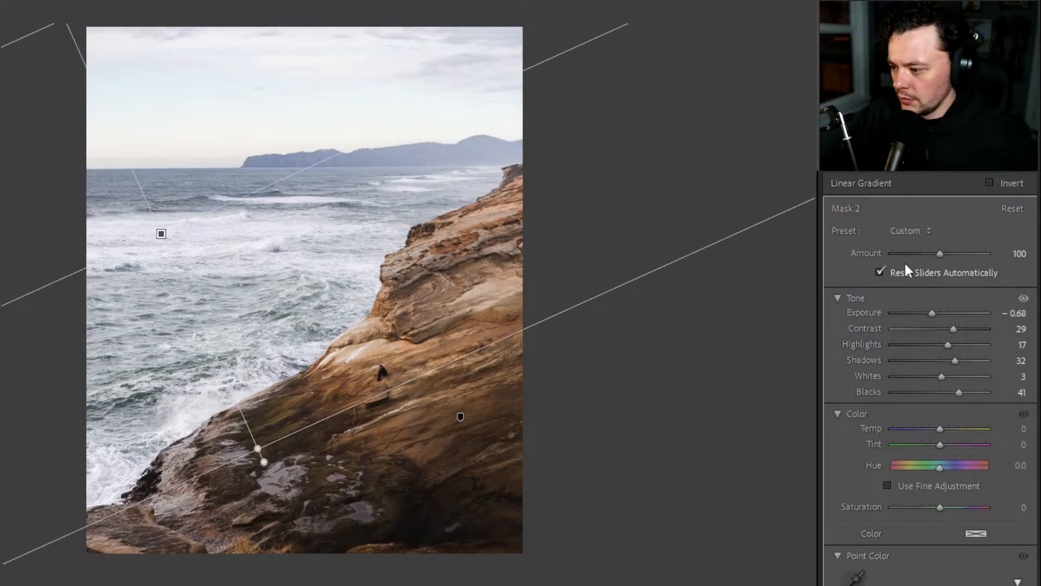
# - Add a linear gradient mask fading in from the left with Exposure 0.20, Contrast 10, Highlights 31, Shadows 53, Whites 31, Blacks −12 and Temp 44
pyautogui.click(846, 183)
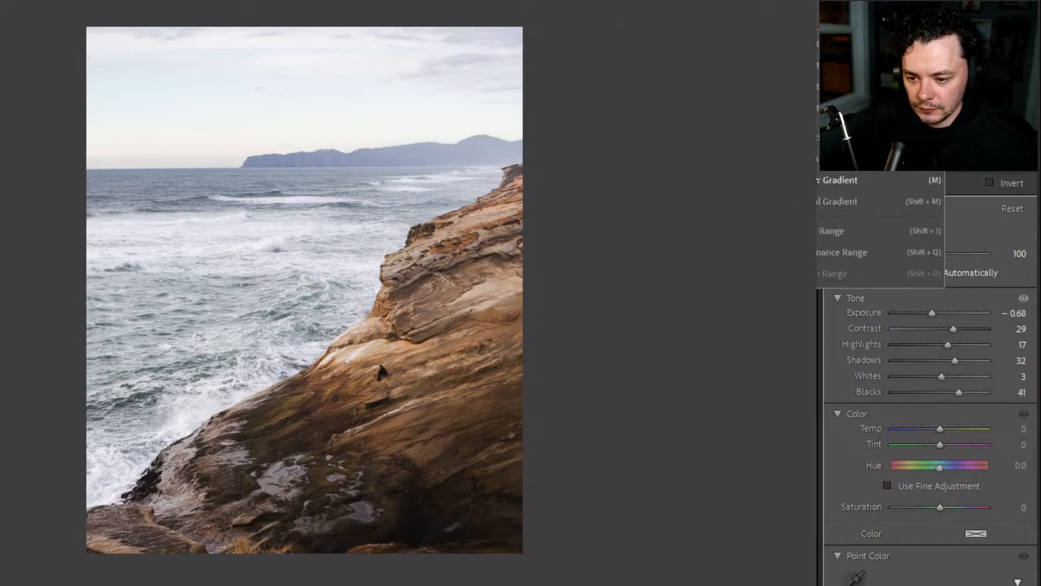
pyautogui.click(846, 179)
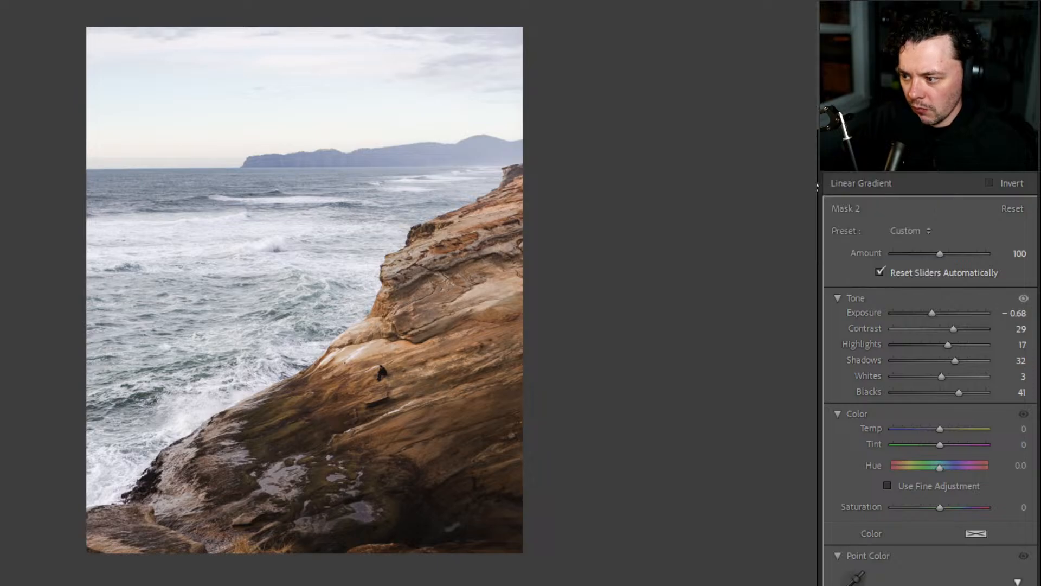
pyautogui.moveTo(51, 128); pyautogui.dragTo(595, 271)
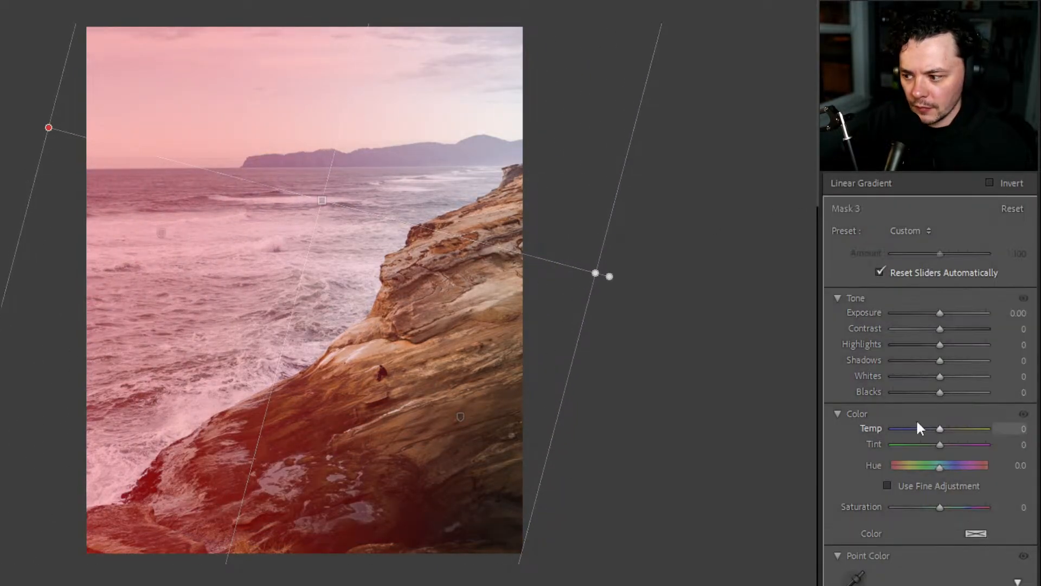
pyautogui.moveTo(942, 430)
pyautogui.mouseDown()
pyautogui.moveTo(987, 439)
pyautogui.moveTo(950, 433)
pyautogui.mouseUp()
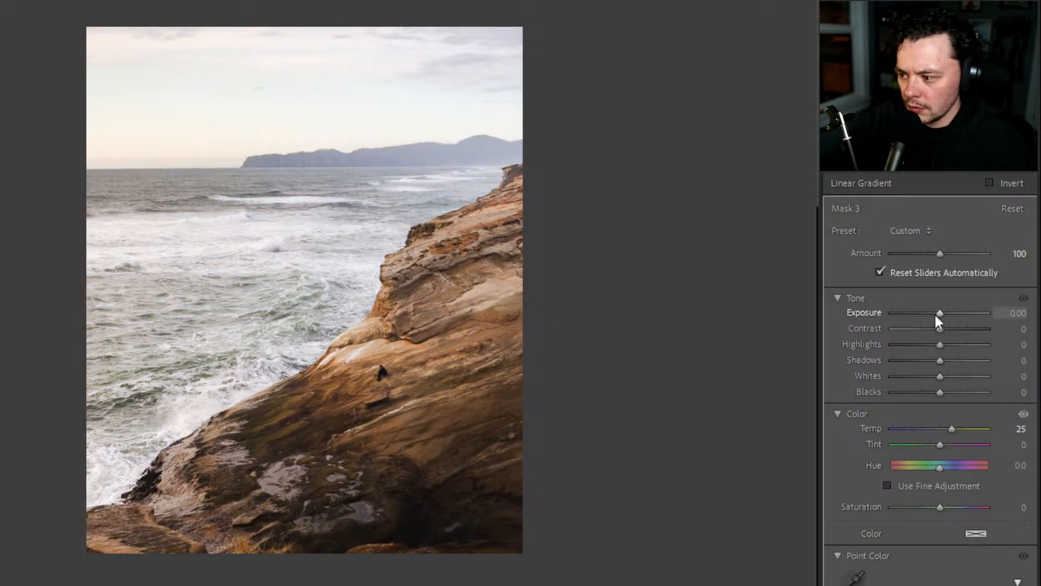
pyautogui.moveTo(938, 315); pyautogui.dragTo(945, 314)
pyautogui.moveTo(949, 429); pyautogui.dragTo(959, 428)
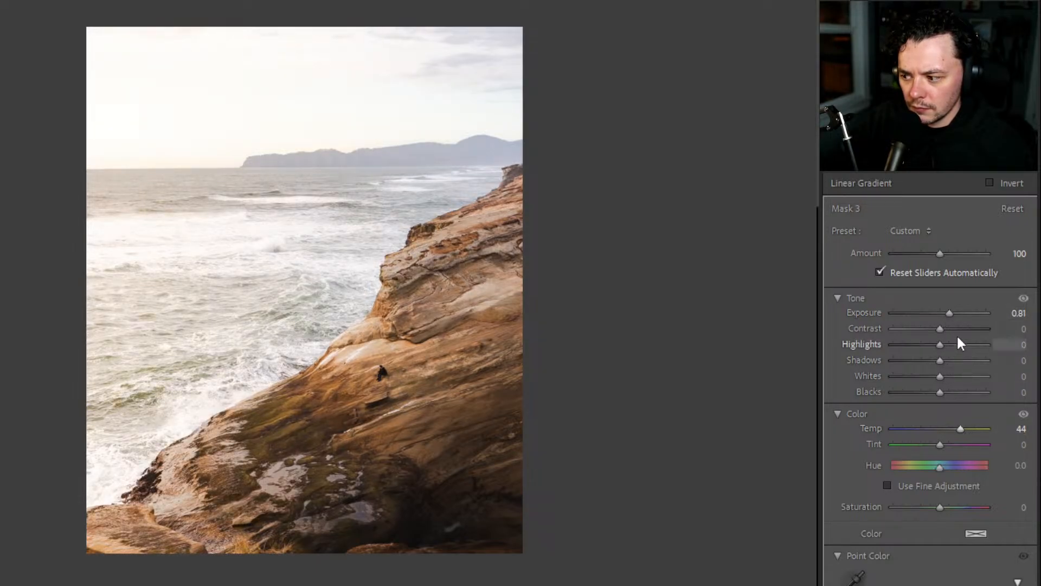
pyautogui.moveTo(951, 313); pyautogui.dragTo(934, 394)
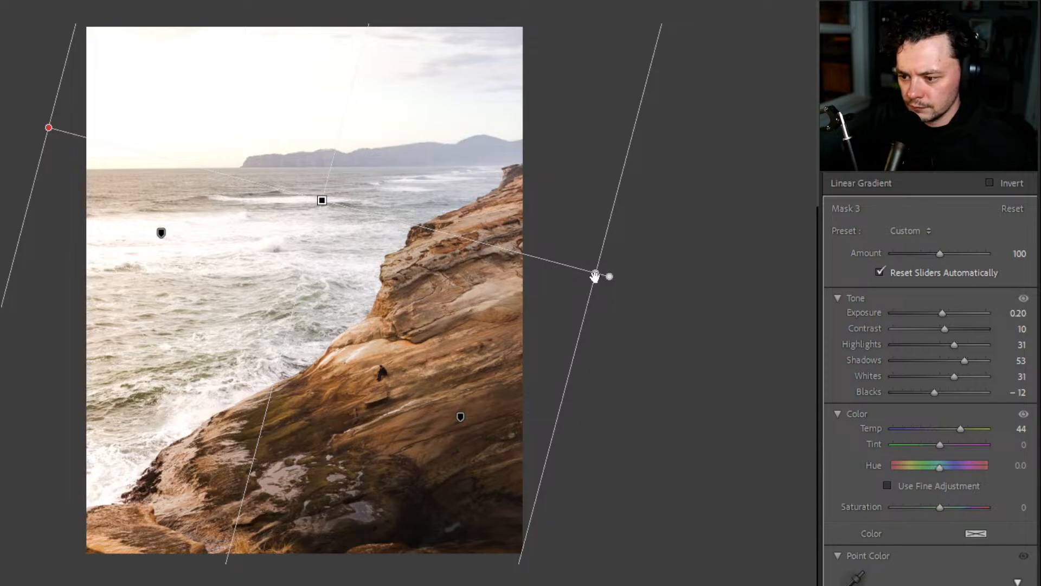
# - Widen the new gradient further past the cliff, shift it slightly, and set its Temp to 29 and Saturation to 15
pyautogui.moveTo(595, 275); pyautogui.dragTo(731, 309)
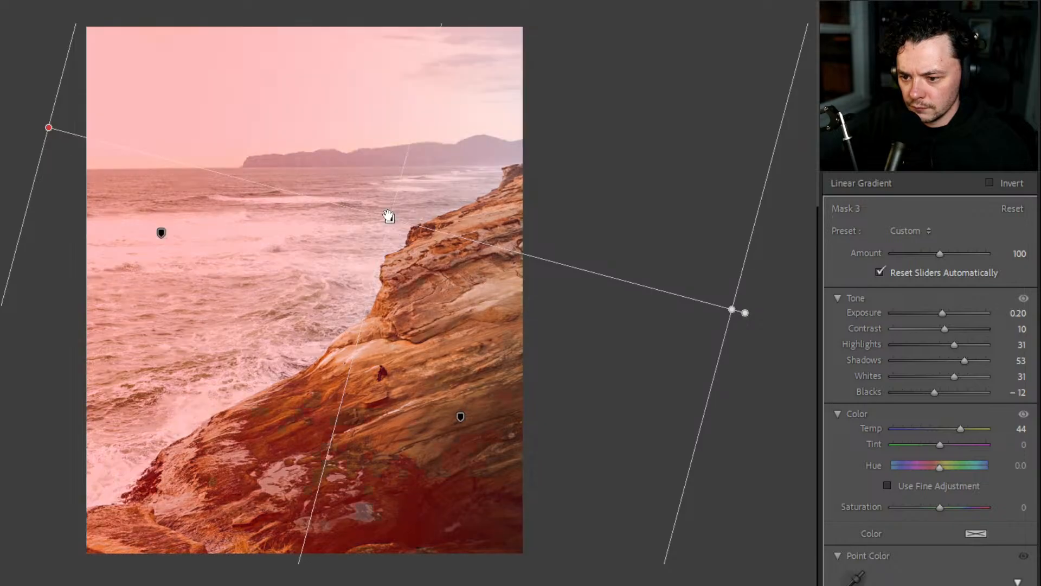
pyautogui.moveTo(389, 218)
pyautogui.mouseDown()
pyautogui.moveTo(314, 198)
pyautogui.moveTo(402, 228)
pyautogui.mouseUp()
pyautogui.moveTo(380, 225); pyautogui.dragTo(438, 236)
pyautogui.moveTo(964, 429)
pyautogui.mouseDown()
pyautogui.moveTo(941, 428)
pyautogui.moveTo(956, 427)
pyautogui.mouseUp()
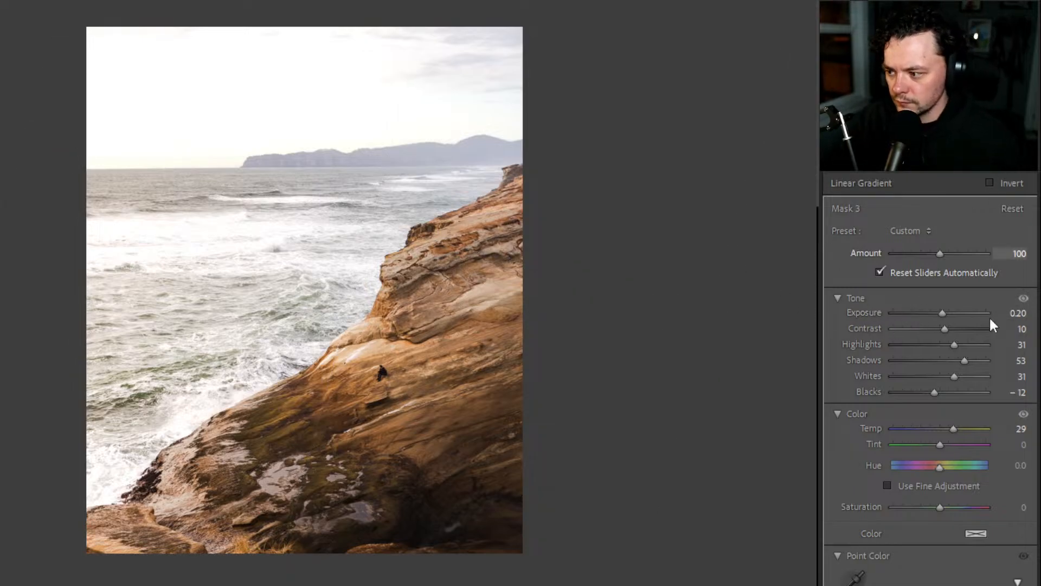
pyautogui.moveTo(943, 509)
pyautogui.mouseDown()
pyautogui.moveTo(899, 506)
pyautogui.moveTo(979, 511)
pyautogui.moveTo(950, 513)
pyautogui.mouseUp()
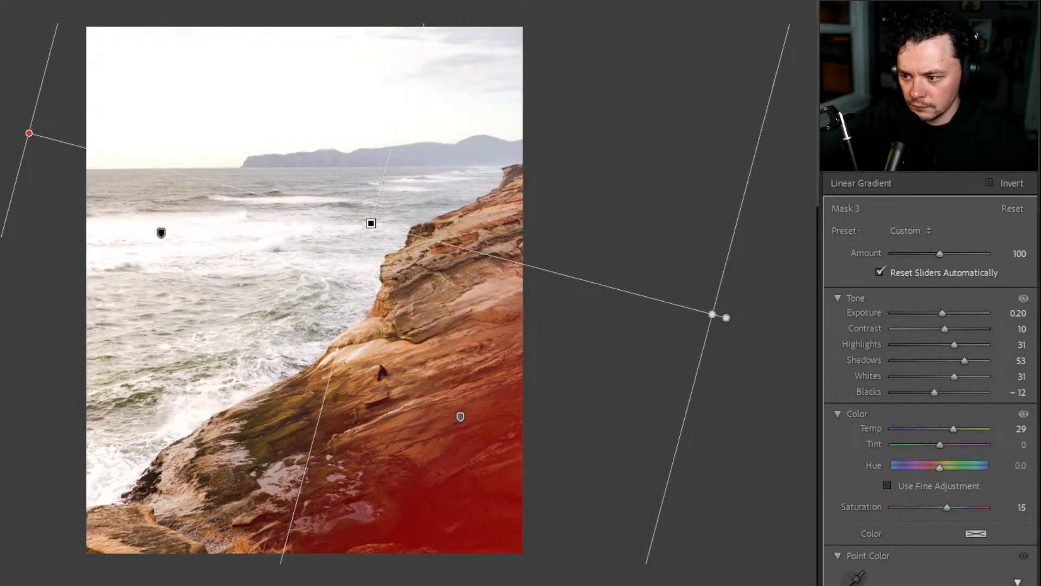
# - Adjust the sky and sea gradient mask to Exposure −1.29, Highlights 14, Shadows 42, Whites −51 and Blacks 63
pyautogui.click(161, 233)
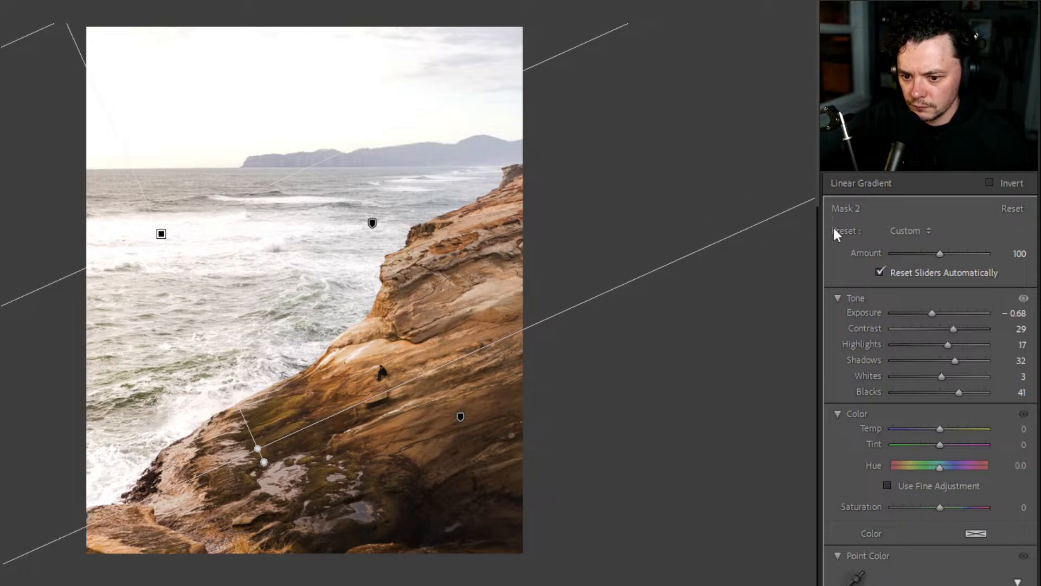
pyautogui.moveTo(931, 313); pyautogui.dragTo(914, 378)
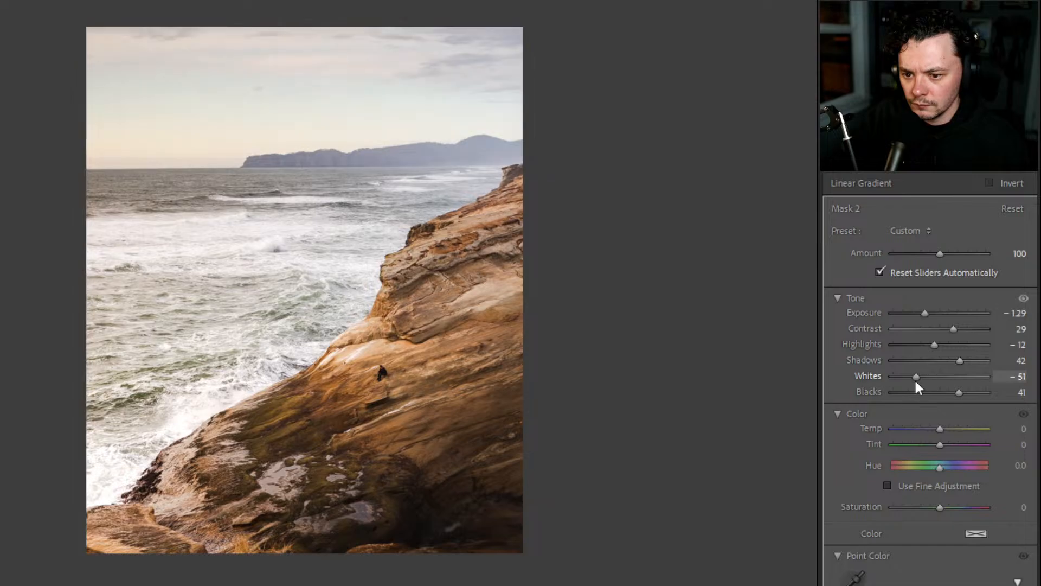
pyautogui.moveTo(934, 345); pyautogui.dragTo(946, 345)
pyautogui.moveTo(959, 392)
pyautogui.mouseDown()
pyautogui.moveTo(946, 392)
pyautogui.moveTo(988, 392)
pyautogui.moveTo(969, 392)
pyautogui.mouseUp()
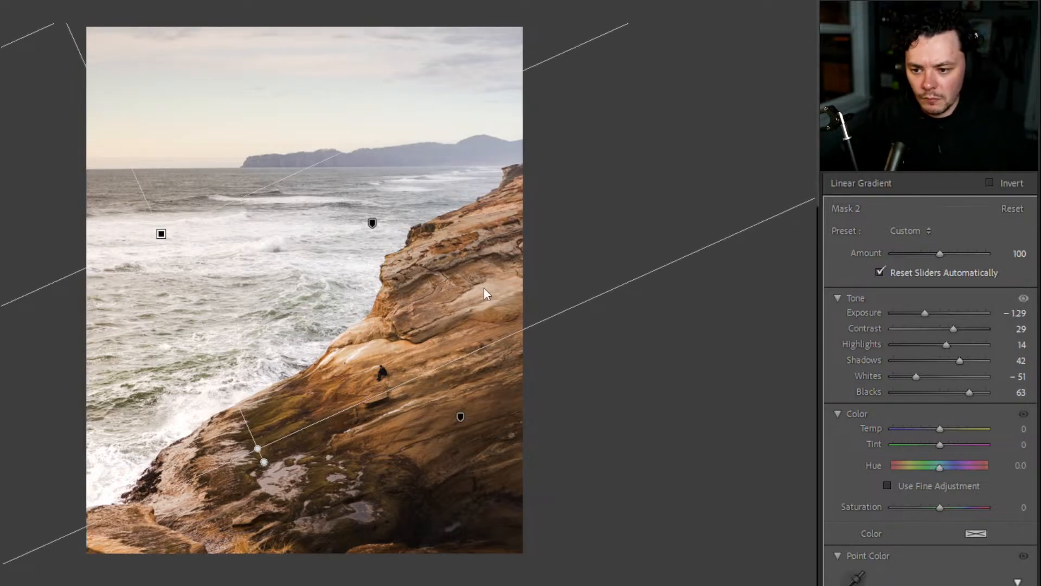
# - On the warm gradient mask, set Exposure to 0.41 and Contrast to 27, and curve the midtones up, shadows down and black point to output 26
pyautogui.click(878, 114)
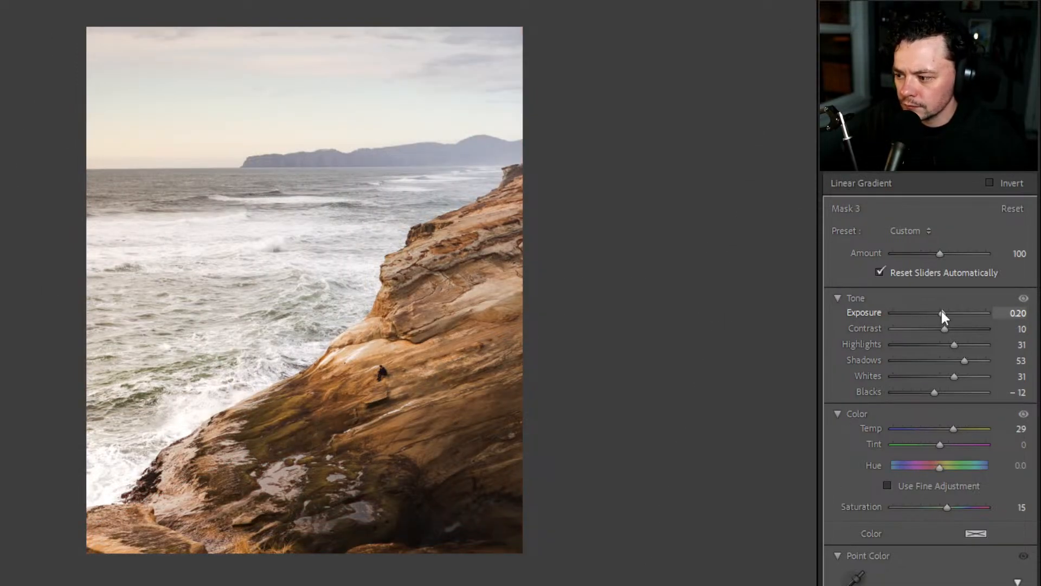
pyautogui.moveTo(942, 313); pyautogui.dragTo(952, 339)
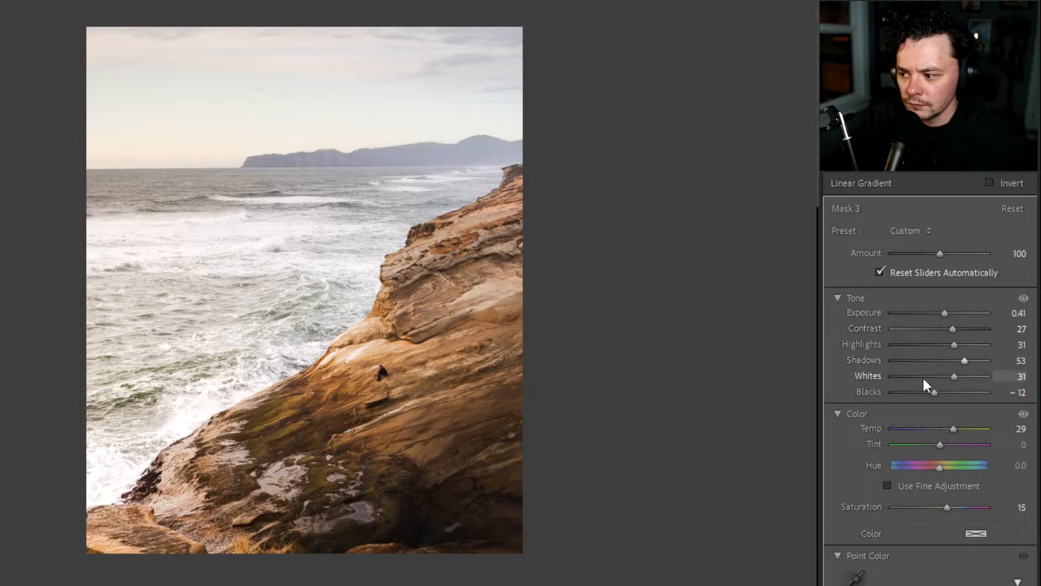
pyautogui.scroll(-5, 890, 450)
pyautogui.scroll(-5, 891, 442)
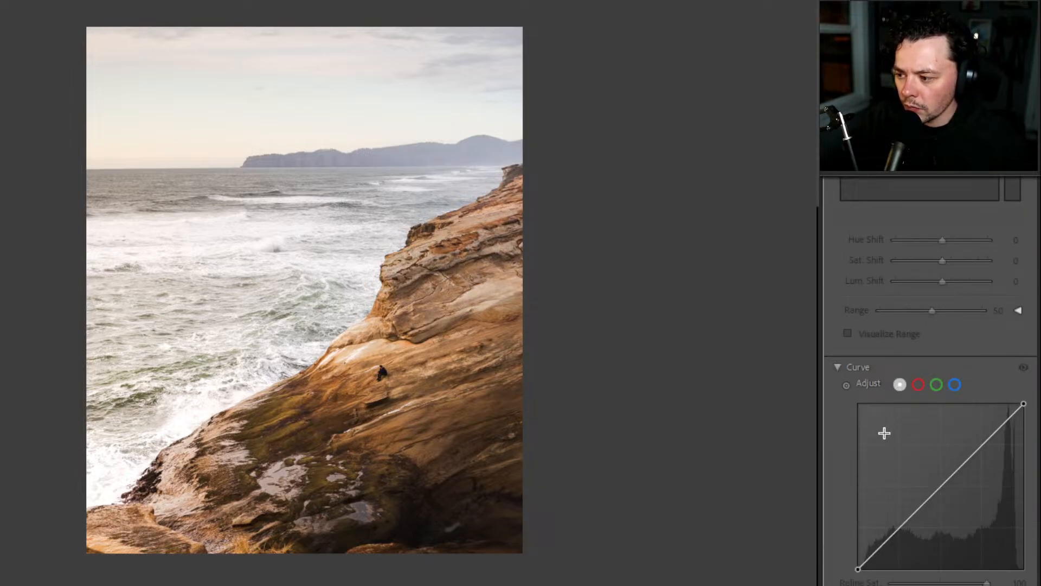
pyautogui.scroll(-3, 895, 418)
pyautogui.scroll(3, 902, 387)
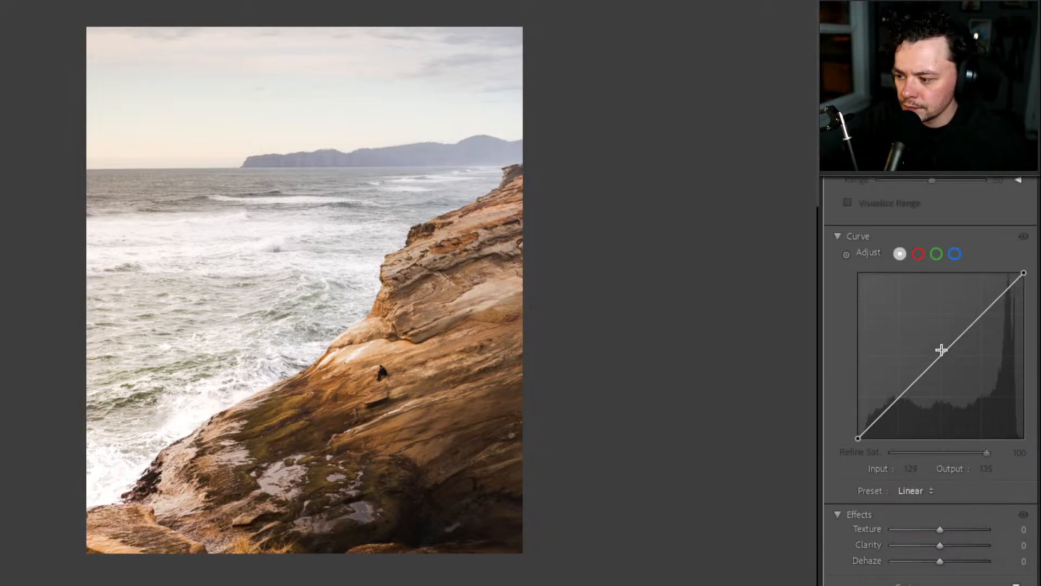
pyautogui.moveTo(941, 351); pyautogui.dragTo(944, 344)
pyautogui.click(898, 392)
pyautogui.moveTo(898, 393); pyautogui.dragTo(838, 422)
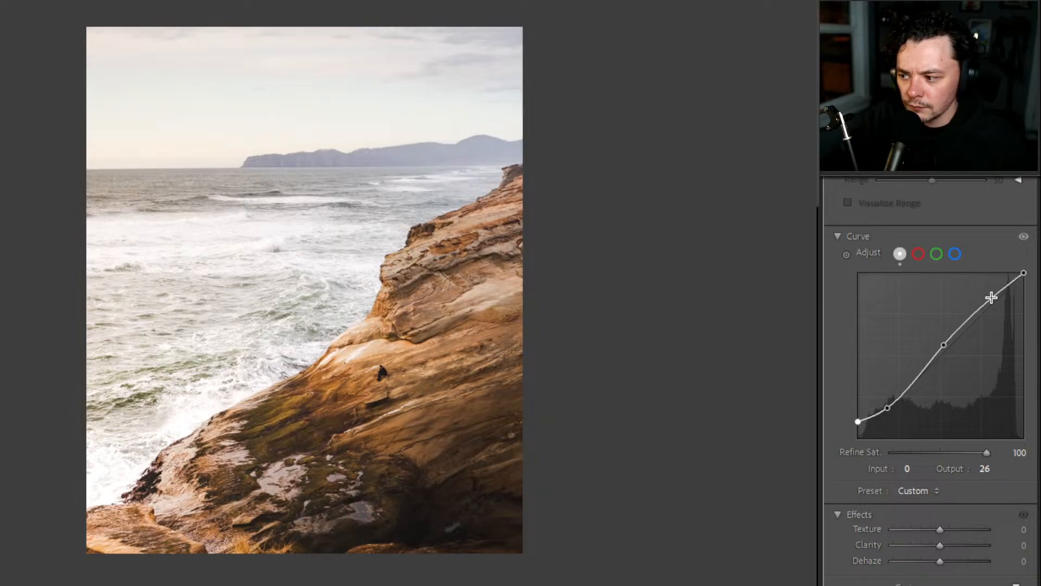
# - Add a highlight point at 202/204 to the warm mask's curve and pull the white point in to input 251
pyautogui.moveTo(985, 298); pyautogui.dragTo(991, 305)
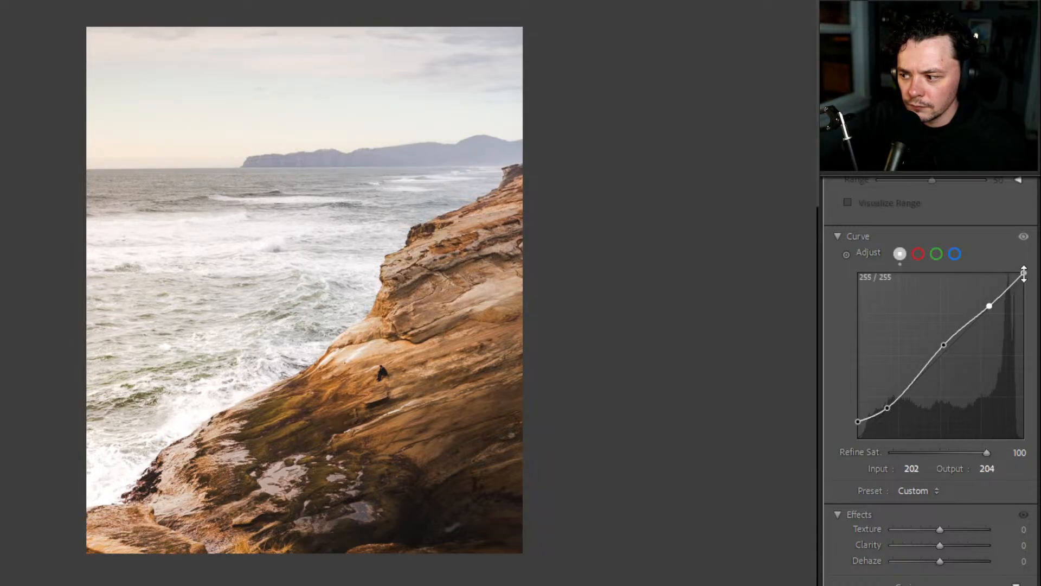
pyautogui.moveTo(1024, 274)
pyautogui.mouseDown()
pyautogui.moveTo(1030, 285)
pyautogui.moveTo(1039, 278)
pyautogui.mouseUp()
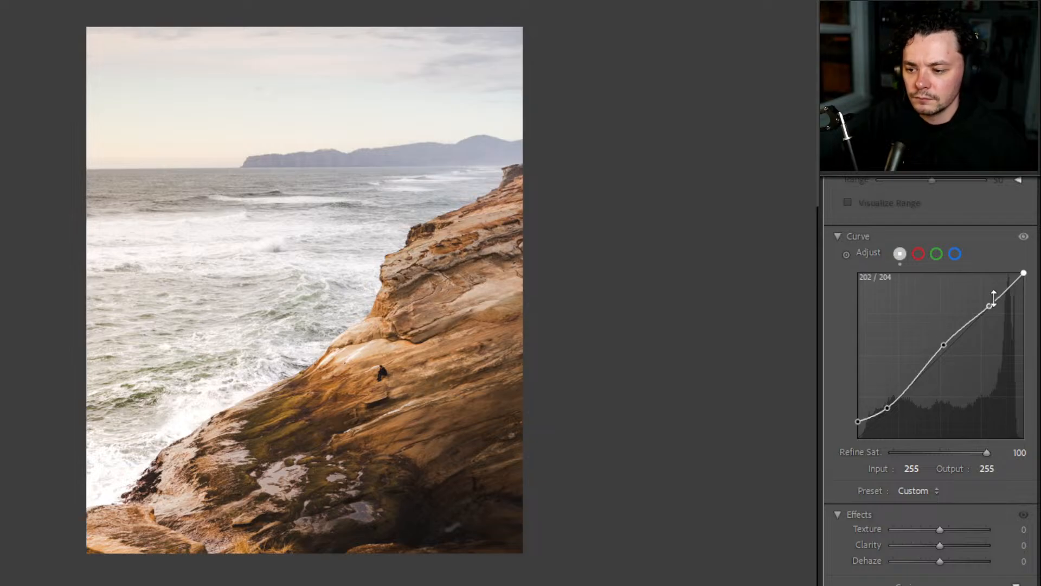
pyautogui.moveTo(1025, 271)
pyautogui.mouseDown()
pyautogui.moveTo(1009, 274)
pyautogui.moveTo(1037, 279)
pyautogui.moveTo(1024, 311)
pyautogui.moveTo(1023, 274)
pyautogui.mouseUp()
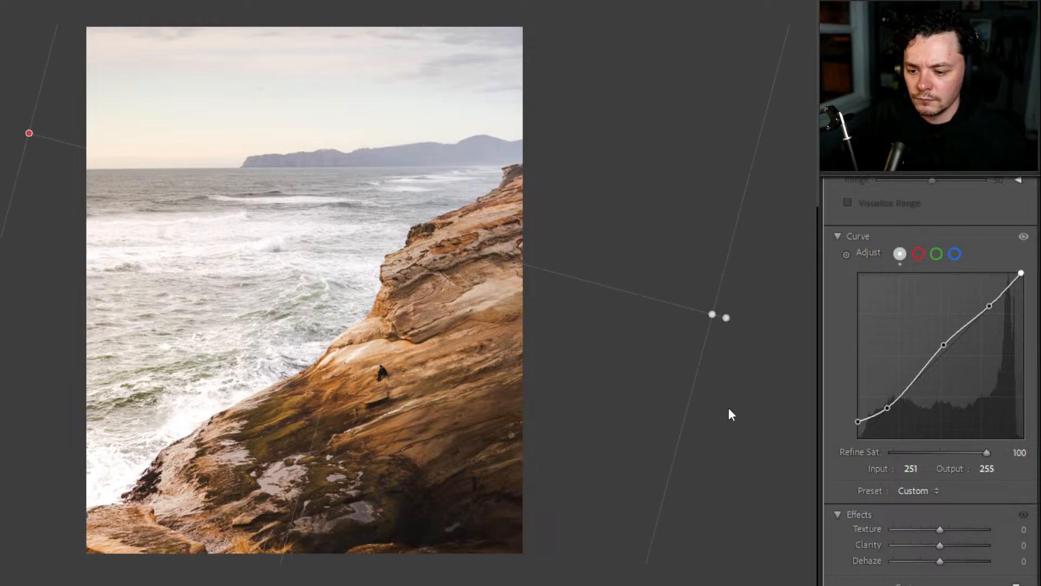
# - Leave masking and compare the photo with and without the Basic adjustments
pyautogui.scroll(10, 825, 275)
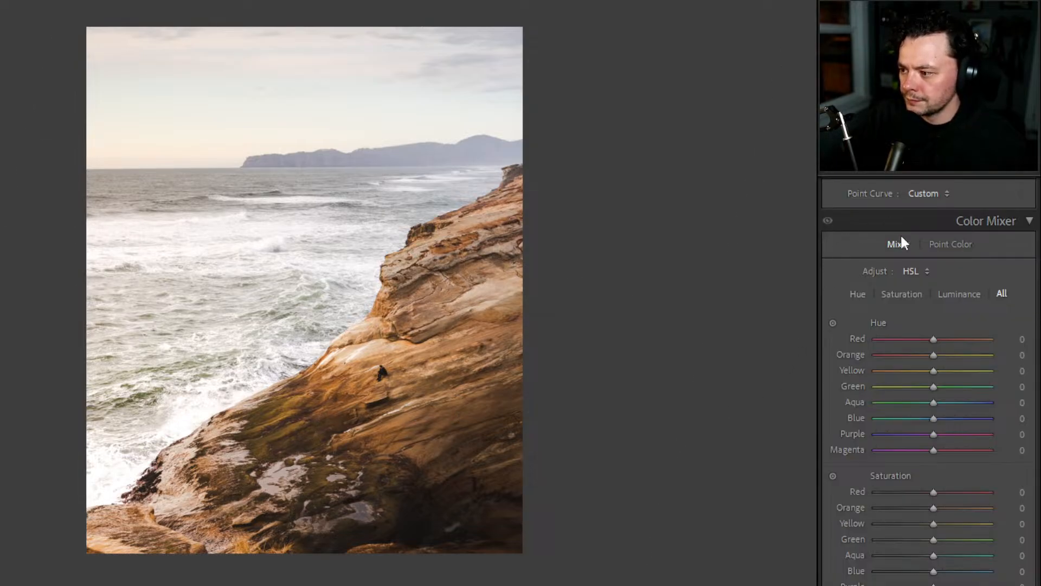
pyautogui.scroll(10, 905, 260)
pyautogui.click(828, 186)
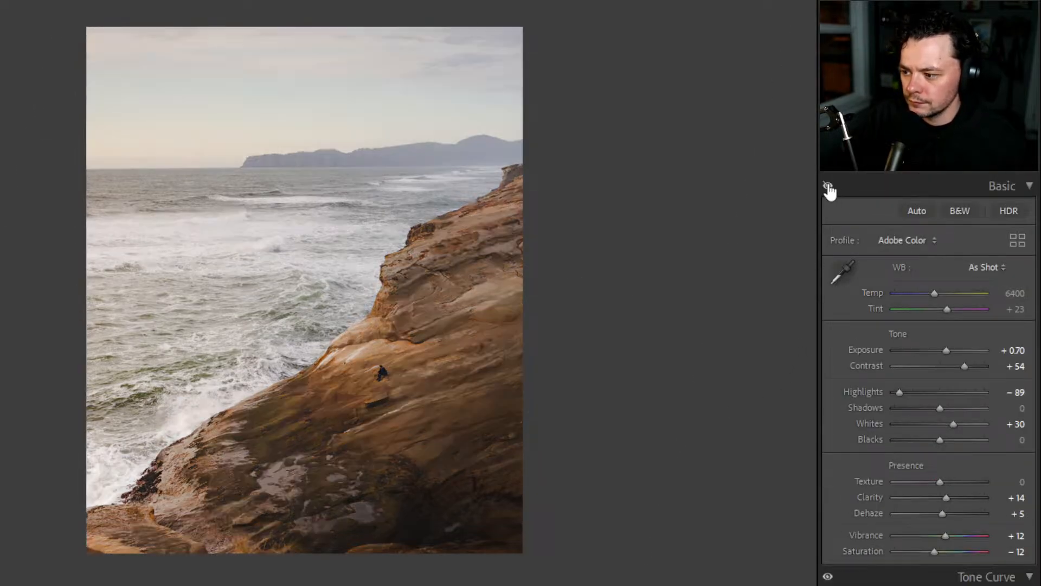
pyautogui.click(827, 186)
pyautogui.click(827, 186)
pyautogui.click(828, 186)
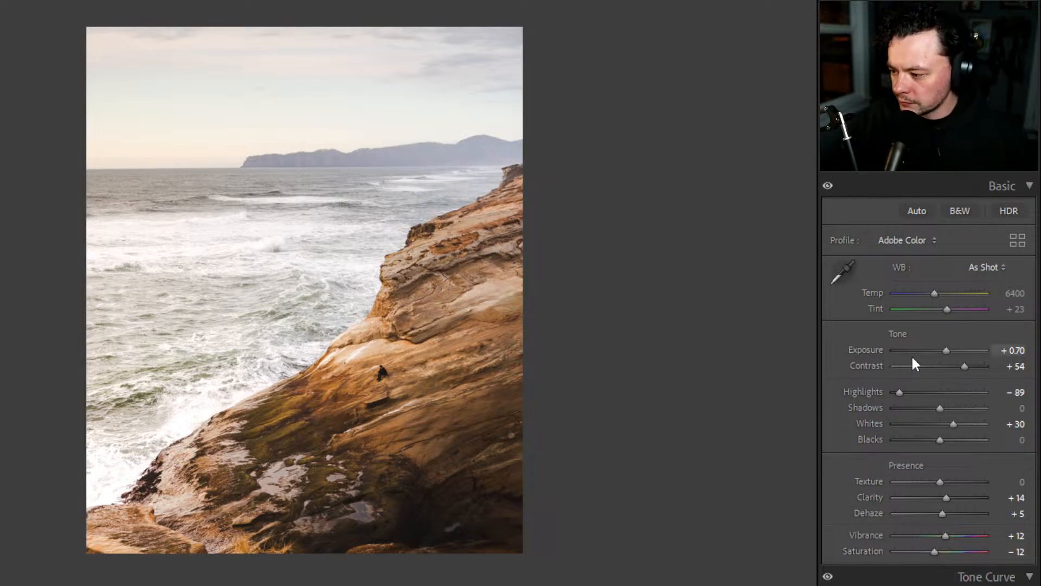
# - Refine the global tone curve by raising the black point slightly, lowering the midtone point and moving the highlight point to 207/202
pyautogui.scroll(-8, 911, 355)
pyautogui.scroll(4, 845, 325)
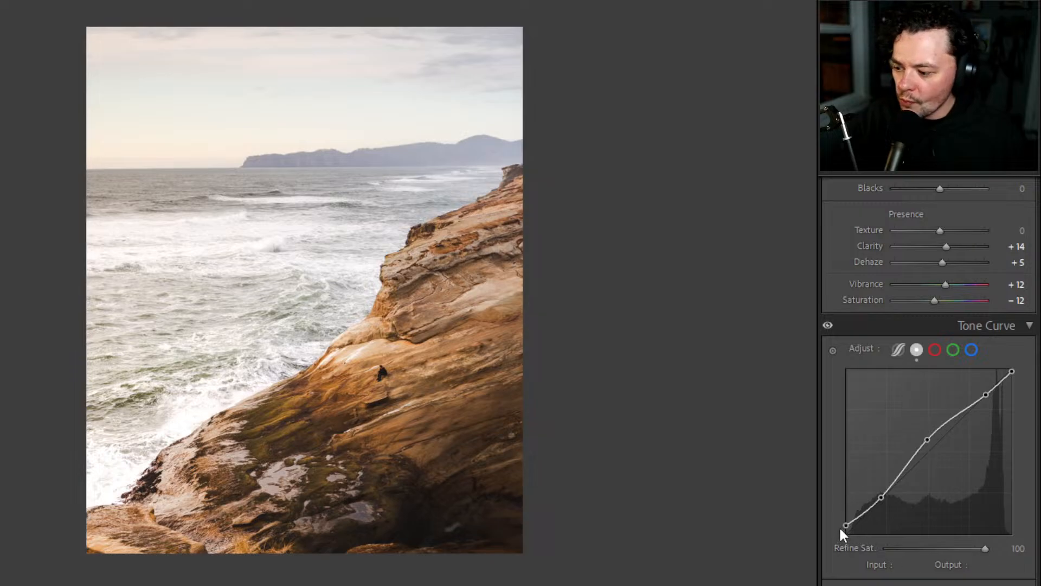
pyautogui.moveTo(841, 525); pyautogui.dragTo(881, 496)
pyautogui.moveTo(928, 440)
pyautogui.mouseDown()
pyautogui.moveTo(920, 434)
pyautogui.moveTo(924, 448)
pyautogui.mouseUp()
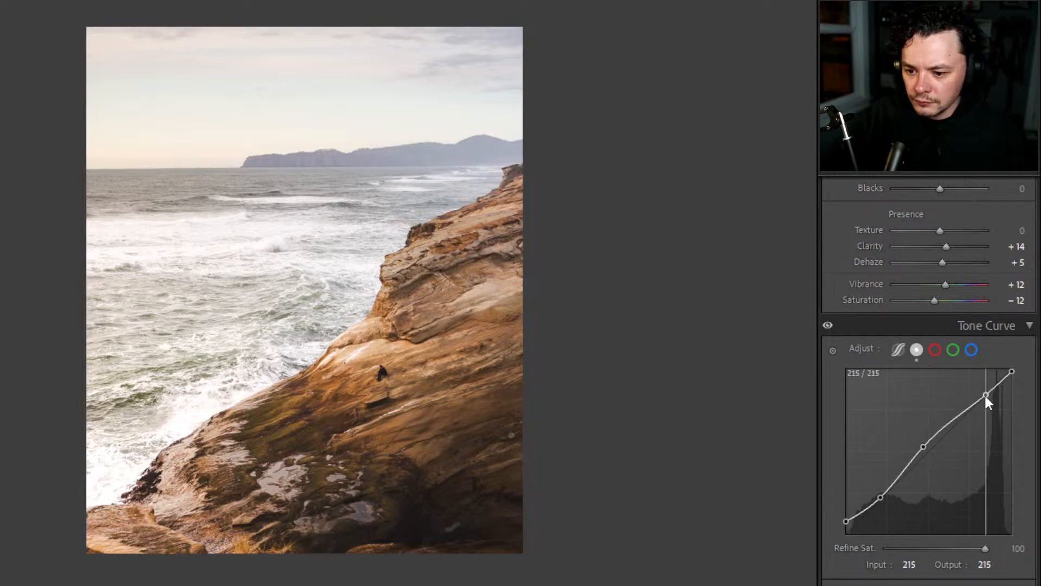
pyautogui.moveTo(984, 393); pyautogui.dragTo(981, 403)
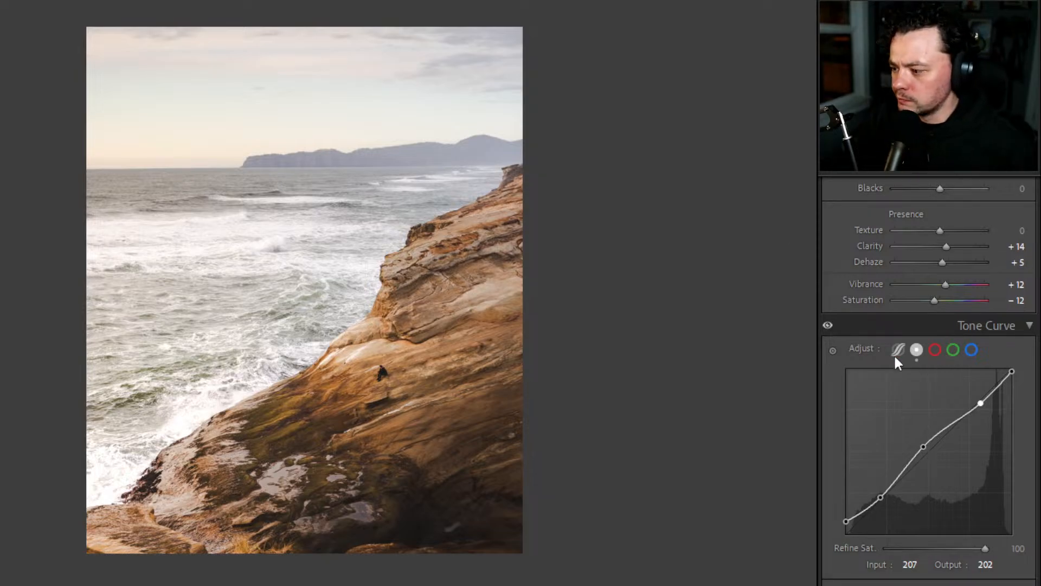
# - In the color mixer, set Yellow saturation to −50 and shift the hues of Orange to −2, Aqua to −2 and Blue to −16
pyautogui.scroll(-5, 903, 297)
pyautogui.scroll(-2, 896, 333)
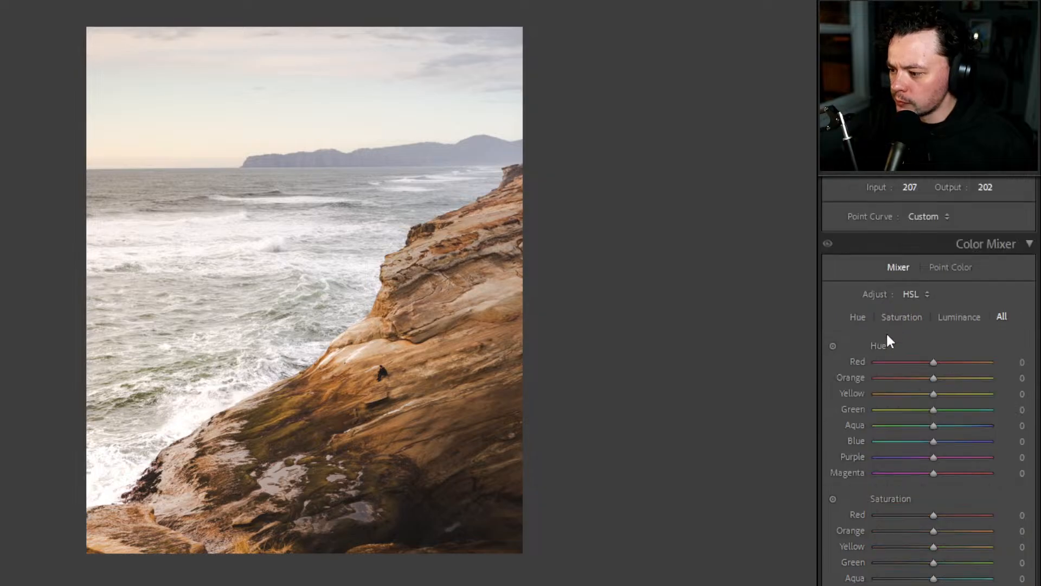
pyautogui.scroll(-4, 888, 335)
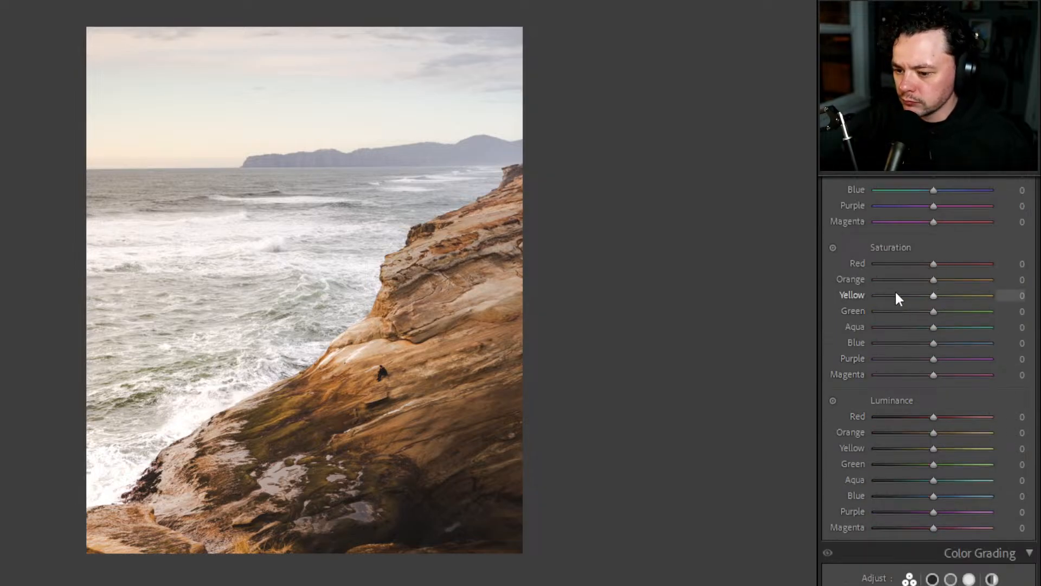
pyautogui.moveTo(933, 295); pyautogui.dragTo(904, 311)
pyautogui.scroll(3, 922, 306)
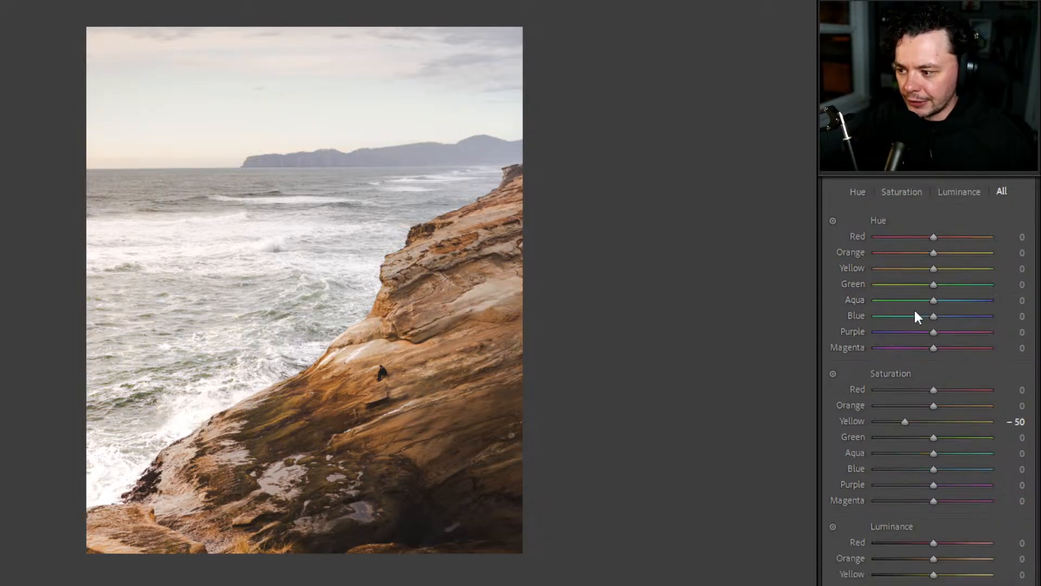
pyautogui.moveTo(936, 269)
pyautogui.mouseDown()
pyautogui.moveTo(904, 269)
pyautogui.moveTo(964, 269)
pyautogui.moveTo(939, 272)
pyautogui.moveTo(906, 253)
pyautogui.moveTo(946, 255)
pyautogui.moveTo(919, 262)
pyautogui.moveTo(933, 262)
pyautogui.mouseUp()
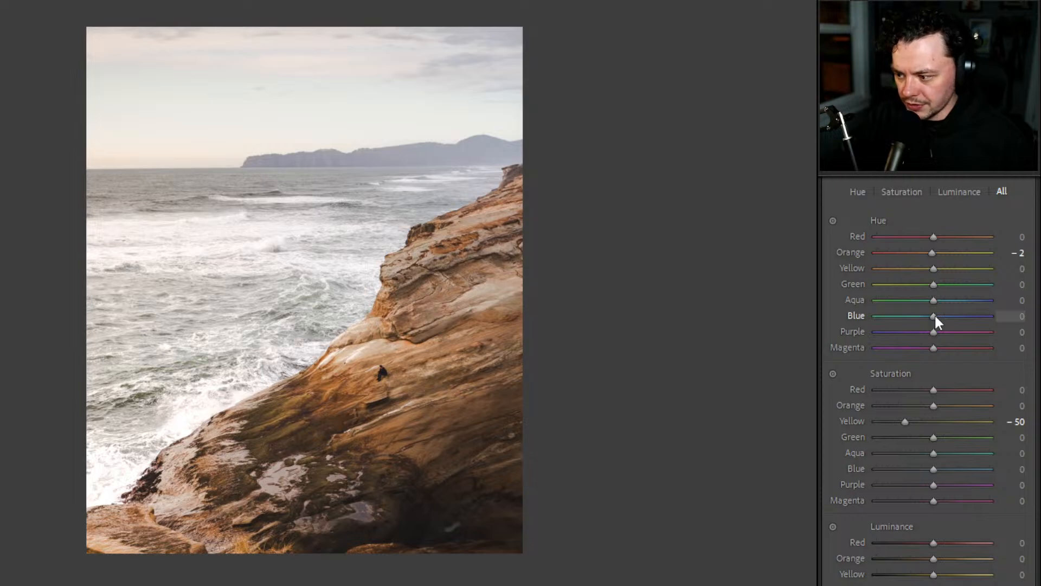
pyautogui.moveTo(934, 317)
pyautogui.mouseDown()
pyautogui.moveTo(894, 325)
pyautogui.moveTo(935, 325)
pyautogui.moveTo(890, 304)
pyautogui.moveTo(941, 302)
pyautogui.moveTo(925, 310)
pyautogui.moveTo(936, 309)
pyautogui.mouseUp()
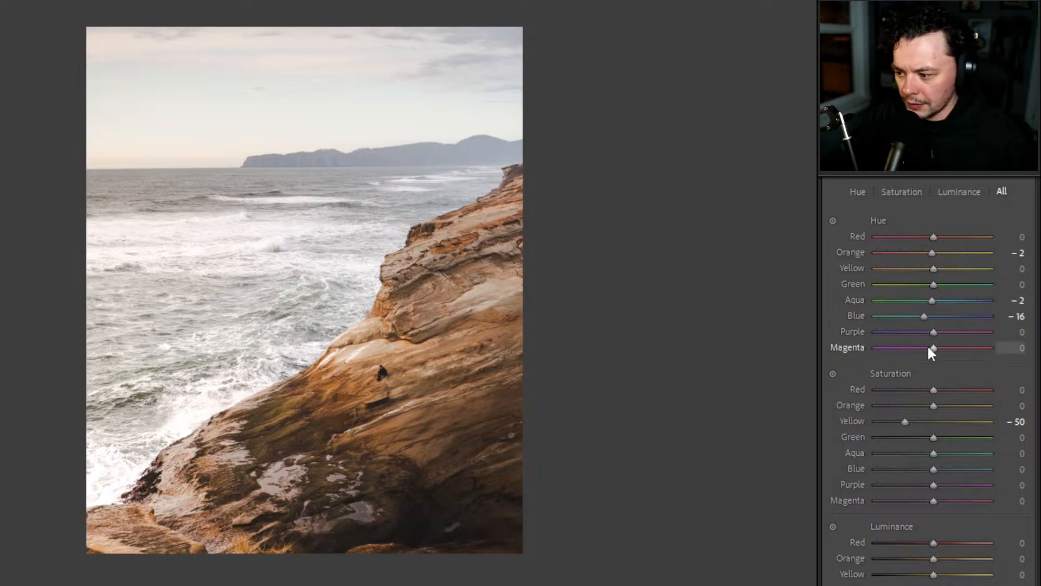
# - Check the water's color up close and set Orange saturation to +6
pyautogui.click(206, 261)
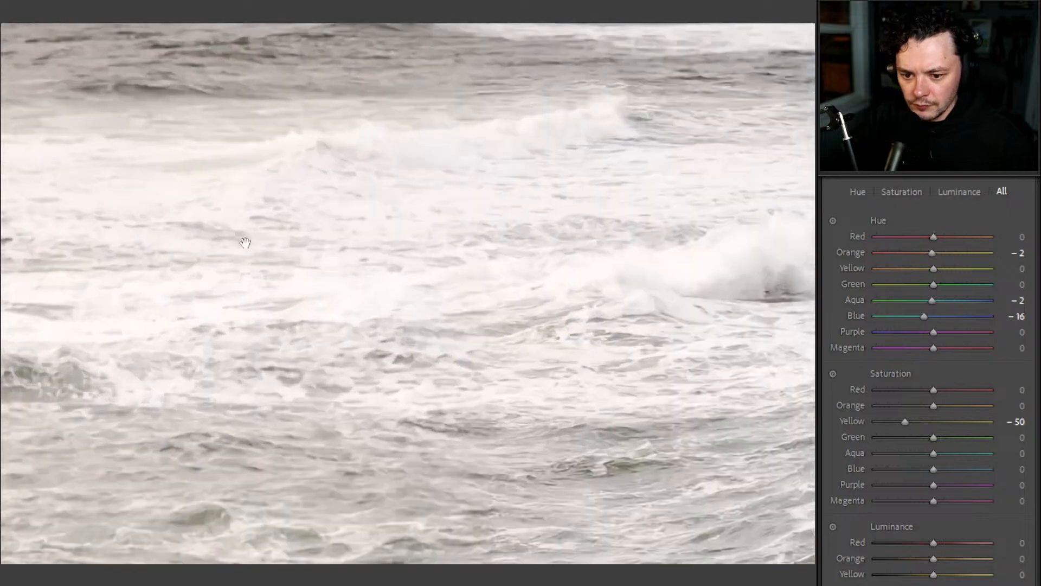
pyautogui.click(700, 286)
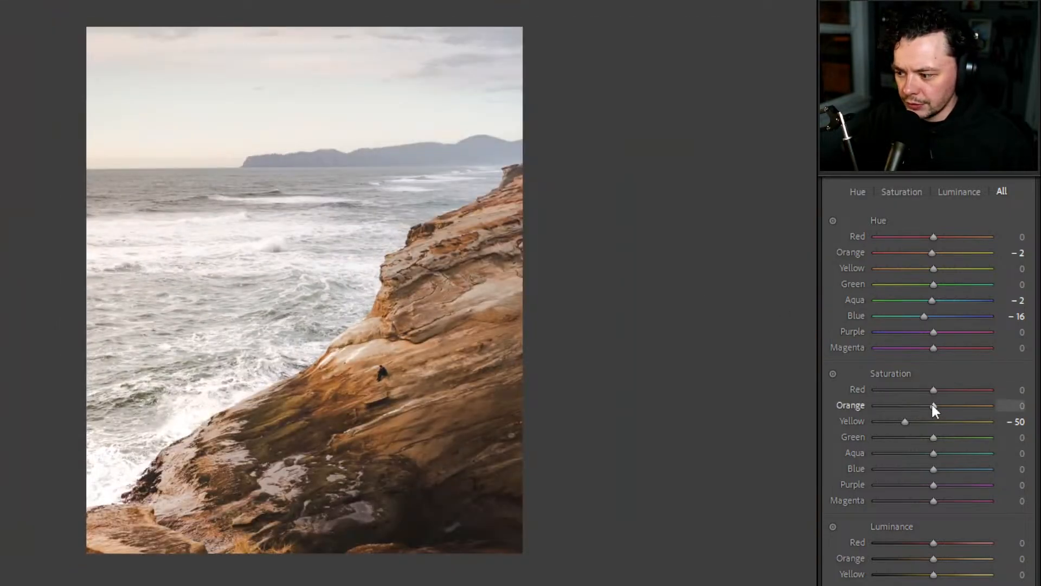
pyautogui.moveTo(934, 405)
pyautogui.mouseDown()
pyautogui.moveTo(863, 405)
pyautogui.moveTo(959, 406)
pyautogui.moveTo(923, 416)
pyautogui.moveTo(936, 418)
pyautogui.mouseUp()
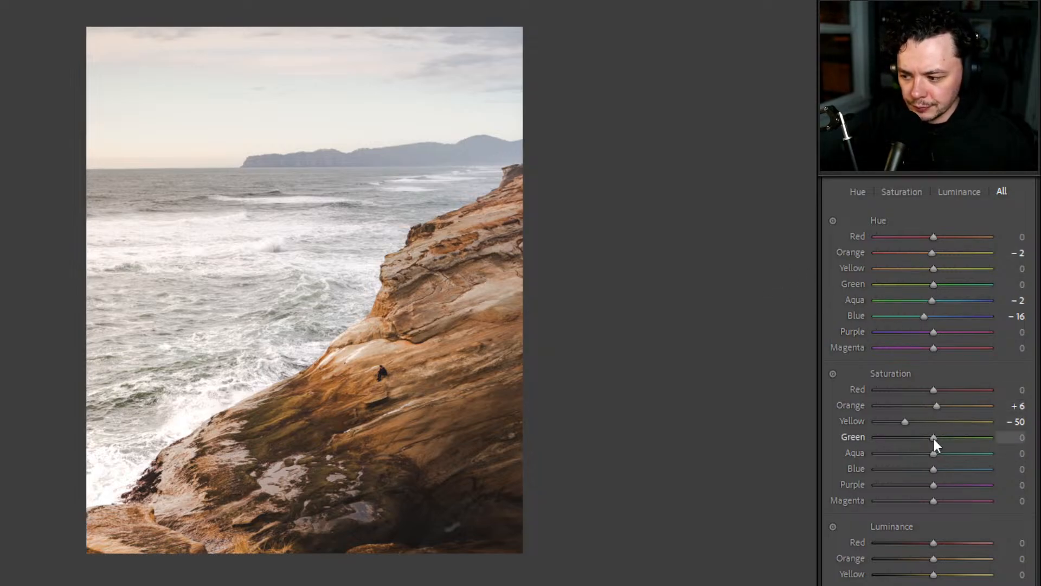
pyautogui.moveTo(933, 438)
pyautogui.mouseDown()
pyautogui.moveTo(874, 436)
pyautogui.moveTo(934, 438)
pyautogui.mouseUp()
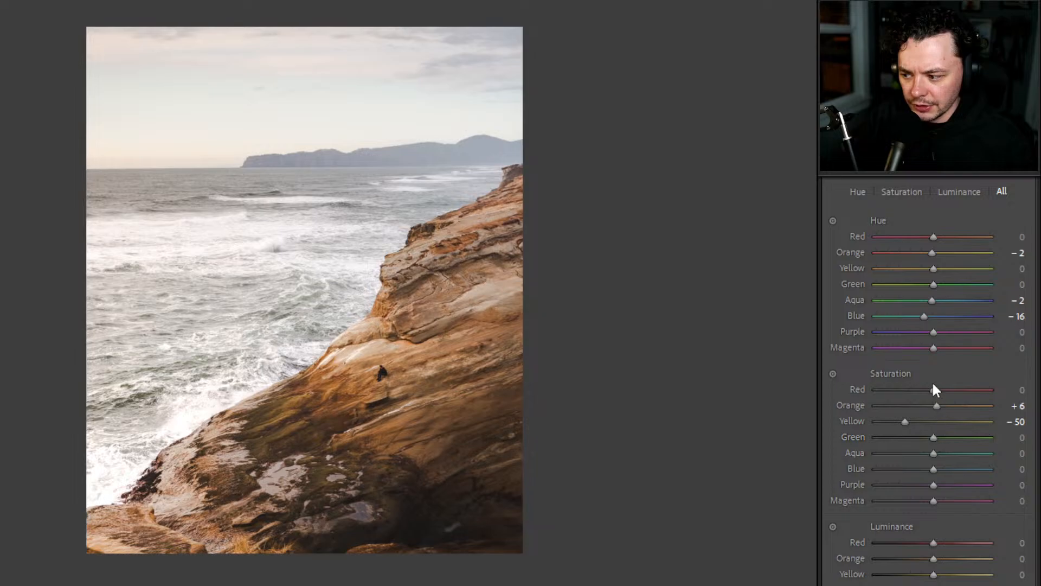
pyautogui.moveTo(933, 391)
pyautogui.mouseDown()
pyautogui.moveTo(854, 389)
pyautogui.moveTo(935, 393)
pyautogui.mouseUp()
pyautogui.moveTo(933, 485)
pyautogui.mouseDown()
pyautogui.moveTo(903, 493)
pyautogui.moveTo(933, 486)
pyautogui.moveTo(932, 499)
pyautogui.moveTo(852, 498)
pyautogui.moveTo(970, 497)
pyautogui.moveTo(913, 499)
pyautogui.moveTo(935, 499)
pyautogui.mouseUp()
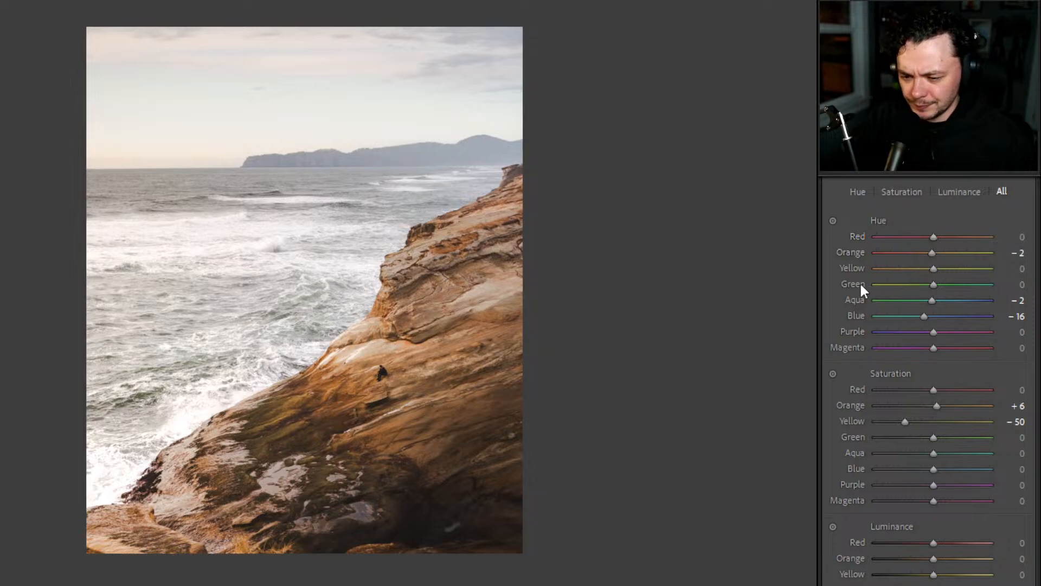
pyautogui.scroll(-3, 922, 282)
# - Sample the pale sea foam near the photo's left edge as a point color and return to the HSL mixer
pyautogui.scroll(6, 911, 289)
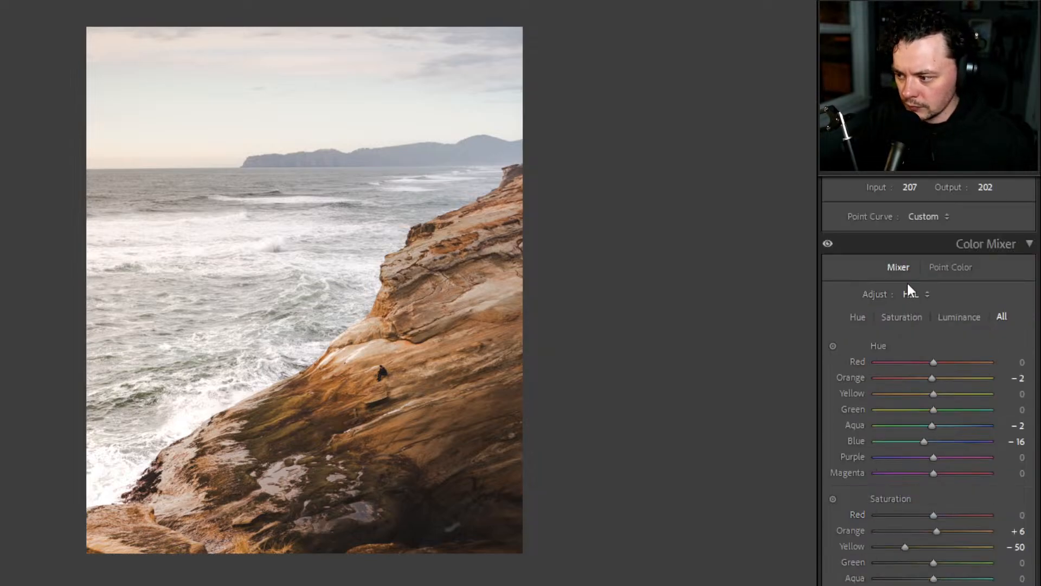
pyautogui.scroll(-2, 909, 288)
pyautogui.scroll(2, 909, 289)
pyautogui.click(954, 267)
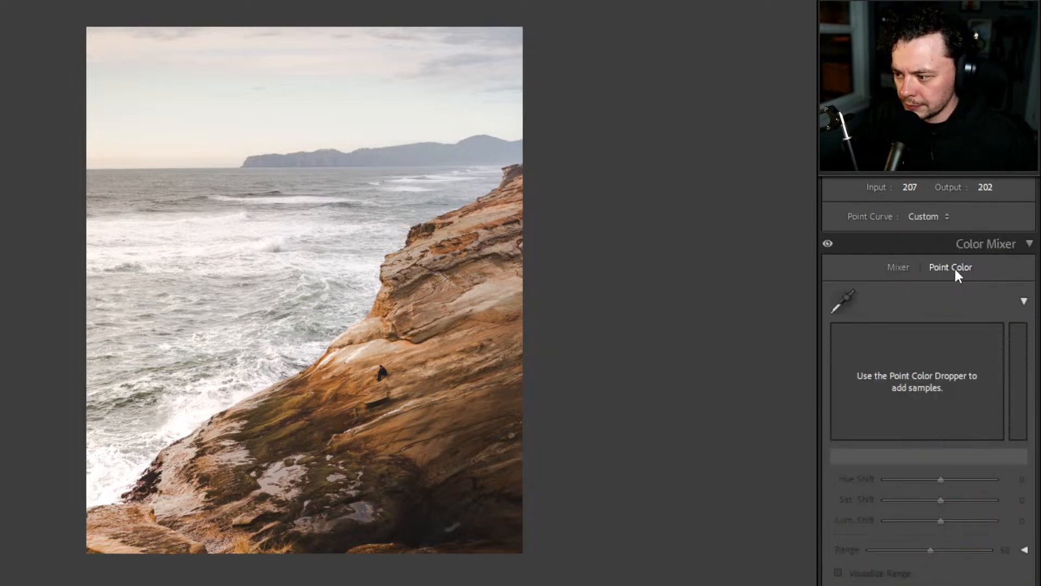
pyautogui.click(843, 301)
pyautogui.click(122, 222)
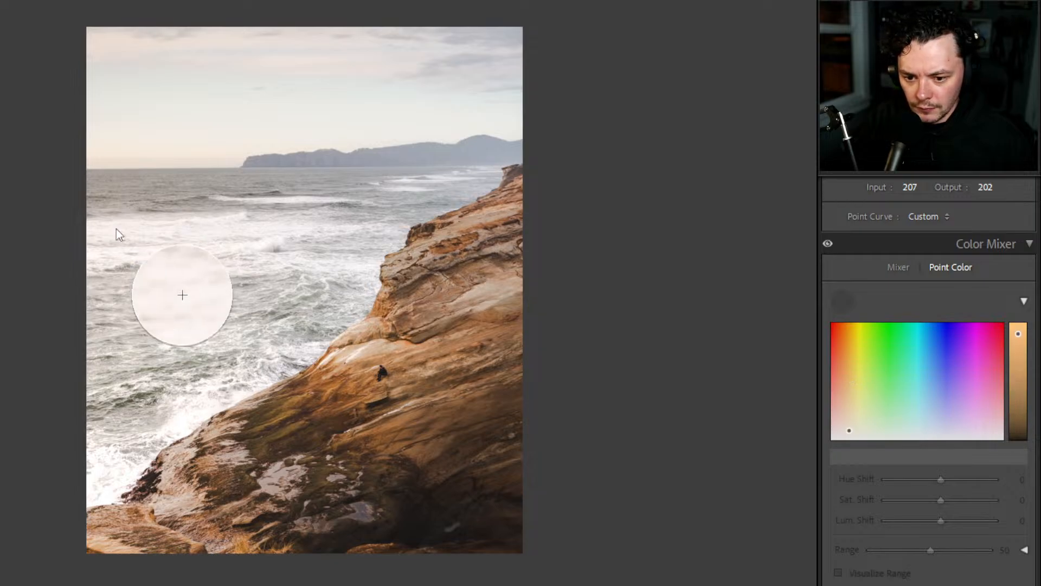
pyautogui.click(118, 234)
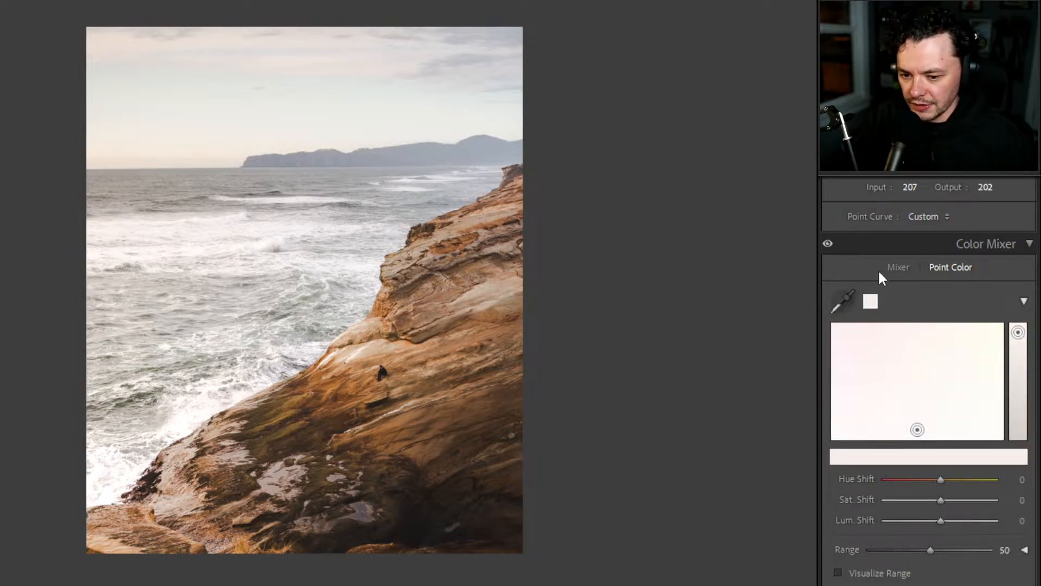
pyautogui.click(896, 268)
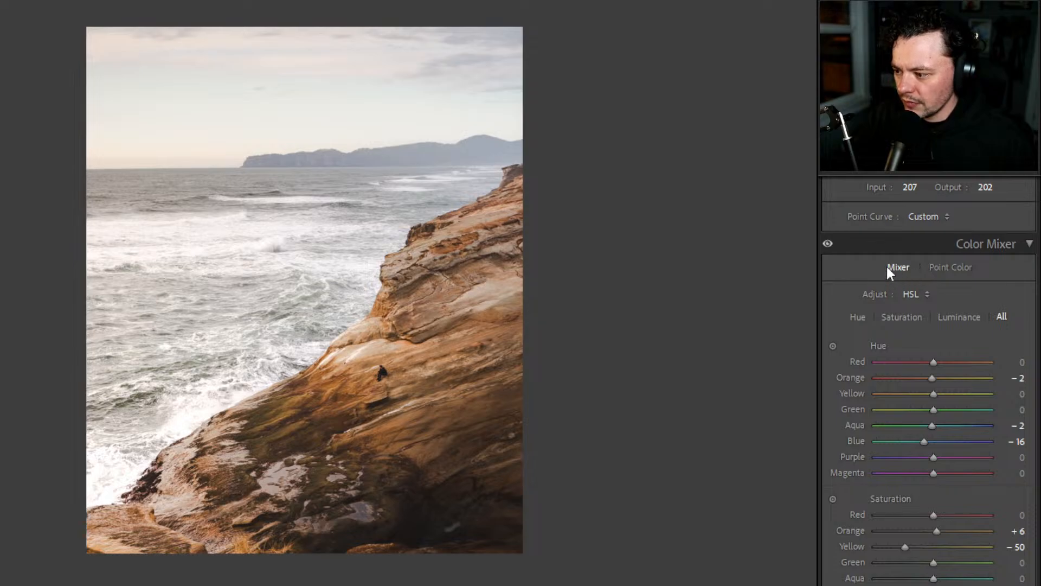
# - Check the foam up close and set the mixer luminance of Orange to +31, Yellow to +16, Aqua to +15 and Blue to −24
pyautogui.scroll(-6, 1020, 362)
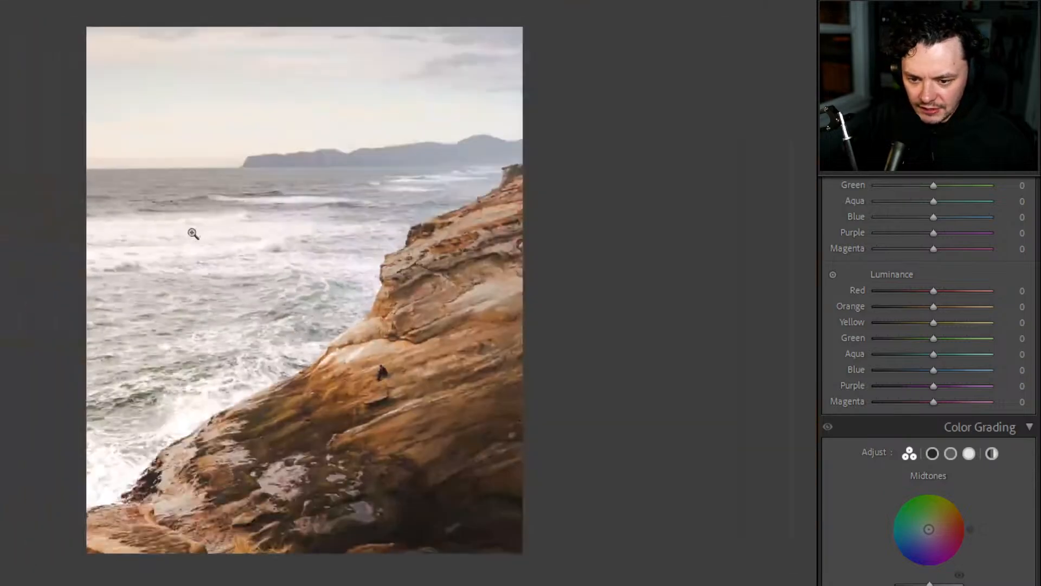
pyautogui.click(193, 234)
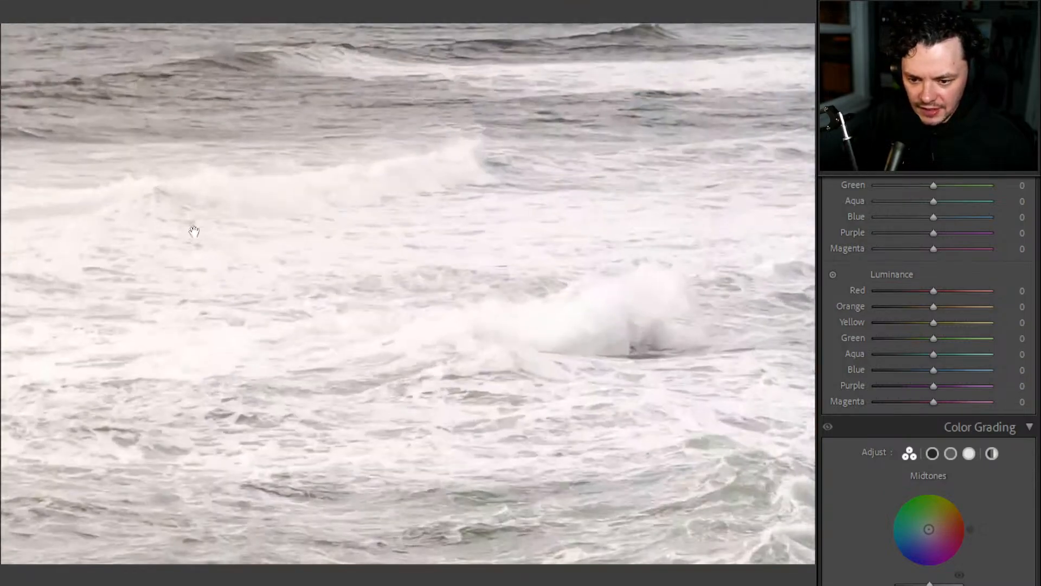
pyautogui.click(226, 233)
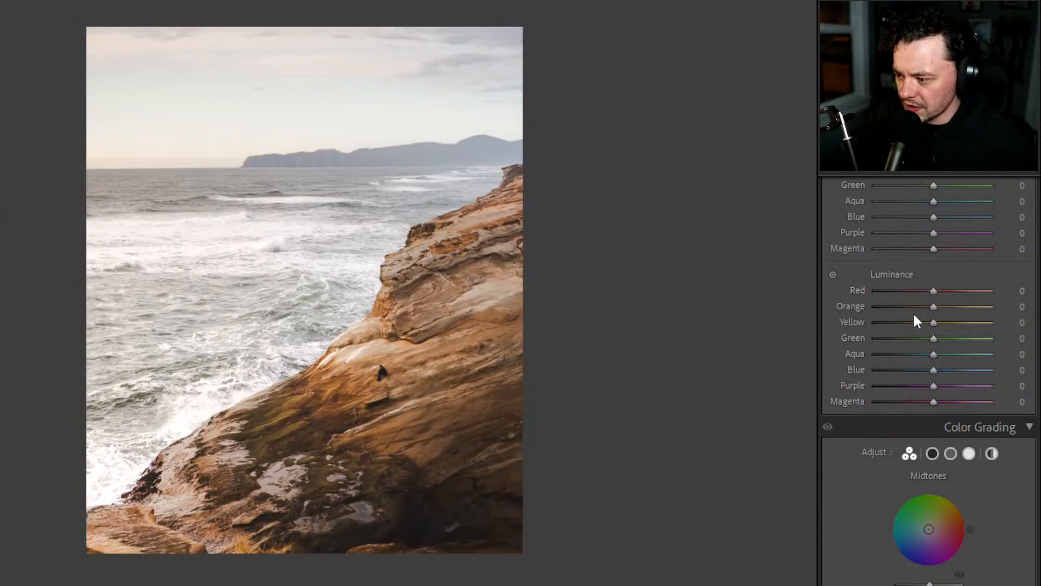
pyautogui.moveTo(932, 328); pyautogui.dragTo(951, 319)
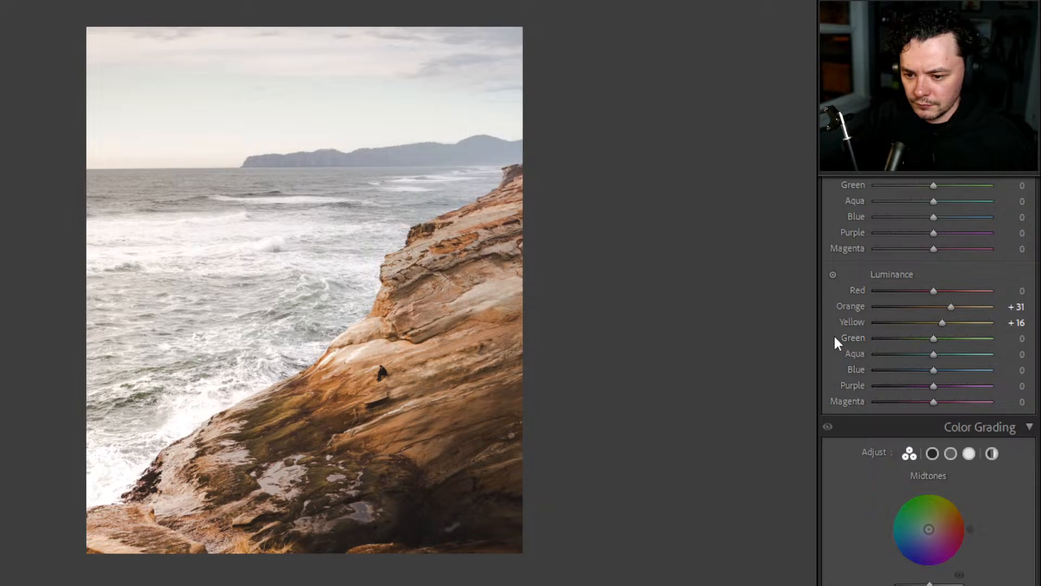
pyautogui.moveTo(933, 369)
pyautogui.mouseDown()
pyautogui.moveTo(968, 369)
pyautogui.moveTo(877, 369)
pyautogui.moveTo(917, 372)
pyautogui.moveTo(933, 354)
pyautogui.moveTo(887, 356)
pyautogui.moveTo(956, 358)
pyautogui.moveTo(942, 354)
pyautogui.mouseUp()
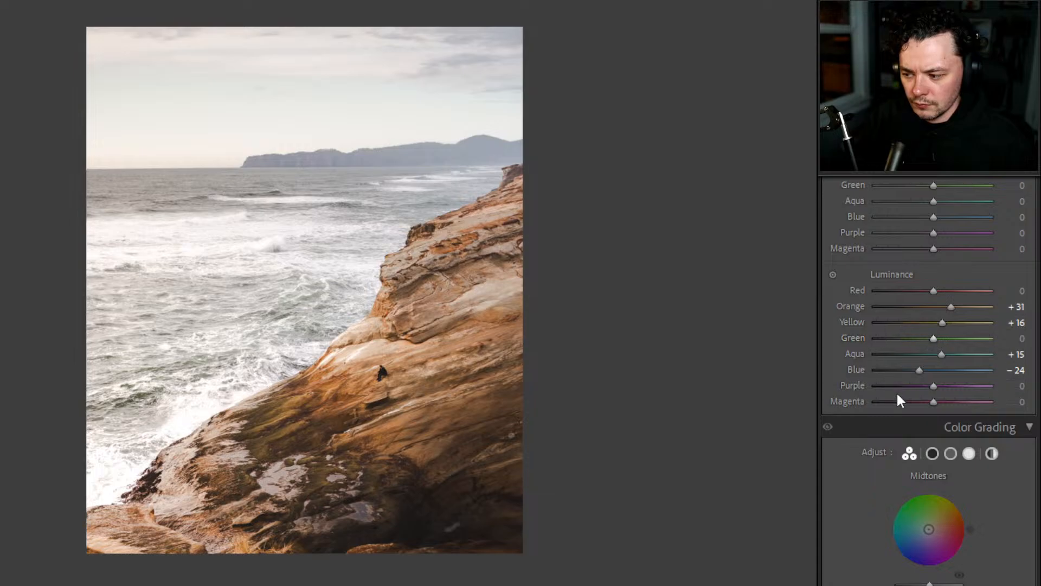
# - Tint the color grading shadows teal at hue 177, saturation 15, and compare the photo with and without the grading
pyautogui.scroll(-5, 850, 439)
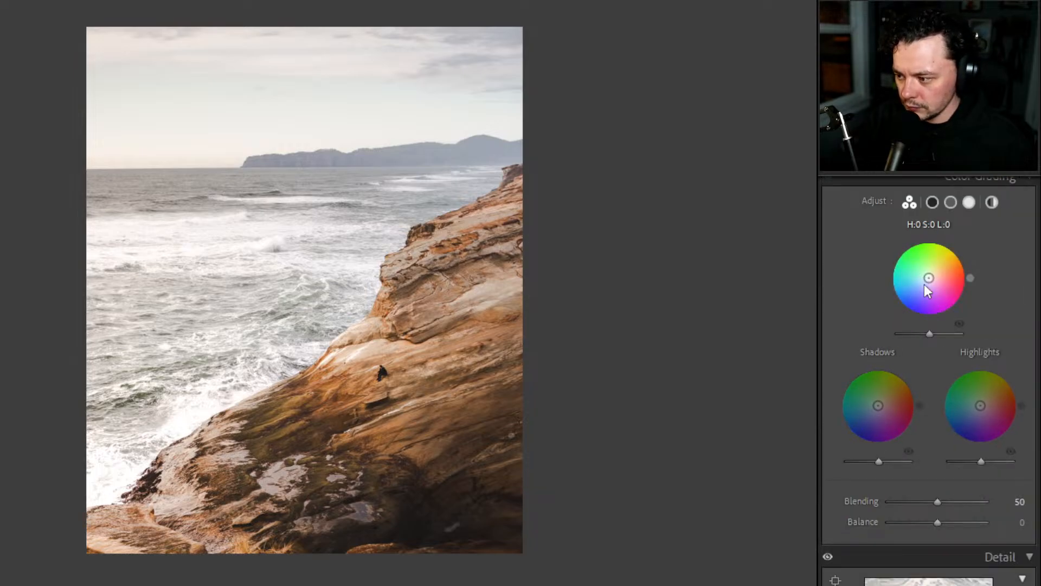
pyautogui.moveTo(878, 395)
pyautogui.mouseDown()
pyautogui.moveTo(888, 405)
pyautogui.moveTo(856, 409)
pyautogui.moveTo(863, 392)
pyautogui.moveTo(860, 418)
pyautogui.moveTo(849, 410)
pyautogui.moveTo(888, 391)
pyautogui.moveTo(875, 404)
pyautogui.moveTo(884, 410)
pyautogui.moveTo(873, 405)
pyautogui.mouseUp()
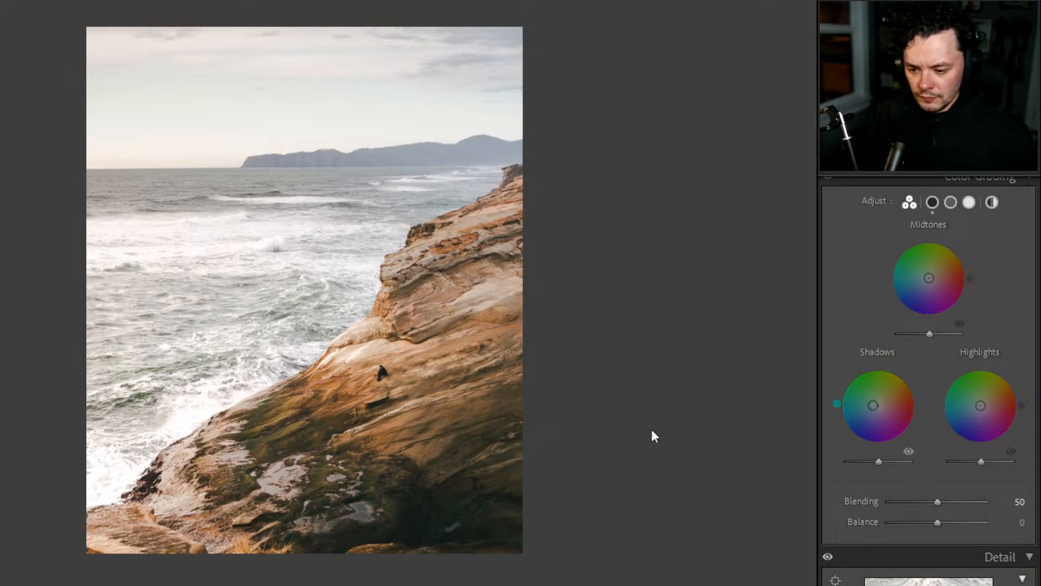
pyautogui.scroll(3, 872, 228)
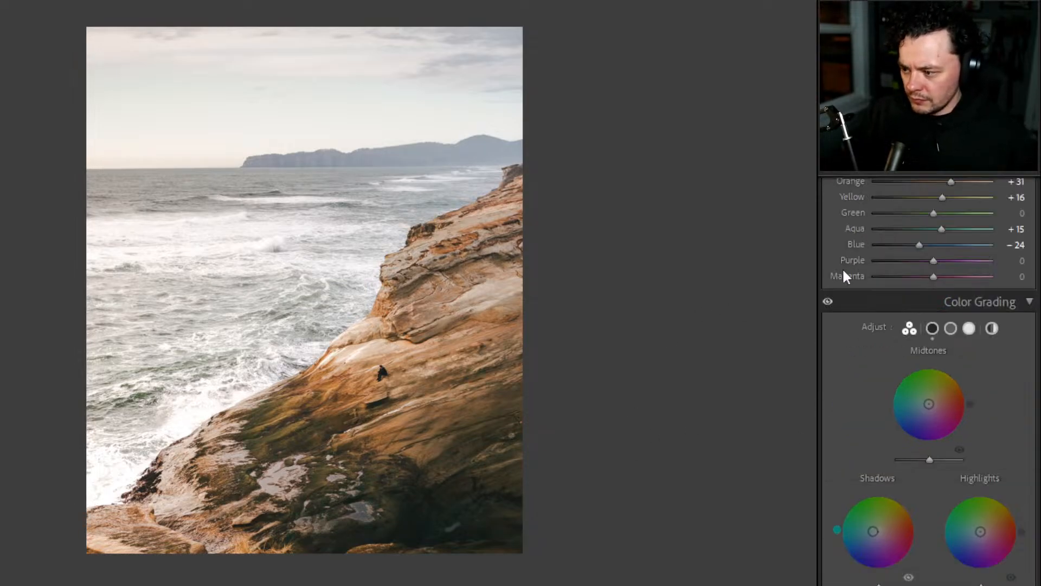
pyautogui.click(827, 302)
pyautogui.click(828, 301)
pyautogui.click(828, 302)
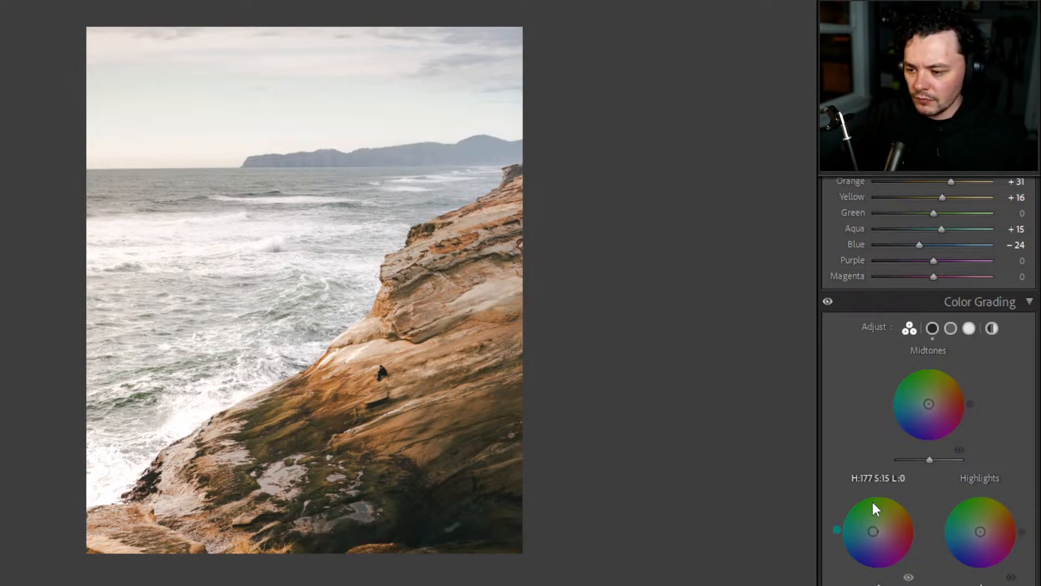
# - Grade the midtones to hue 187, saturation 15, and the highlights to a faint yellow at hue 59, saturation 5
pyautogui.moveTo(929, 405)
pyautogui.mouseDown()
pyautogui.moveTo(926, 391)
pyautogui.moveTo(924, 405)
pyautogui.mouseUp()
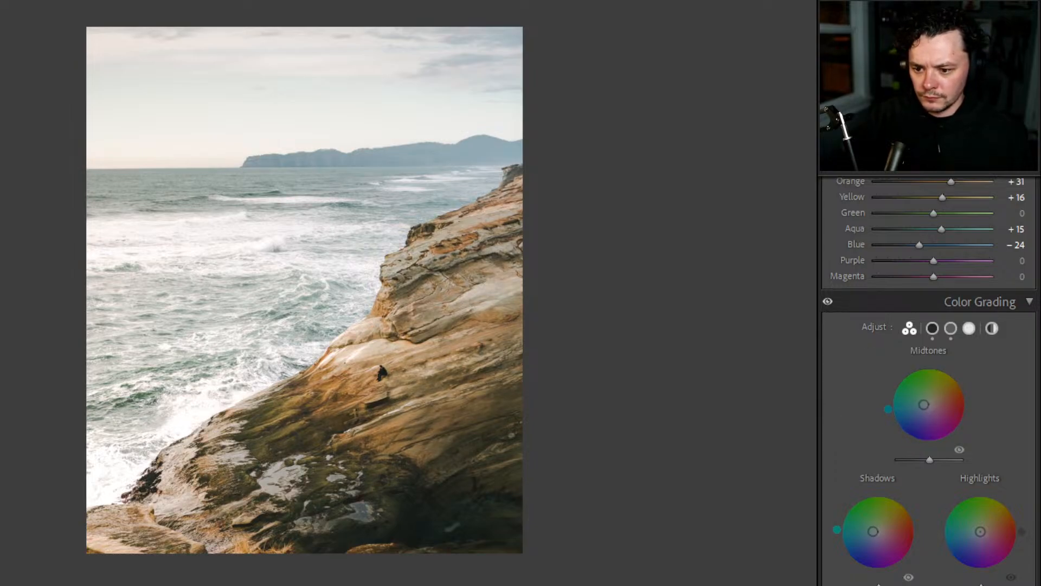
pyautogui.moveTo(980, 532)
pyautogui.mouseDown()
pyautogui.moveTo(975, 523)
pyautogui.moveTo(977, 535)
pyautogui.moveTo(996, 535)
pyautogui.moveTo(985, 525)
pyautogui.mouseUp()
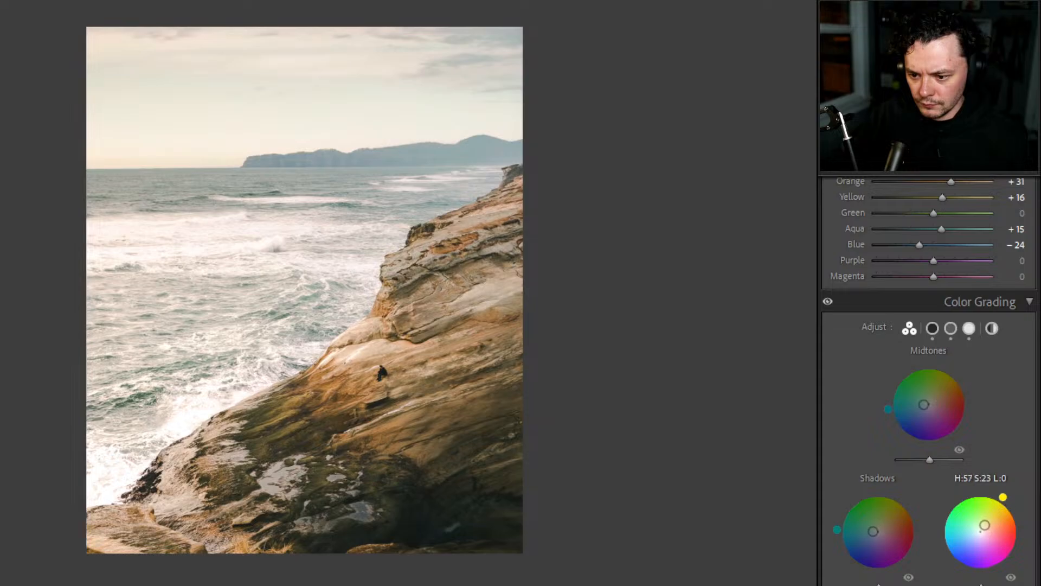
pyautogui.moveTo(985, 525); pyautogui.dragTo(982, 530)
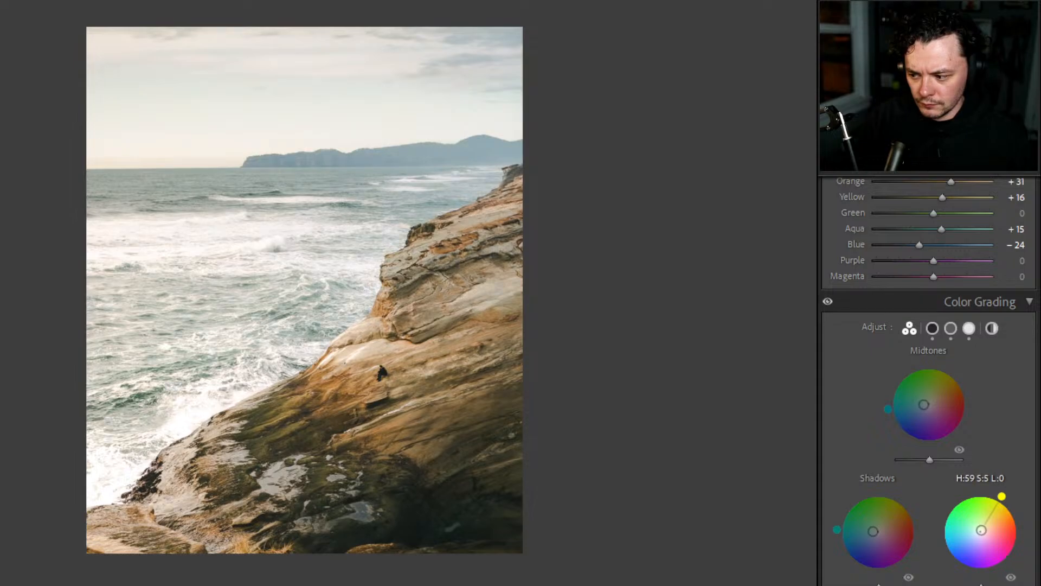
# - In color grading, raise the highlights luminance slightly and set the shadows and midtones luminance to −5 each
pyautogui.moveTo(981, 583)
pyautogui.mouseDown()
pyautogui.moveTo(998, 584)
pyautogui.moveTo(963, 583)
pyautogui.moveTo(986, 584)
pyautogui.mouseUp()
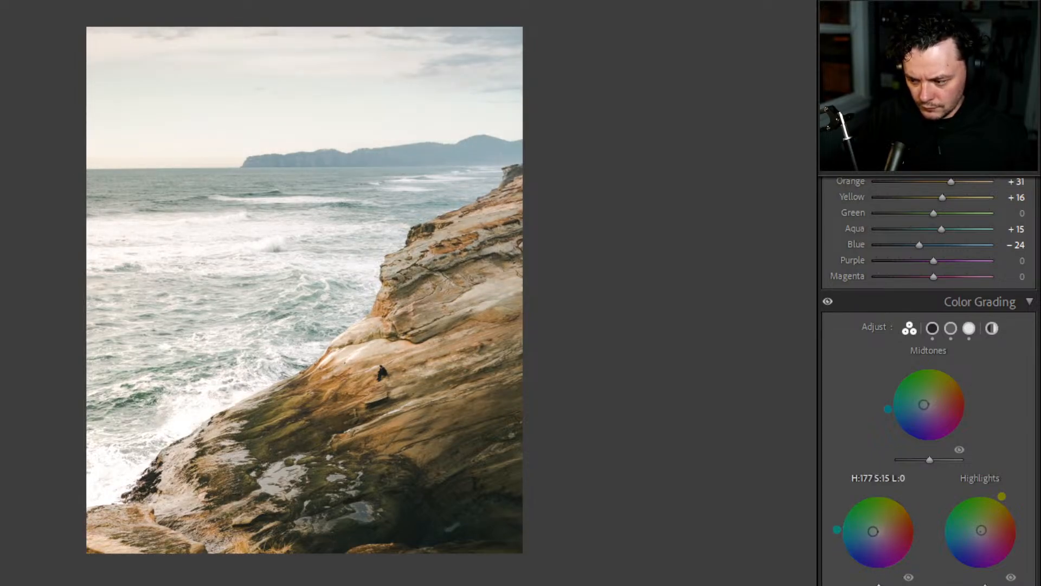
pyautogui.moveTo(878, 583)
pyautogui.mouseDown()
pyautogui.moveTo(863, 583)
pyautogui.moveTo(876, 584)
pyautogui.mouseUp()
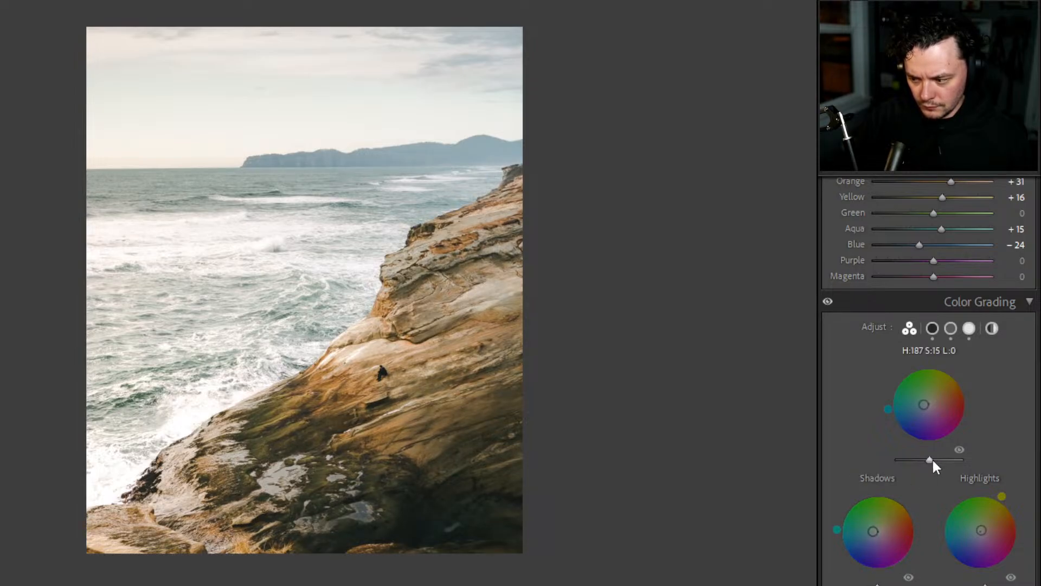
pyautogui.moveTo(930, 460)
pyautogui.mouseDown()
pyautogui.moveTo(910, 460)
pyautogui.moveTo(920, 465)
pyautogui.mouseUp()
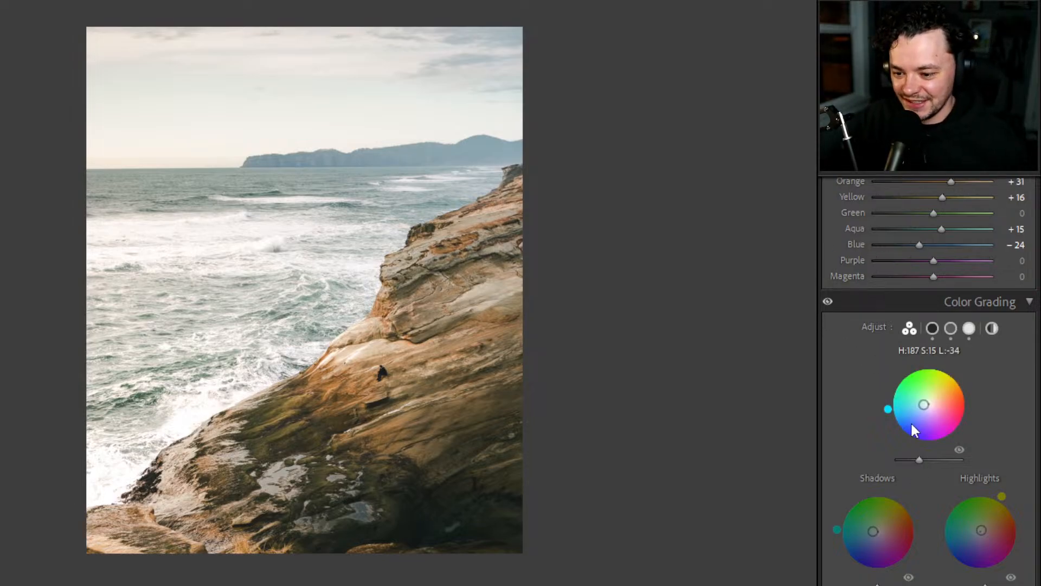
pyautogui.moveTo(919, 460)
pyautogui.mouseDown()
pyautogui.moveTo(939, 469)
pyautogui.moveTo(914, 465)
pyautogui.moveTo(927, 465)
pyautogui.mouseUp()
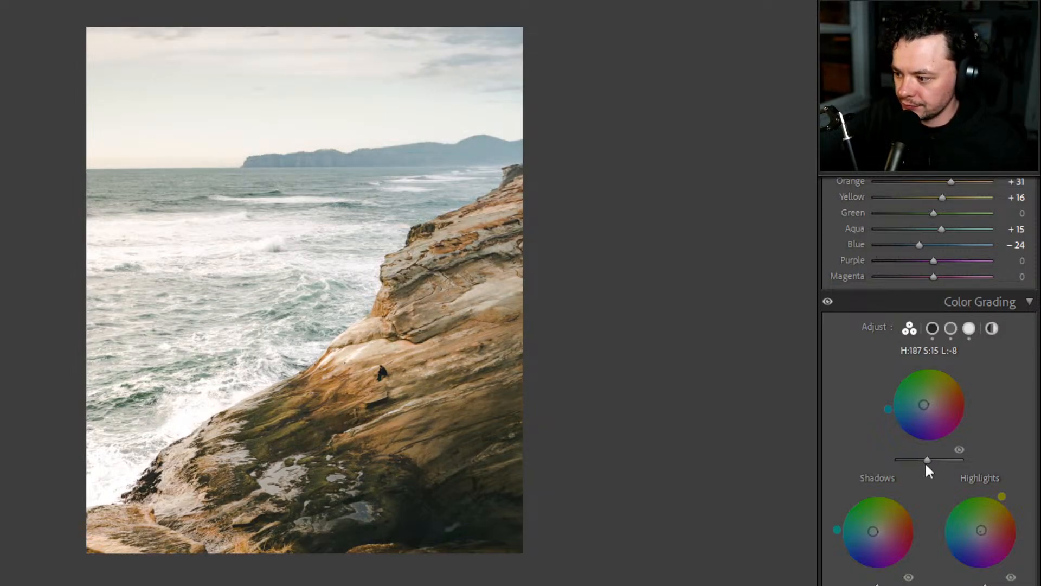
# - Compare the photo with and without the color grading several times, keeping the grading enabled
pyautogui.click(828, 302)
pyautogui.click(832, 305)
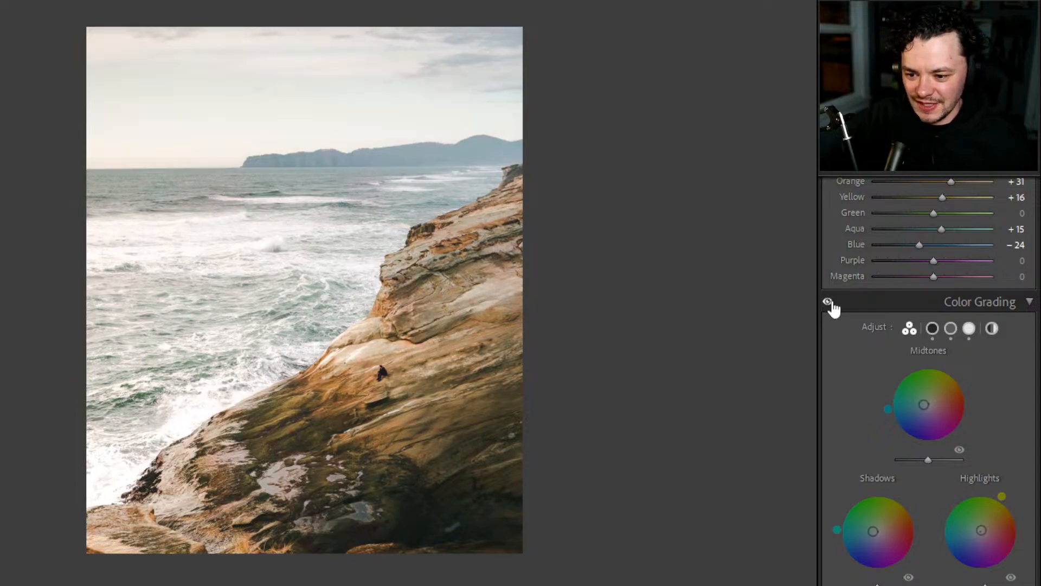
pyautogui.click(833, 304)
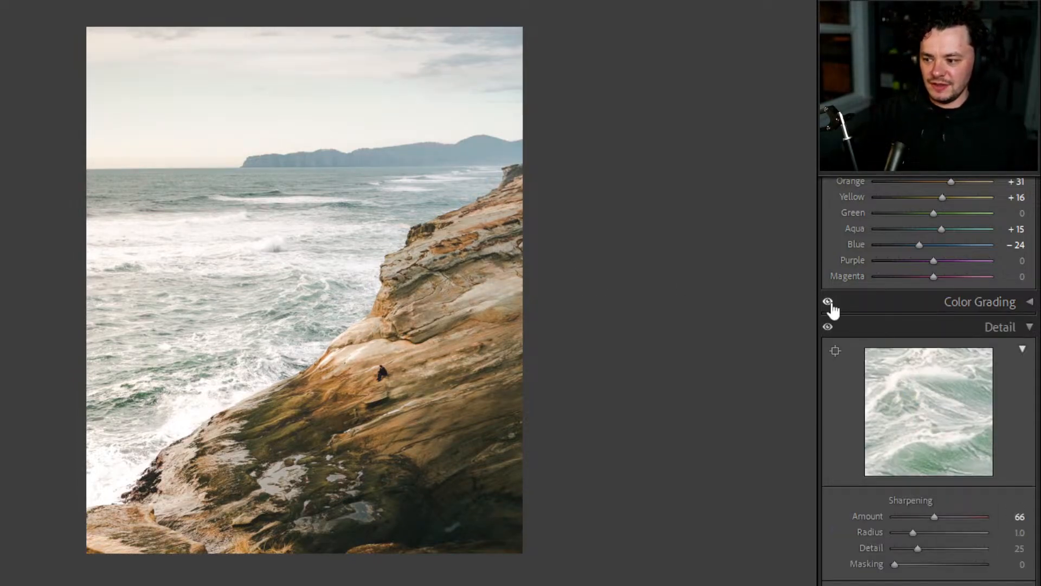
pyautogui.click(1029, 302)
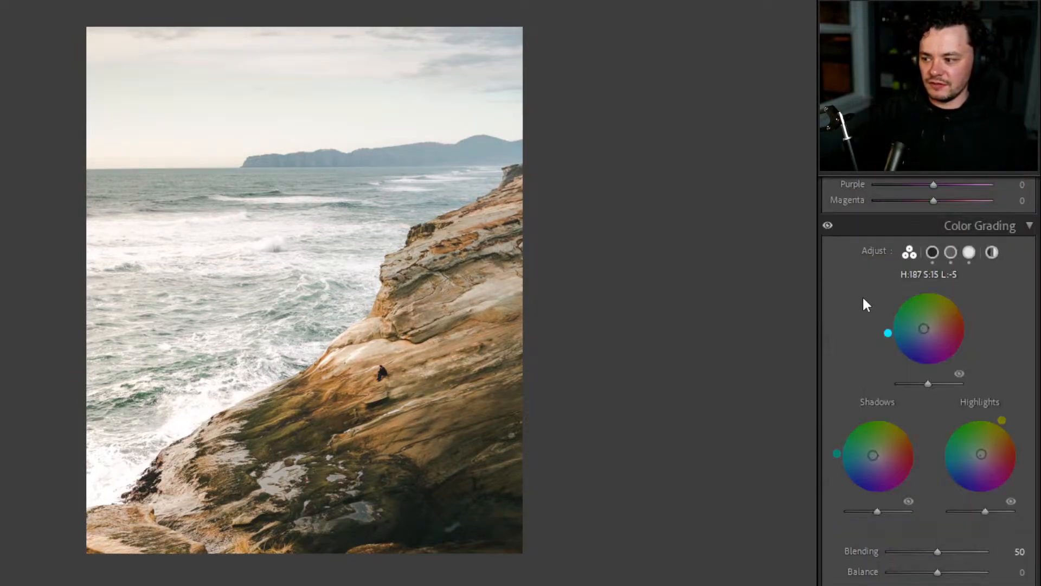
pyautogui.click(828, 226)
pyautogui.click(828, 226)
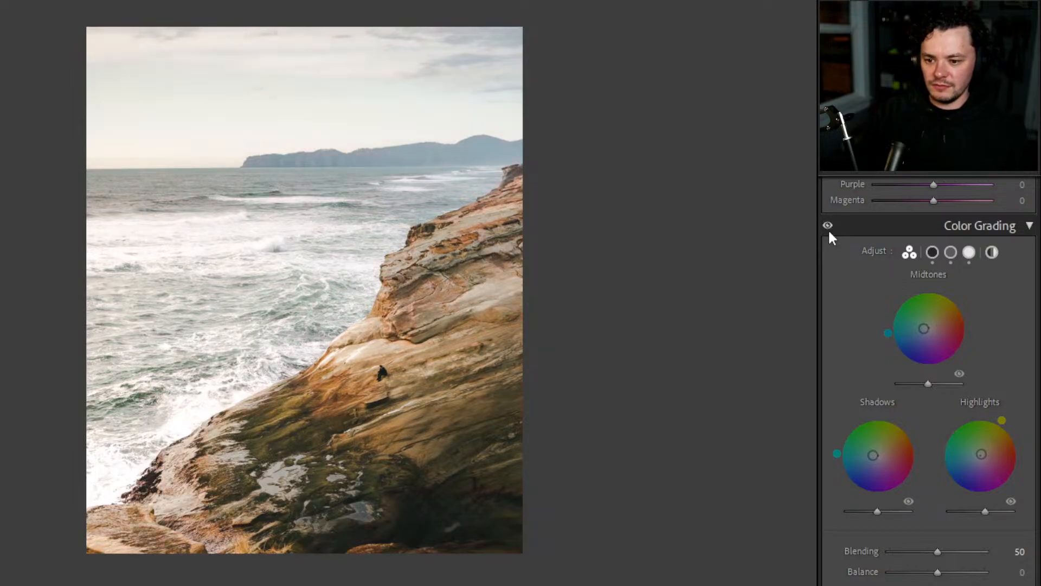
pyautogui.click(830, 231)
pyautogui.click(891, 230)
pyautogui.click(828, 227)
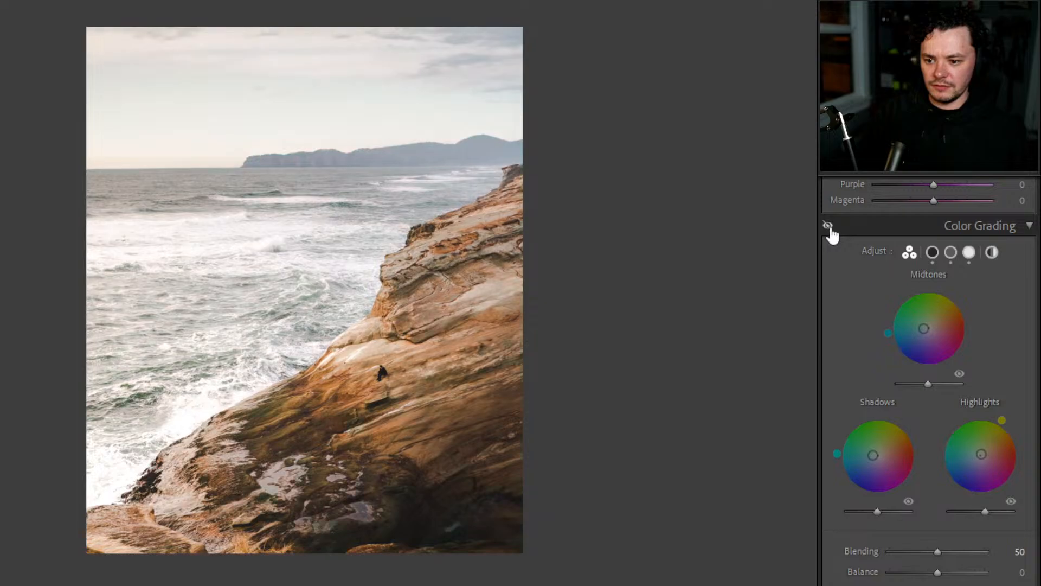
pyautogui.click(832, 229)
pyautogui.click(830, 228)
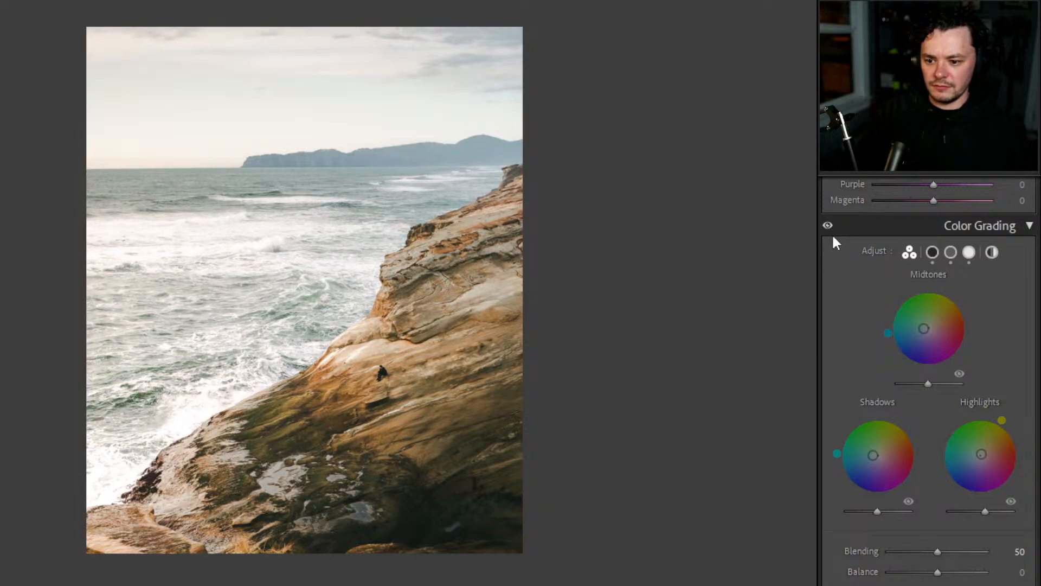
# - Reset the midtones tint, set its saturation to 5 at hue 187, and compare the photo with and without the grading
pyautogui.doubleClick(926, 332)
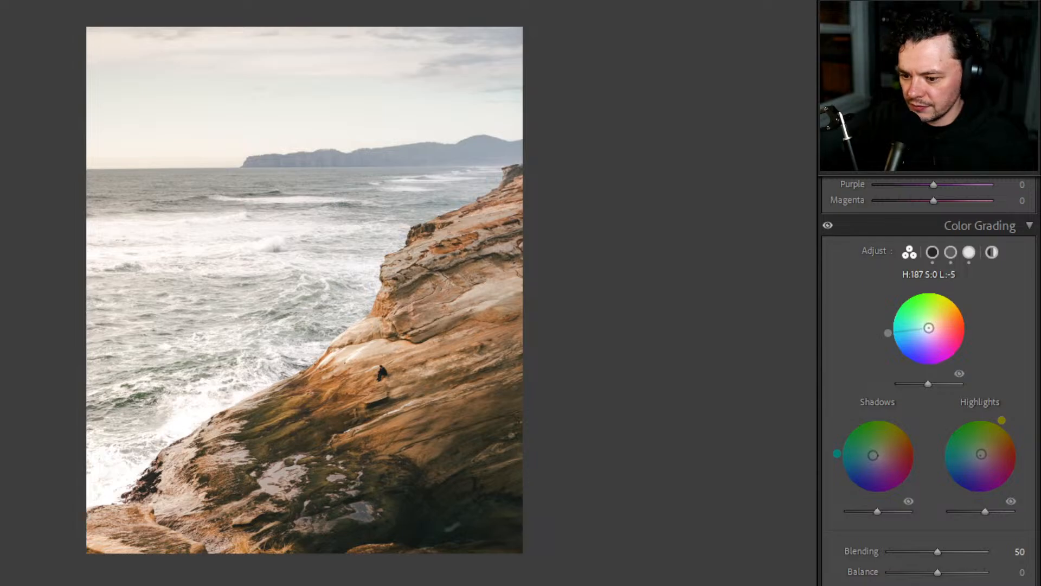
pyautogui.moveTo(929, 327); pyautogui.dragTo(927, 328)
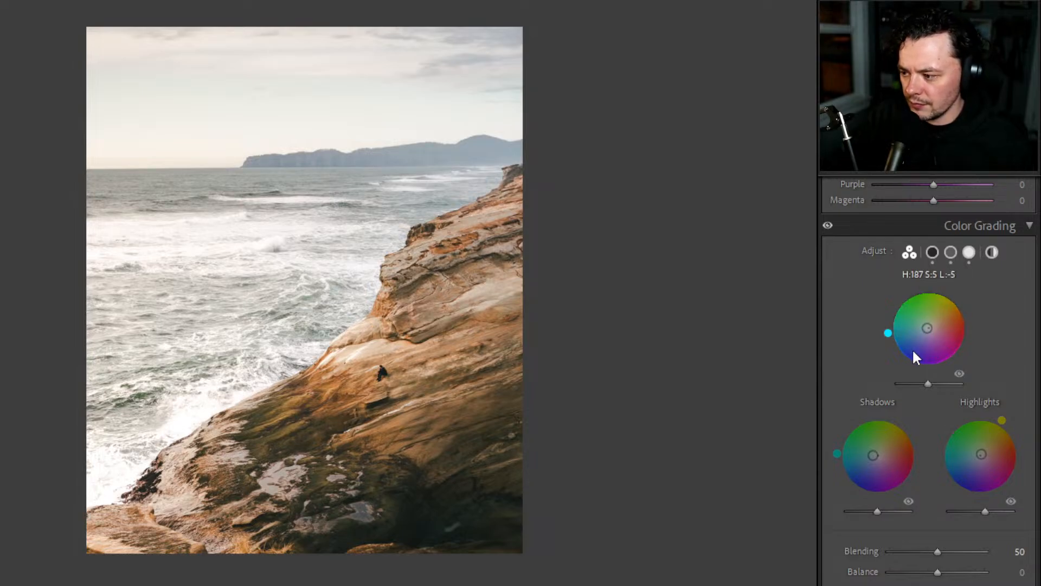
pyautogui.click(829, 227)
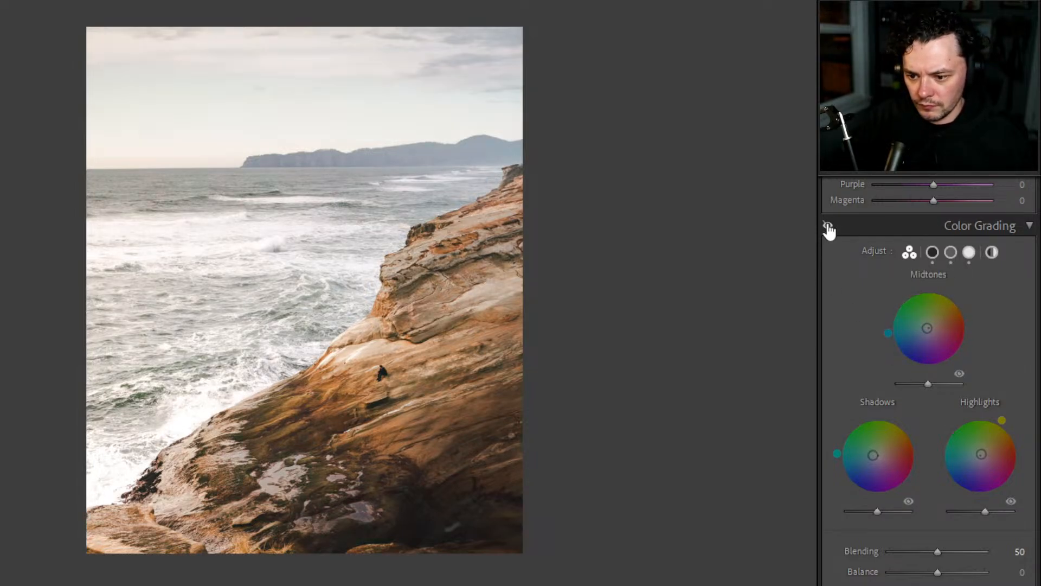
pyautogui.click(828, 227)
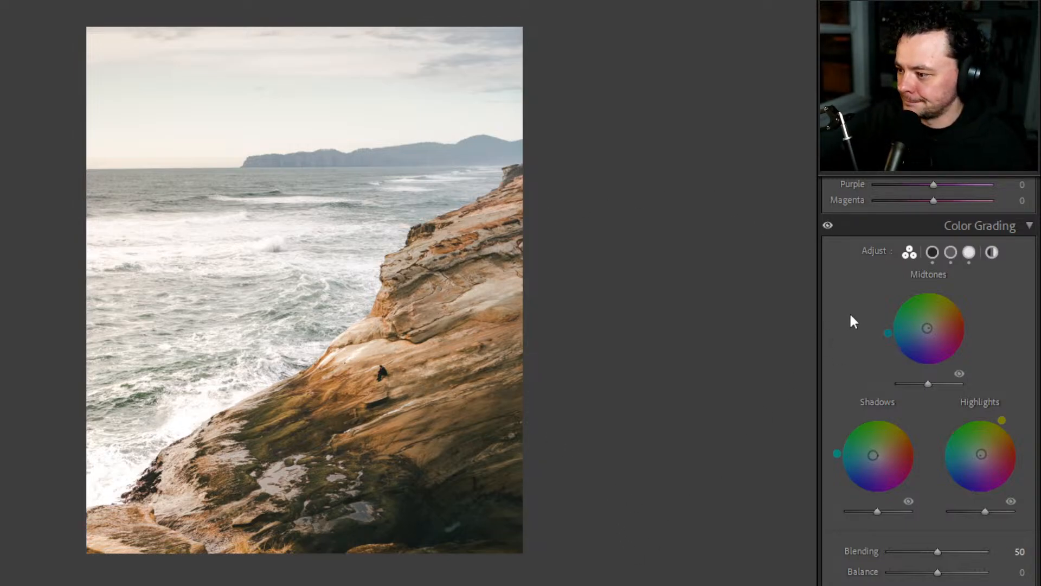
pyautogui.scroll(-5, 850, 316)
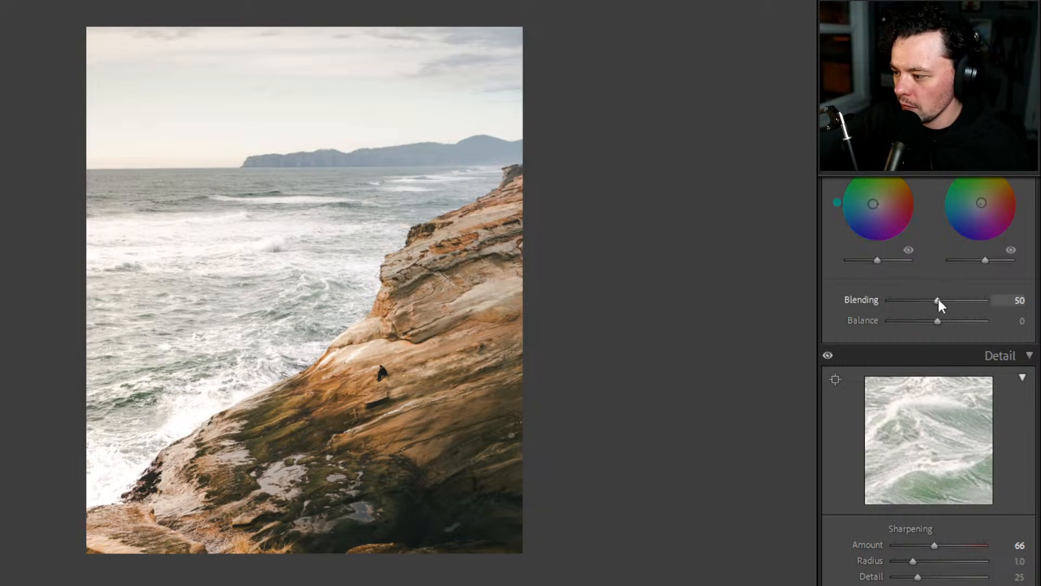
pyautogui.scroll(2, 920, 285)
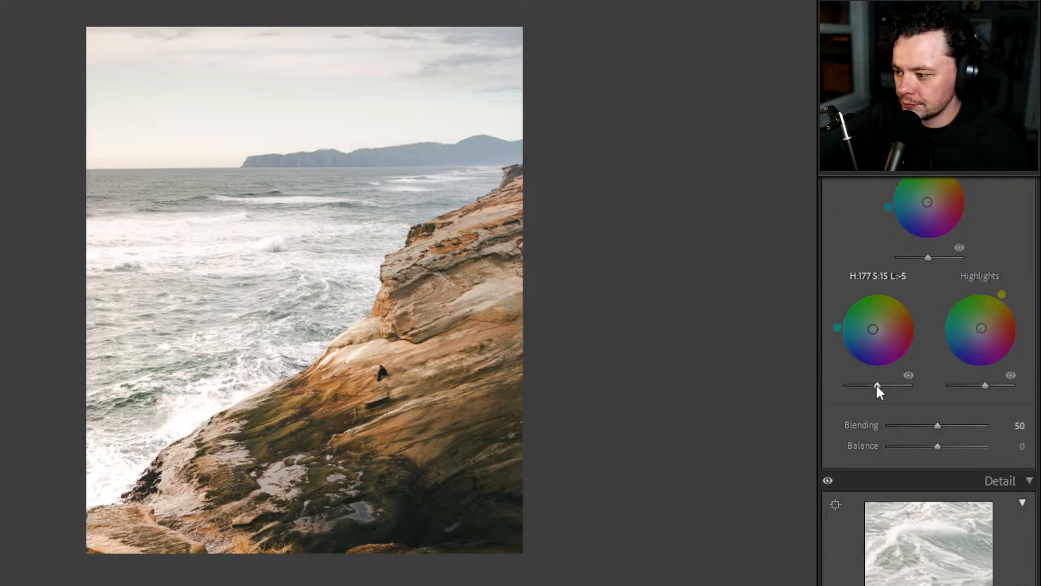
pyautogui.scroll(2, 933, 260)
pyautogui.scroll(-2, 930, 379)
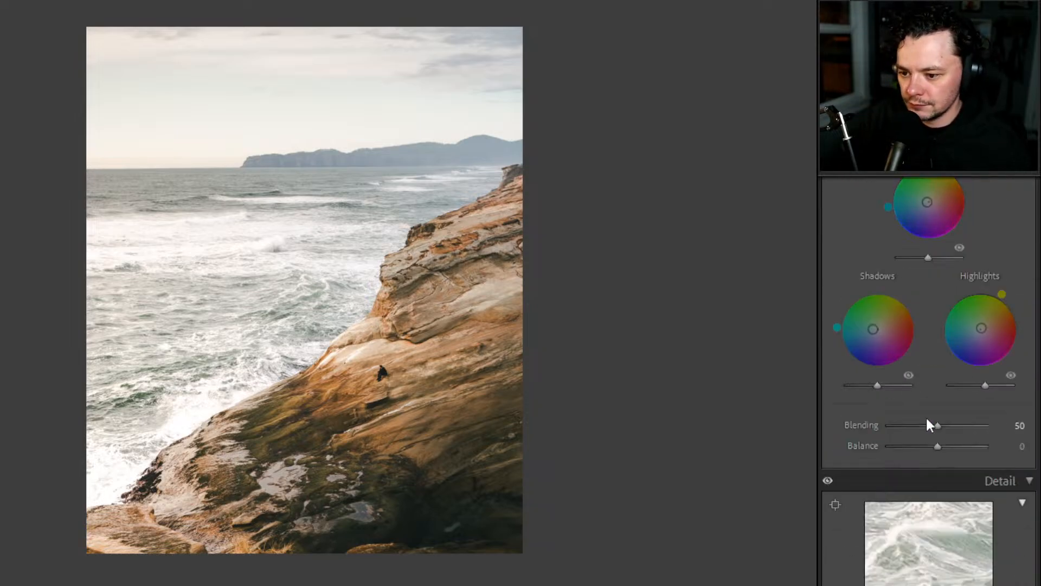
# - Set the color grading blending to 40 and the balance to +5
pyautogui.scroll(-2, 926, 420)
pyautogui.moveTo(935, 299)
pyautogui.mouseDown()
pyautogui.moveTo(979, 300)
pyautogui.moveTo(887, 301)
pyautogui.moveTo(926, 305)
pyautogui.mouseUp()
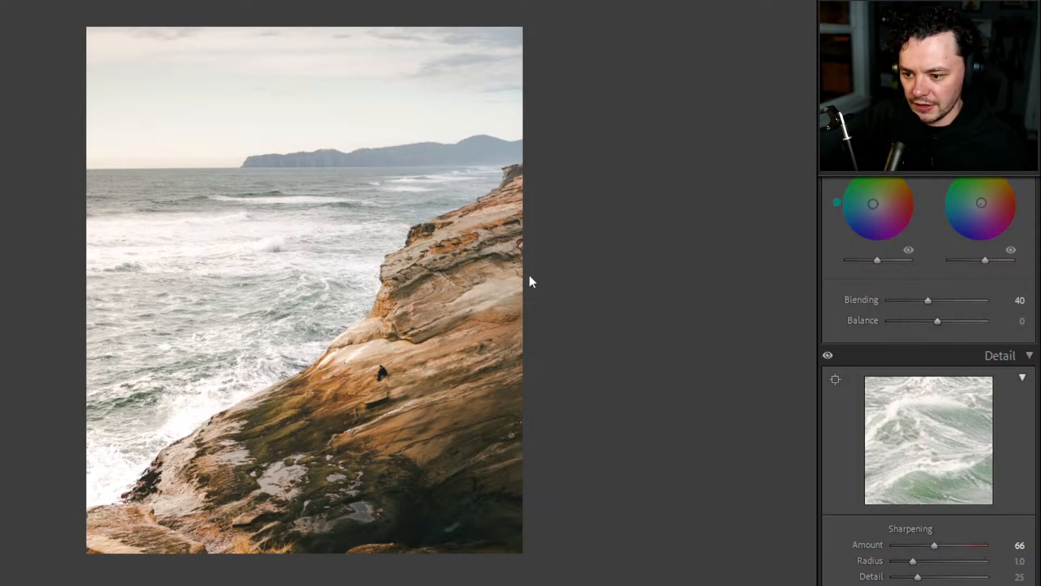
pyautogui.scroll(4, 867, 262)
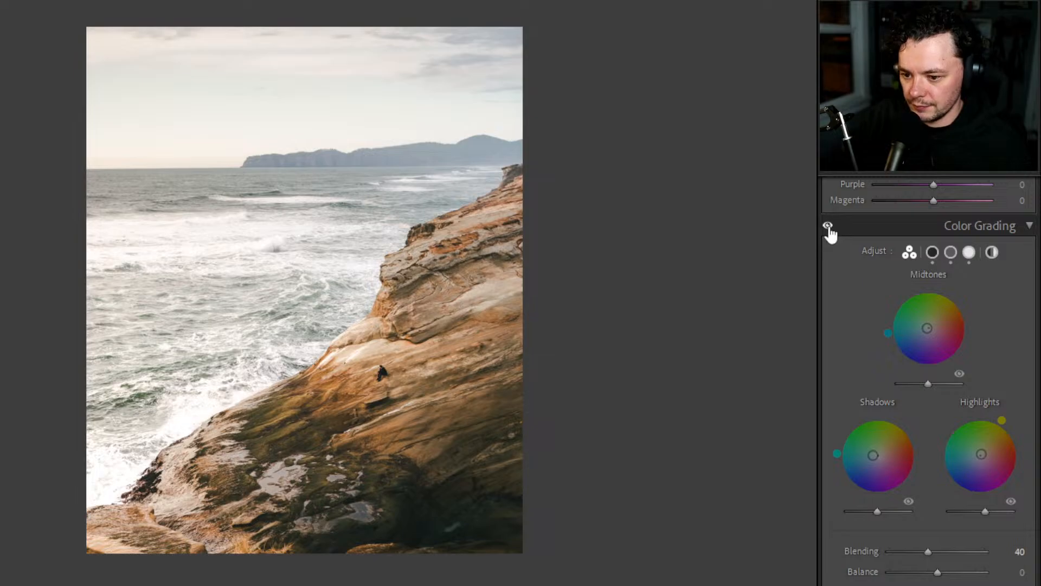
pyautogui.scroll(-4, 847, 303)
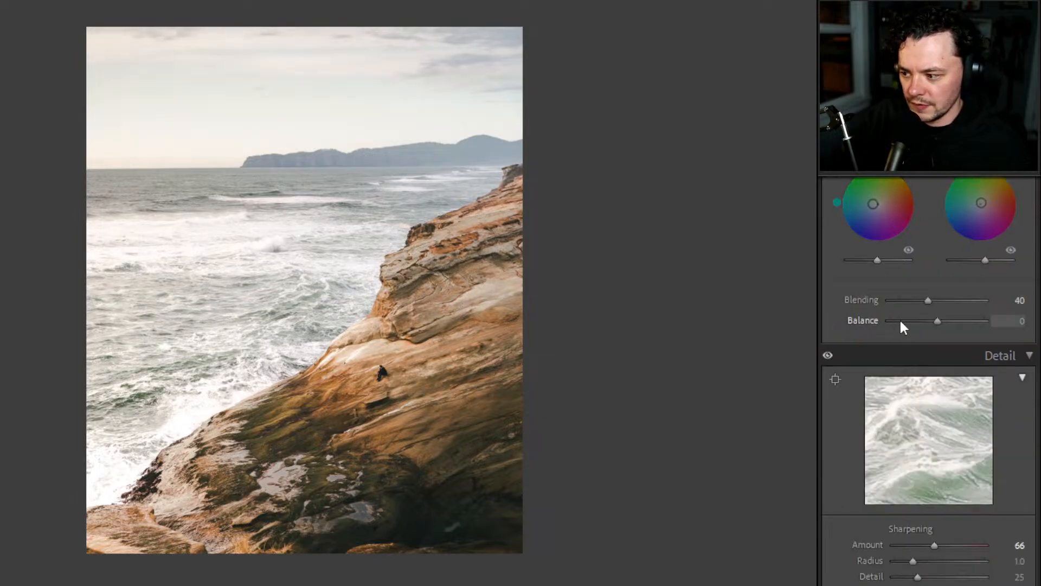
pyautogui.moveTo(932, 320)
pyautogui.mouseDown()
pyautogui.moveTo(903, 321)
pyautogui.moveTo(966, 328)
pyautogui.moveTo(942, 332)
pyautogui.mouseUp()
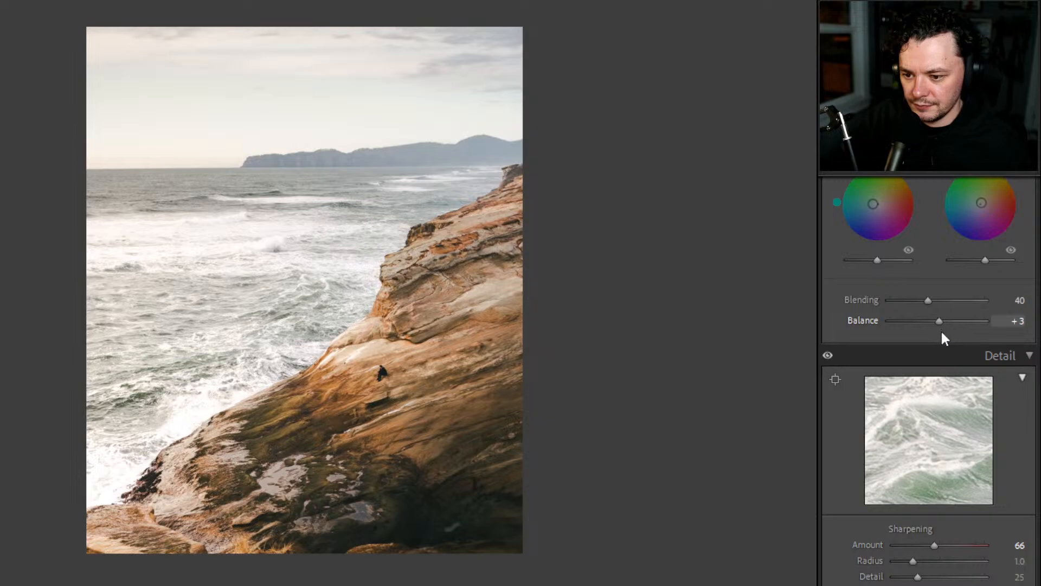
# - Inspect the dark rock up close and review the sharpening, noise reduction, lens correction, effects and calibration settings
pyautogui.scroll(-4, 878, 390)
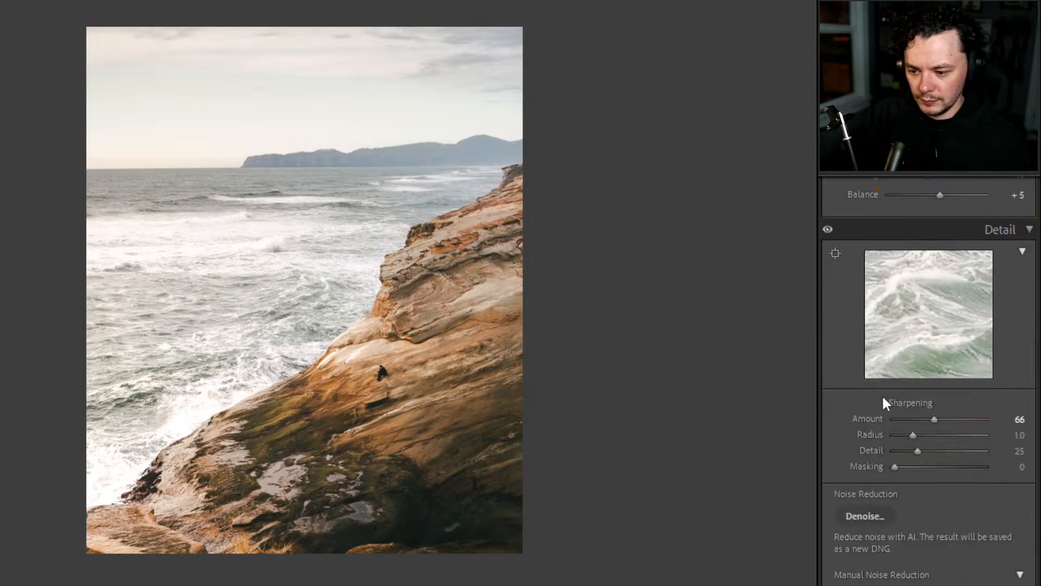
pyautogui.scroll(-2, 889, 358)
pyautogui.click(403, 432)
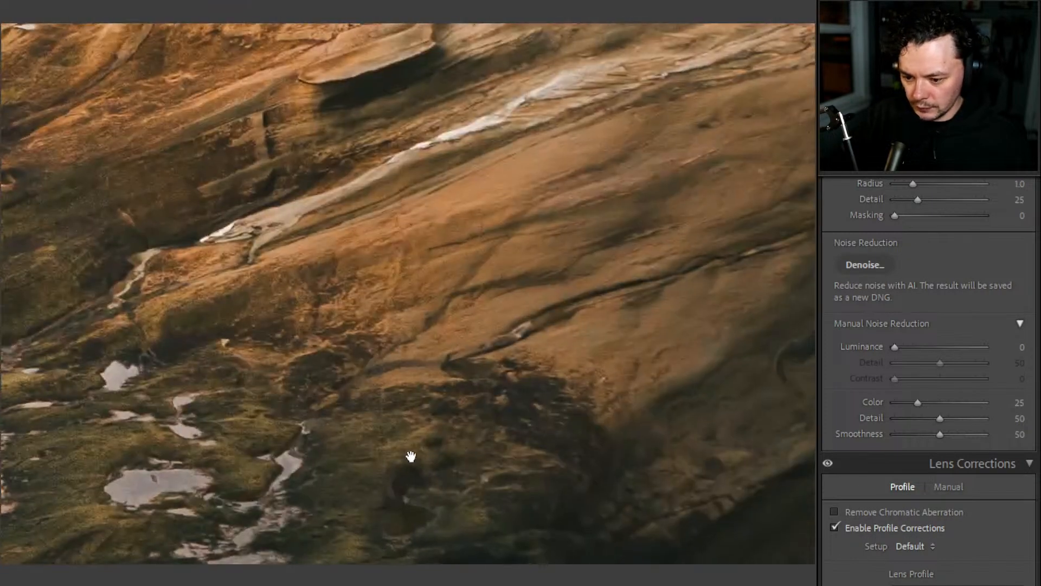
pyautogui.click(403, 432)
pyautogui.scroll(-4, 949, 395)
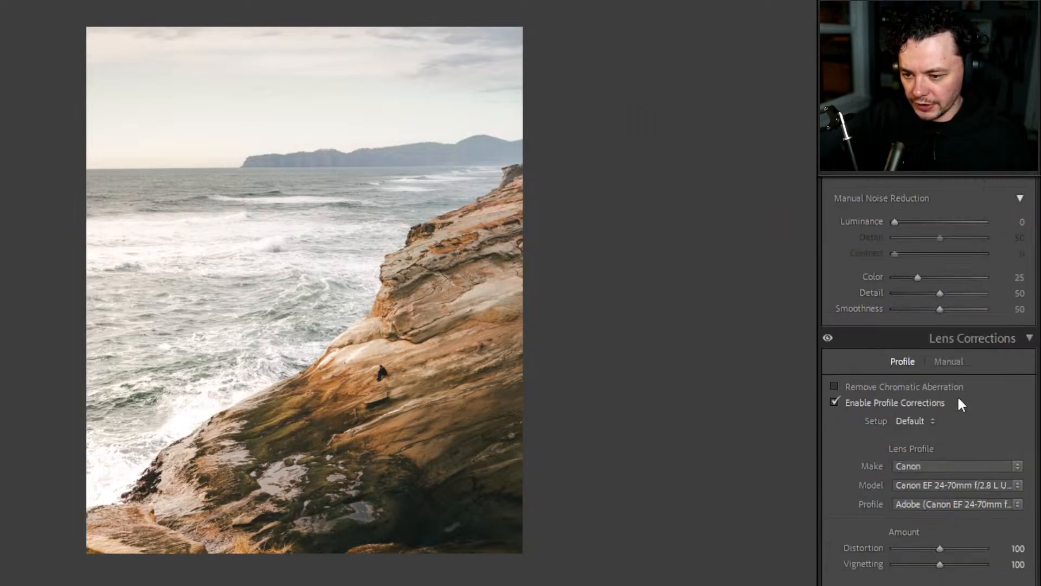
pyautogui.scroll(-14, 909, 389)
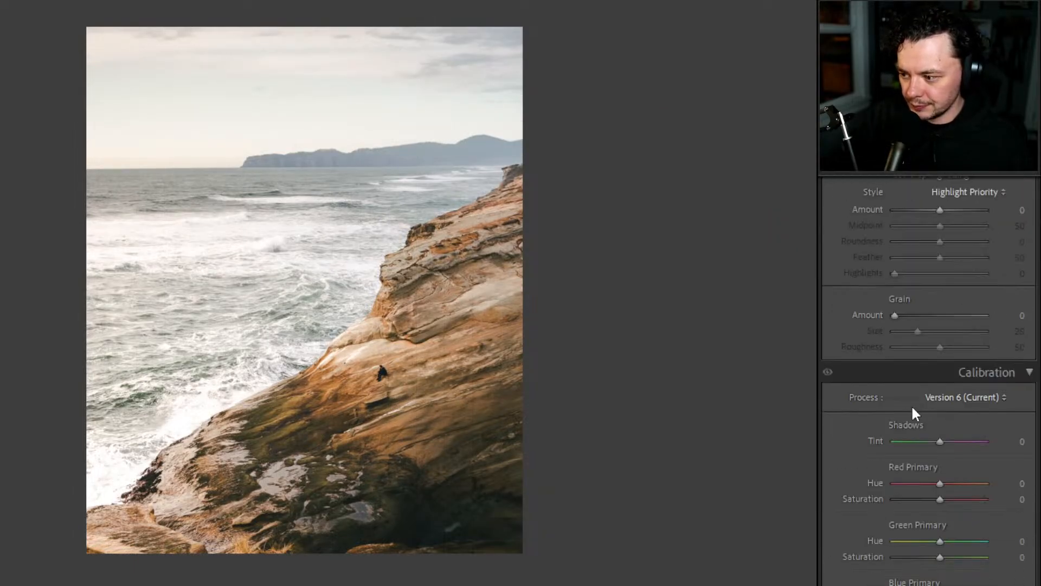
pyautogui.scroll(20, 906, 405)
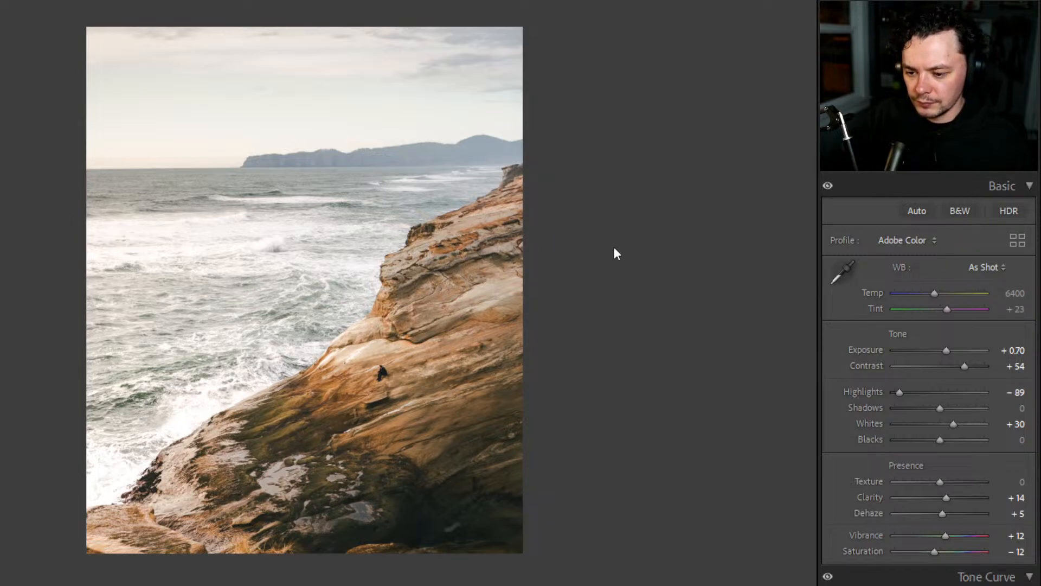
# - Add a wide linear gradient mask starting beyond the photo's right edge and fading out past its left edge, tilted slightly
pyautogui.click(946, 182)
pyautogui.click(815, 180)
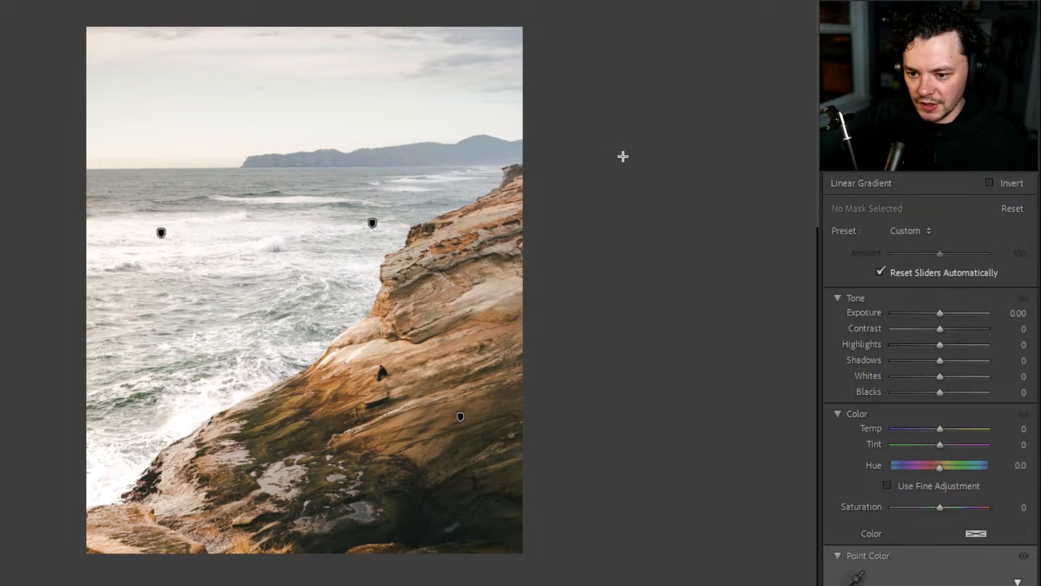
pyautogui.moveTo(630, 156); pyautogui.dragTo(67, 202)
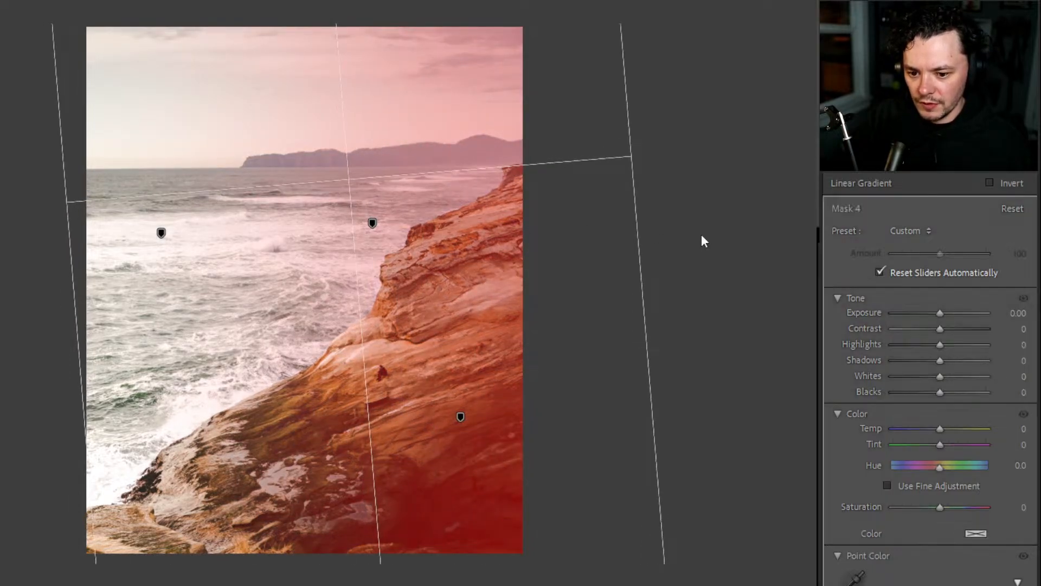
# - Set the new linear gradient's exposure to −0.81, contrast 8, highlights 14, shadows −15, whites 19 and blacks 2
pyautogui.moveTo(939, 312); pyautogui.dragTo(933, 311)
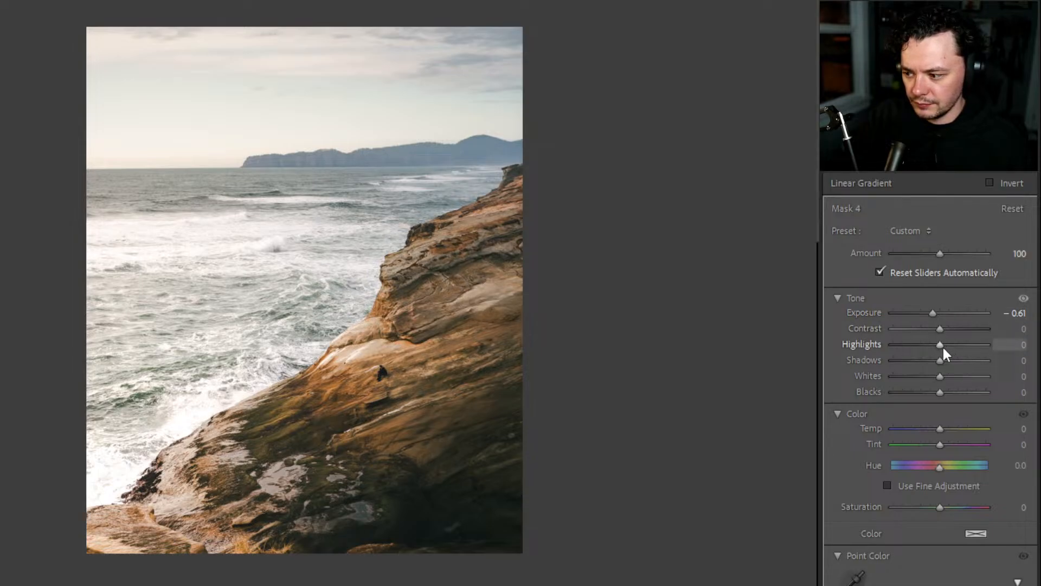
pyautogui.moveTo(937, 337); pyautogui.dragTo(938, 394)
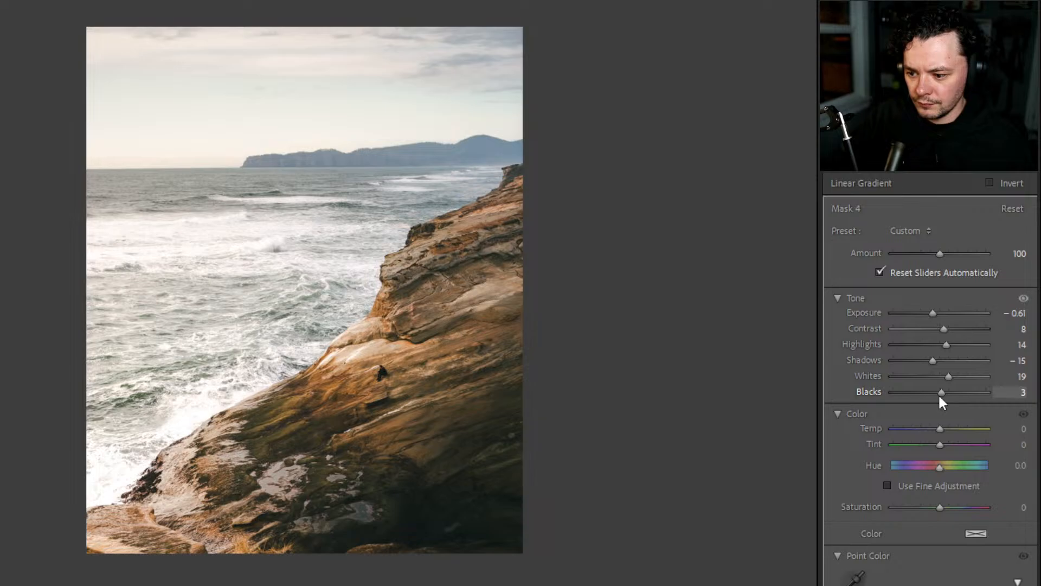
pyautogui.moveTo(736, 363)
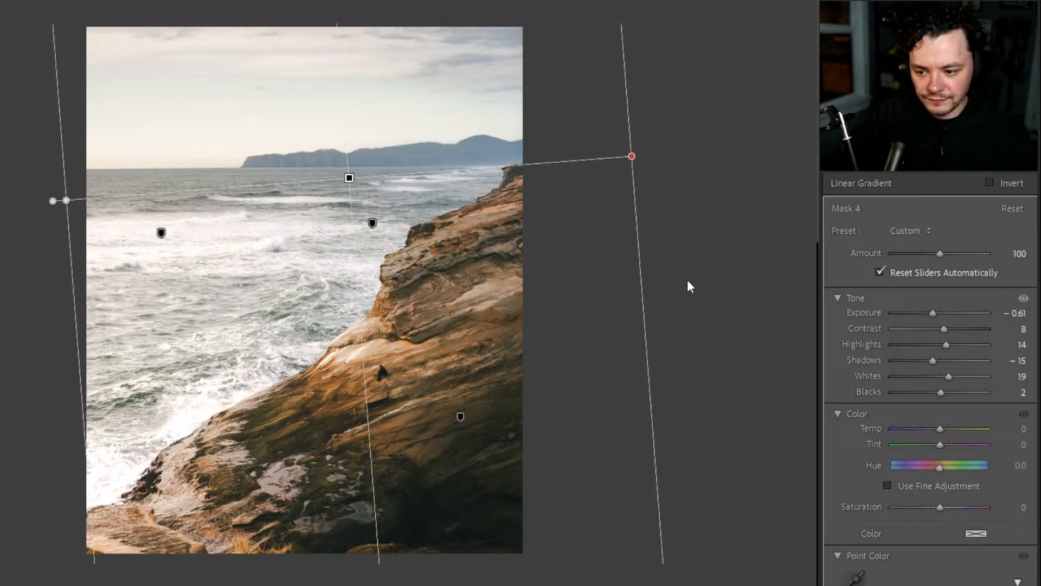
pyautogui.moveTo(1017, 317)
pyautogui.mouseDown()
pyautogui.moveTo(1001, 319)
pyautogui.moveTo(1010, 318)
pyautogui.mouseUp()
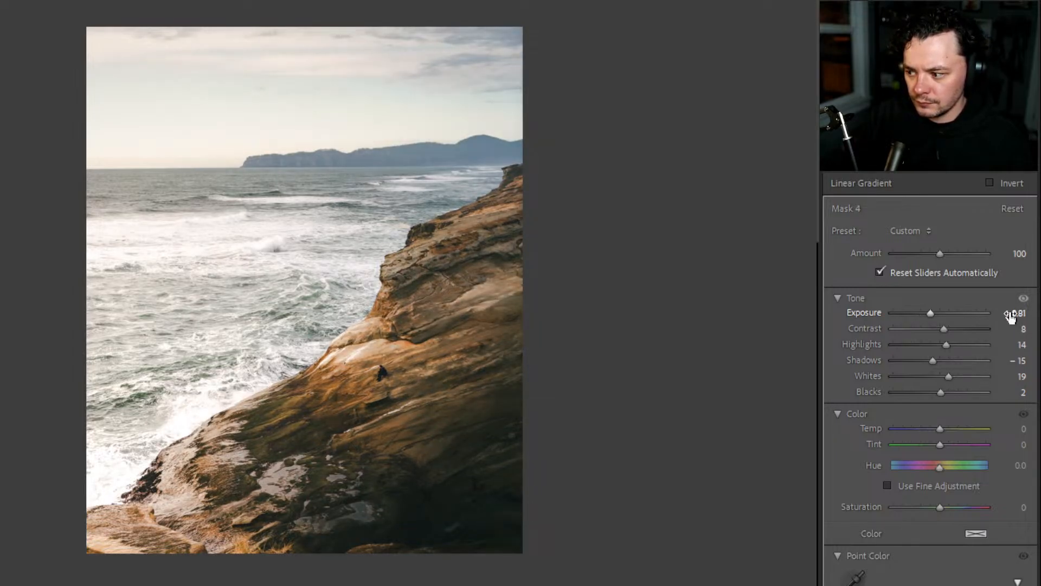
pyautogui.moveTo(614, 249)
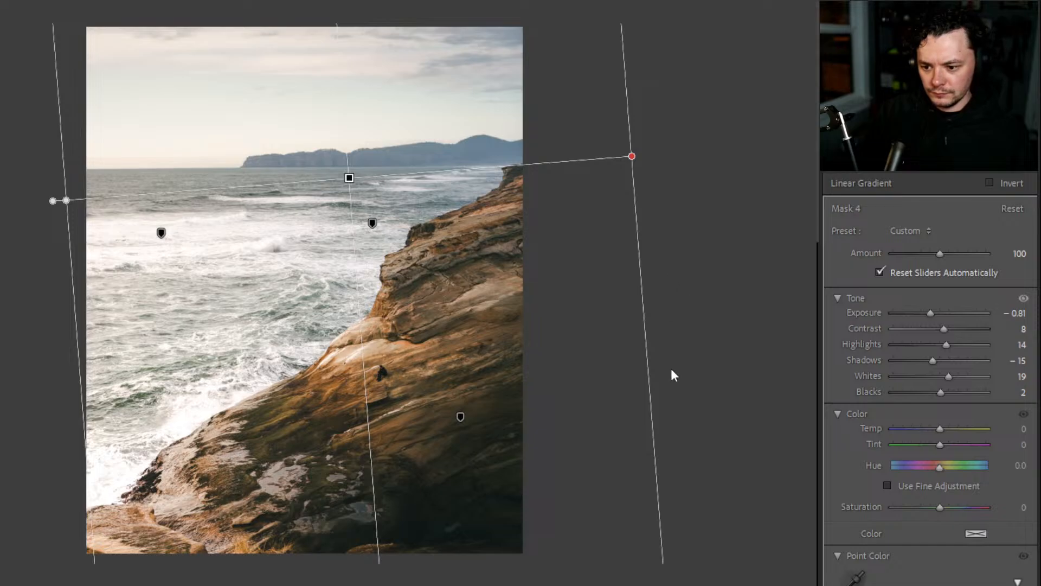
# - Add a small radial gradient mask with feather 84 centred on the figure sitting on the rock
pyautogui.click(805, 26)
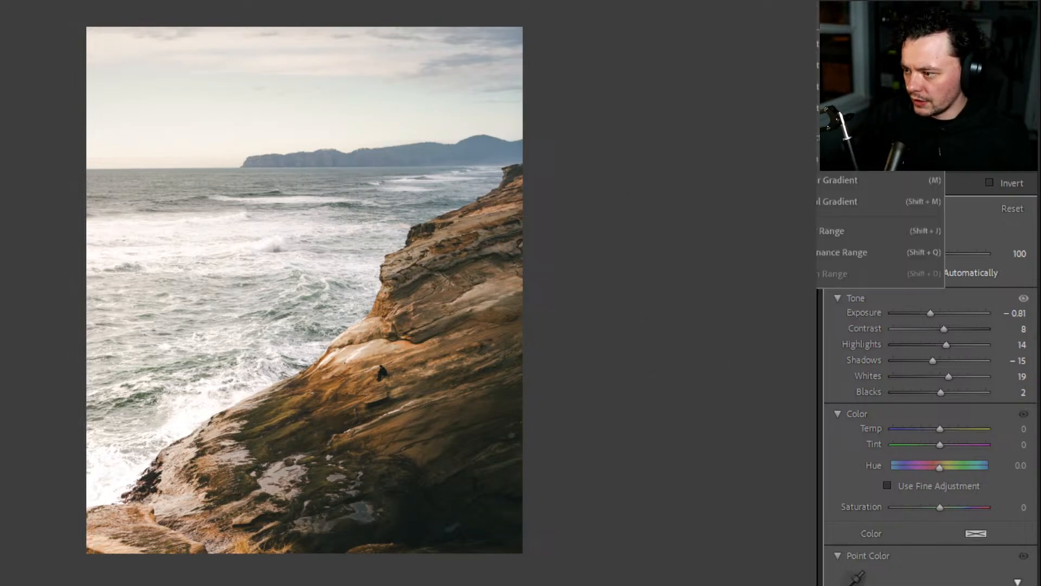
pyautogui.click(838, 209)
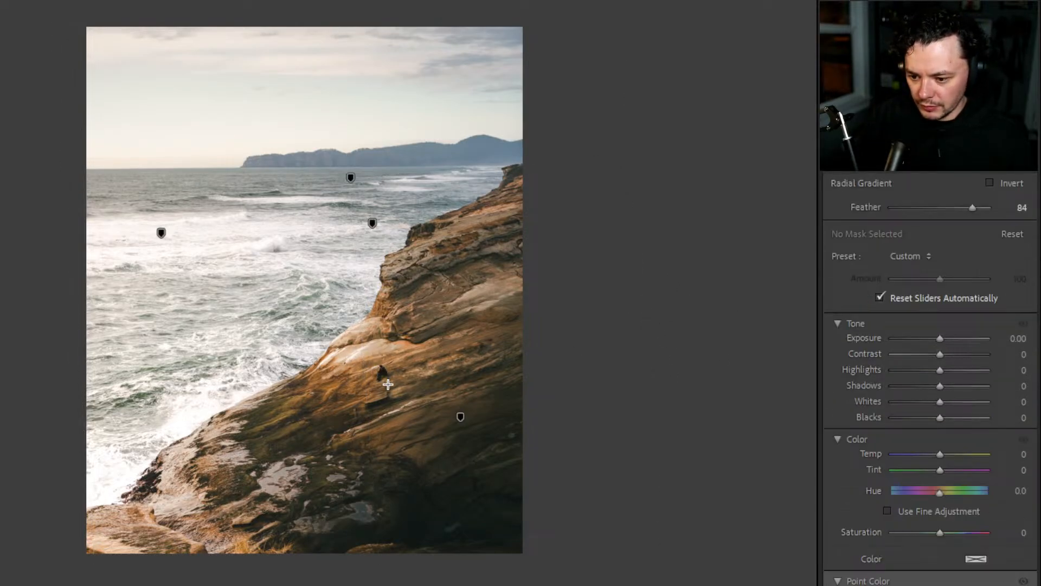
pyautogui.moveTo(376, 368)
pyautogui.mouseDown()
pyautogui.moveTo(382, 381)
pyautogui.moveTo(391, 369)
pyautogui.moveTo(376, 391)
pyautogui.moveTo(424, 371)
pyautogui.moveTo(386, 403)
pyautogui.moveTo(387, 418)
pyautogui.moveTo(381, 380)
pyautogui.mouseUp()
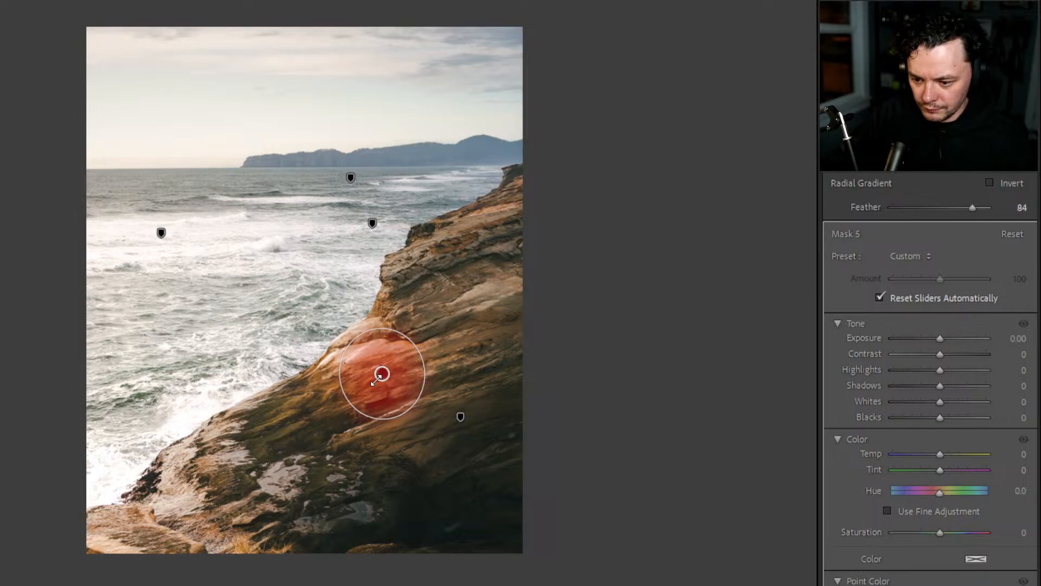
# - Set the radial mask's exposure to 0.17, contrast 3, highlights 25, shadows 10, whites 8 and blacks −7
pyautogui.moveTo(940, 338); pyautogui.dragTo(937, 418)
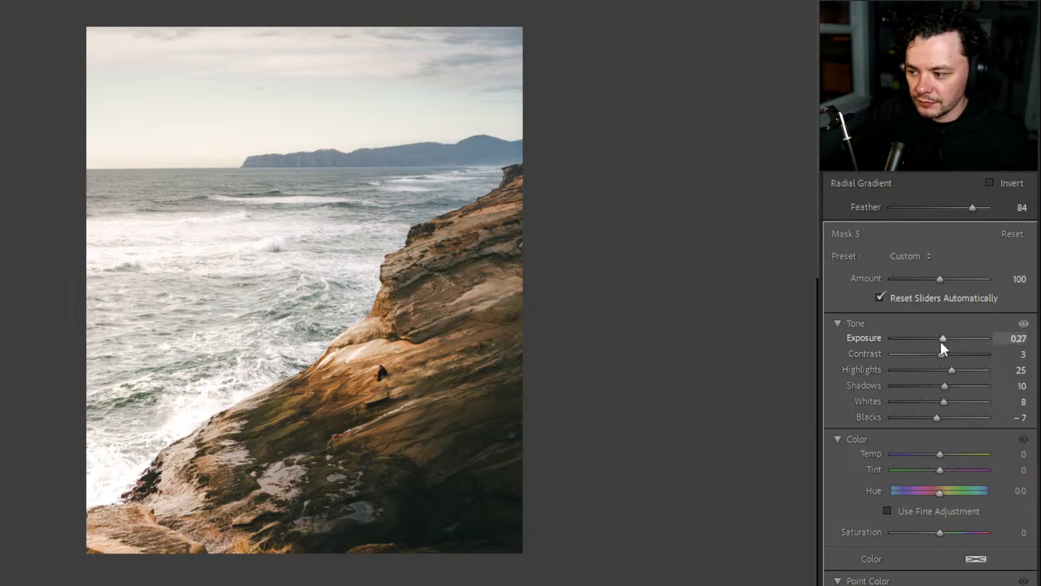
pyautogui.moveTo(1015, 339)
pyautogui.mouseDown()
pyautogui.moveTo(1028, 339)
pyautogui.moveTo(1002, 339)
pyautogui.moveTo(1015, 339)
pyautogui.mouseUp()
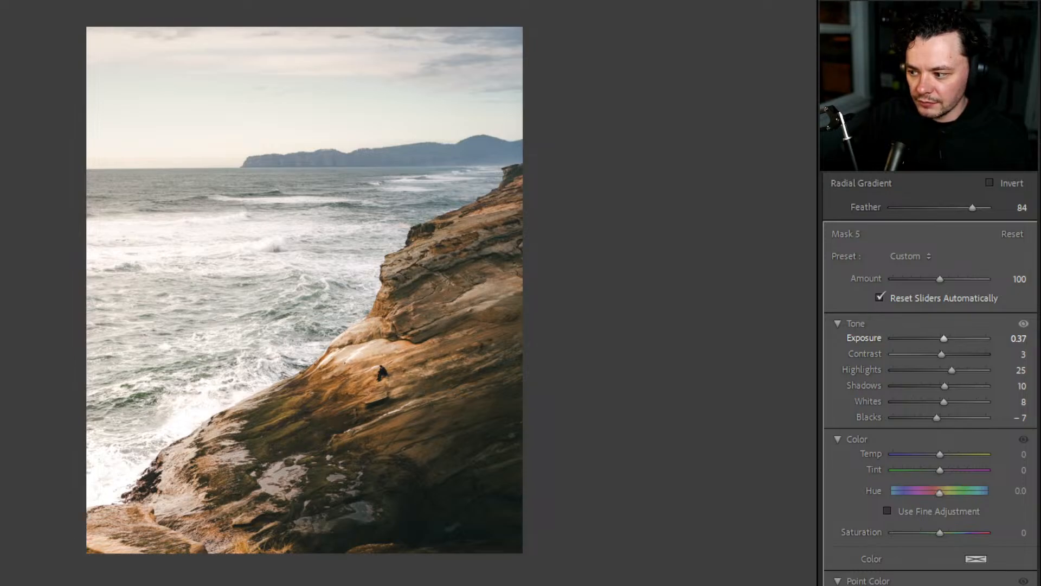
pyautogui.press('Down')
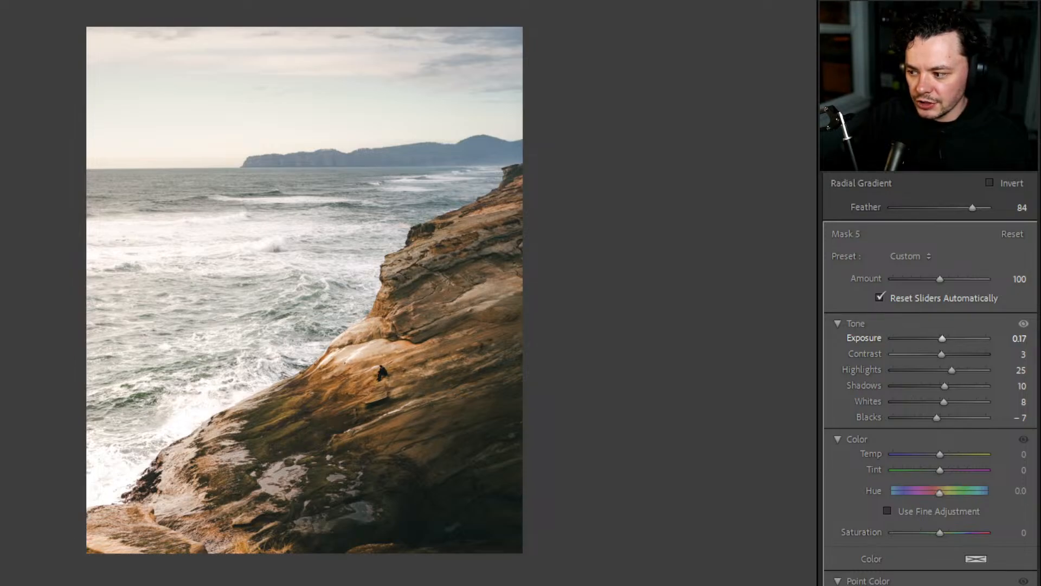
pyautogui.moveTo(682, 395)
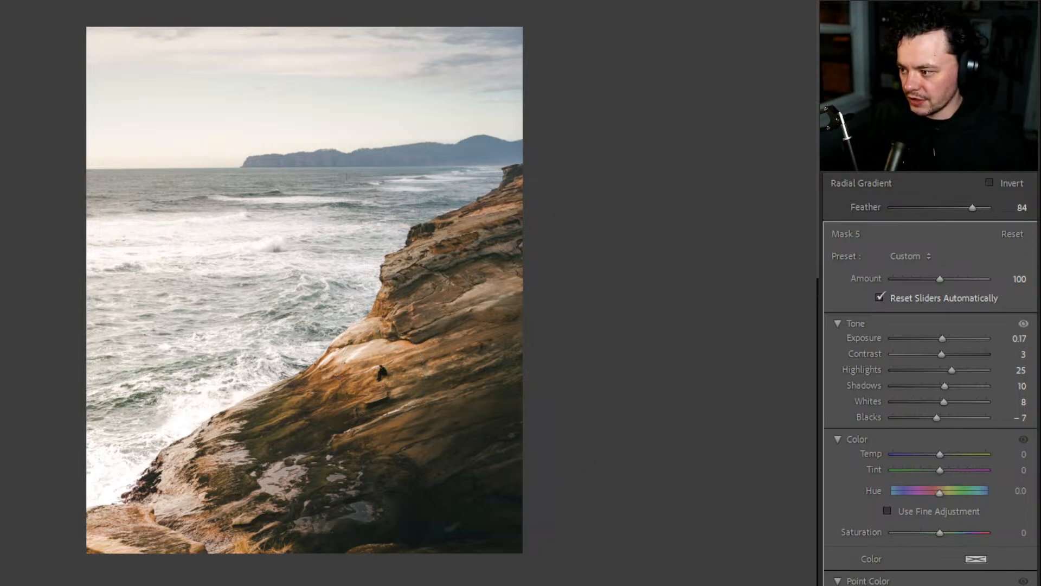
# - Compare the photo with and without all masks, leaving the masks enabled
pyautogui.scroll(-15, 885, 298)
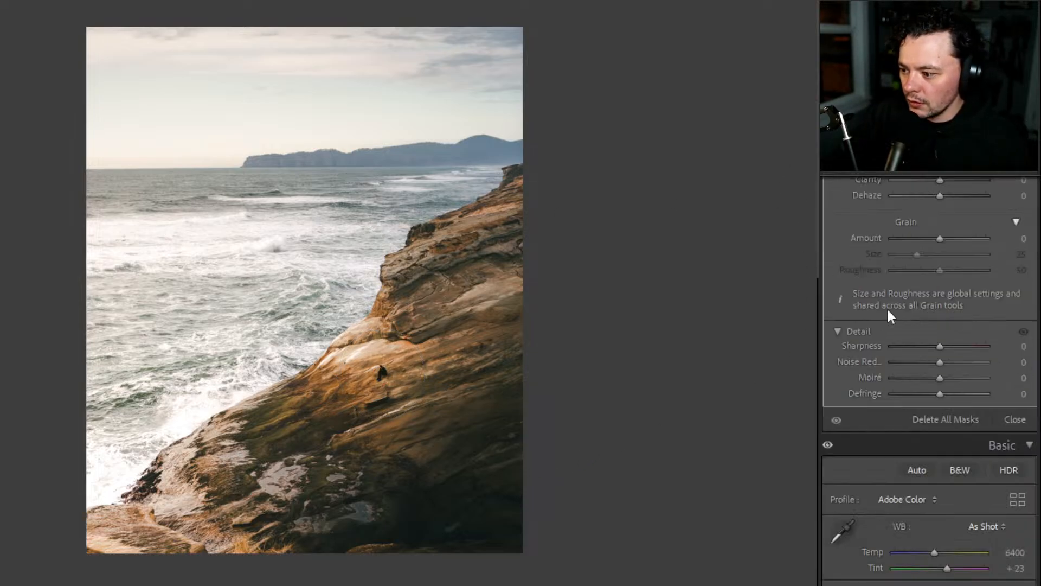
pyautogui.click(836, 419)
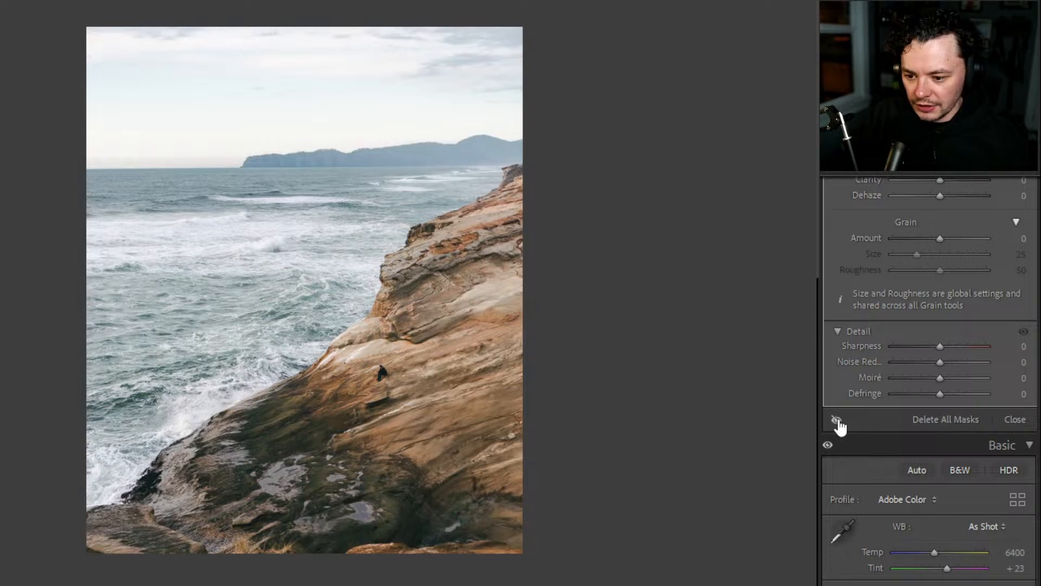
pyautogui.click(836, 420)
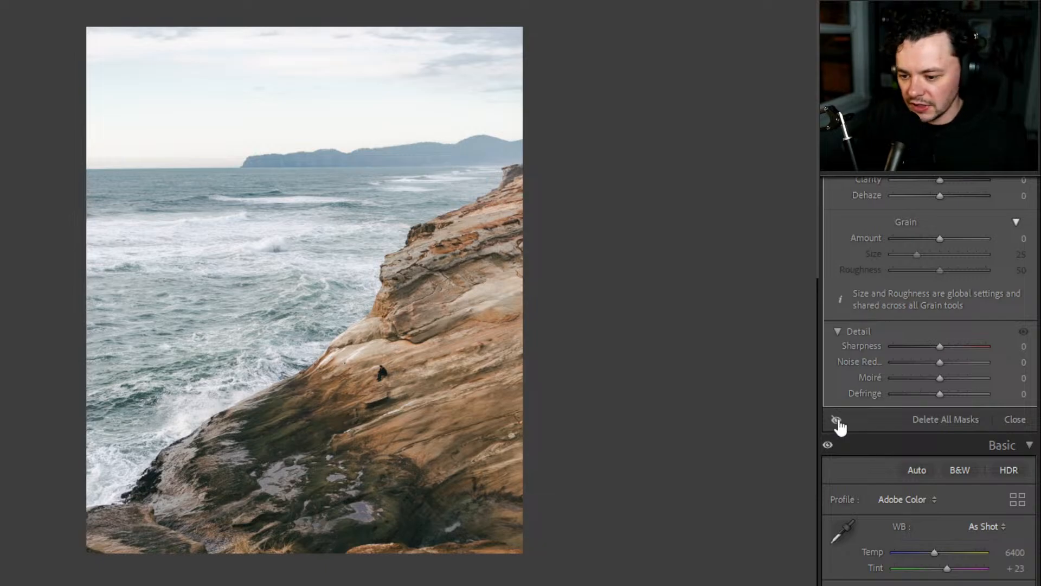
pyautogui.click(837, 421)
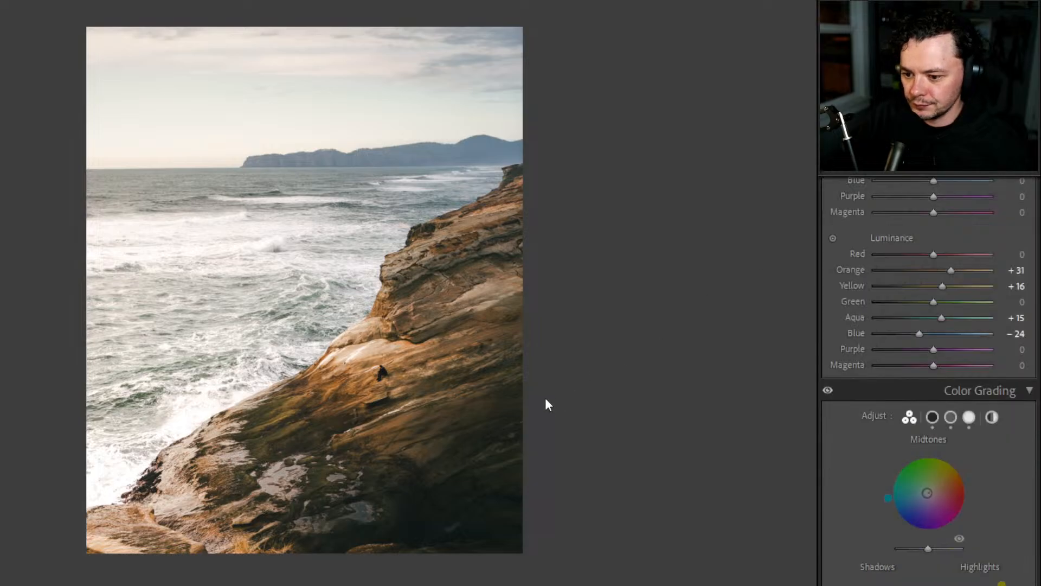
# - Inspect the figure on the rock, and check the coverage of the warm linear gradient (Mask 3) with its overlay
pyautogui.click(391, 381)
pyautogui.click(403, 373)
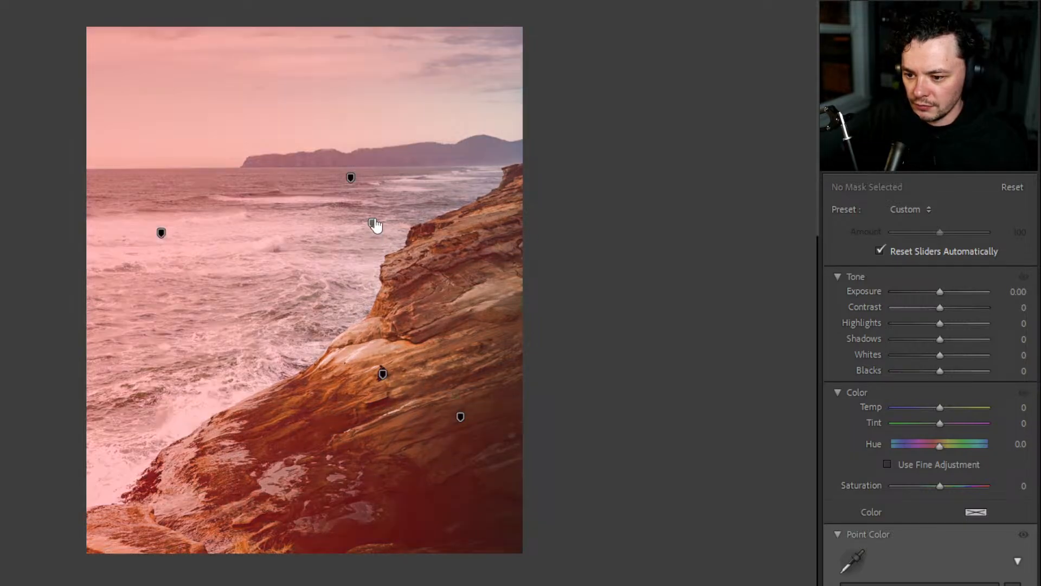
pyautogui.click(372, 224)
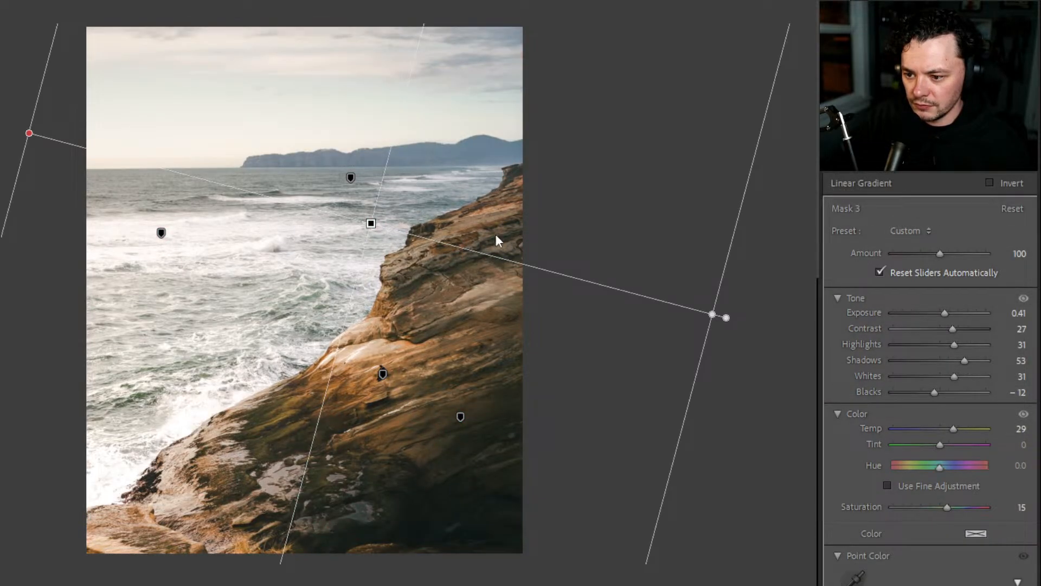
pyautogui.press('o')
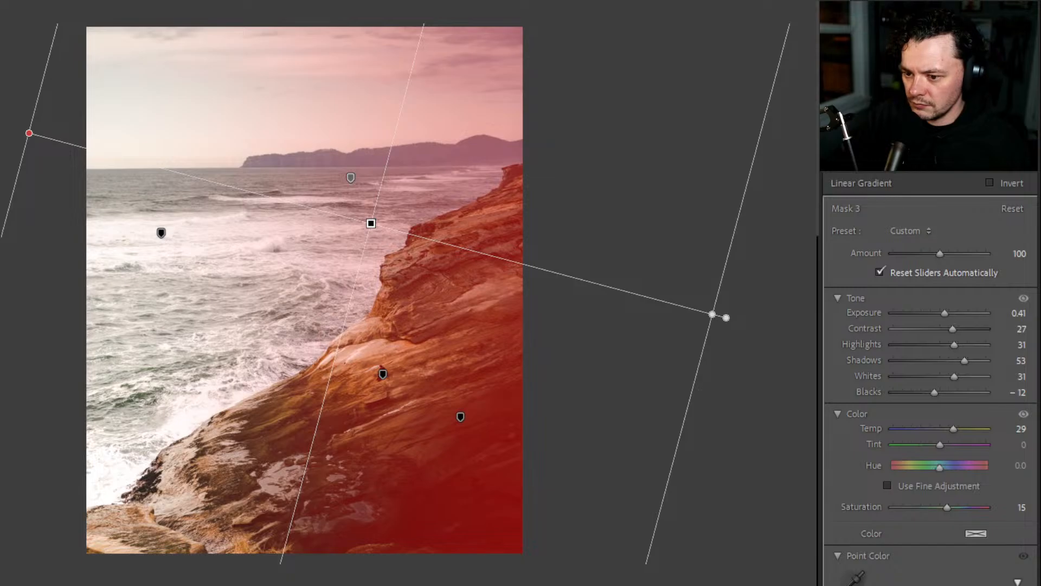
# - Adjust the darkening linear gradient (Mask 4), keeping its fade wide and shifting the whole gradient toward the photo's right side
pyautogui.click(350, 177)
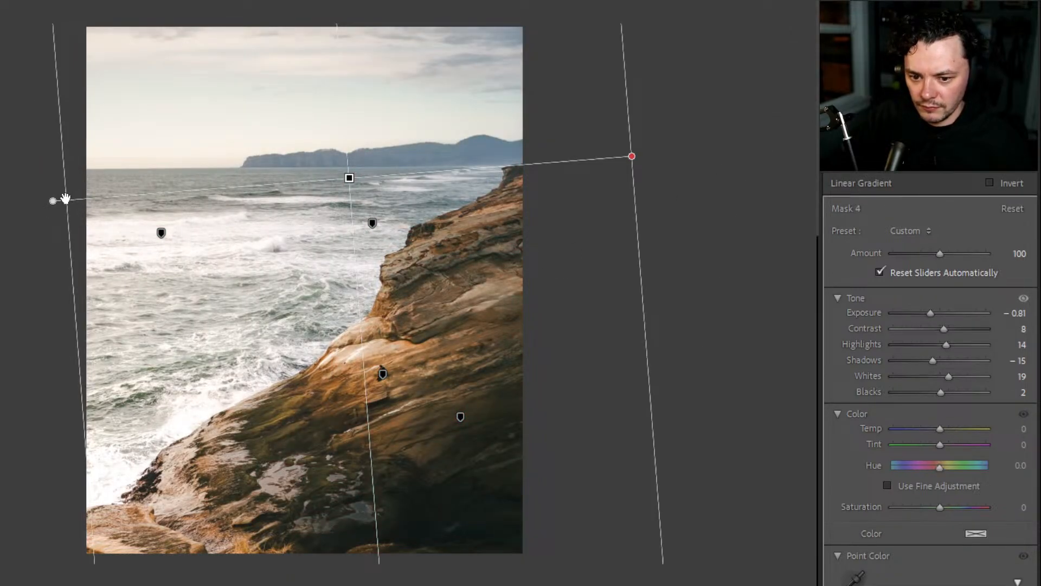
pyautogui.moveTo(66, 199); pyautogui.dragTo(197, 212)
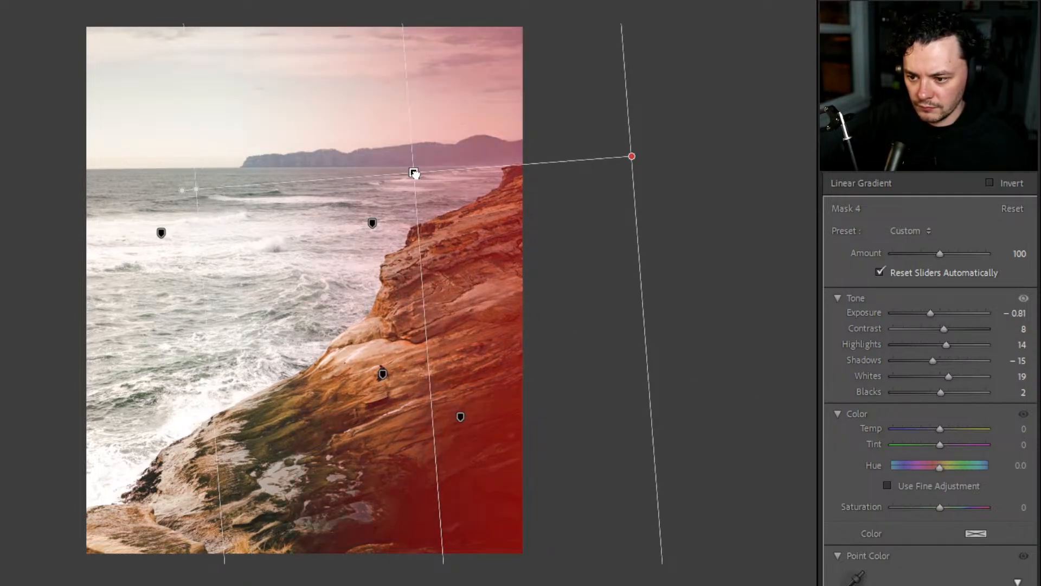
pyautogui.moveTo(413, 171)
pyautogui.mouseDown()
pyautogui.moveTo(381, 177)
pyautogui.moveTo(458, 179)
pyautogui.moveTo(378, 181)
pyautogui.moveTo(409, 180)
pyautogui.mouseUp()
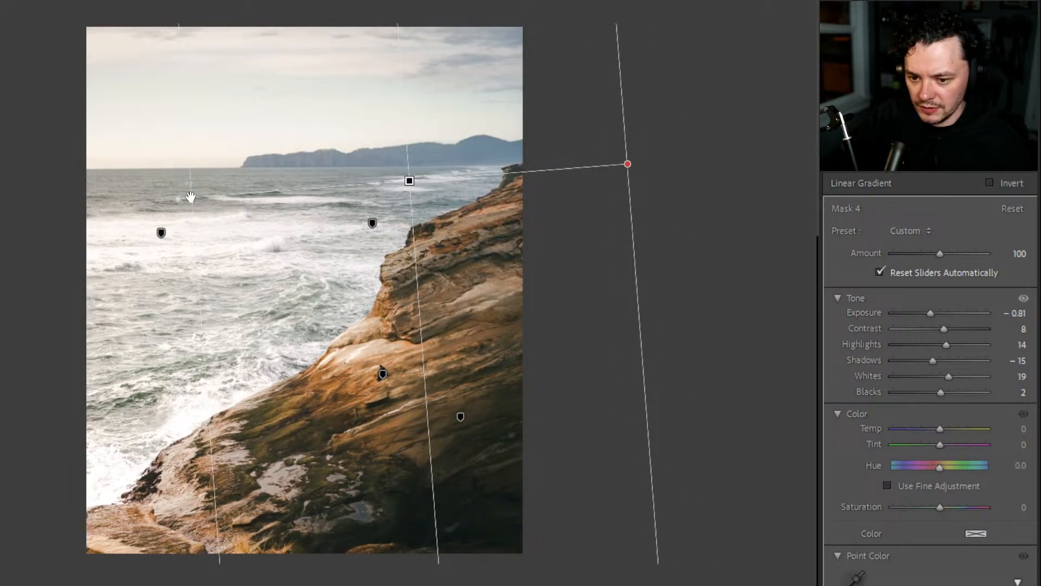
pyautogui.moveTo(190, 197); pyautogui.dragTo(63, 198)
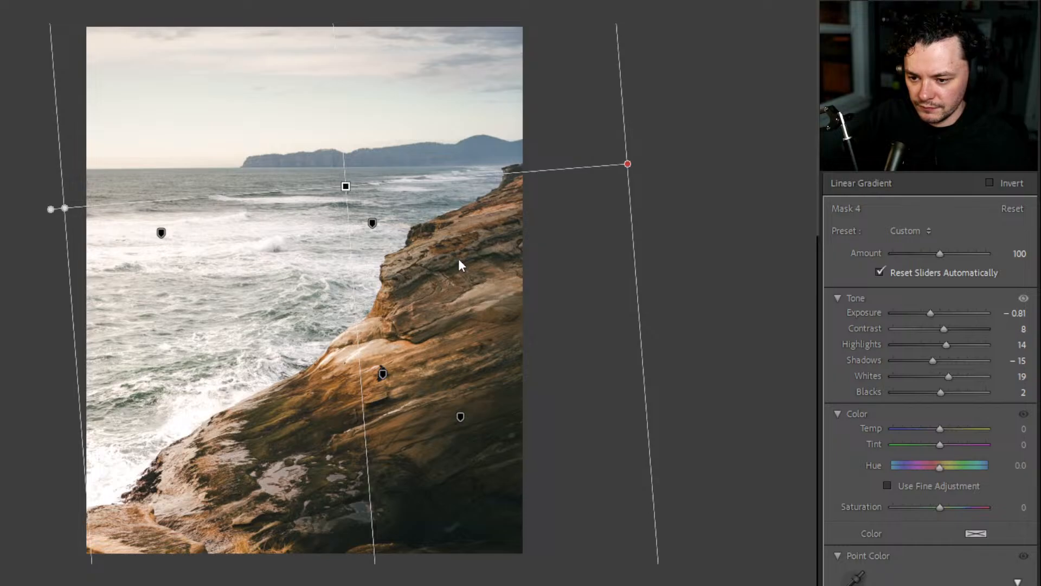
pyautogui.moveTo(343, 187)
pyautogui.moveTo(344, 187); pyautogui.dragTo(403, 186)
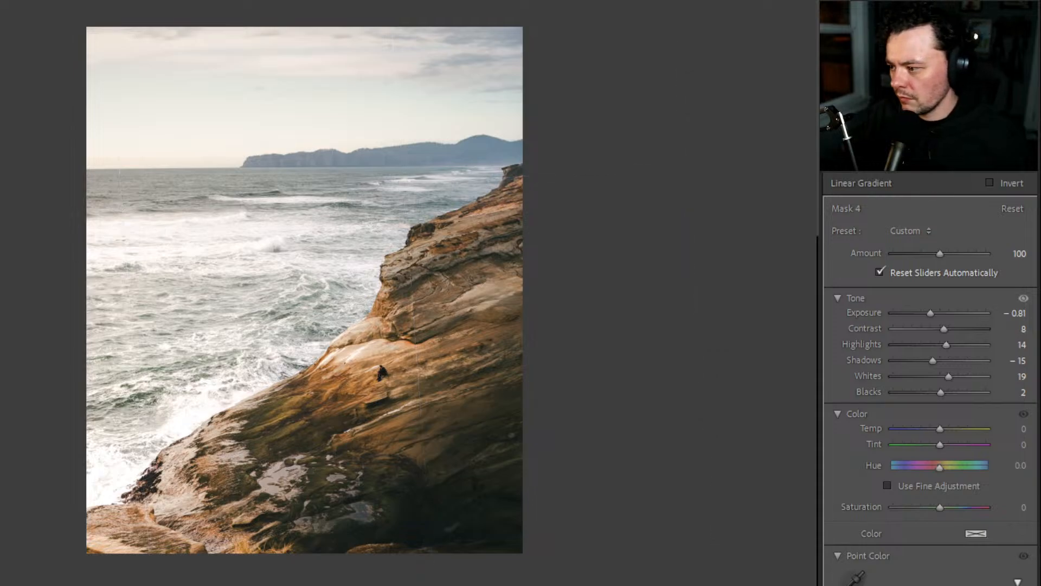
# - Compare the photo repeatedly with and without all masks, leaving the masks enabled
pyautogui.scroll(-10, 965, 393)
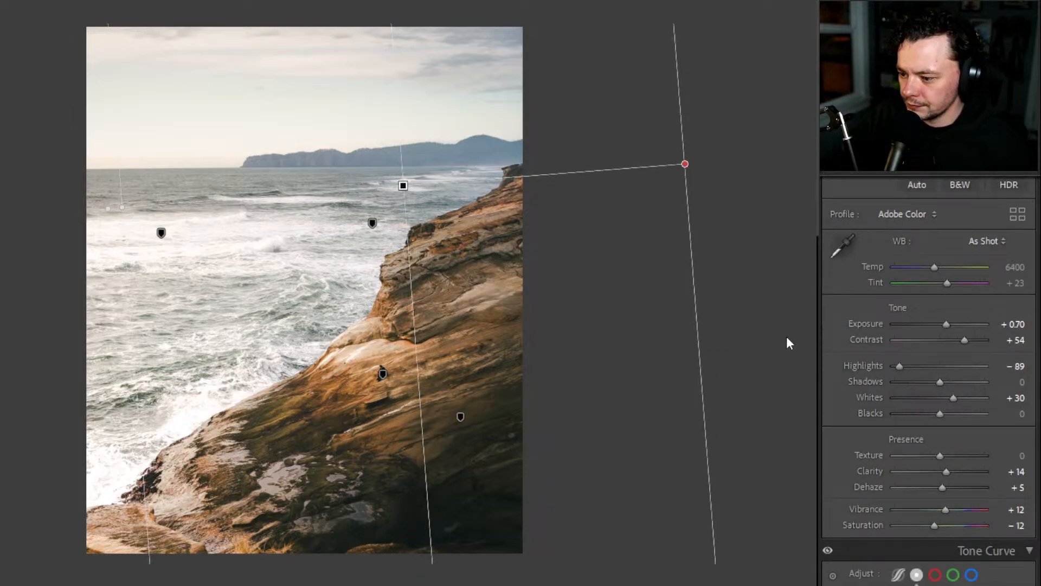
pyautogui.scroll(-3, 896, 392)
pyautogui.scroll(-8, 895, 385)
pyautogui.scroll(4, 878, 374)
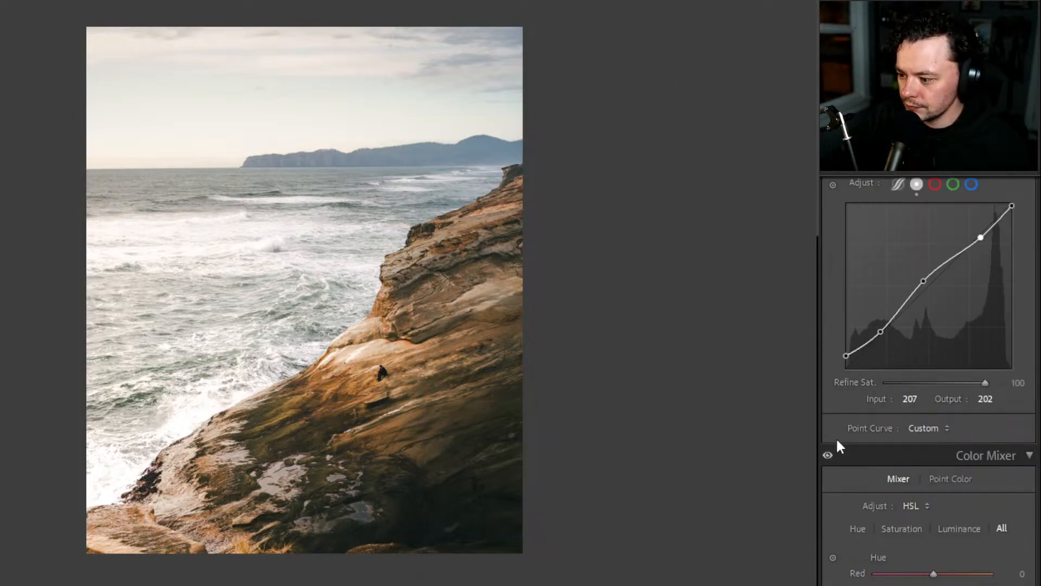
pyautogui.scroll(15, 844, 411)
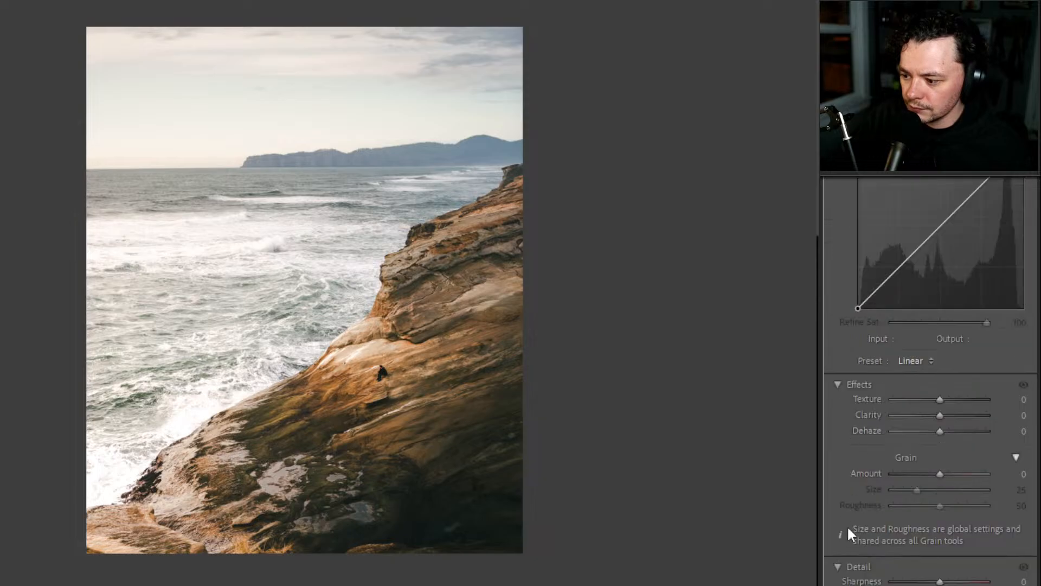
pyautogui.scroll(-3, 846, 509)
pyautogui.click(836, 525)
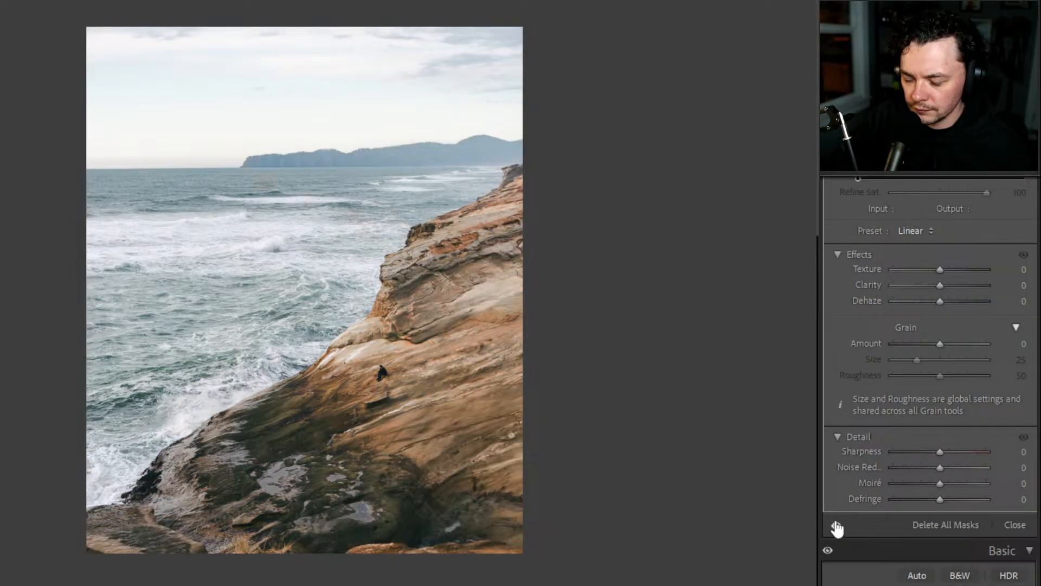
pyautogui.click(836, 525)
pyautogui.click(836, 525)
pyautogui.click(835, 526)
pyautogui.click(836, 526)
pyautogui.click(836, 526)
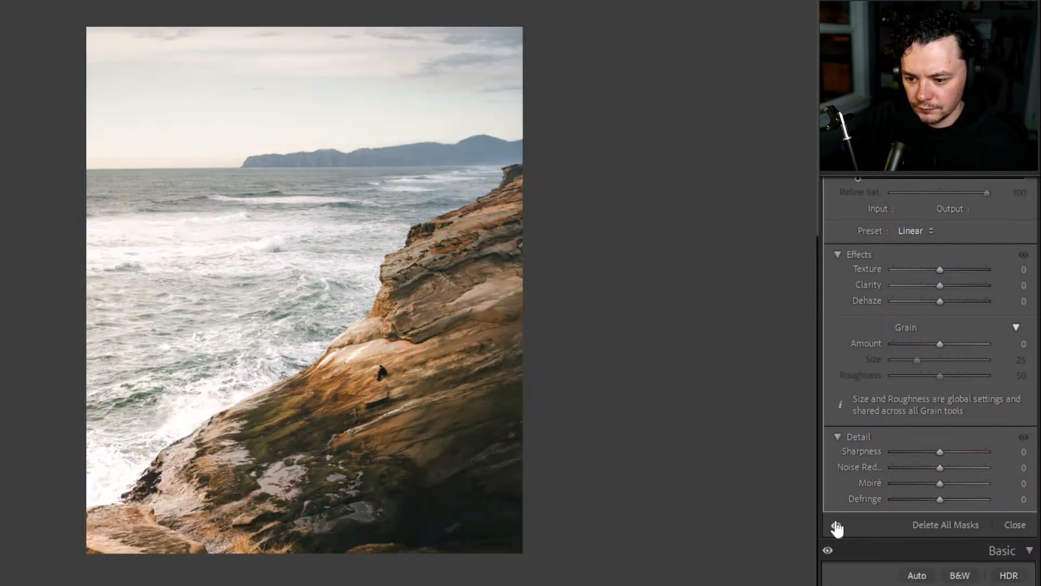
pyautogui.click(836, 526)
pyautogui.click(836, 526)
pyautogui.click(836, 525)
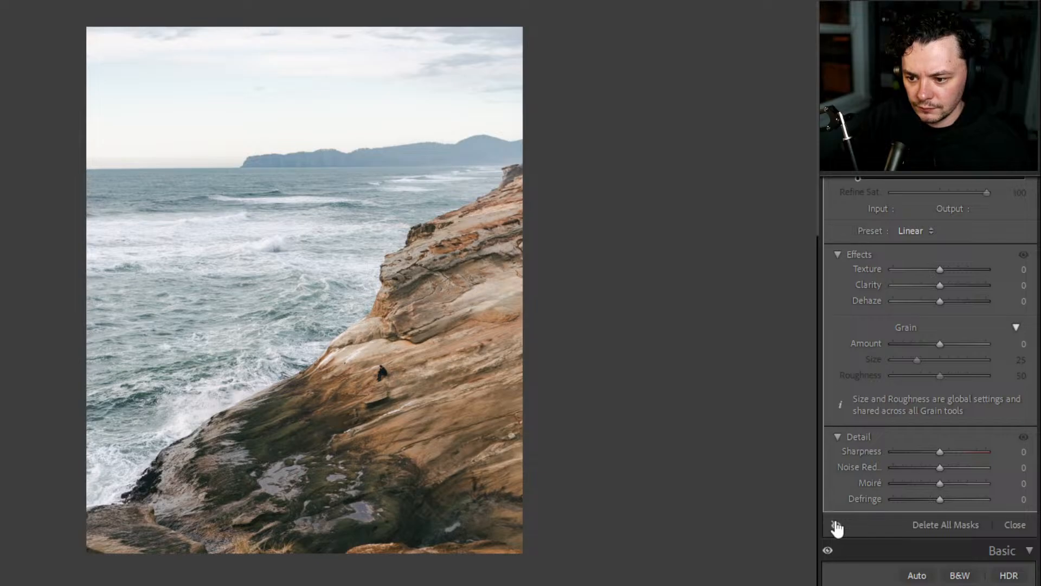
pyautogui.click(835, 525)
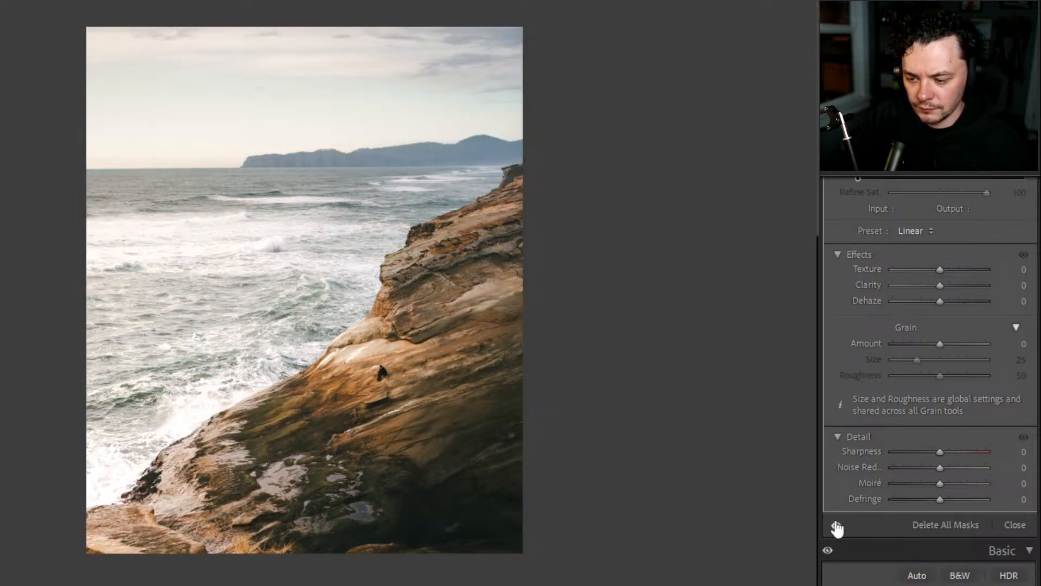
pyautogui.click(835, 525)
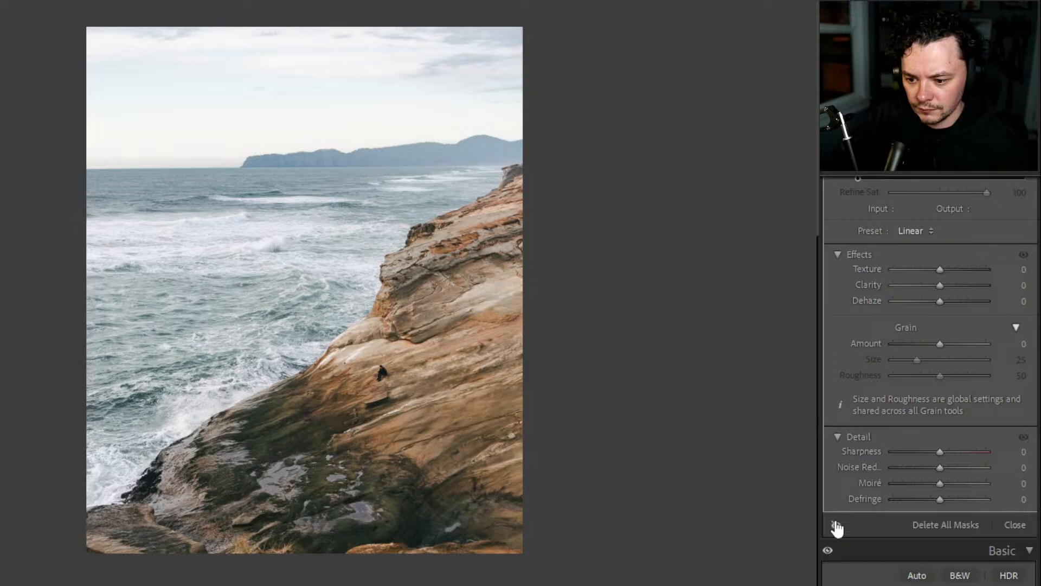
pyautogui.click(836, 525)
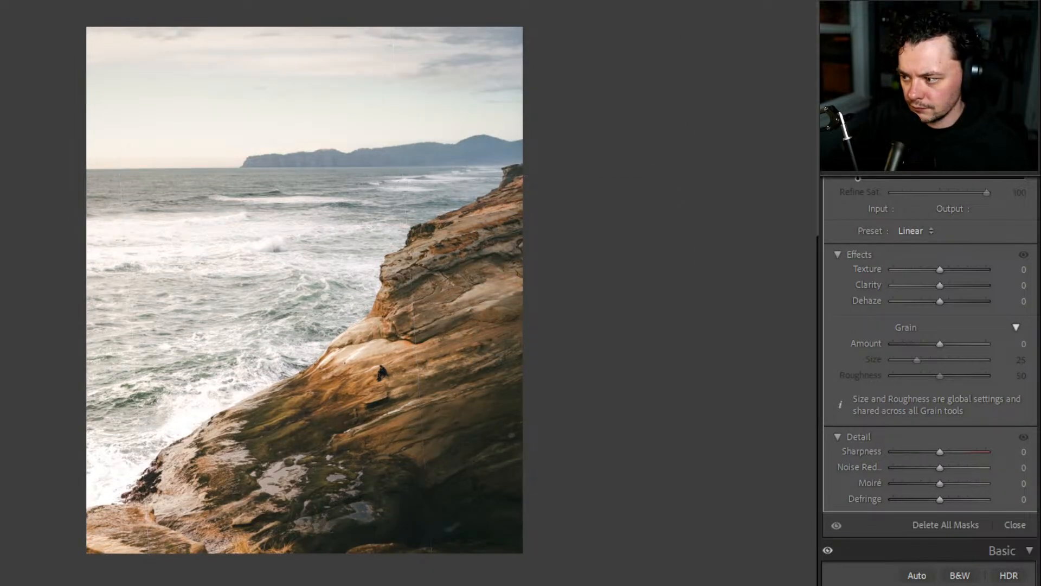
# - Leave masking and inspect the seated figure on the rock up close, returning to the full photo
pyautogui.hotkey('shift', 'w')
pyautogui.click(390, 378)
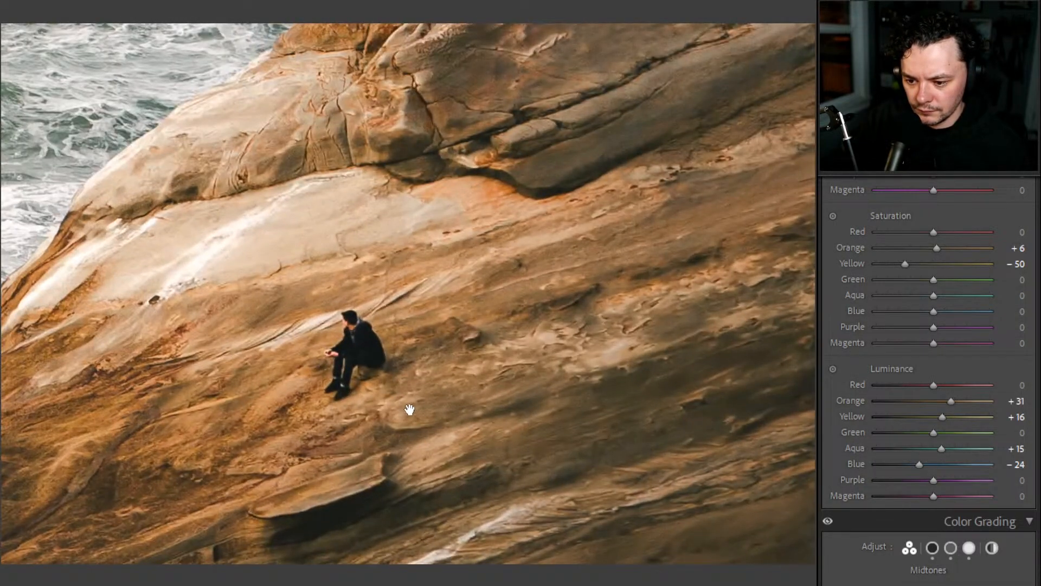
pyautogui.click(413, 394)
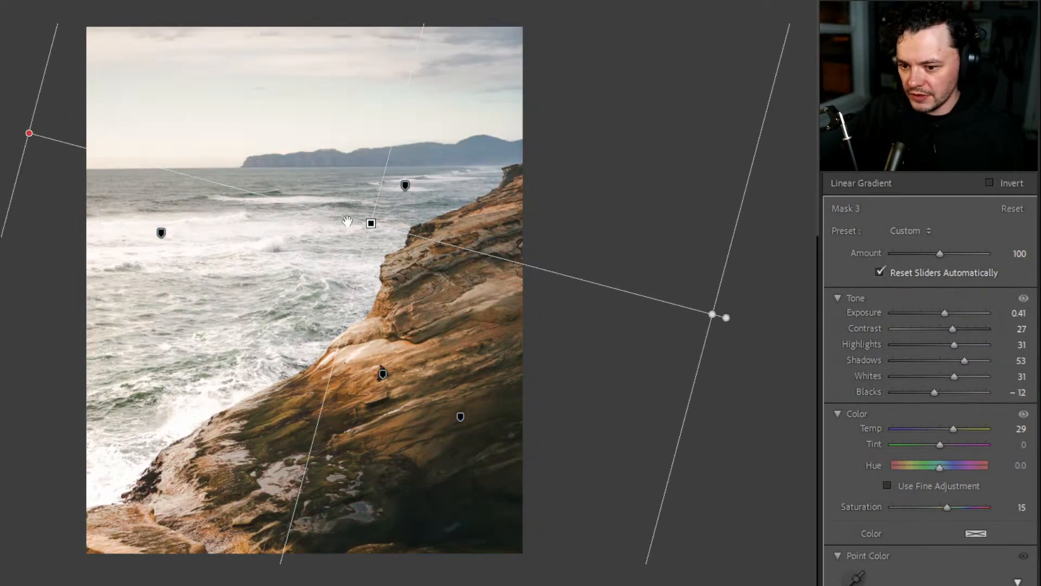
# - Set the saturation of the warm linear gradient (Mask 3) to −4 and close masking
pyautogui.moveTo(161, 235)
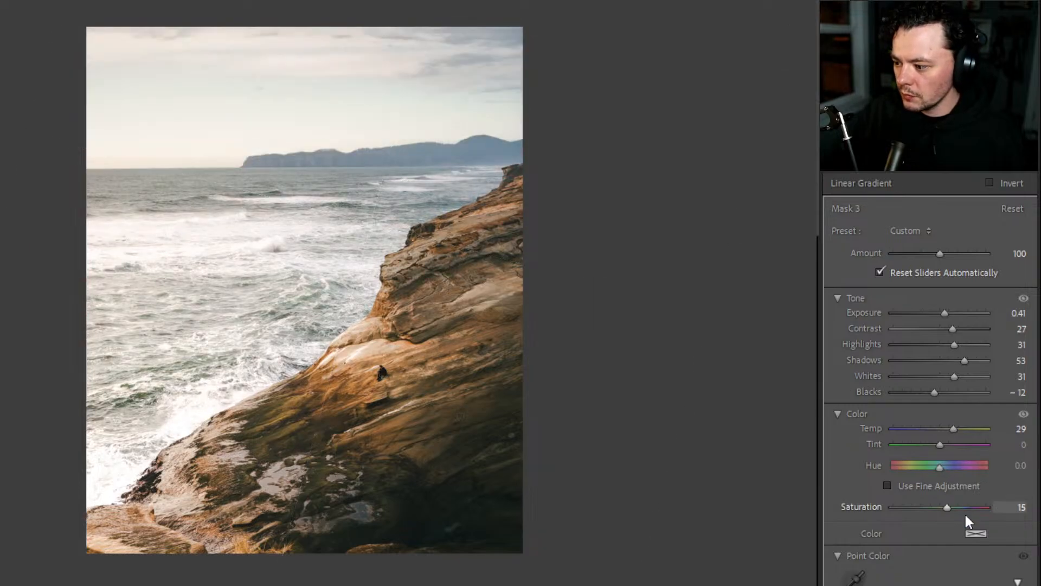
pyautogui.moveTo(1021, 513)
pyautogui.mouseDown()
pyautogui.moveTo(1002, 513)
pyautogui.moveTo(1039, 513)
pyautogui.moveTo(1015, 513)
pyautogui.mouseUp()
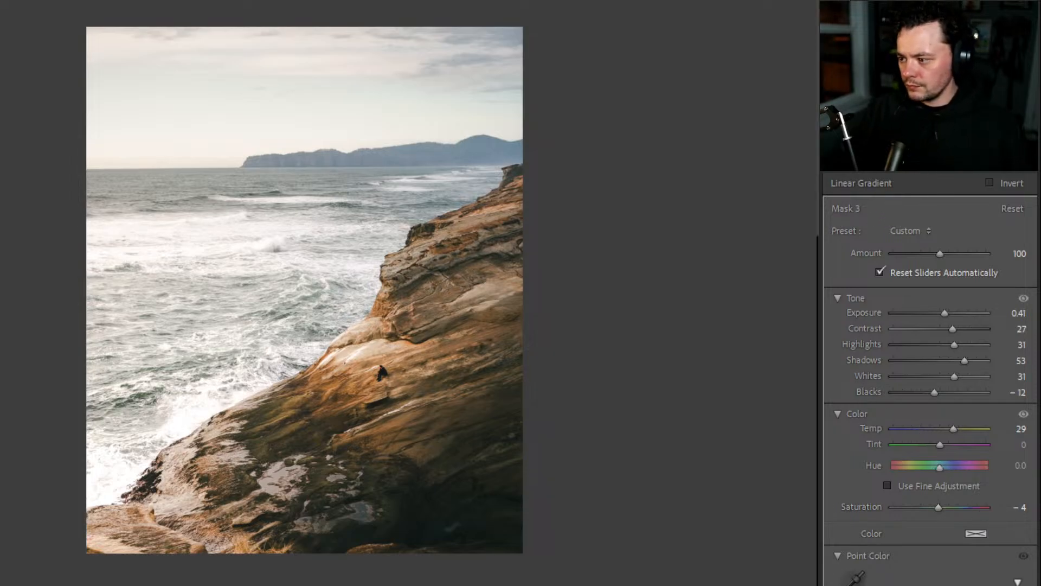
pyautogui.click(990, 163)
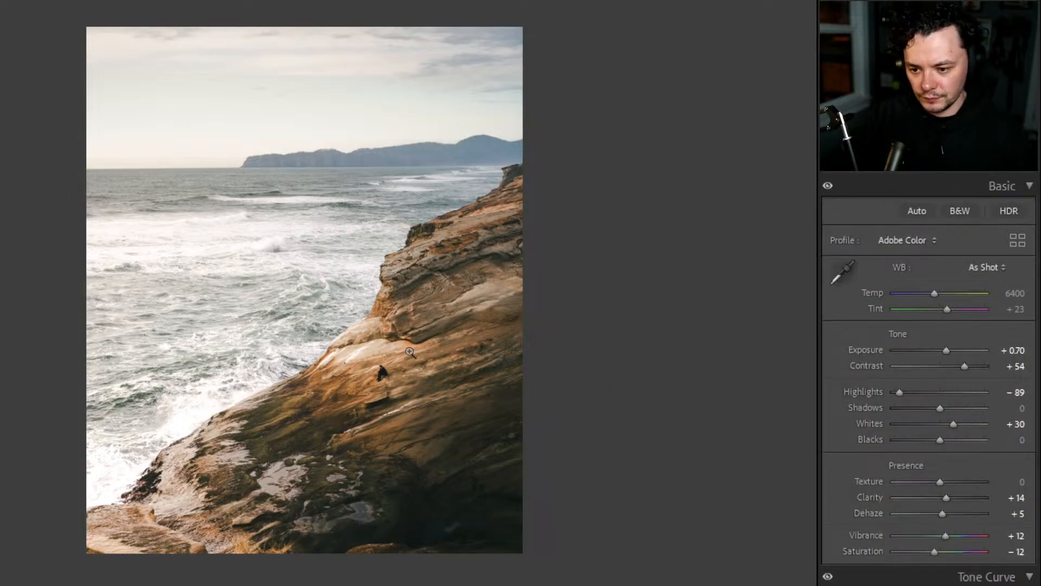
# - Rate the finished coast photo one star, return to the library grid and deselect all photos
pyautogui.press('1')
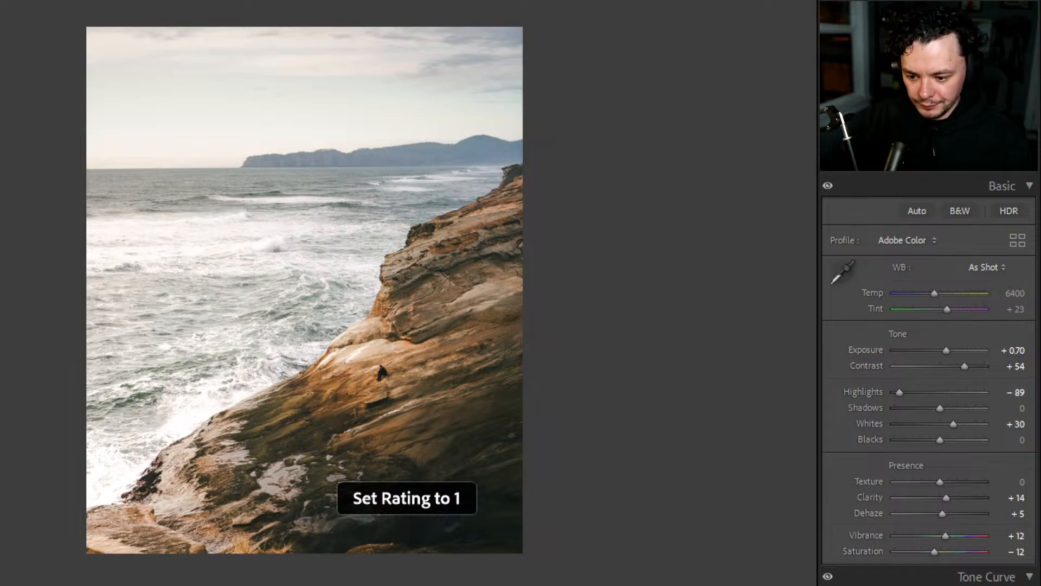
pyautogui.press('e')
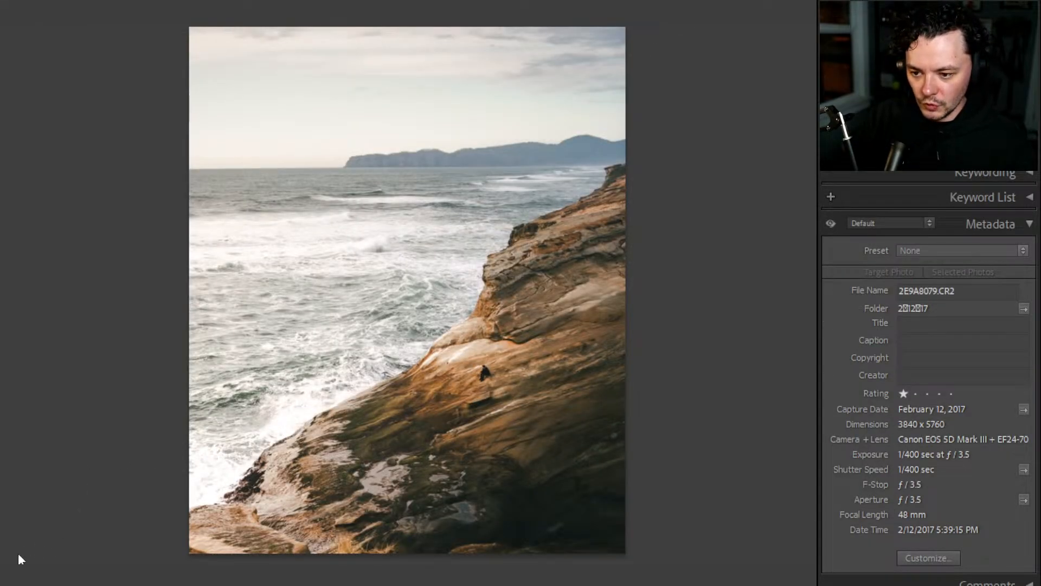
pyautogui.press('g')
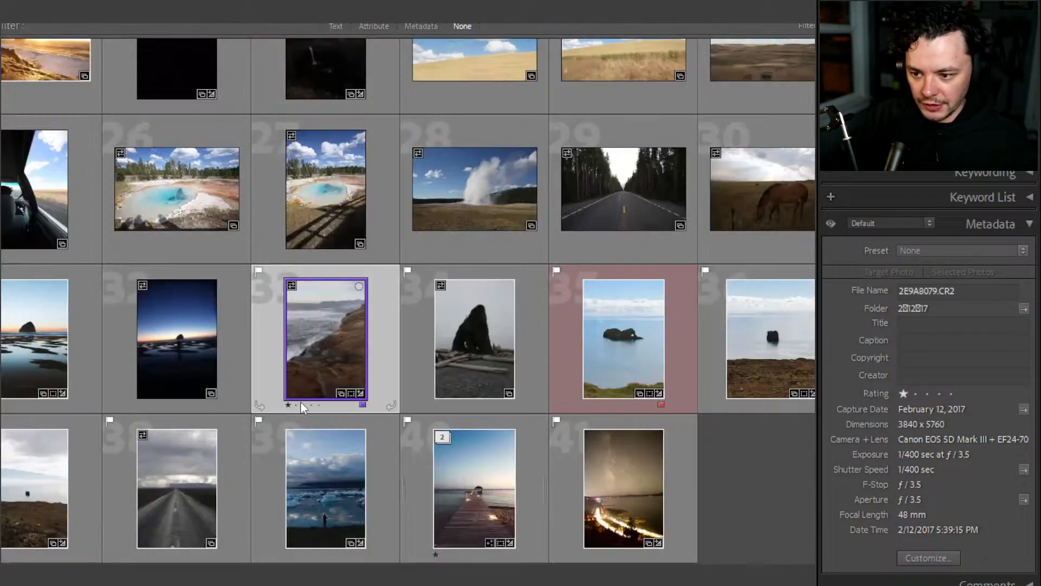
pyautogui.click(762, 463)
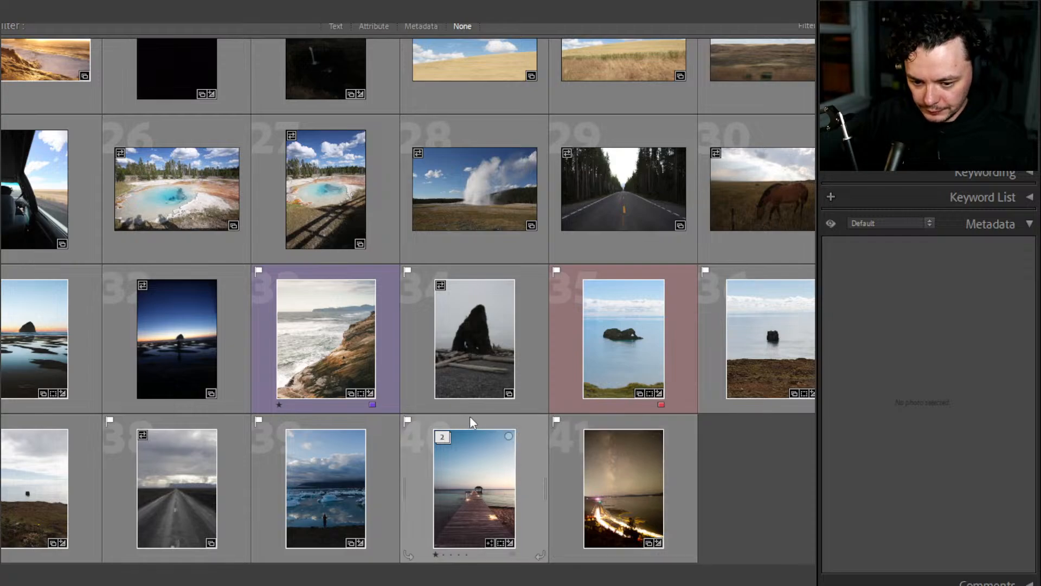
# - Browse the library grid for the next photo to edit, previewing the wave-washed rock hole shot (2E9A4411.CR2)
pyautogui.scroll(10, 346, 417)
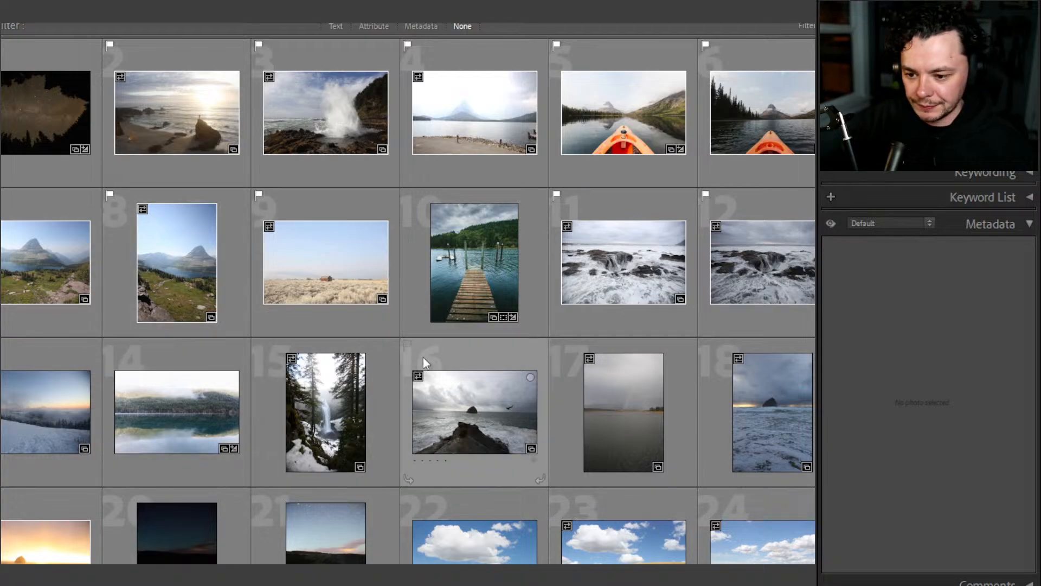
pyautogui.scroll(-5, 470, 349)
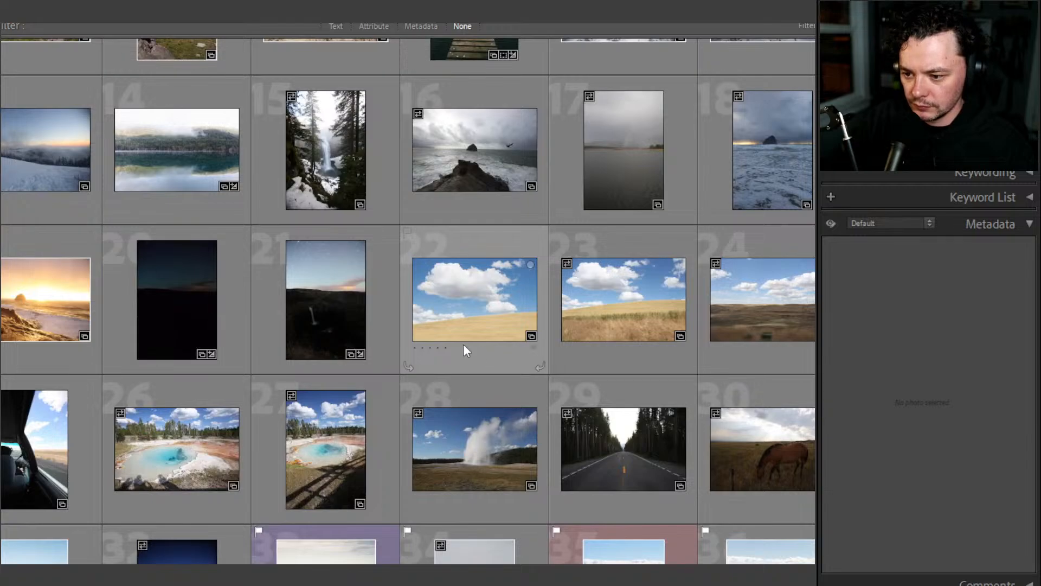
pyautogui.scroll(-5, 451, 343)
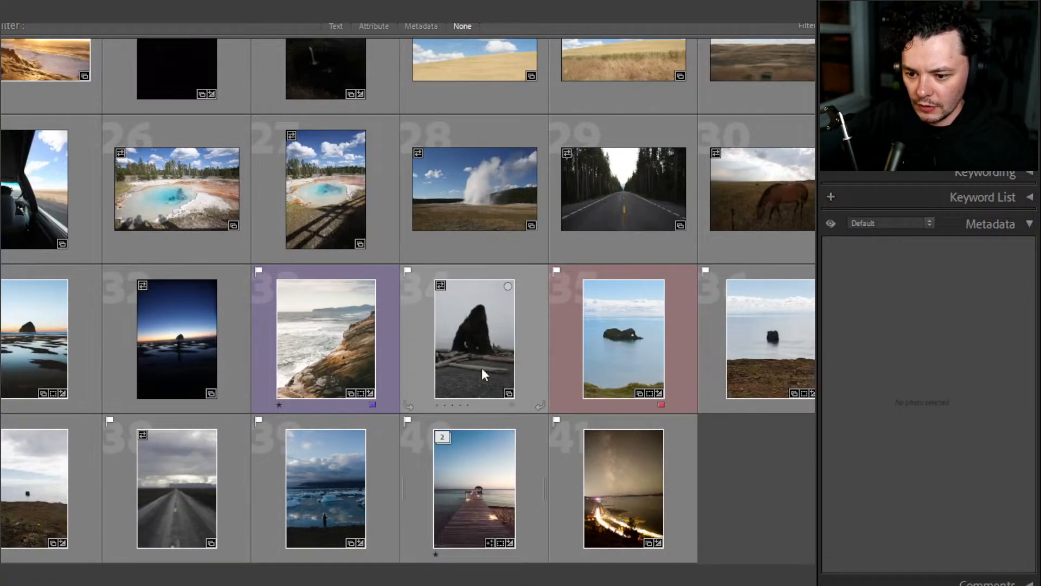
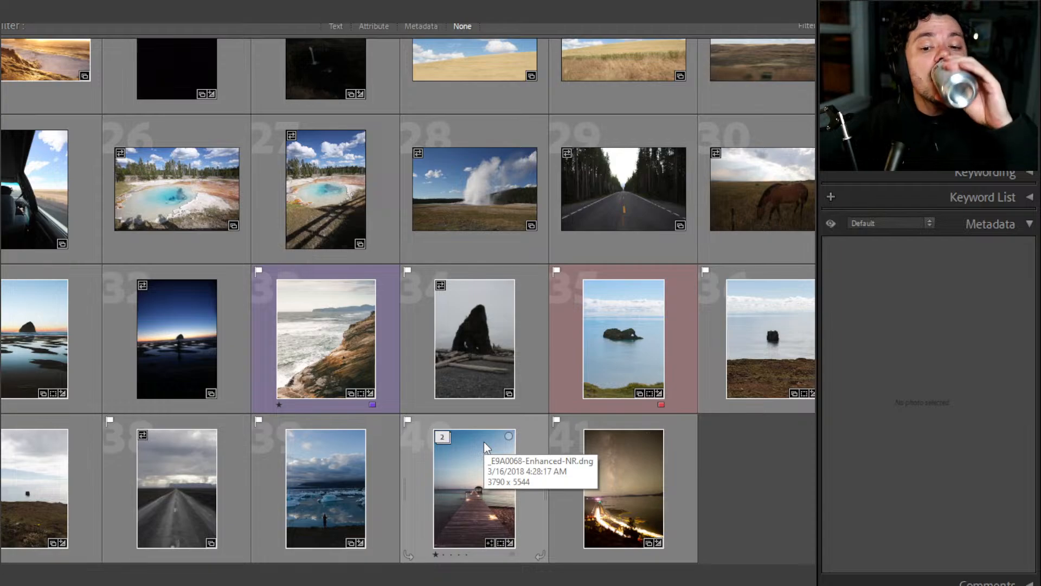
pyautogui.scroll(3, 472, 314)
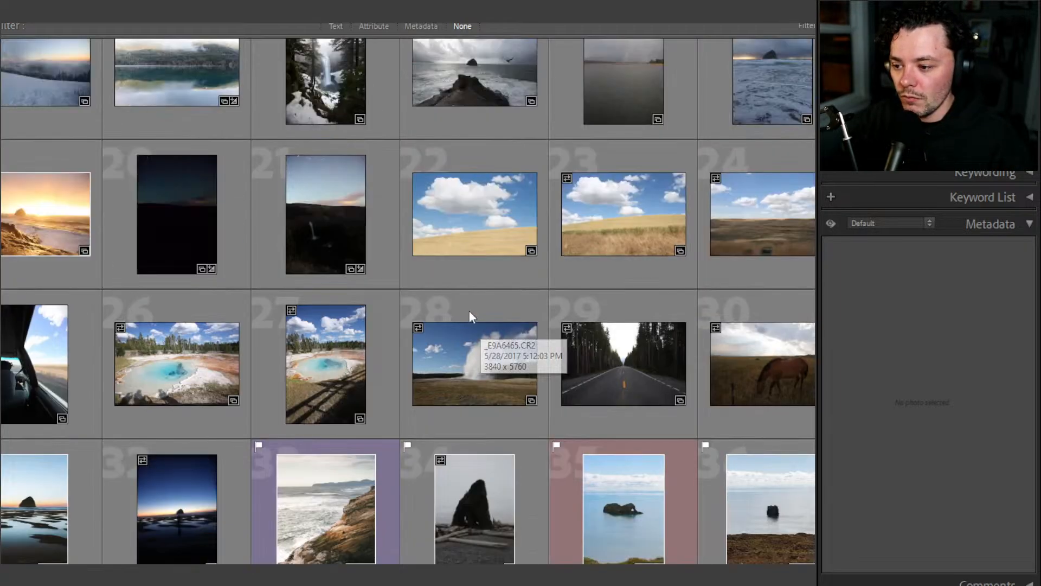
pyautogui.scroll(2, 466, 310)
pyautogui.scroll(2, 380, 282)
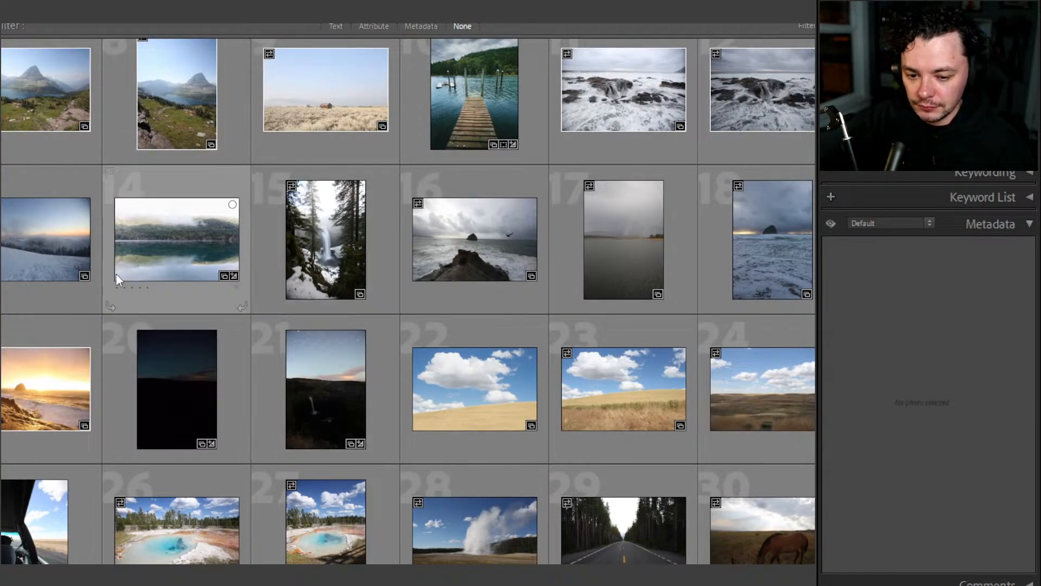
pyautogui.scroll(3, 163, 238)
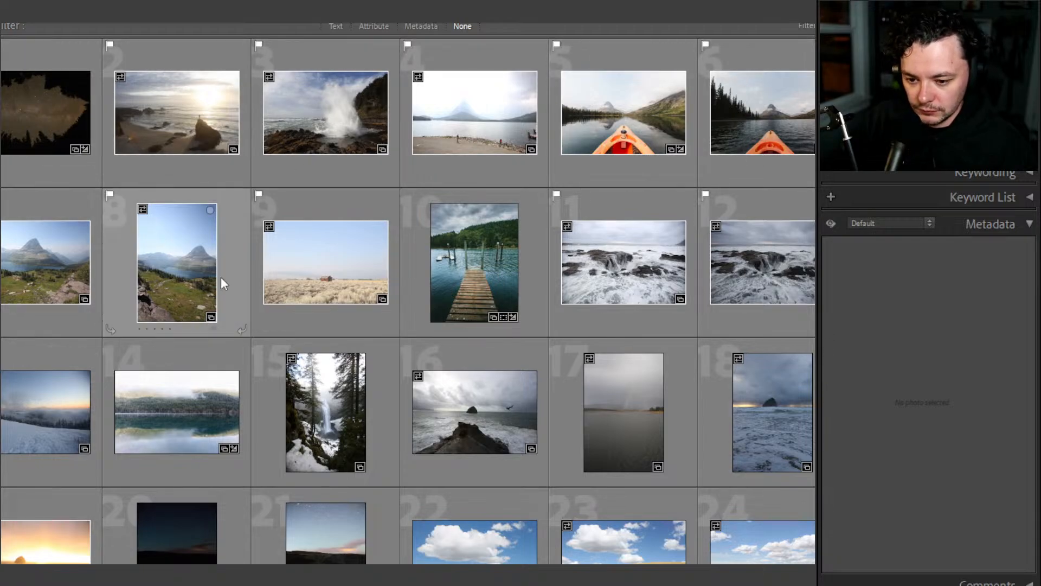
pyautogui.doubleClick(653, 265)
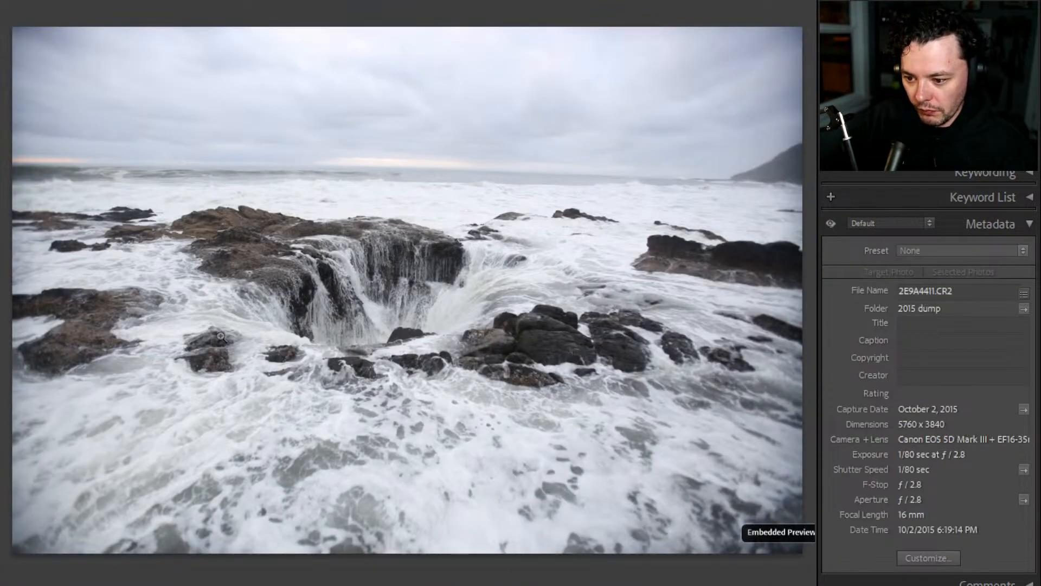
pyautogui.press('g')
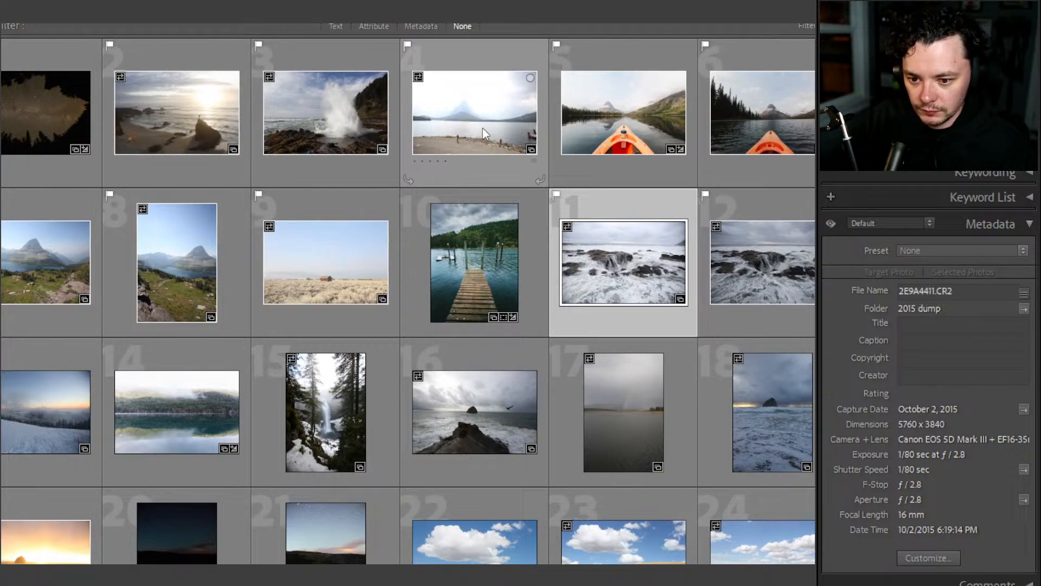
# - Preview the misty forest lake reflection photo (2E9A8463.CR2) and open it for editing in Develop
pyautogui.scroll(-3, 206, 358)
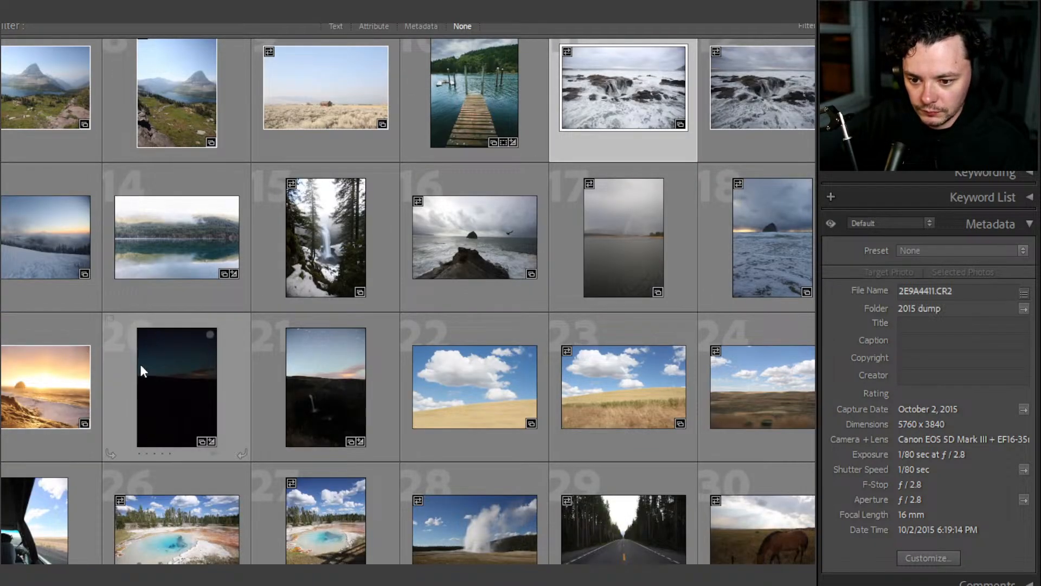
pyautogui.doubleClick(179, 241)
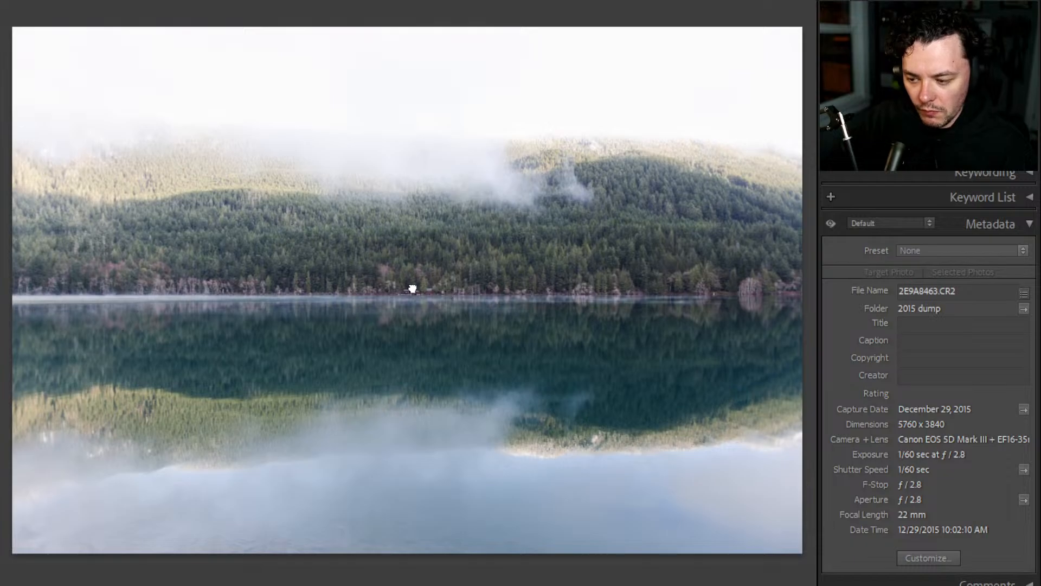
pyautogui.click(420, 300)
pyautogui.click(455, 347)
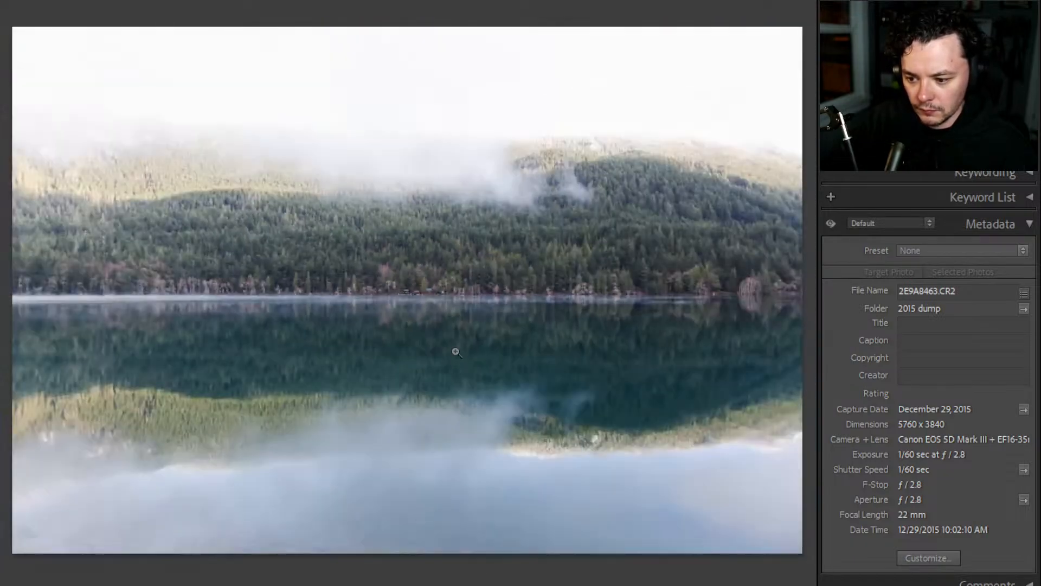
pyautogui.press('d')
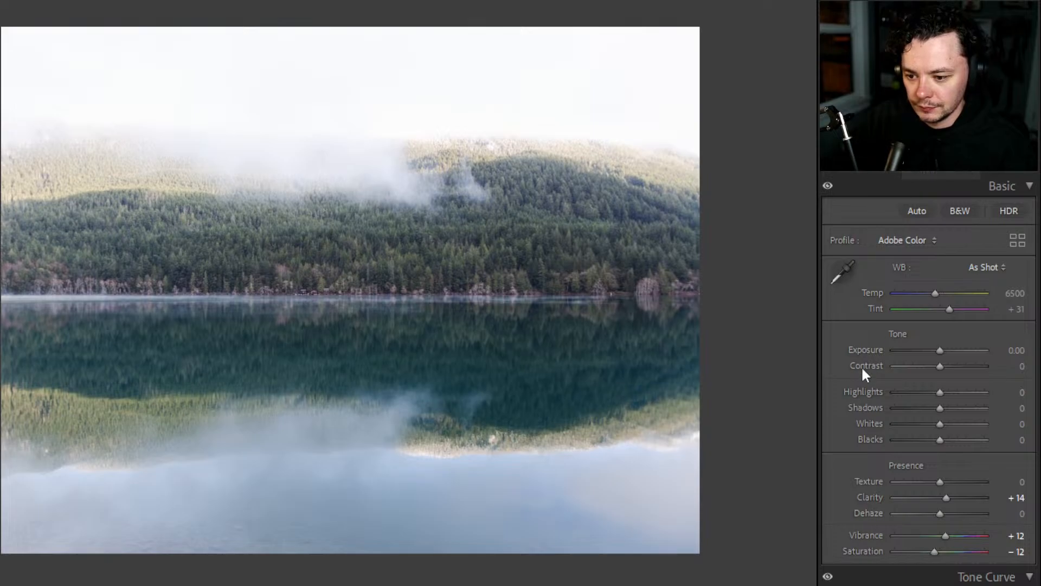
# - Set the lake photo's exposure to −0.53, highlights −98, shadows +95 and whites −53
pyautogui.moveTo(938, 348); pyautogui.dragTo(935, 350)
pyautogui.moveTo(940, 410); pyautogui.dragTo(981, 411)
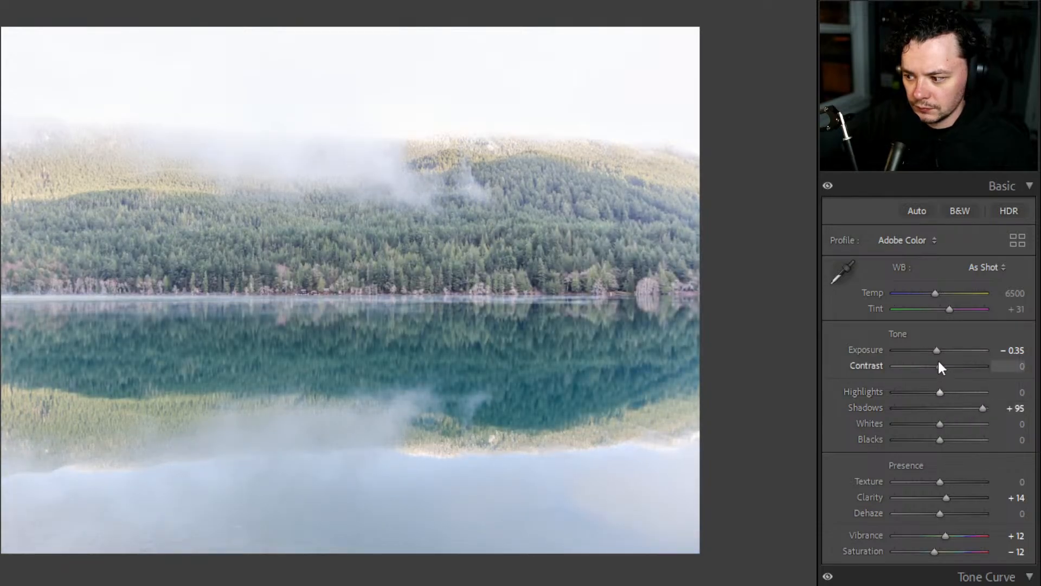
pyautogui.moveTo(935, 348); pyautogui.dragTo(933, 349)
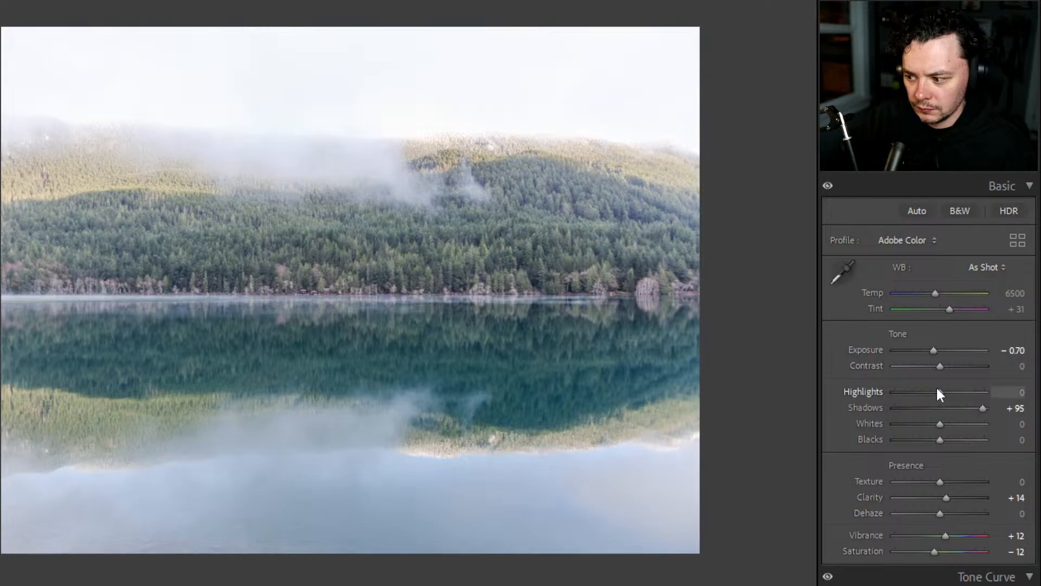
pyautogui.moveTo(937, 388); pyautogui.dragTo(894, 386)
pyautogui.moveTo(935, 350); pyautogui.dragTo(935, 351)
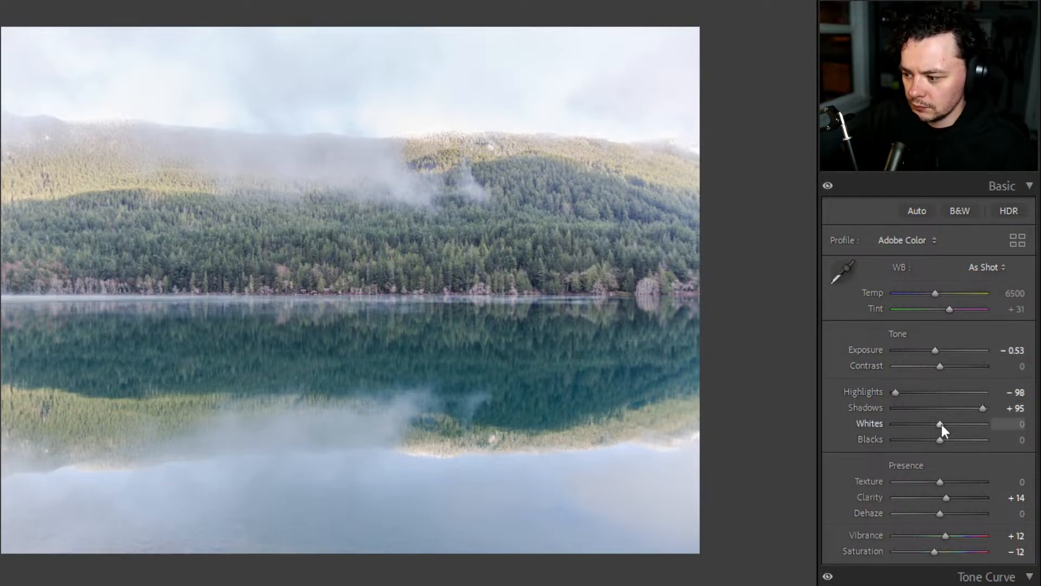
pyautogui.moveTo(939, 424); pyautogui.dragTo(915, 424)
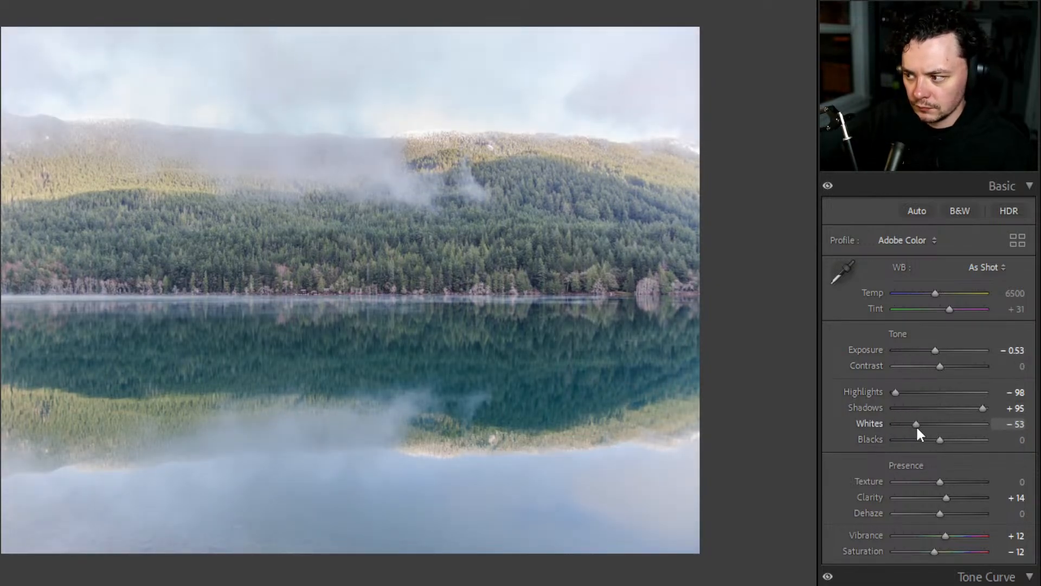
# - Set the lake photo's exposure to −0.79, contrast +53, highlights −100, shadows +100, whites −33 and blacks −9
pyautogui.moveTo(938, 367); pyautogui.dragTo(960, 372)
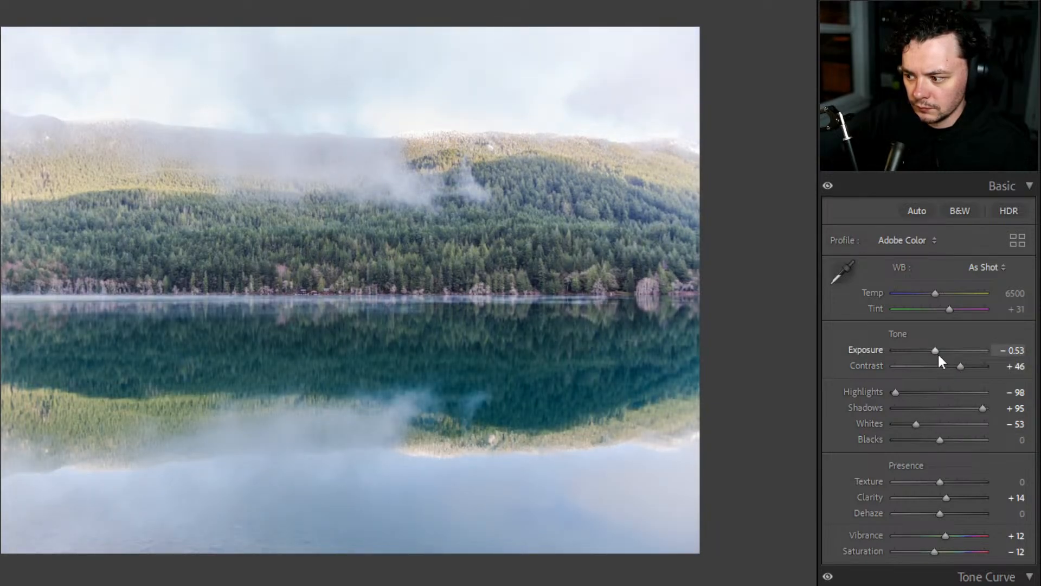
pyautogui.moveTo(941, 353); pyautogui.dragTo(934, 356)
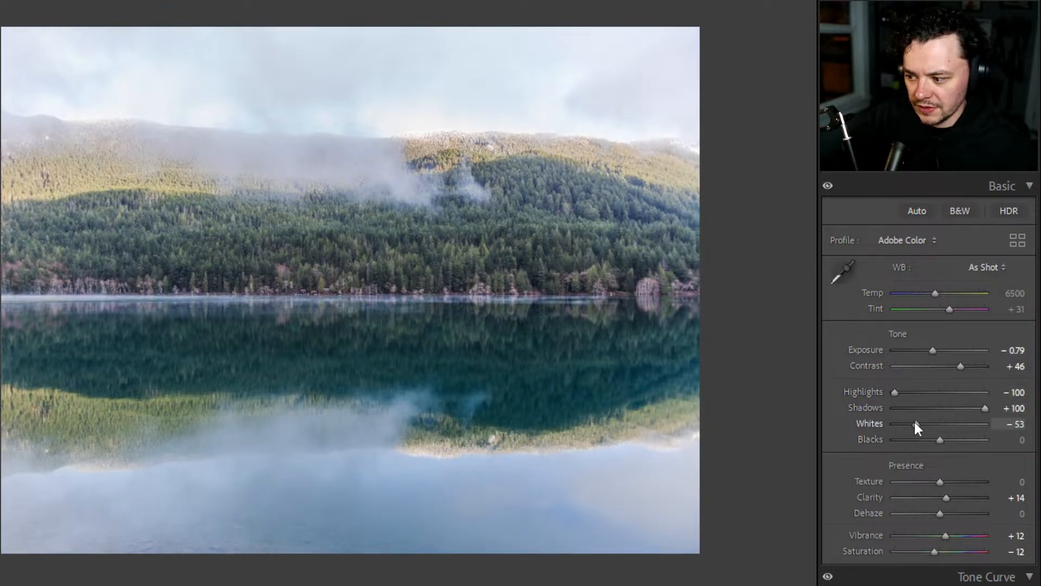
pyautogui.moveTo(916, 423); pyautogui.dragTo(938, 441)
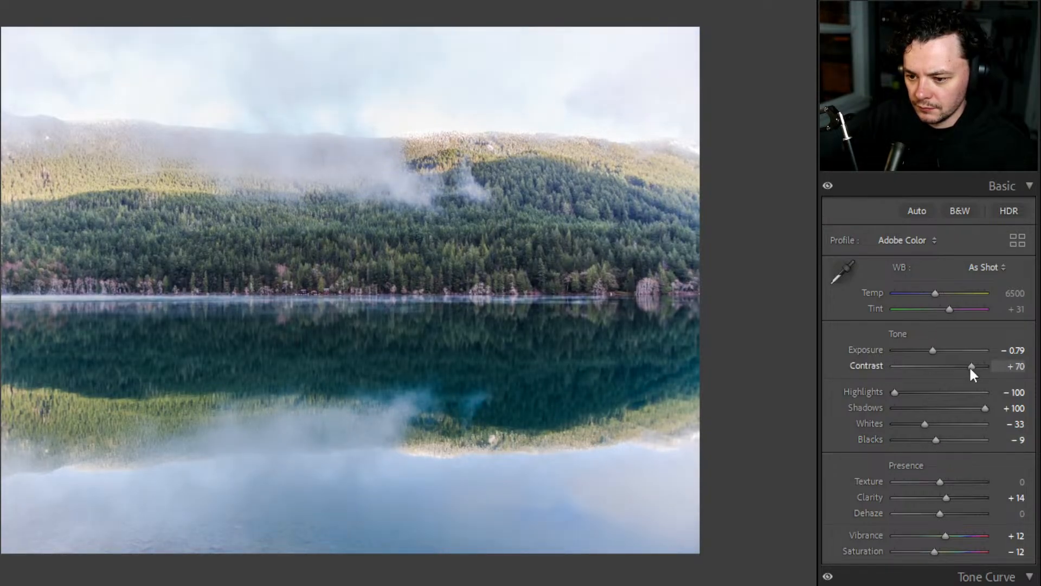
pyautogui.moveTo(968, 365); pyautogui.dragTo(963, 373)
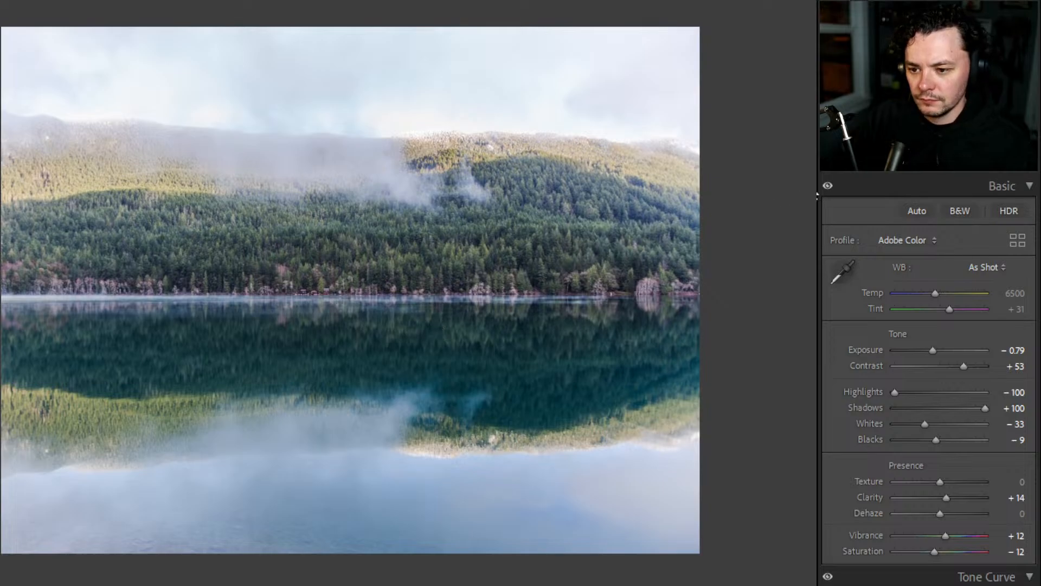
# - Crop the lake photo to a vertical frame around the middle of the scene, with the shoreline near mid-height
pyautogui.press('r')
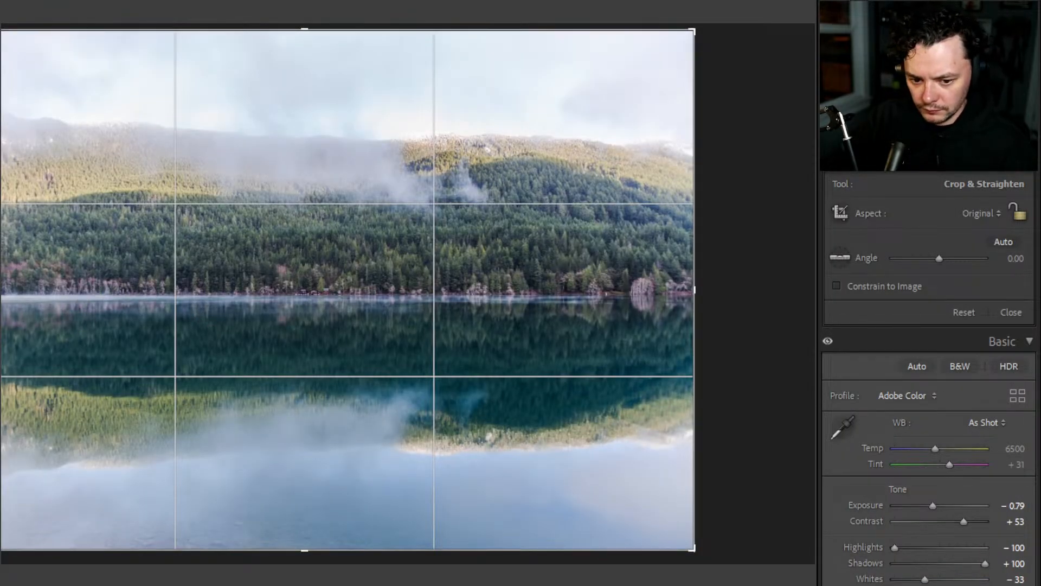
pyautogui.moveTo(2, 304); pyautogui.dragTo(15, 305)
pyautogui.moveTo(592, 291); pyautogui.dragTo(494, 319)
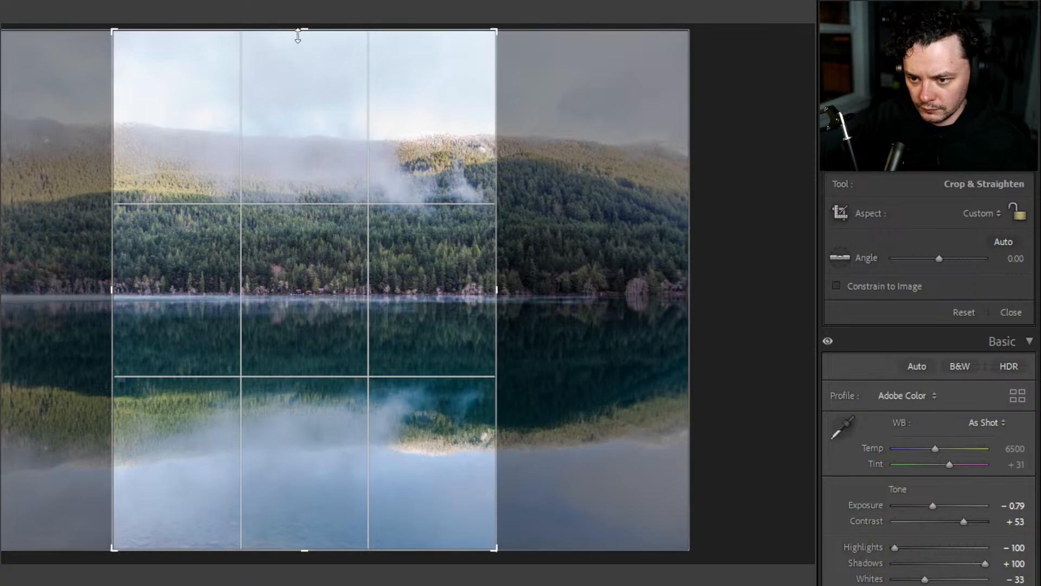
pyautogui.moveTo(302, 32); pyautogui.dragTo(304, 34)
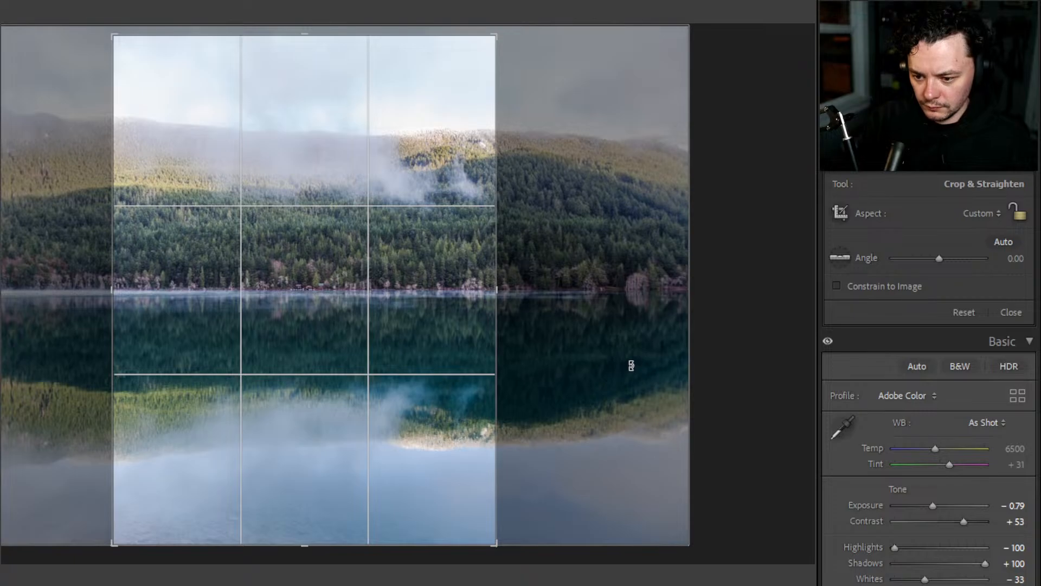
pyautogui.moveTo(382, 295); pyautogui.dragTo(377, 296)
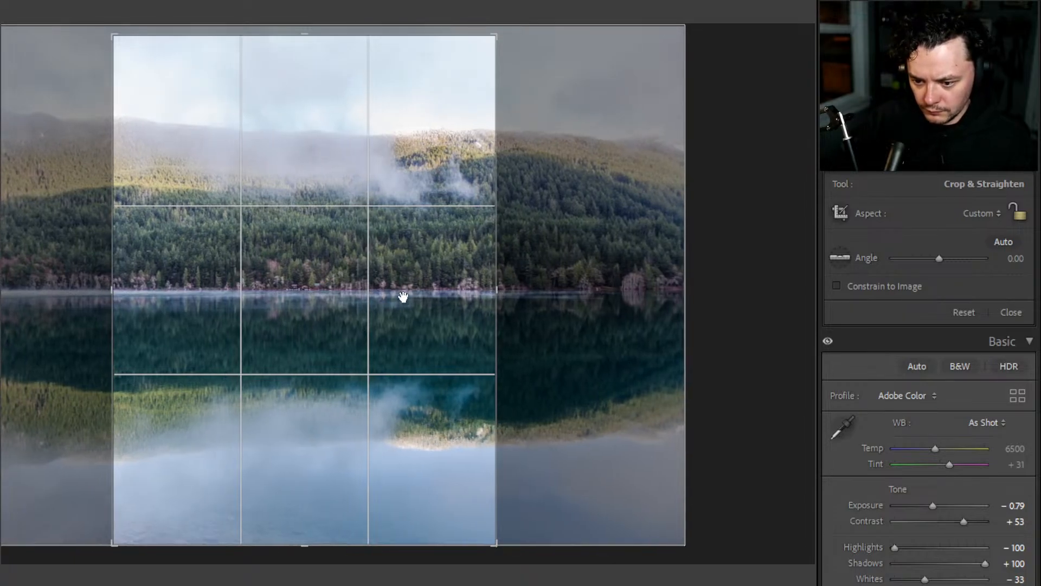
pyautogui.press('Return')
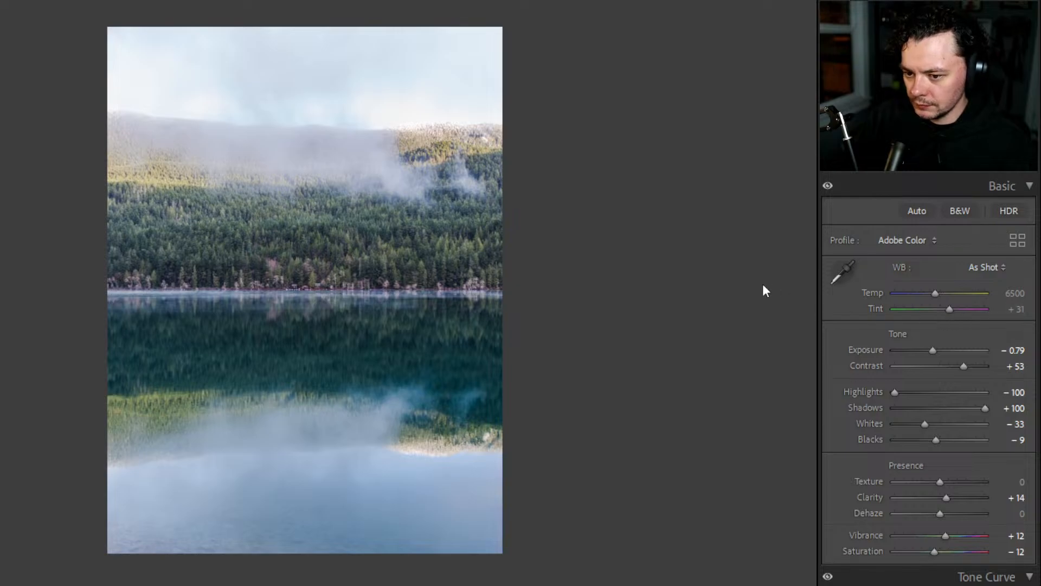
# - Tighten the vertical crop on all four sides into a narrower frame centred on the shoreline, and check the lakeside cabins up close
pyautogui.press('r')
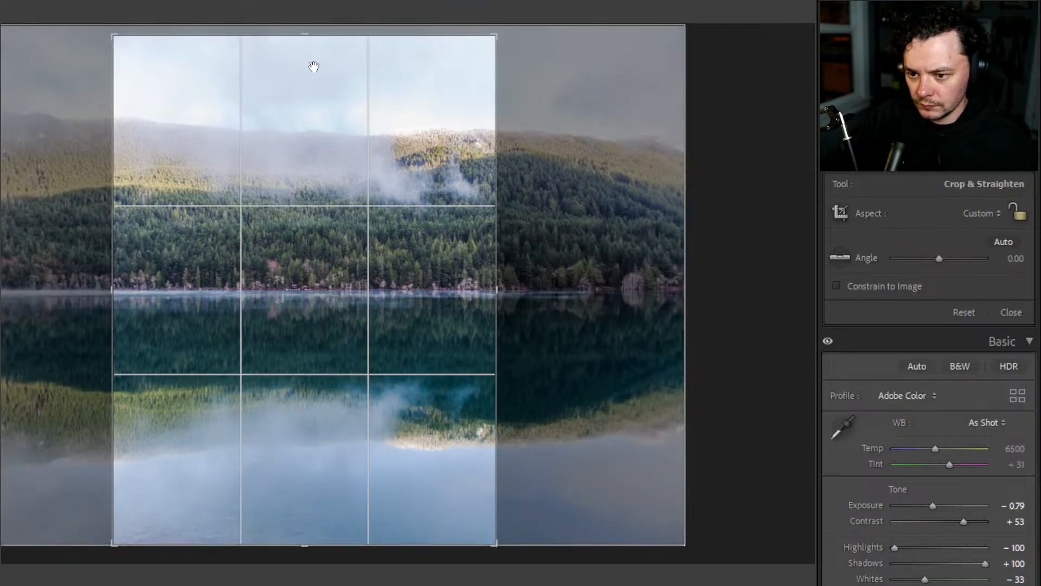
pyautogui.moveTo(304, 35)
pyautogui.mouseDown()
pyautogui.moveTo(307, 59)
pyautogui.moveTo(313, 25)
pyautogui.mouseUp()
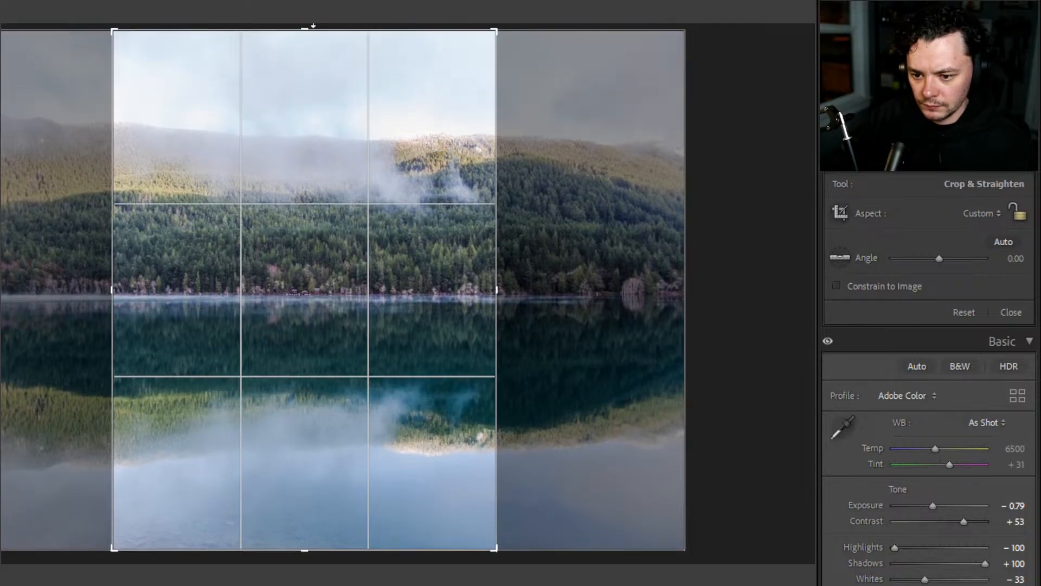
pyautogui.moveTo(313, 26); pyautogui.dragTo(314, 40)
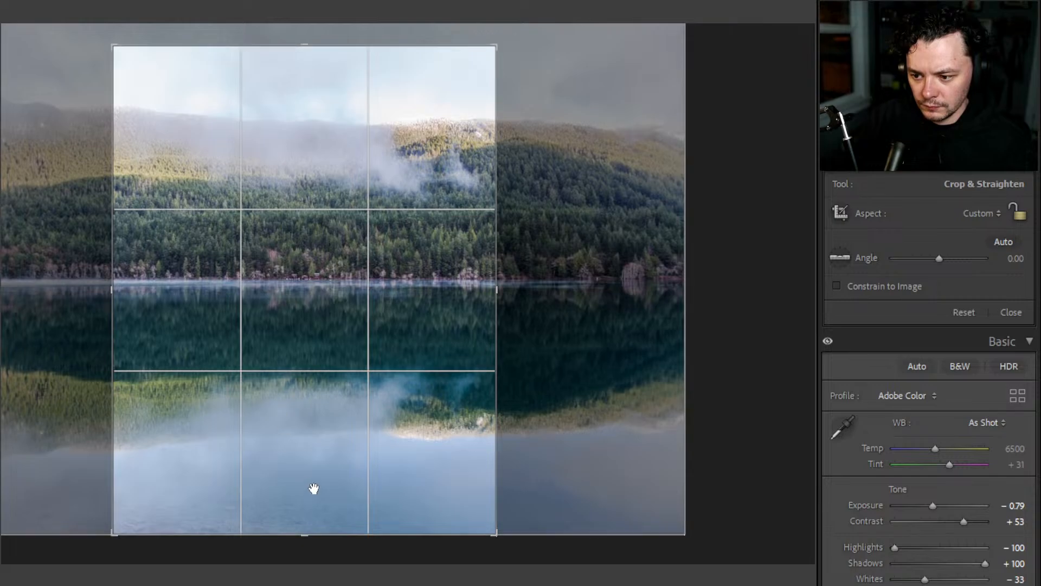
pyautogui.moveTo(305, 533); pyautogui.dragTo(308, 523)
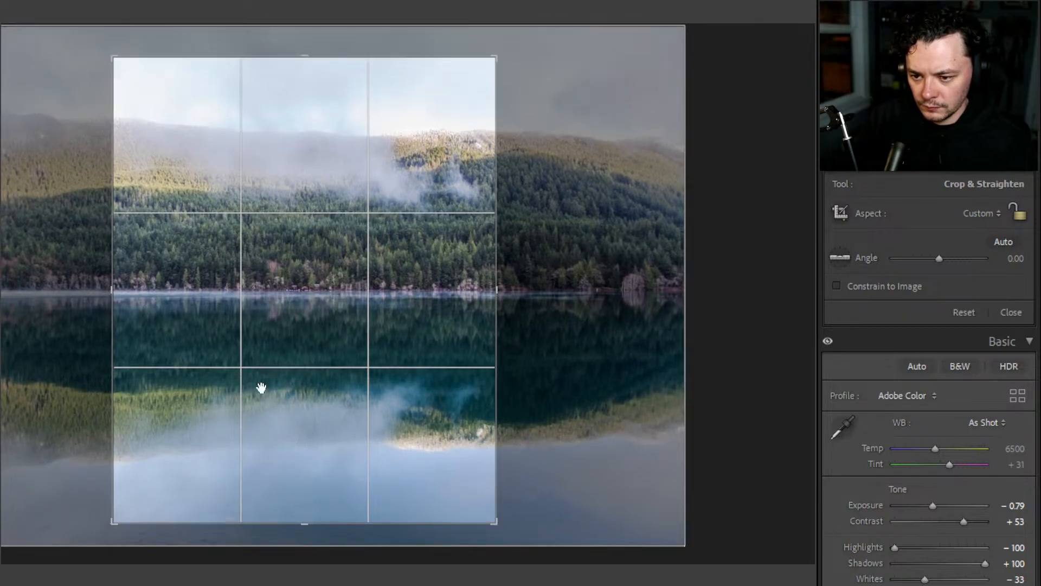
pyautogui.moveTo(111, 290); pyautogui.dragTo(150, 292)
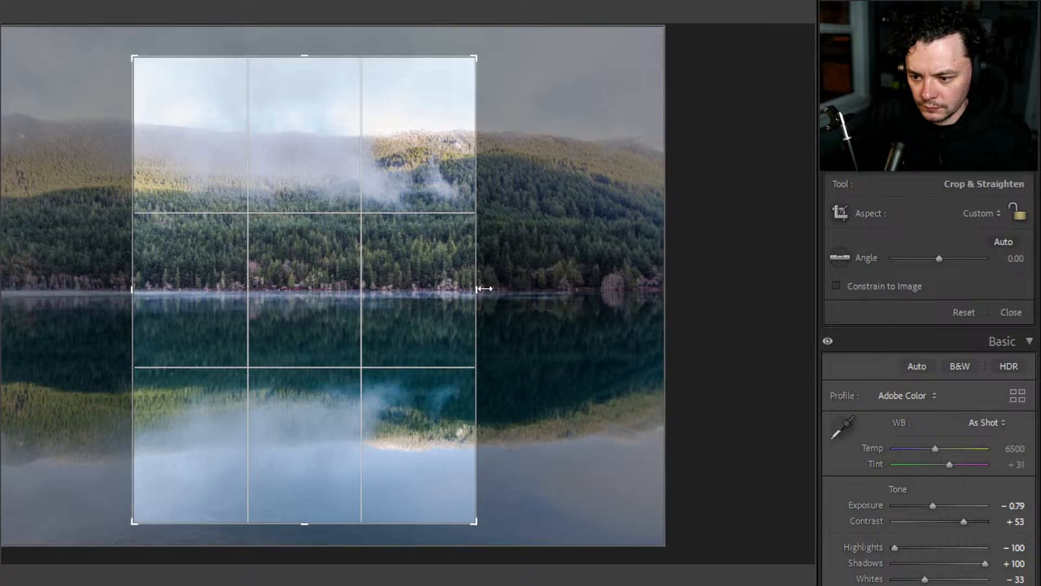
pyautogui.moveTo(477, 289); pyautogui.dragTo(456, 291)
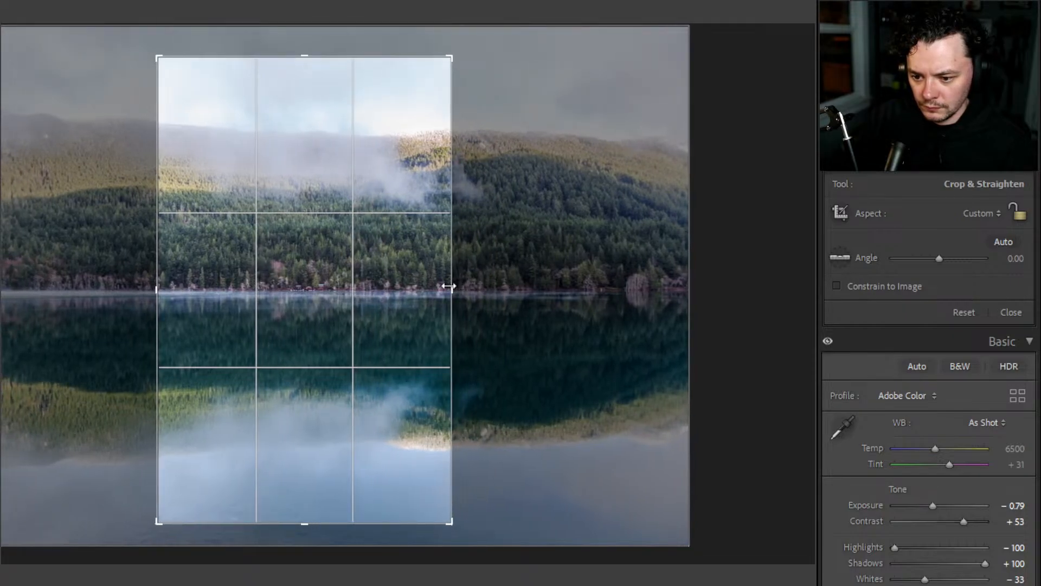
pyautogui.press('Return')
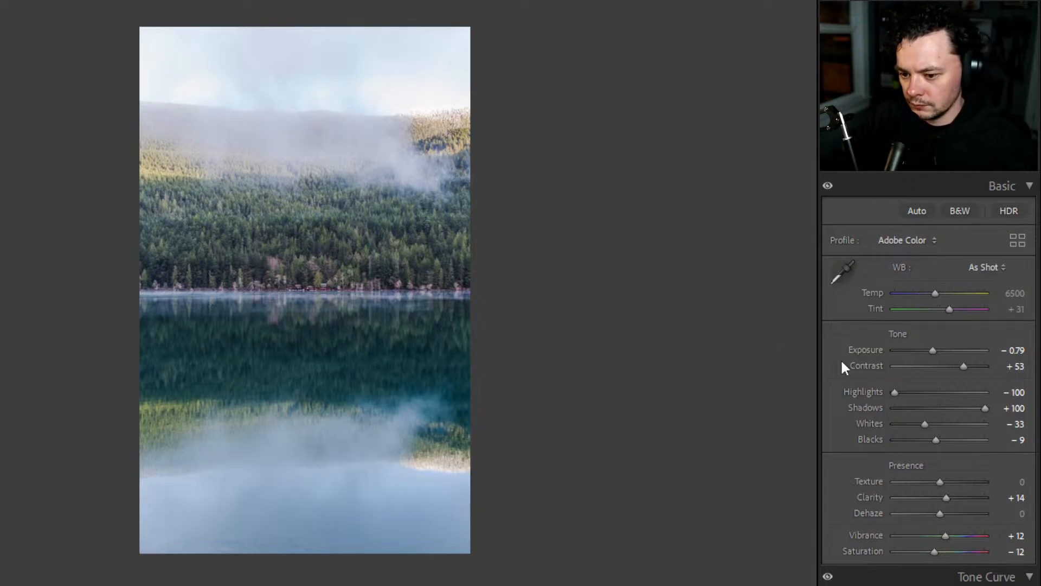
pyautogui.click(327, 276)
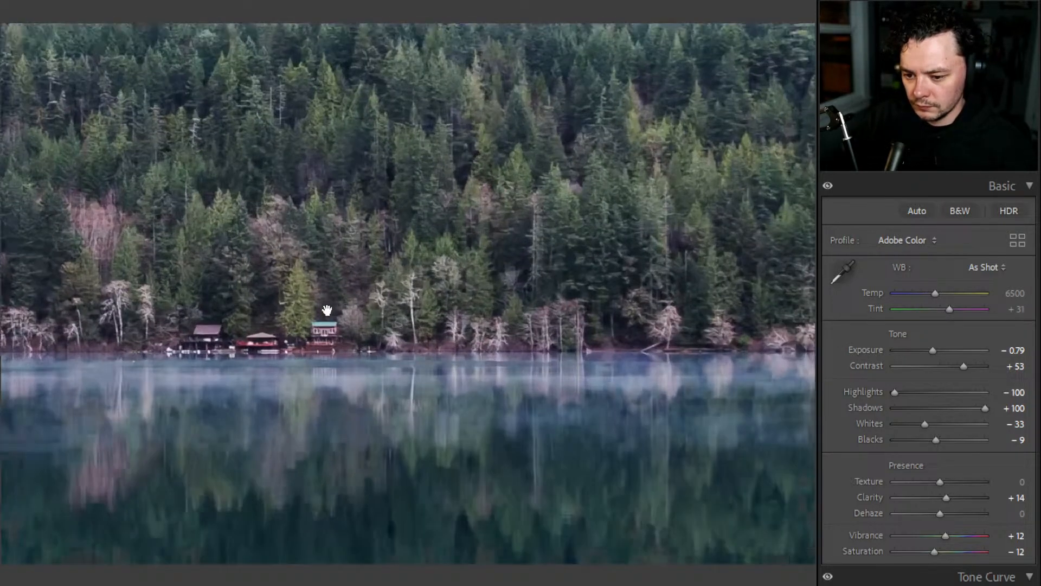
pyautogui.click(331, 339)
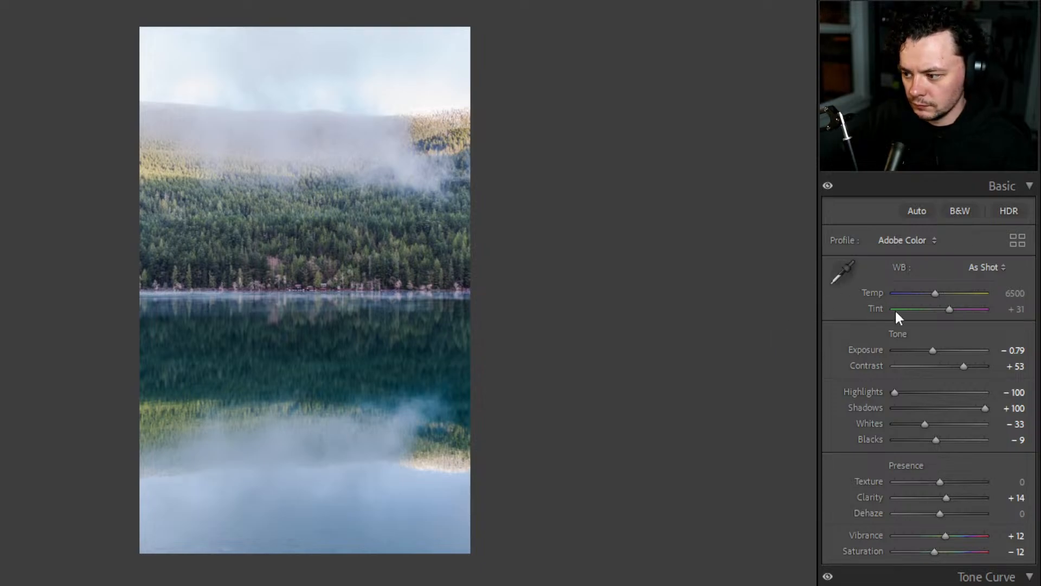
# - Warm the white balance temperature to 7702 and set exposure −0.26, highlights −65, shadows +86 and blacks −56
pyautogui.moveTo(935, 293)
pyautogui.mouseDown()
pyautogui.moveTo(953, 294)
pyautogui.moveTo(921, 295)
pyautogui.moveTo(958, 294)
pyautogui.moveTo(946, 295)
pyautogui.mouseUp()
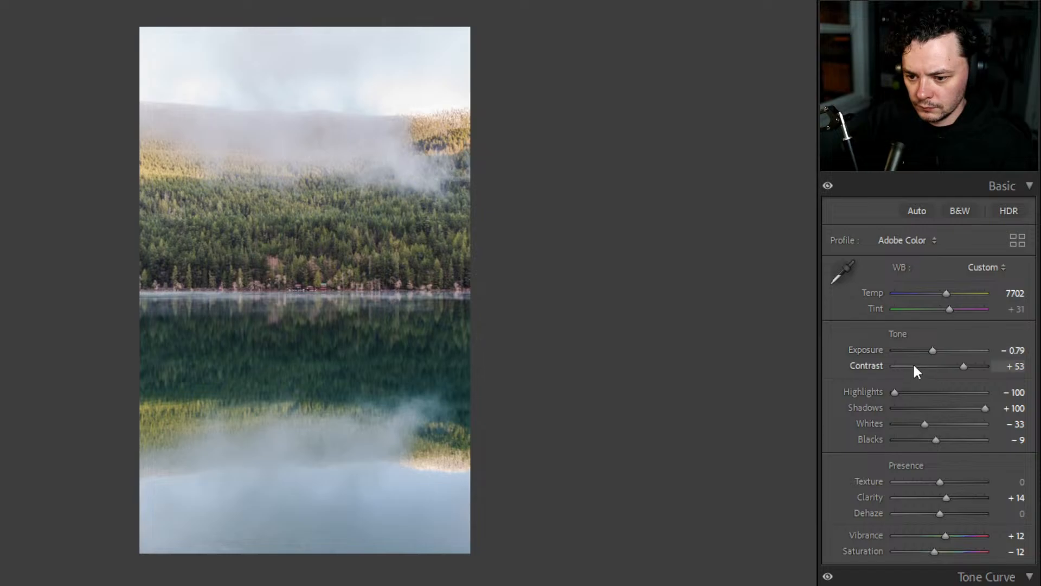
pyautogui.moveTo(934, 352); pyautogui.dragTo(938, 351)
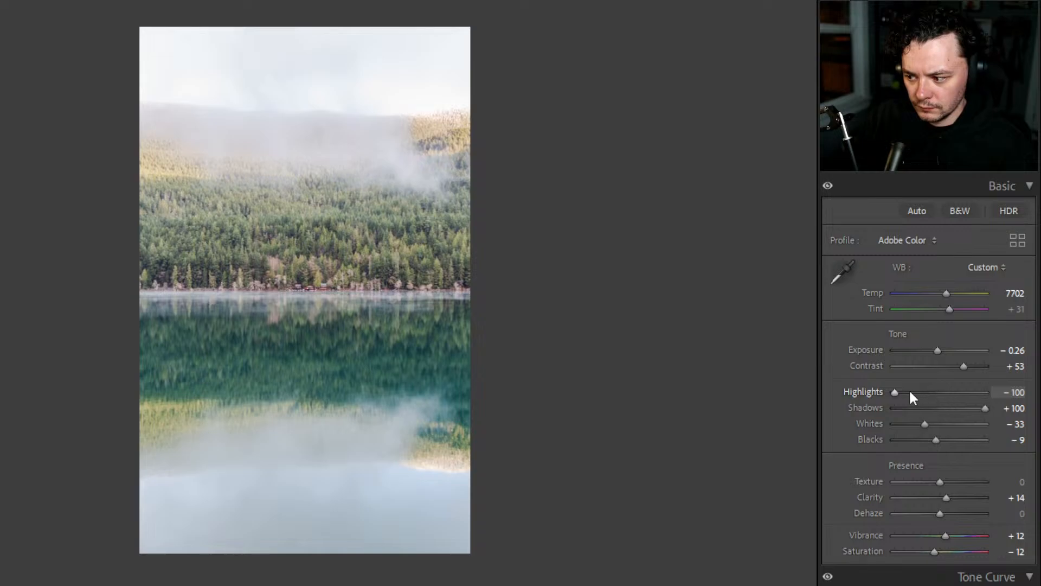
pyautogui.moveTo(985, 407); pyautogui.dragTo(968, 405)
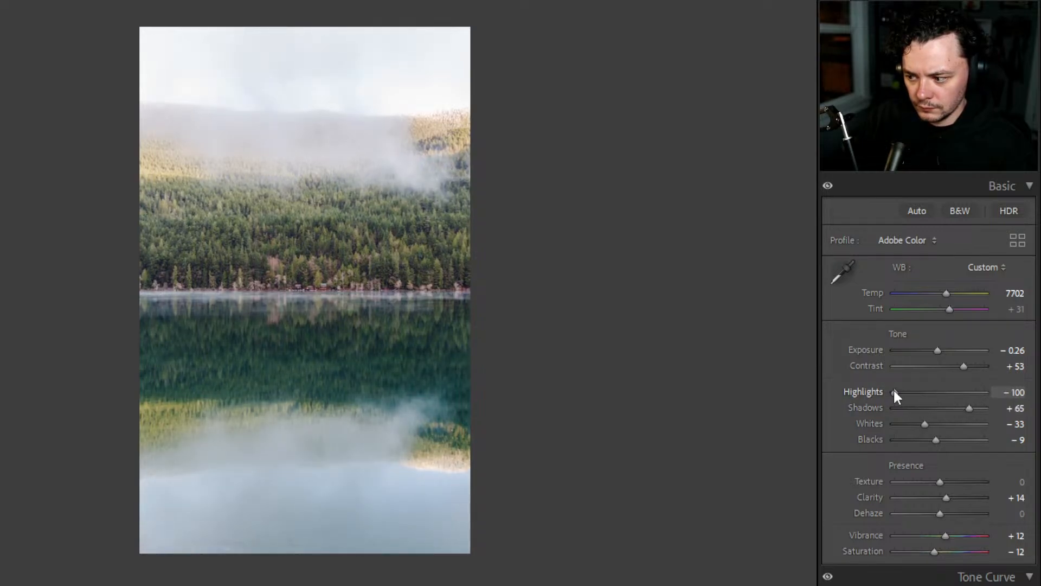
pyautogui.moveTo(894, 389); pyautogui.dragTo(979, 410)
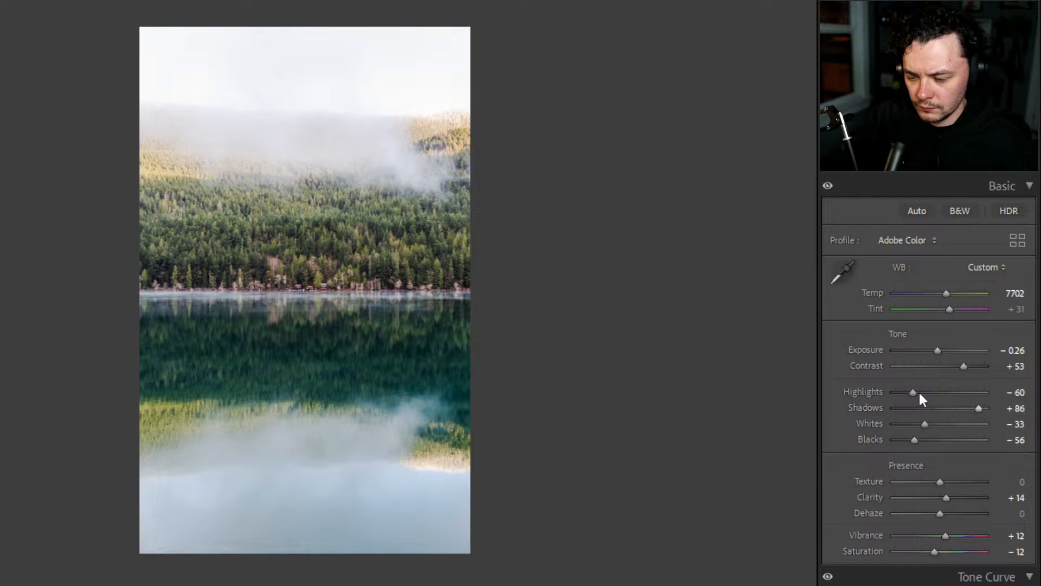
pyautogui.moveTo(914, 391)
pyautogui.mouseDown()
pyautogui.moveTo(900, 391)
pyautogui.moveTo(920, 398)
pyautogui.moveTo(900, 396)
pyautogui.moveTo(912, 401)
pyautogui.mouseUp()
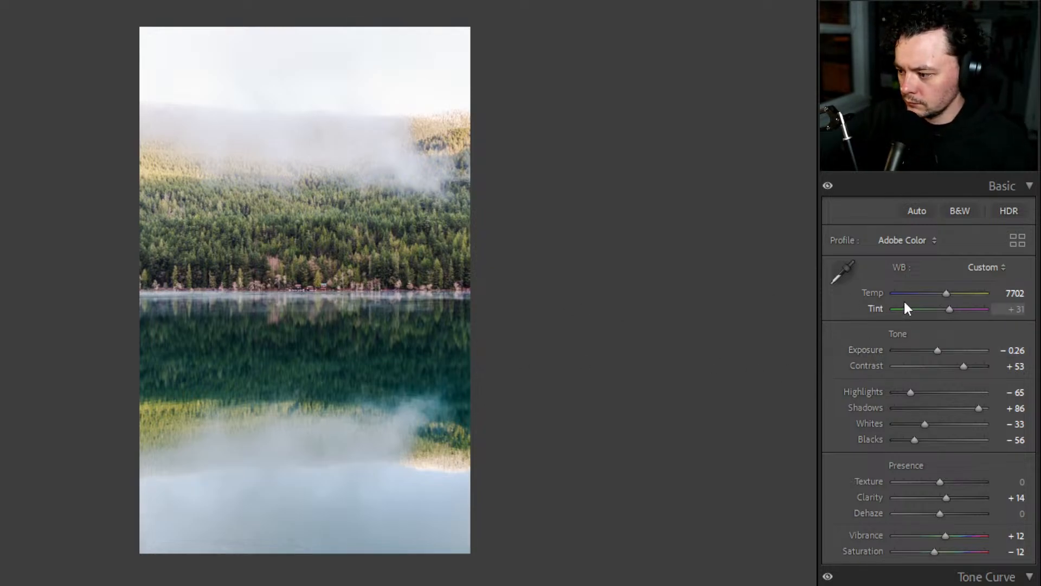
# - Set the lake photo's vibrance to +25 and saturation to −16
pyautogui.scroll(-3, 933, 336)
pyautogui.scroll(-3, 909, 393)
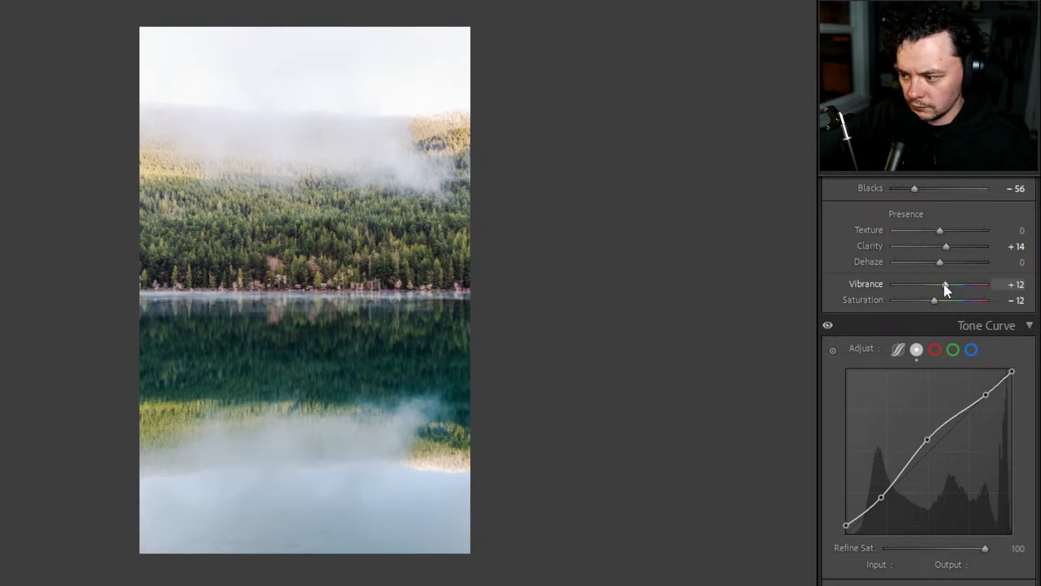
pyautogui.moveTo(945, 284)
pyautogui.mouseDown()
pyautogui.moveTo(965, 284)
pyautogui.moveTo(952, 284)
pyautogui.mouseUp()
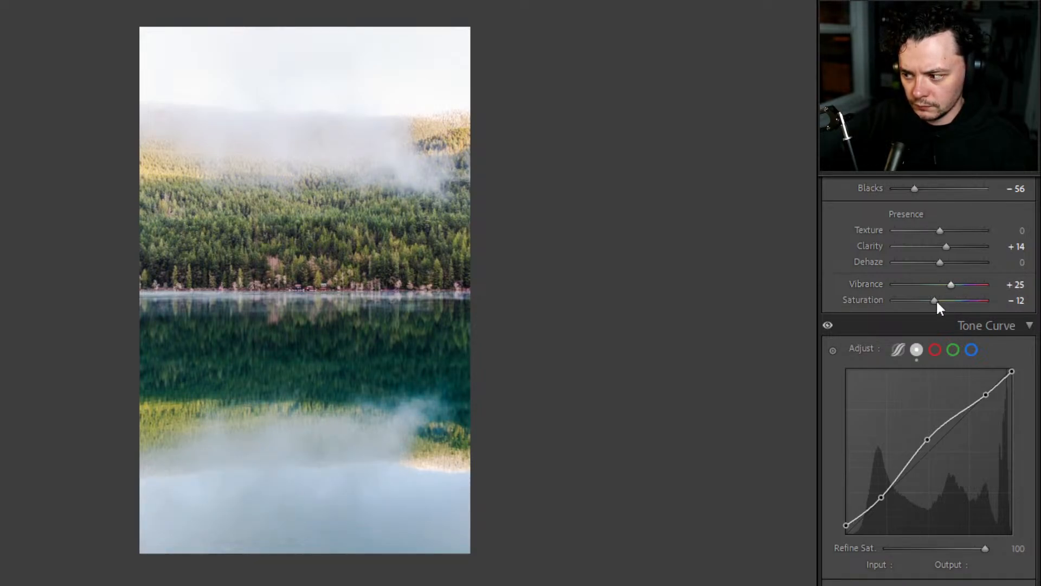
pyautogui.moveTo(935, 300)
pyautogui.mouseDown()
pyautogui.moveTo(926, 301)
pyautogui.moveTo(937, 308)
pyautogui.mouseUp()
pyautogui.scroll(3, 939, 324)
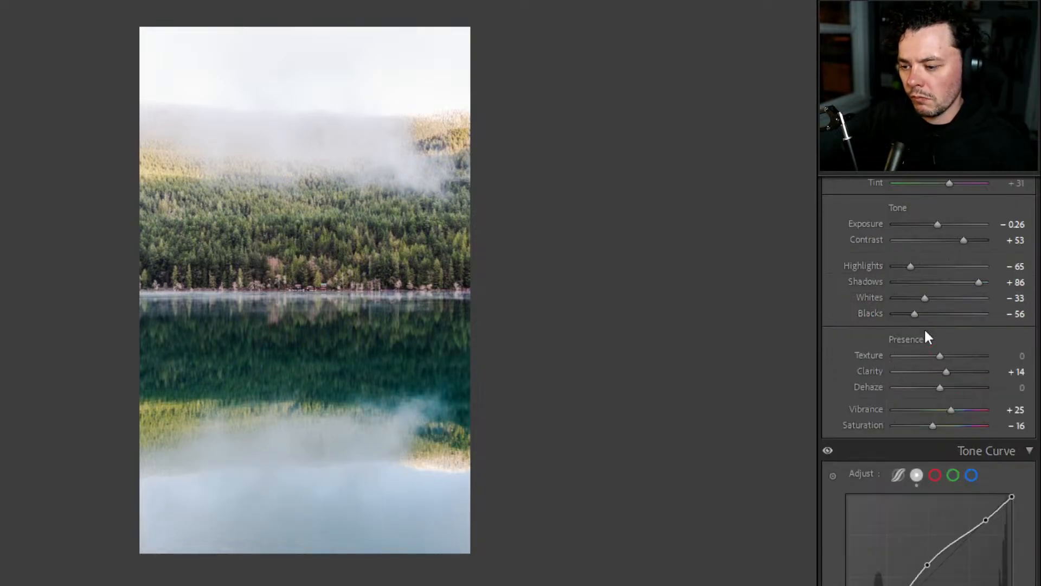
pyautogui.moveTo(287, 321); pyautogui.dragTo(392, 181)
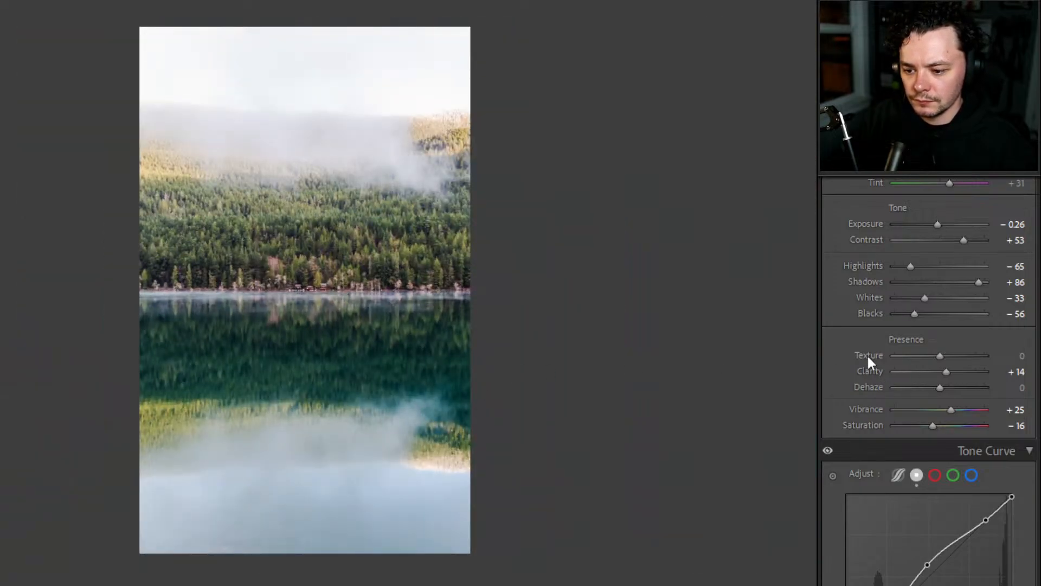
# - Add a linear gradient mask from the sky down to the shoreline with exposure −1.49, contrast 31, highlights 29, shadows 12, whites −8 and blacks −5
pyautogui.scroll(-3, 932, 253)
pyautogui.scroll(6, 936, 260)
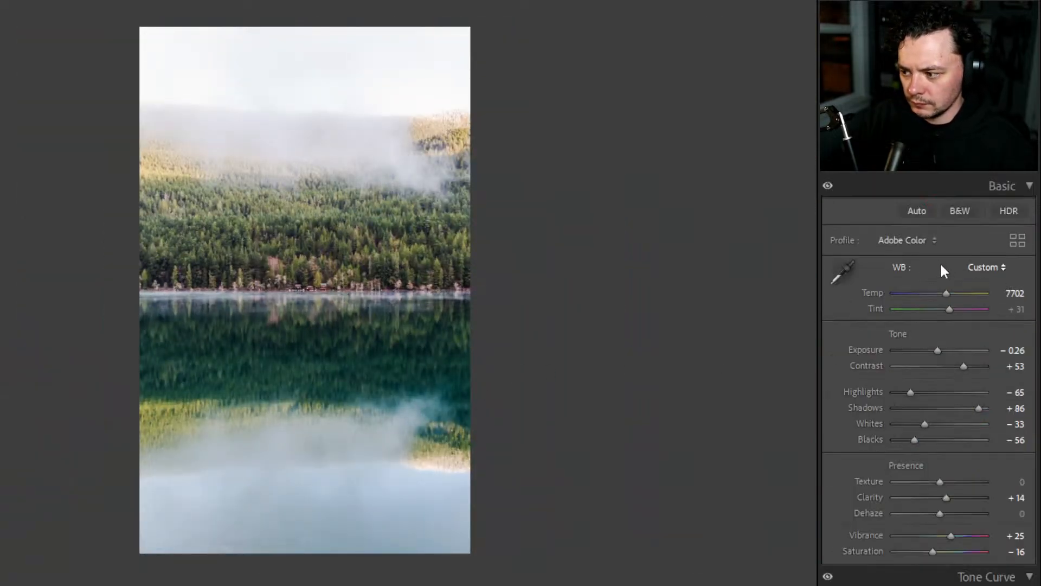
pyautogui.click(1002, 157)
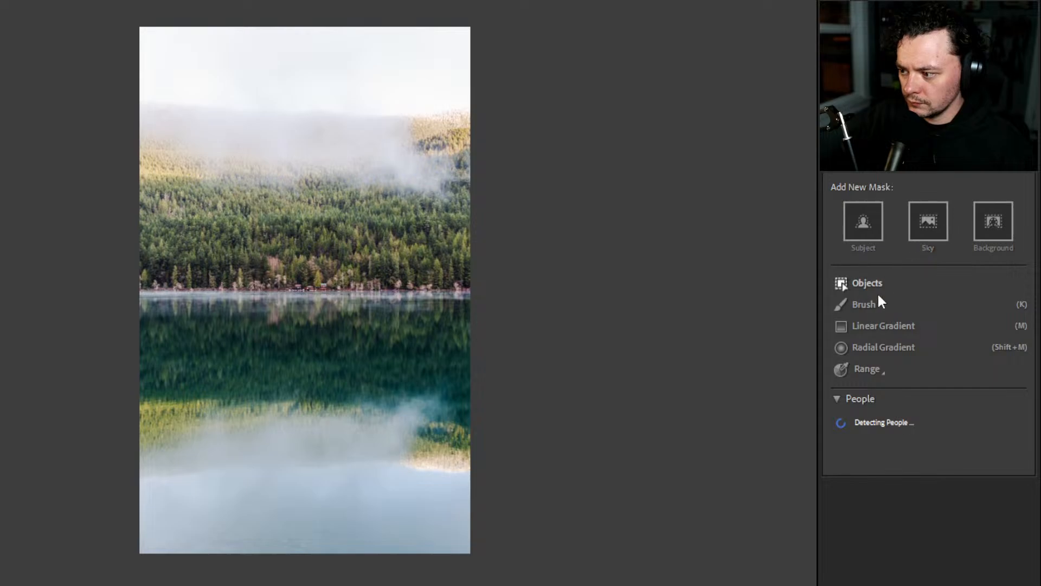
pyautogui.click(871, 327)
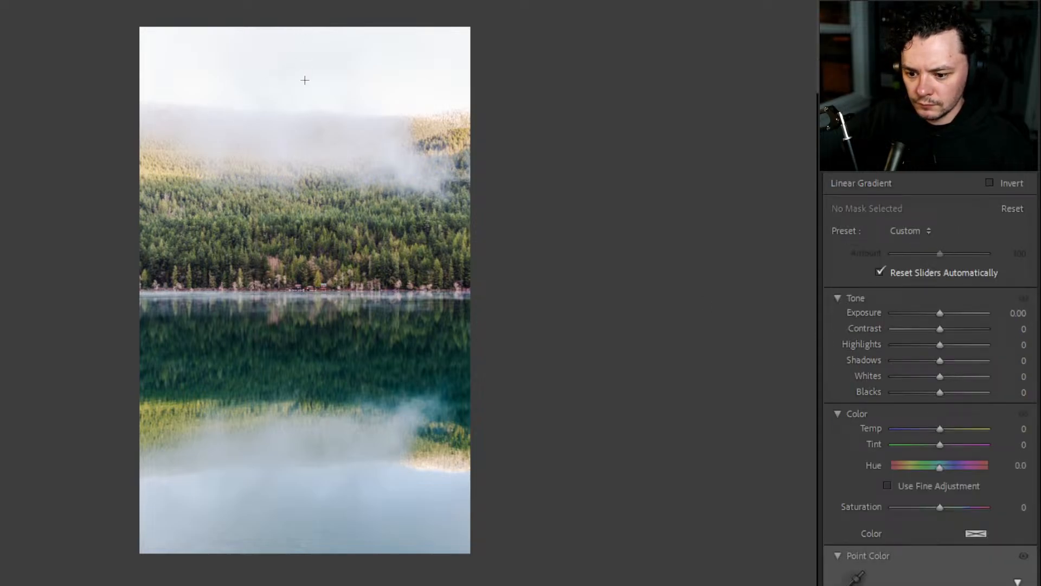
pyautogui.moveTo(305, 80); pyautogui.dragTo(306, 290)
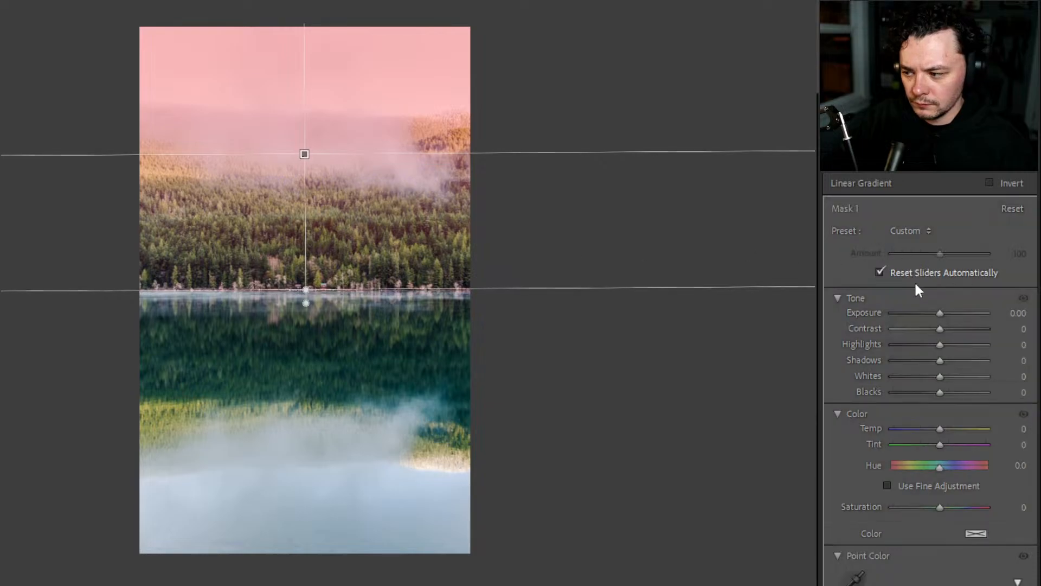
pyautogui.moveTo(940, 313); pyautogui.dragTo(939, 398)
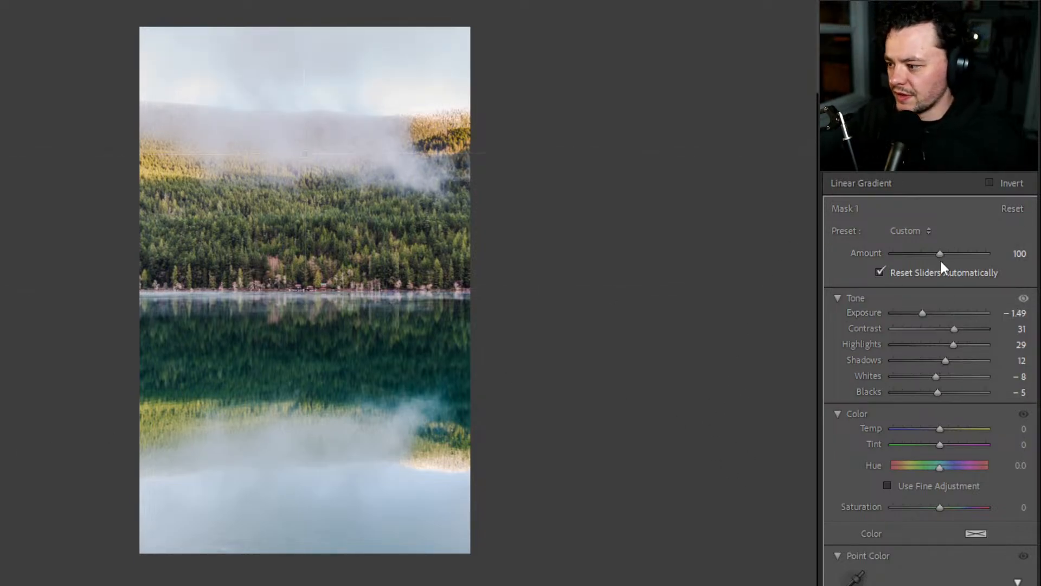
pyautogui.click(990, 174)
# - View the lake photo in the Library loupe, rotate it 180° to compare the reflection, and rotate it back upright
pyautogui.press('e')
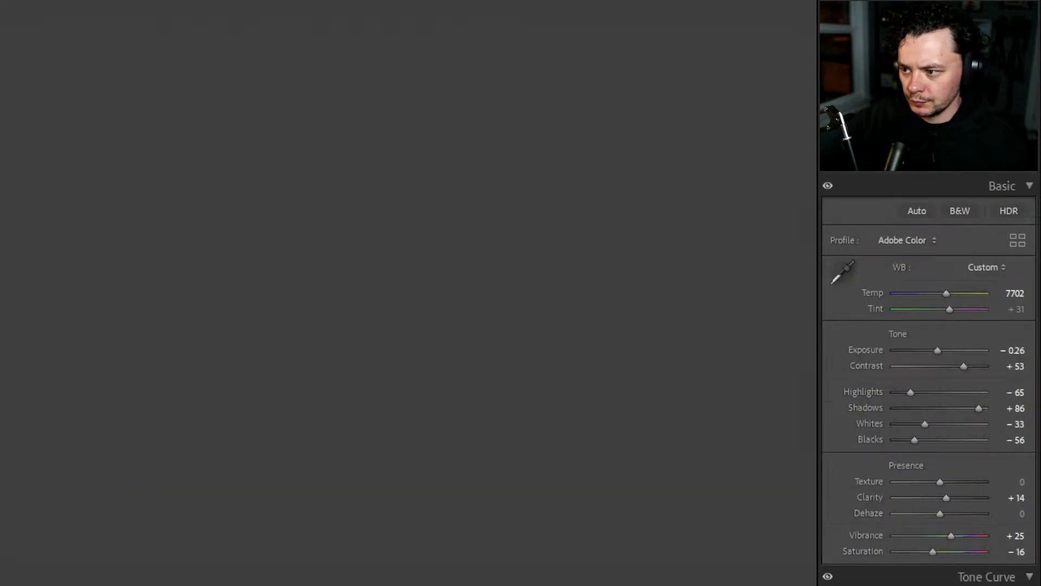
pyautogui.hotkey('ctrl', ']')
pyautogui.hotkey('ctrl', ']')
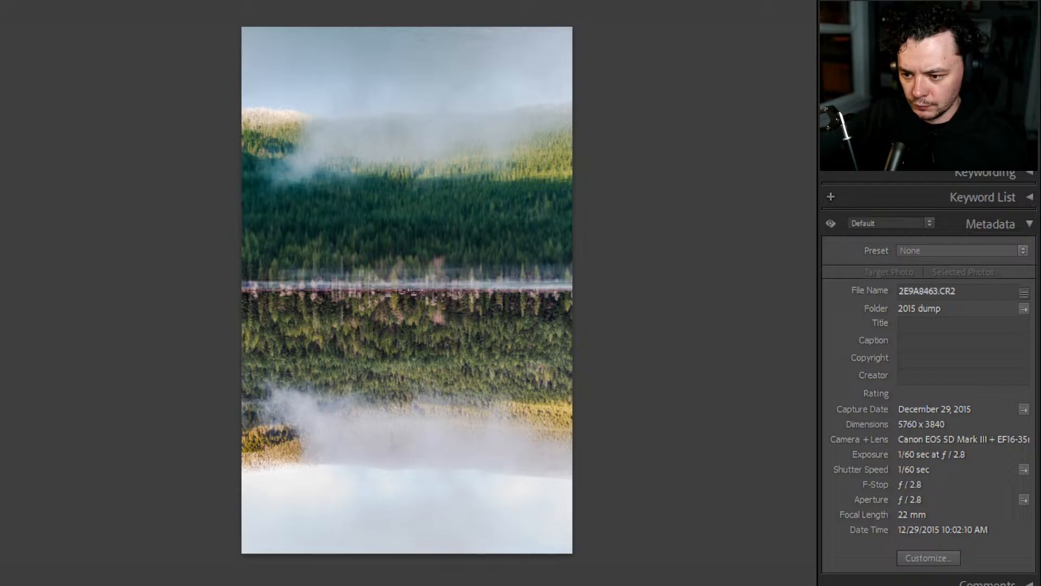
pyautogui.hotkey('ctrl', ']')
pyautogui.hotkey('ctrl', ']')
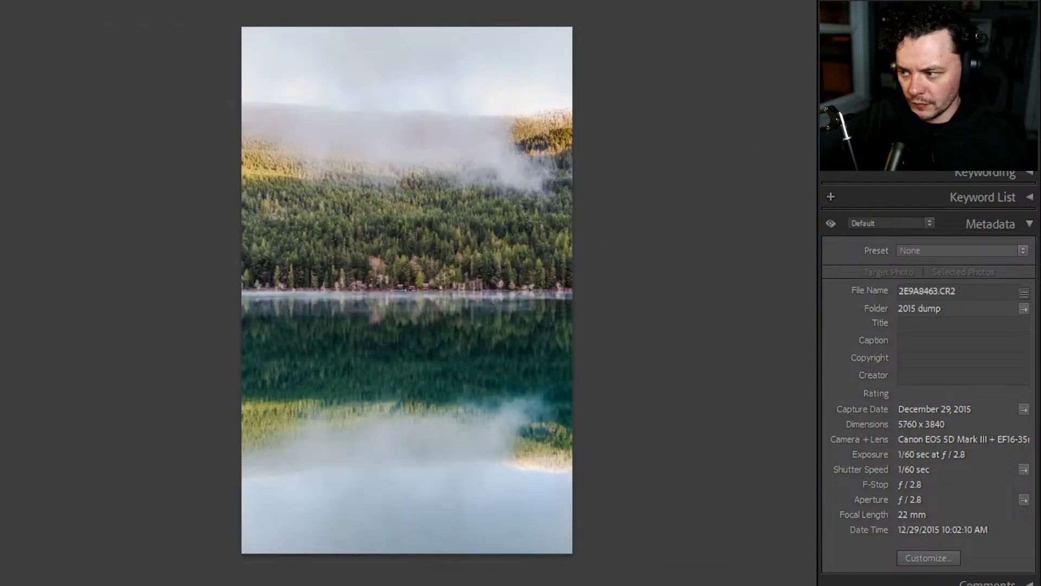
# - Lift the lake photo's tone curve black point to output 25, nudge the highlight point upward and set the midtone point to input 126, output 150
pyautogui.press('d')
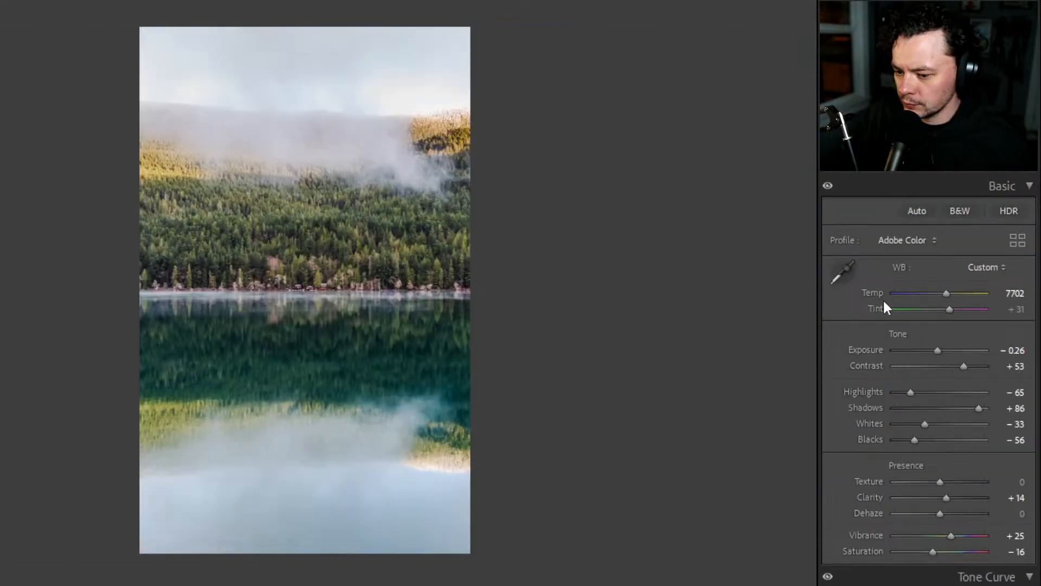
pyautogui.scroll(-5, 925, 347)
pyautogui.scroll(-3, 868, 325)
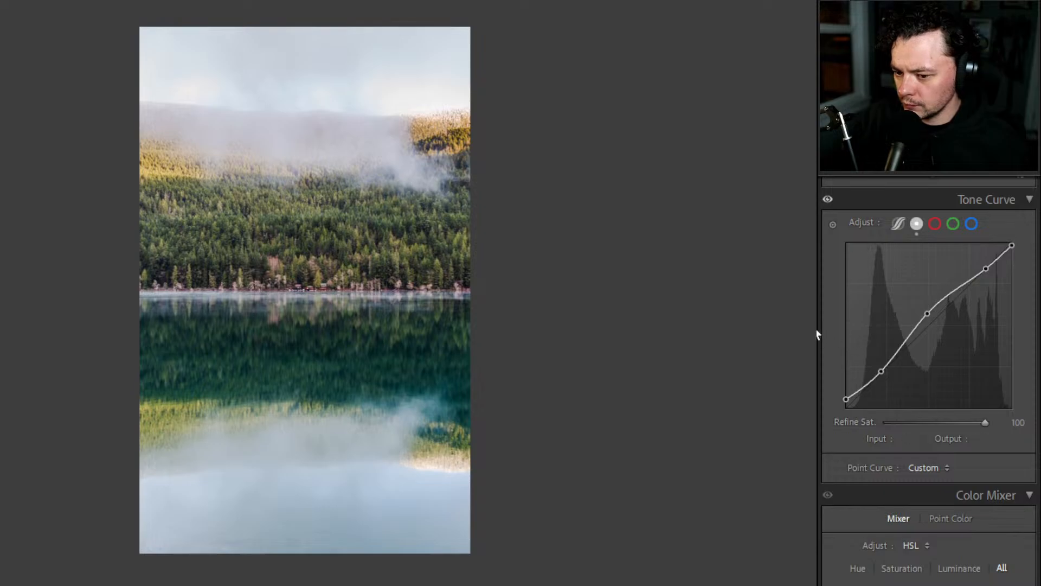
pyautogui.moveTo(882, 371); pyautogui.dragTo(838, 394)
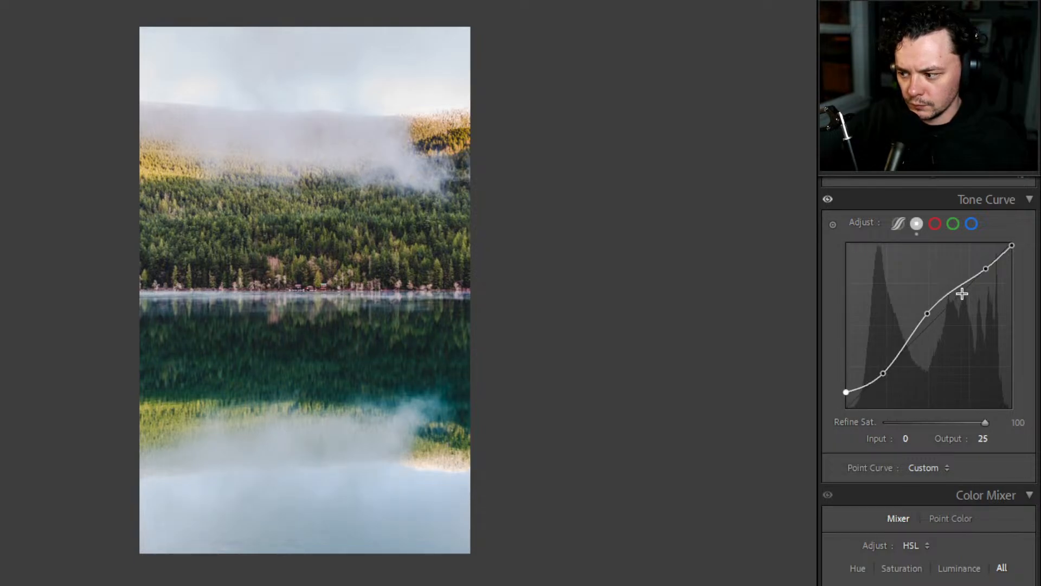
pyautogui.moveTo(985, 266)
pyautogui.mouseDown()
pyautogui.moveTo(983, 258)
pyautogui.moveTo(984, 275)
pyautogui.moveTo(994, 257)
pyautogui.moveTo(990, 269)
pyautogui.mouseUp()
pyautogui.moveTo(928, 313); pyautogui.dragTo(928, 310)
pyautogui.click(361, 286)
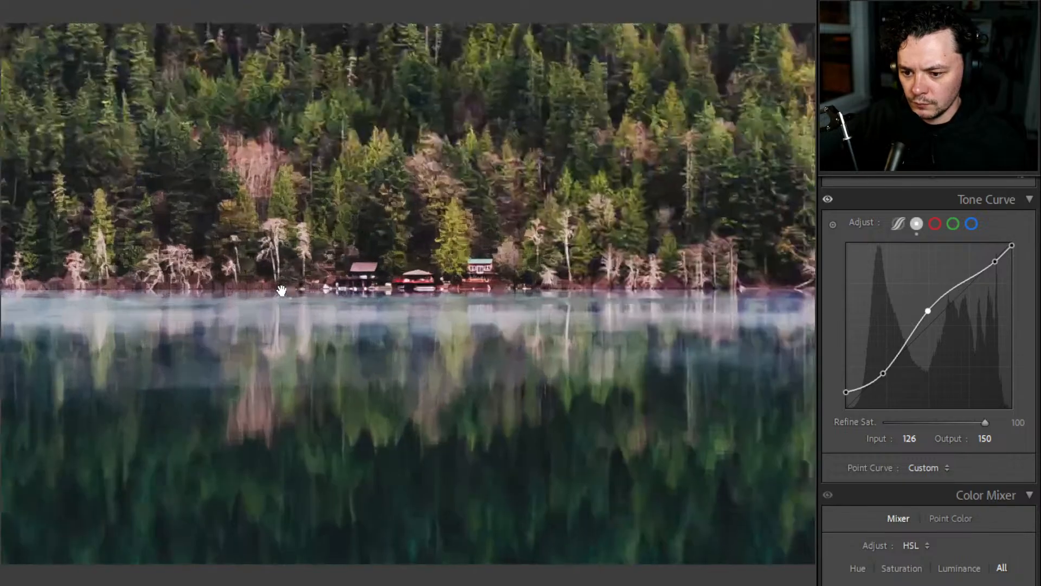
pyautogui.click(364, 283)
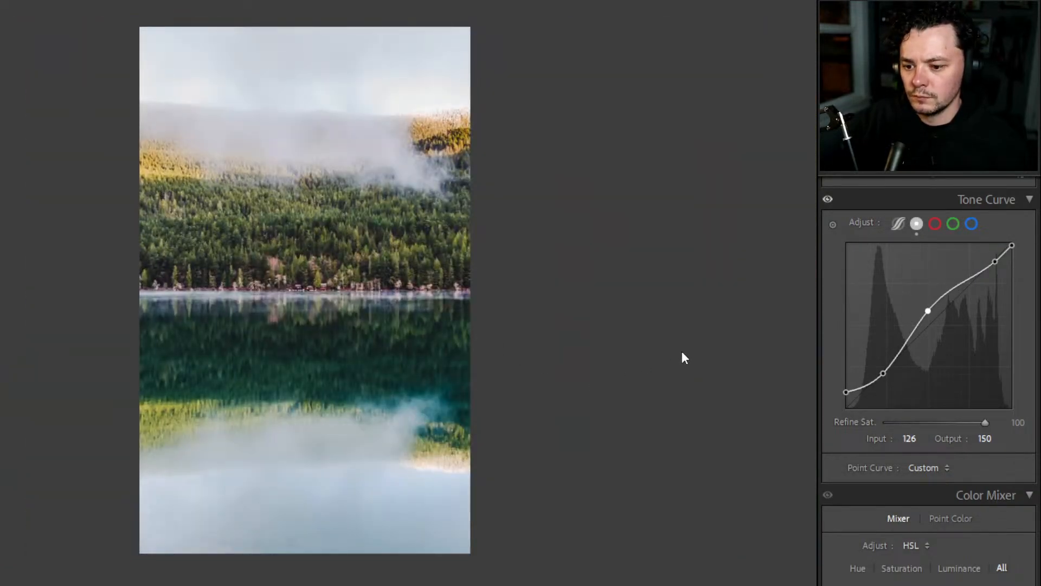
# - Set the tone curve's shadow point to input 55, output 57 and reduce Dehaze to −4
pyautogui.scroll(-3, 952, 427)
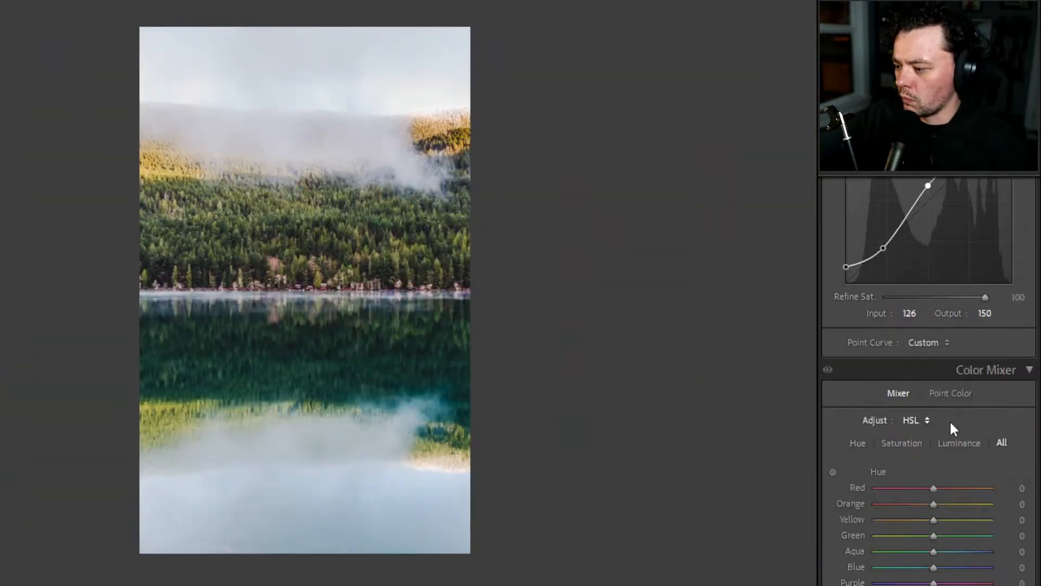
pyautogui.scroll(-3, 875, 412)
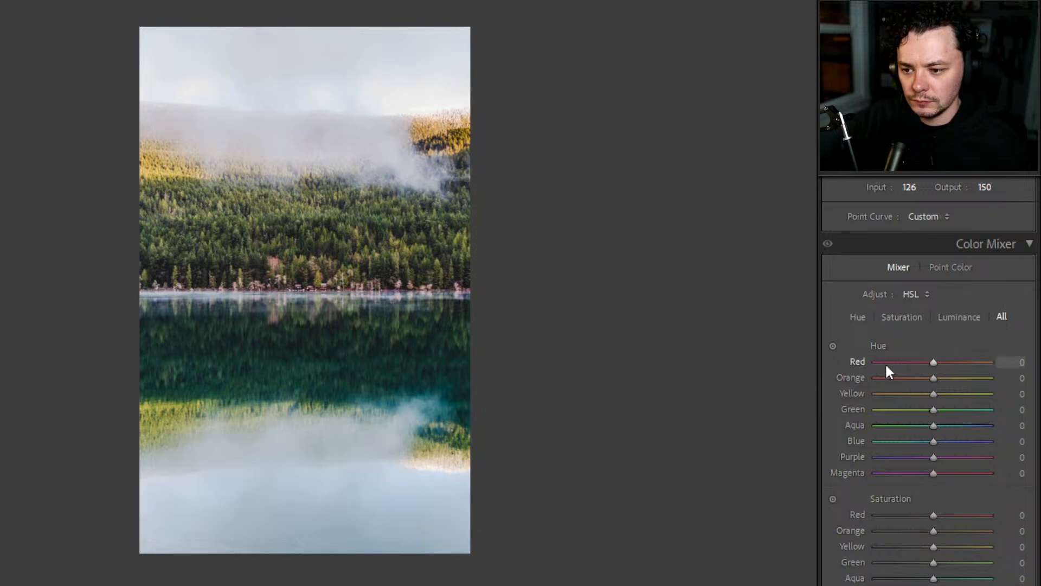
pyautogui.scroll(12, 890, 366)
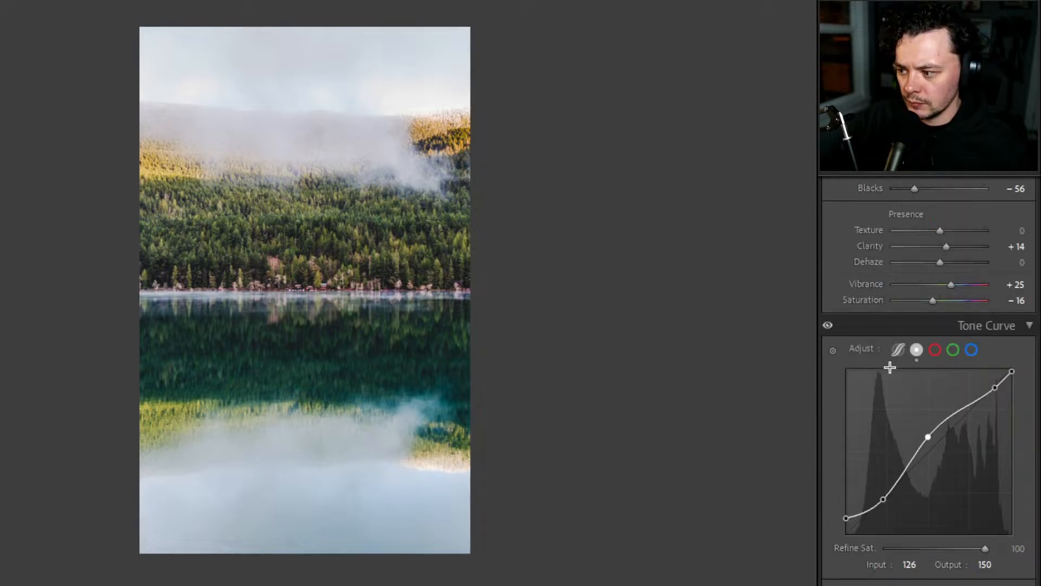
pyautogui.scroll(-3, 891, 368)
pyautogui.moveTo(883, 488); pyautogui.dragTo(880, 496)
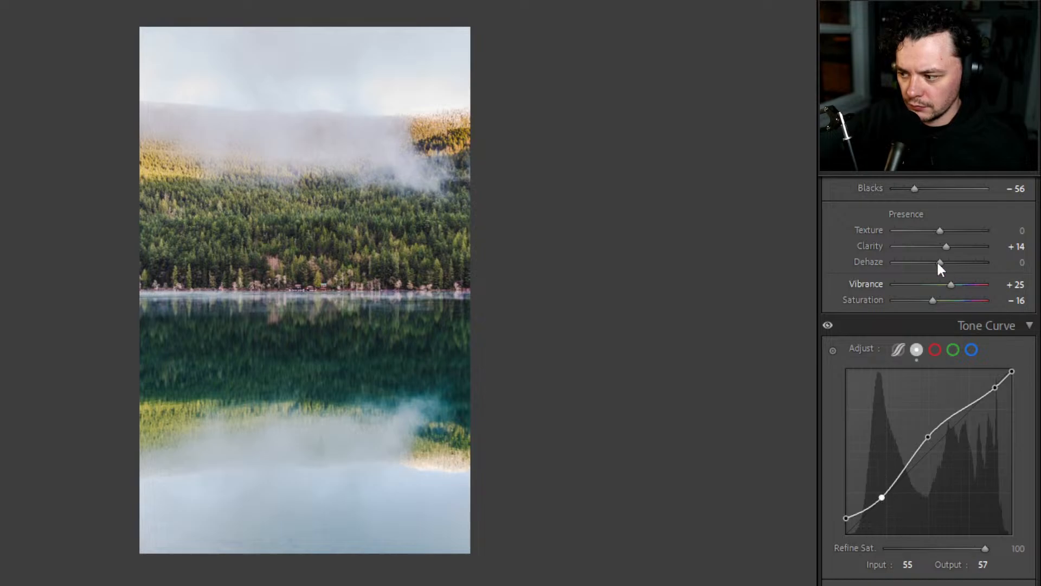
pyautogui.scroll(3, 924, 320)
pyautogui.moveTo(941, 387)
pyautogui.mouseDown()
pyautogui.moveTo(929, 393)
pyautogui.moveTo(939, 393)
pyautogui.mouseUp()
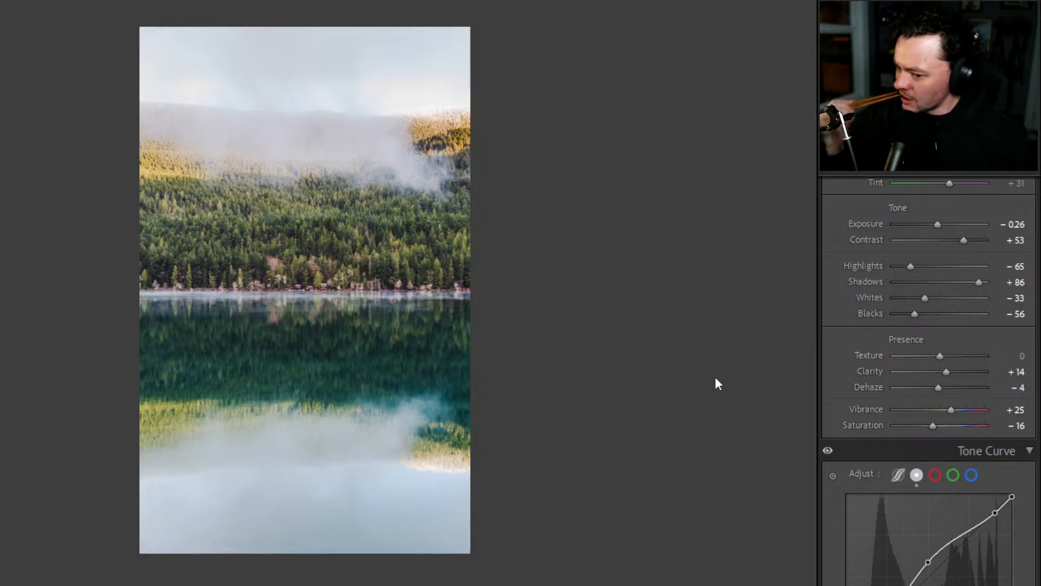
# - Review the edited lake photo among the Library thumbnails and in the loupe
pyautogui.press('e')
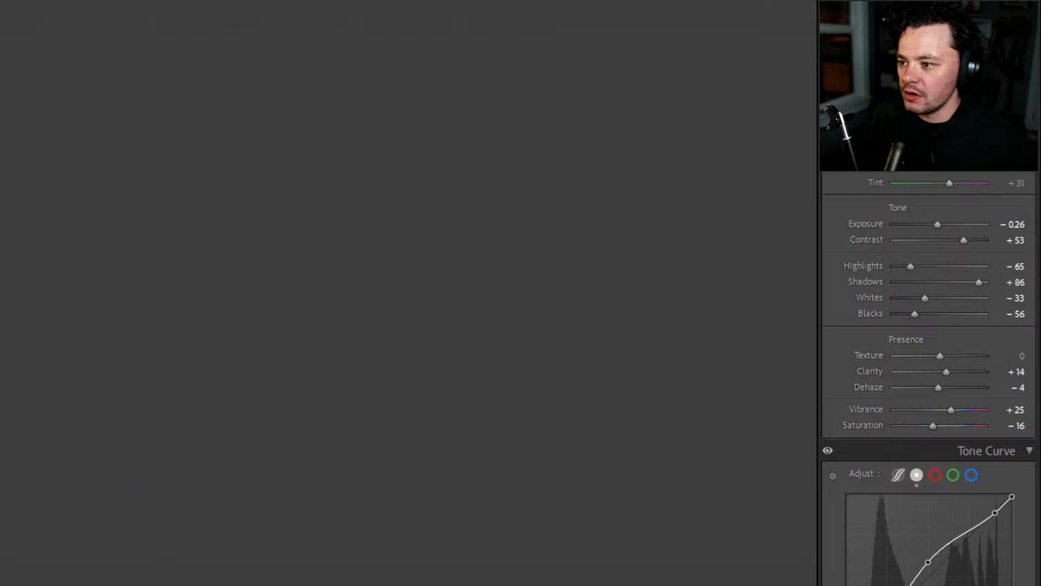
pyautogui.press('g')
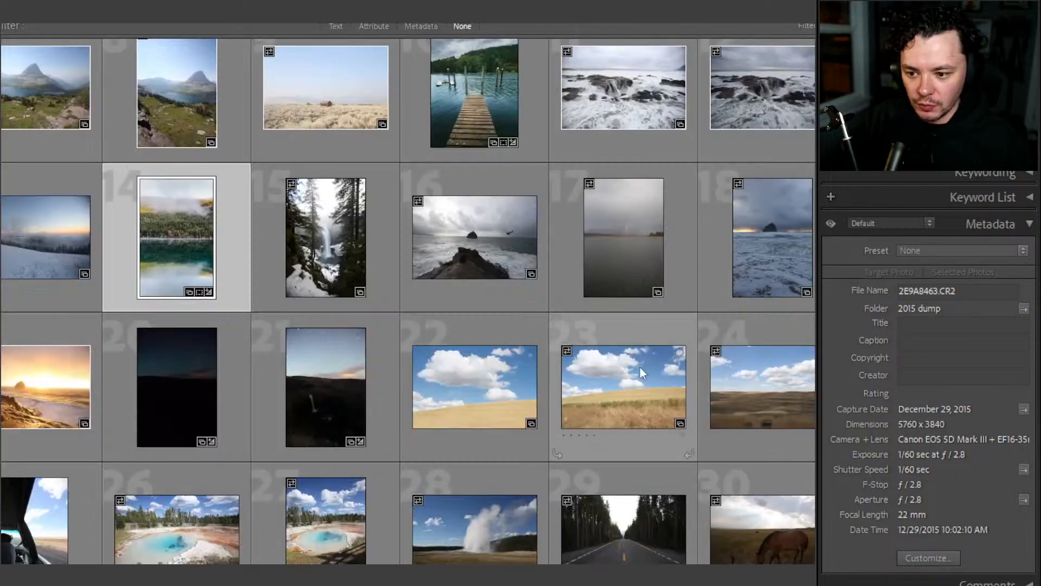
pyautogui.doubleClick(185, 232)
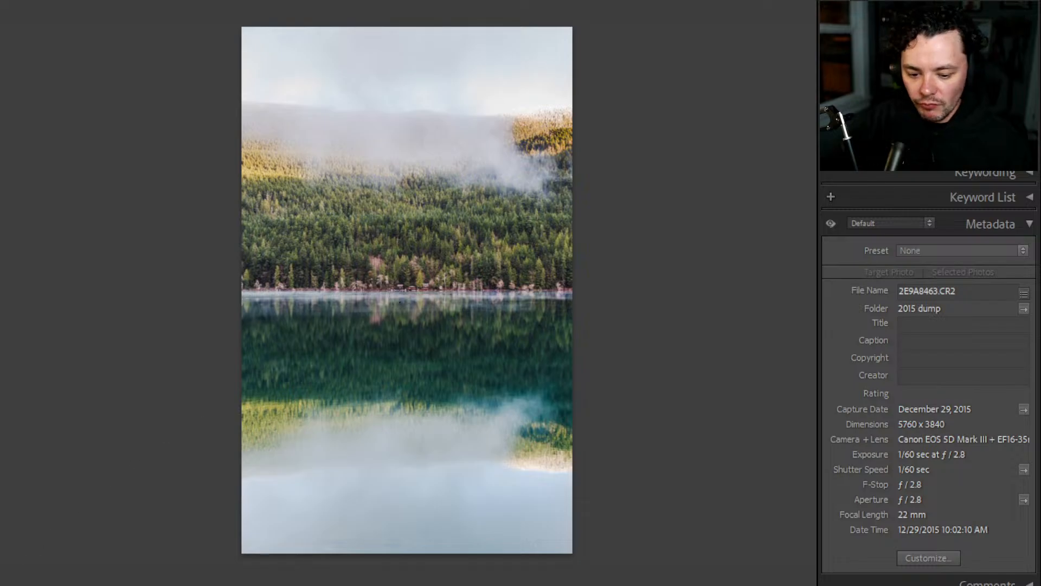
# - Browse the Library grid and open the forest road photo 2E9A4254.CR2 in the loupe
pyautogui.press('g')
pyautogui.scroll(2, 385, 356)
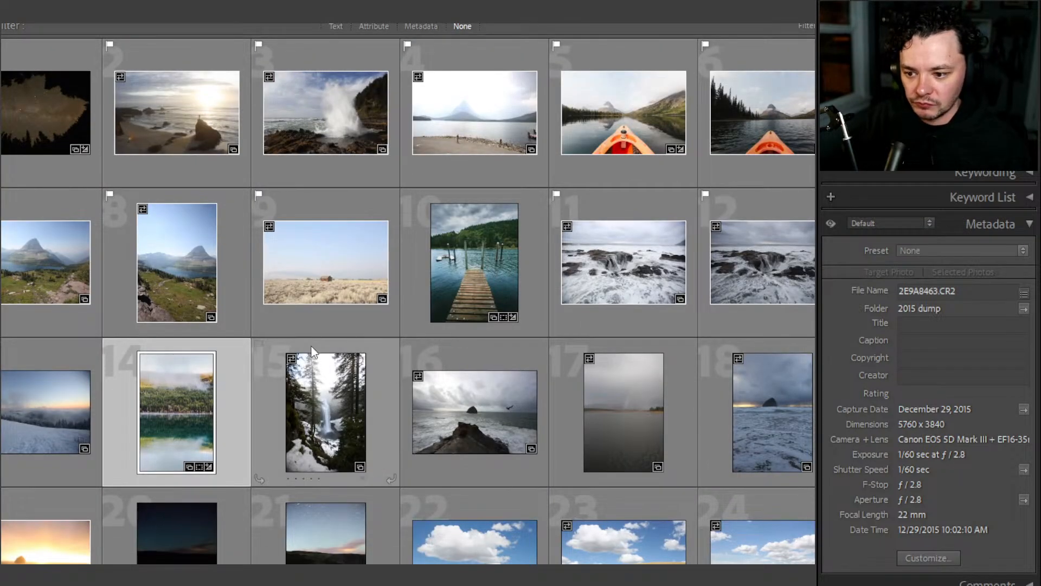
pyautogui.scroll(-4, 632, 239)
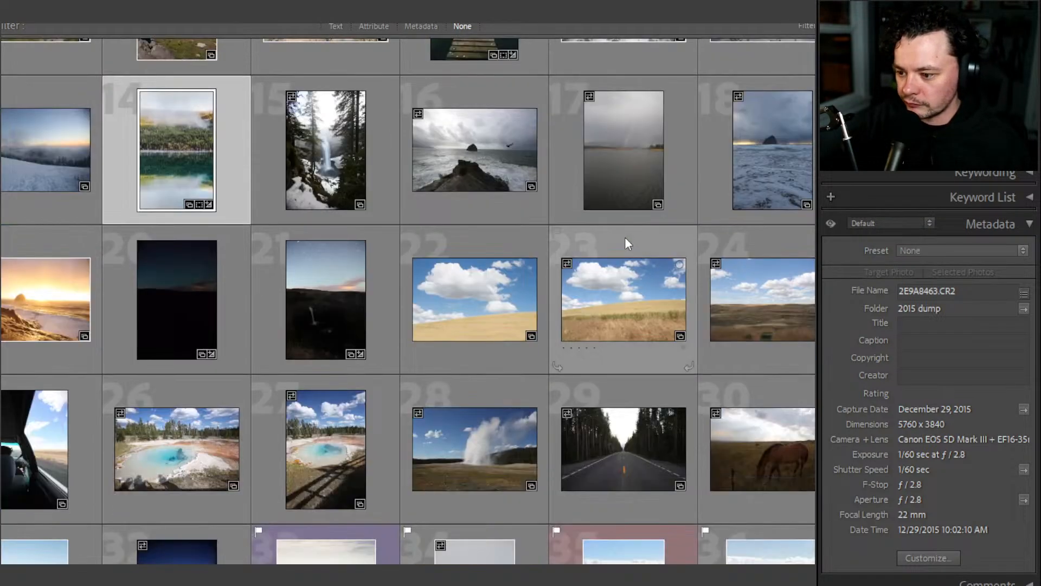
pyautogui.scroll(-4, 625, 242)
pyautogui.click(625, 226)
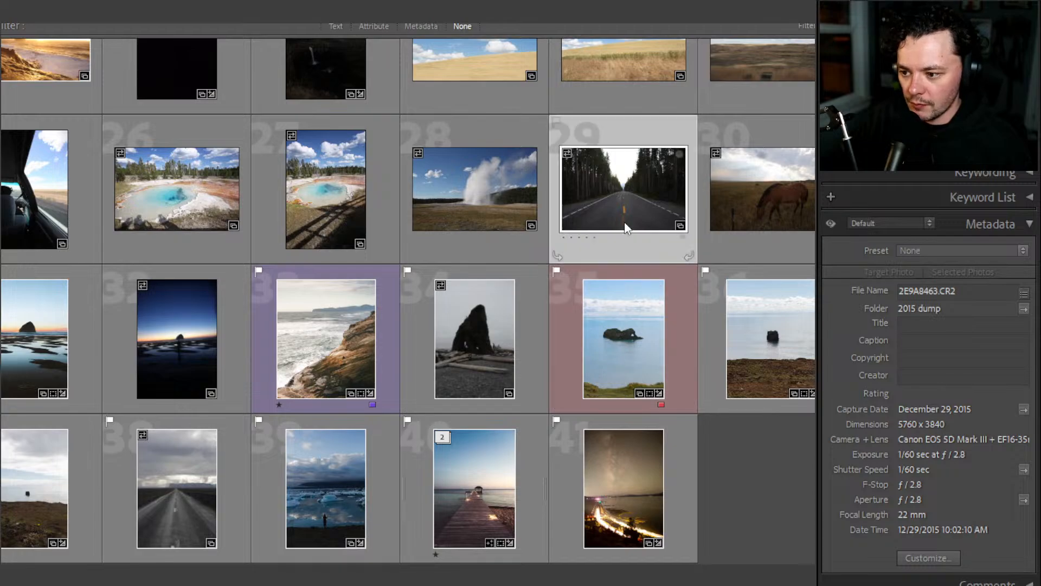
pyautogui.doubleClick(625, 227)
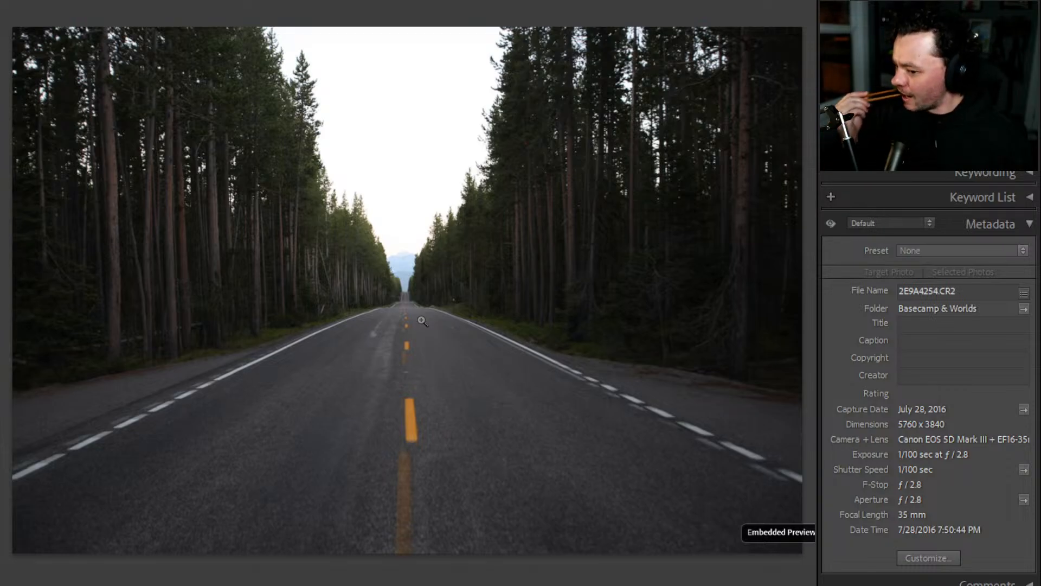
# - Examine the road's vanishing point and the distant mountains in the forest road photo at close range
pyautogui.click(405, 275)
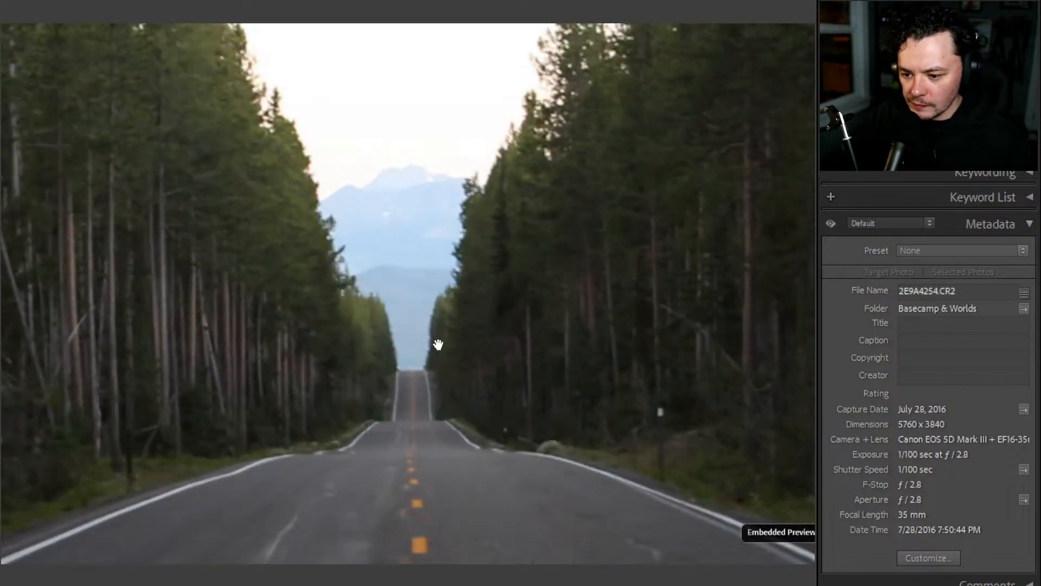
pyautogui.moveTo(428, 379); pyautogui.dragTo(422, 393)
pyautogui.click(514, 402)
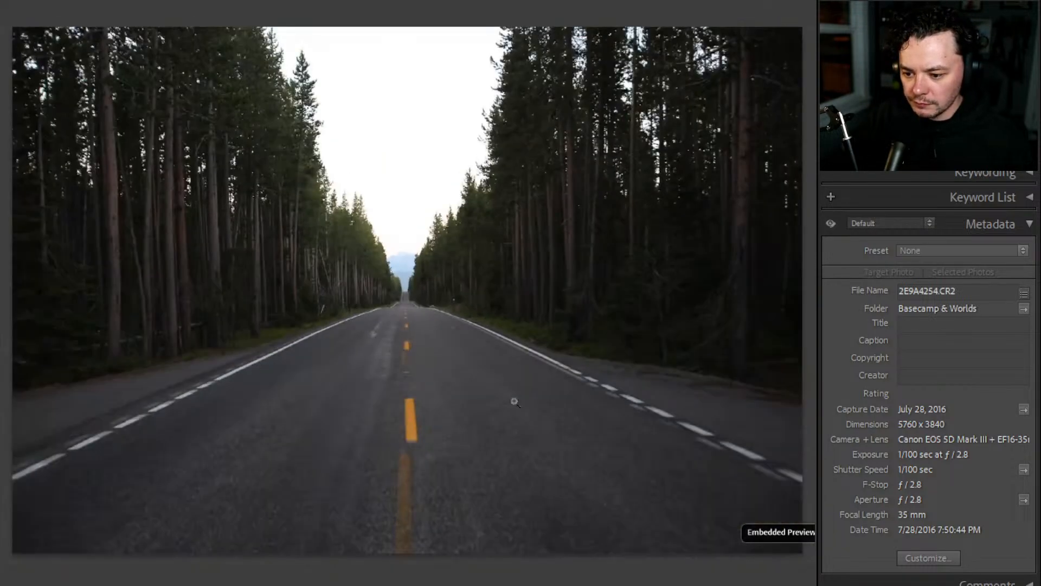
pyautogui.click(416, 286)
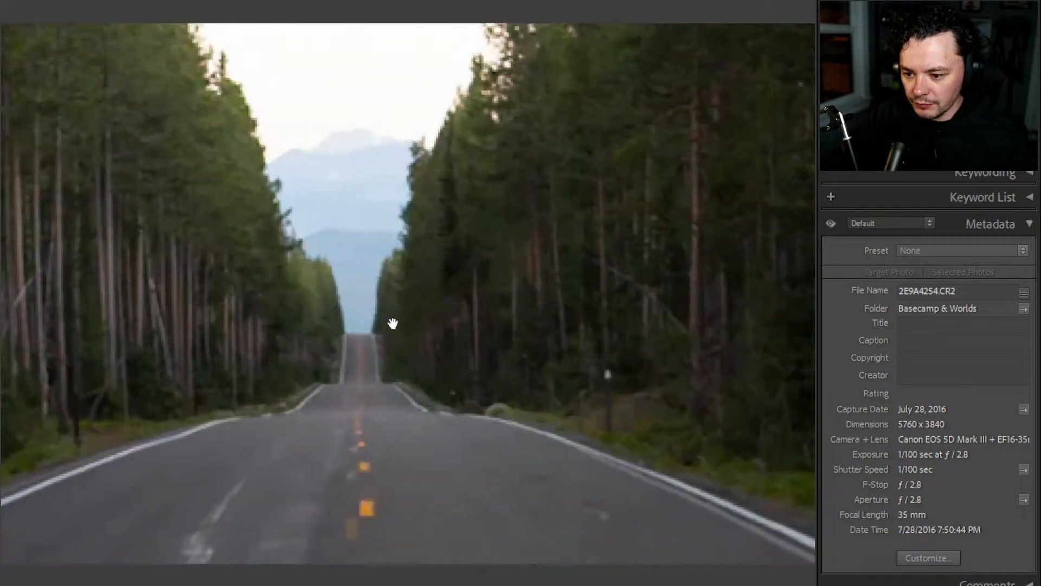
pyautogui.moveTo(353, 295); pyautogui.dragTo(398, 318)
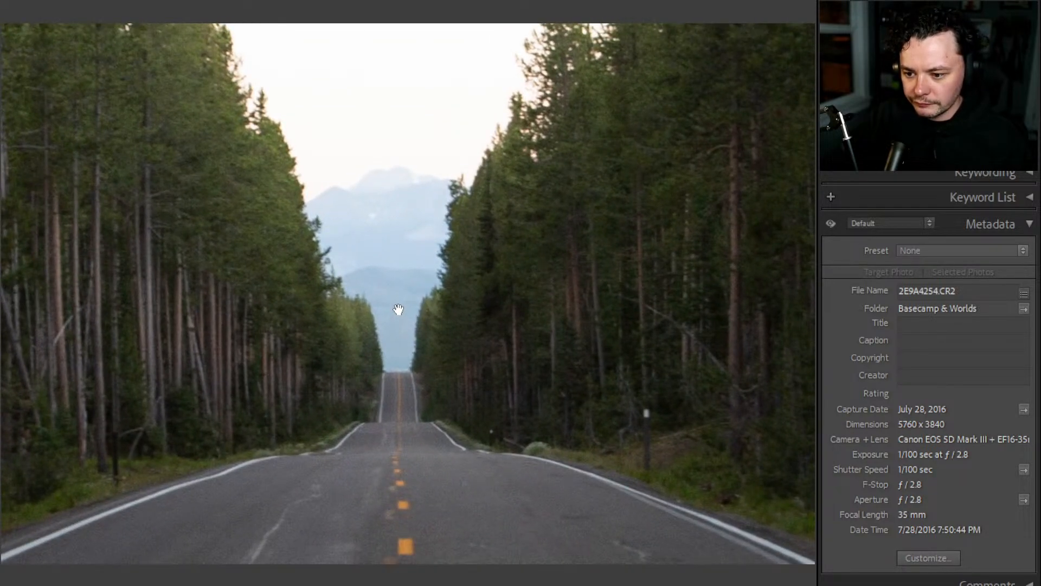
pyautogui.click(399, 309)
pyautogui.click(405, 286)
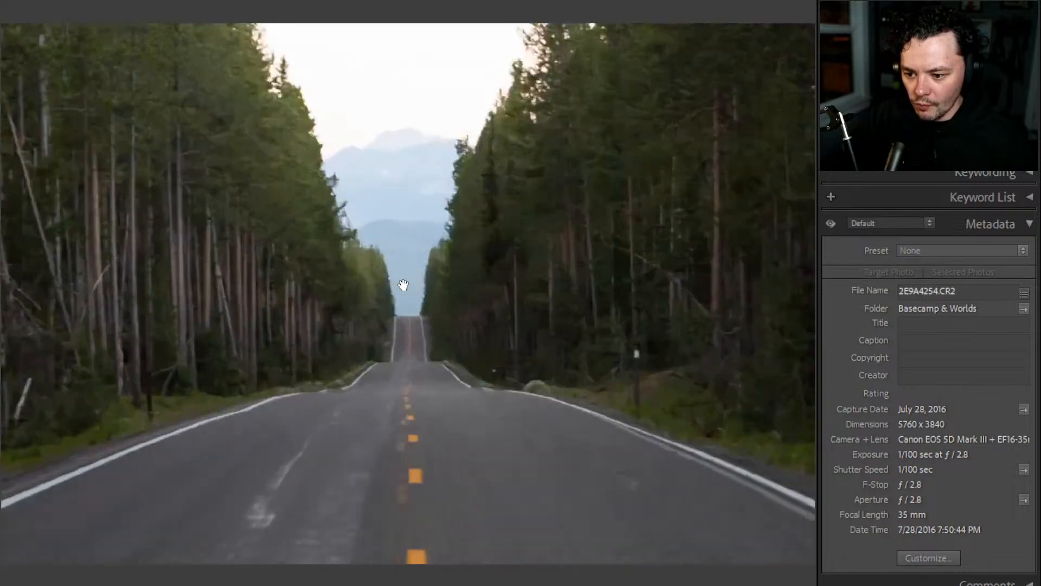
pyautogui.click(403, 287)
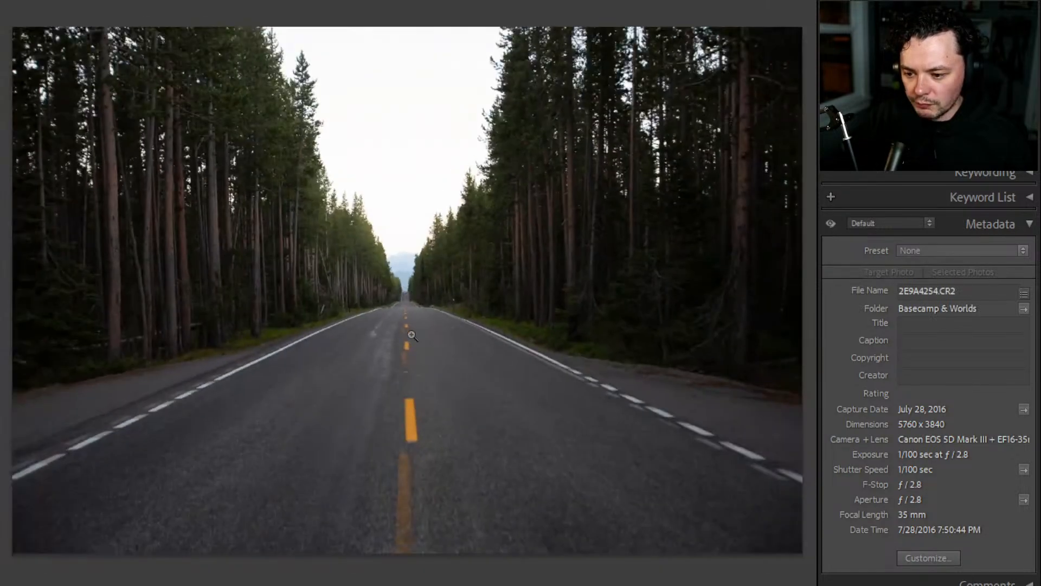
pyautogui.click(411, 306)
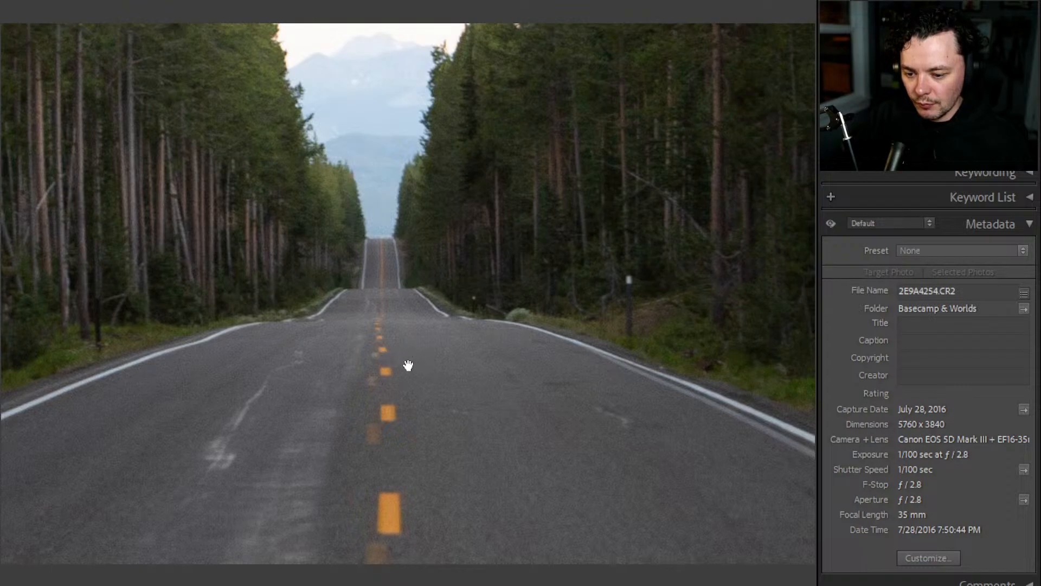
pyautogui.click(413, 282)
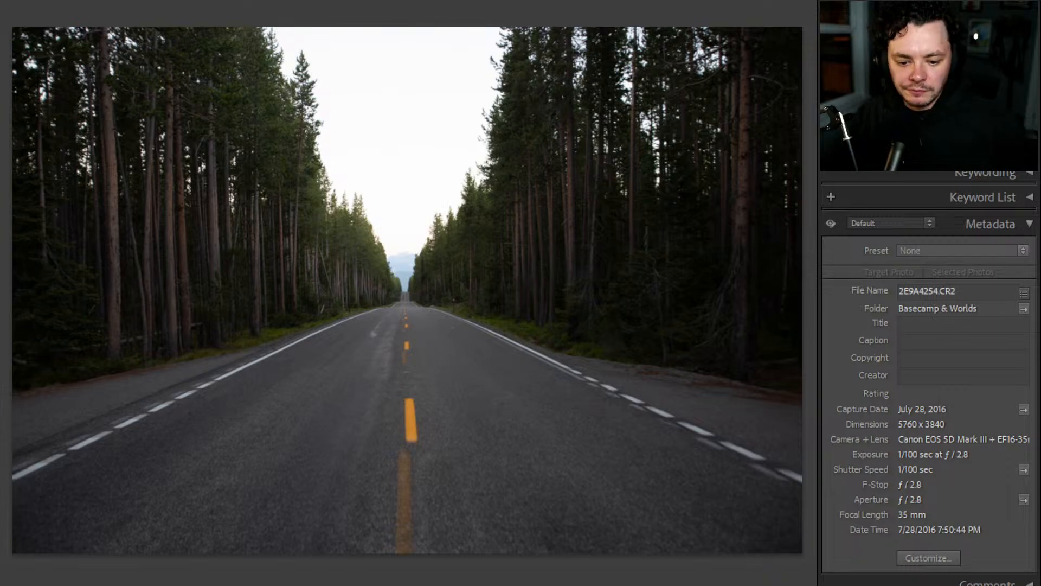
# - Return to the grid and open the vertical mountain lake photo 2E9A1343.CR2 in the loupe
pyautogui.press('g')
pyautogui.scroll(5, 342, 393)
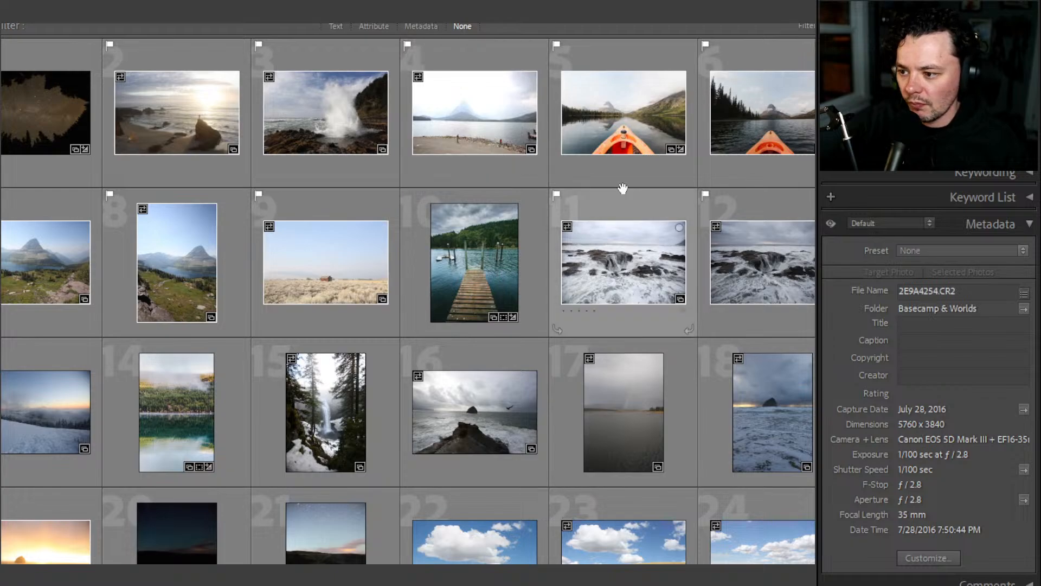
pyautogui.doubleClick(190, 267)
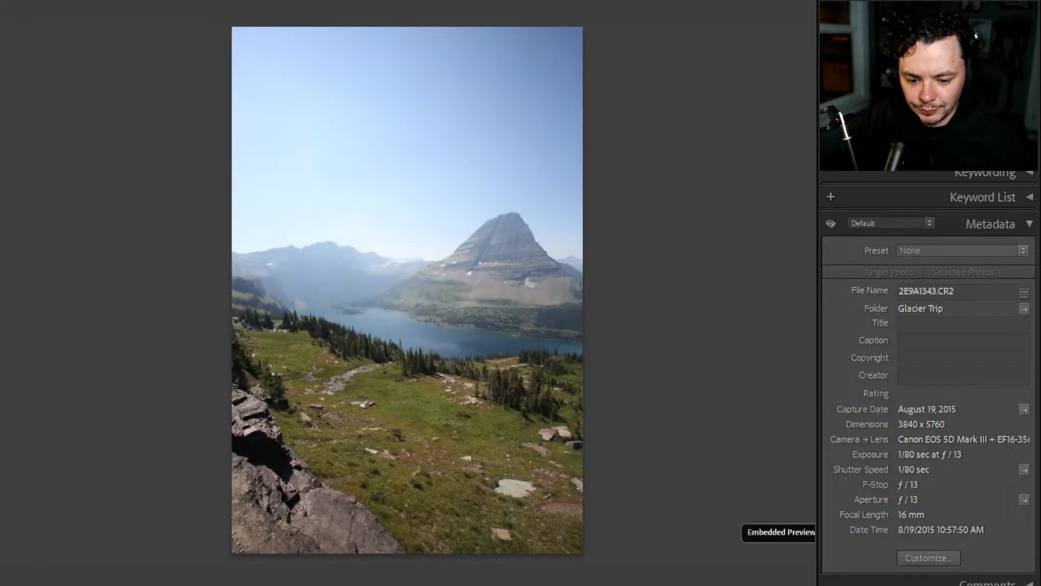
# - Browse the thumbnails of this photo set and the other landscape set for another photo to edit
pyautogui.press('g')
pyautogui.scroll(-8, 587, 353)
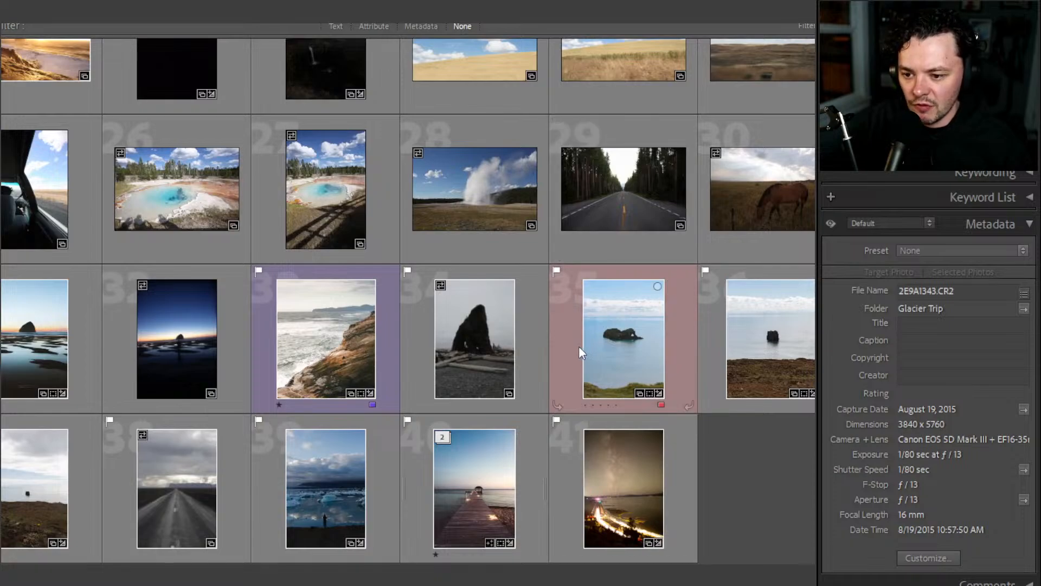
pyautogui.scroll(8, 578, 346)
pyautogui.click(1, 352)
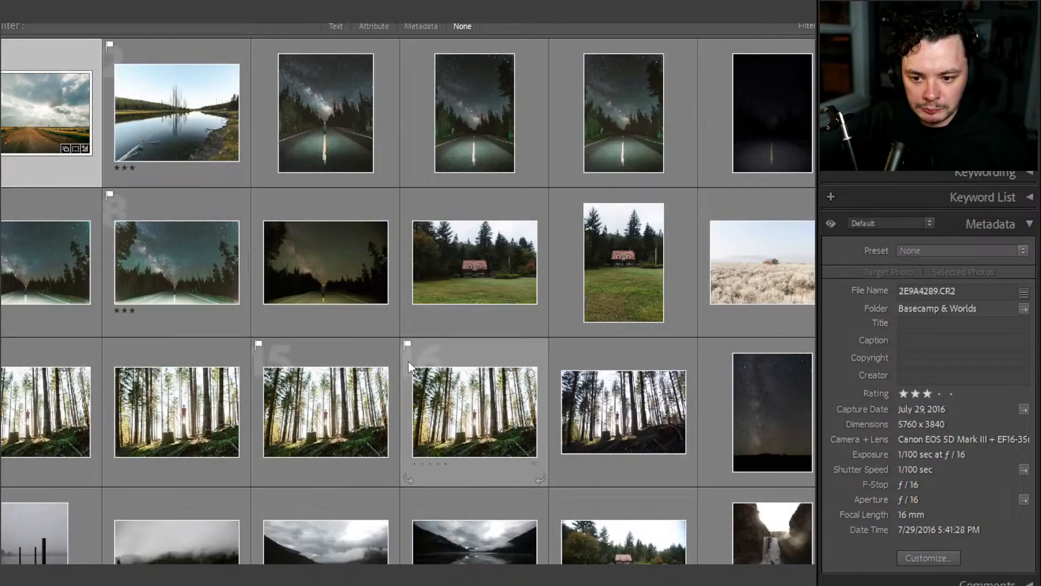
pyautogui.scroll(-6, 446, 373)
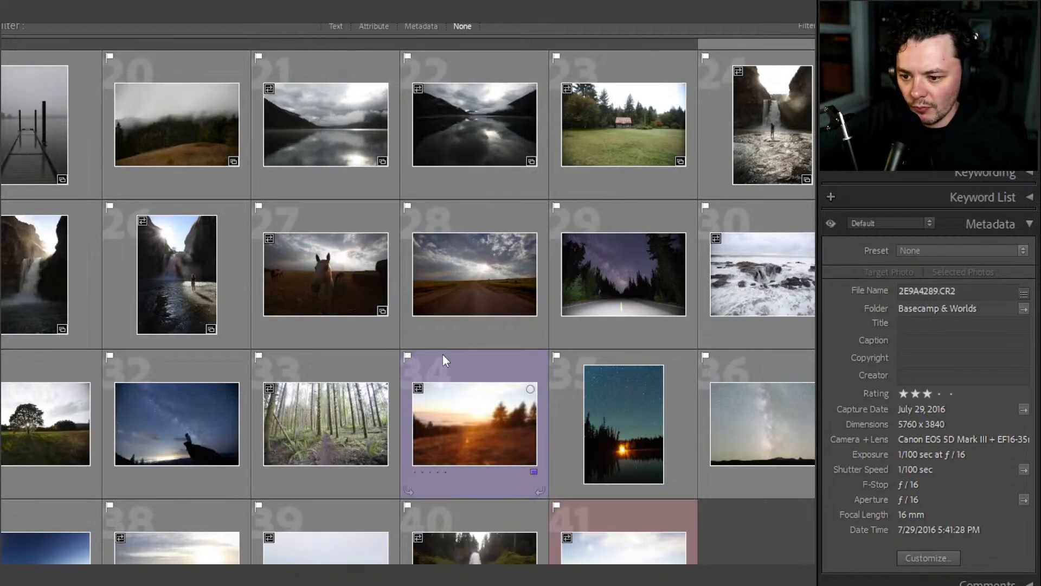
pyautogui.scroll(-1, 377, 333)
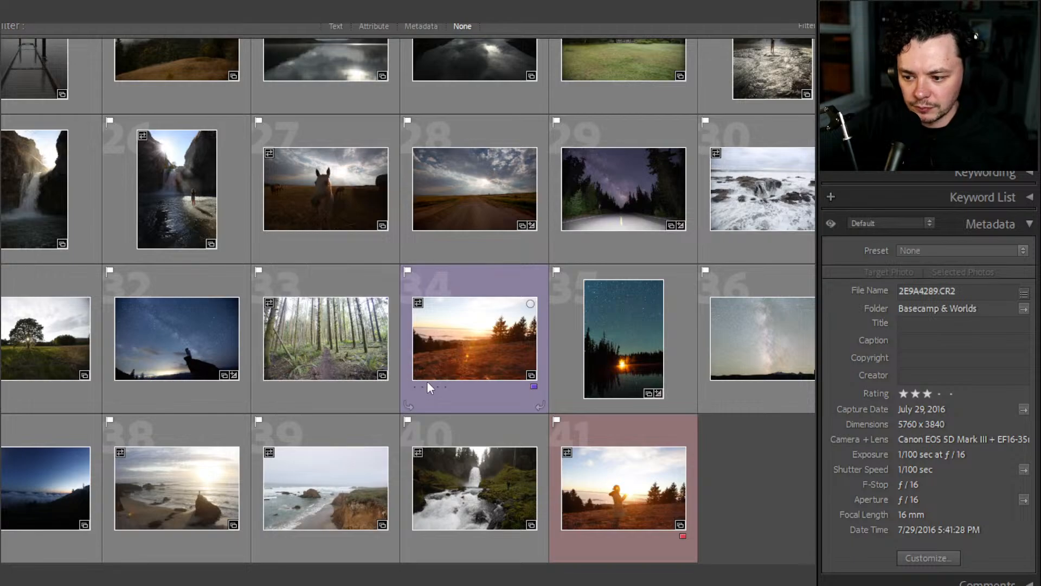
pyautogui.scroll(7, 428, 384)
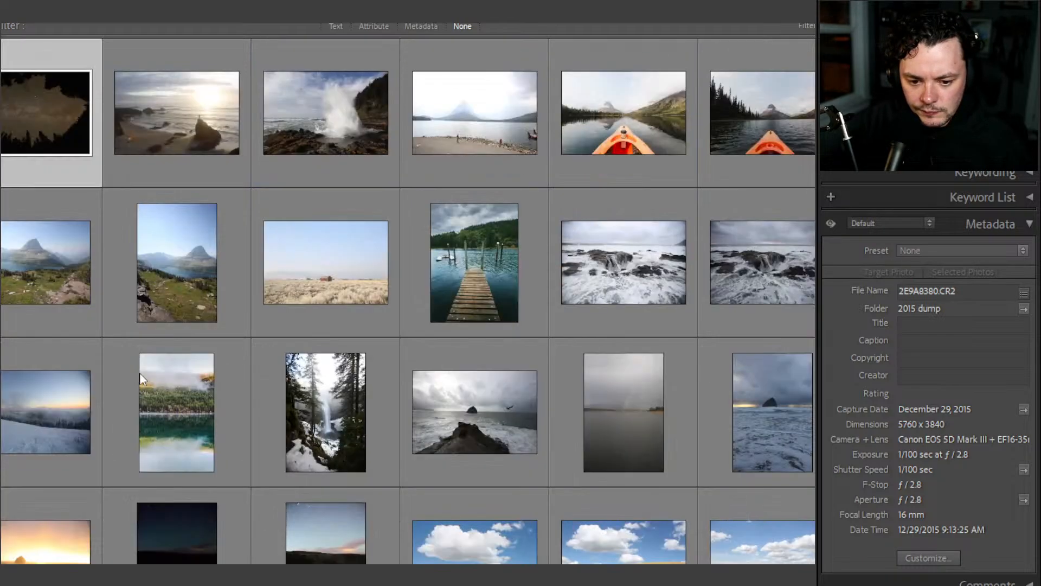
pyautogui.scroll(-10, 369, 375)
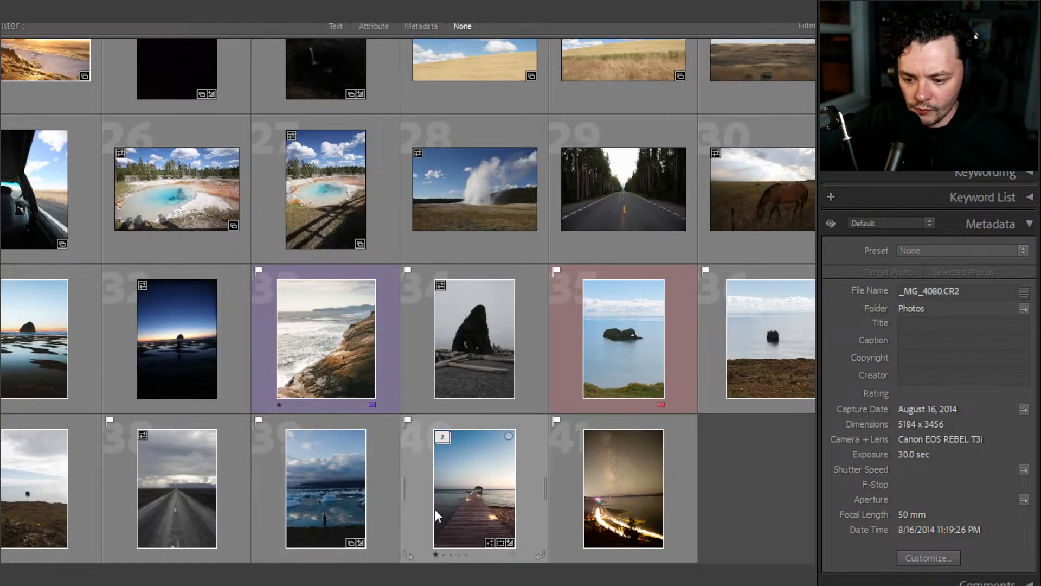
# - Sort the Library grid by edit time and show the start of the sorted photos
pyautogui.scroll(5, 435, 508)
pyautogui.rightClick(156, 220)
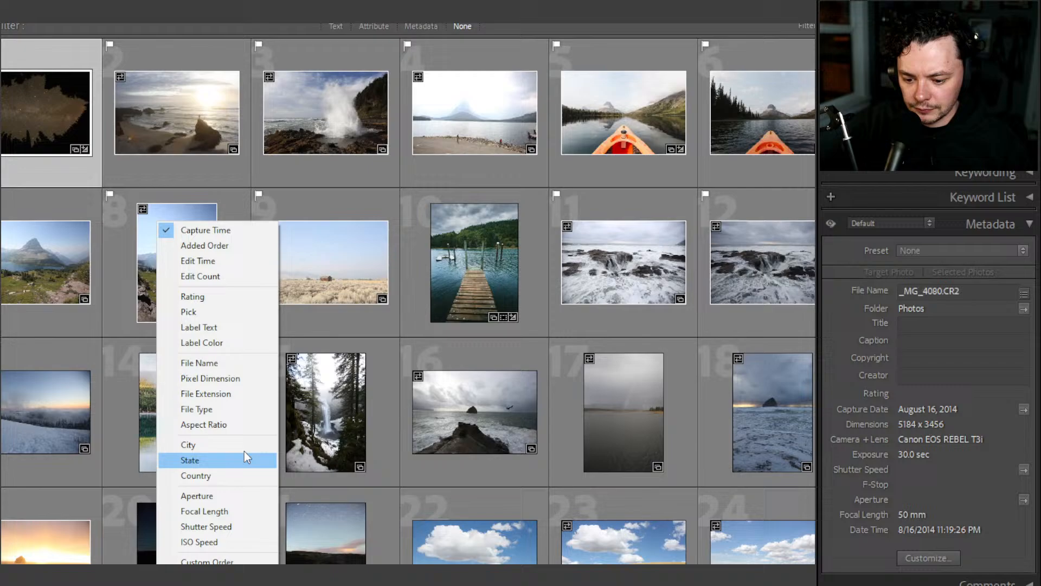
pyautogui.click(221, 262)
pyautogui.scroll(2, 325, 403)
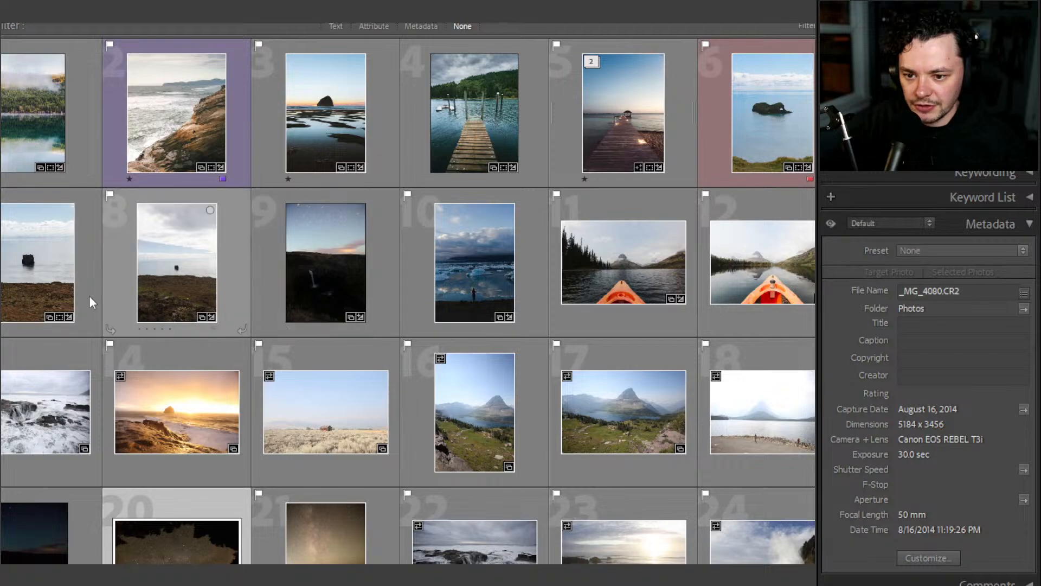
# - Review the coastal cliff, sunset sea stack and rock island photos in the loupe, returning to the grid after each
pyautogui.doubleClick(170, 118)
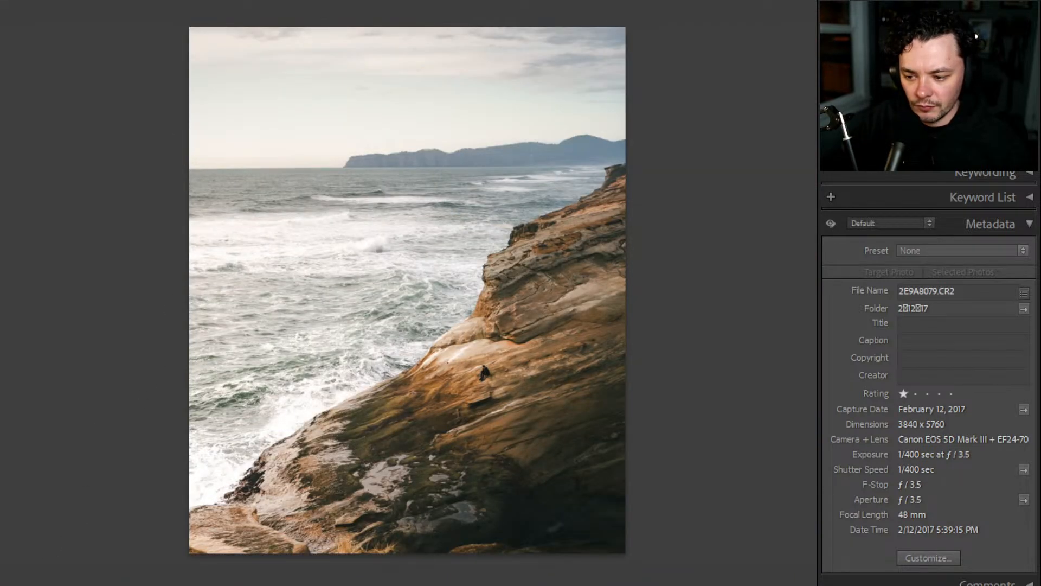
pyautogui.press('g')
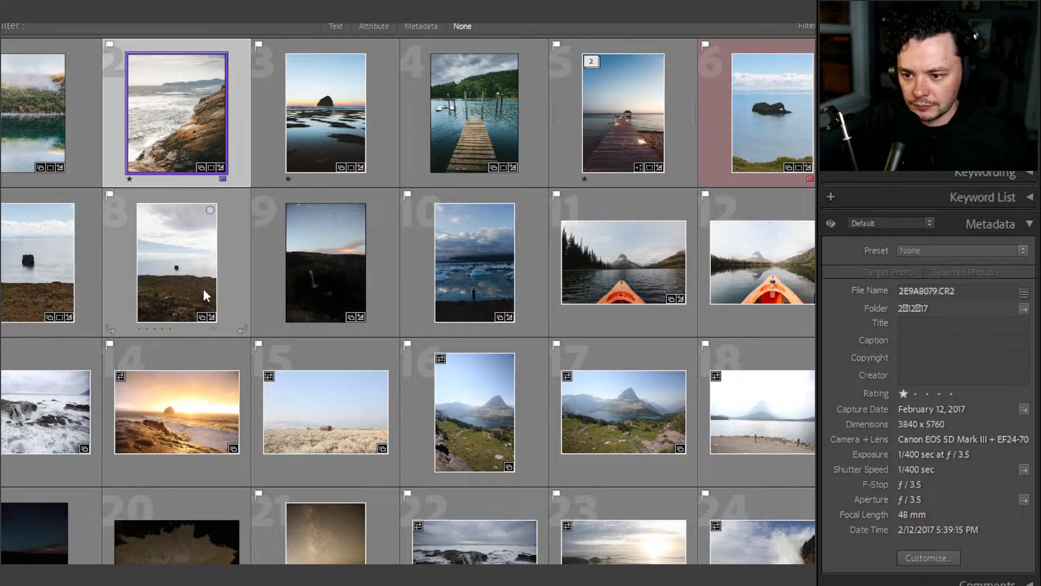
pyautogui.doubleClick(319, 114)
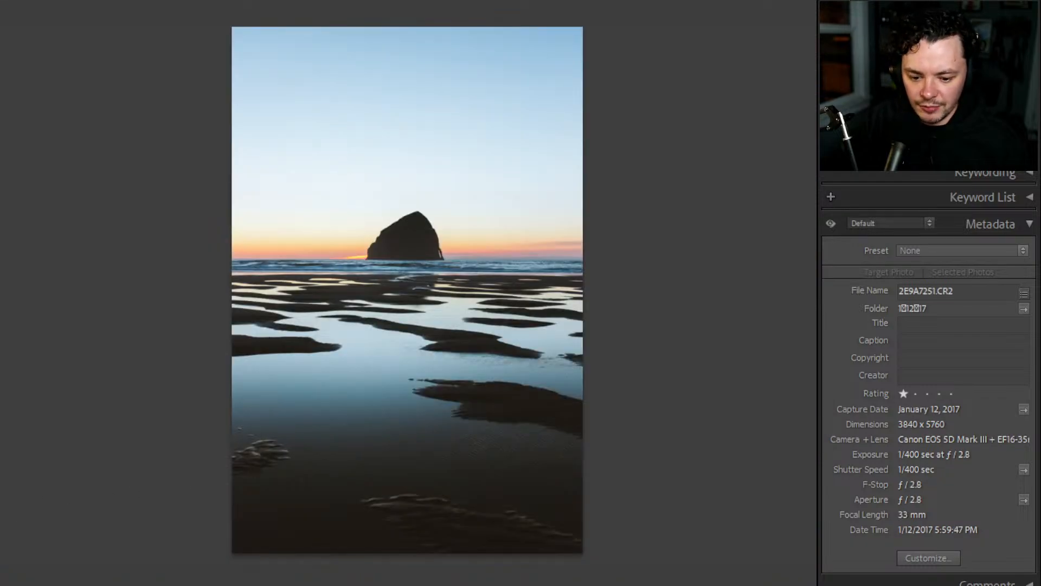
pyautogui.press('g')
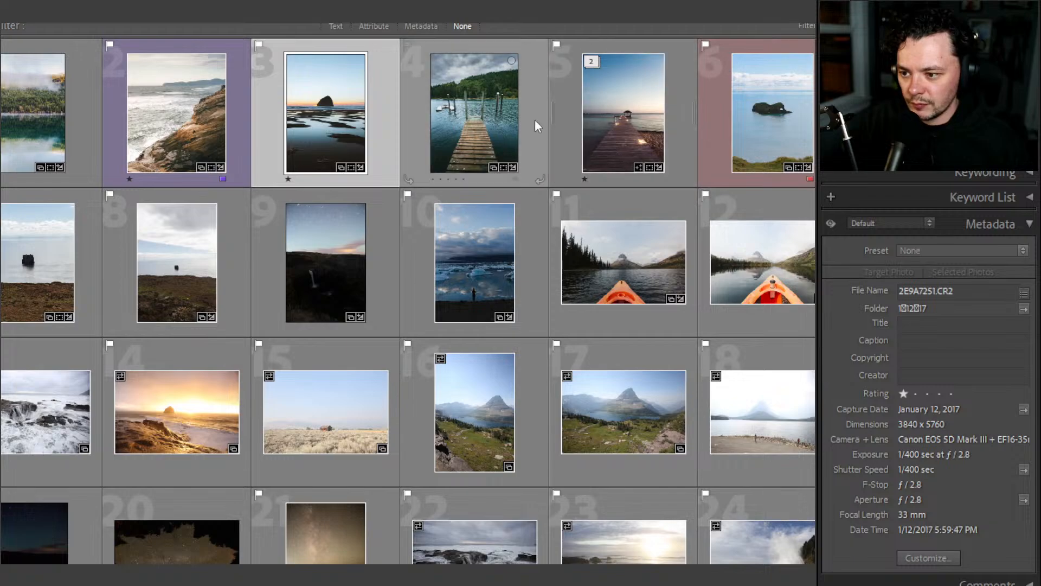
pyautogui.click(615, 137)
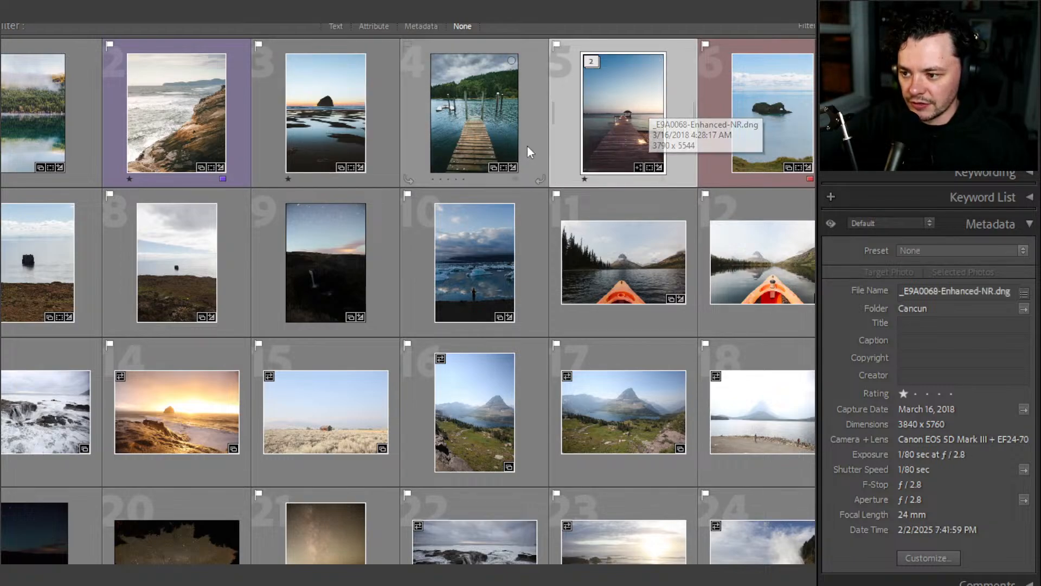
pyautogui.doubleClick(765, 124)
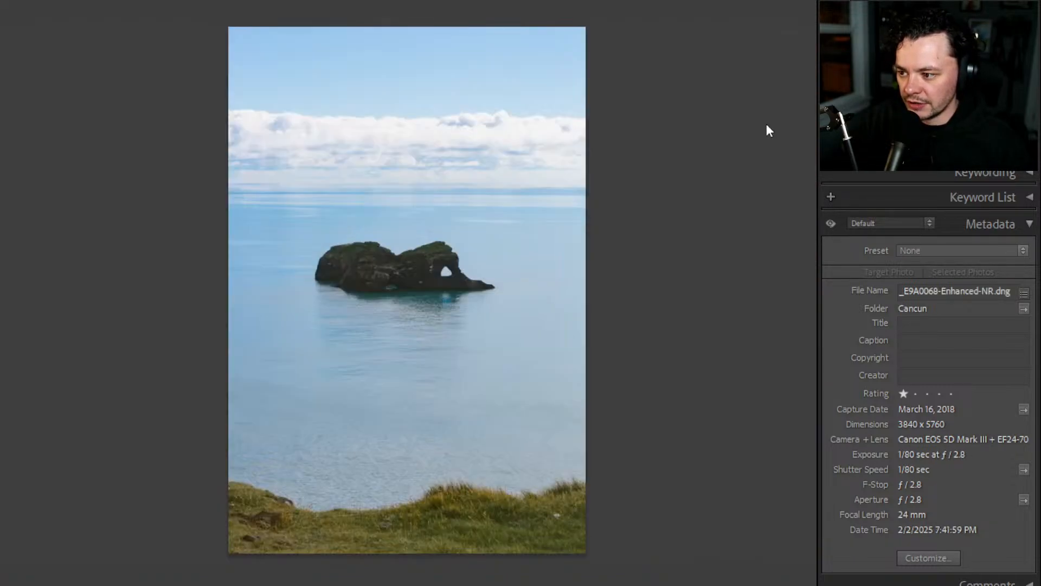
pyautogui.press('g')
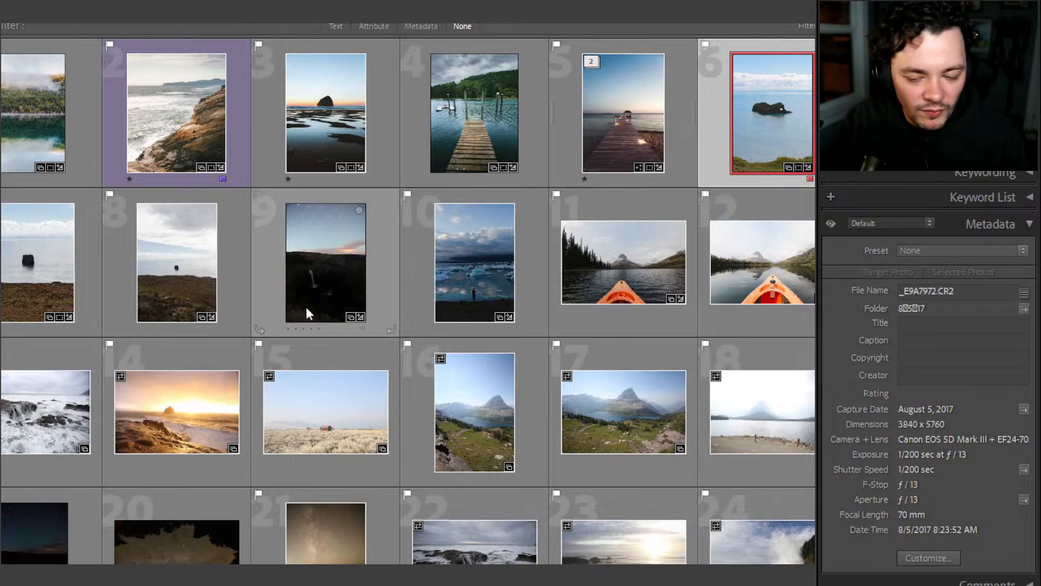
# - Look over the sorted grid's thumbnails and select the misty lake reflection photo
pyautogui.scroll(-5, 306, 307)
pyautogui.scroll(5, 282, 324)
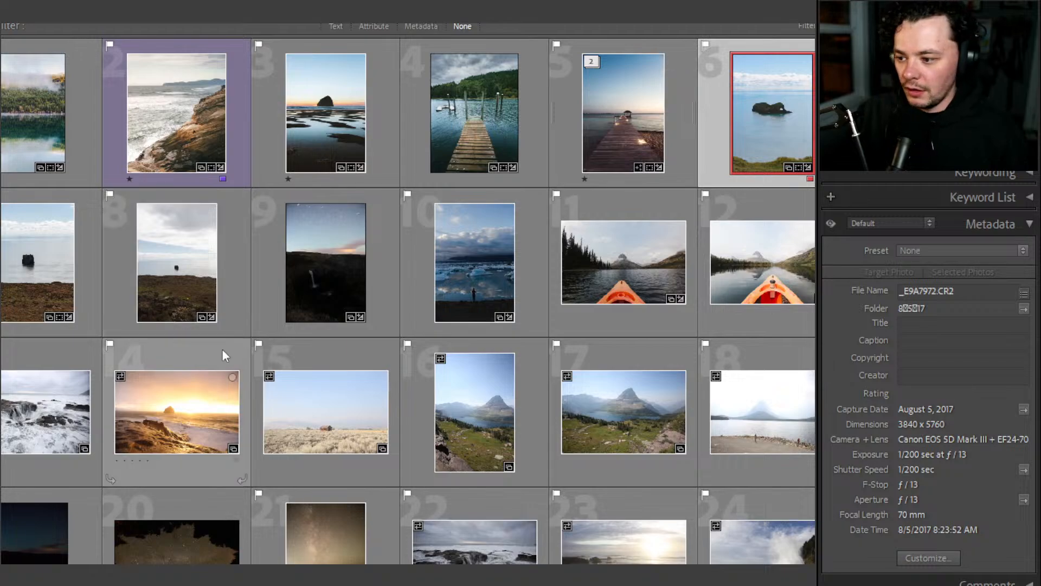
pyautogui.scroll(-5, 672, 270)
pyautogui.scroll(5, 656, 273)
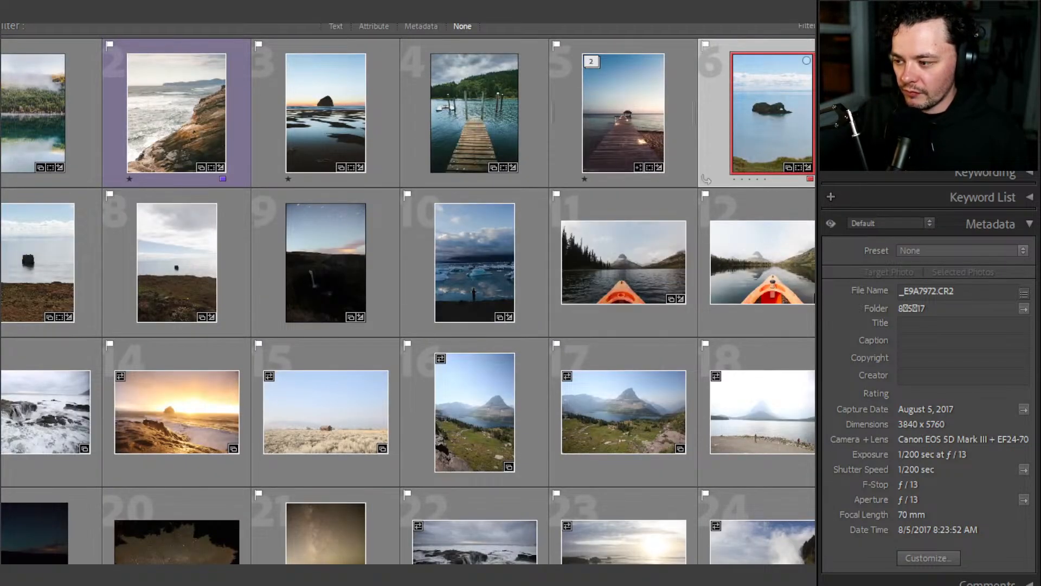
pyautogui.scroll(-6, 623, 270)
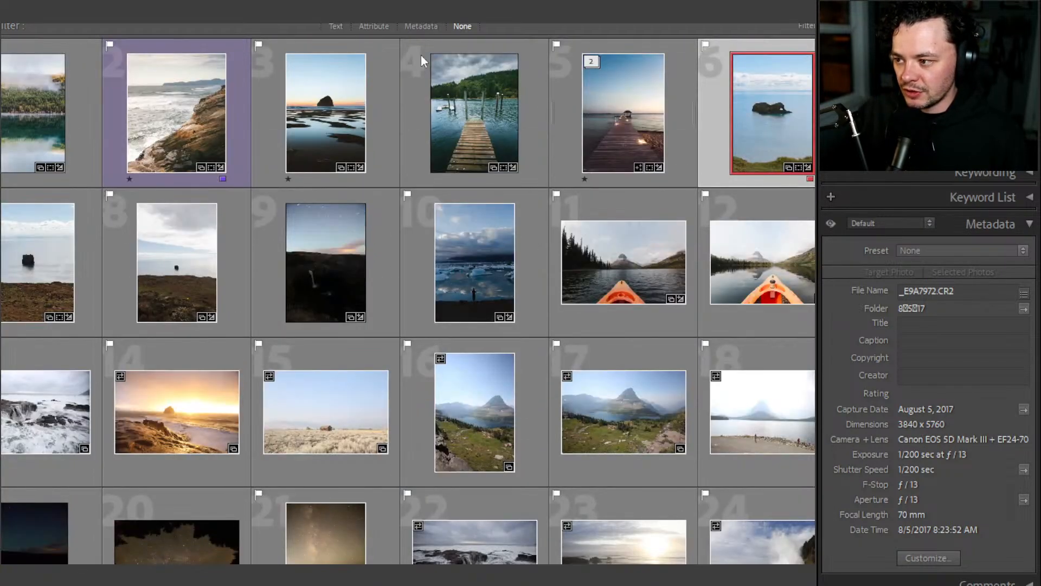
pyautogui.scroll(-4, 168, 249)
pyautogui.scroll(4, 169, 247)
pyautogui.click(54, 96)
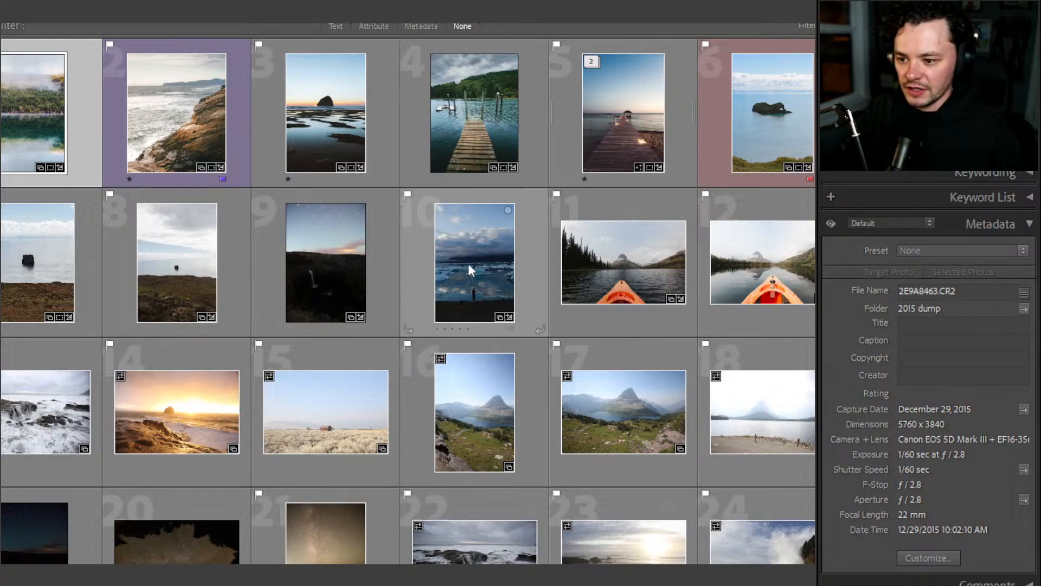
# - View the straight road photo _E9A8094.CR2 in the loupe, return to the grid and clear the photo selection
pyautogui.scroll(-5, 315, 309)
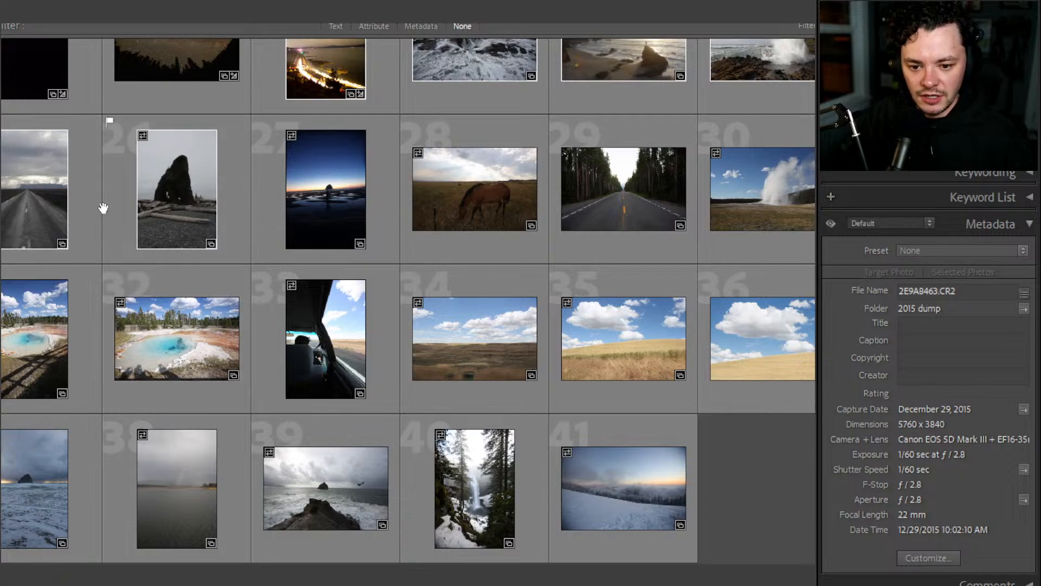
pyautogui.doubleClick(42, 208)
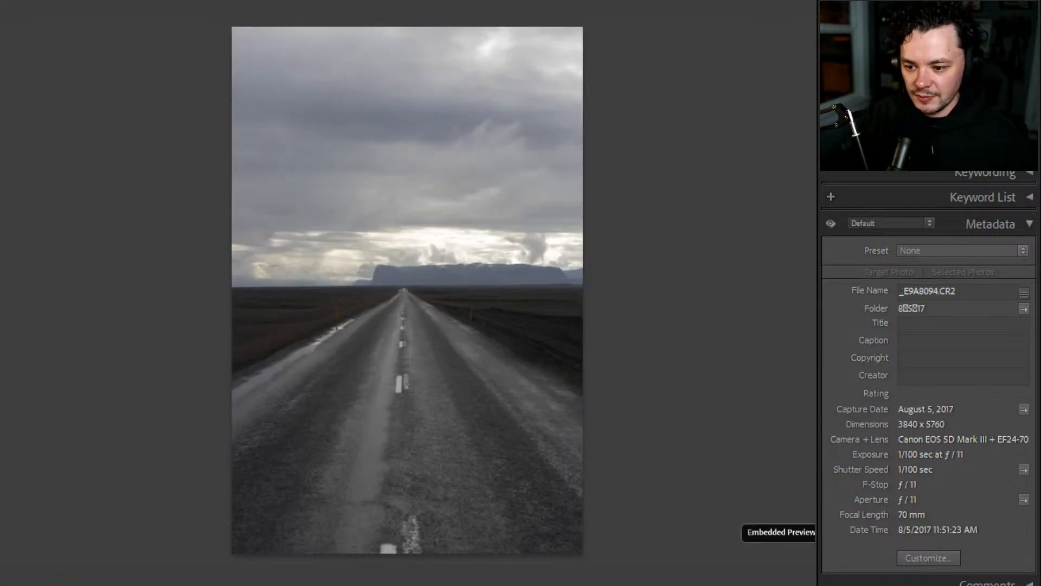
pyautogui.press('g')
pyautogui.scroll(6, 472, 388)
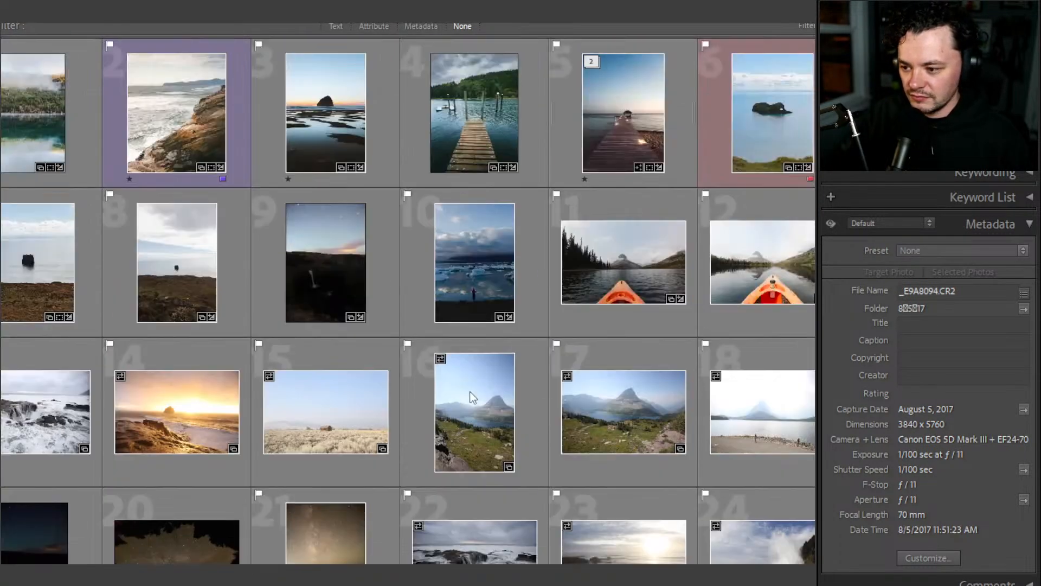
pyautogui.scroll(-6, 369, 286)
pyautogui.click(774, 466)
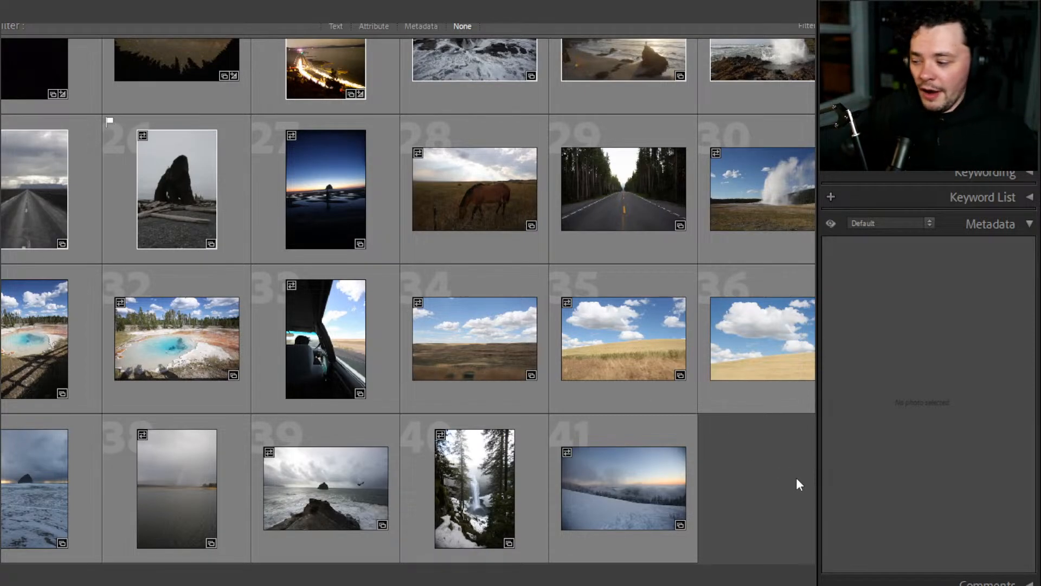
pyautogui.scroll(6, 567, 340)
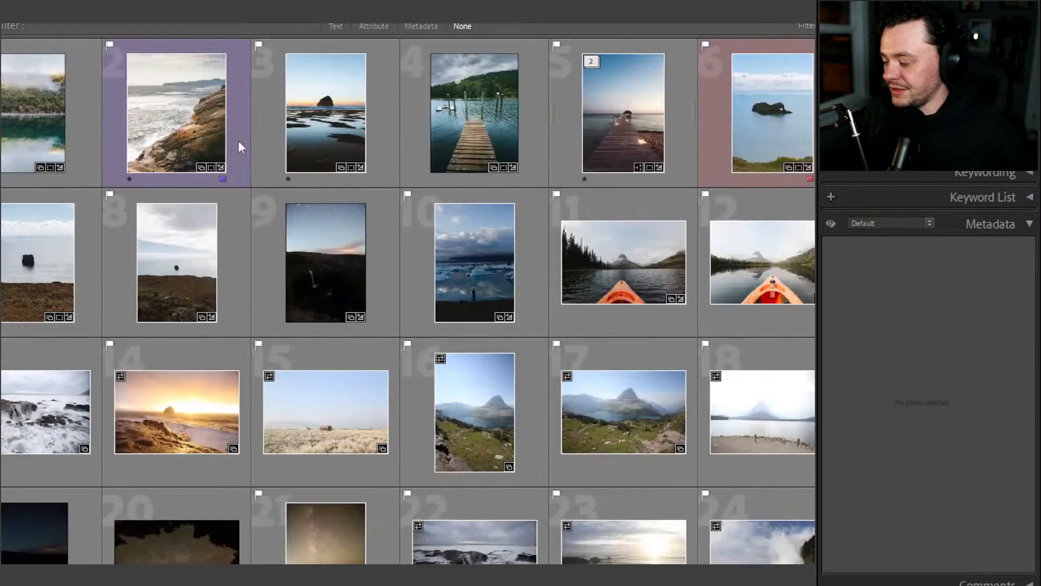
# - Compare the first edited thumbnails by selecting the coastal cliff through the wooden dock and back to the misty lake
pyautogui.click(180, 113)
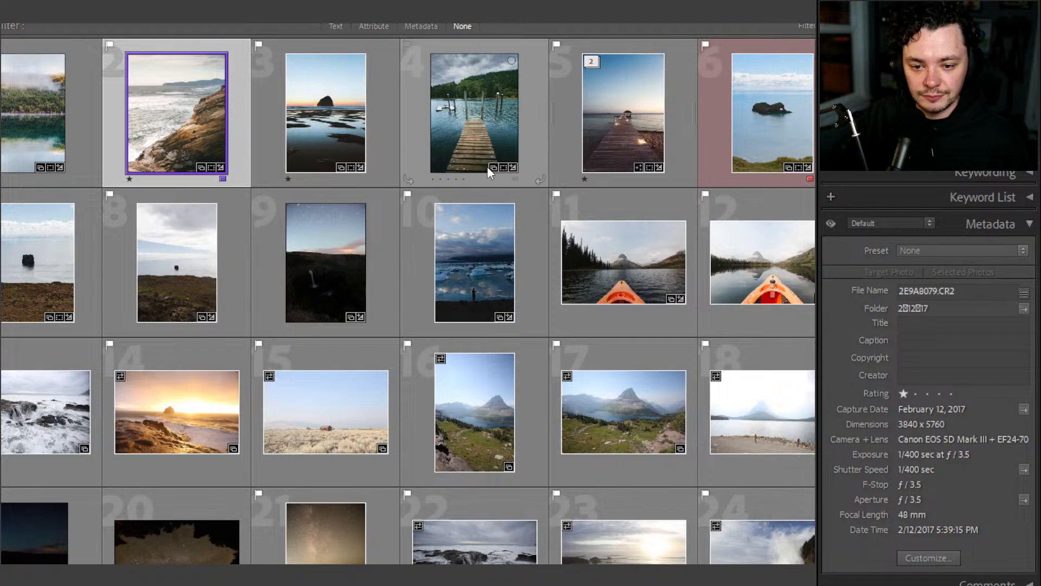
pyautogui.click(349, 129)
pyautogui.click(491, 124)
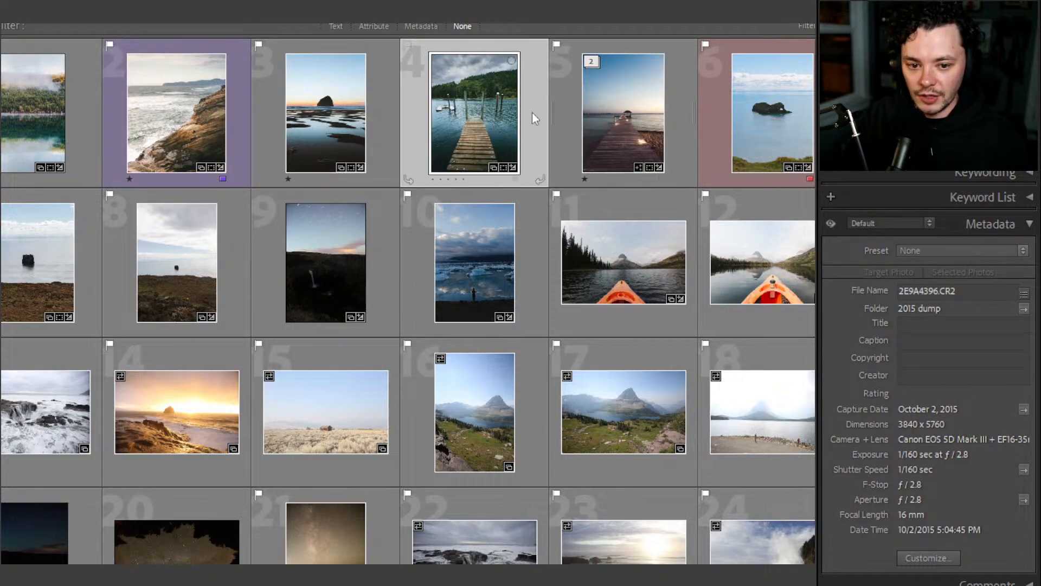
pyautogui.click(356, 115)
pyautogui.click(173, 116)
pyautogui.click(5, 106)
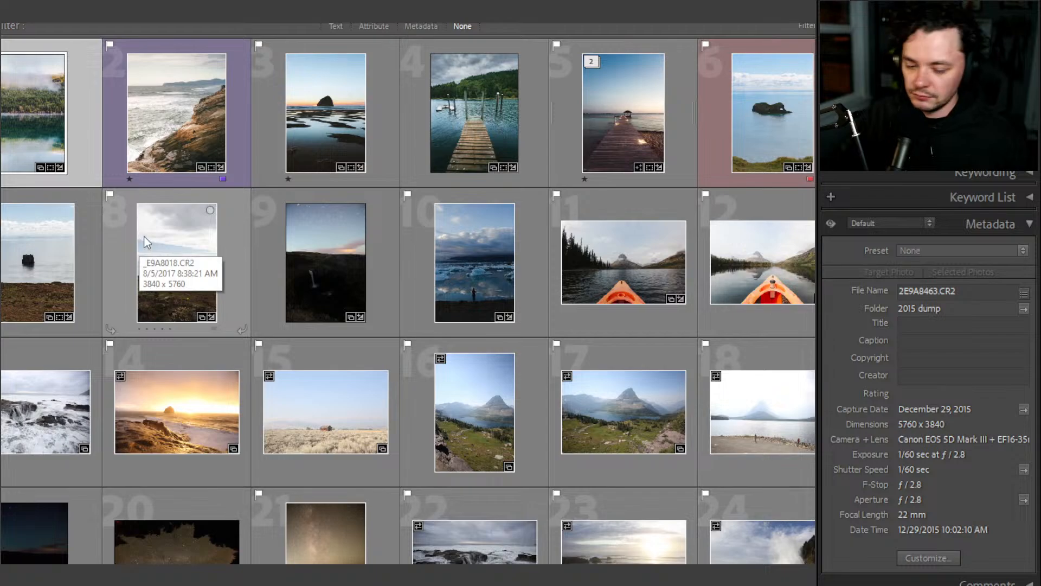
# - View the cloudy shoreline photo _E9A8018.CR2 in the loupe and select the coastal cliff photo back in the grid
pyautogui.doubleClick(197, 239)
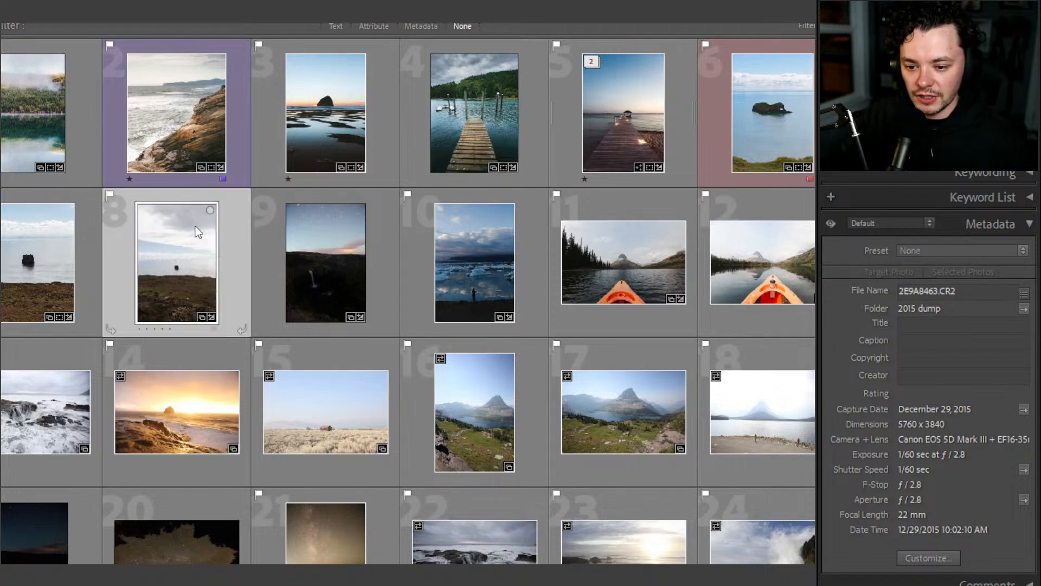
pyautogui.press('g')
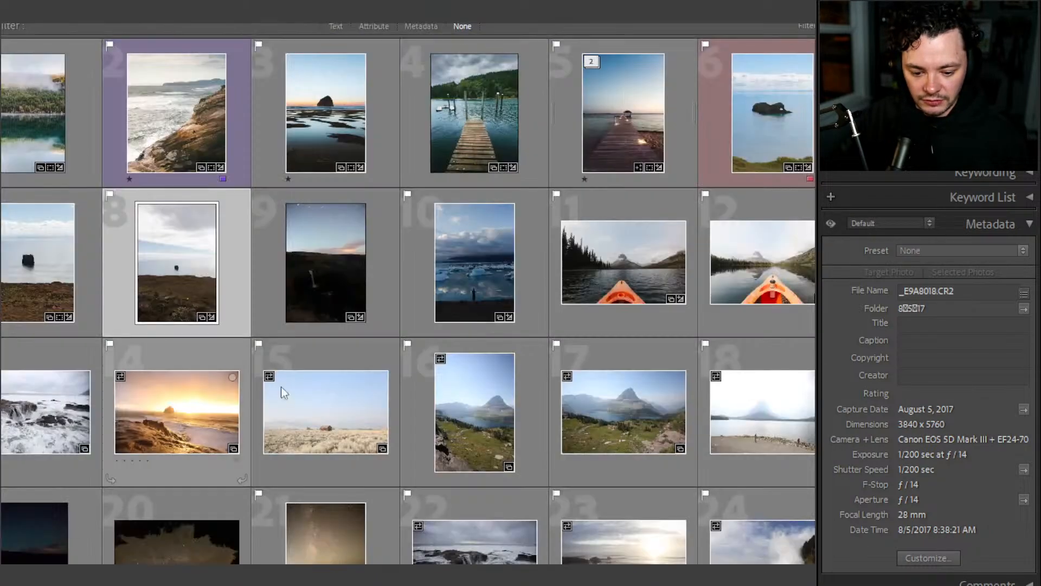
pyautogui.click(46, 234)
pyautogui.click(161, 108)
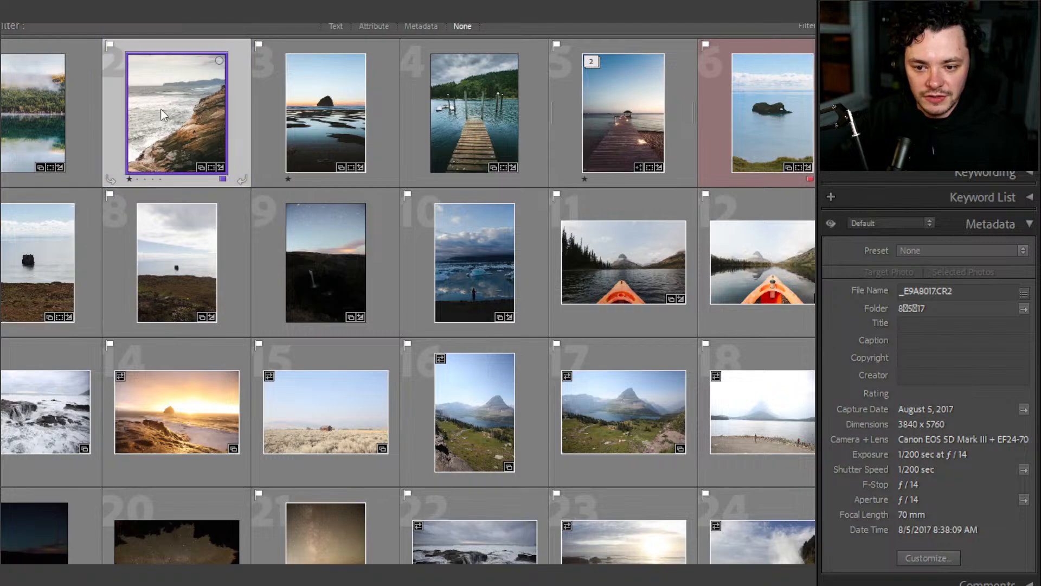